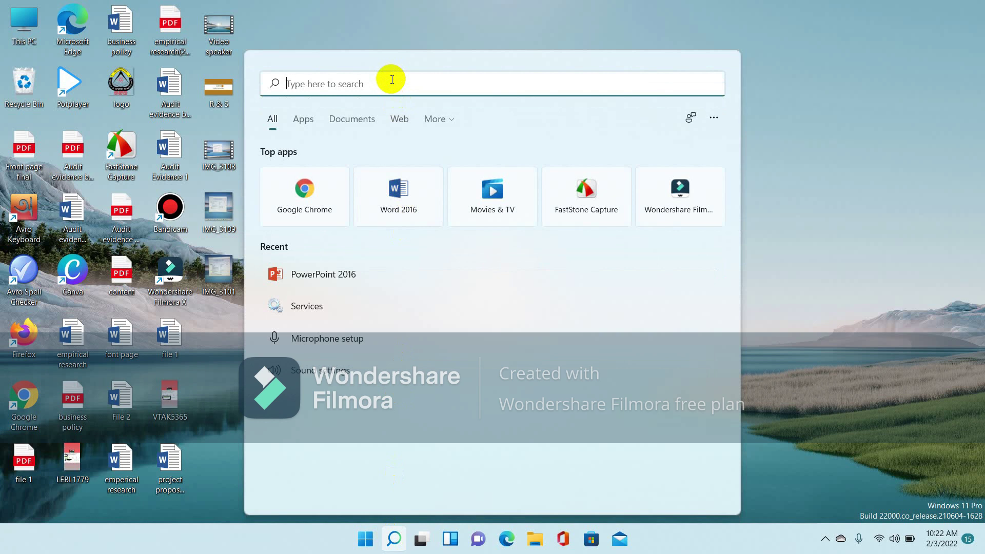
Step: Search for 'microsoft' and launch PowerPoint 2016 from the best match
type("mic")
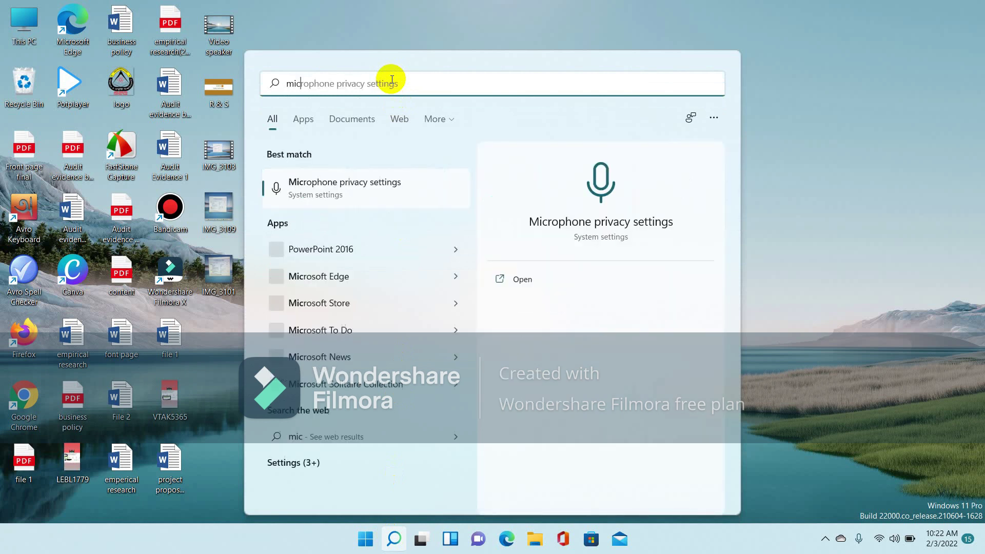
type("ro")
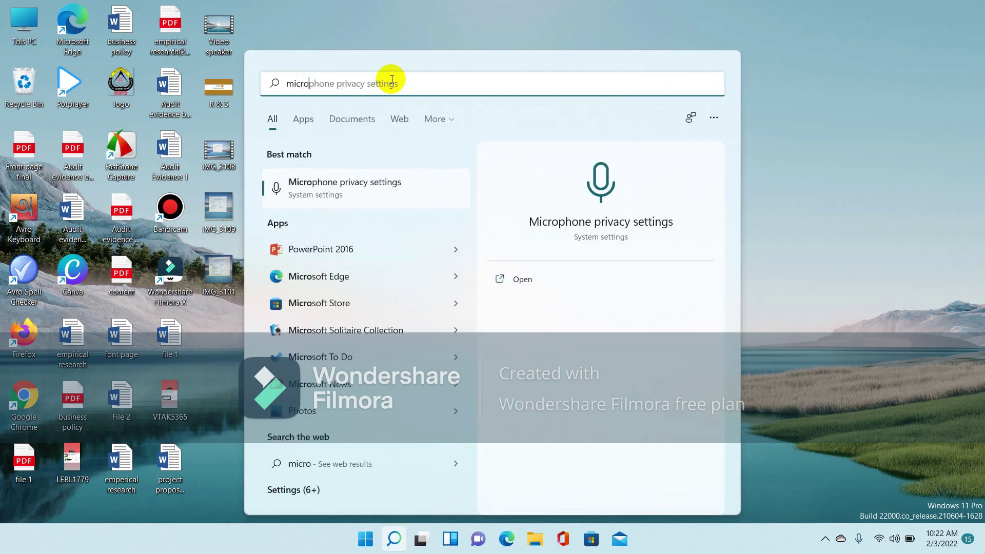
type("soft")
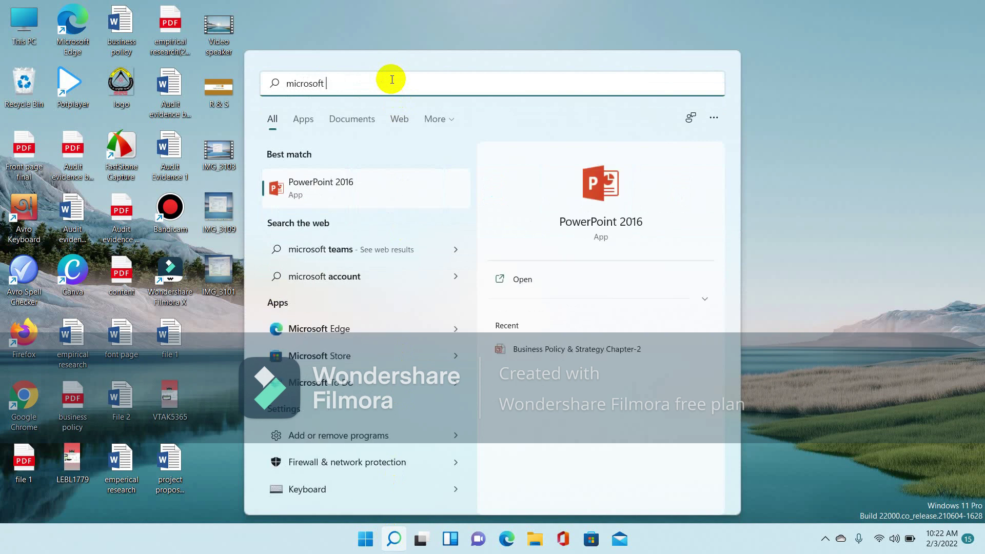
left_click(328, 188)
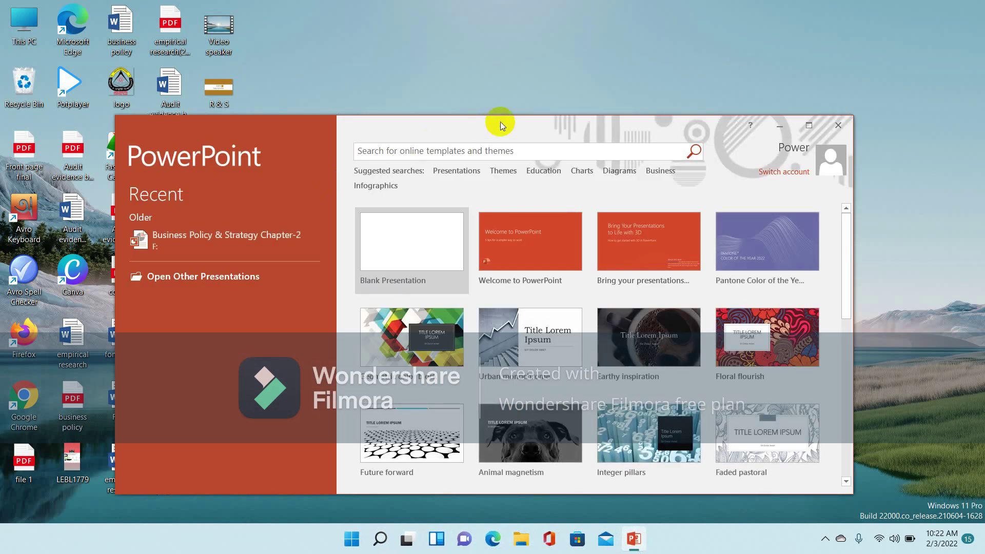
Step: Maximize the PowerPoint start window and scroll the template gallery down and back to the top
left_click(809, 126)
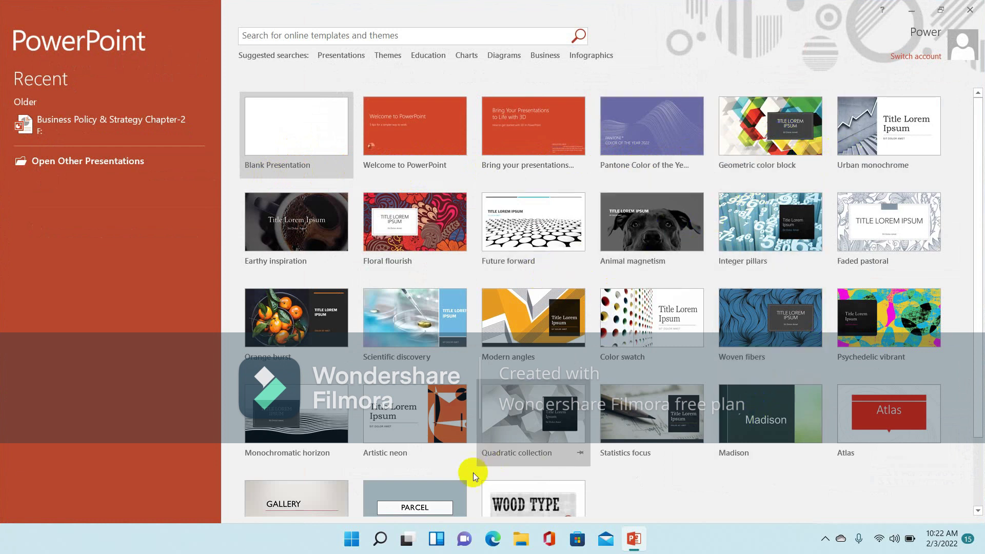
left_click(978, 512)
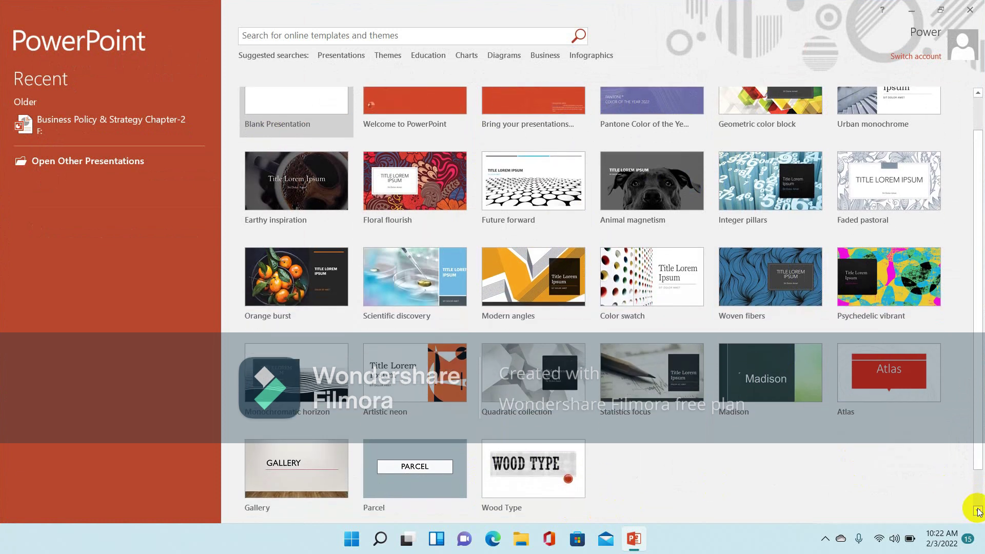
left_click(977, 511)
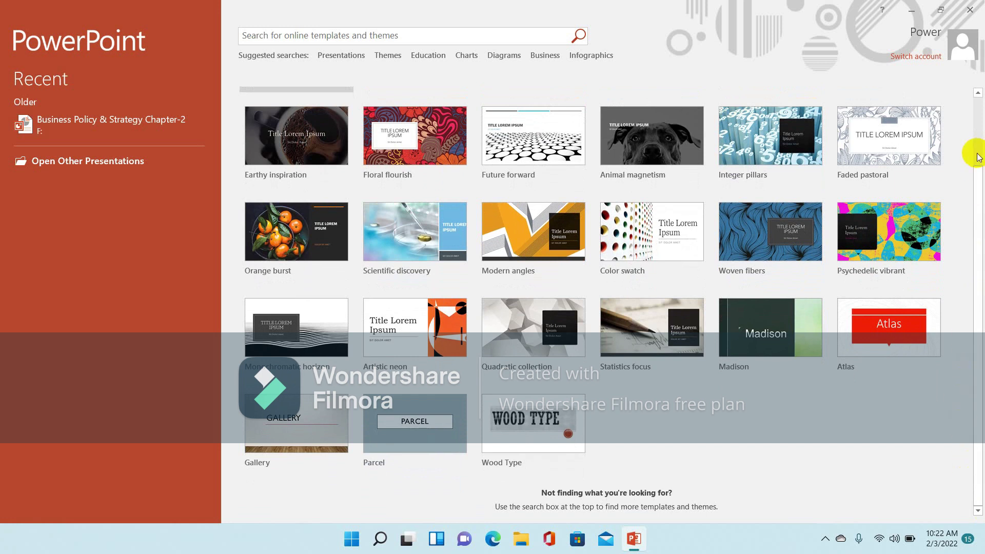
left_click(977, 94)
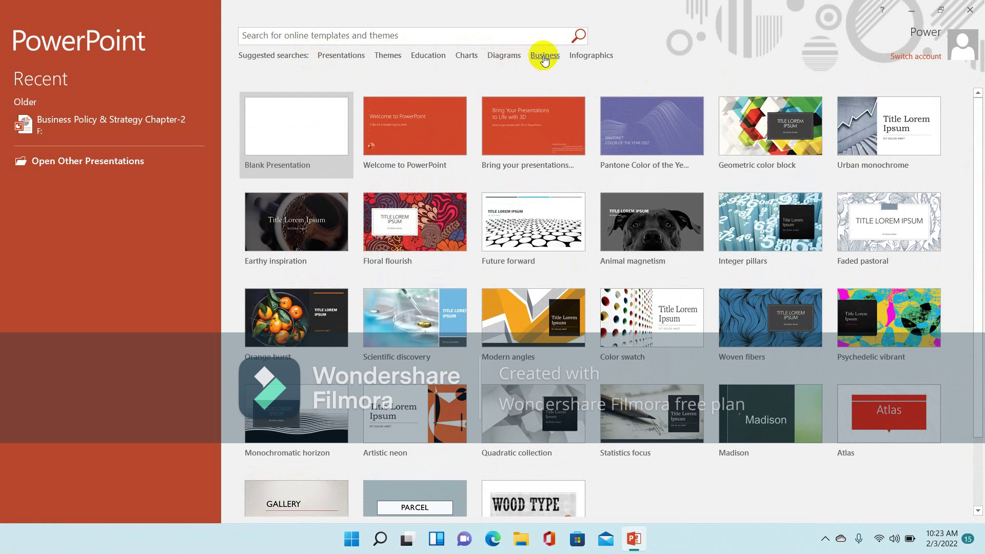
Step: Search the online templates for 'Presentations'
left_click(353, 56)
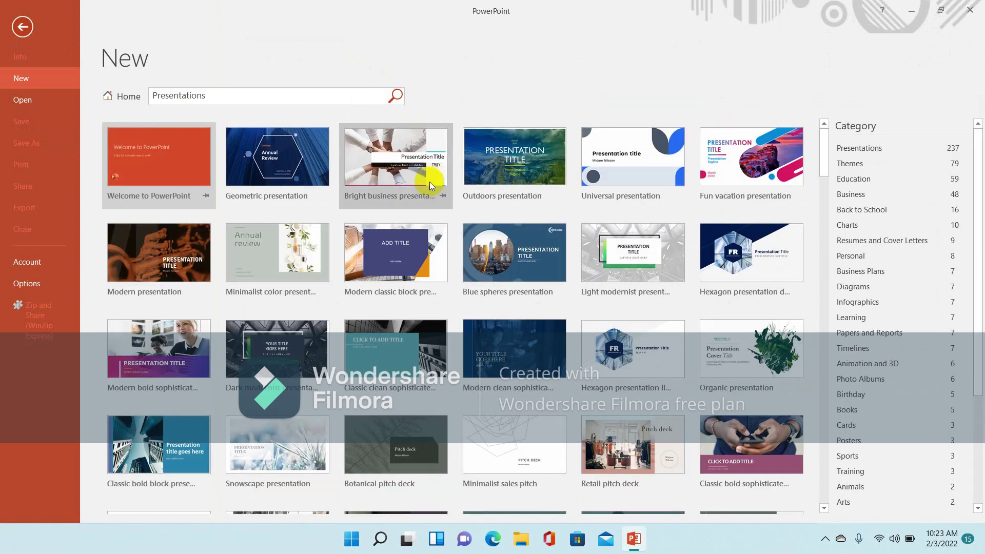
left_click(155, 172)
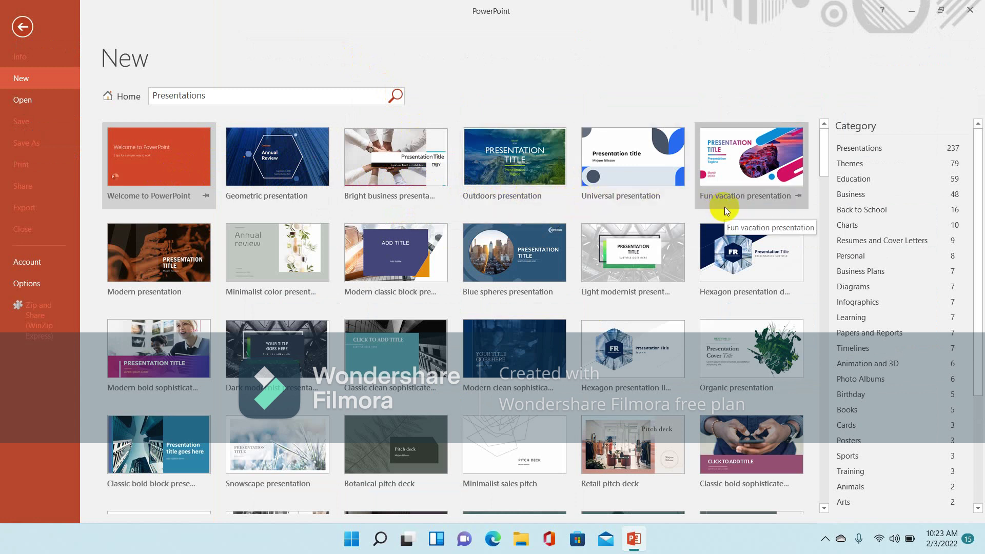
left_click(175, 285)
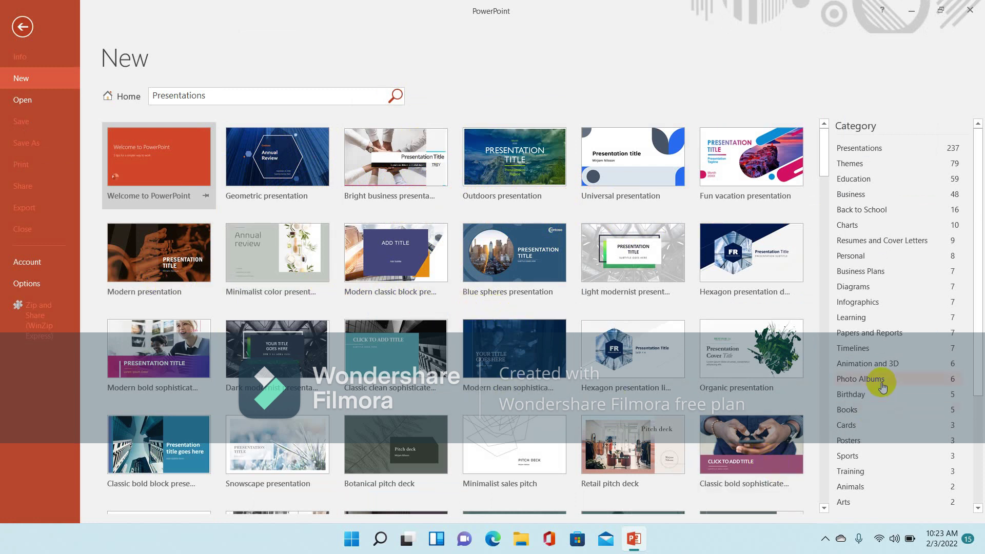
Step: Scroll through the 237 Presentations template results to the bottom of the list
left_click(824, 508)
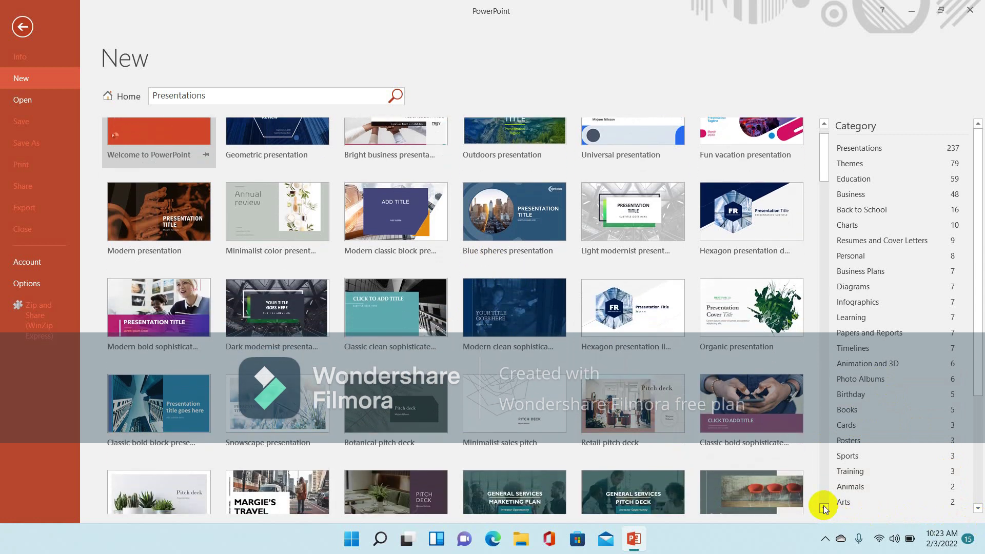
left_click(823, 508)
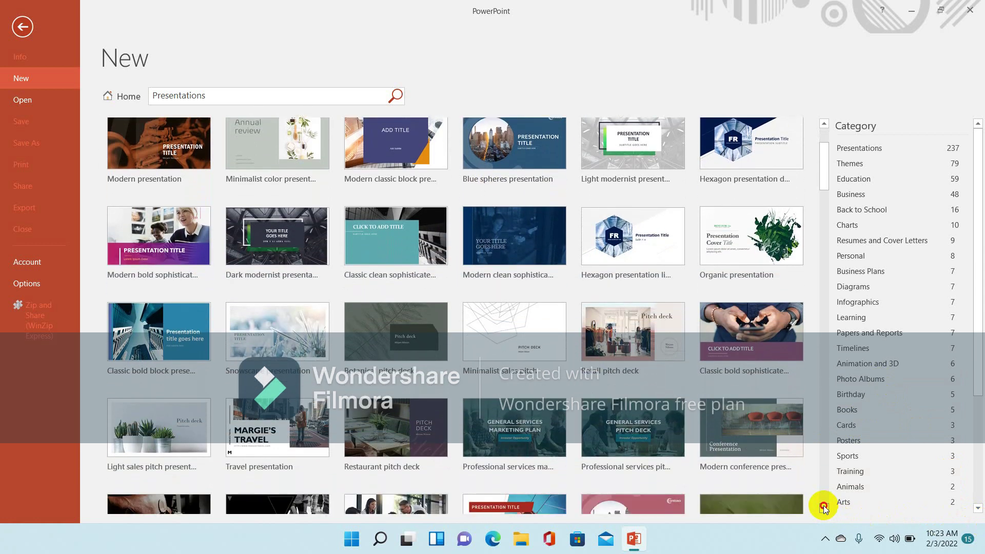
left_click(823, 508)
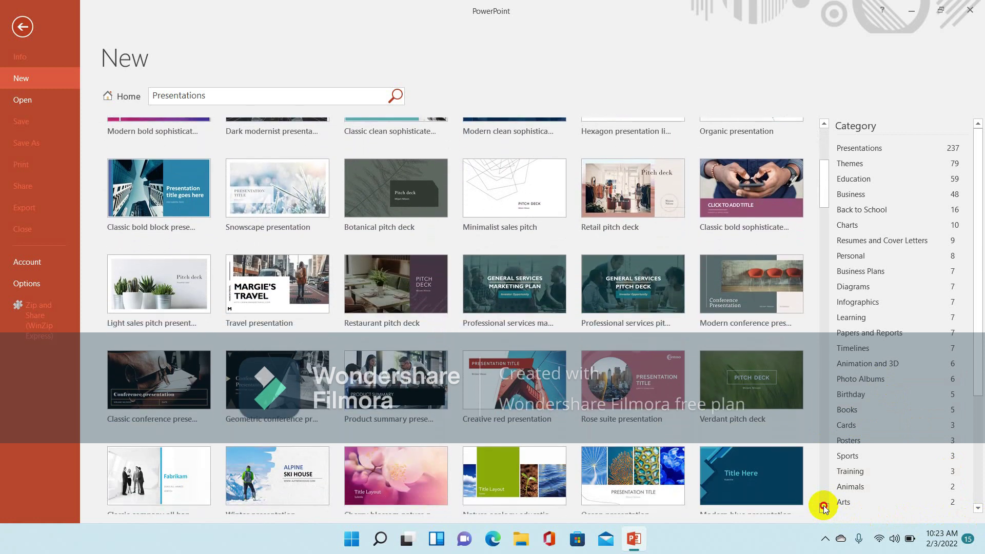
left_click(824, 508)
left_click(824, 507)
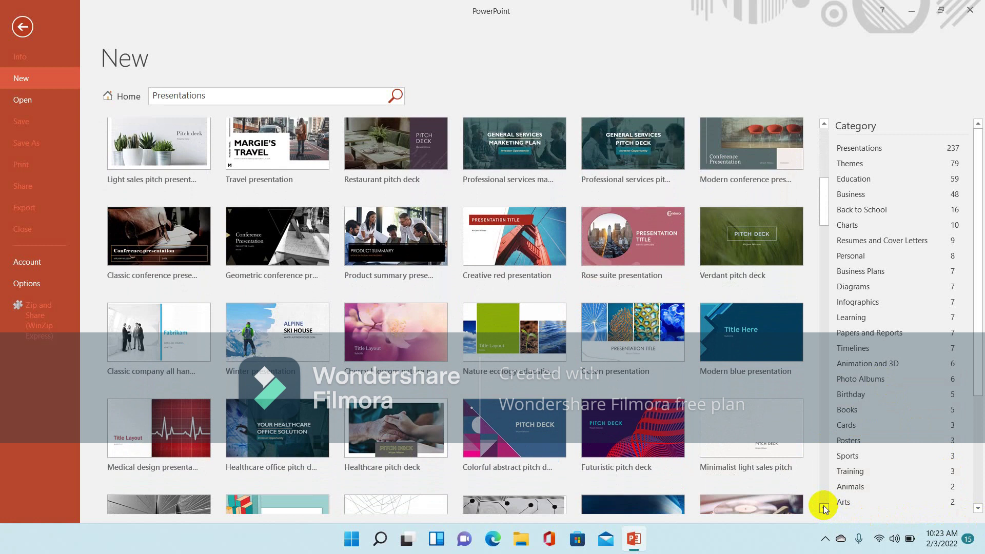
left_click(824, 508)
left_click(824, 508)
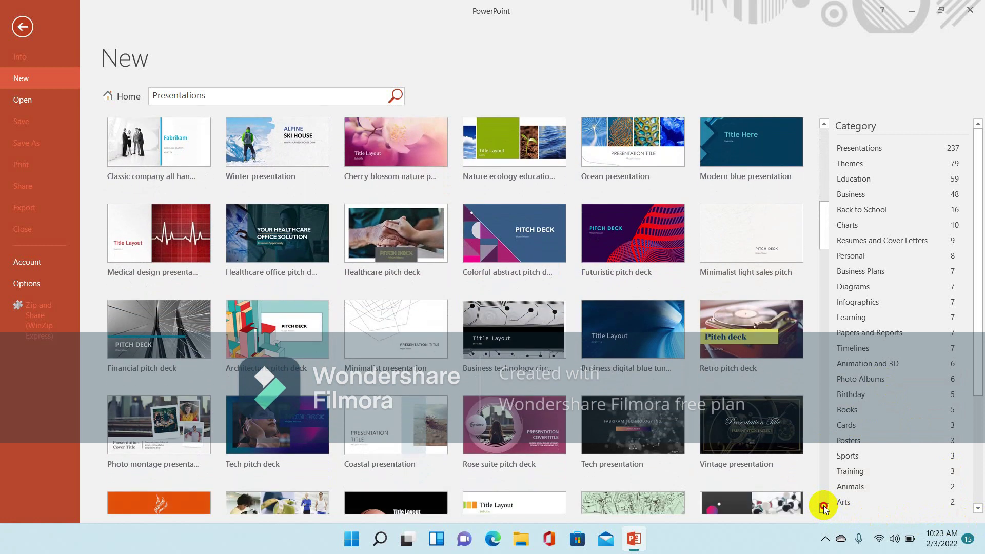
left_click(824, 507)
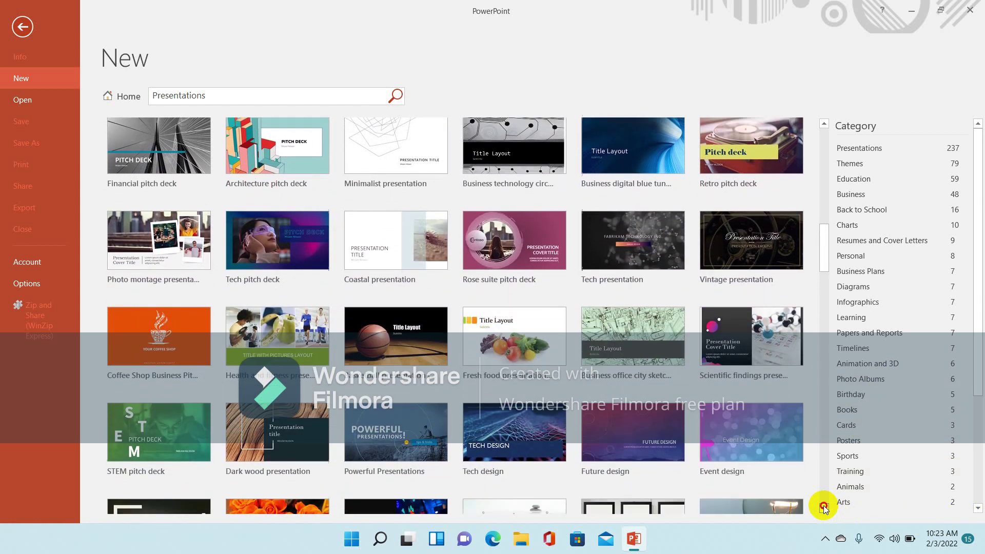
left_click(824, 508)
left_click(824, 508)
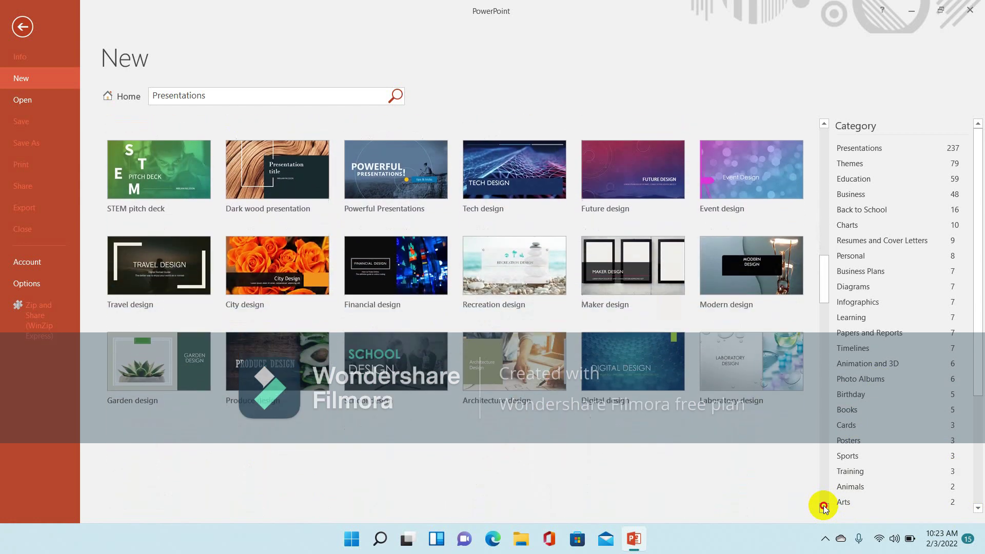
left_click(824, 507)
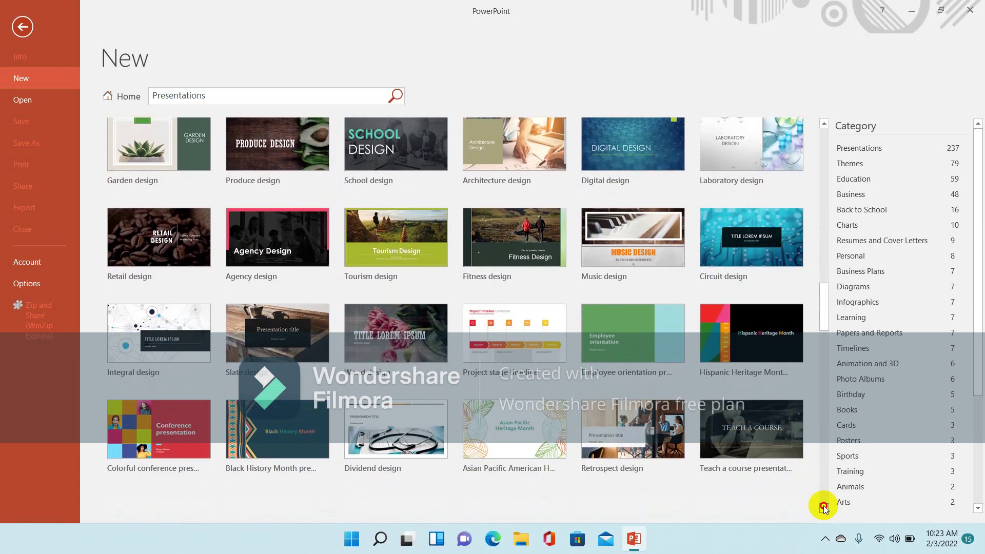
left_click(823, 507)
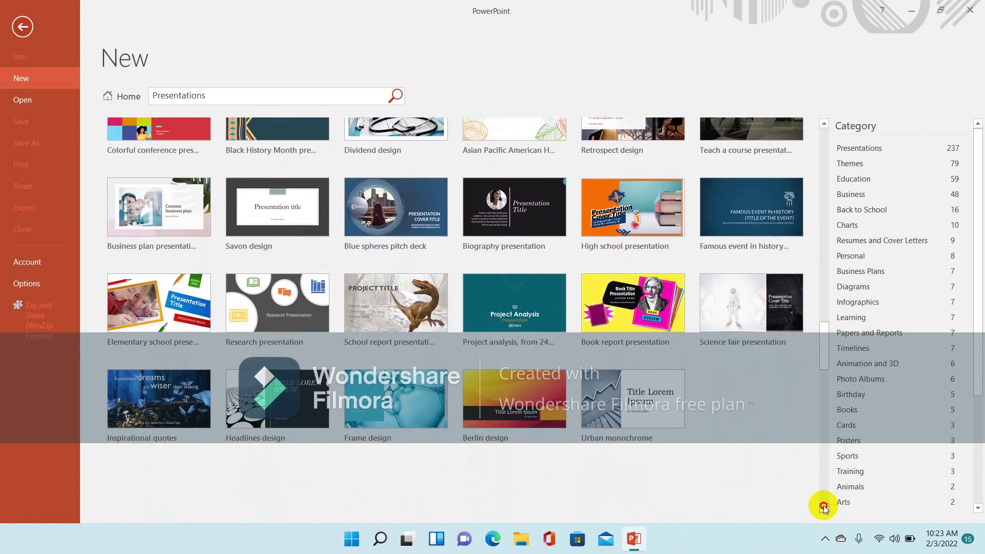
left_click(823, 507)
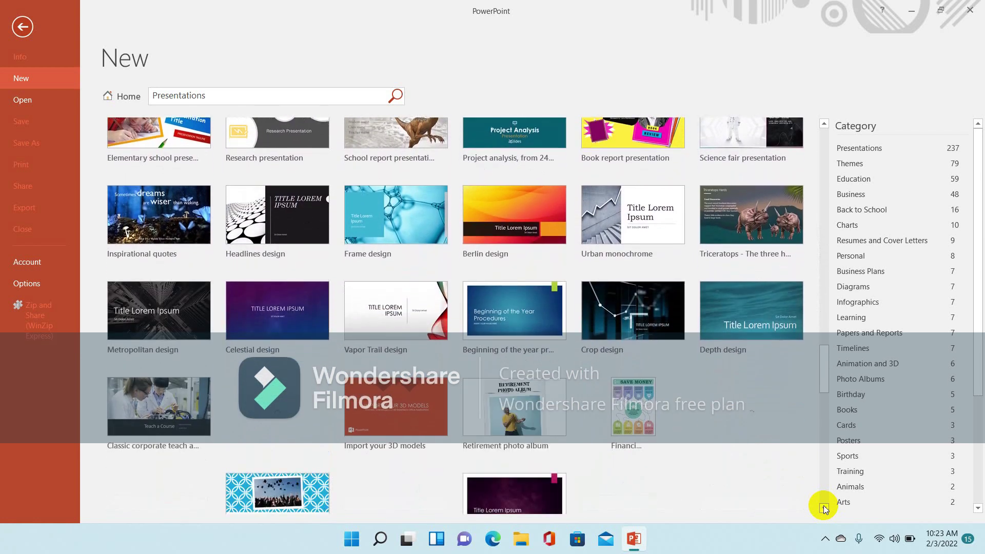
left_click(824, 508)
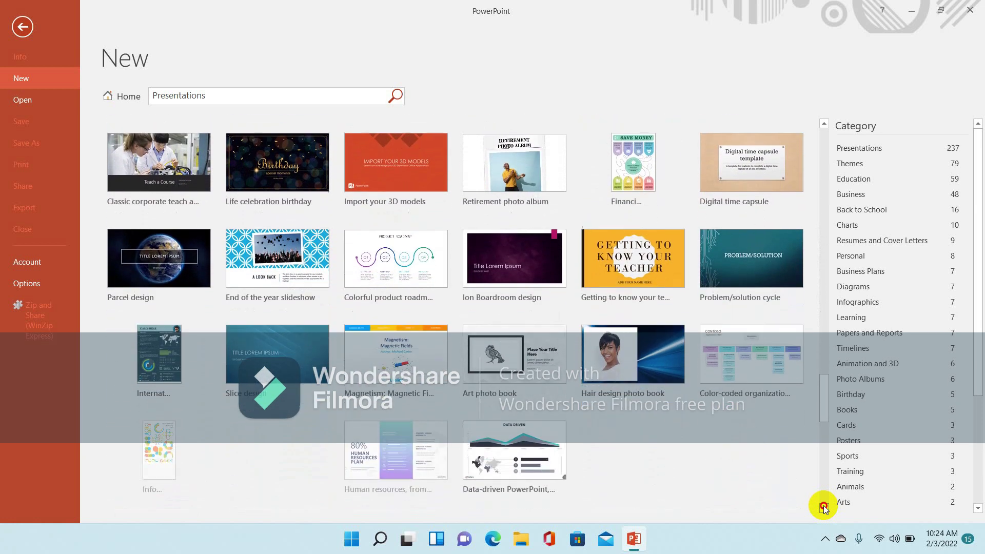
left_click(824, 508)
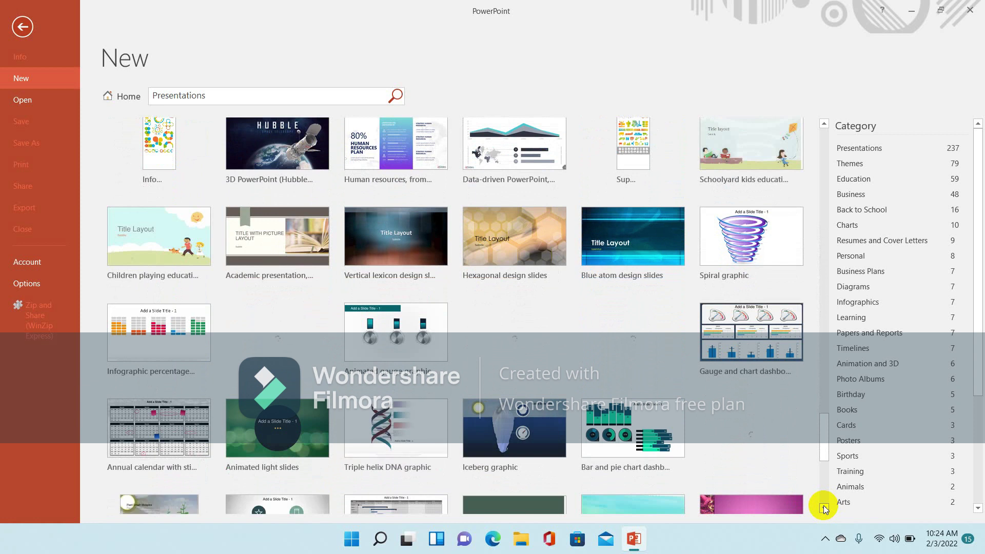
left_click(824, 508)
left_click(823, 508)
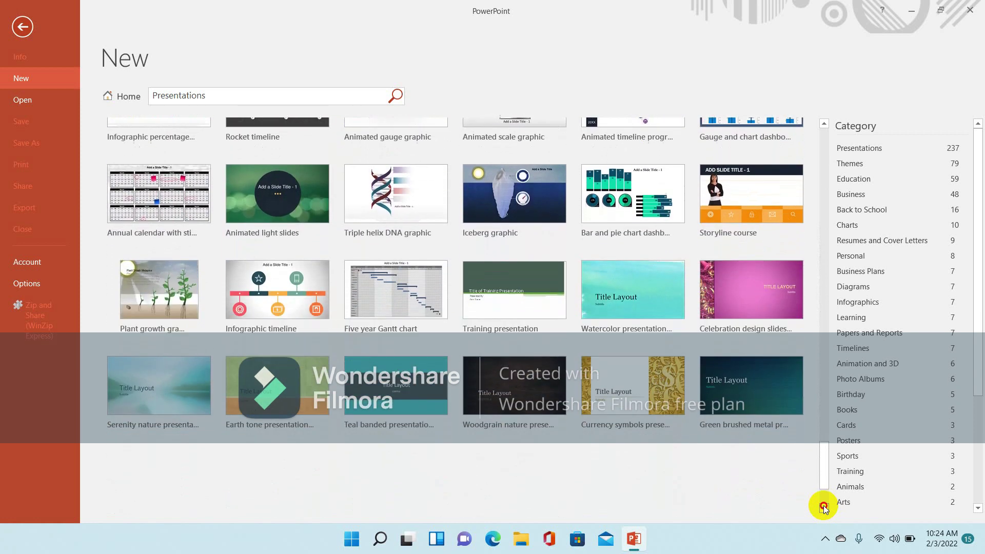
left_click(824, 508)
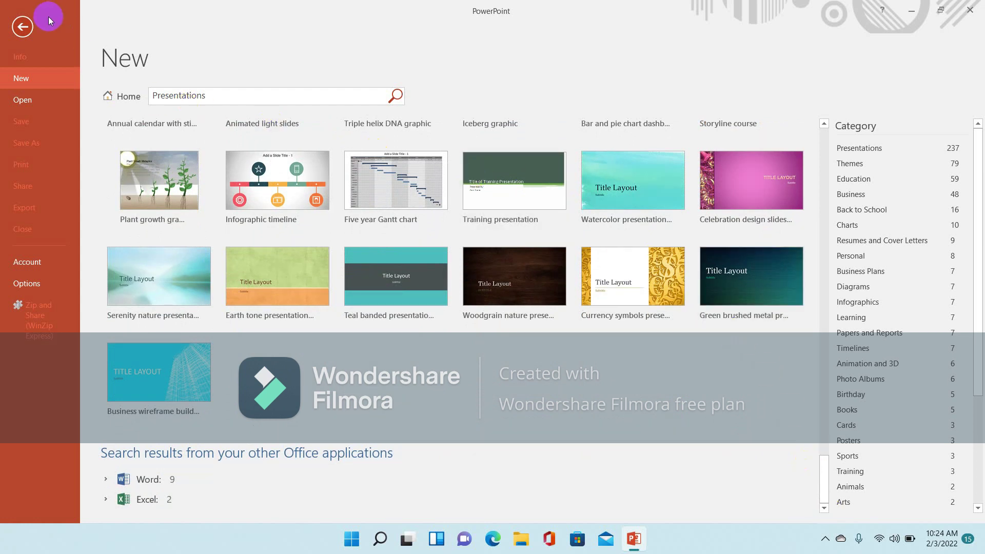
Step: Browse the 'Themes' online template results, then return to the start screen
left_click(27, 21)
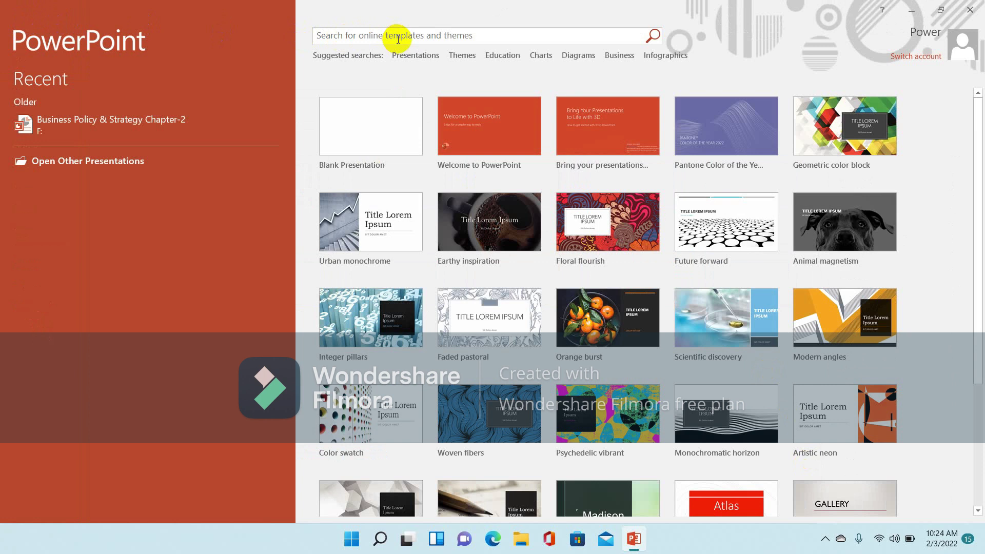
left_click(462, 55)
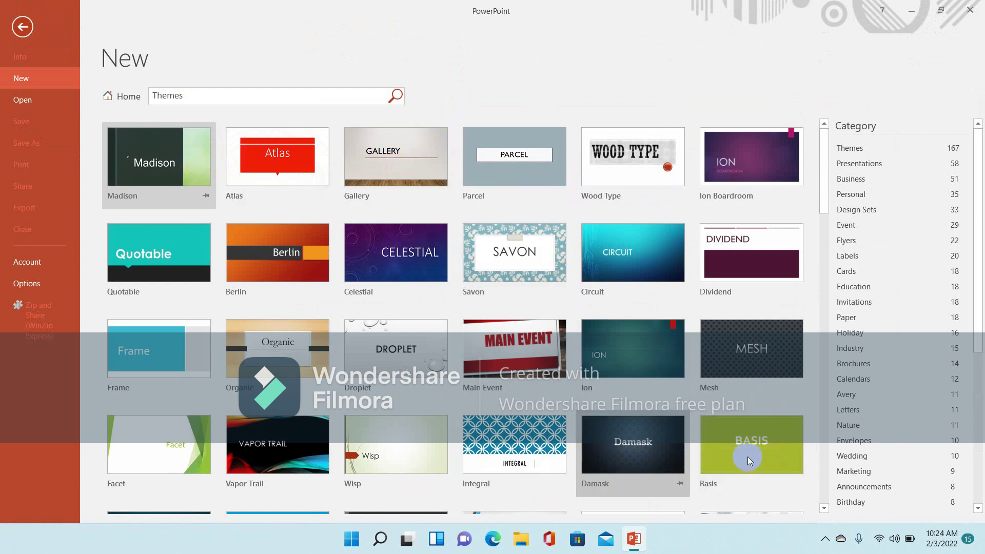
left_click(823, 507)
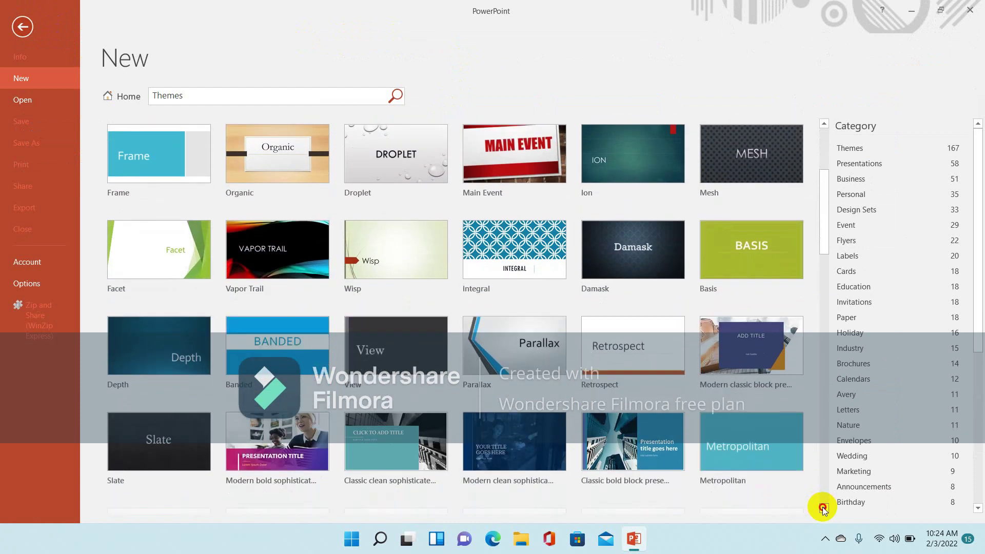
left_click(823, 508)
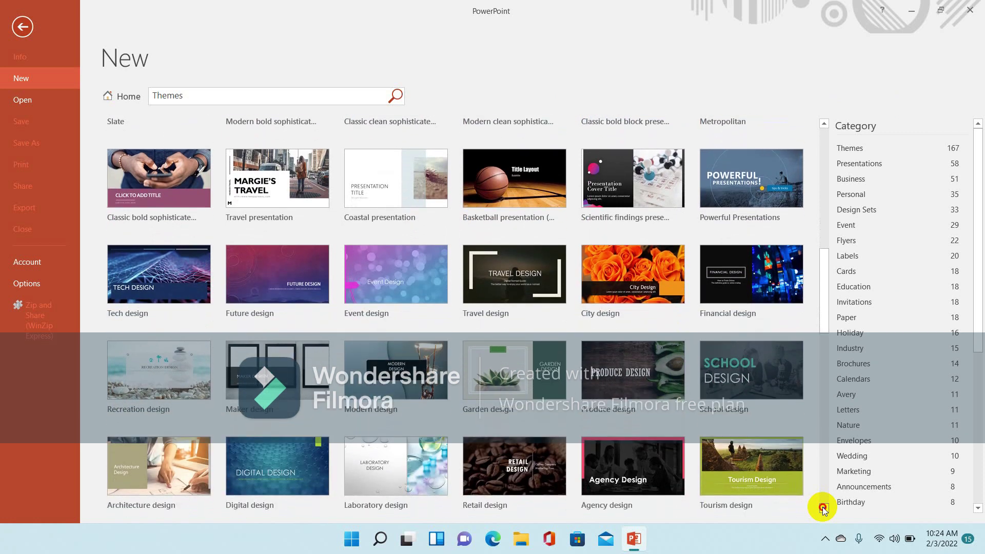
left_click(823, 508)
left_click(823, 508)
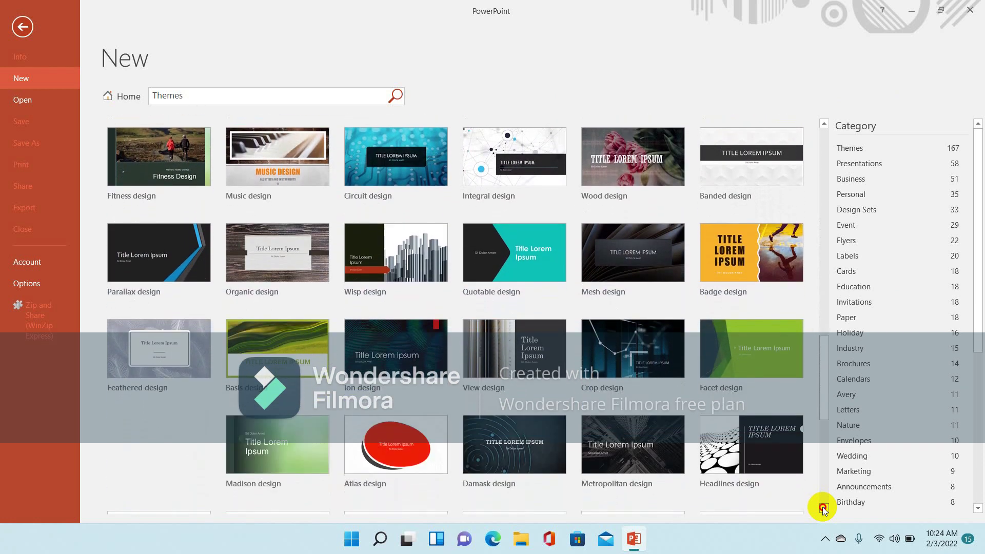
left_click(823, 507)
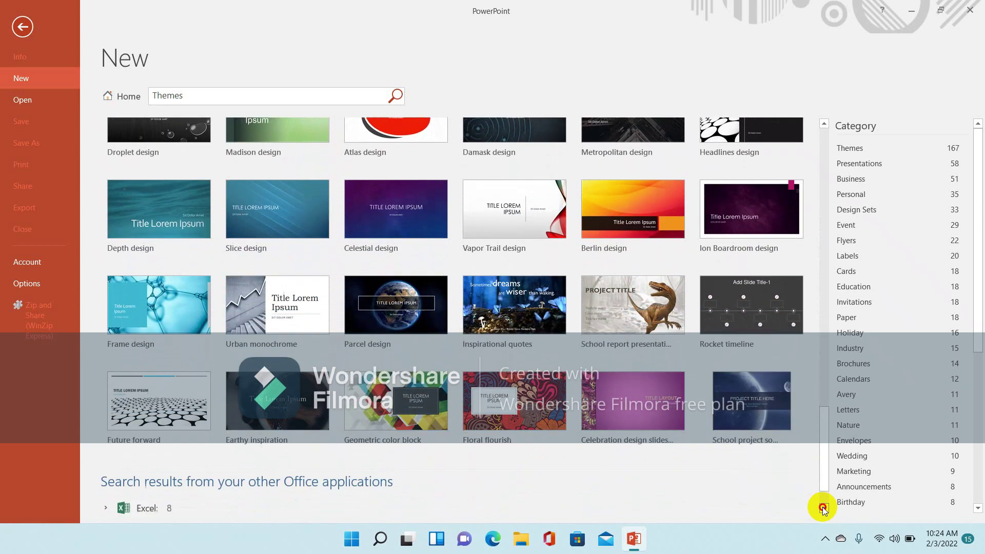
left_click(823, 508)
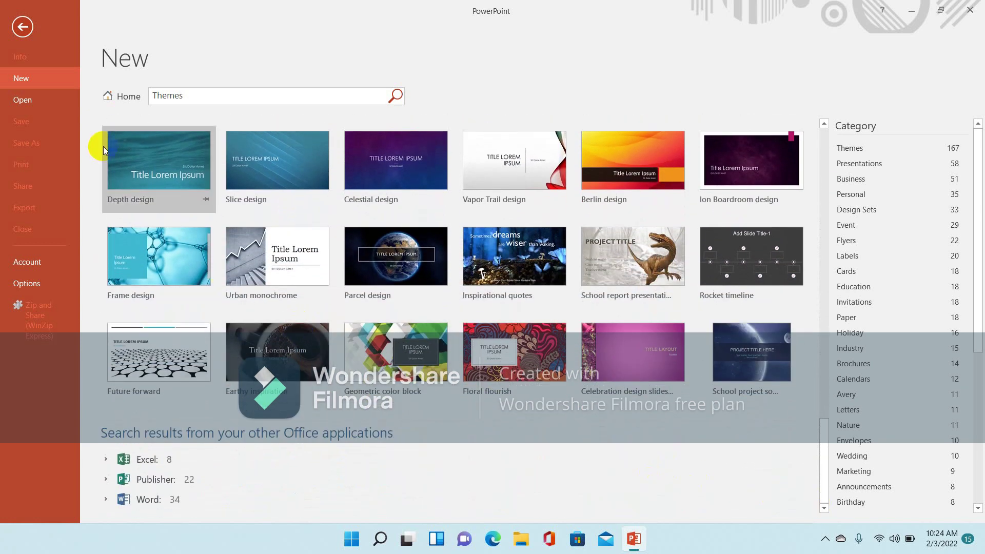
left_click(24, 29)
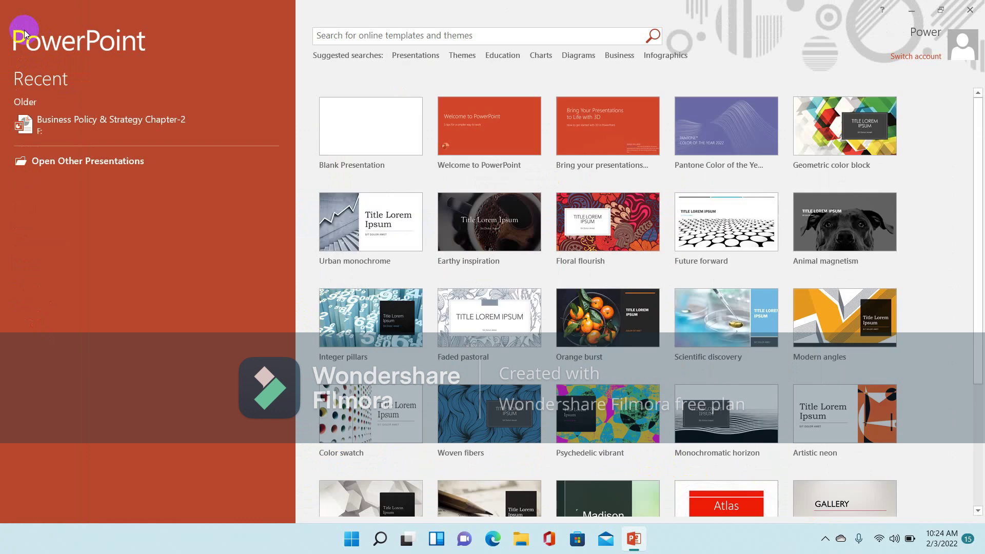
Step: Browse the Education template suggestions, then return to the start screen
left_click(501, 56)
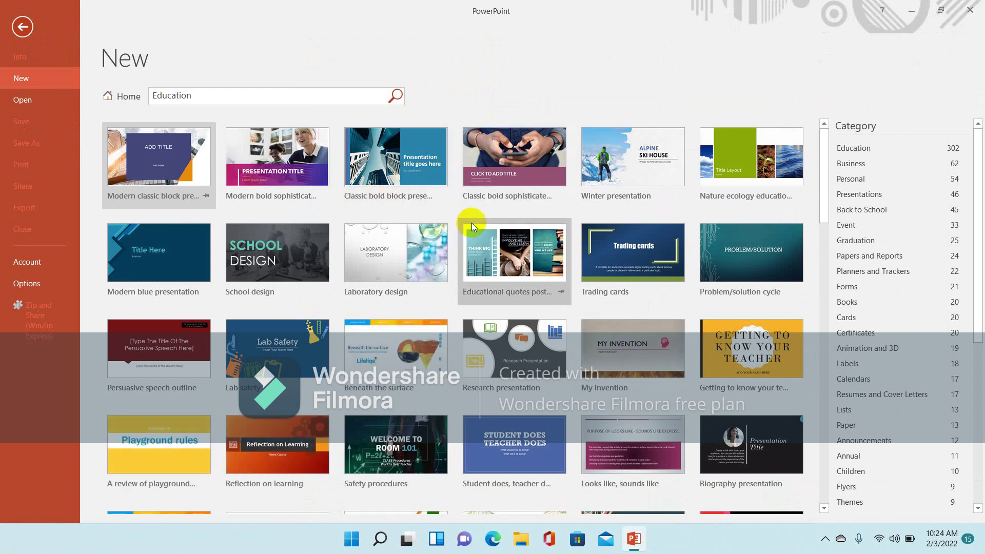
left_click(823, 508)
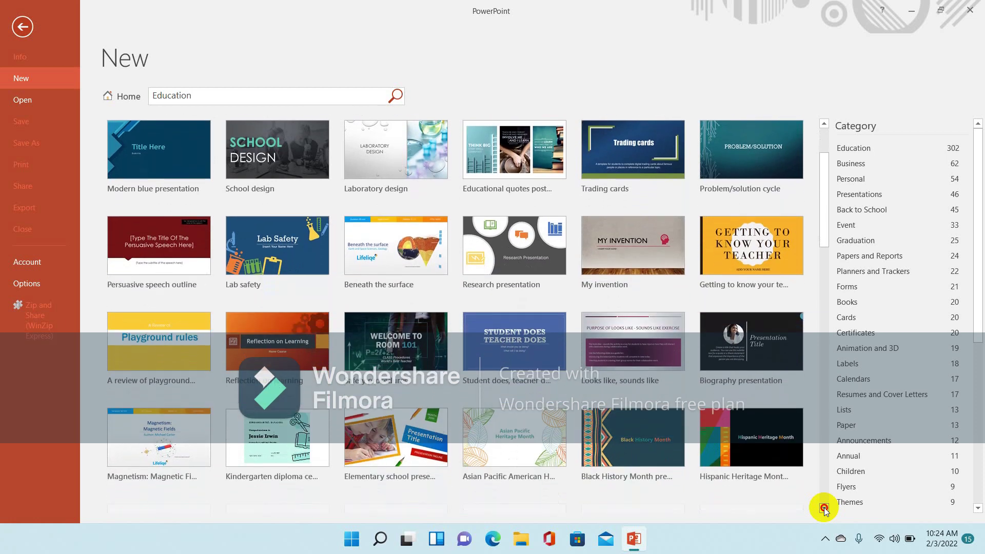
left_click_drag(824, 508, 824, 507)
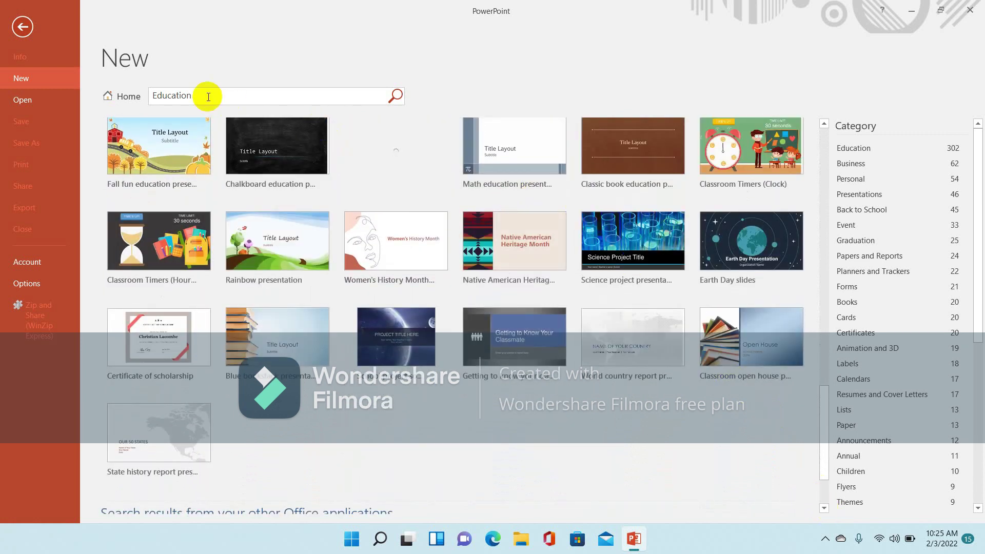
left_click(28, 24)
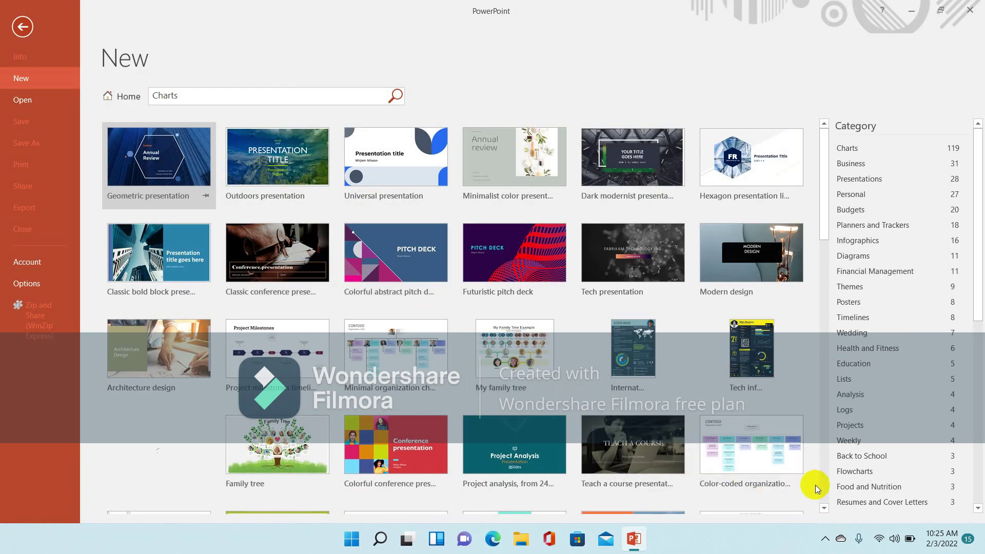
Step: Scroll through the Charts template results and return to the start screen
left_click(823, 507)
left_click_drag(823, 507, 823, 508)
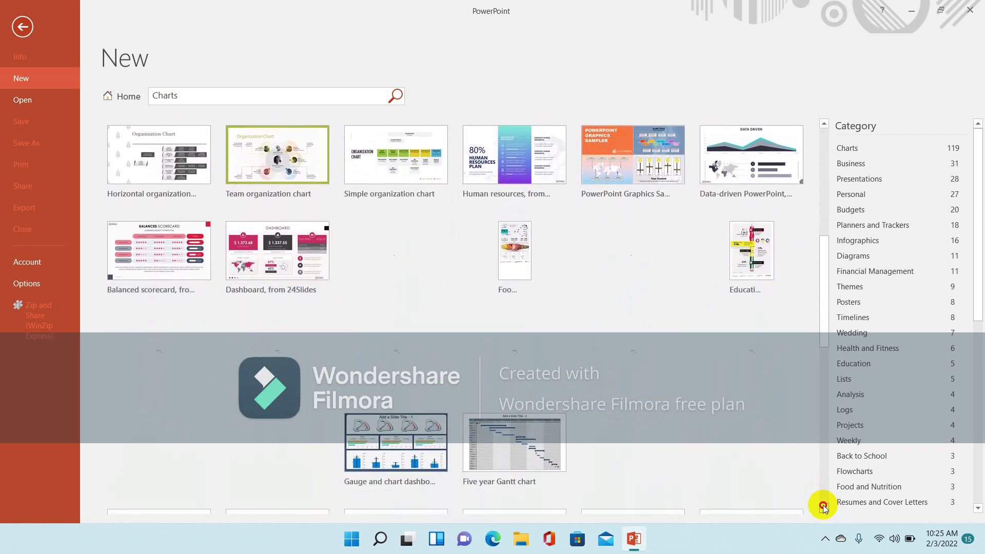
left_click_drag(823, 507, 823, 508)
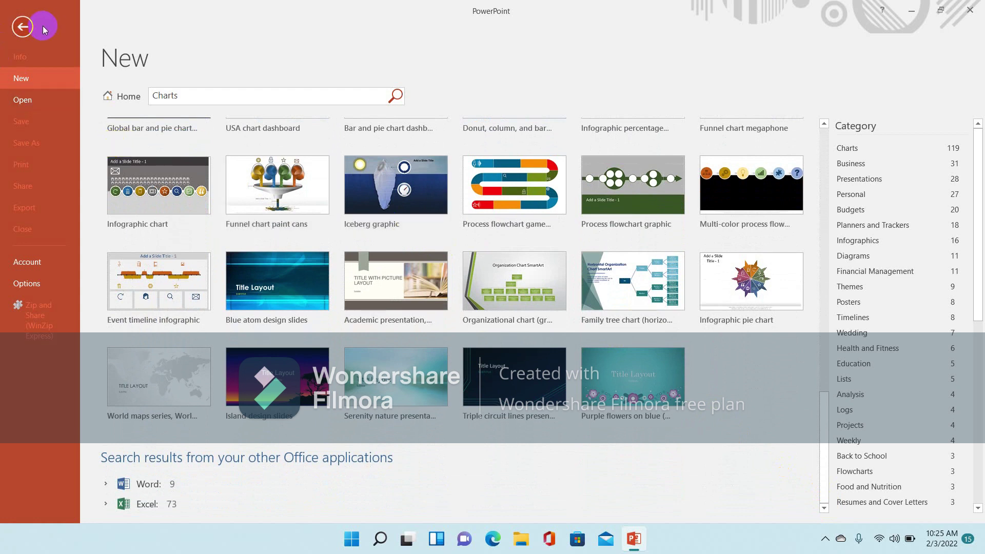
left_click(19, 32)
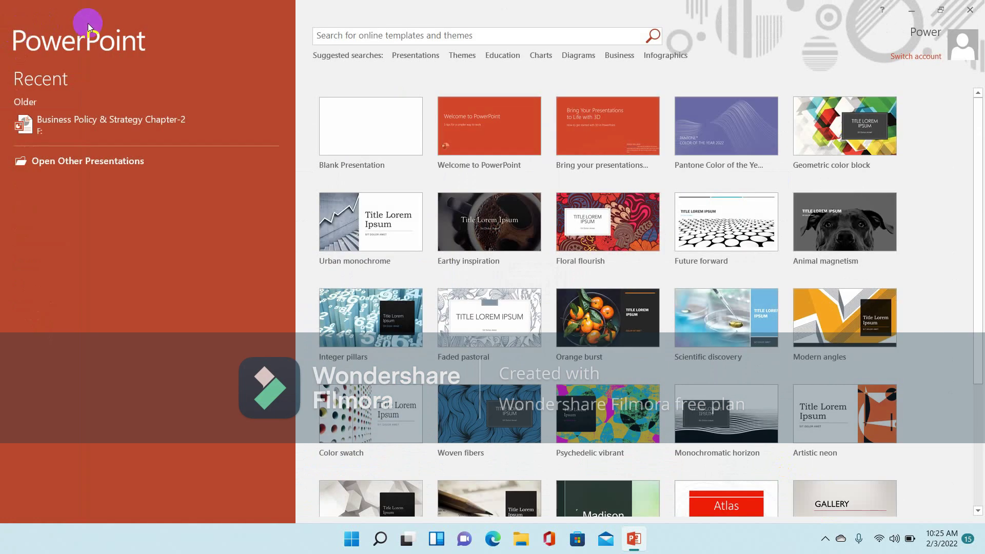
Step: Browse the 31 'Diagrams' template results to the end of the list
left_click(575, 58)
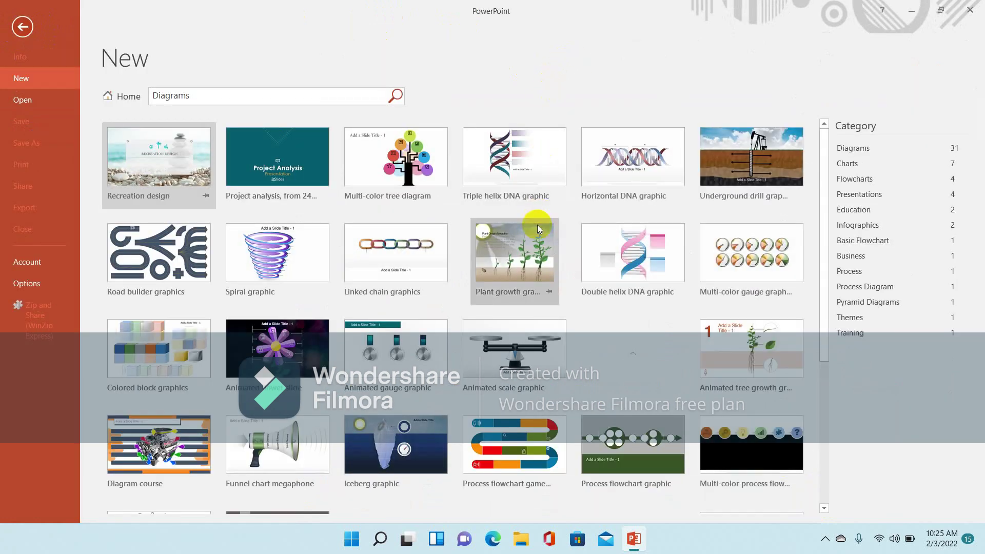
left_click(823, 508)
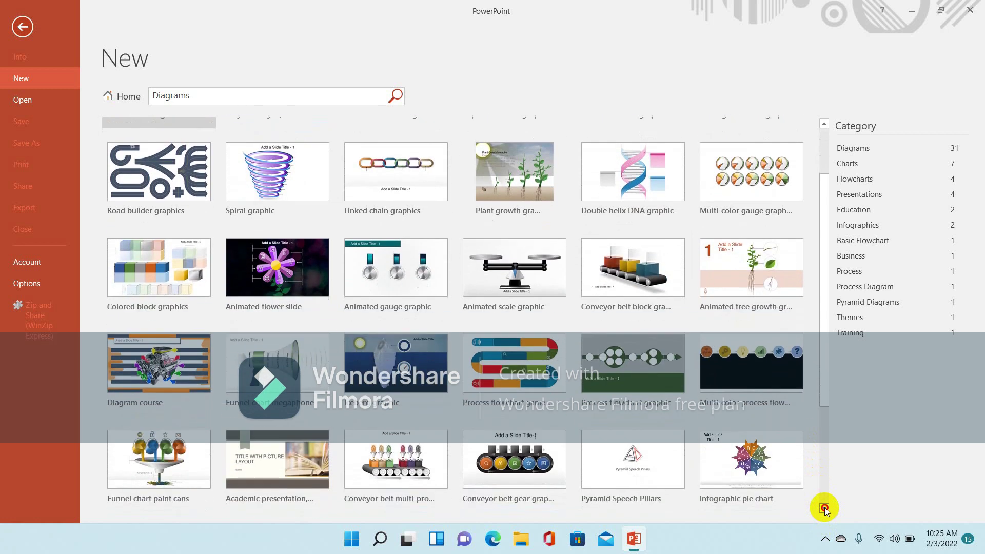
left_click(823, 507)
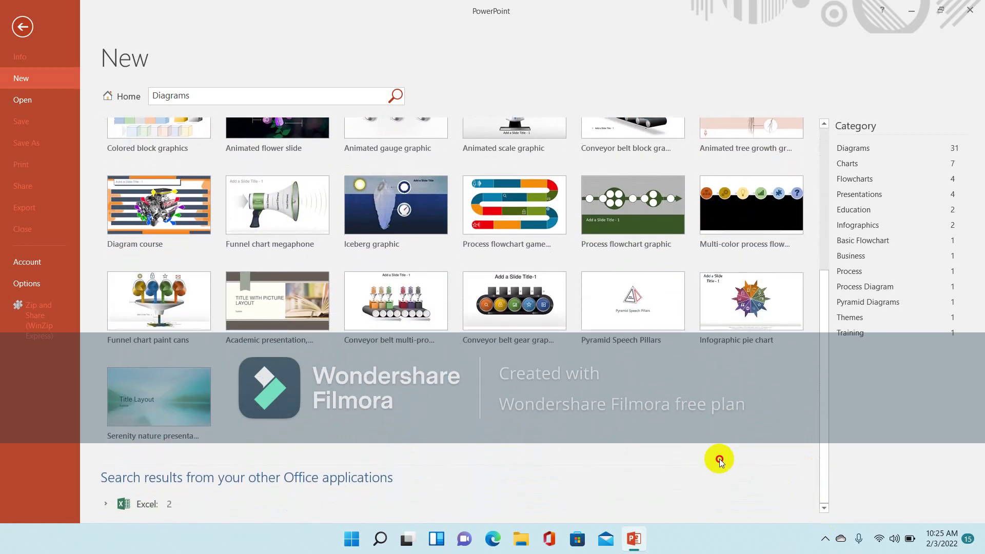
left_click(22, 29)
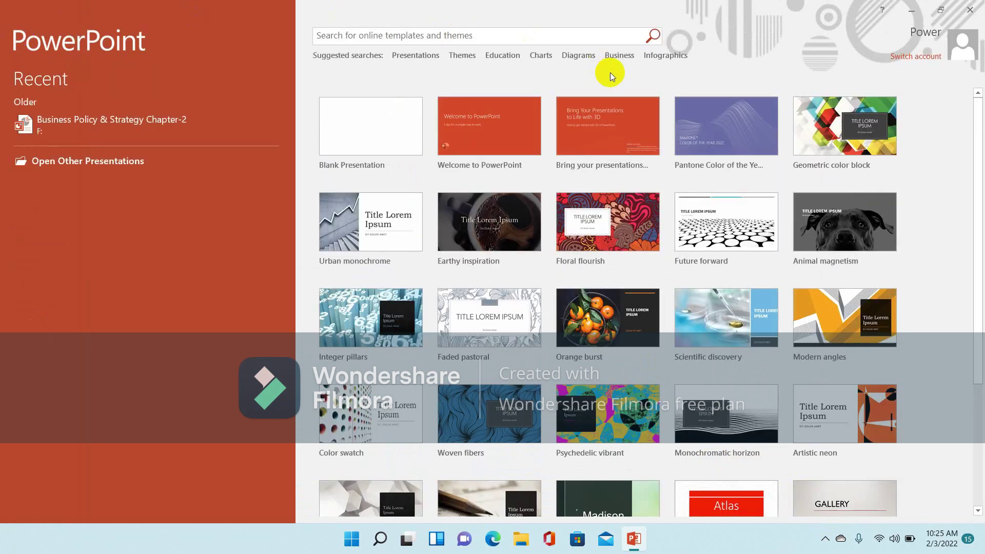
left_click(616, 58)
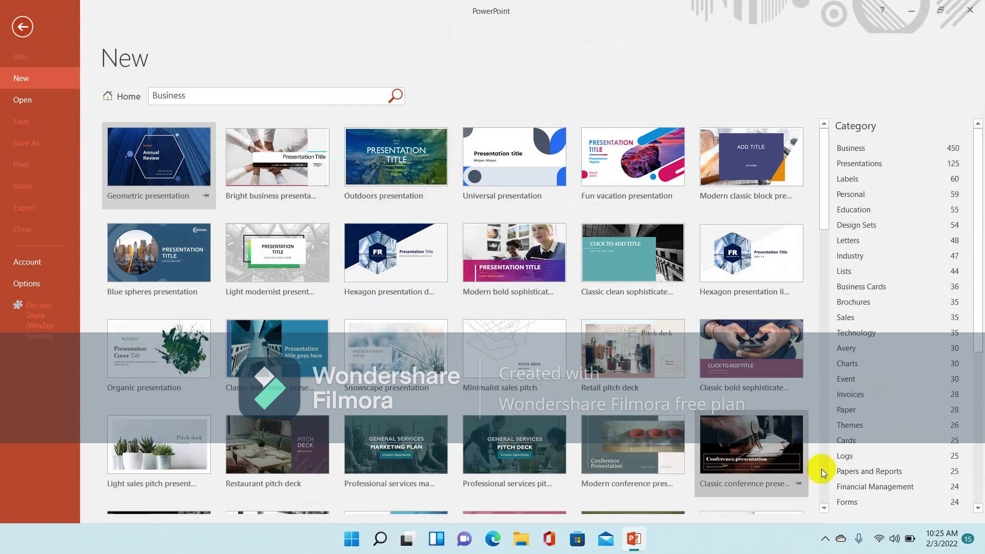
left_click(823, 507)
left_click_drag(823, 507, 823, 507)
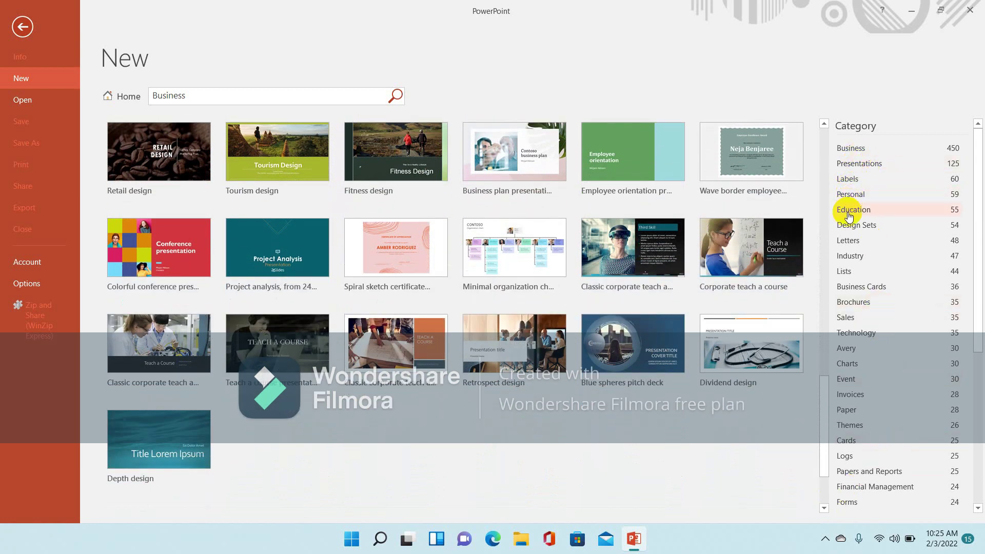
left_click(846, 257)
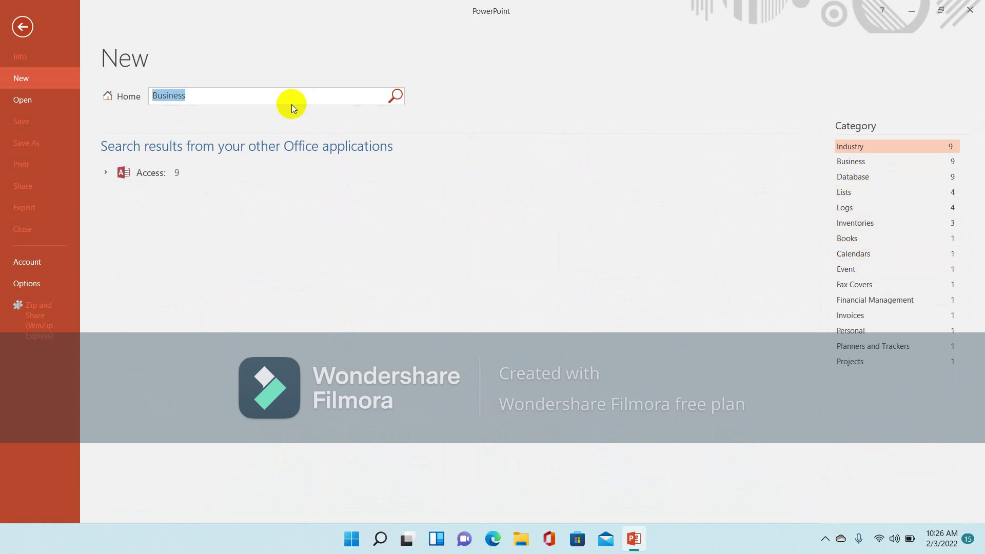
left_click(22, 27)
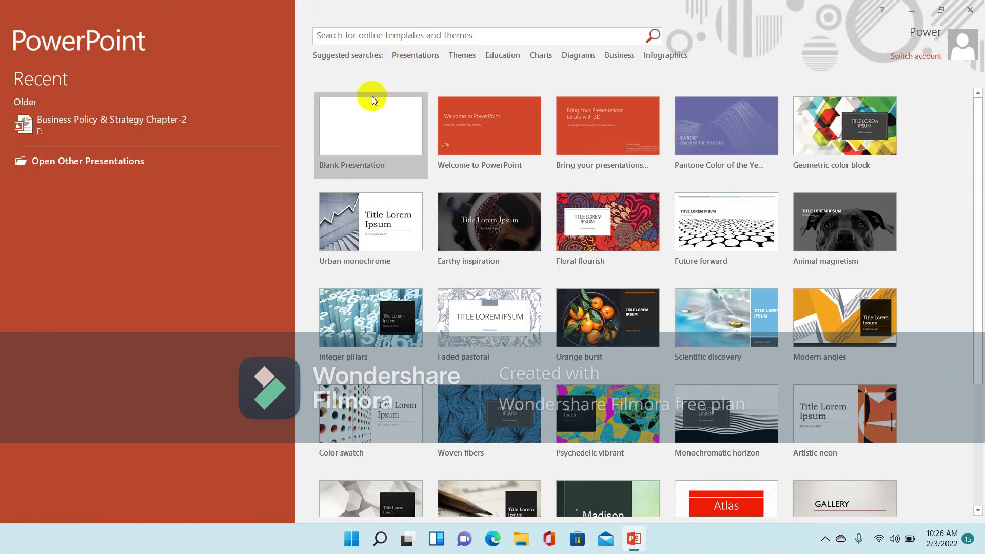
Step: Create a new blank presentation, cancelling a Zip and Share save before returning to the slide
left_click(364, 119)
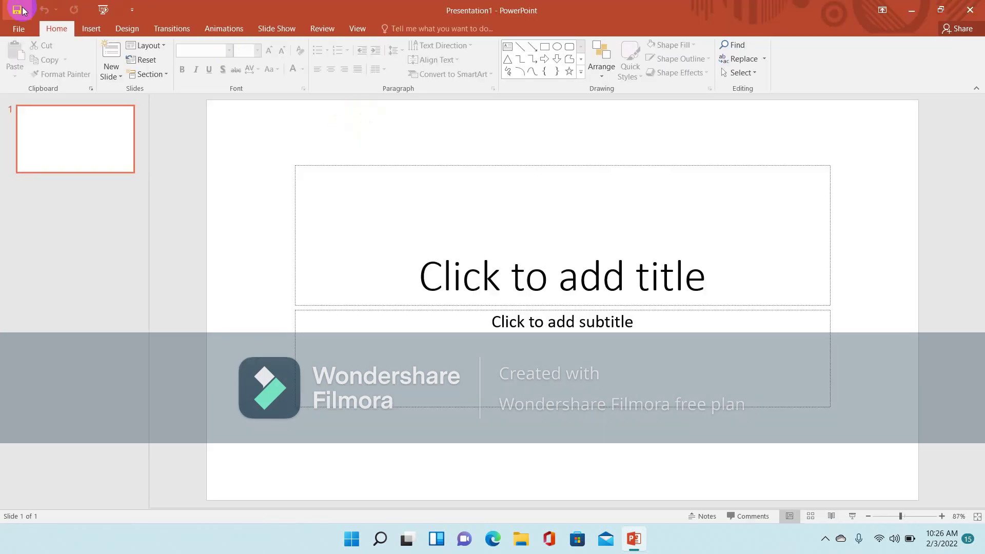
left_click(19, 29)
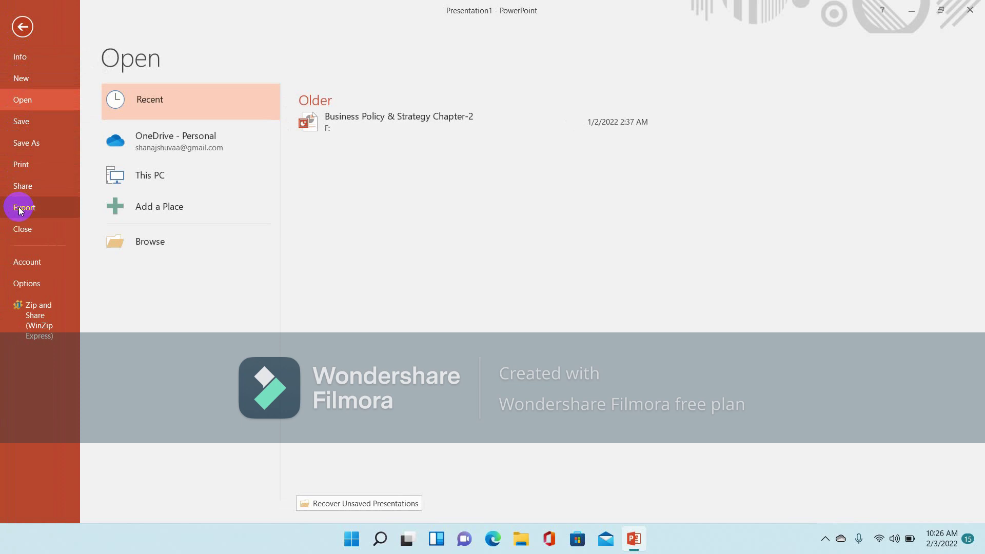
left_click(18, 304)
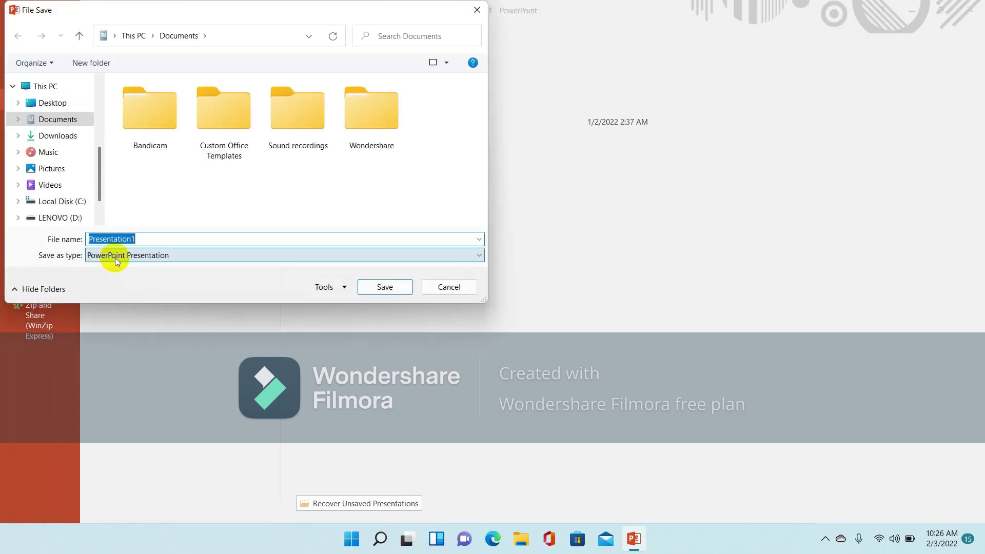
left_click(474, 10)
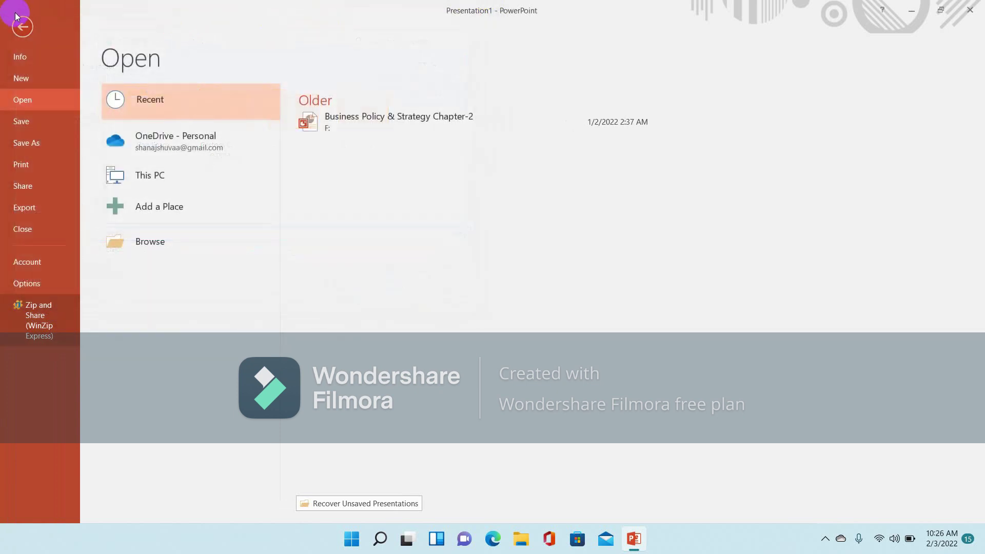
left_click(21, 26)
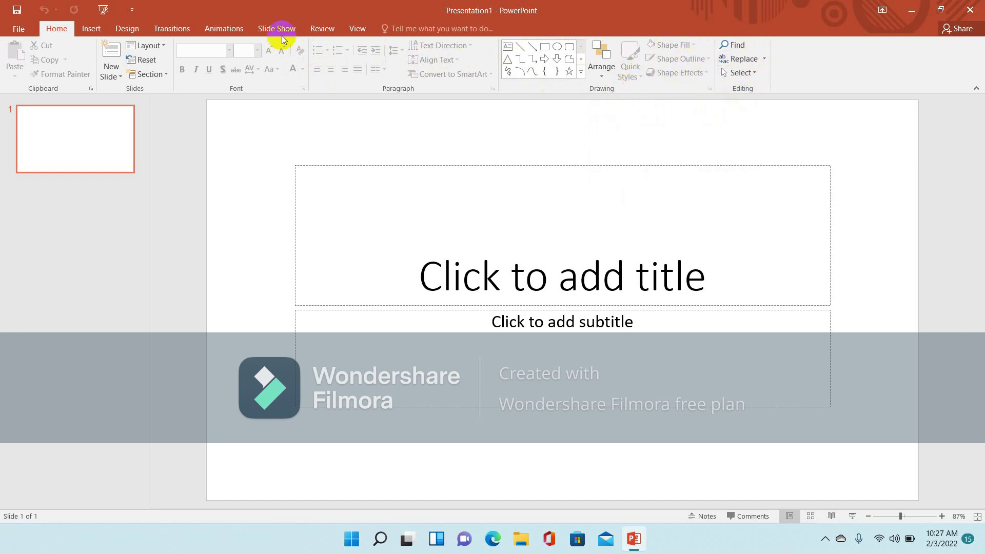
Step: Switch the ribbon to the Insert tab above the empty title slide
left_click(93, 31)
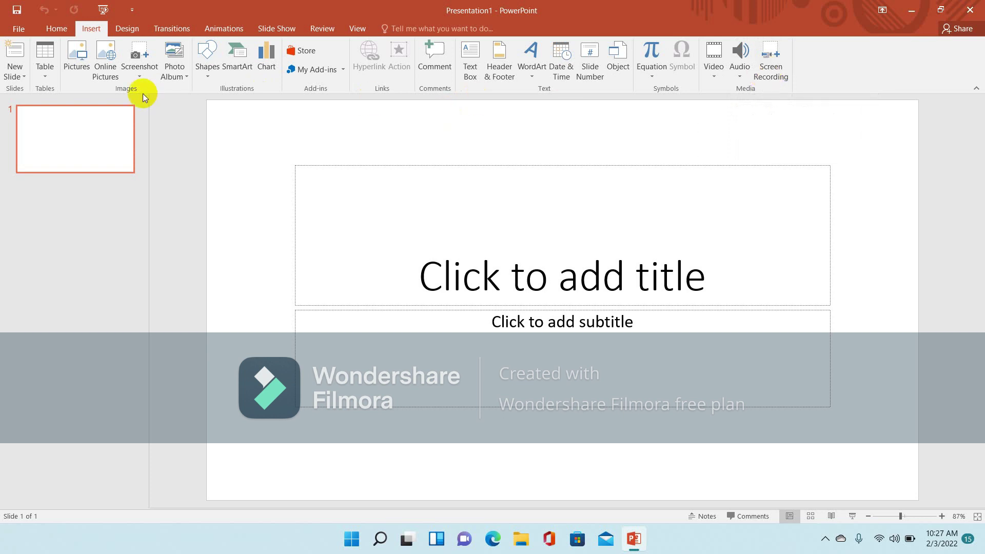
Step: Preview Design themes and dark colour variants without applying any, then show the Transitions choices
left_click(122, 31)
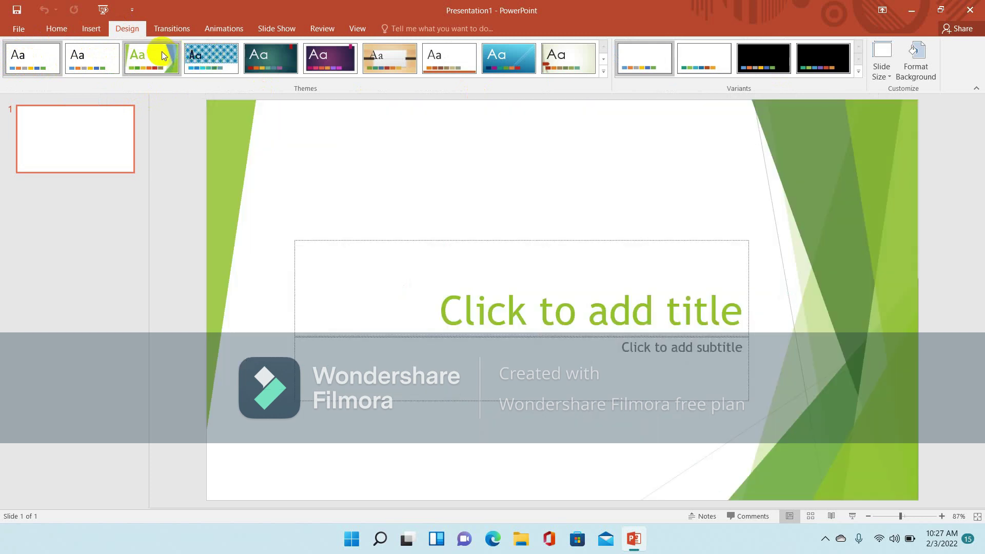
left_click(41, 53)
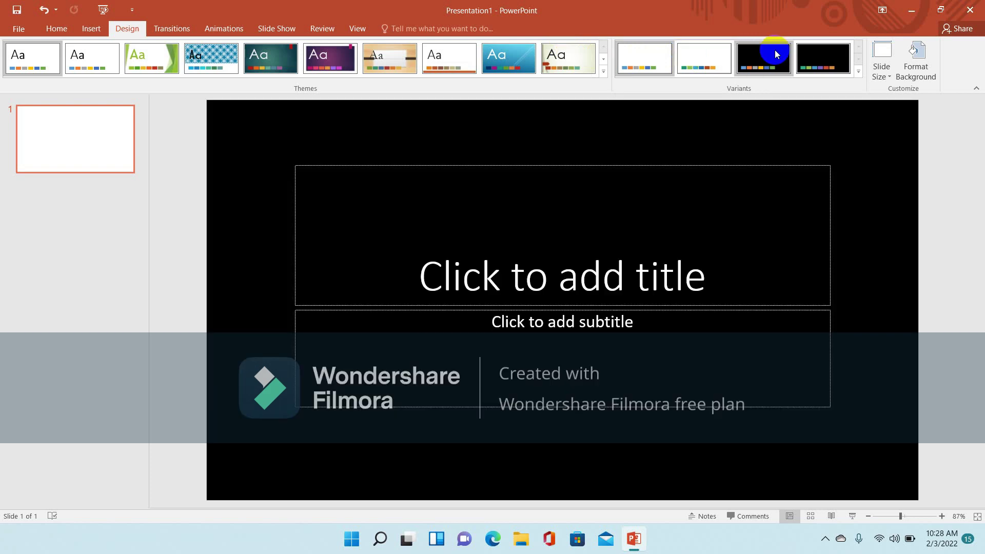
left_click(812, 51)
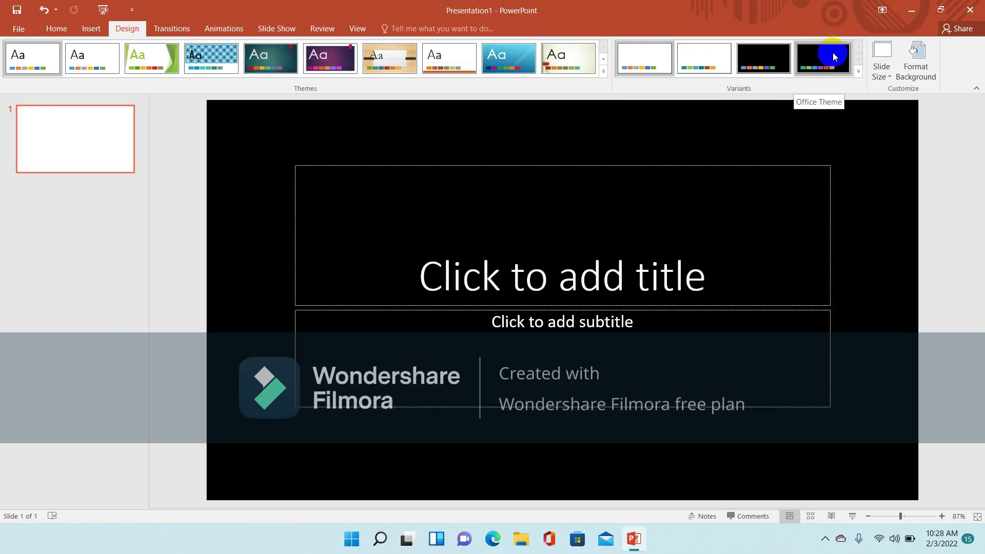
left_click(843, 64)
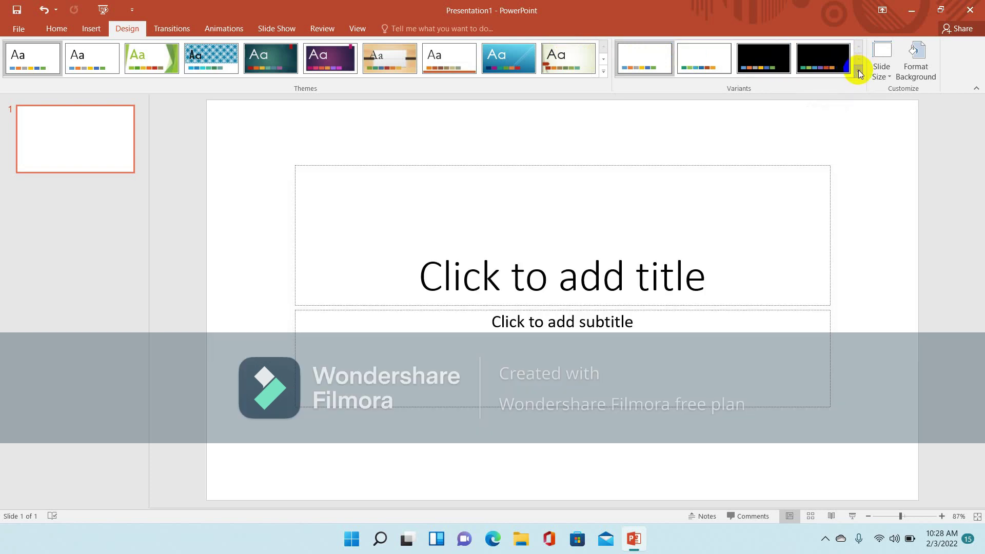
left_click(857, 70)
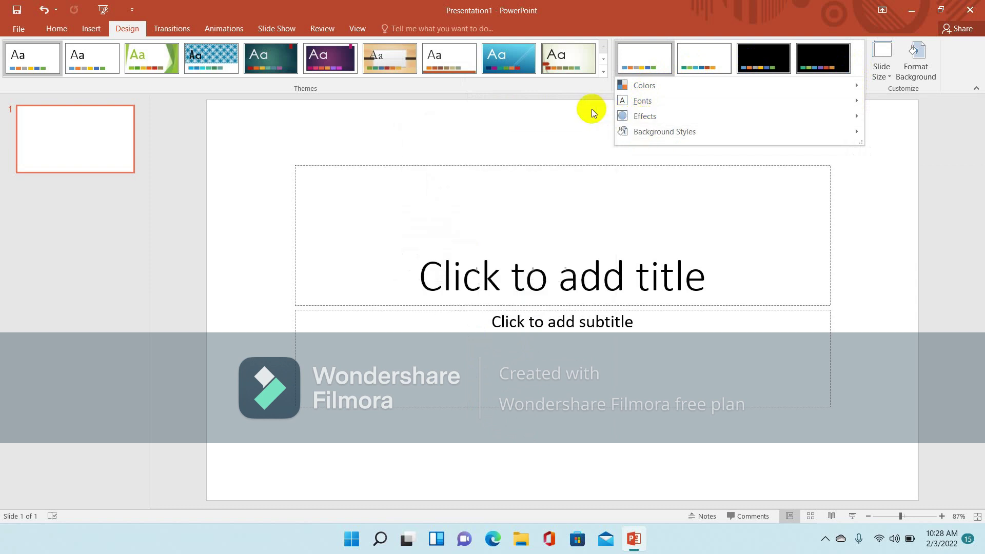
left_click(592, 109)
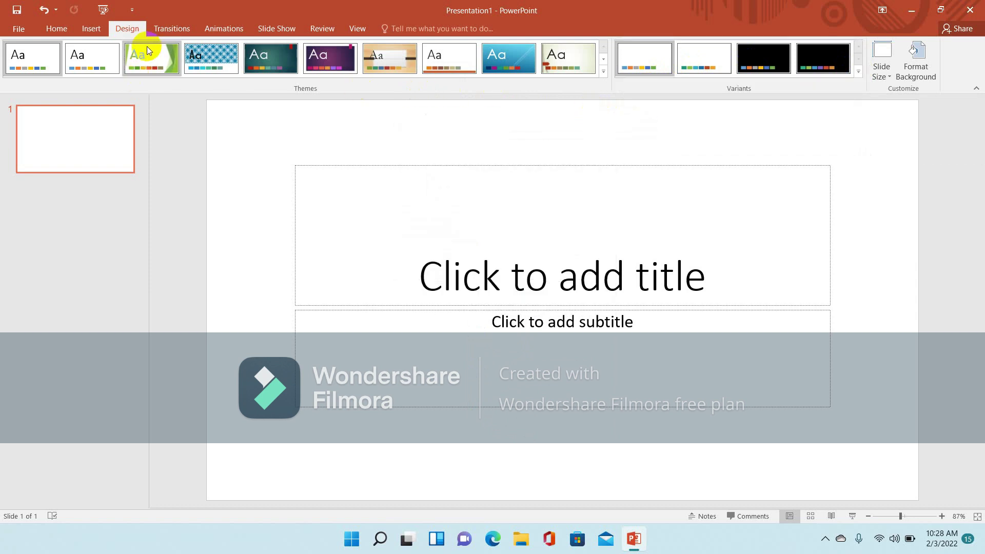
left_click(167, 30)
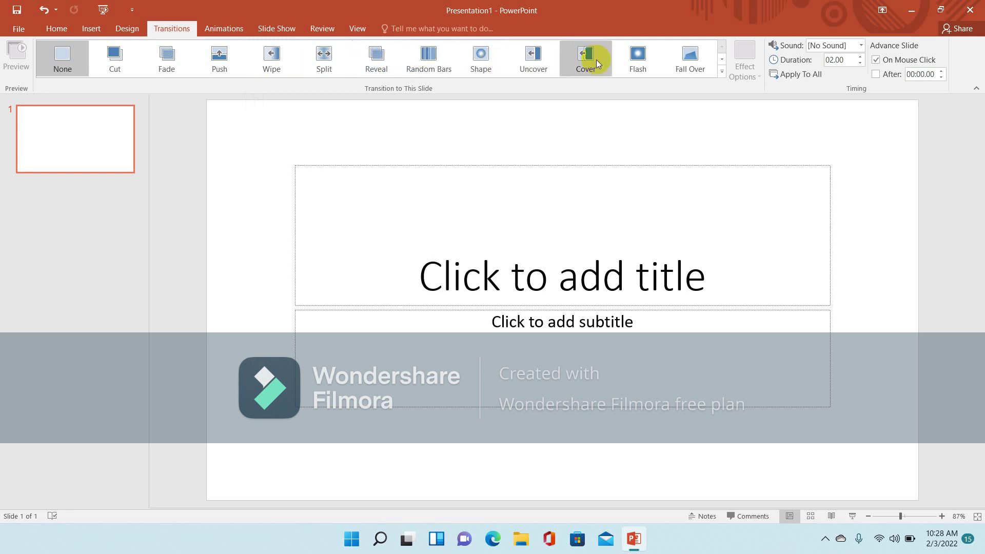
left_click(722, 69)
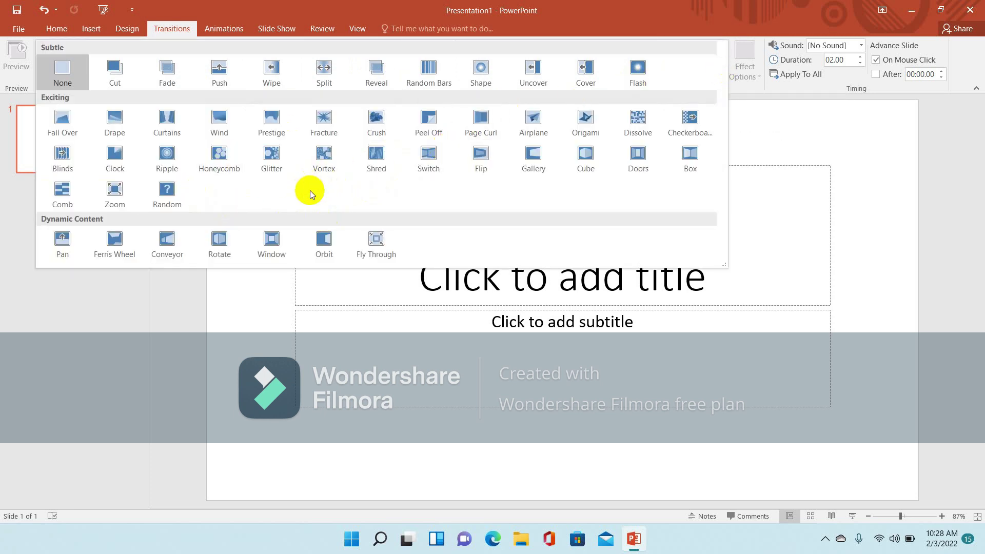
left_click(810, 134)
left_click(315, 30)
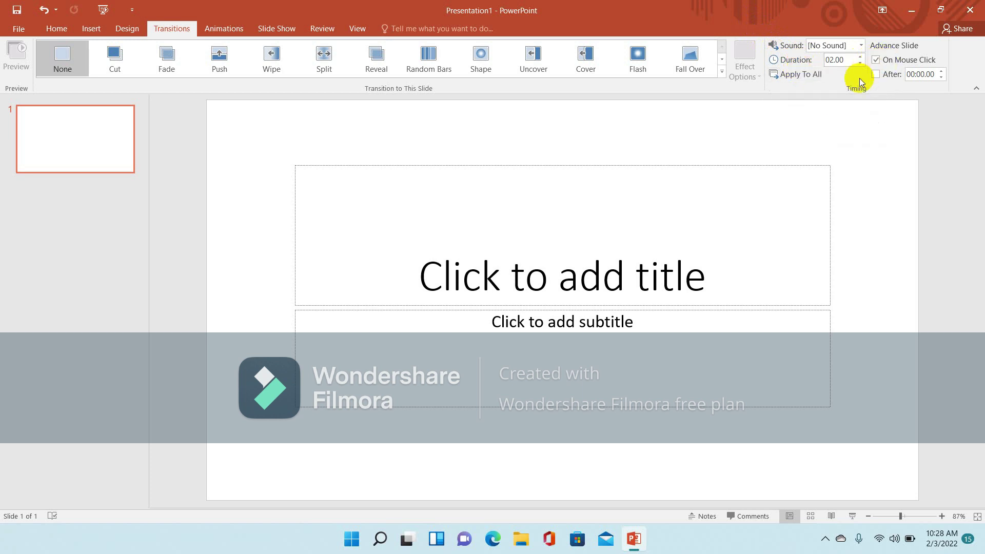
left_click(222, 28)
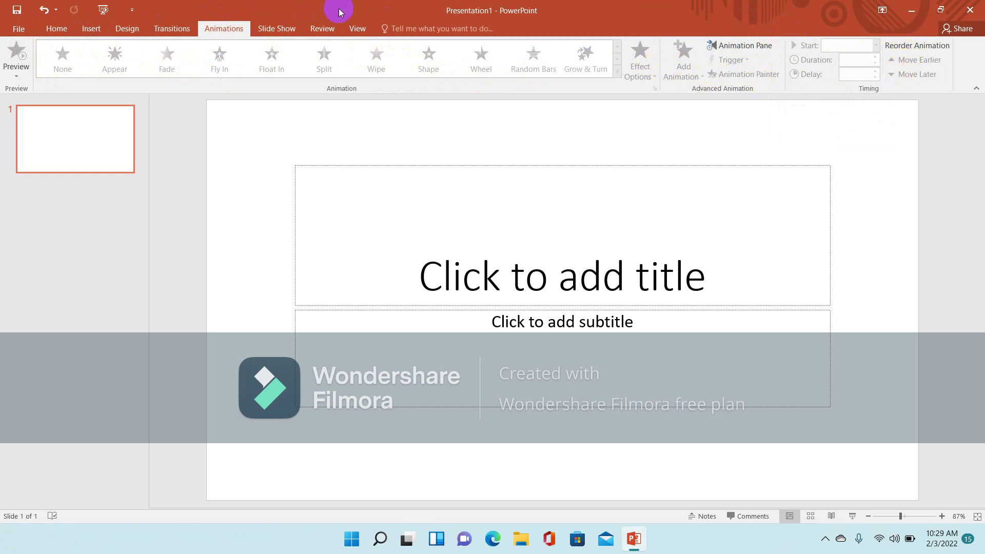
Step: Run the slide show from the beginning, then switch to the Review tab
left_click(285, 31)
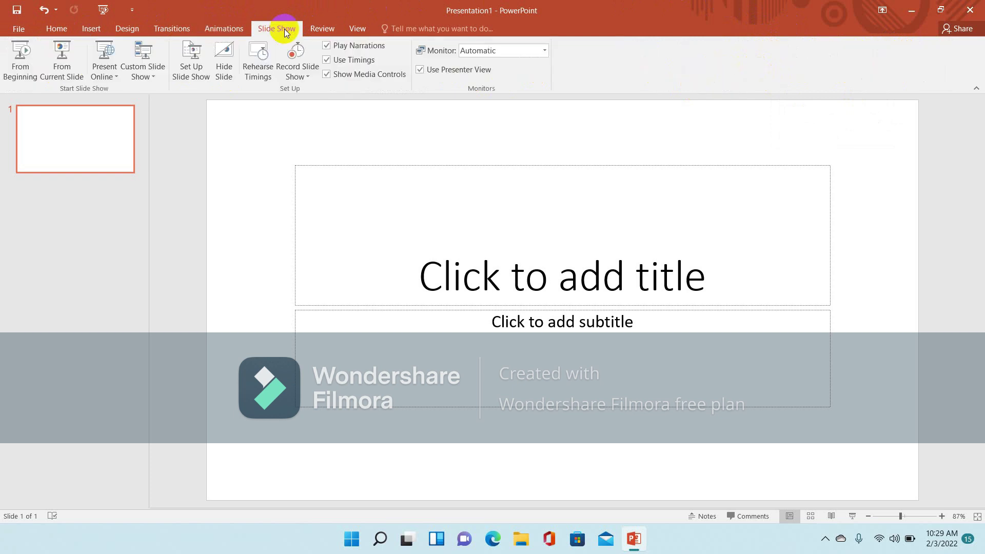
left_click(24, 51)
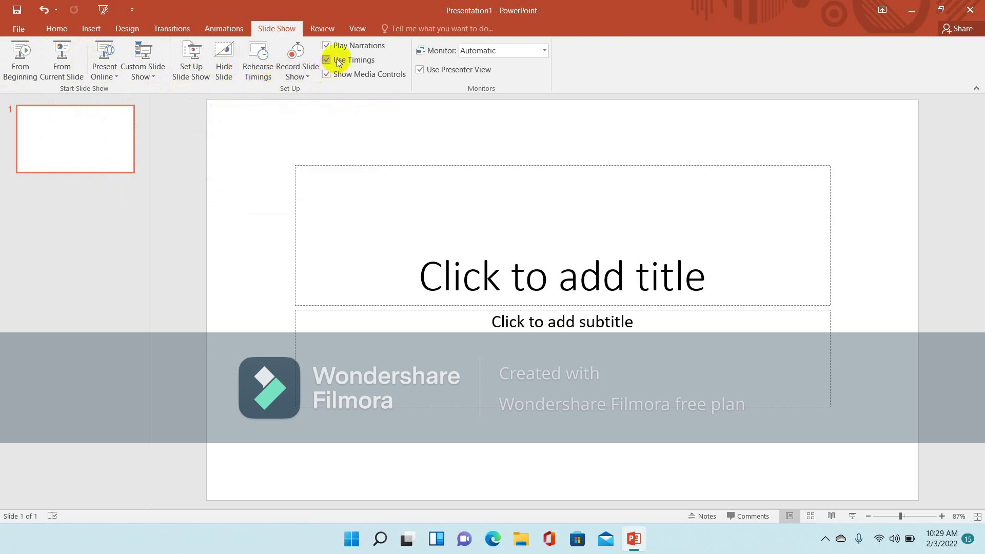
left_click(313, 29)
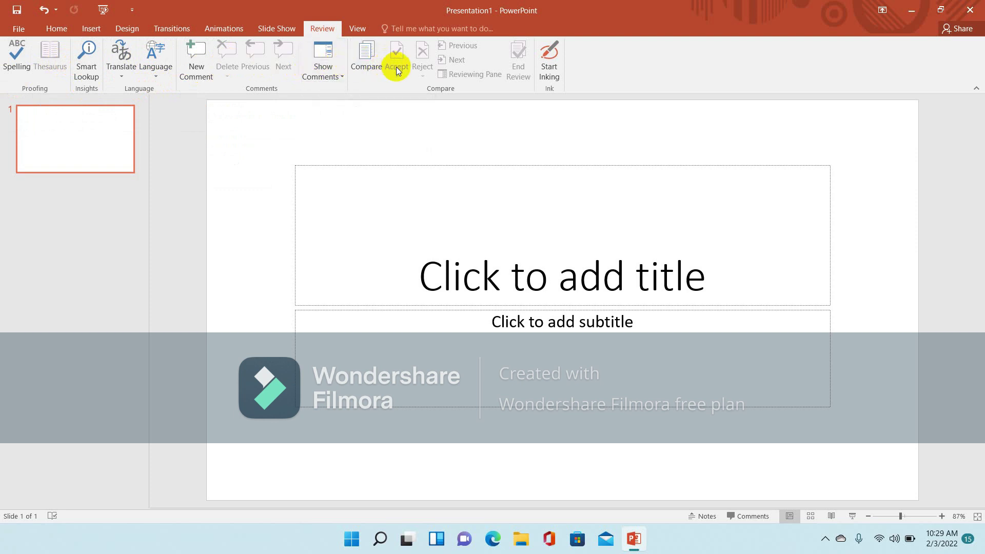
Step: Look over the View ribbon options, then go back to the Home commands
left_click(356, 28)
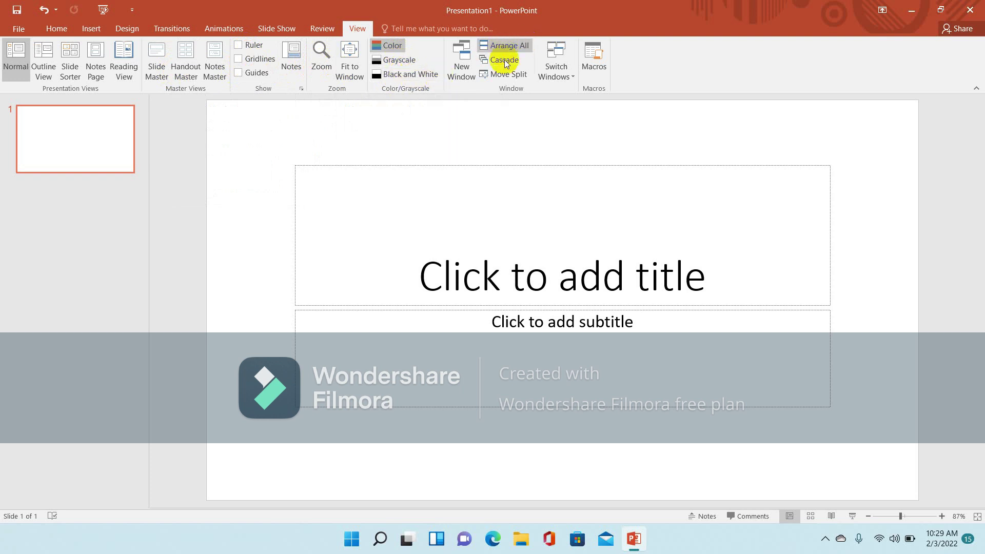
left_click(65, 32)
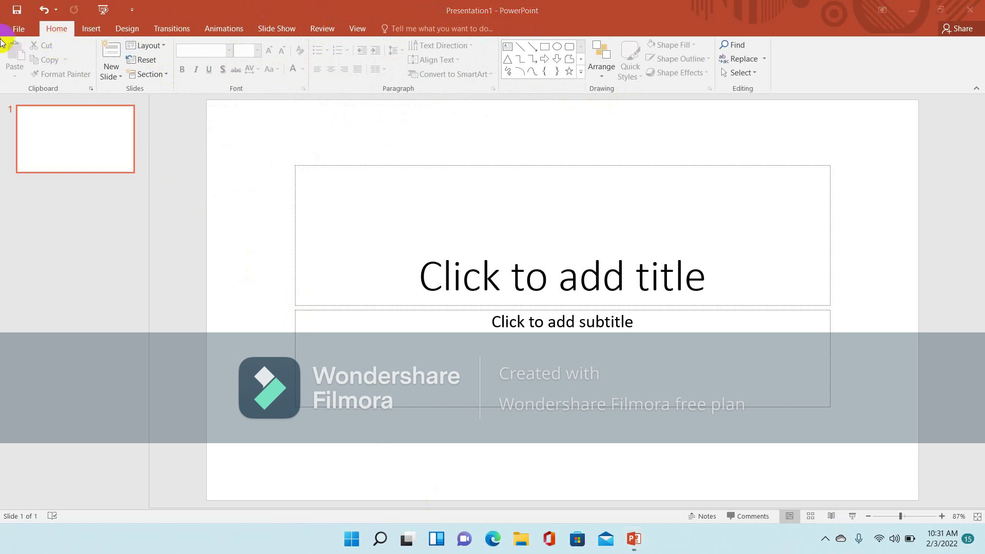
Step: Open the New Slide gallery showing the Office Theme layouts
left_click(120, 77)
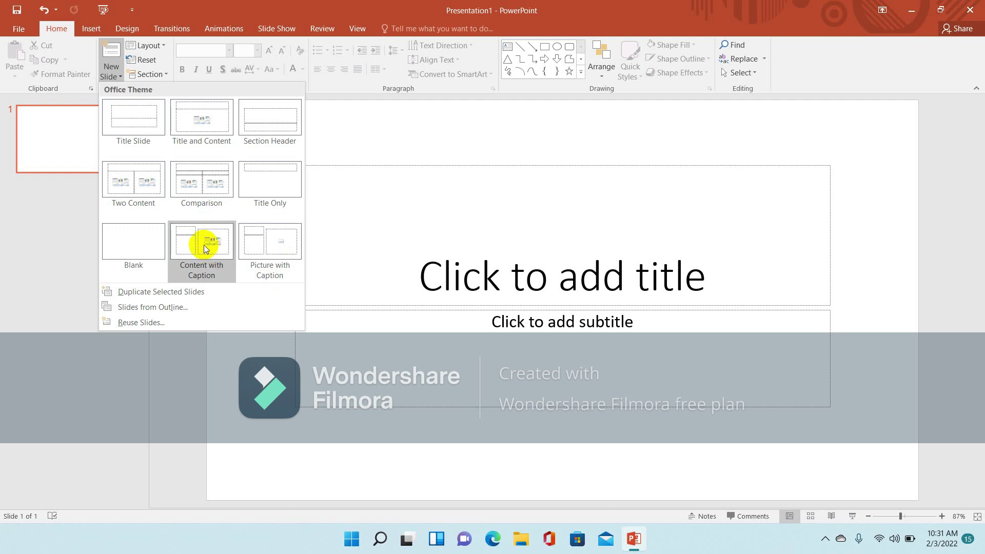
Step: Add a Title Slide, then a Title and Content slide after slide 1
left_click(124, 110)
left_click(83, 202)
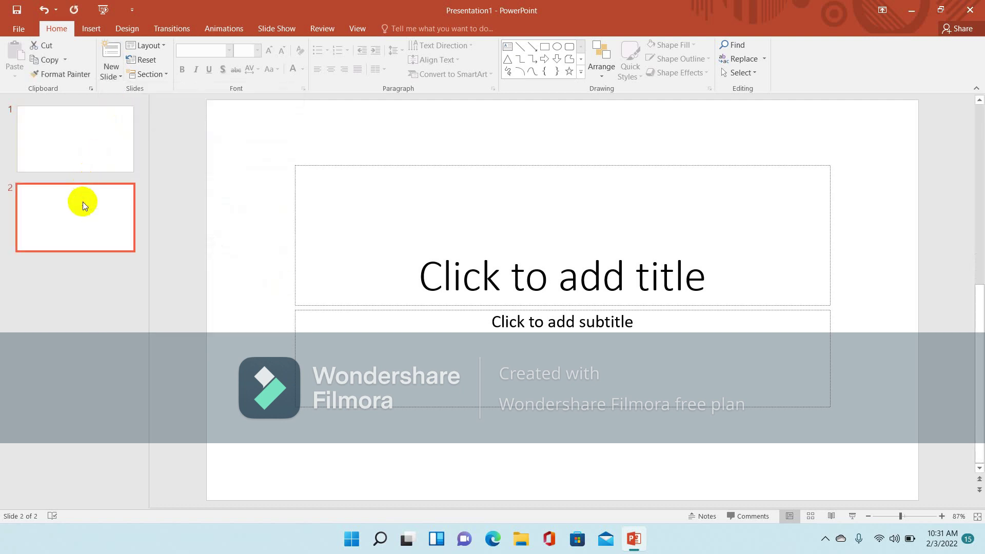
left_click(88, 151)
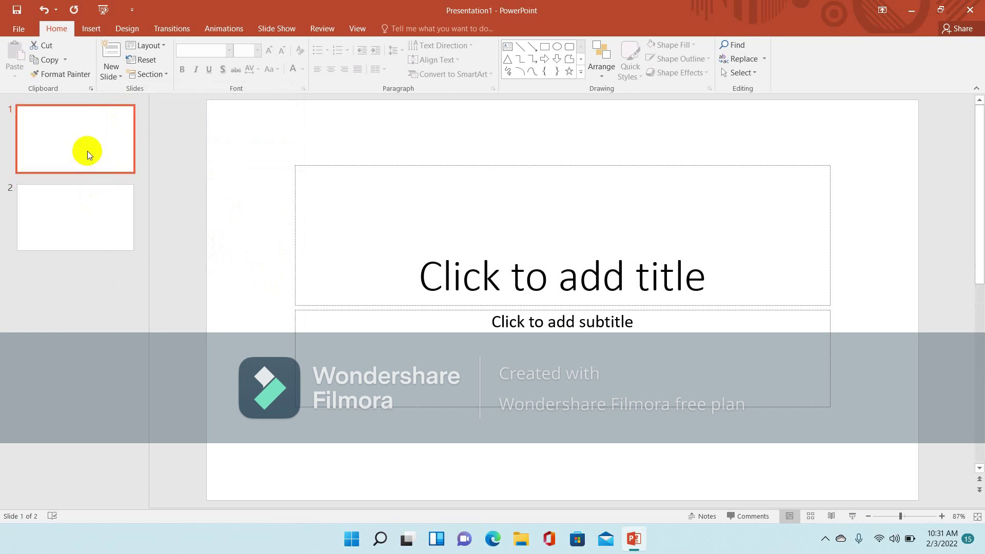
left_click(119, 74)
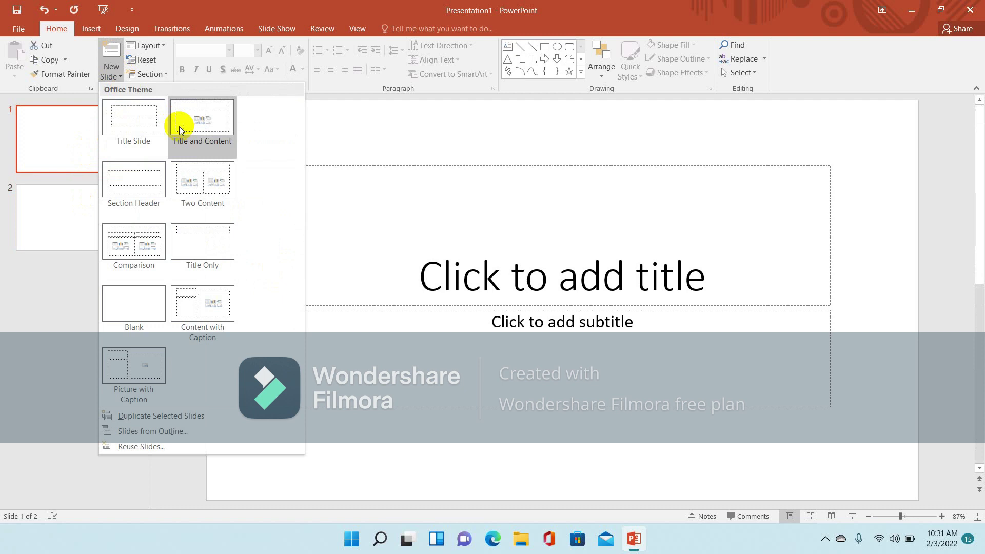
left_click(192, 124)
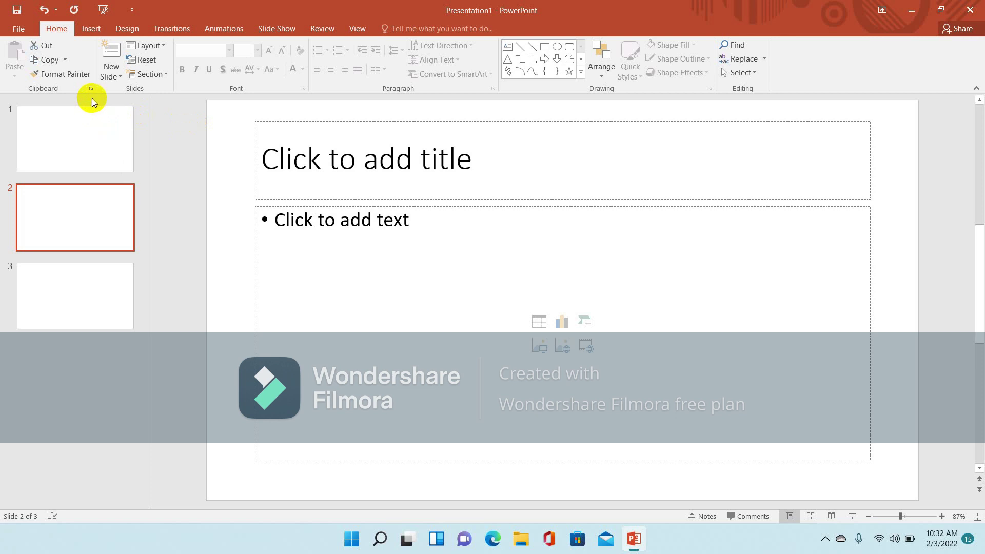
Step: Add a Two Content slide and a Comparison slide
left_click(120, 77)
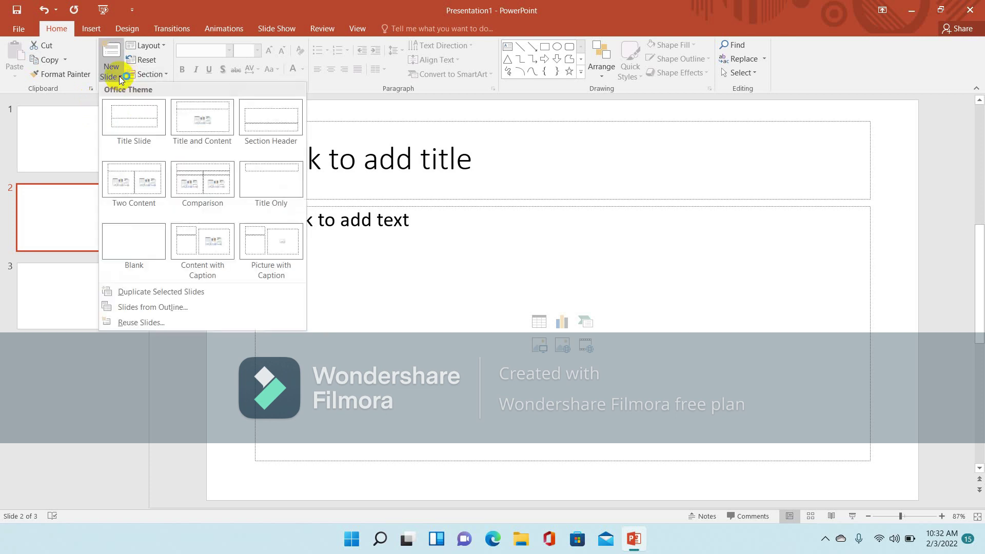
left_click(152, 172)
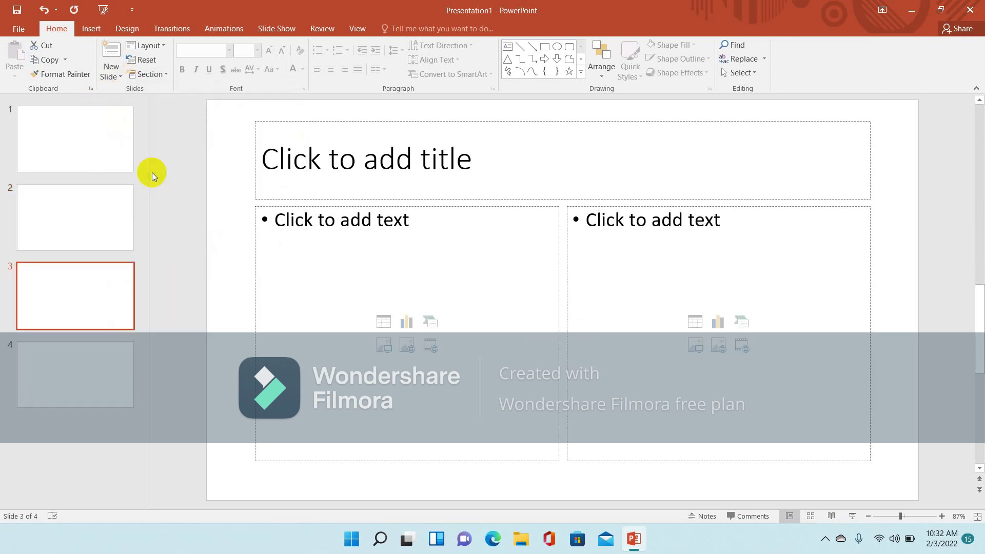
left_click(121, 78)
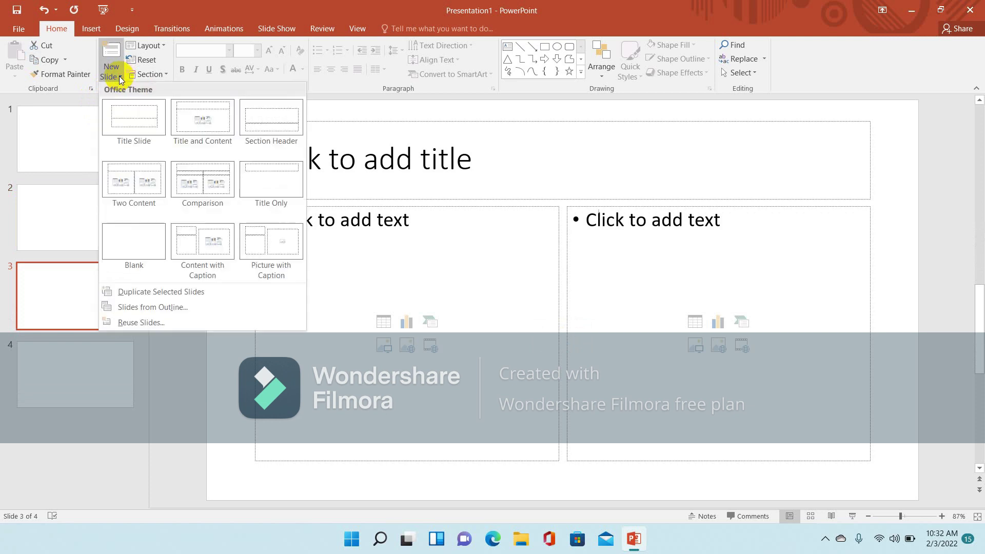
left_click(193, 185)
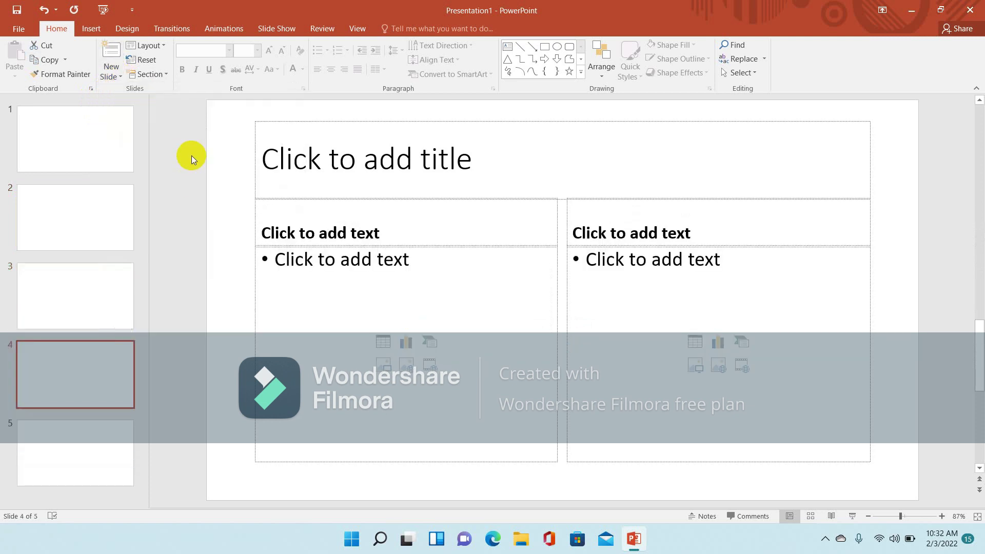
Step: Add a Title Only slide and a Blank slide
left_click(121, 75)
left_click(281, 181)
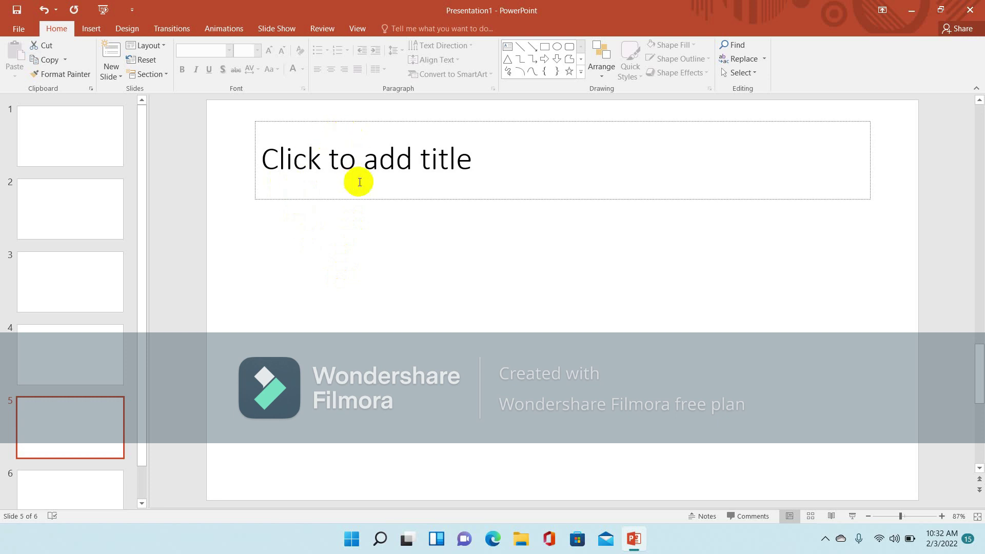
left_click(121, 76)
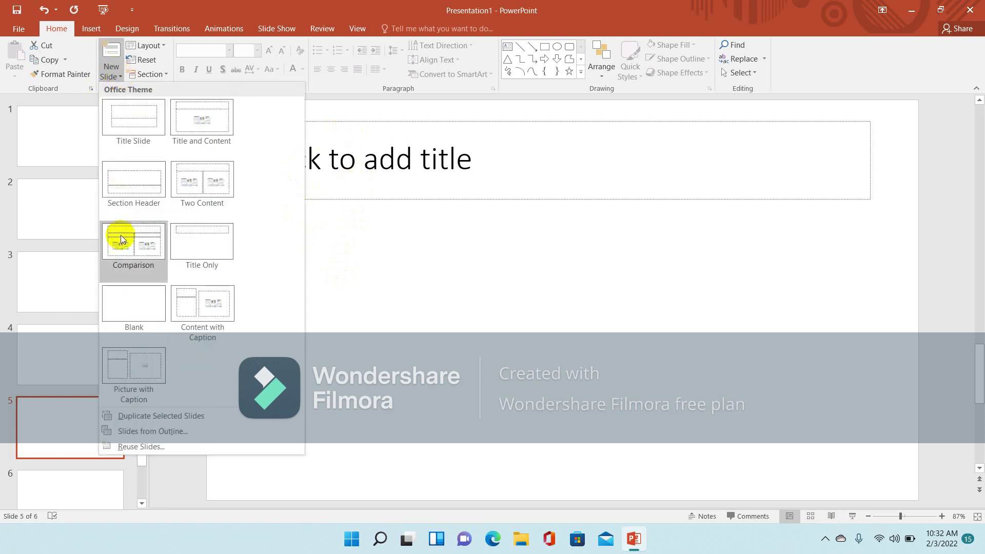
left_click(124, 316)
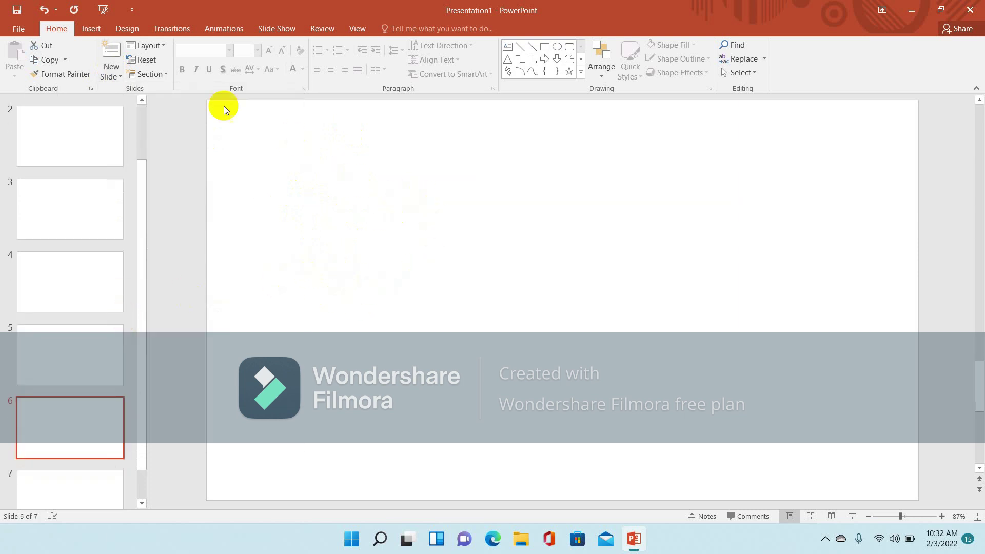
Step: Add a Content with Caption slide and a Picture with Caption slide
left_click(119, 74)
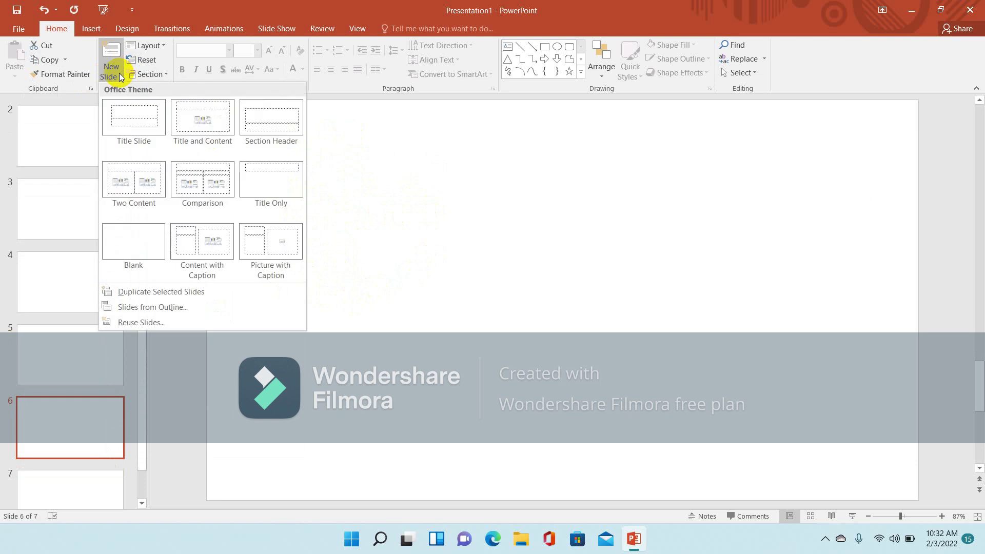
left_click(210, 241)
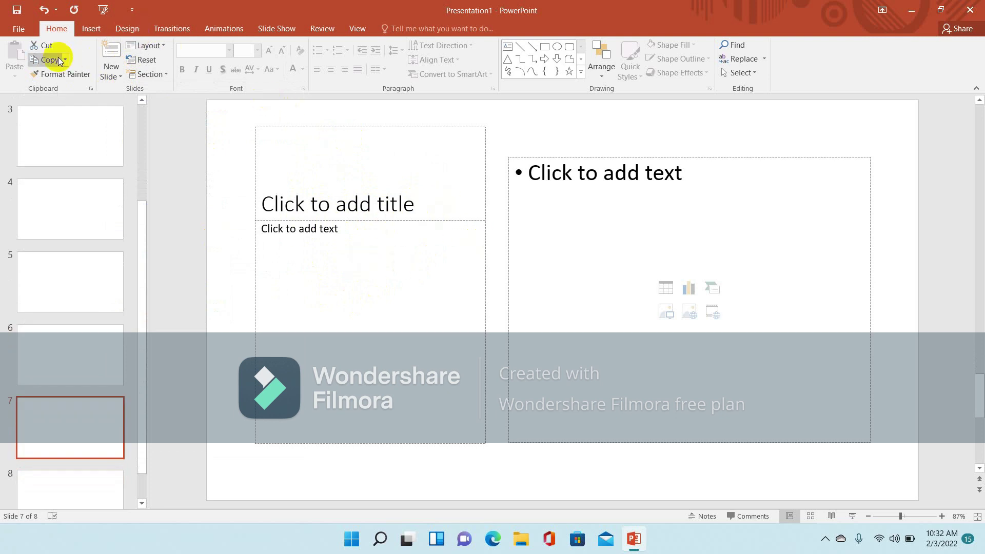
left_click(119, 77)
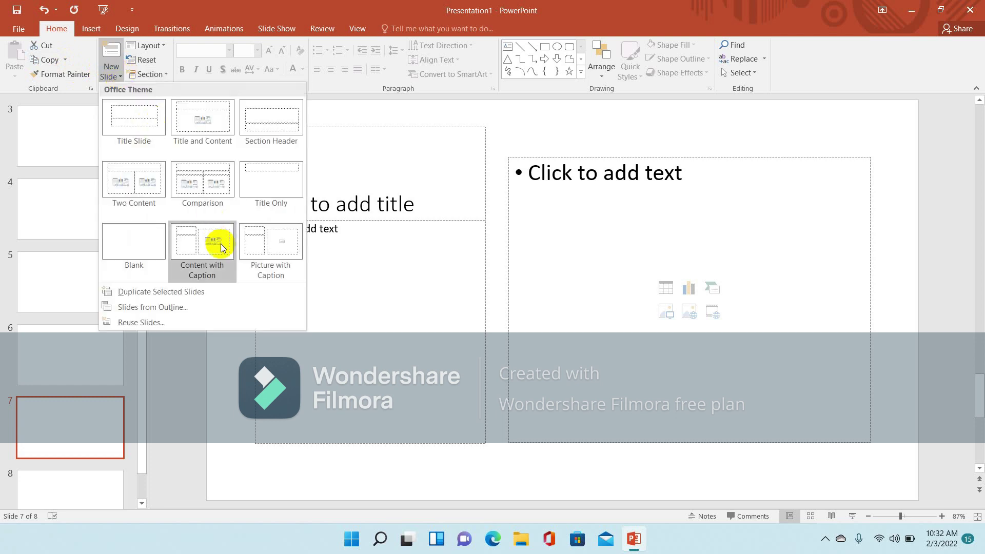
key("Escape")
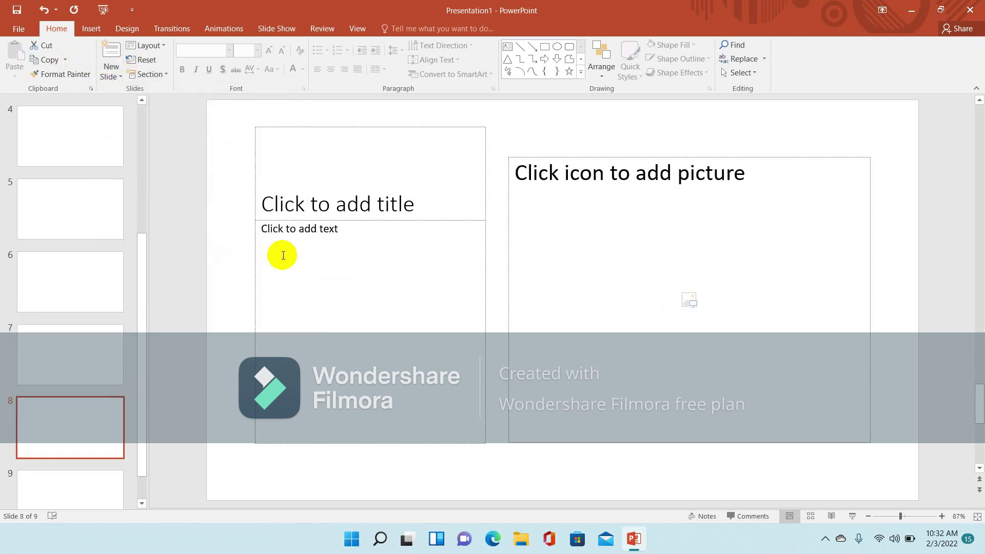
Step: Scroll up and down through the nine slide thumbnails to review them
left_click(142, 100)
left_click(142, 100)
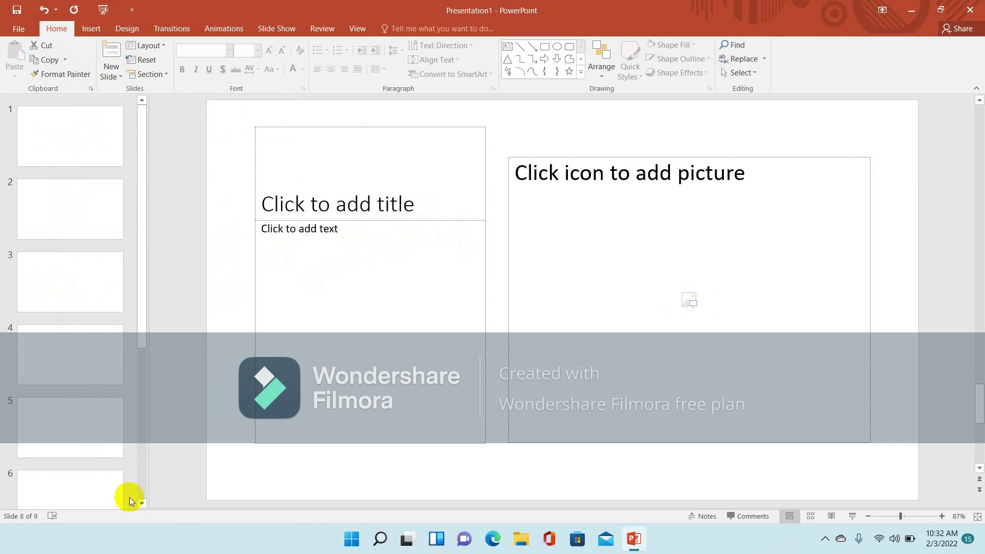
left_click(142, 502)
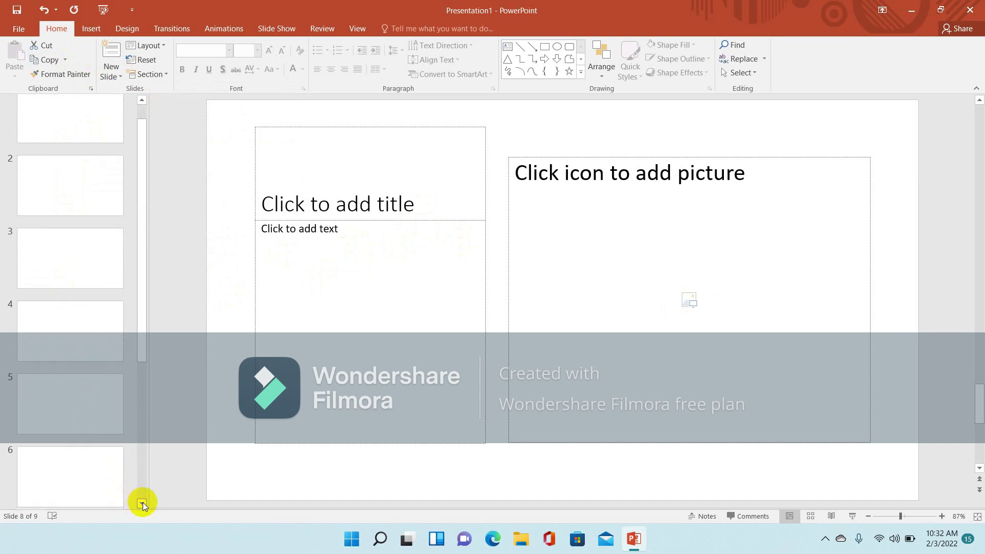
left_click(142, 502)
left_click(142, 502)
left_click(142, 503)
left_click(142, 502)
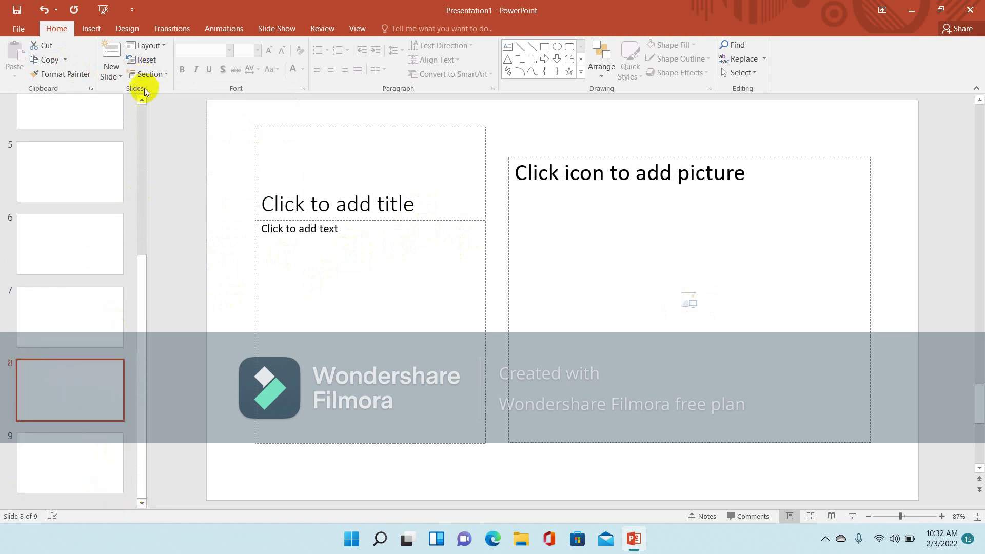
left_click(142, 100)
left_click(141, 101)
left_click(142, 100)
left_click(142, 101)
left_click(141, 100)
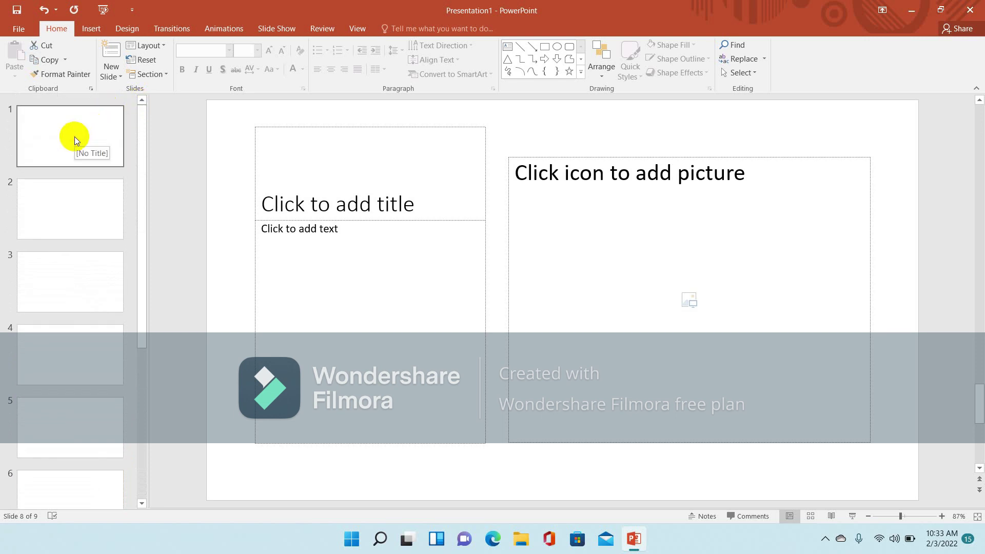
Step: Cut the first four slides one by one using the right-click Cut command
left_click(75, 137)
right_click(74, 136)
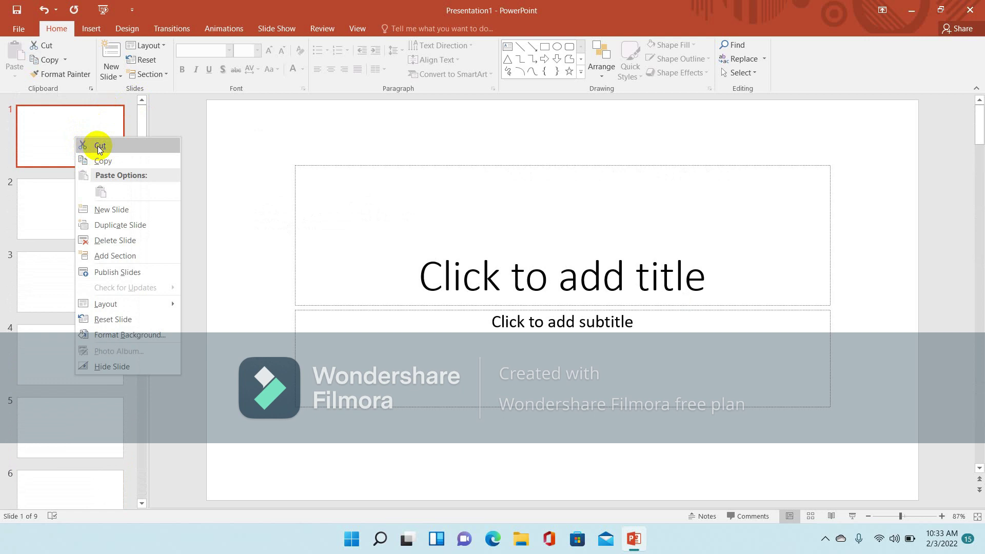
left_click(98, 146)
right_click(98, 148)
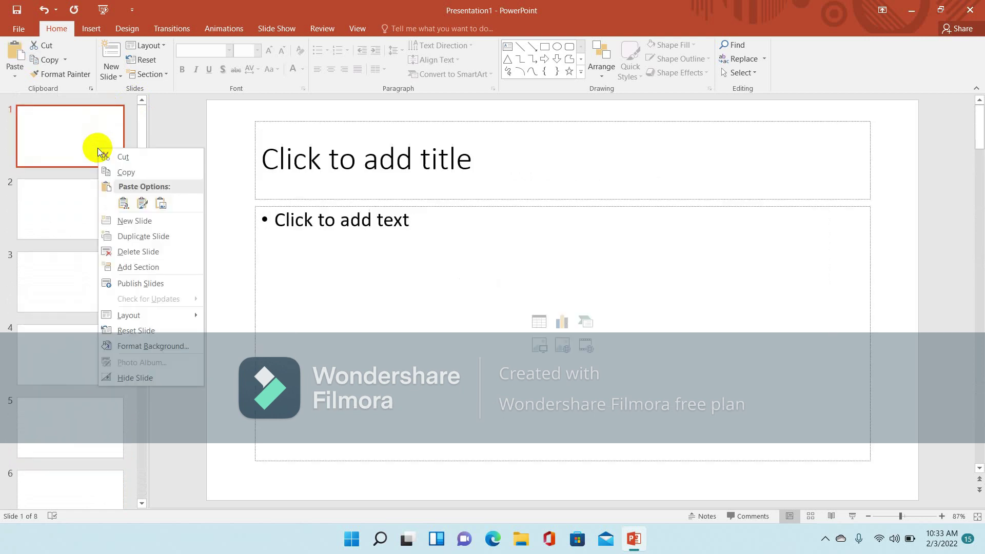
left_click(109, 159)
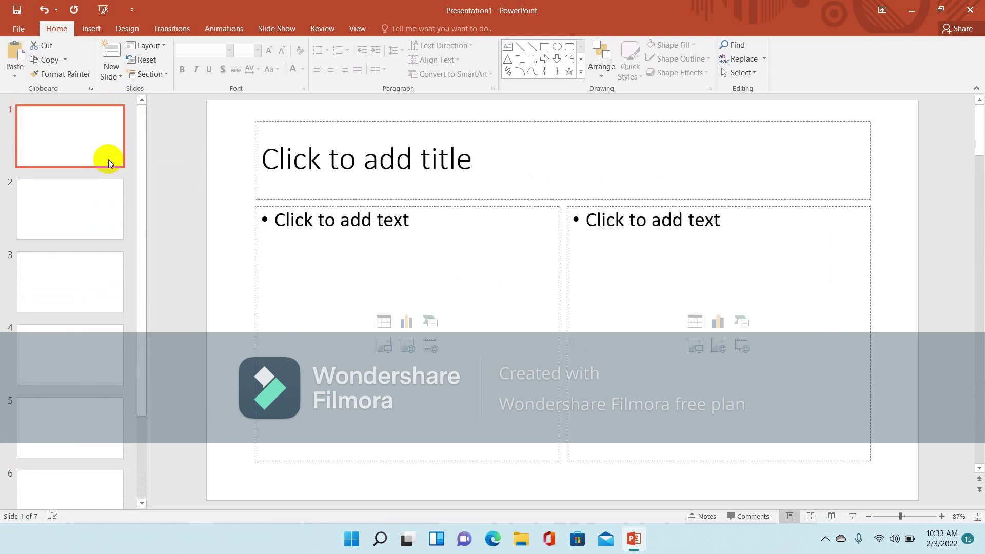
right_click(109, 159)
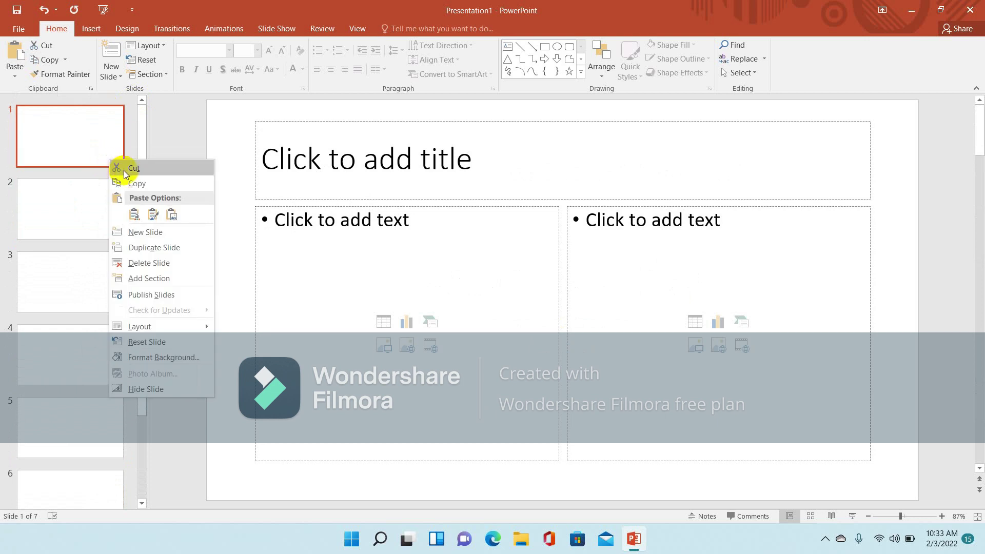
left_click(124, 171)
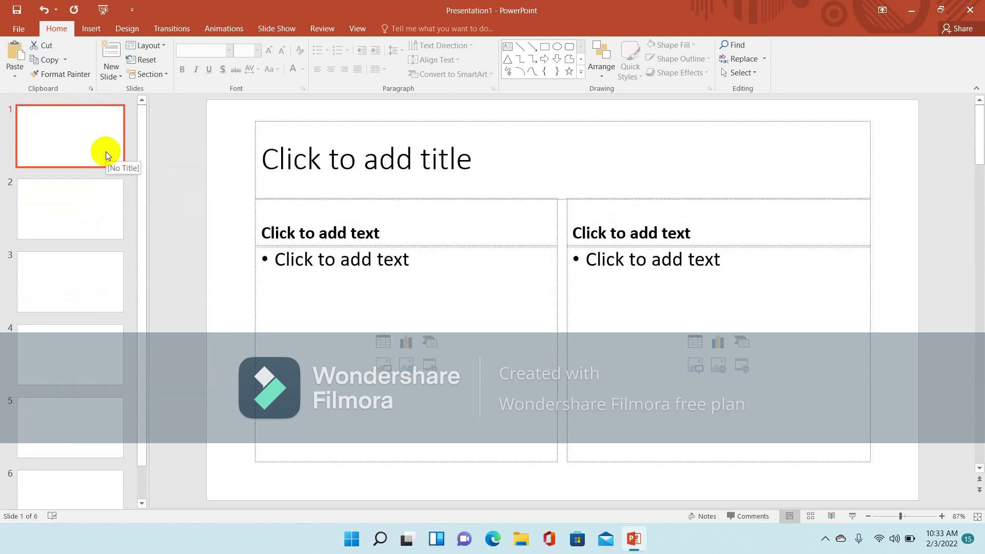
right_click(106, 152)
left_click(132, 160)
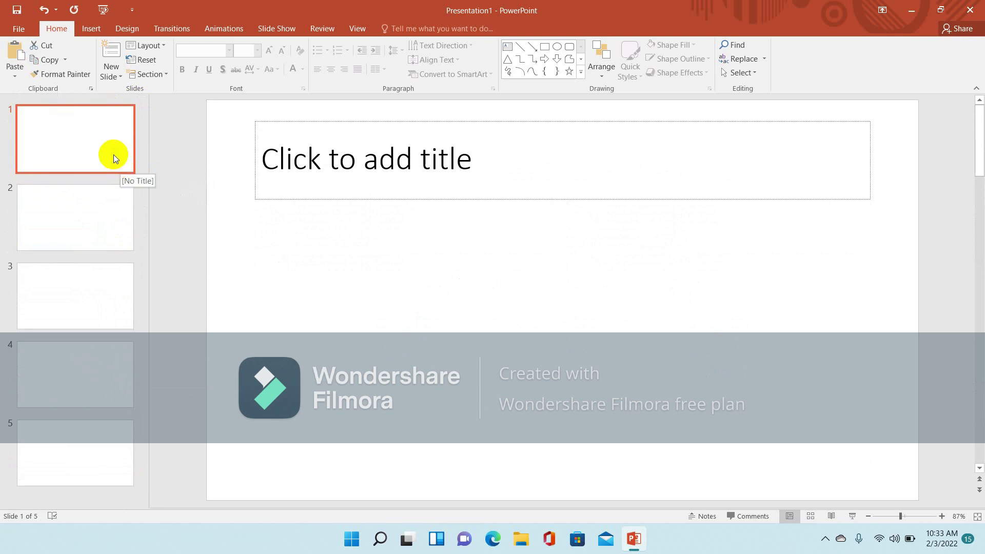
Step: Delete the remaining slides with the Delete key until none are left
key("Delete")
key("Delete")
key("Delete")
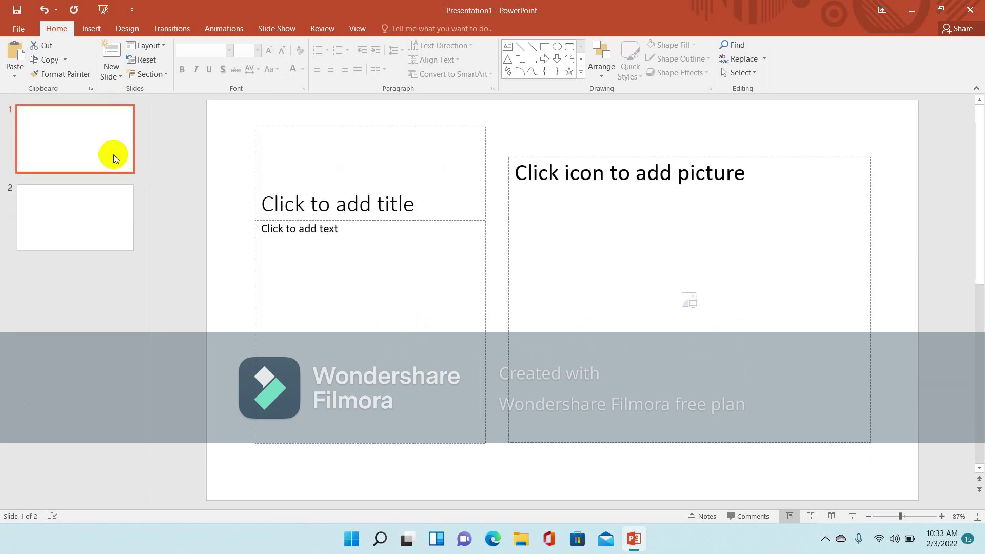
key("Delete")
key("Delete")
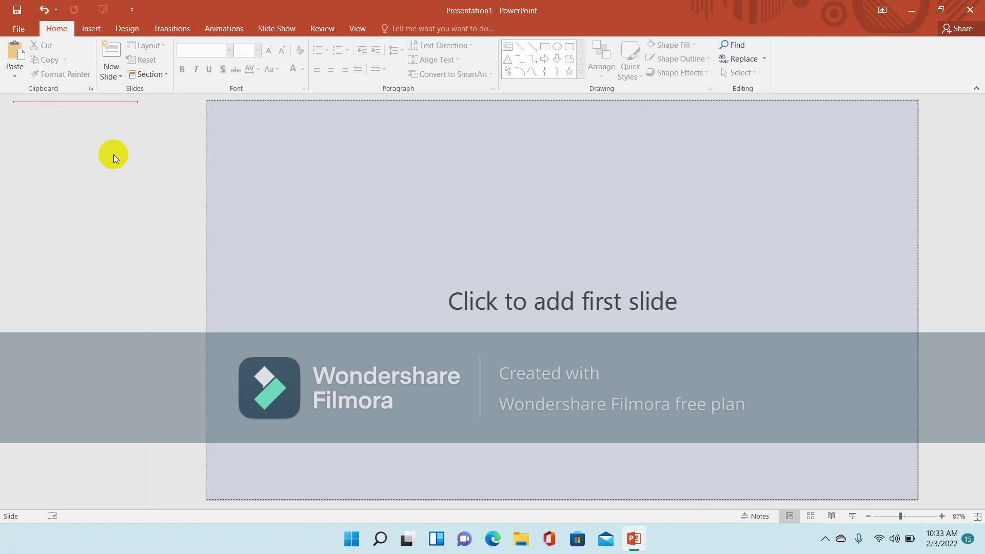
left_click(121, 76)
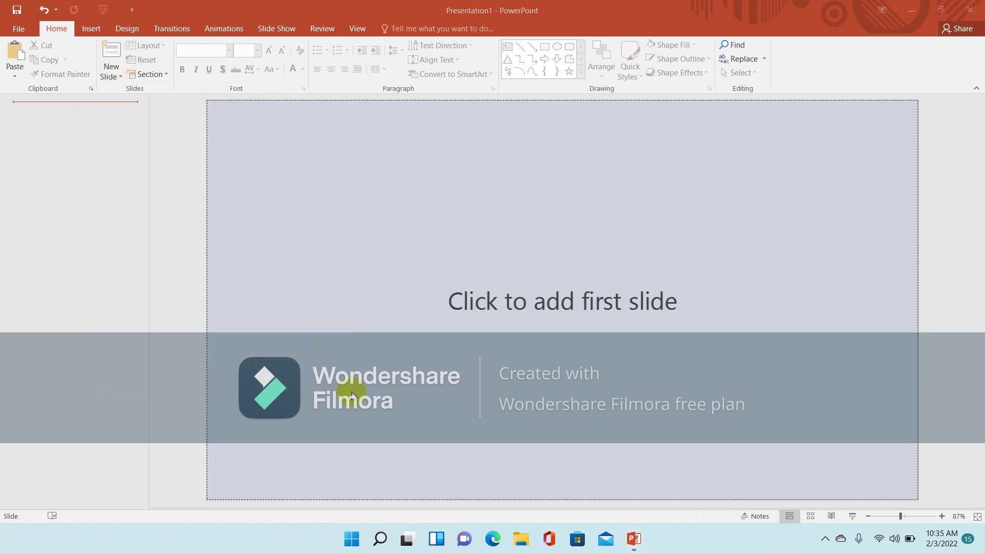
Step: Insert one Title Slide-layout slide and select it in the thumbnail pane
left_click(119, 78)
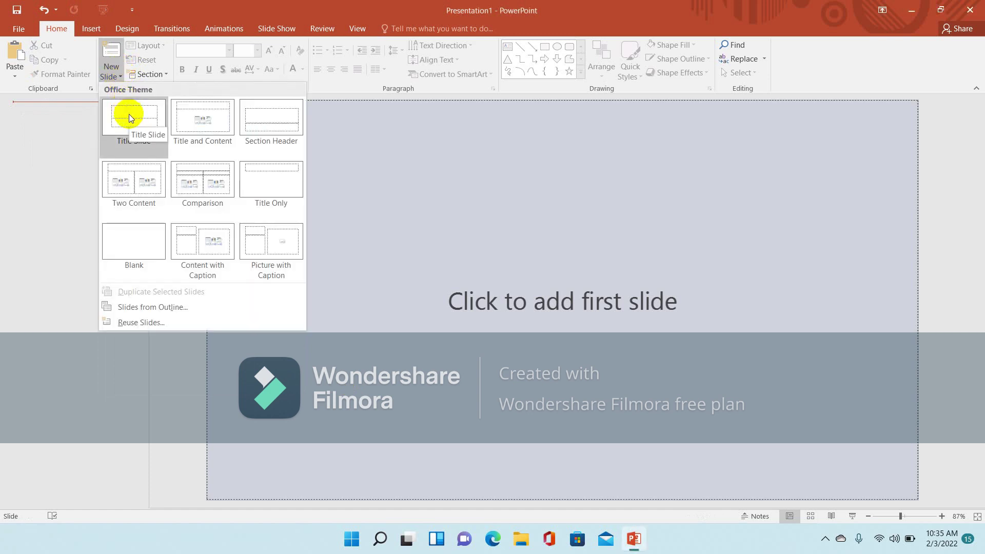
left_click(128, 114)
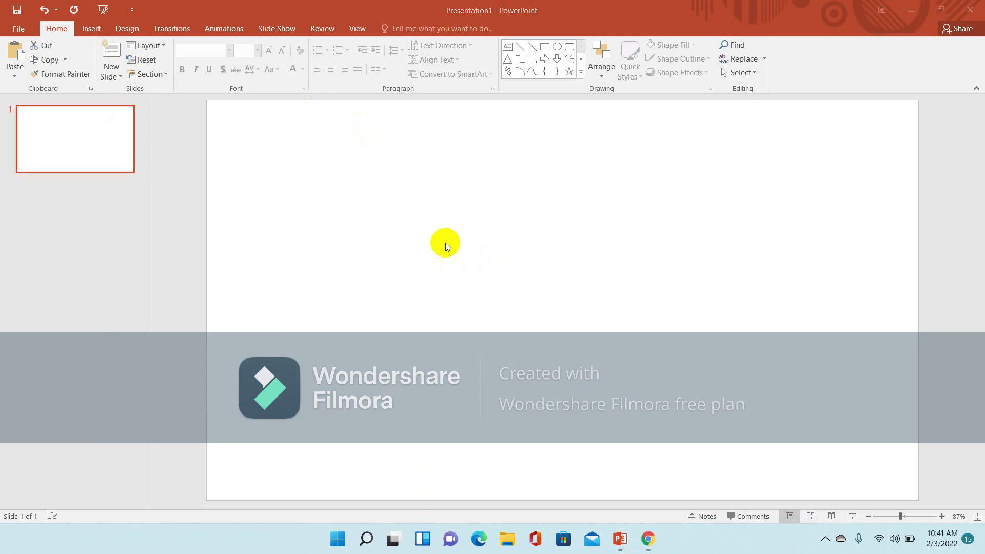
left_click(439, 236)
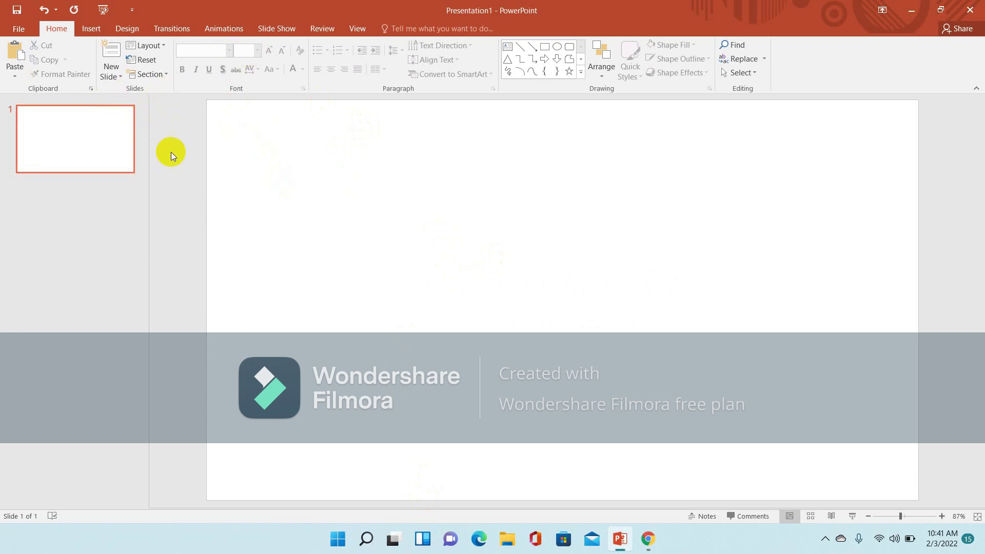
left_click(98, 130)
left_click(431, 238)
left_click(105, 163)
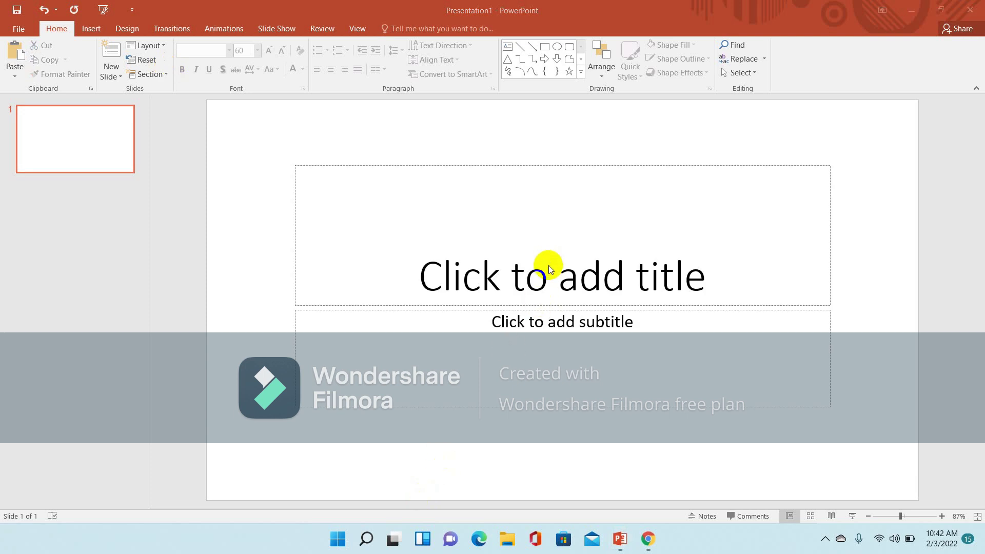
Step: Type 'SOCIAL MEDIA' into the title placeholder and select the text
left_click(549, 268)
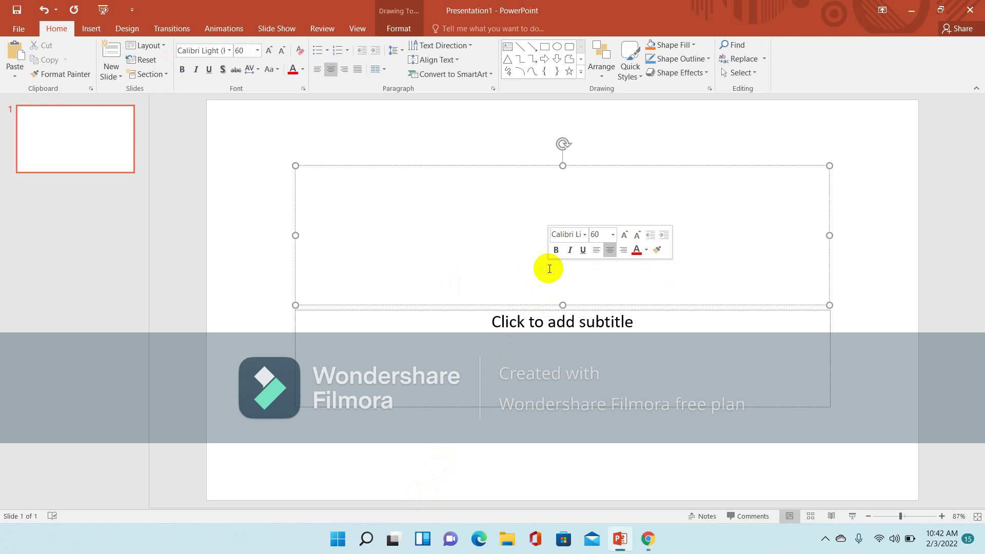
type("SO")
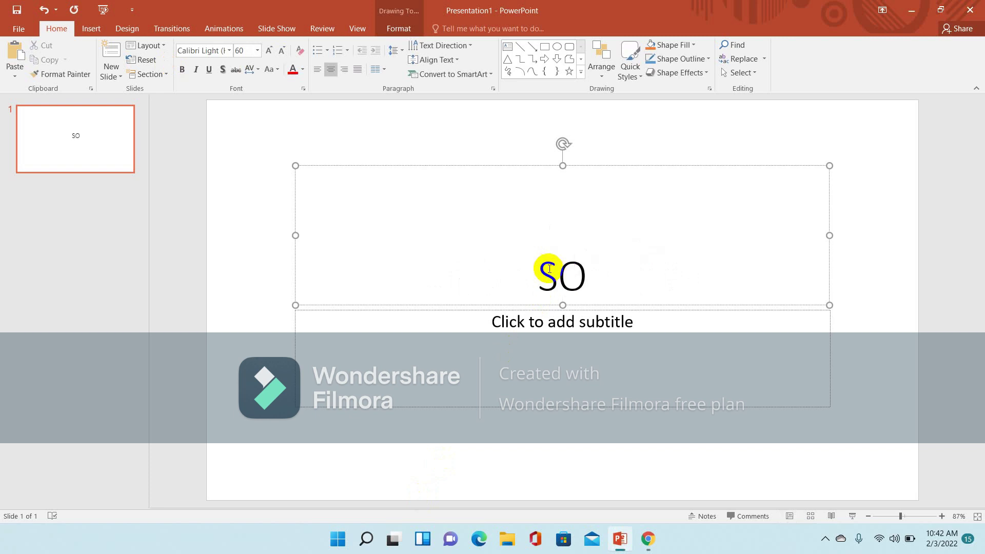
type("CIAL M")
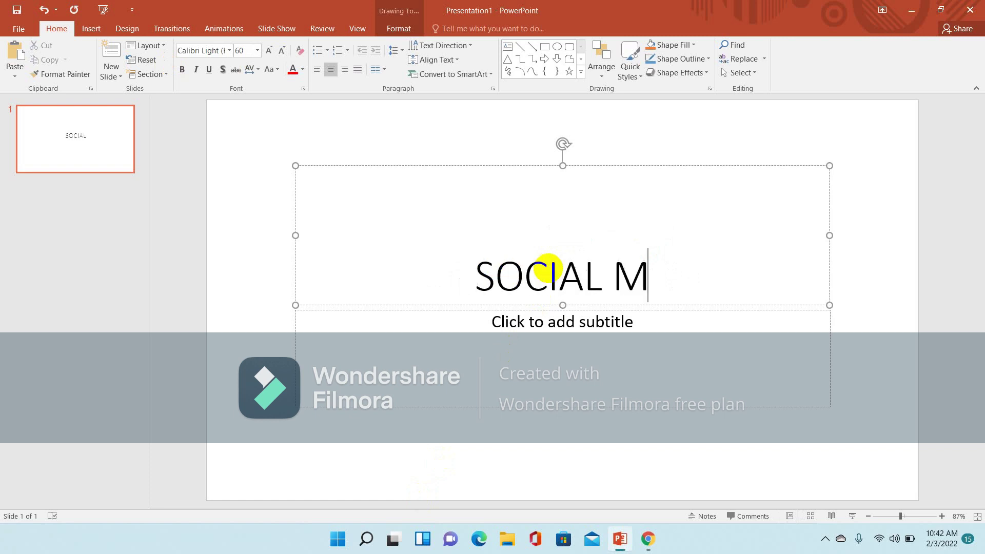
type("EDIA")
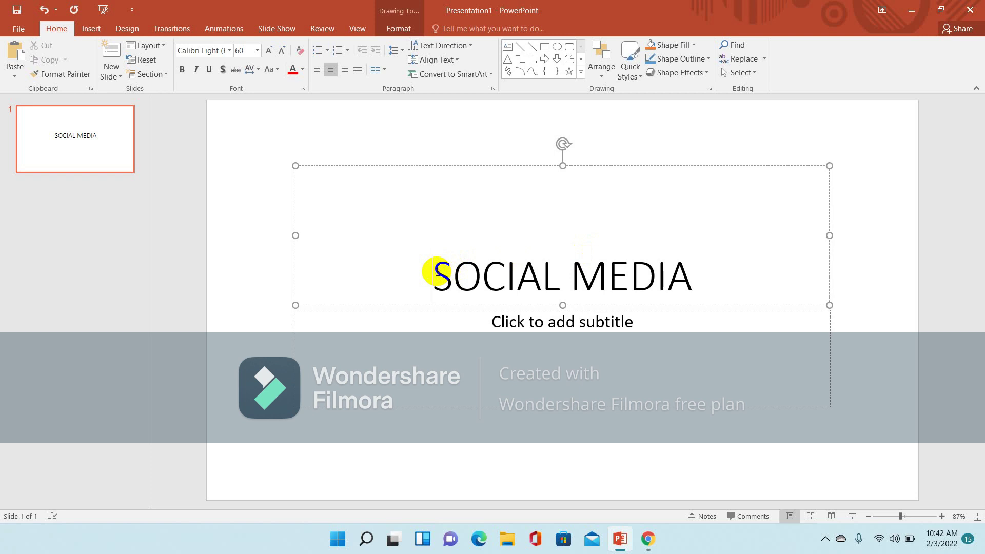
left_click_drag(432, 272, 694, 258)
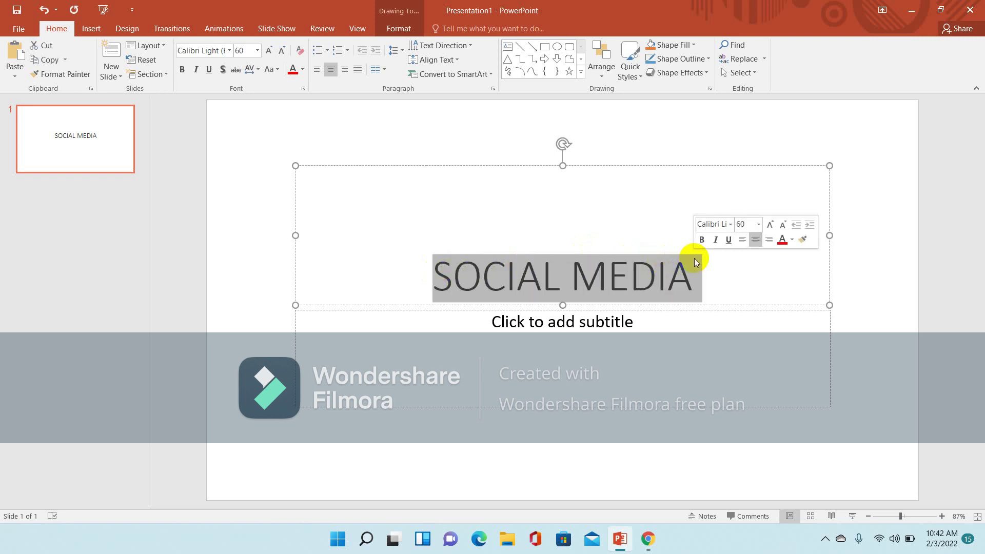
Step: Set the title font to Times New Roman at 48 pt, after briefly trying Bahnschrift
left_click(229, 50)
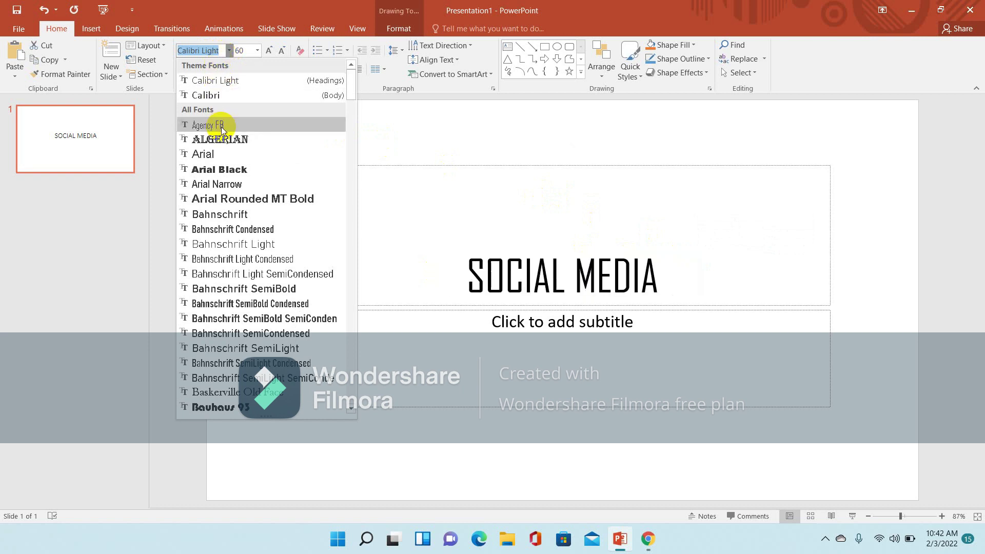
left_click(220, 214)
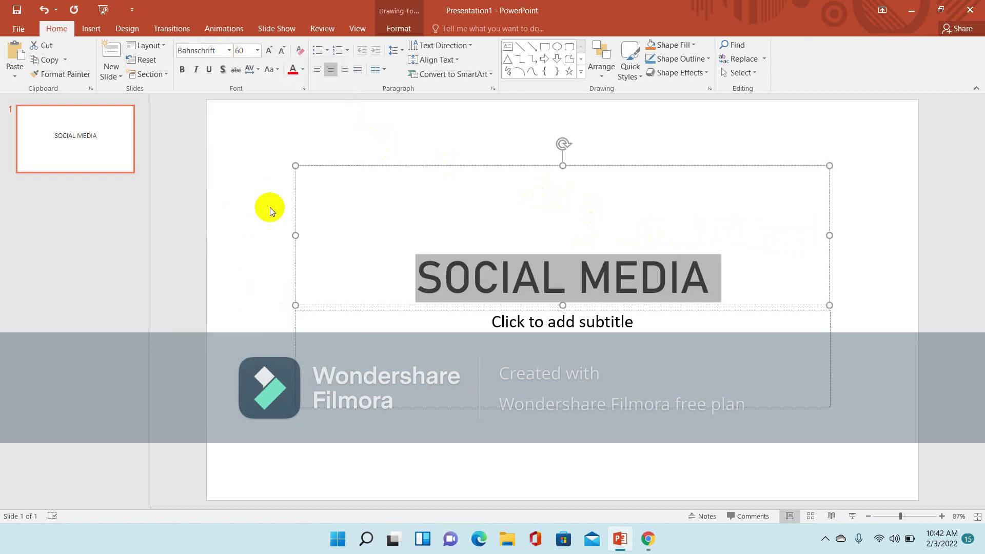
left_click(230, 51)
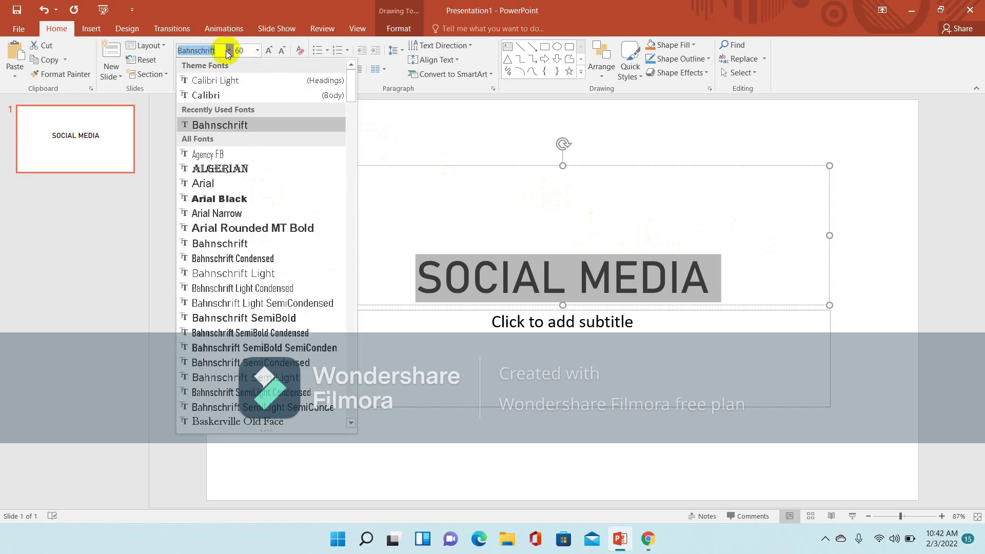
left_click(214, 51)
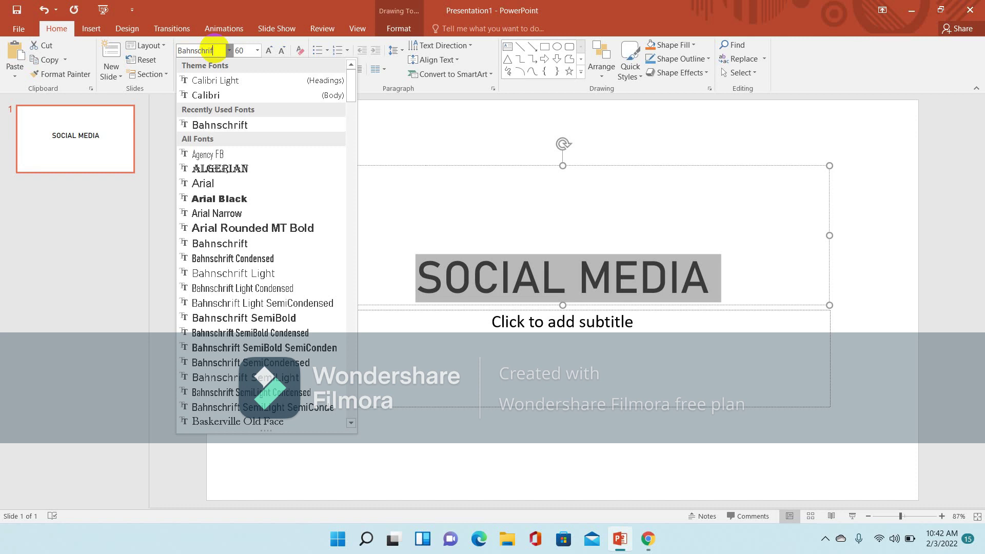
key("BackSpace")
key("BackSpace")
key("BackSpace")
type("t")
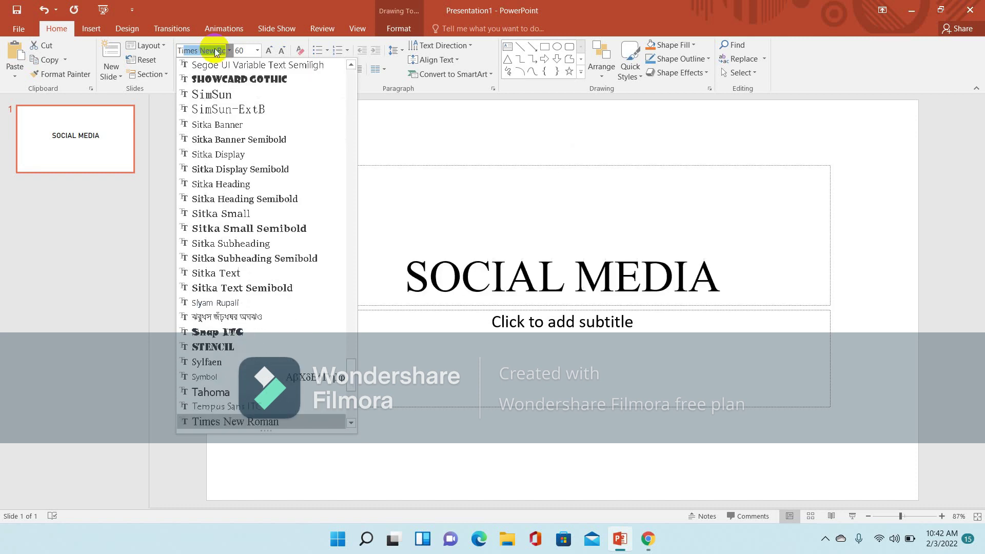
left_click(214, 51)
left_click(258, 51)
left_click(258, 51)
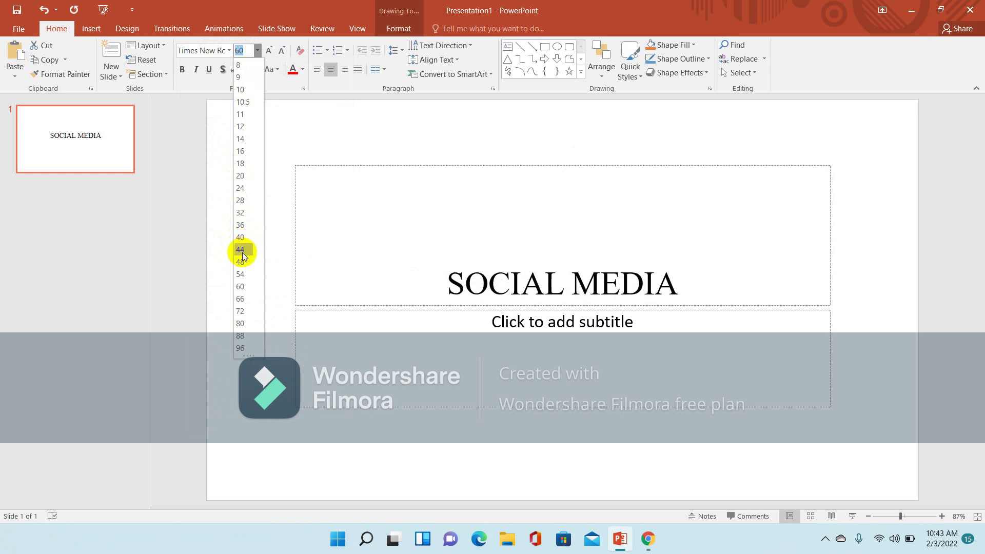
left_click(241, 262)
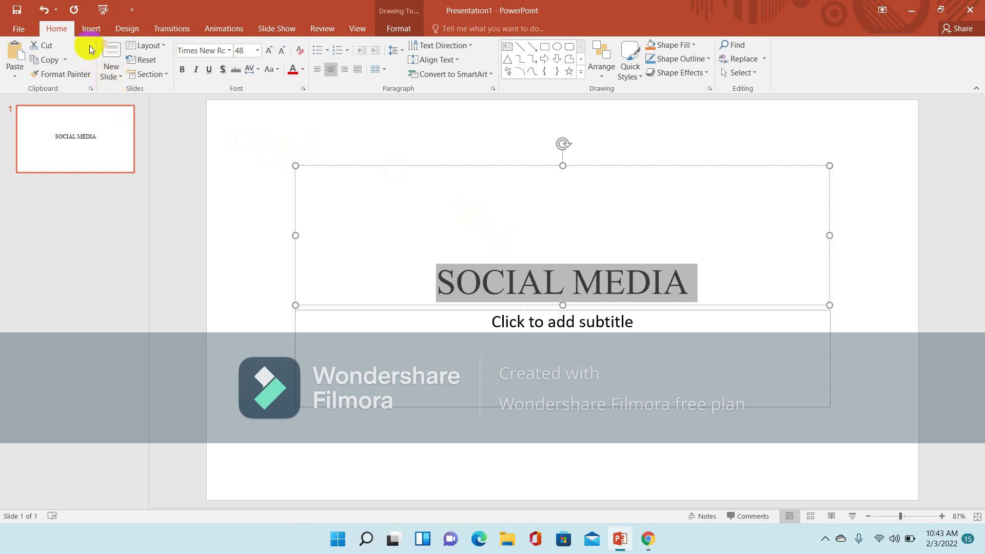
Step: Colour the SOCIAL MEDIA title Green, Accent 6, Darker 25% and deselect it
left_click(304, 69)
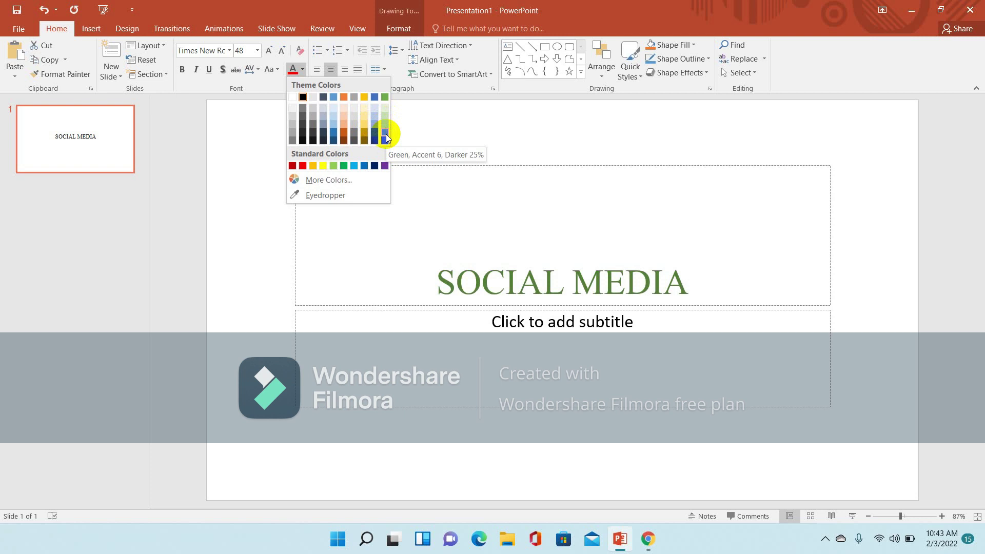
left_click(385, 134)
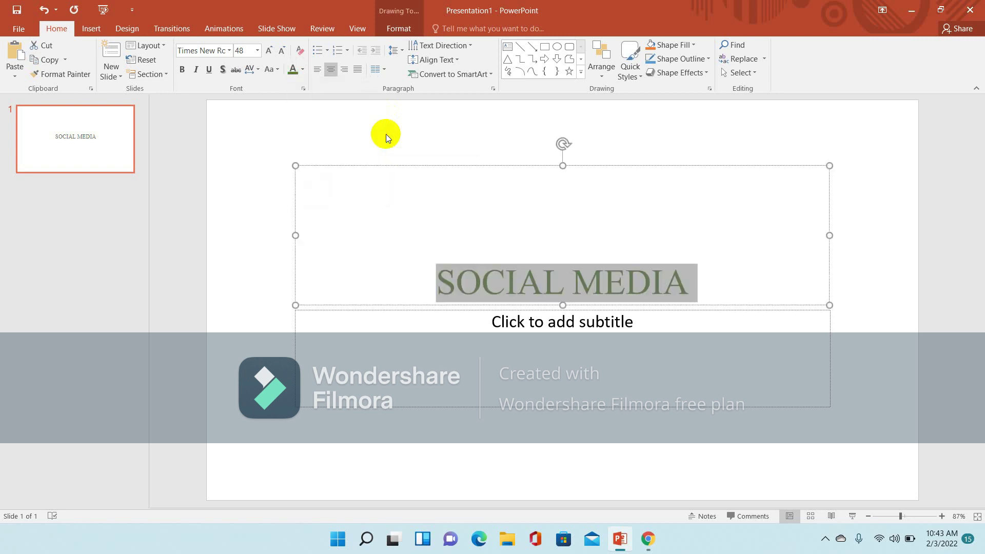
left_click(495, 215)
left_click(529, 374)
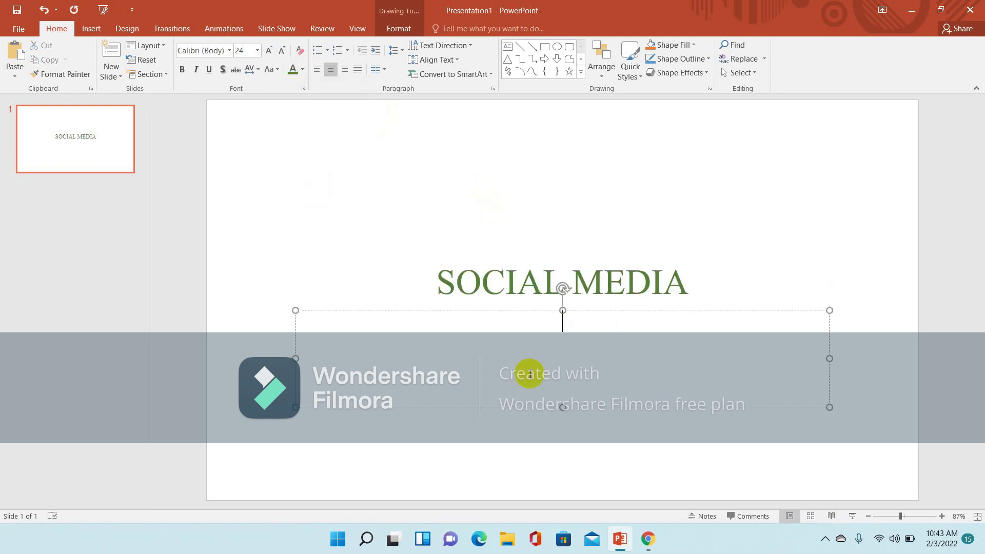
right_click(529, 374)
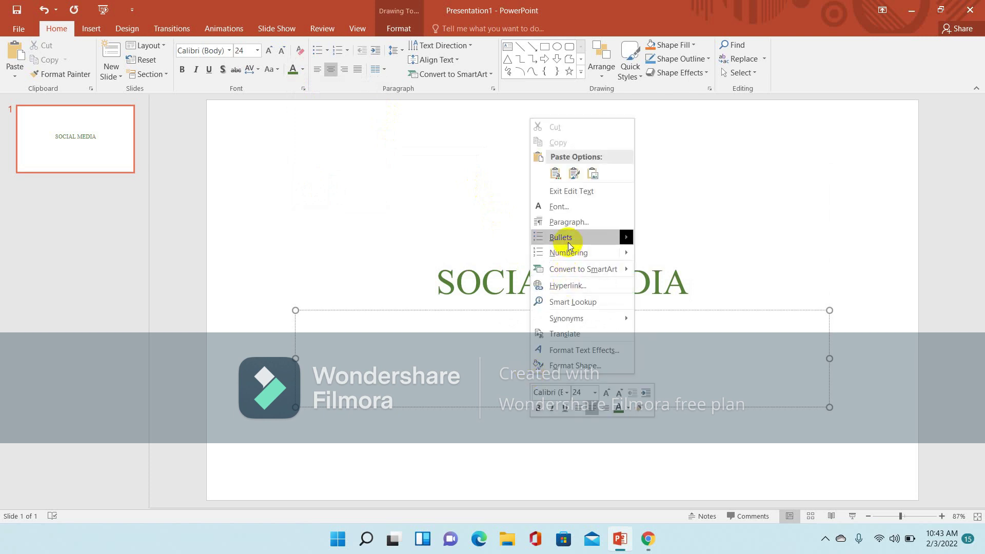
left_click(484, 377)
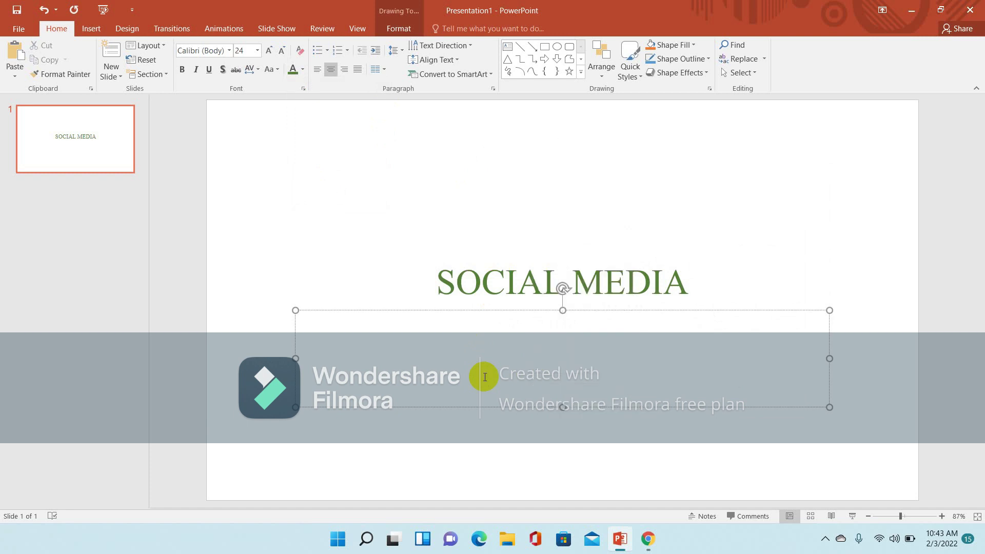
left_click(100, 129)
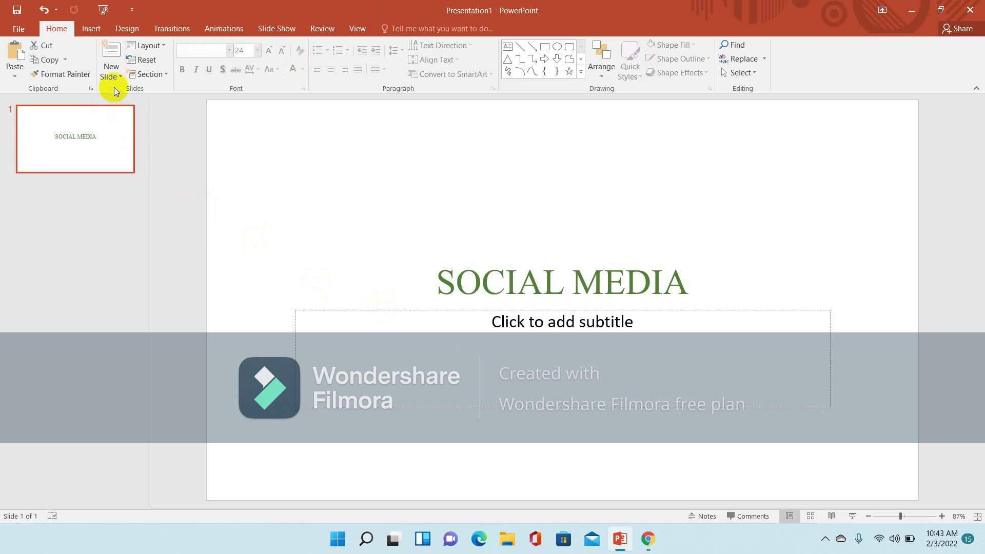
Step: Add a new Title Slide and drag the SOCIAL MEDIA slide below it
left_click(120, 72)
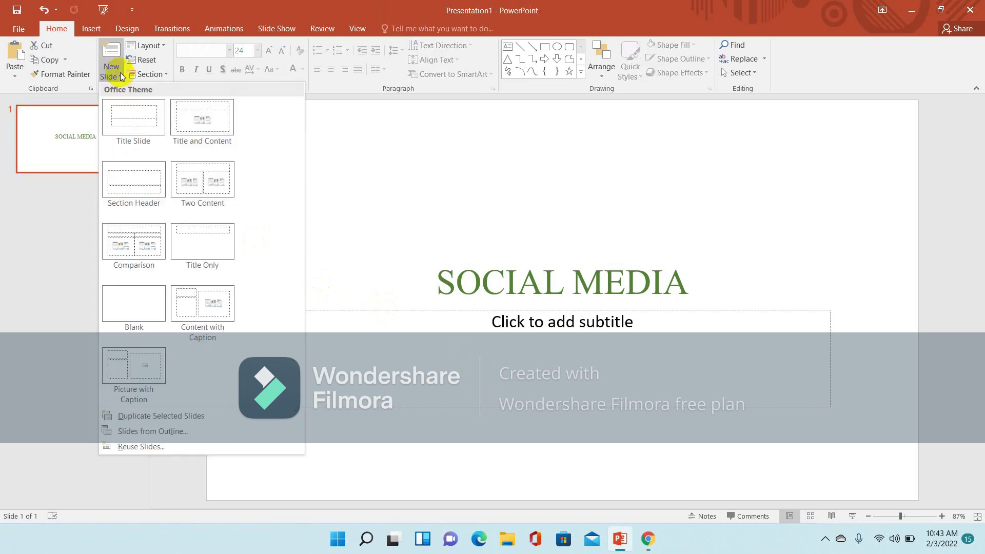
left_click(124, 115)
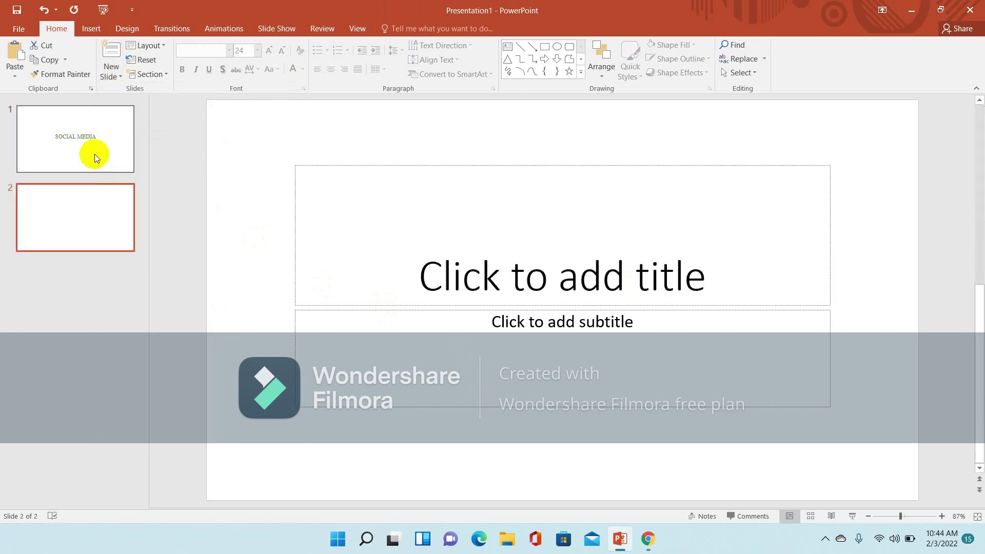
left_click_drag(95, 154, 91, 272)
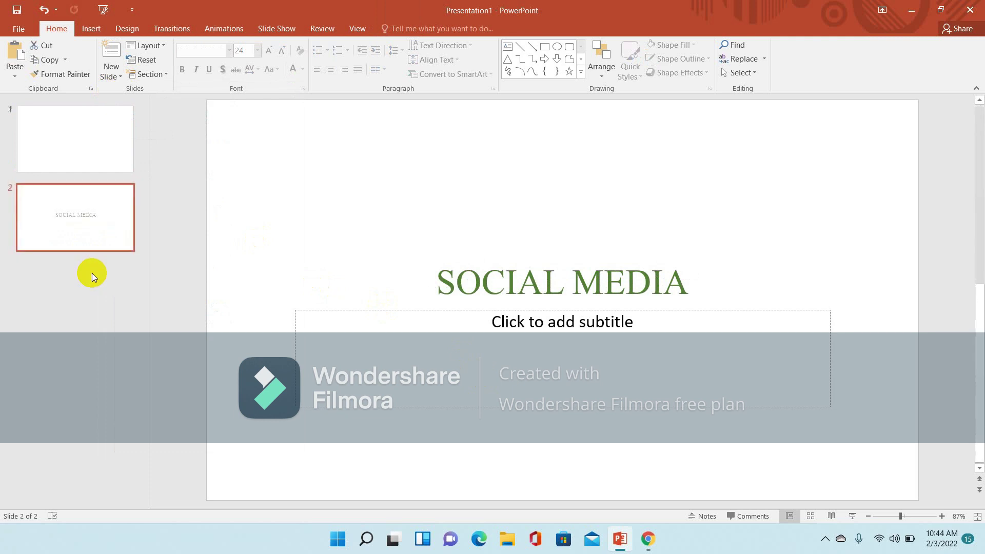
Step: Type WELCOME into the new first slide's title placeholder
left_click(80, 158)
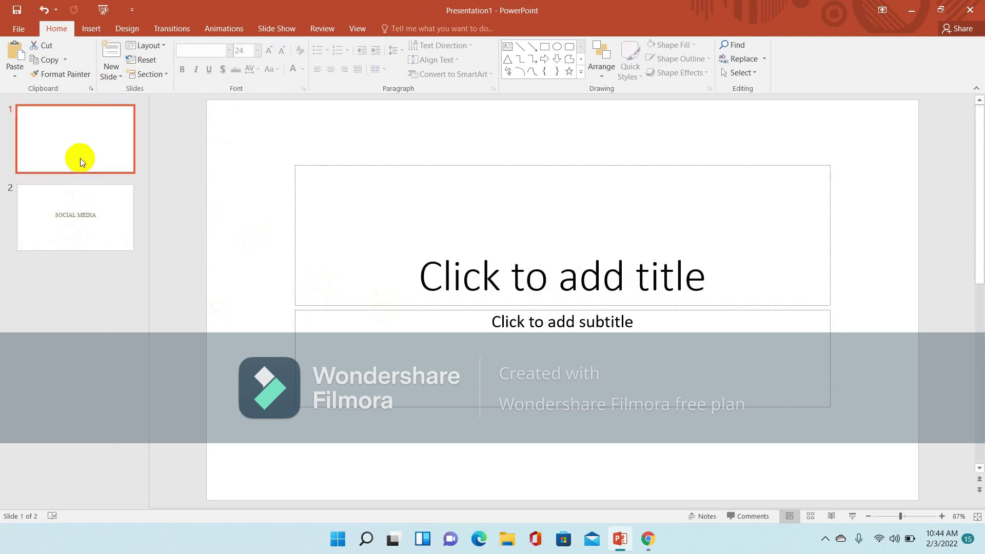
left_click(550, 267)
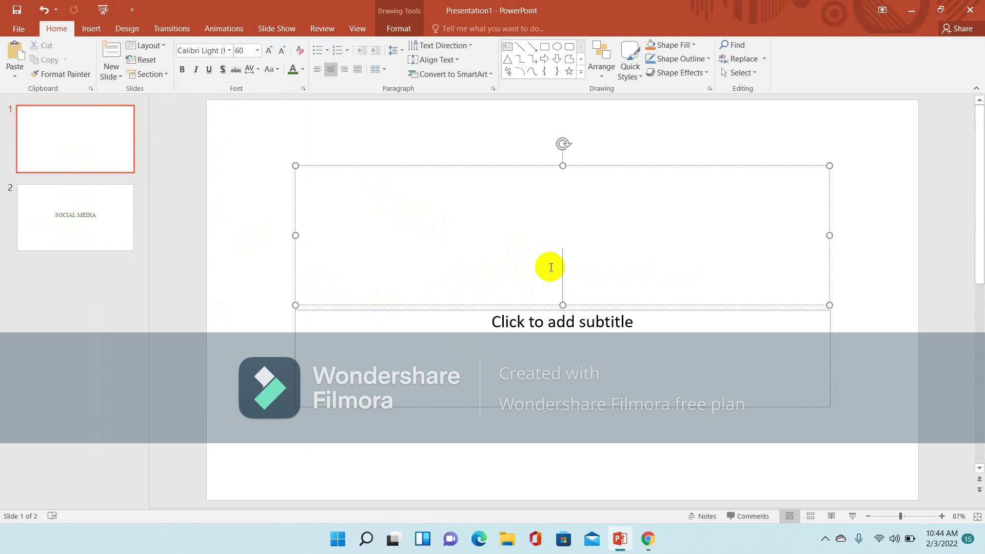
type("WE")
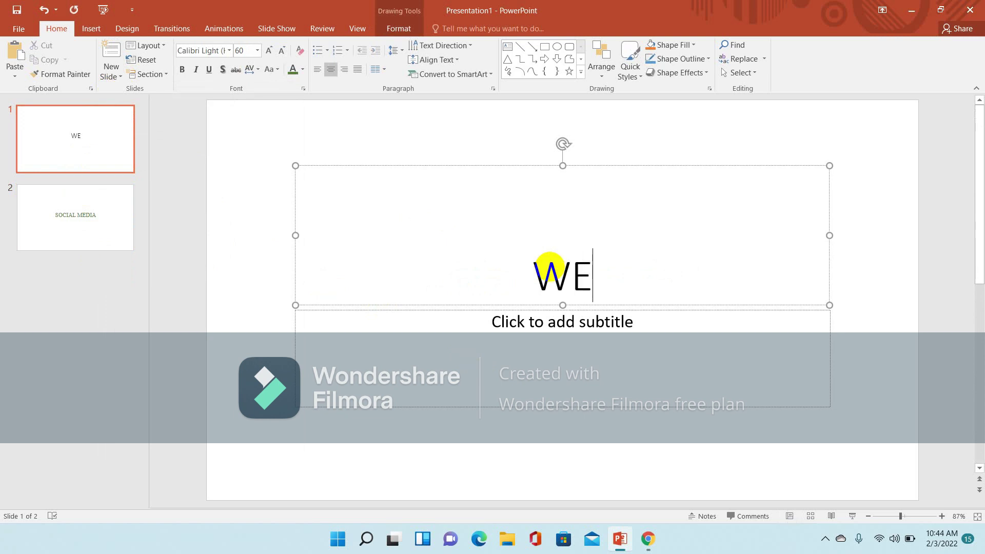
type("LCOME")
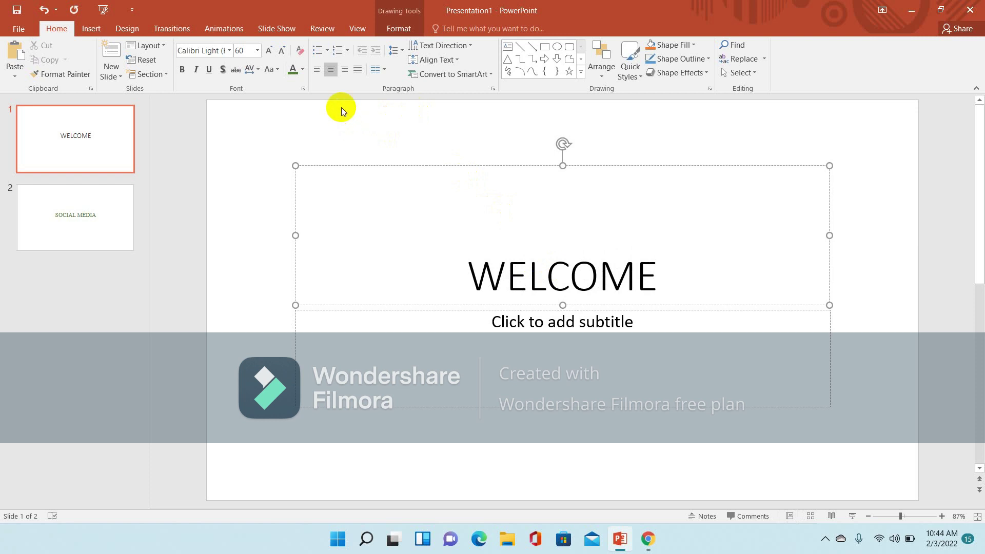
left_click(230, 54)
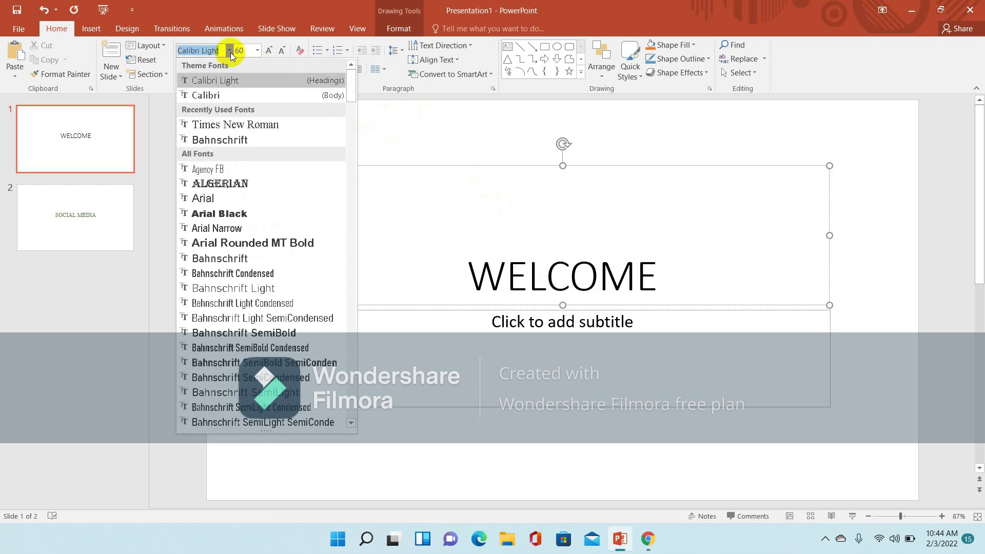
left_click(239, 124)
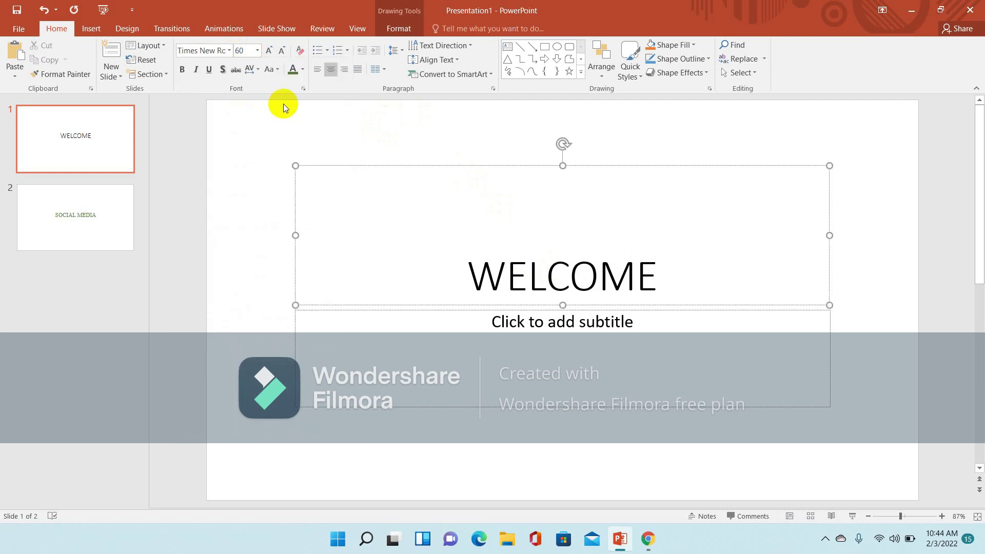
left_click(469, 277)
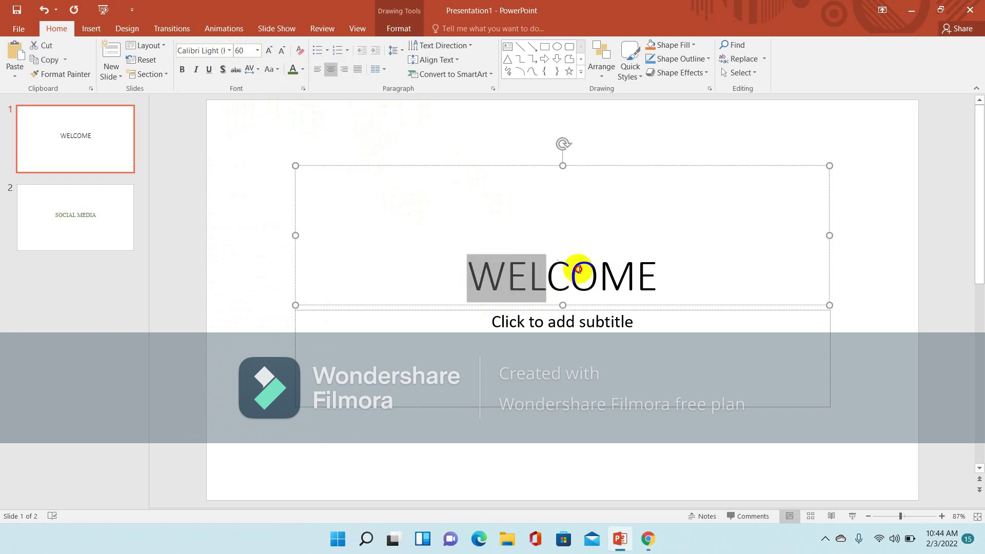
left_click_drag(473, 278, 700, 248)
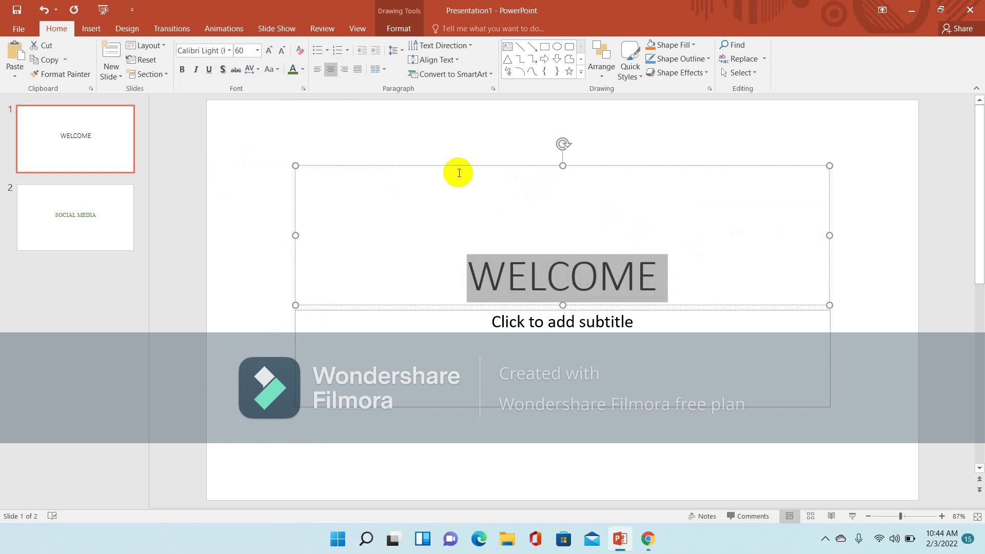
Step: Colour the WELCOME title dark orange, then deselect and reselect the word
left_click(303, 71)
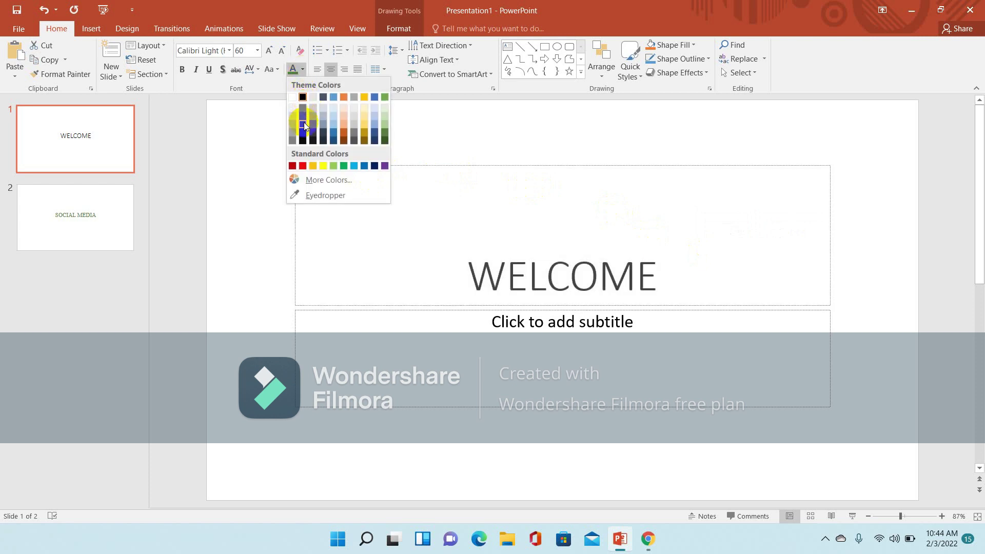
left_click(343, 136)
left_click(602, 209)
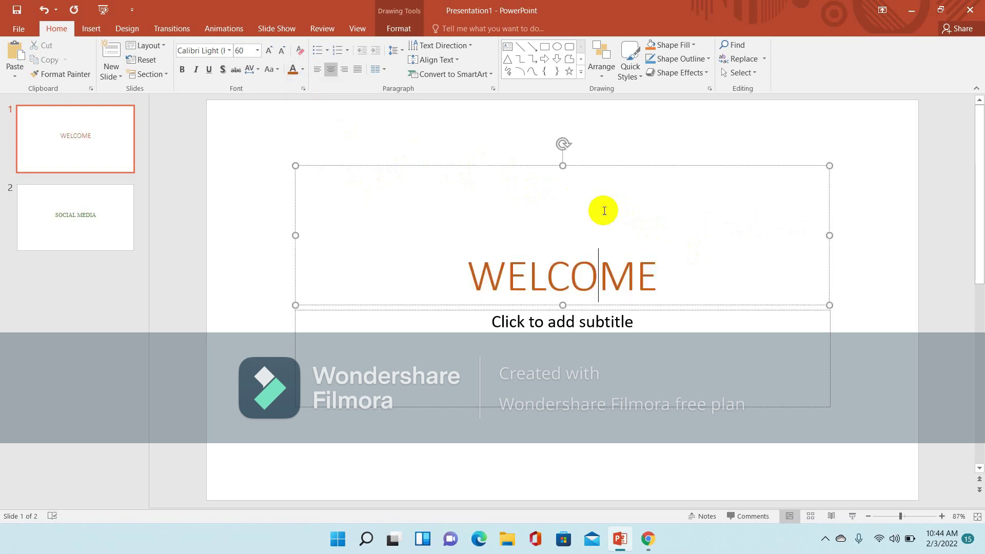
left_click(956, 105)
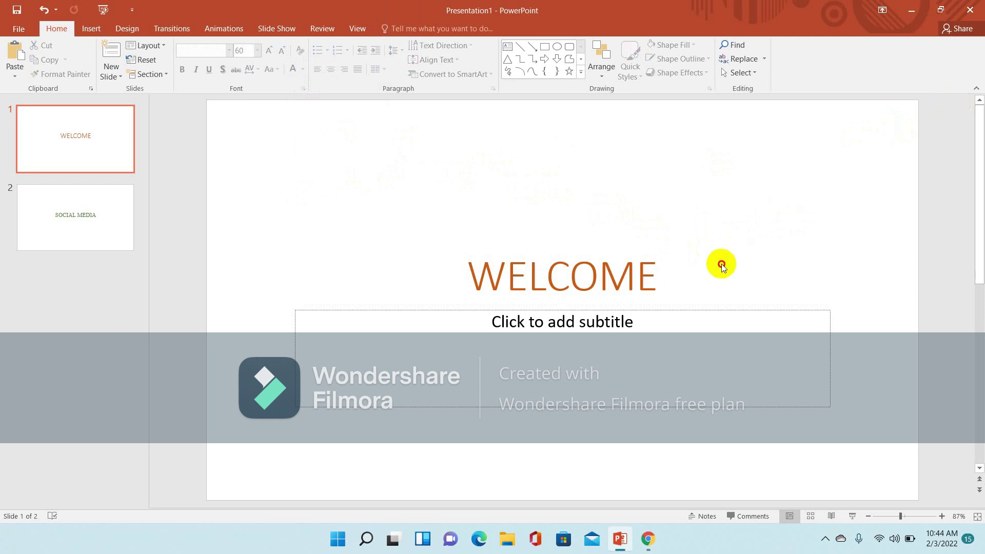
double_click(582, 290)
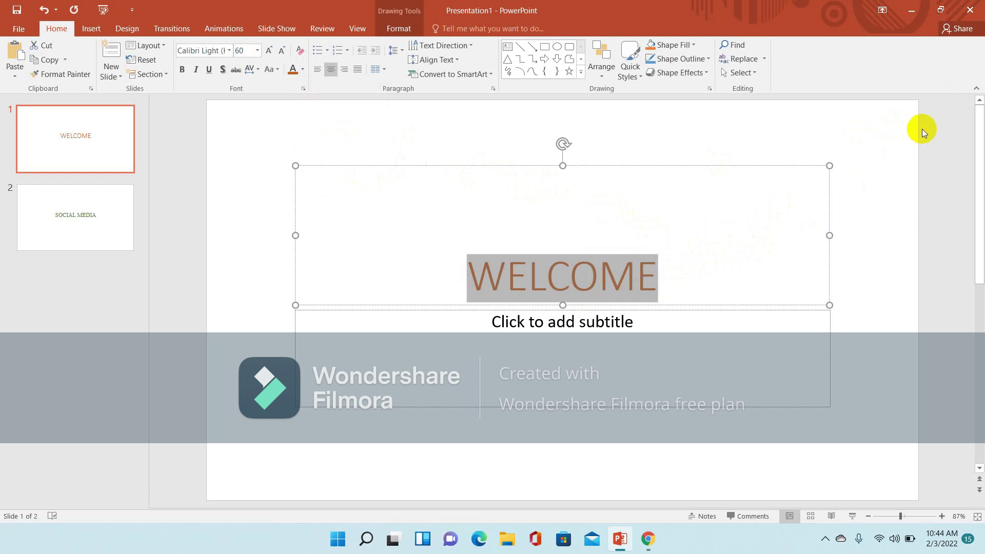
Step: Collapse the ribbon and glance at the Home and Design tabs
left_click(976, 87)
left_click(979, 47)
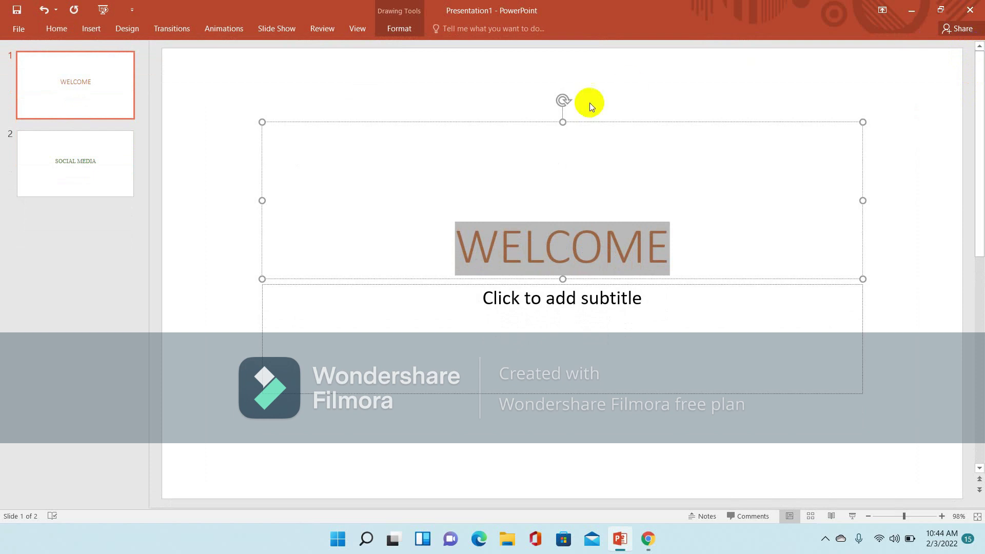
left_click(60, 29)
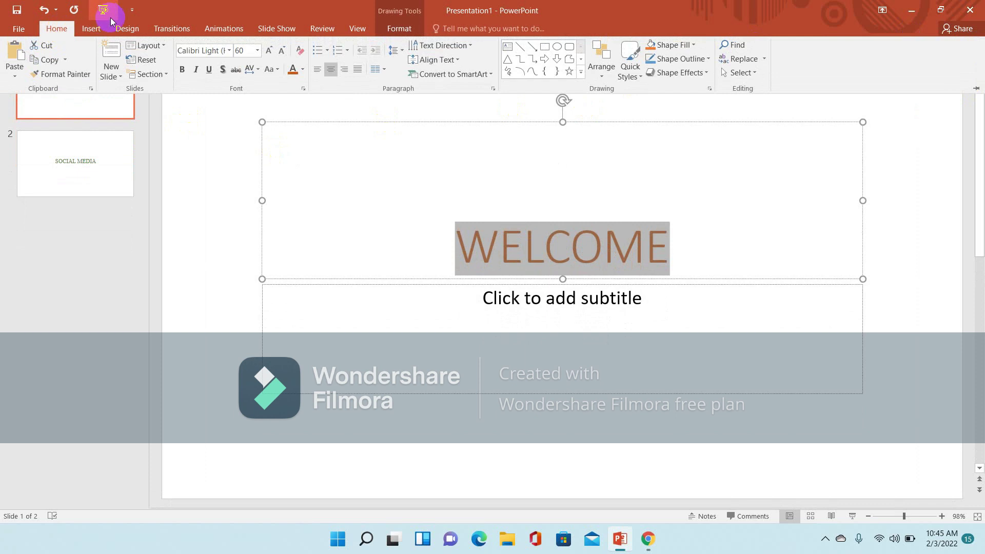
left_click(124, 29)
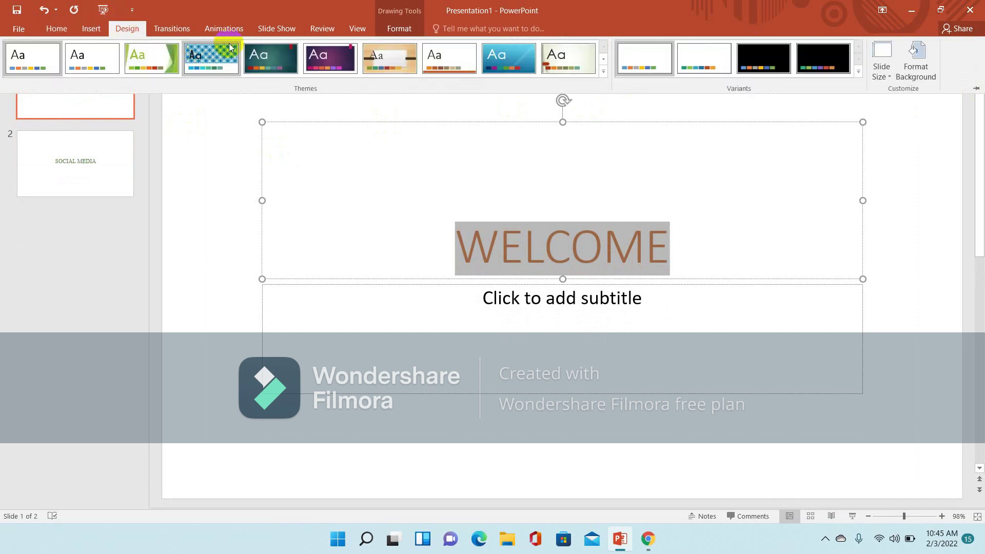
left_click(929, 114)
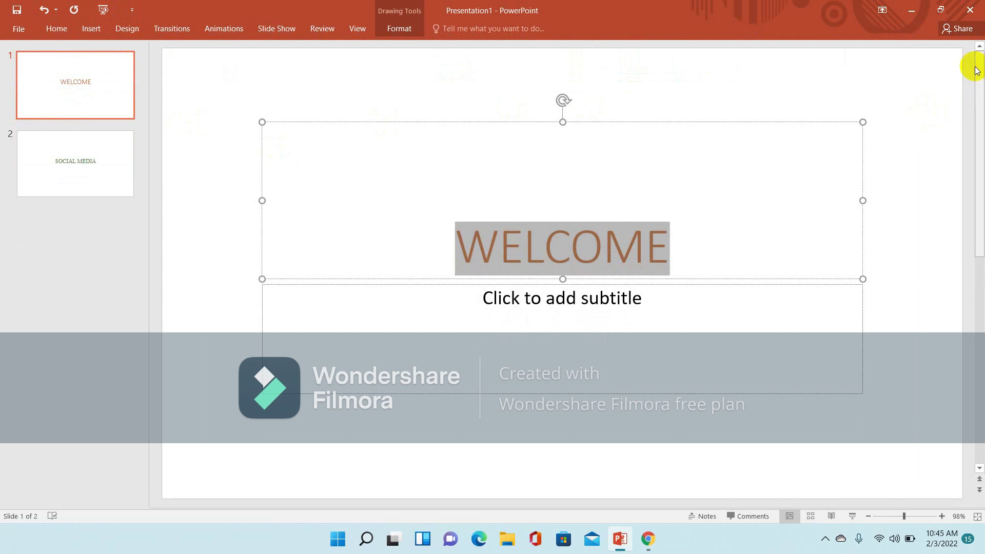
Step: Undo the stray typing so slide 1's orange title reads WELCOME again
type("a")
key("BackSpace")
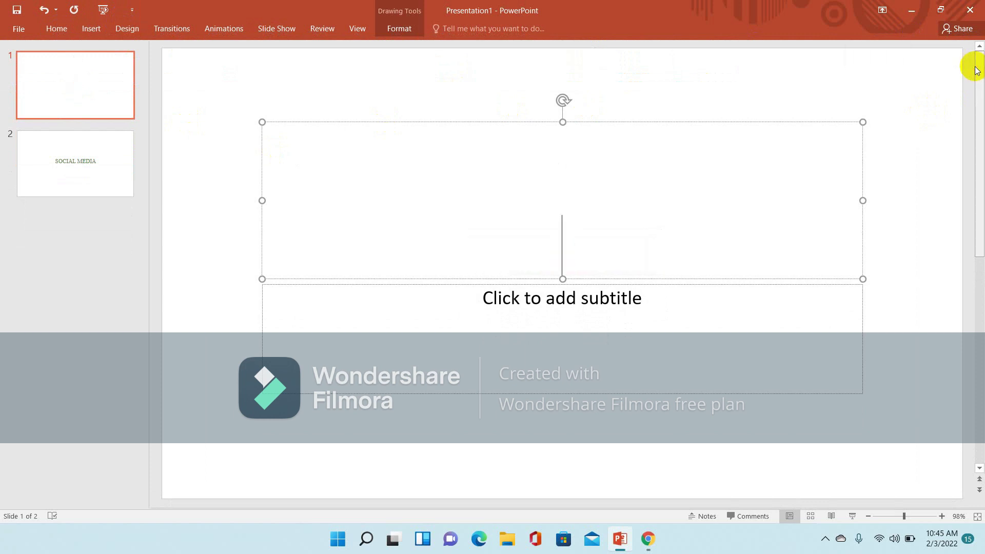
type("a")
key("BackSpace")
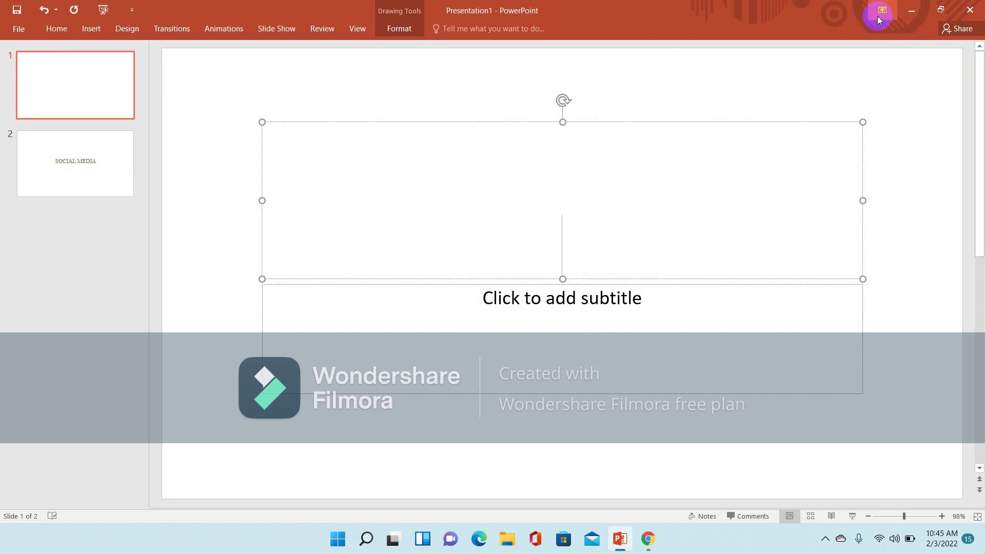
left_click(55, 29)
left_click(44, 10)
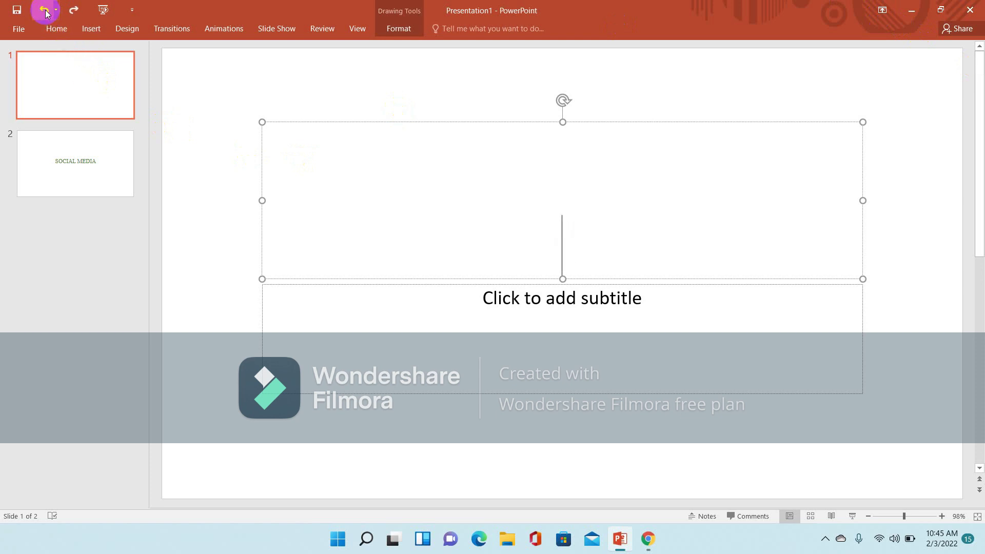
left_click(44, 10)
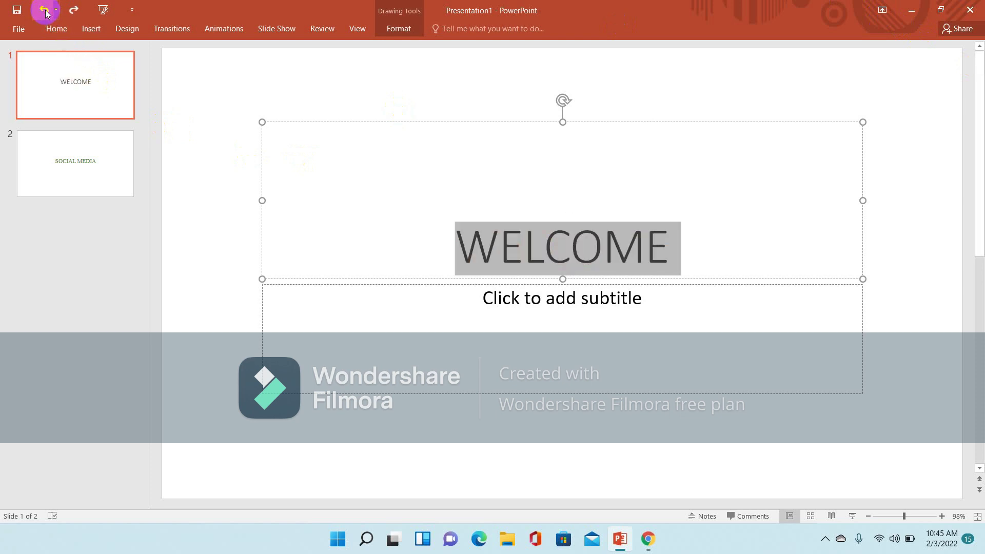
left_click(386, 189)
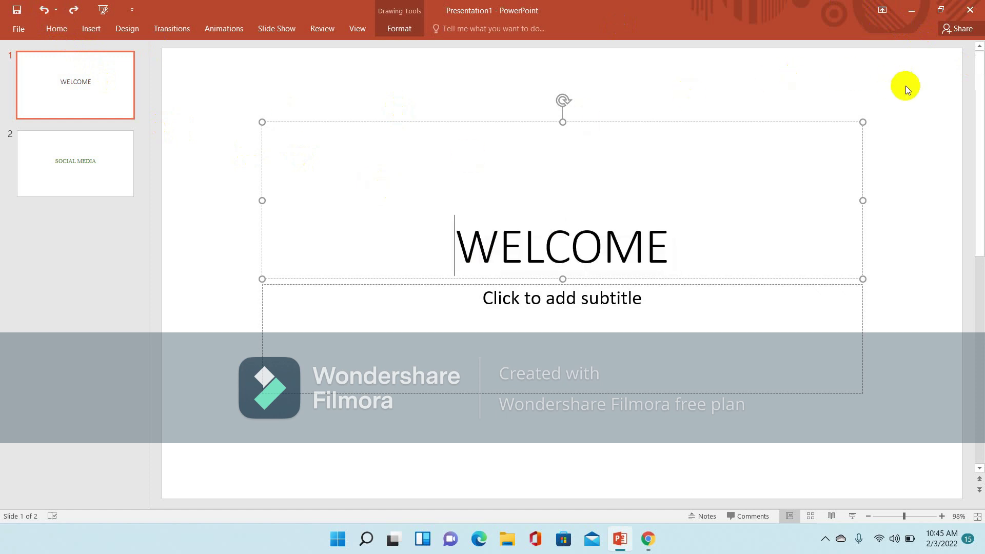
left_click(980, 46)
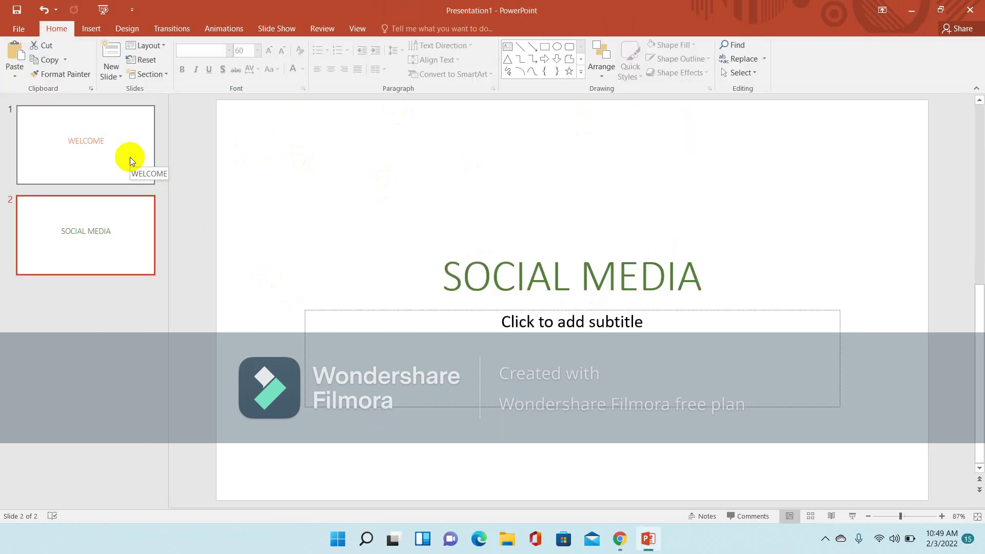
Step: Add a new Title Slide after the SOCIAL MEDIA slide
left_click(96, 152)
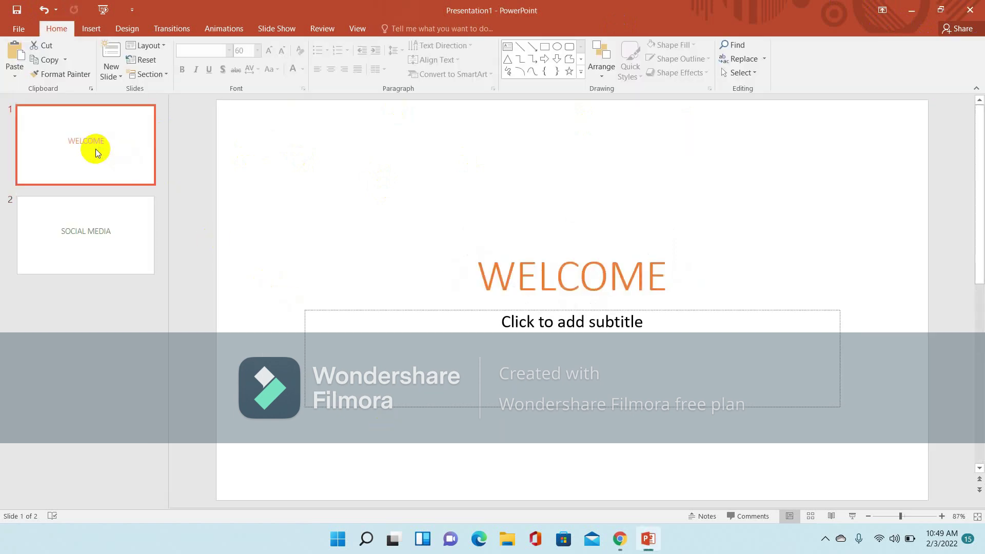
left_click(103, 239)
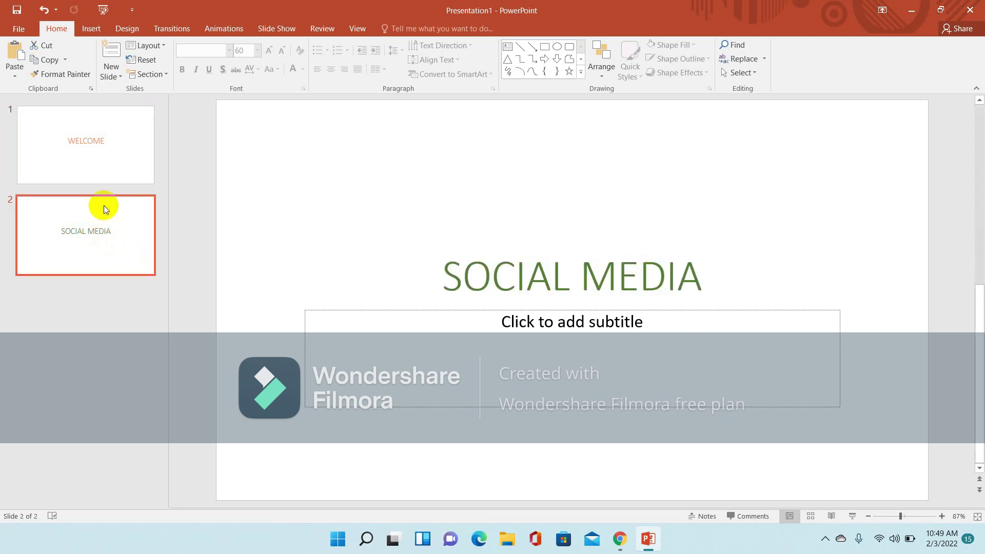
left_click(118, 76)
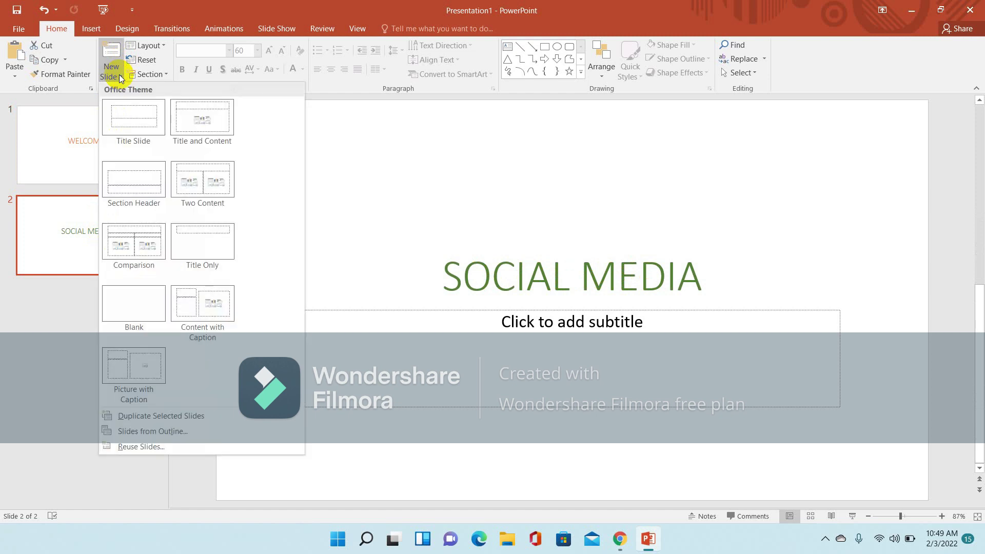
left_click(125, 119)
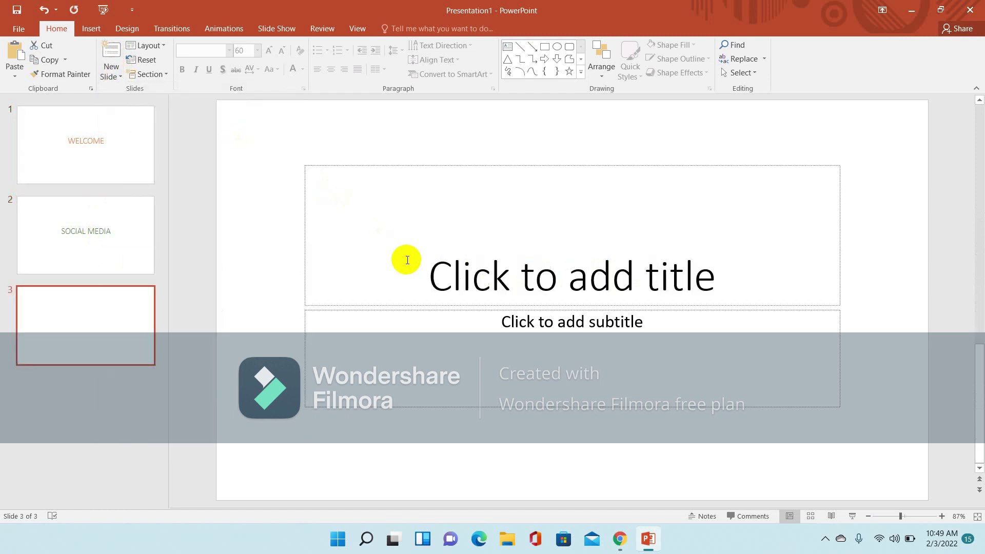
Step: Type the new slide's title as 'What is social media?'
left_click(418, 308)
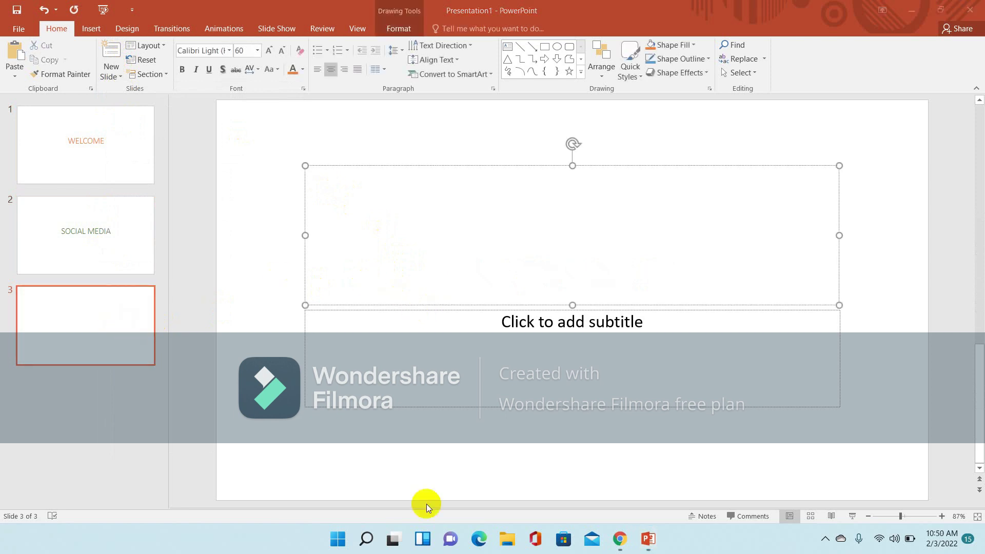
left_click(439, 242)
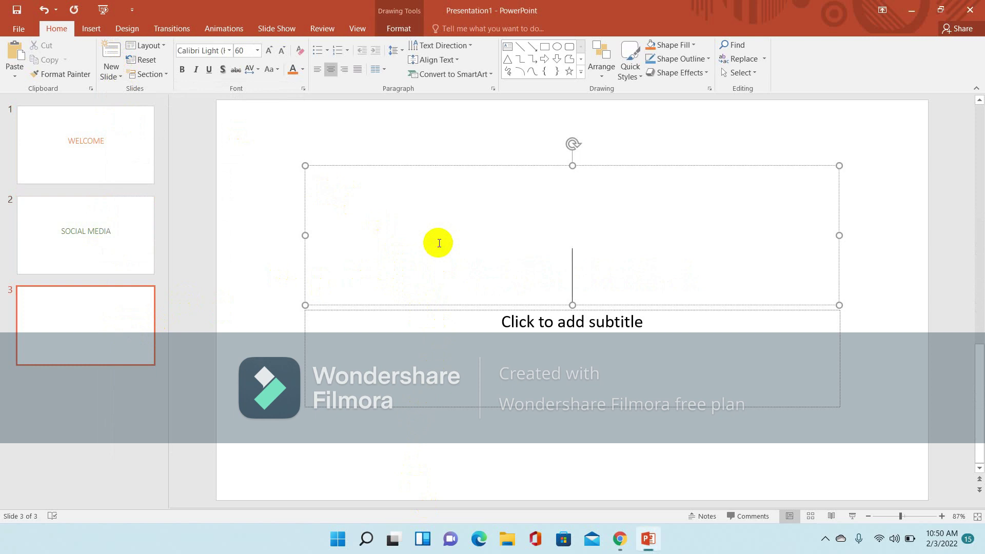
type("WH")
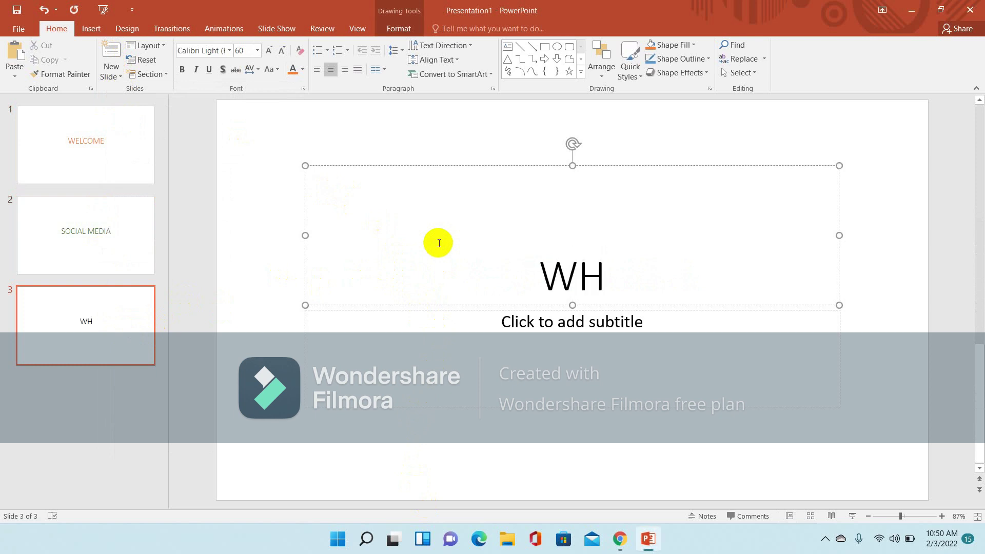
key("BackSpace")
type("at")
key("BackSpace")
key("BackSpace")
type("hat")
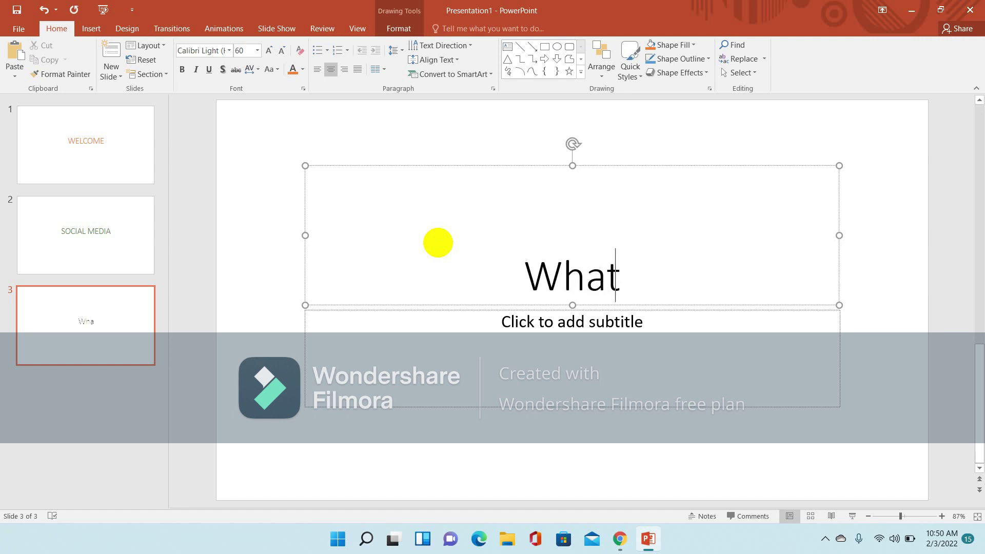
type(" is ")
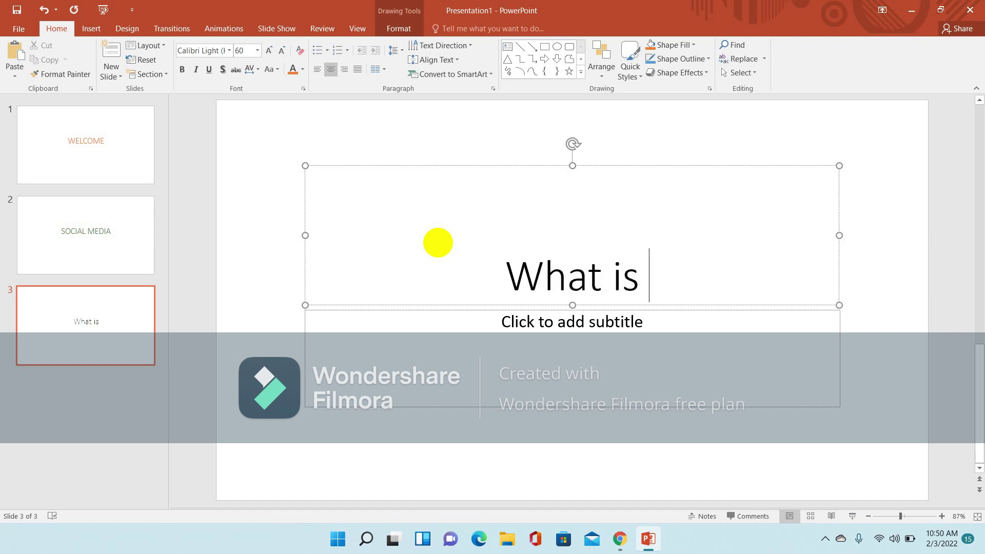
type("social")
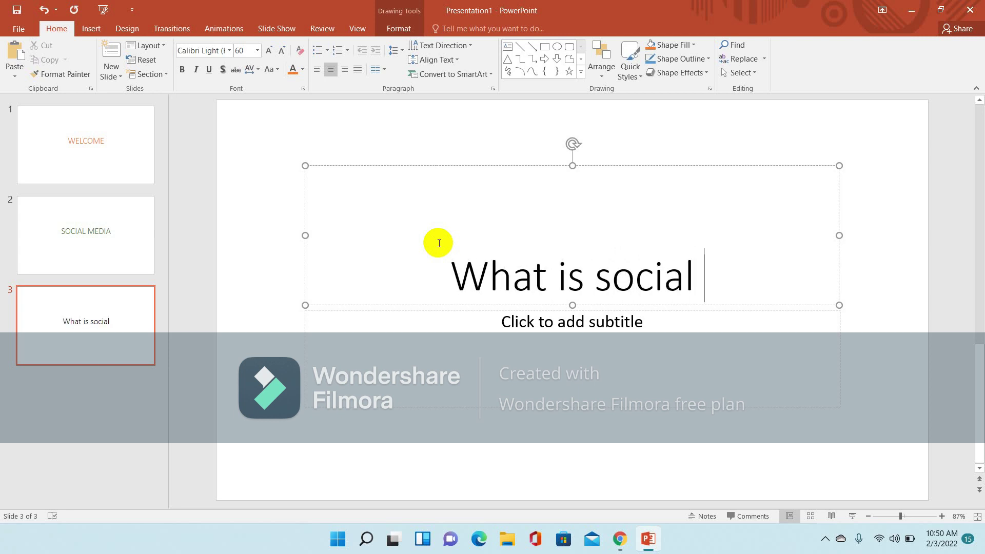
type(" medi")
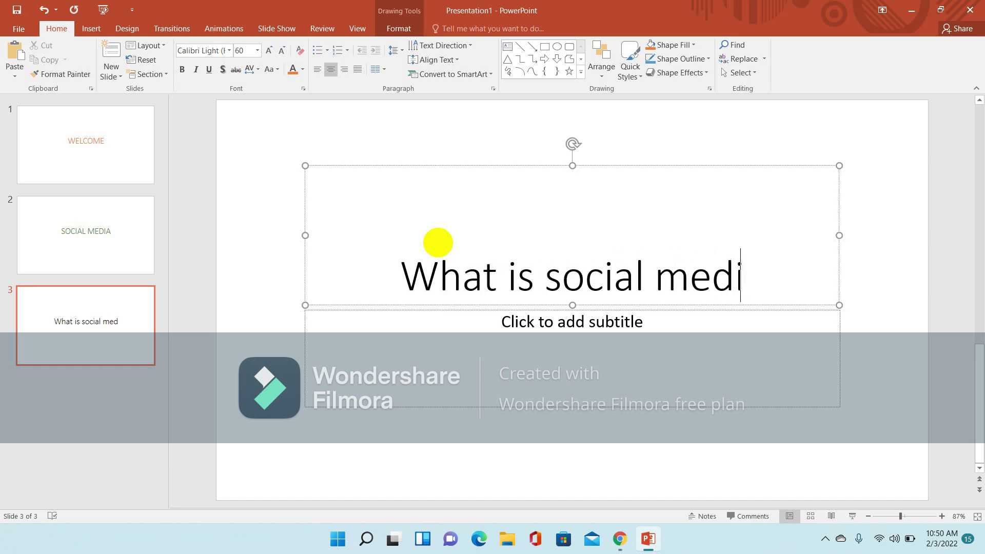
type("a")
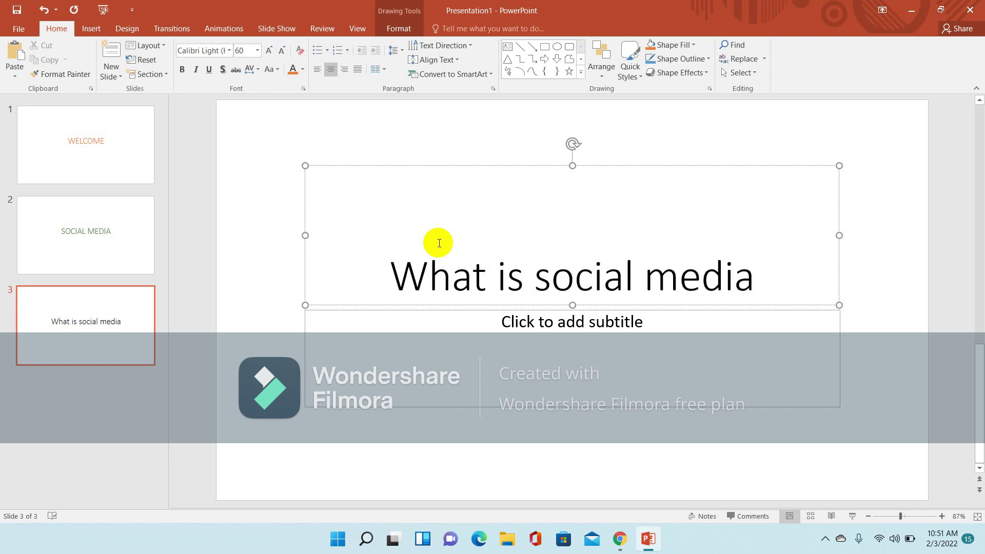
type("?")
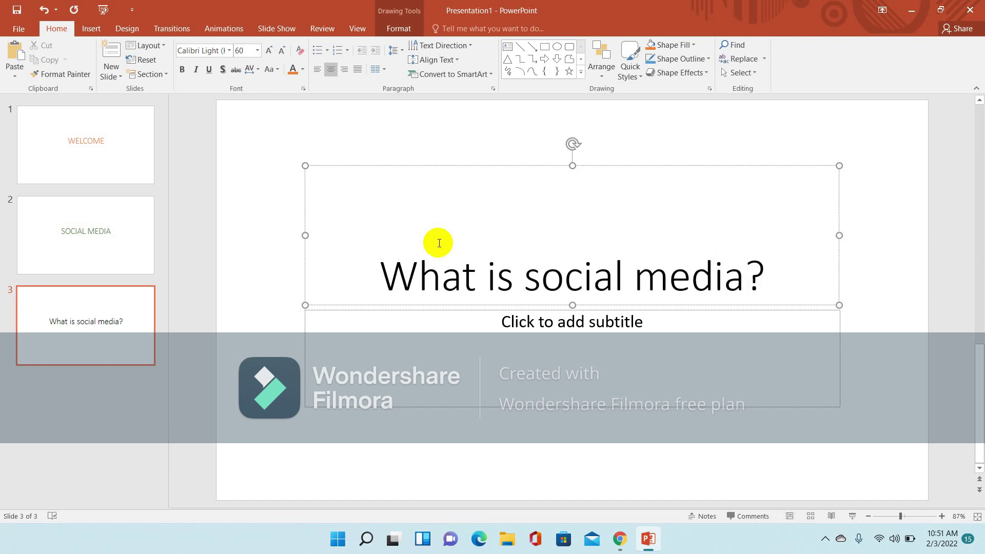
Step: Set the whole 'What is social media?' title to 36 pt, then undo with Ctrl+Z
left_click(387, 276)
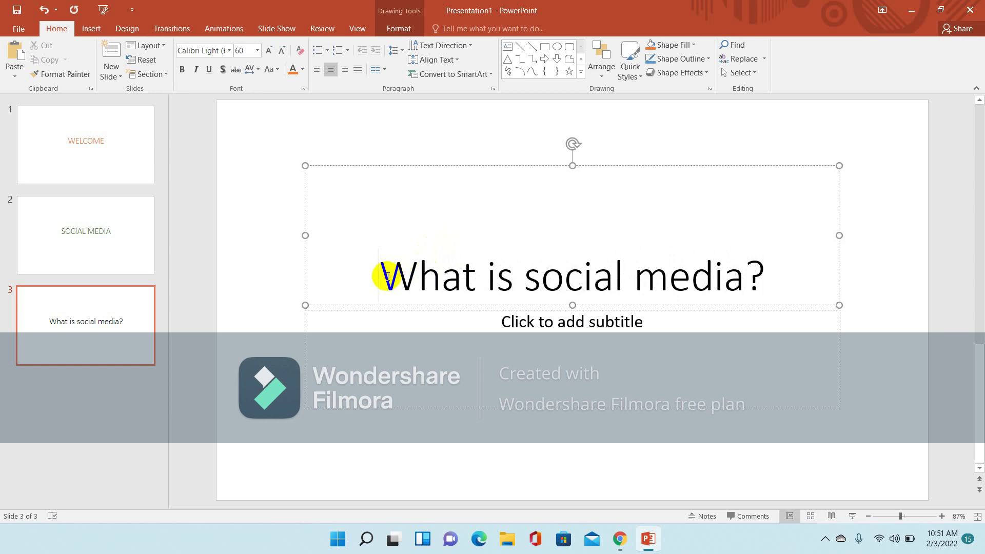
left_click_drag(387, 276, 651, 257)
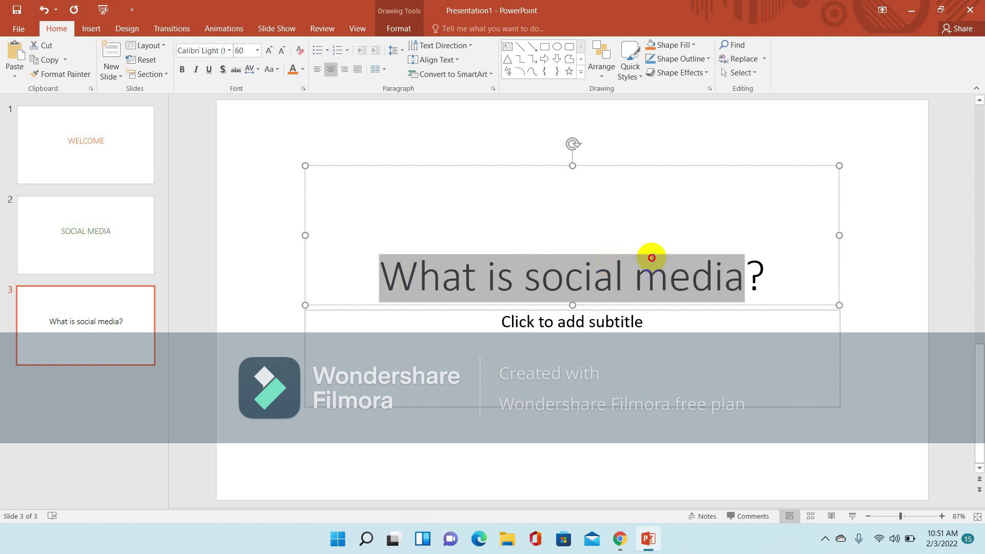
left_click_drag(652, 257, 767, 250)
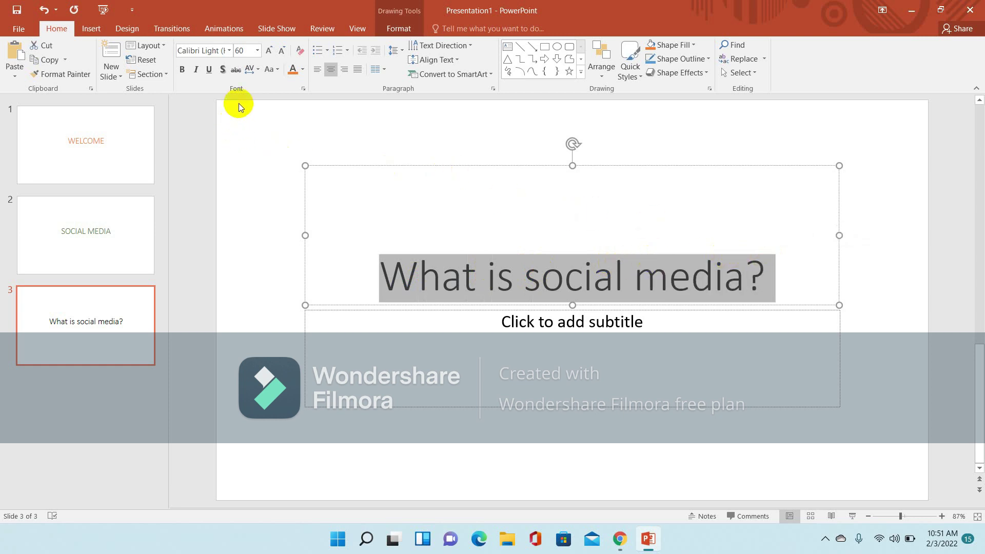
left_click(257, 52)
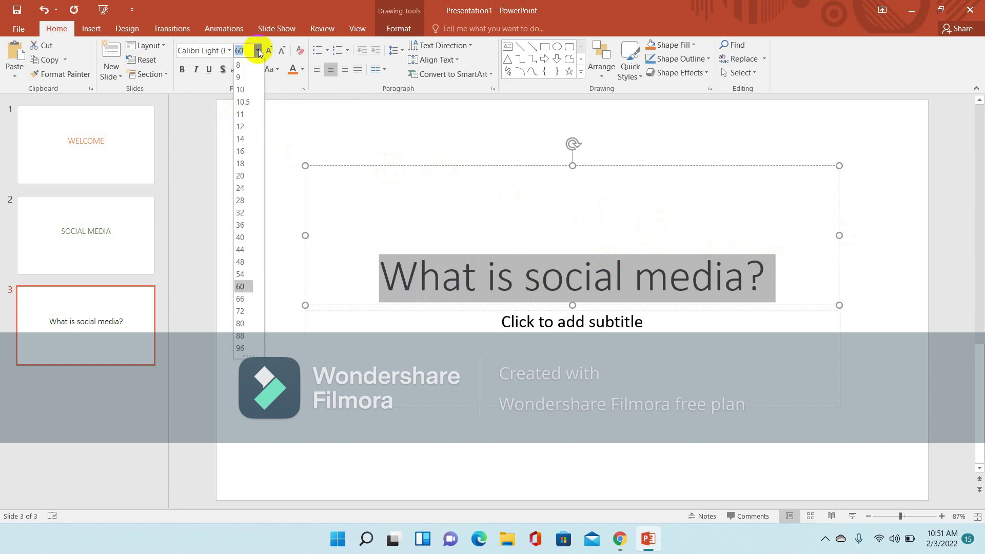
left_click(240, 226)
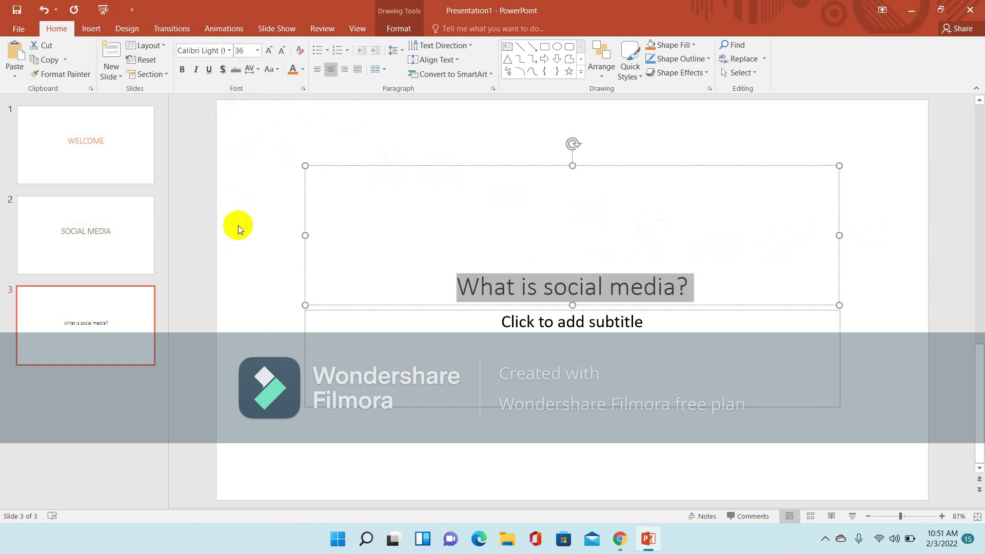
left_click(352, 276)
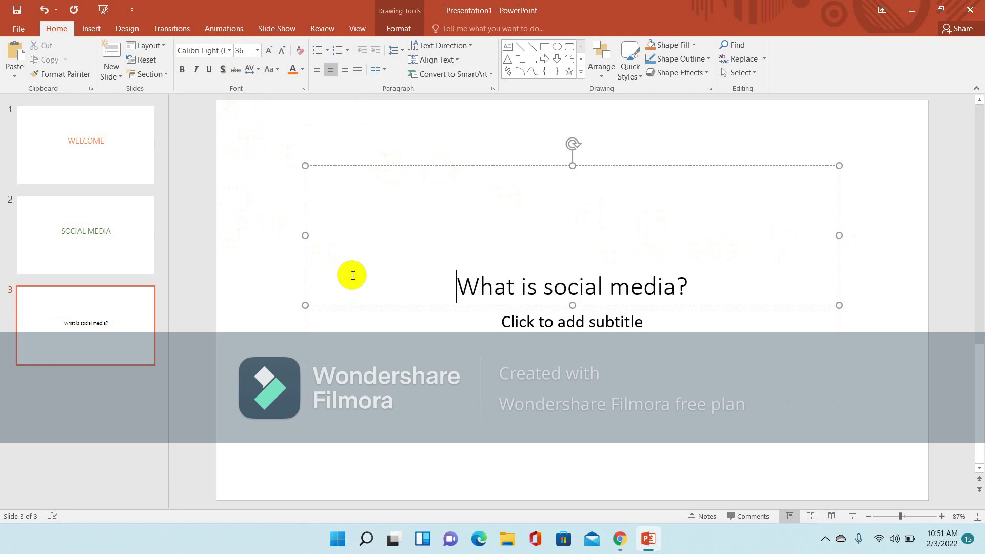
key("ctrl+z")
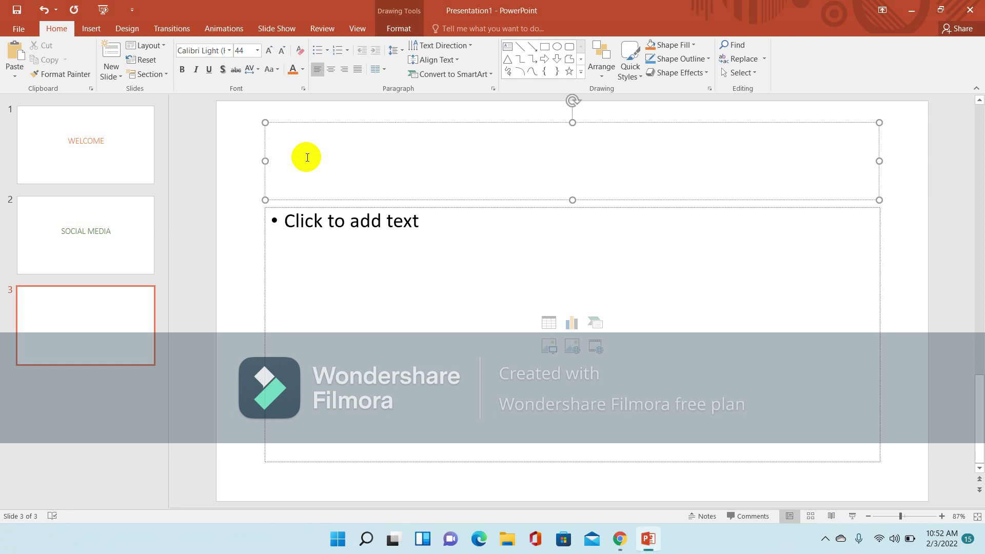
Step: Type 'What is social media?' as slide 3's title
type("What is ")
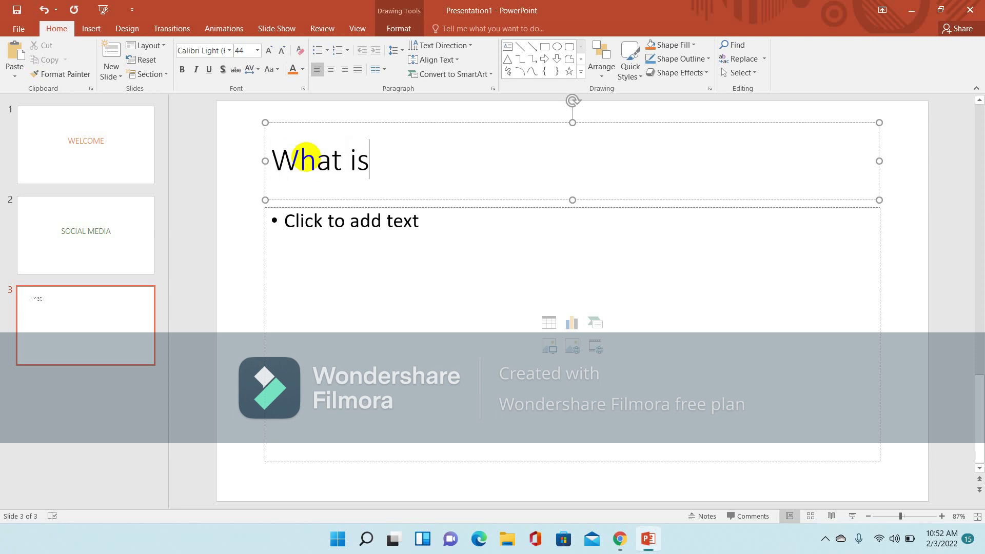
type("social ")
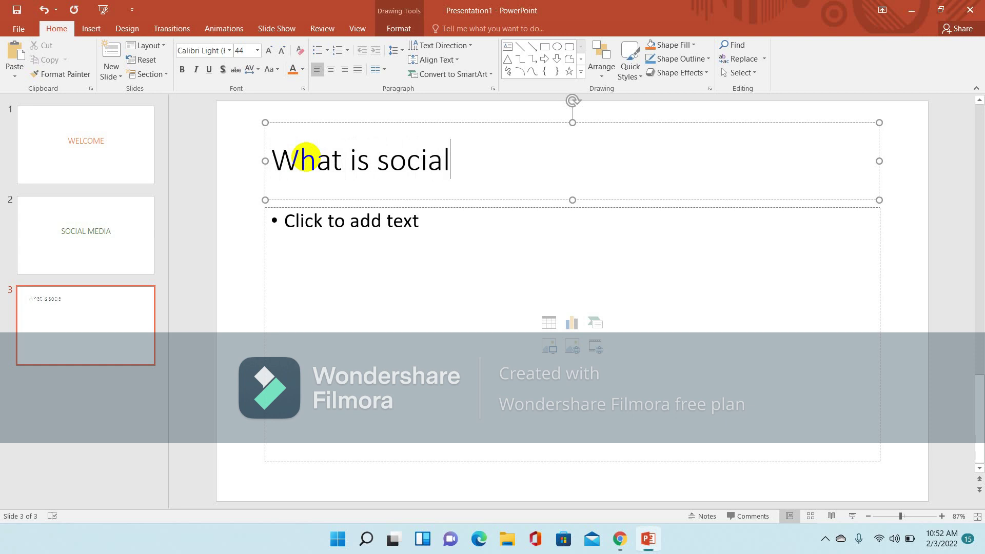
type("media")
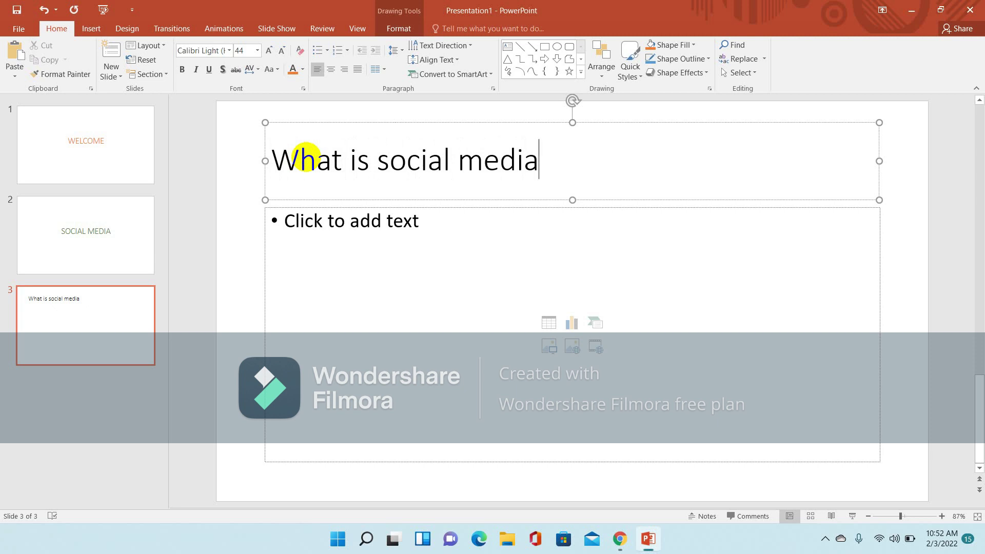
type("?")
Step: Restore PowerPoint to a smaller window and move it up and to the right
left_click(296, 226)
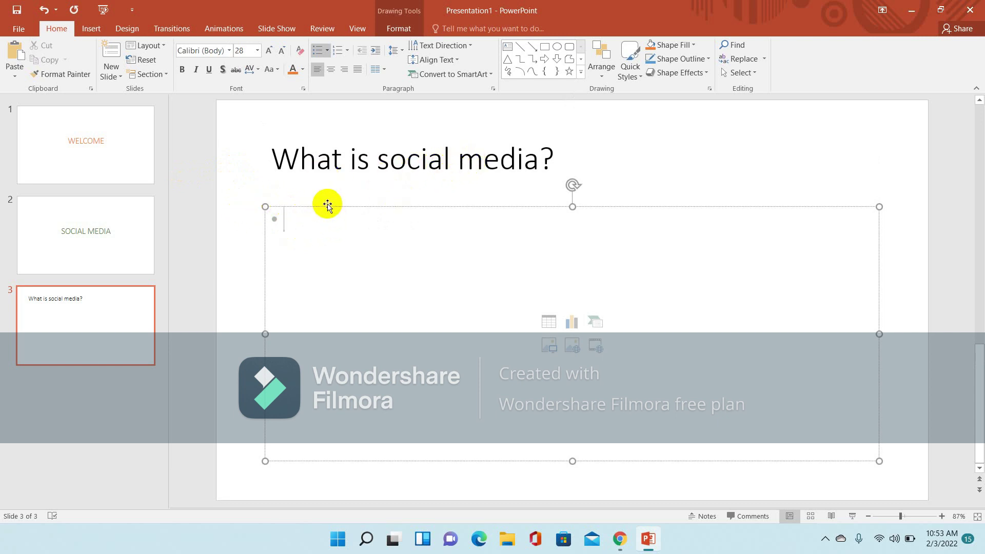
left_click(294, 217)
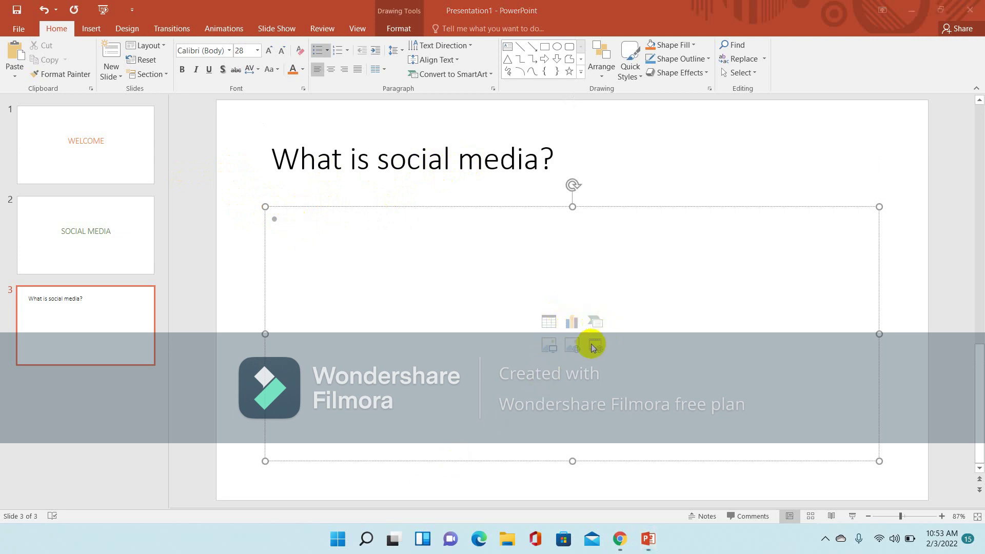
left_click(910, 11)
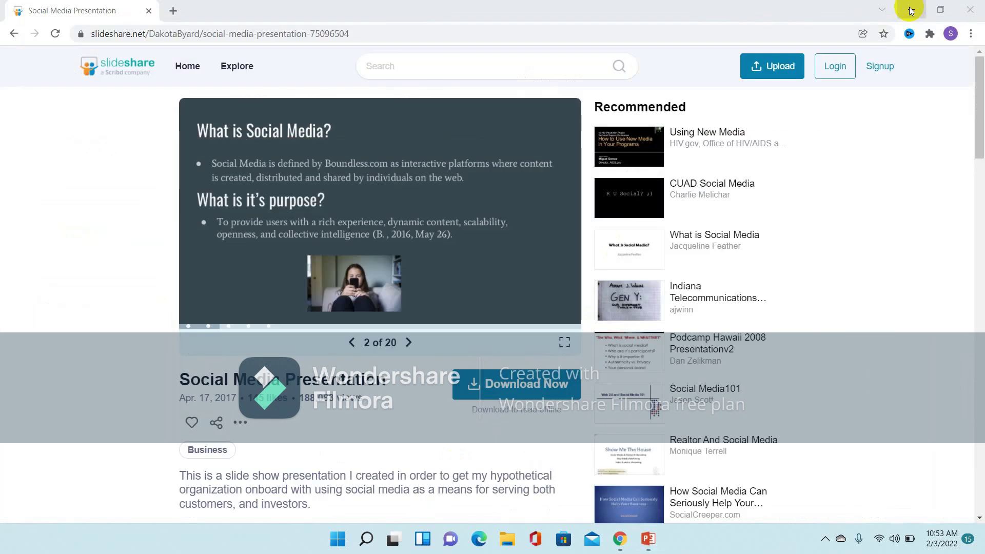
left_click(910, 10)
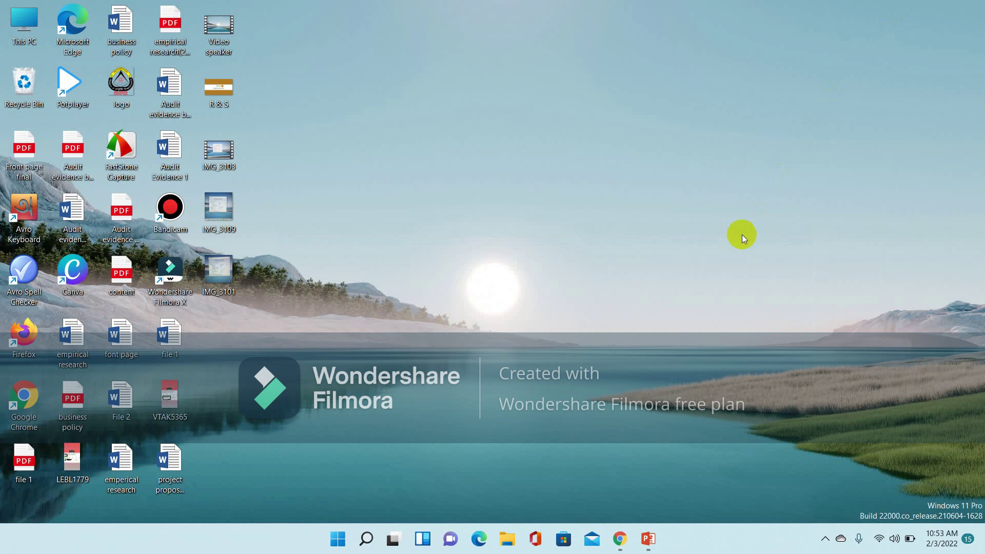
left_click(647, 538)
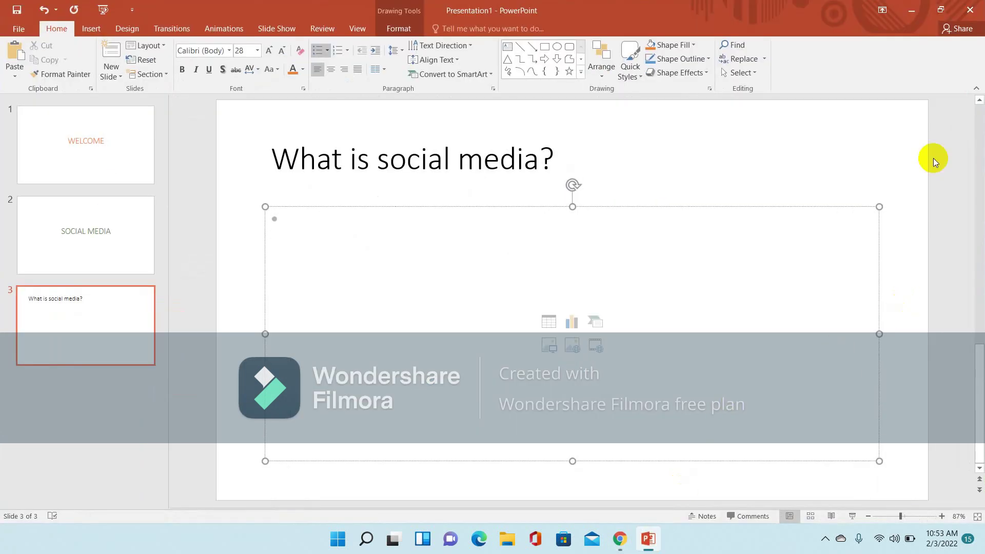
left_click(941, 11)
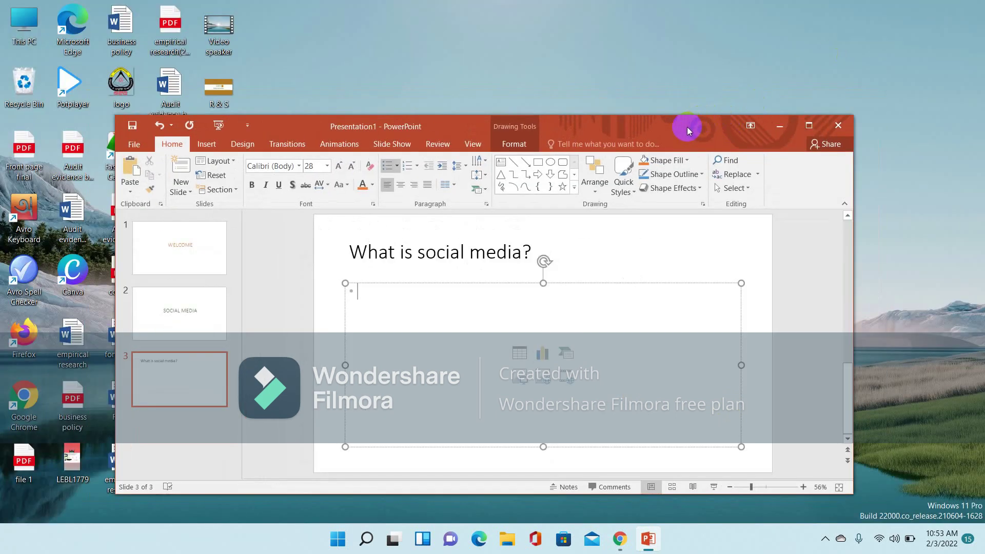
left_click_drag(687, 127, 815, 61)
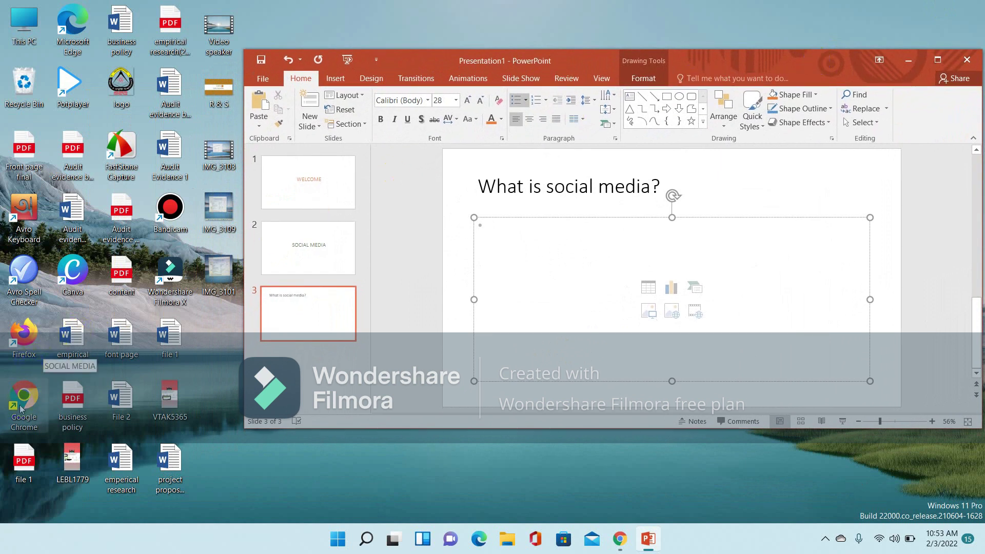
Step: Open Chrome, search Google for 'what is social media' and view the Images results
double_click(15, 411)
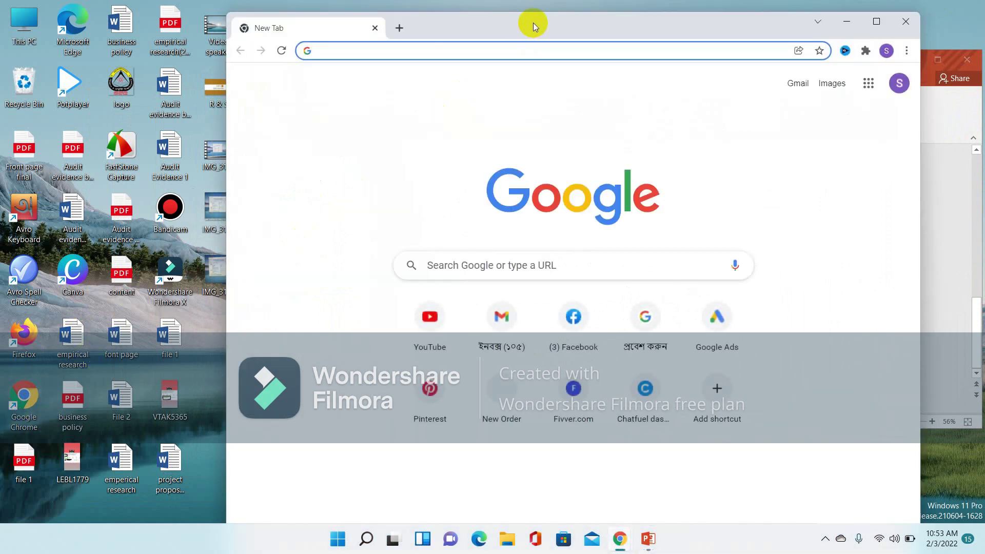
left_click_drag(533, 22, 293, 1)
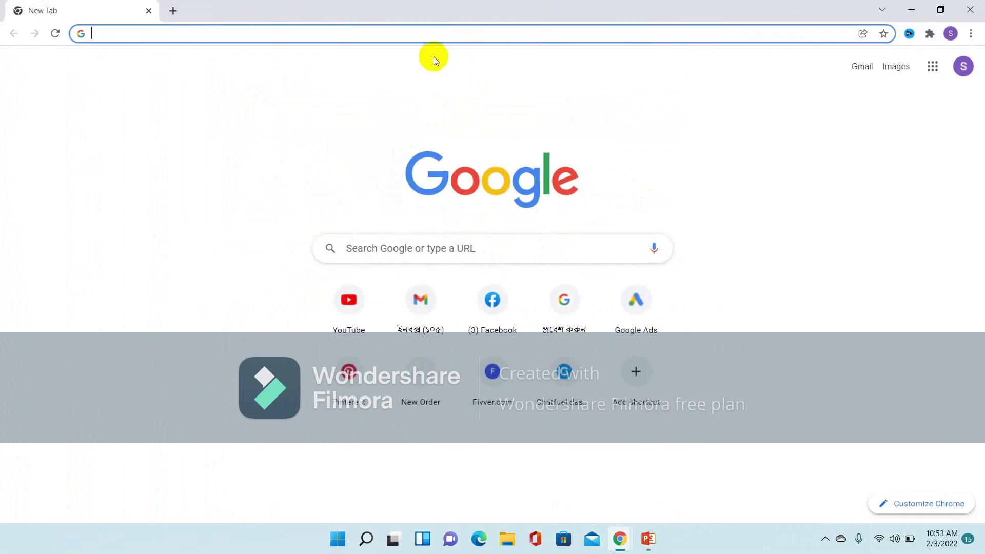
left_click(429, 35)
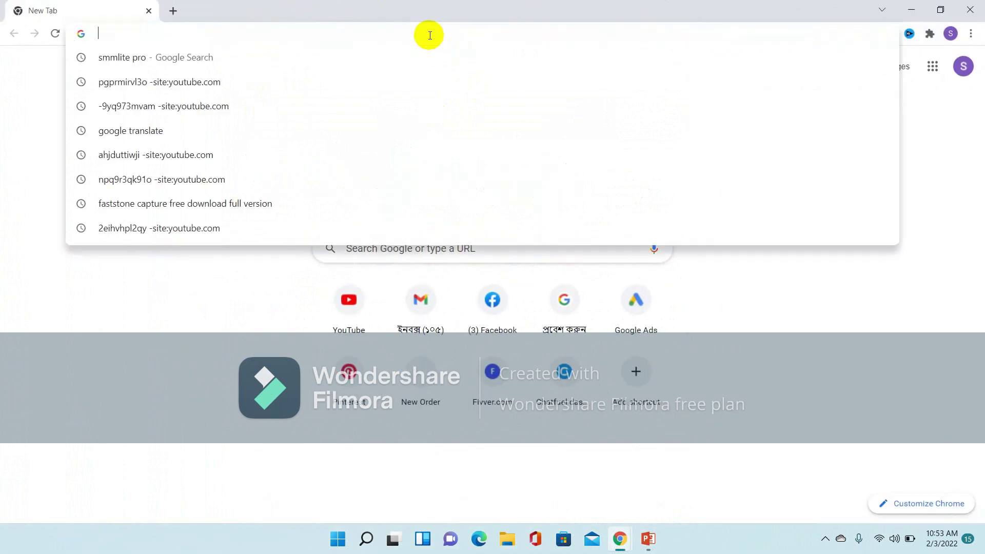
type("what ")
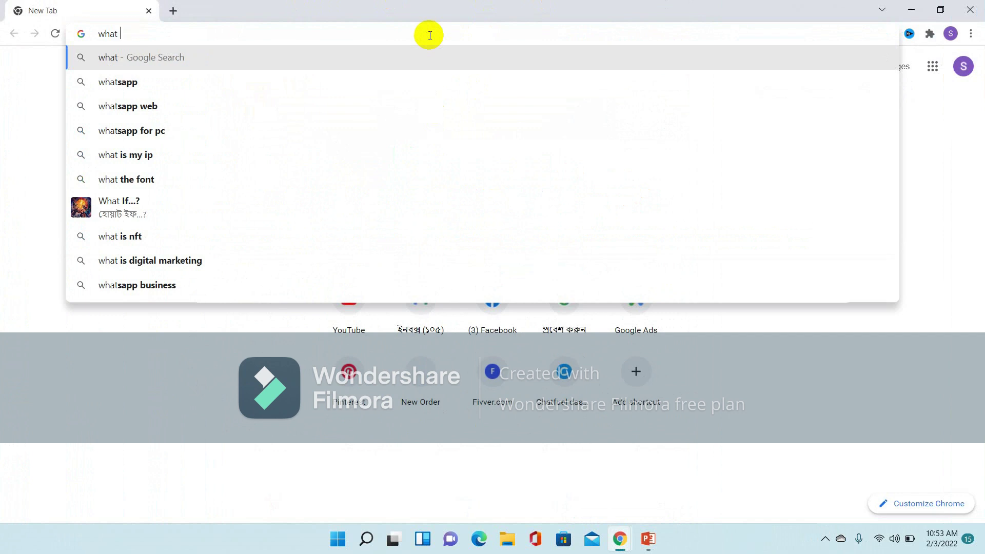
type("is soci")
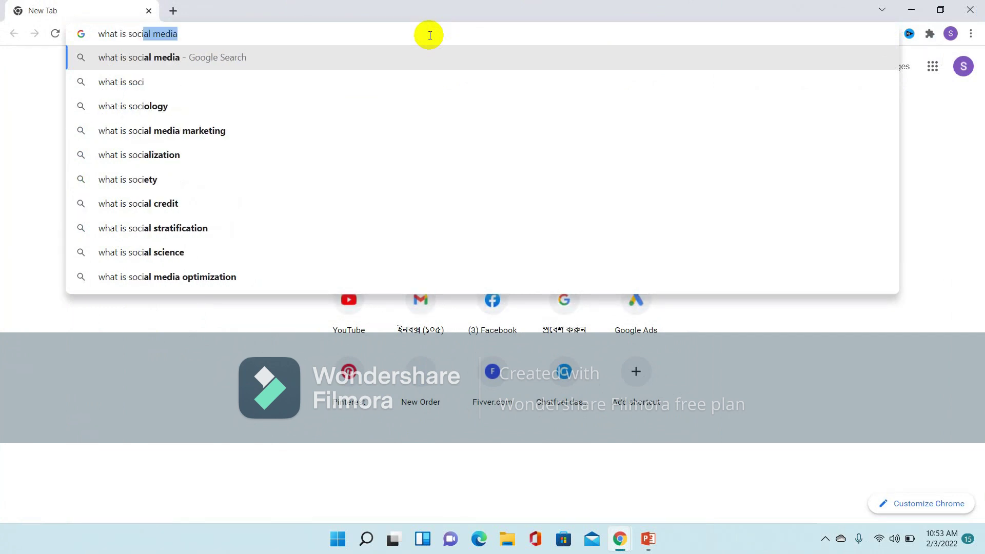
type("al")
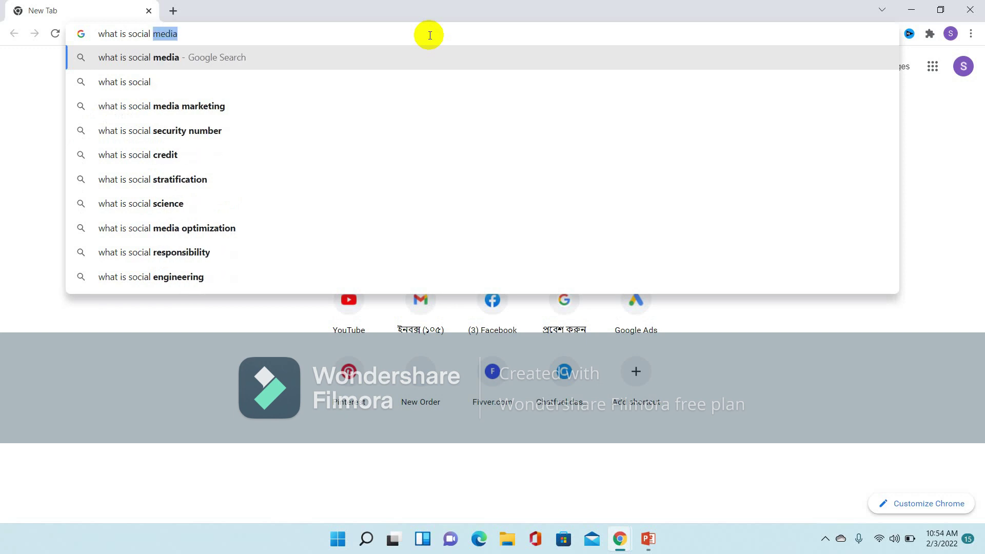
left_click(403, 57)
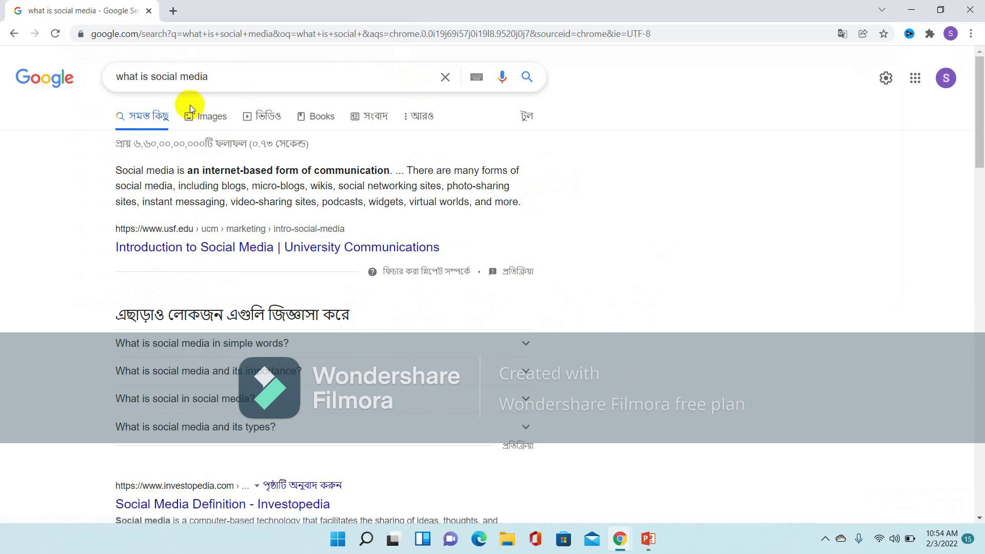
left_click(210, 122)
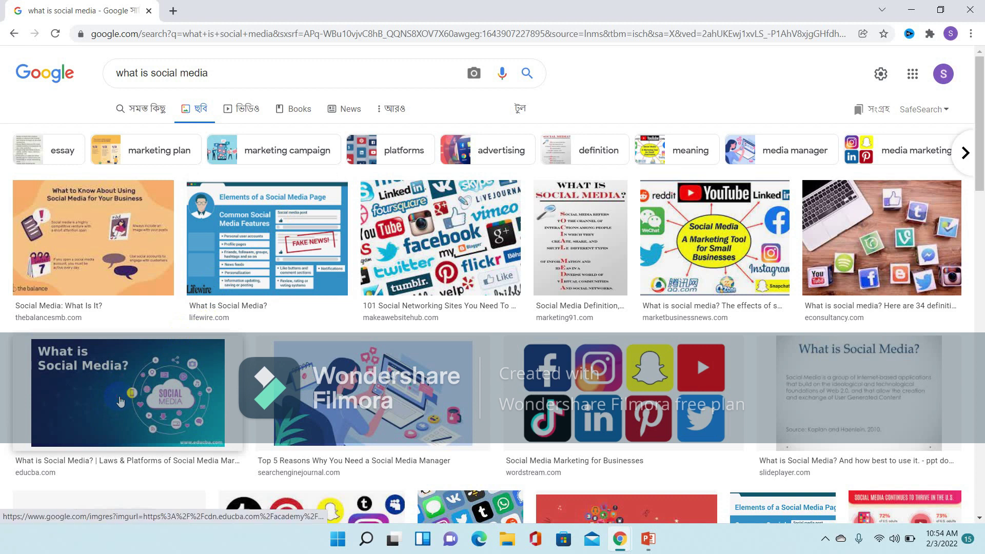
Step: Copy the educba.com 'What is Social Media?' image from its enlarged preview
left_click(120, 401)
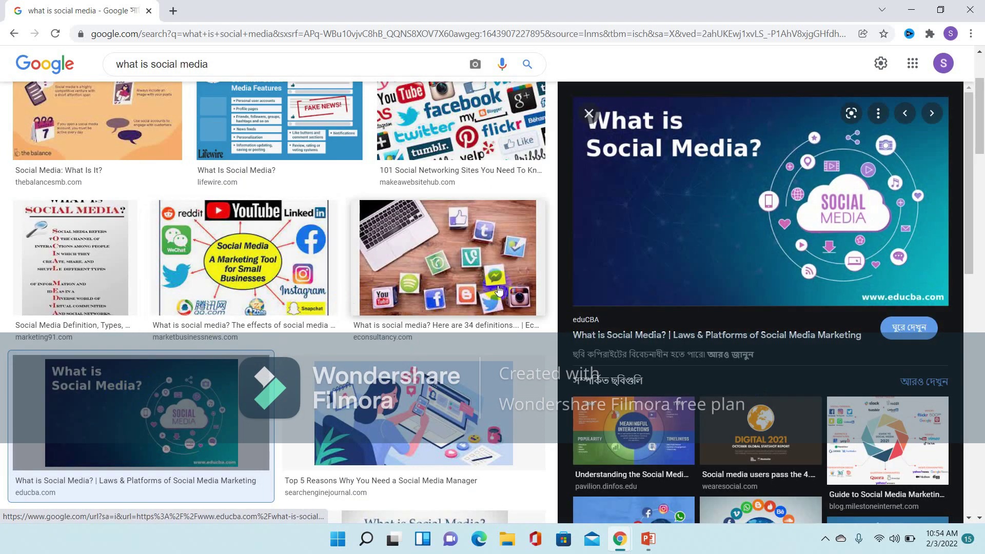
left_click(619, 461)
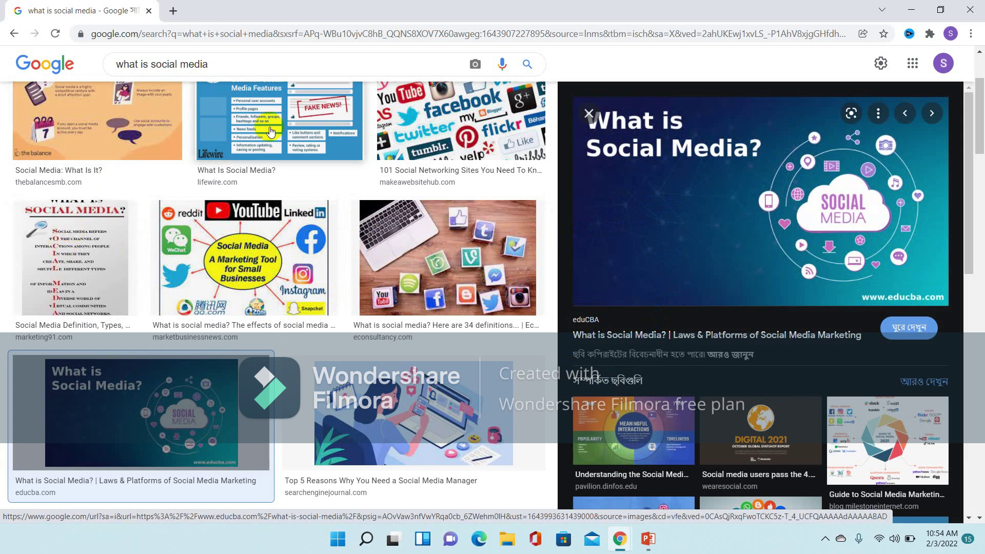
right_click(740, 172)
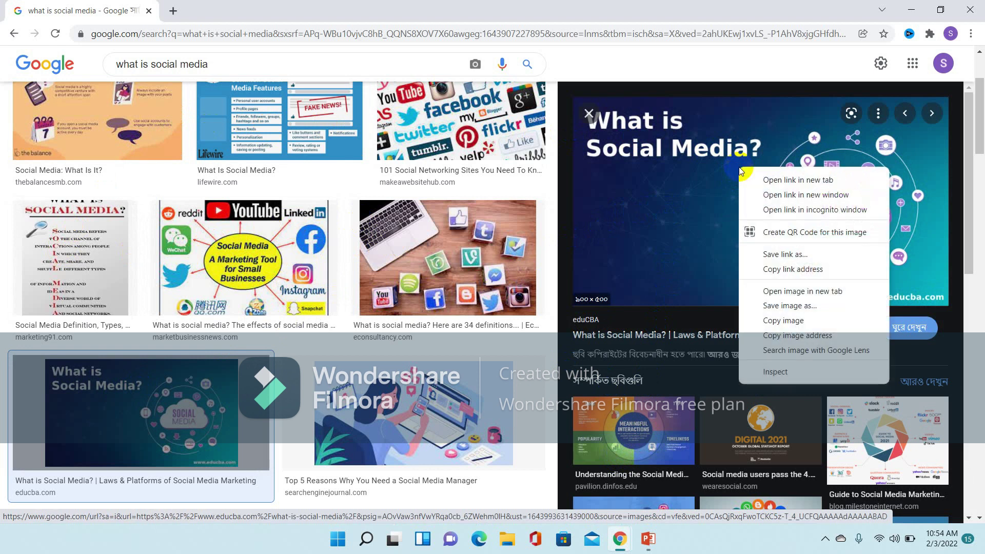
left_click(791, 324)
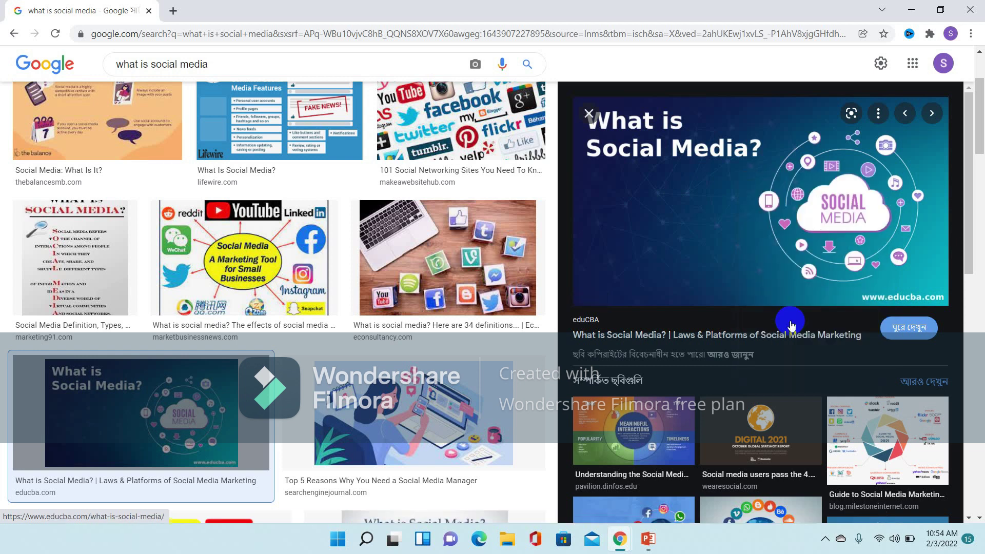
Step: Paste the copied educba image into slide 3's content placeholder as a picture
left_click(647, 539)
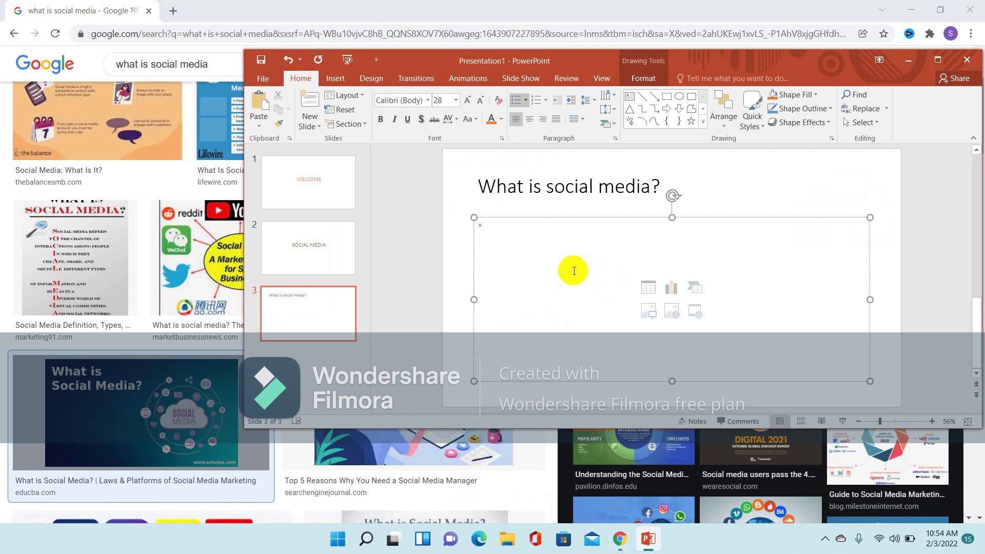
left_click(649, 312)
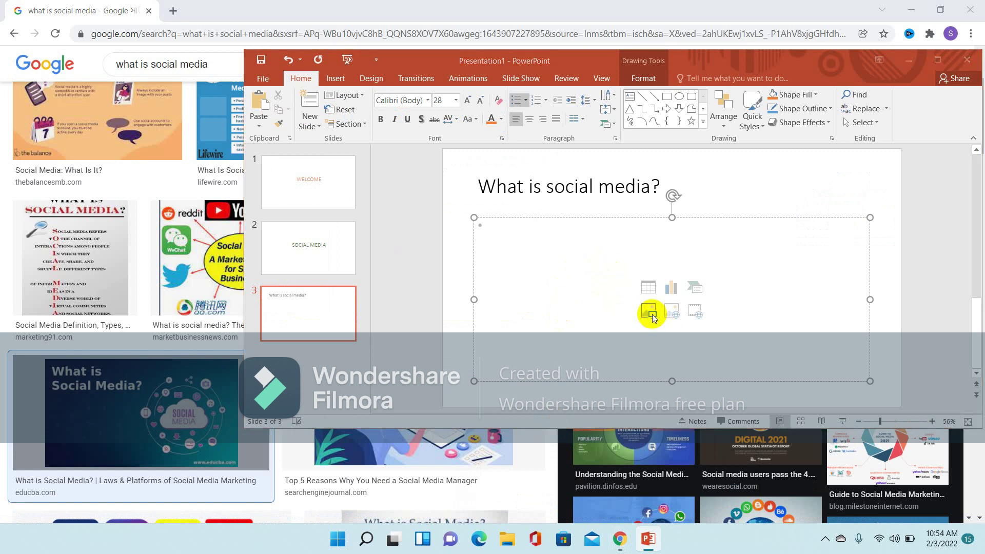
left_click(719, 58)
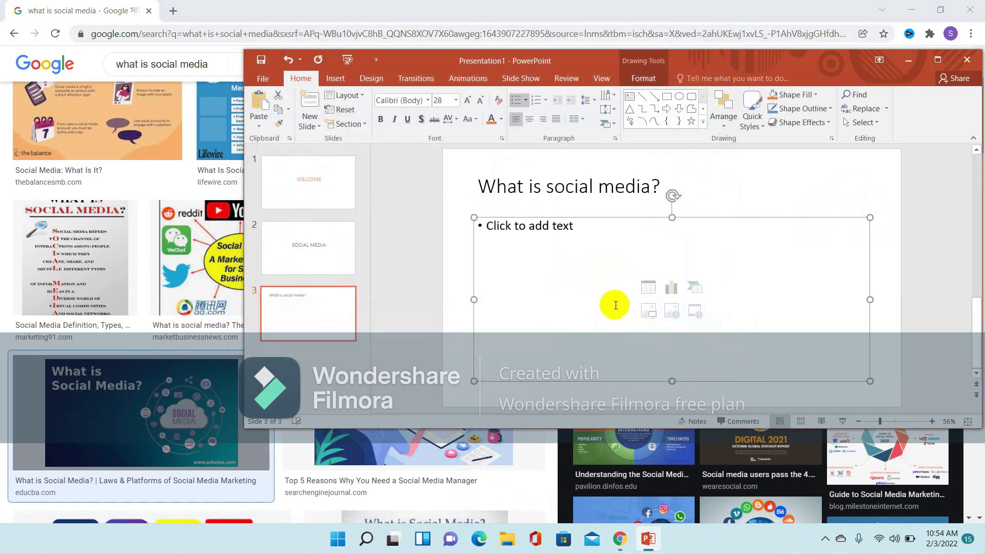
left_click(604, 294)
right_click(604, 295)
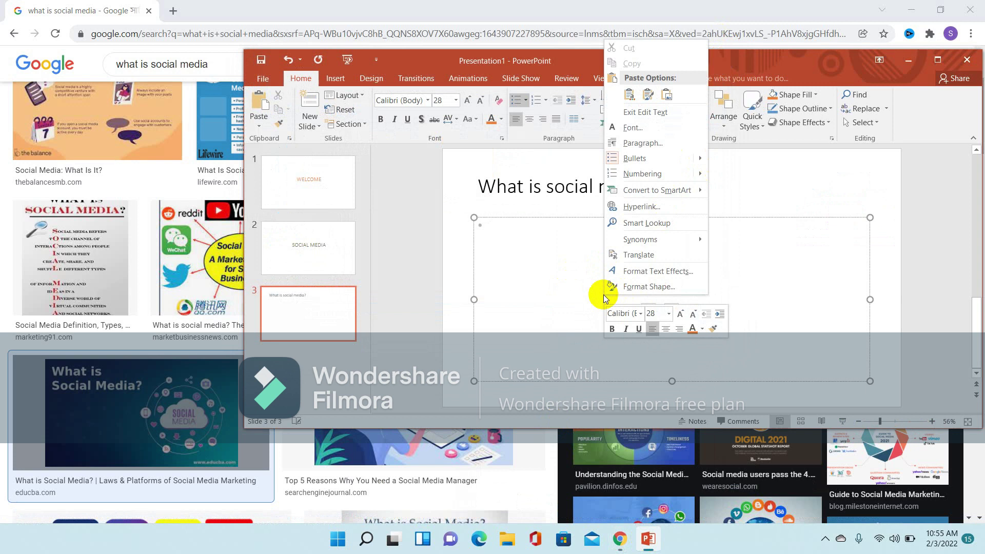
left_click(666, 95)
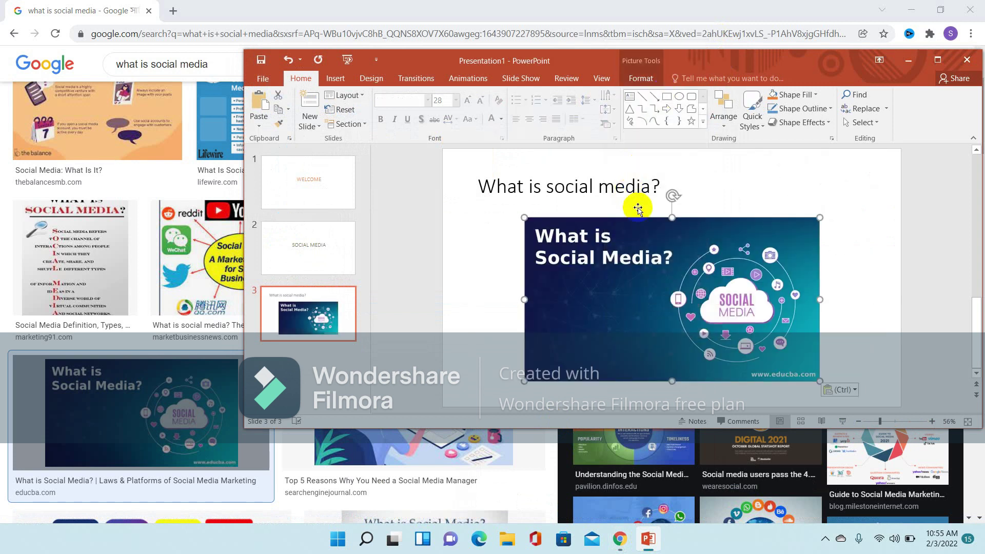
Step: Delete the 'What is social media?' text from slide 3's title box
left_click(603, 189)
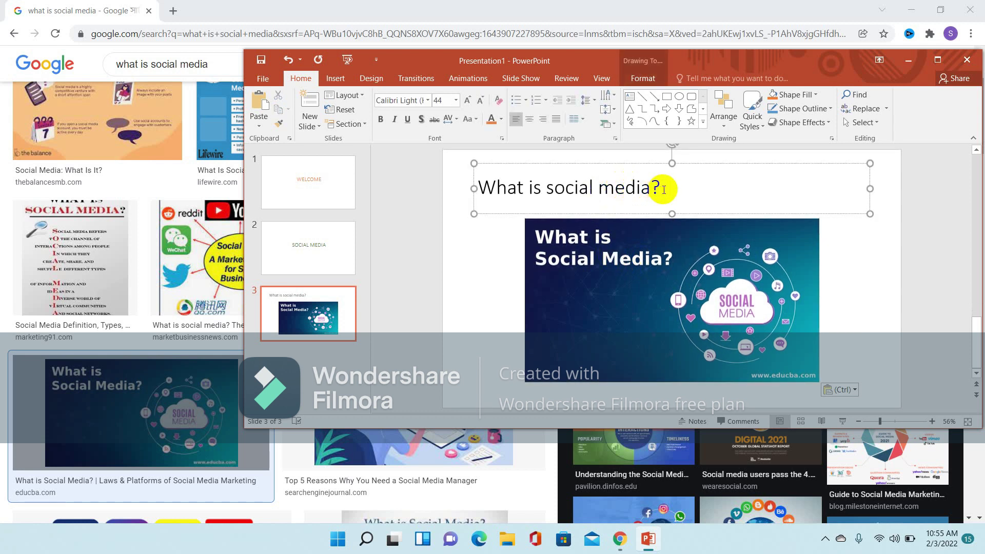
key("BackSpace")
key("BackSpace")
key("BackSpace")
key("BackSpace")
key("BackSpace")
key("BackSpace")
key("BackSpace")
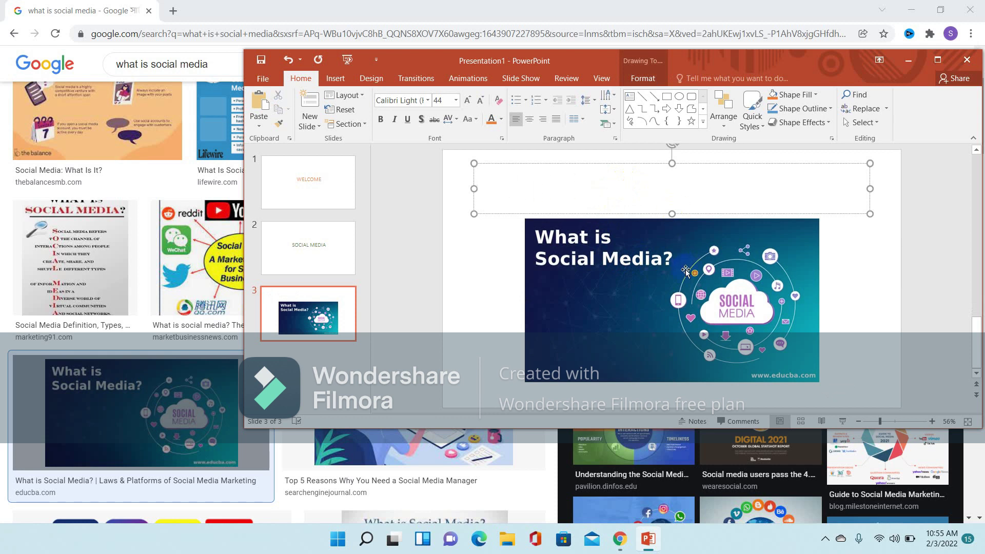
left_click(685, 270)
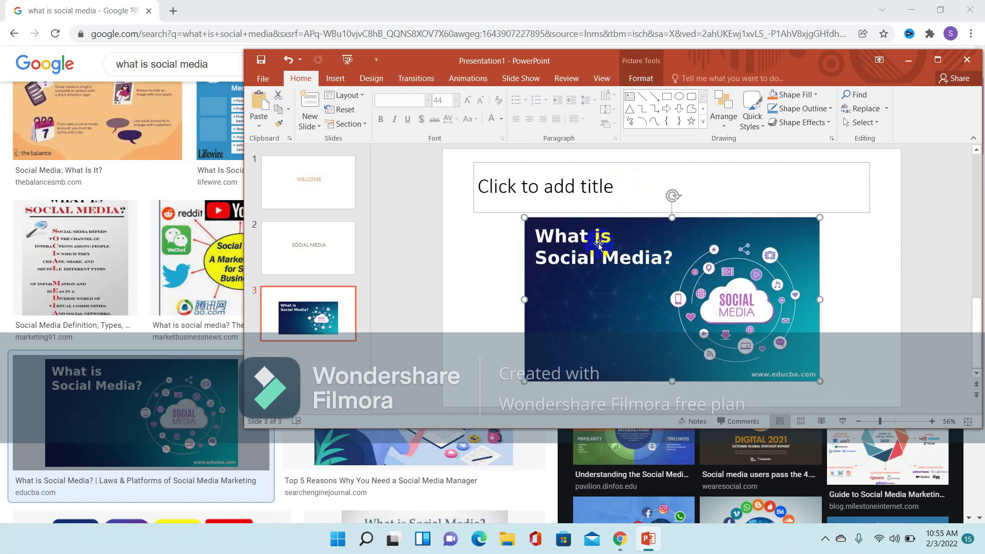
left_click(609, 190)
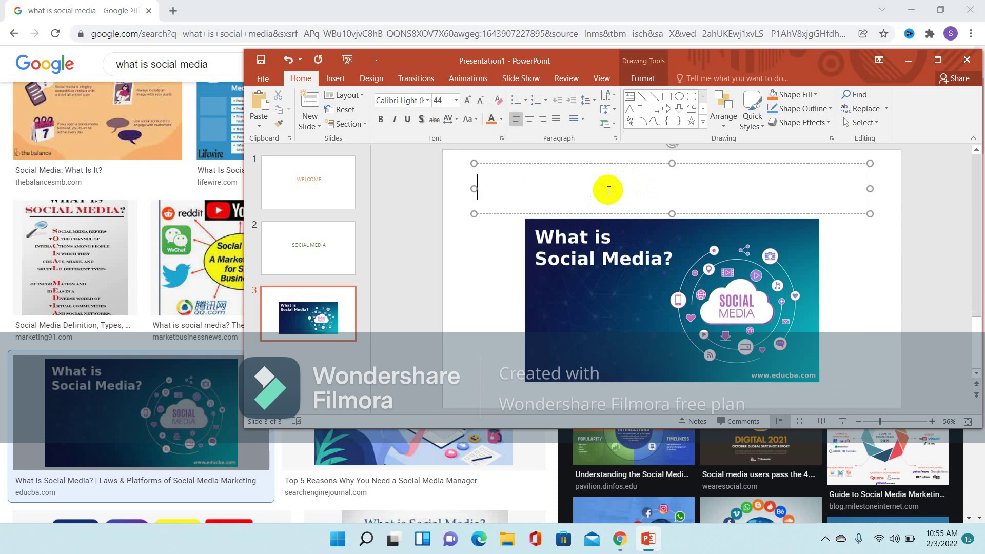
right_click(609, 193)
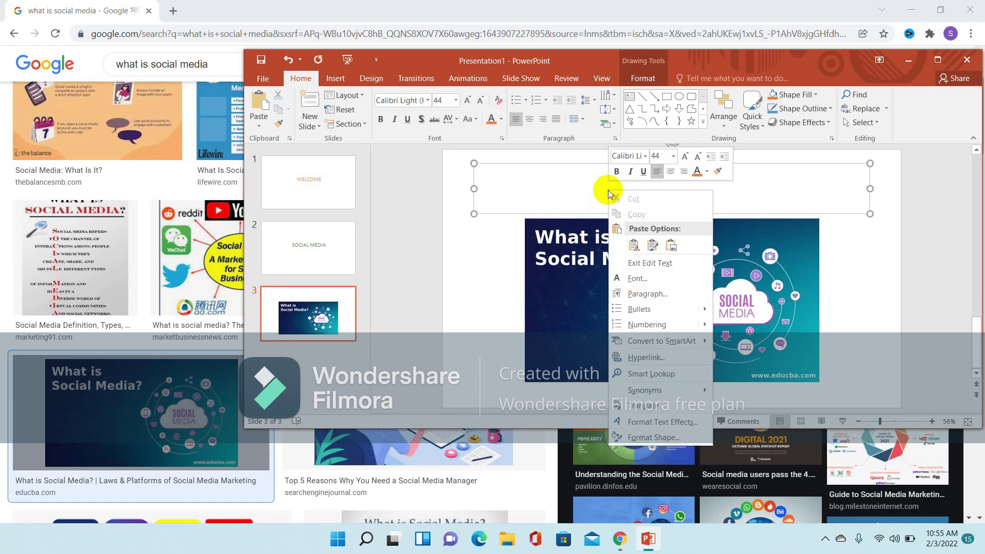
left_click(608, 193)
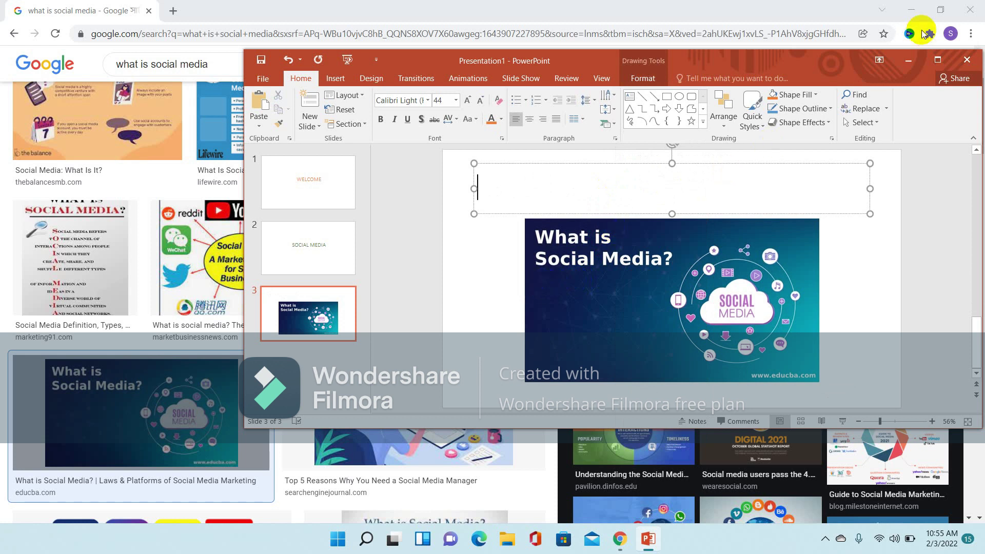
Step: Minimize Chrome and maximize the PowerPoint window
left_click(939, 9)
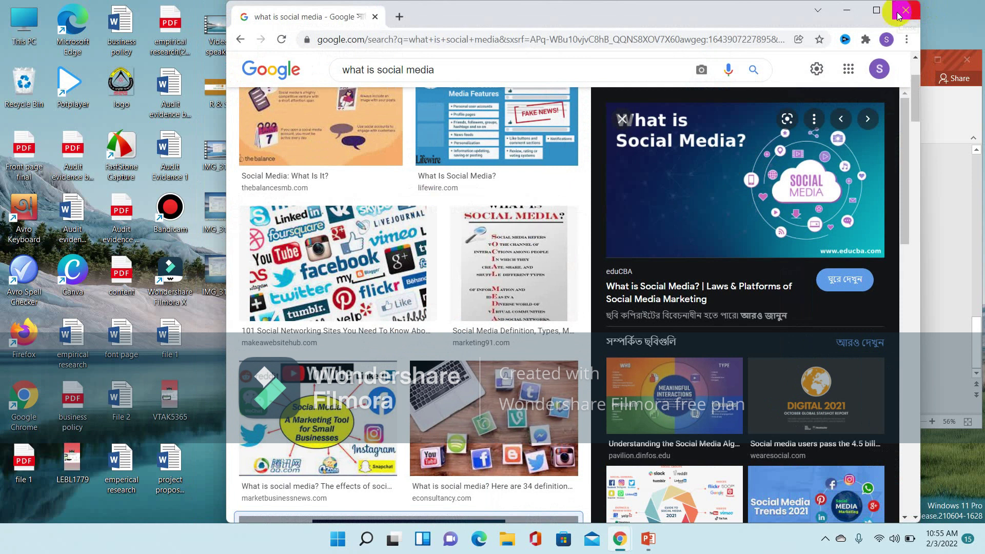
left_click(846, 10)
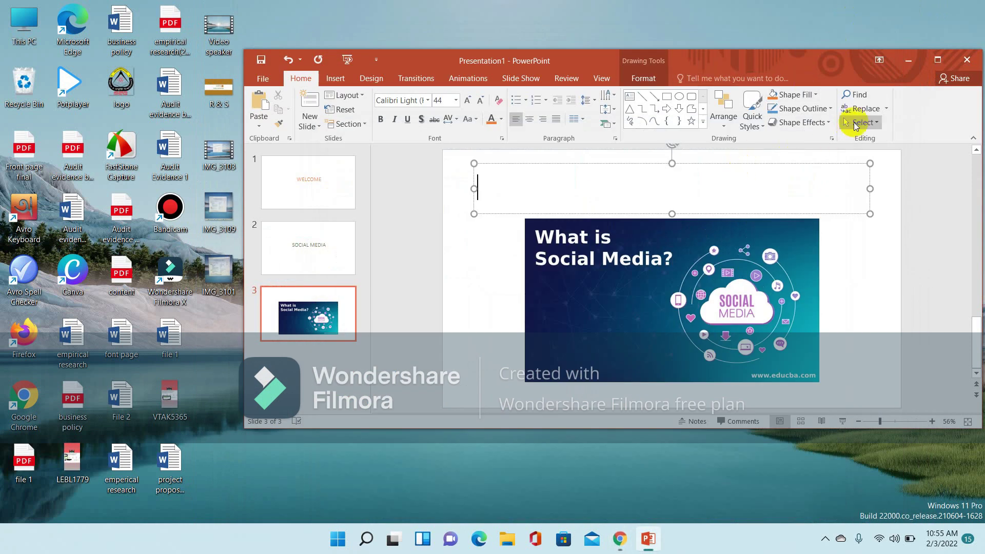
left_click(935, 60)
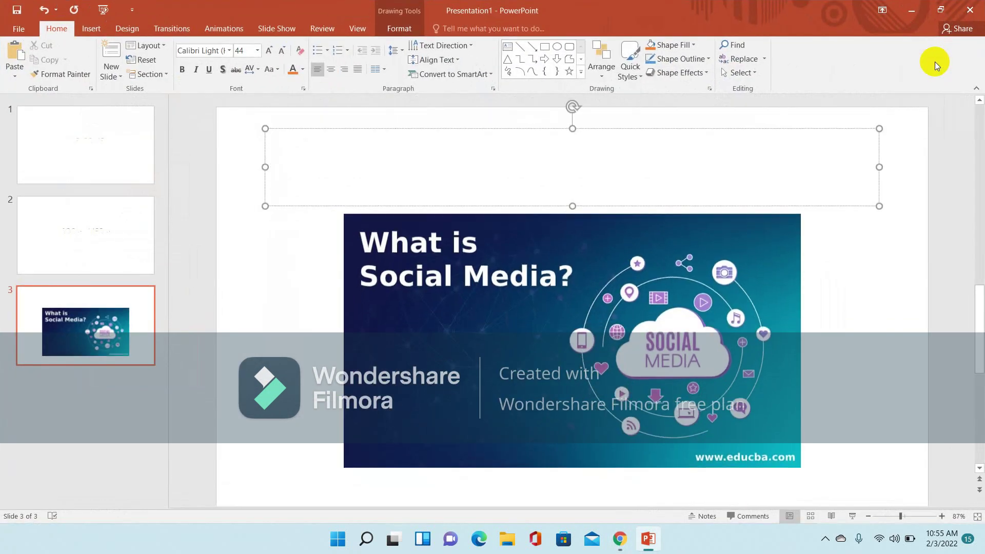
Step: Enlarge the slide 3 picture by raising its top edge and widening both sides
left_click(576, 292)
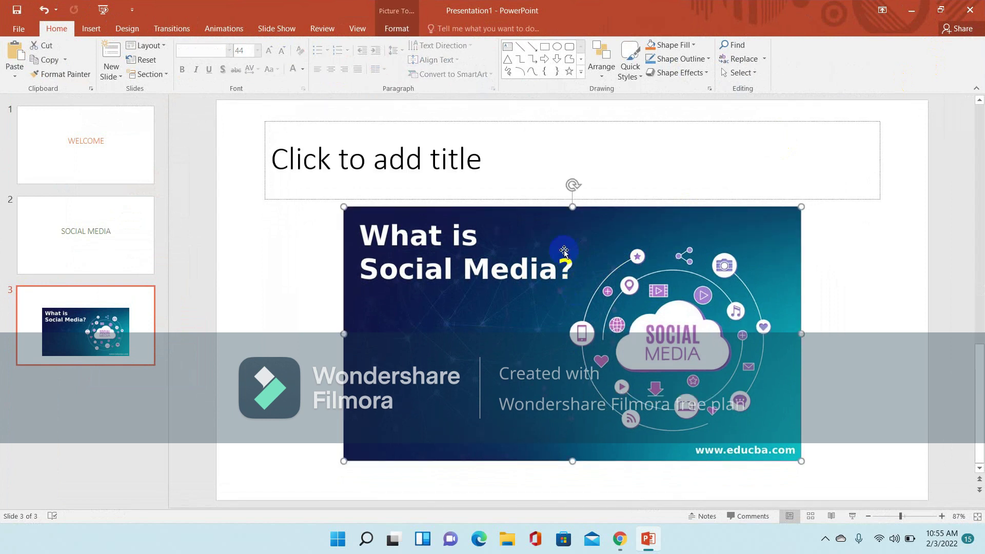
left_click_drag(572, 204, 572, 170)
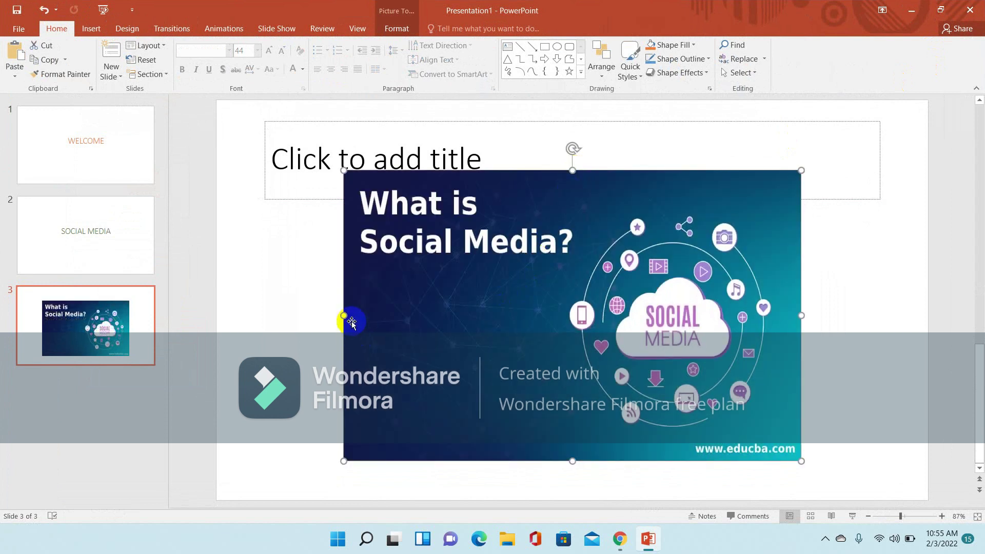
left_click_drag(344, 315, 301, 321)
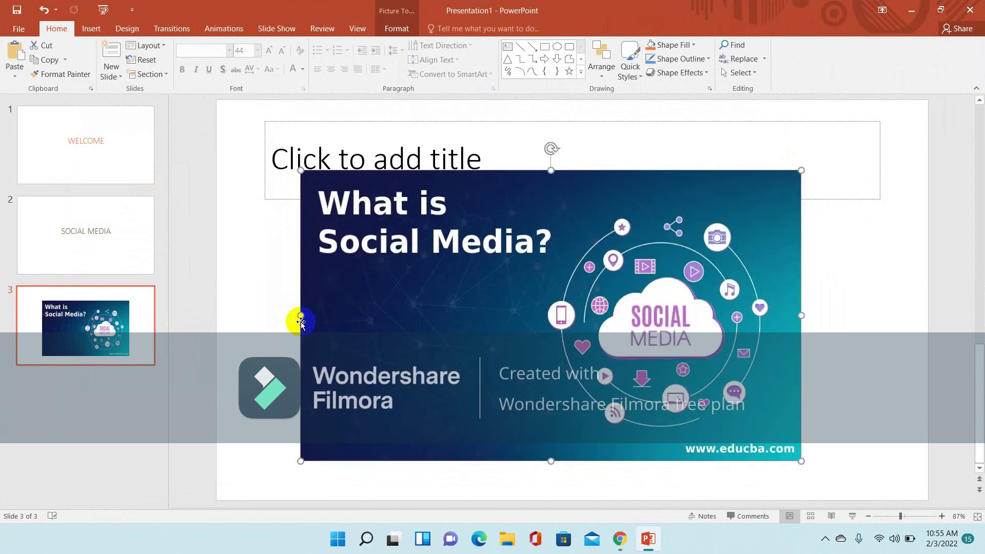
left_click_drag(801, 314, 837, 314)
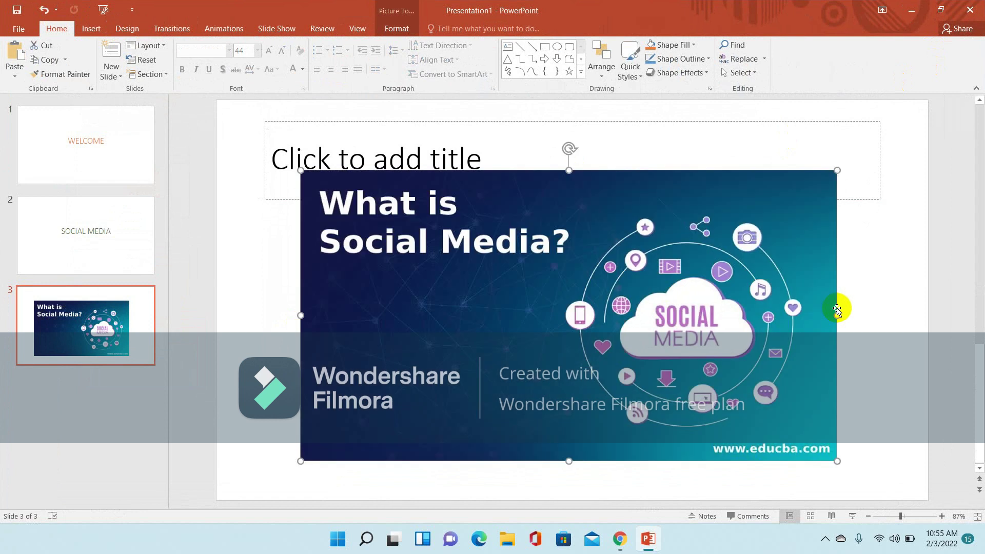
left_click(99, 332)
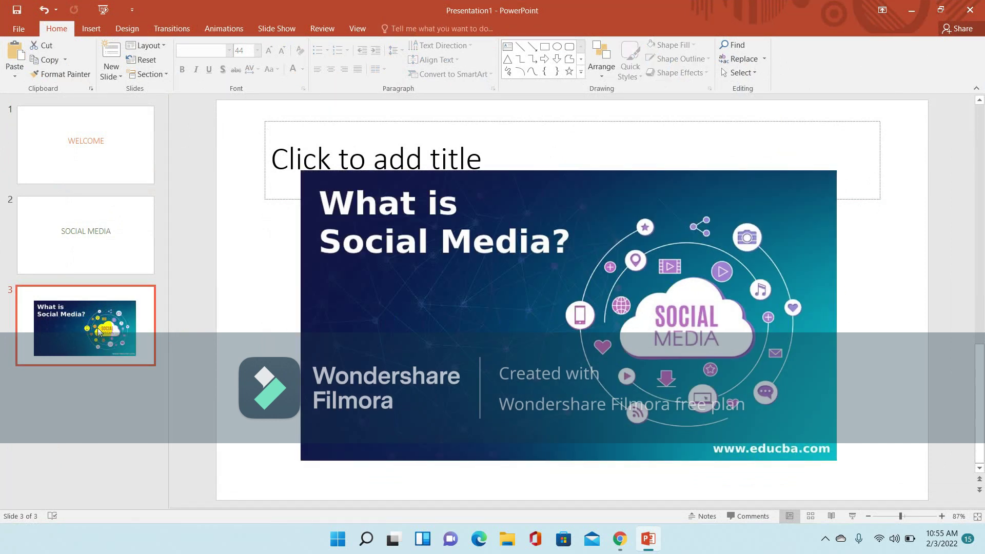
Step: Nudge the slide 3 picture slightly upward
left_click(301, 149)
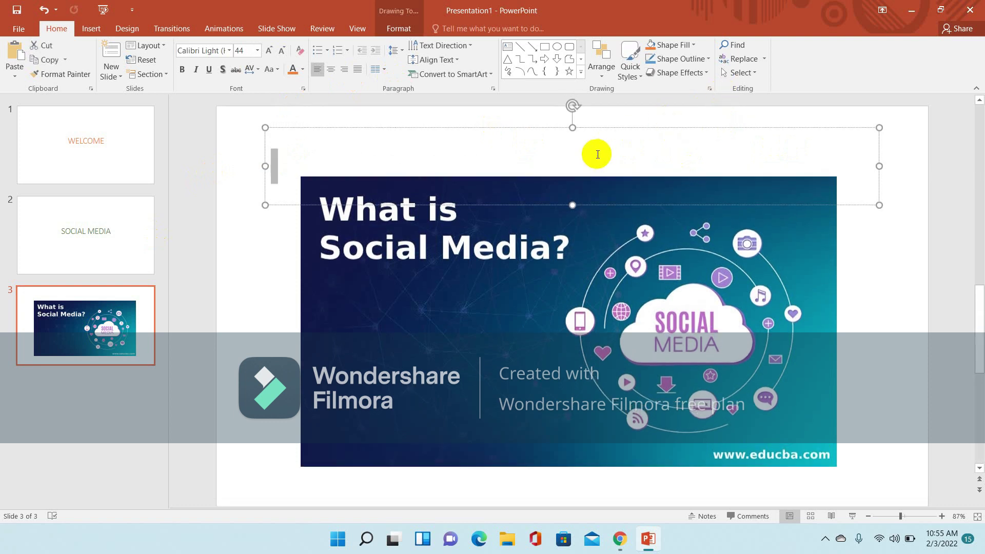
left_click_drag(615, 194, 614, 167)
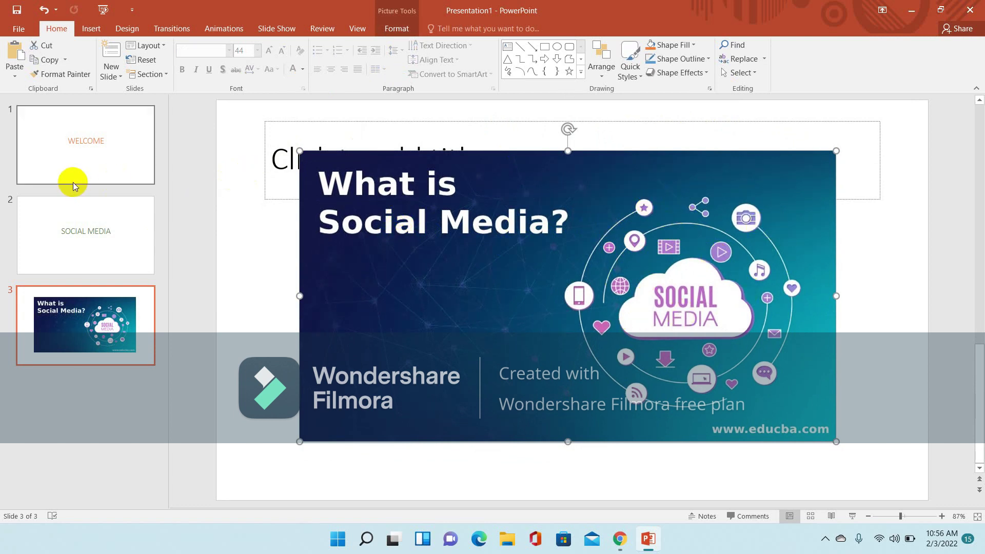
left_click(127, 28)
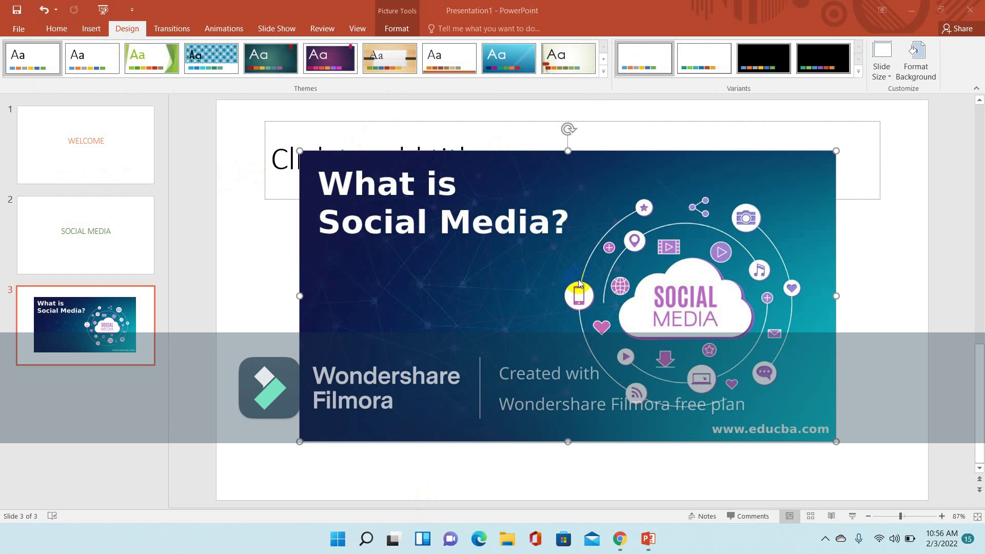
left_click(57, 29)
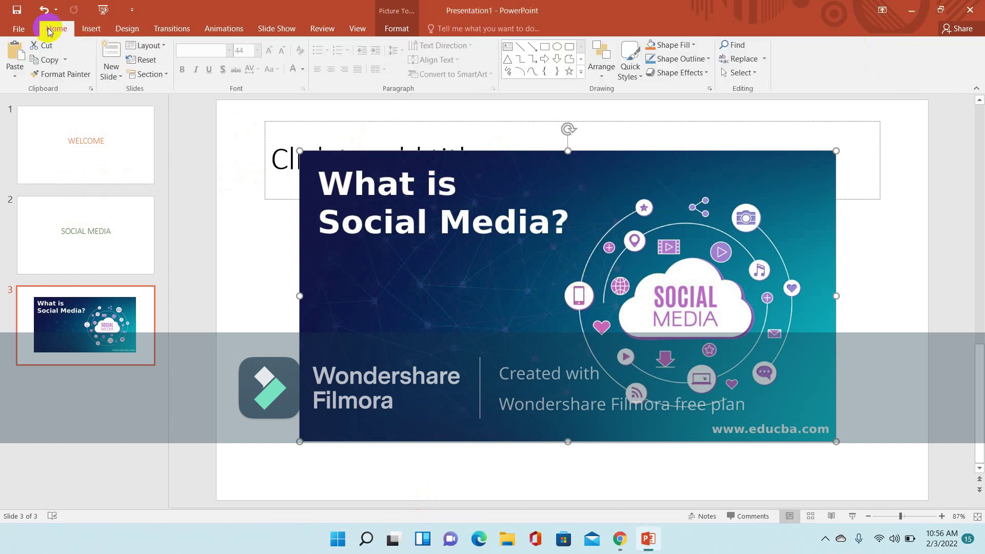
Step: Go to the WELCOME slide with Design themes shown and preview the black variant
left_click(127, 29)
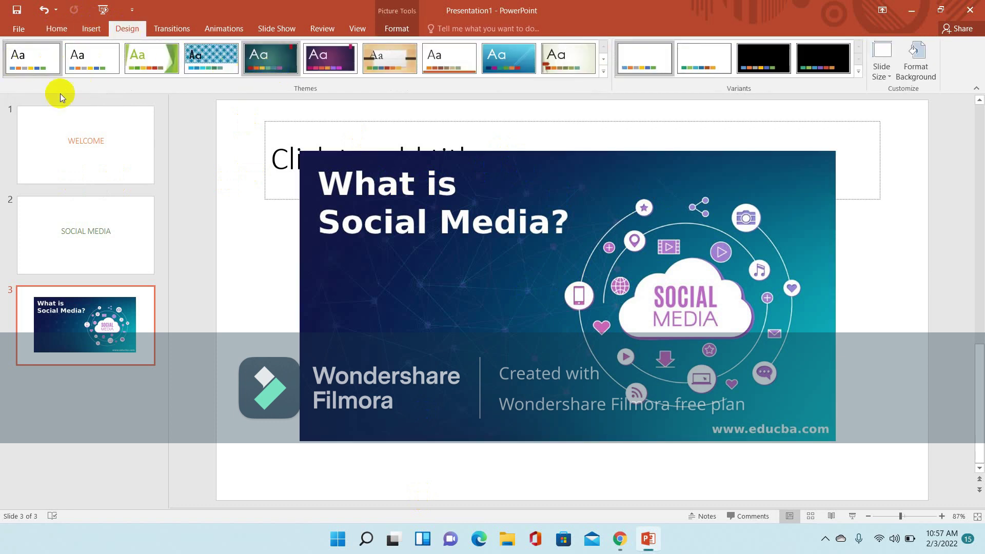
left_click(54, 121)
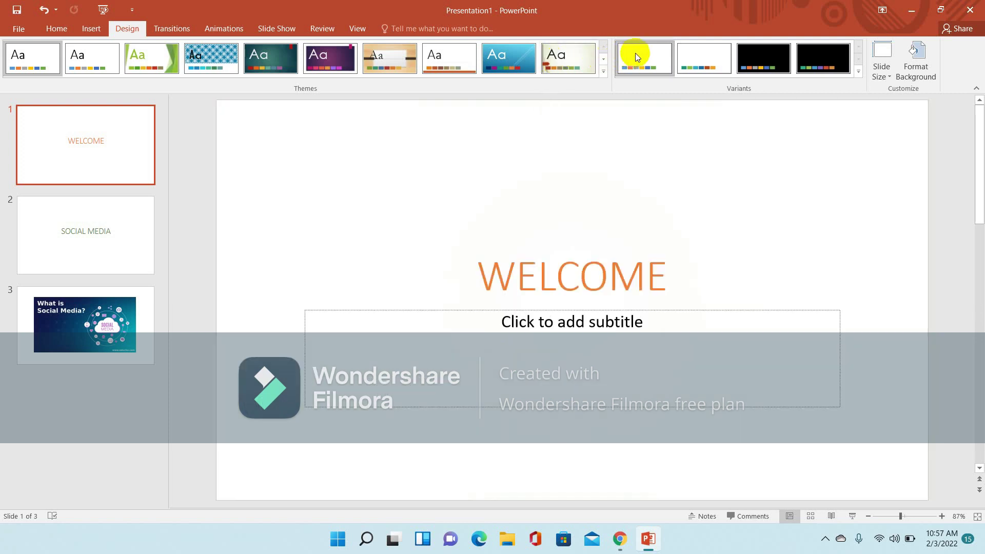
left_click(758, 60)
Step: Apply the Wisp theme, then review slides 1–3: WELCOME, SOCIAL MEDIA and 'What is Social Media?'
left_click(571, 57)
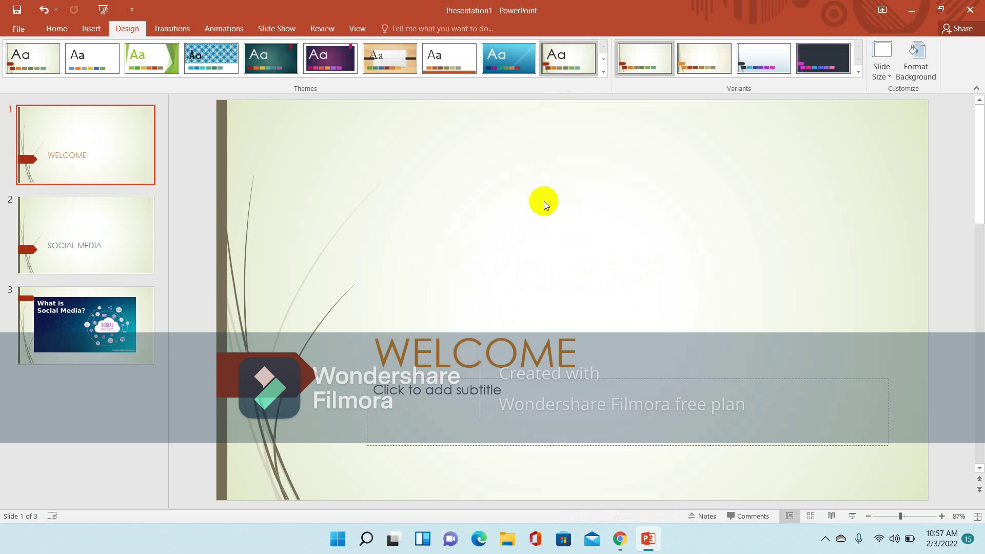
left_click(118, 239)
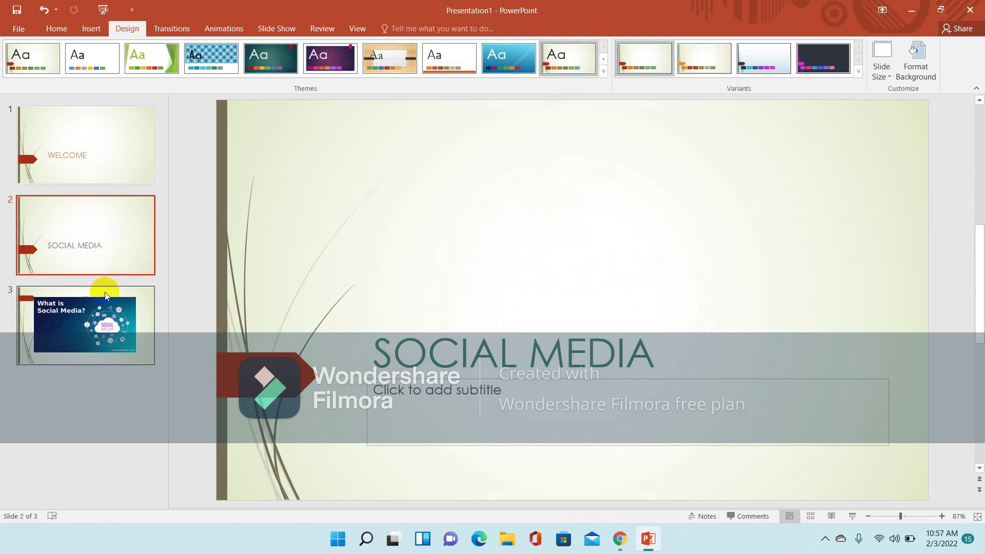
left_click(103, 306)
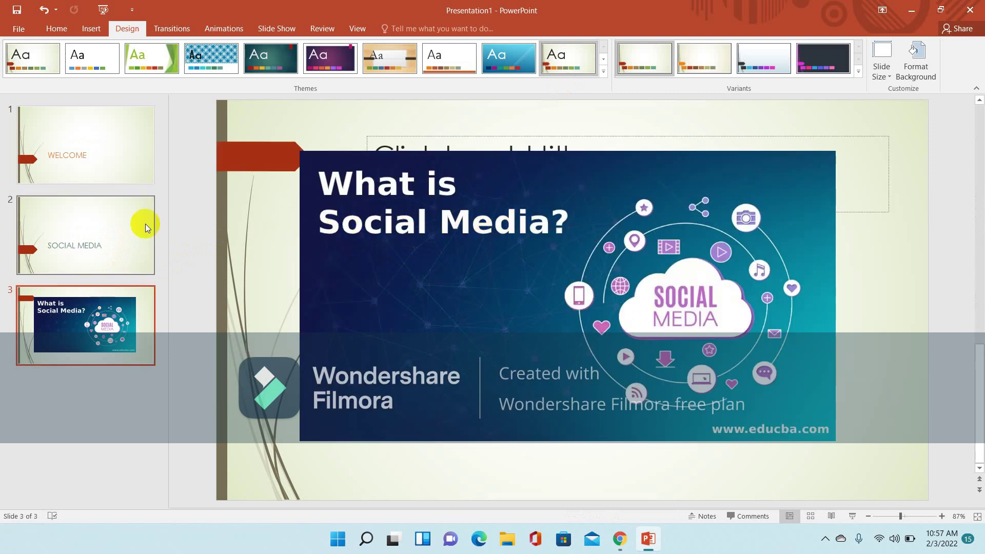
left_click(94, 131)
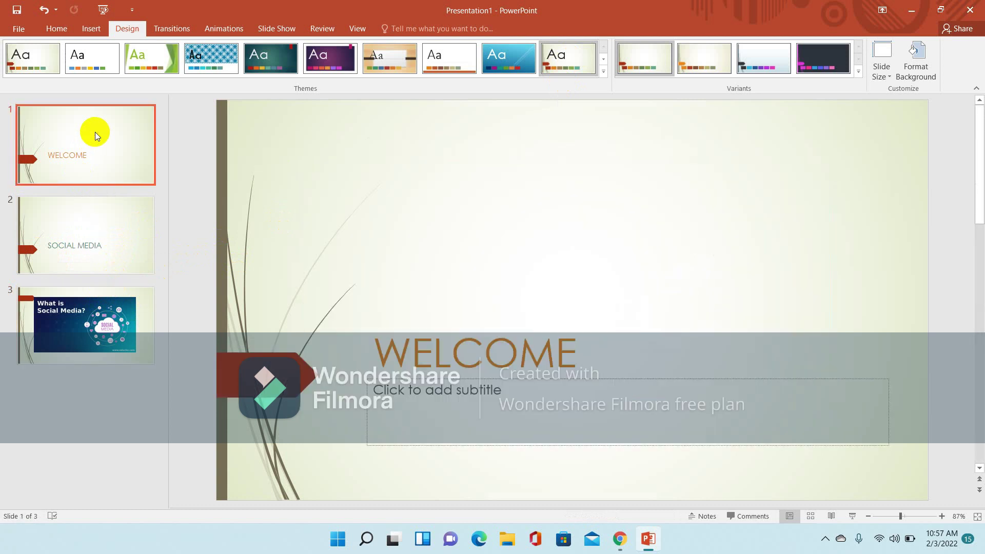
left_click(73, 223)
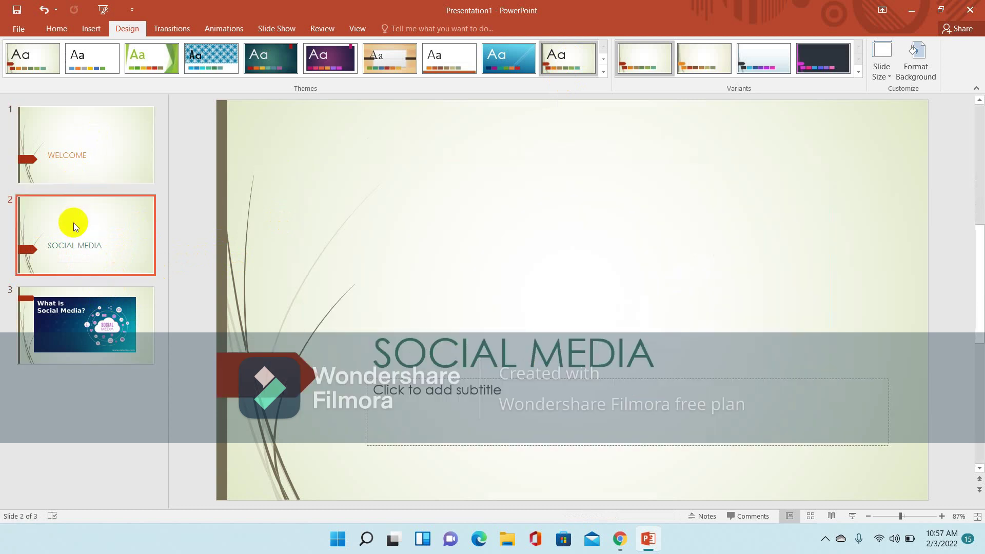
left_click(80, 309)
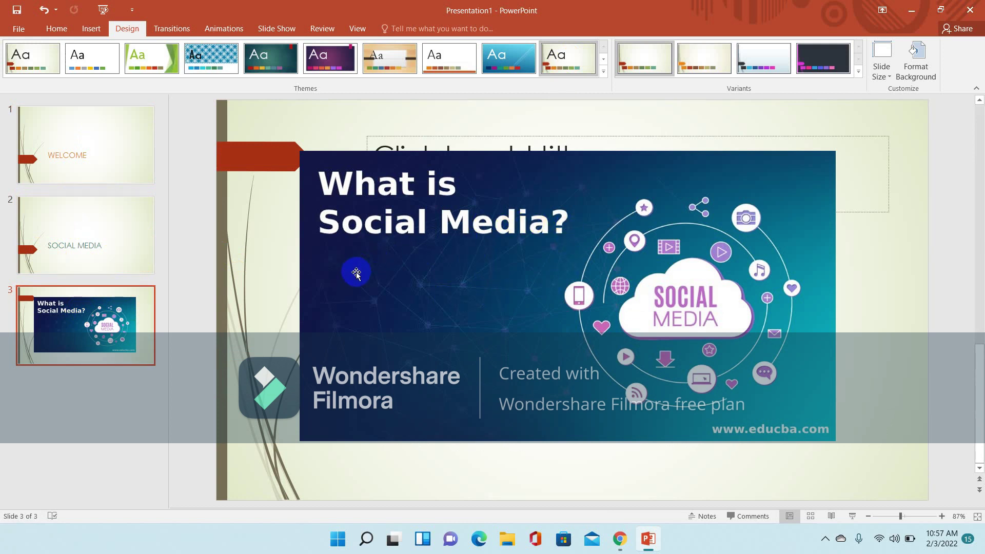
Step: Add a new slide 4 using the Title and Content layout
left_click(58, 29)
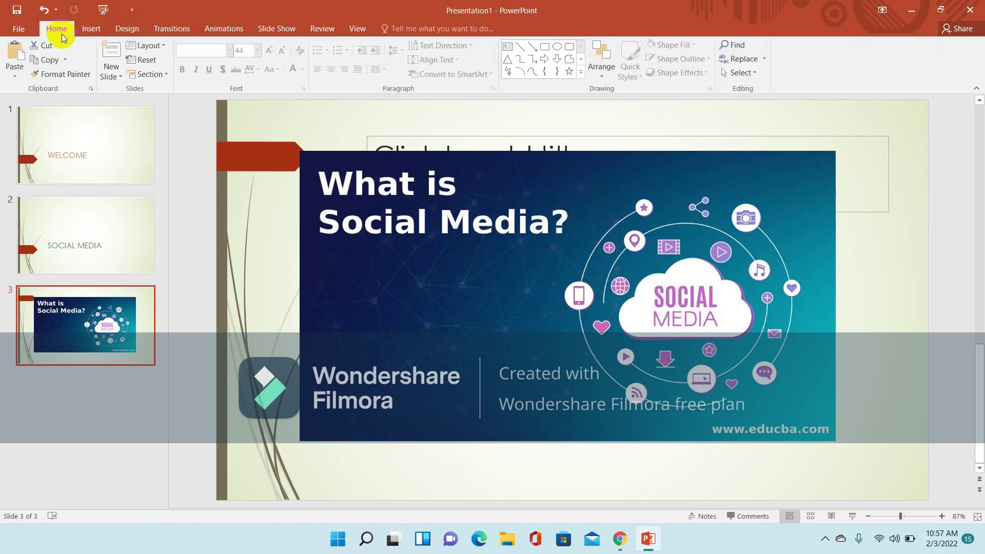
left_click(114, 77)
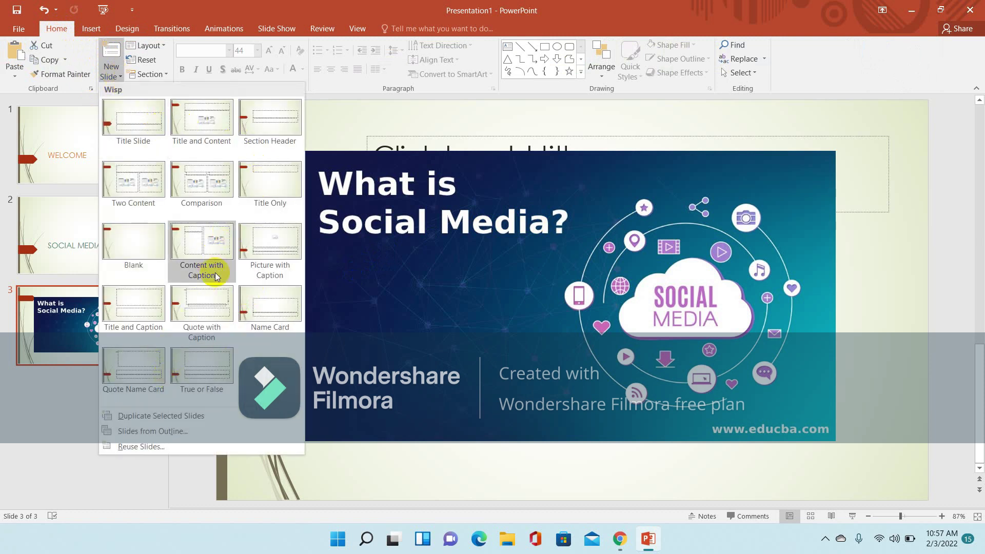
left_click(240, 85)
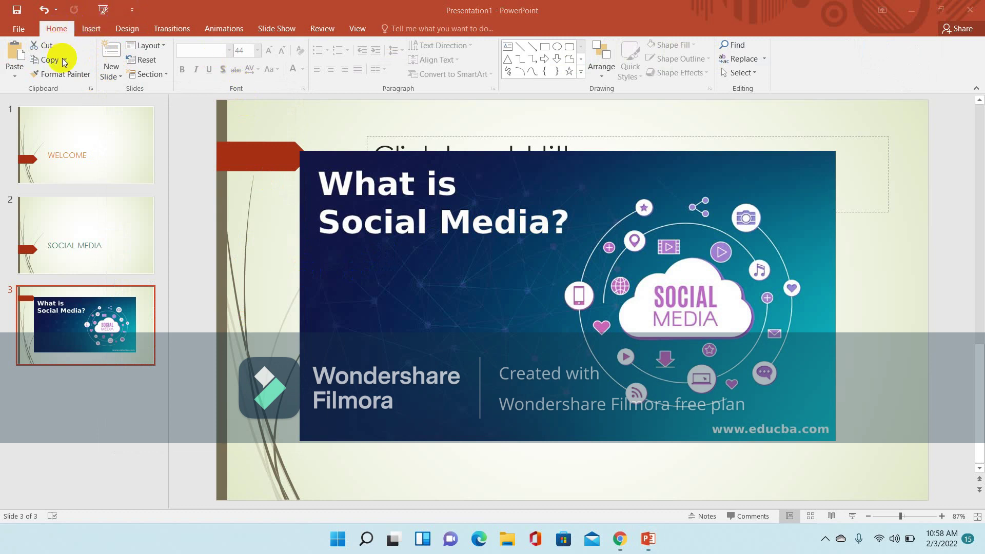
left_click(119, 77)
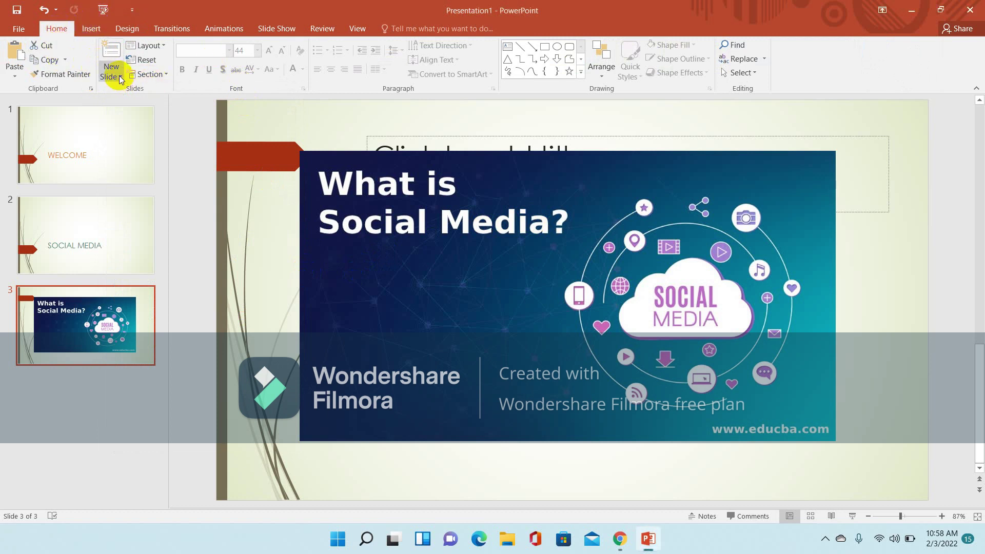
left_click(120, 77)
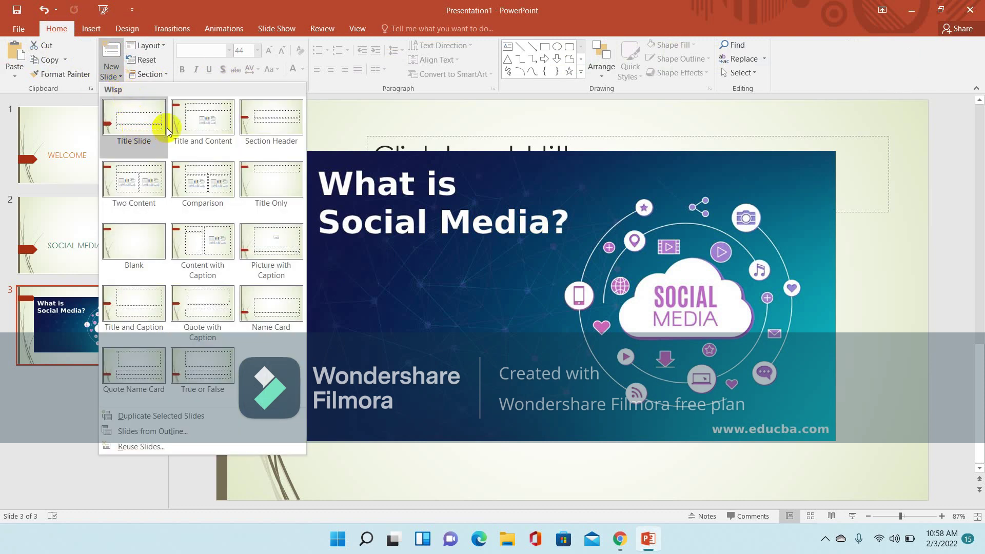
left_click(196, 123)
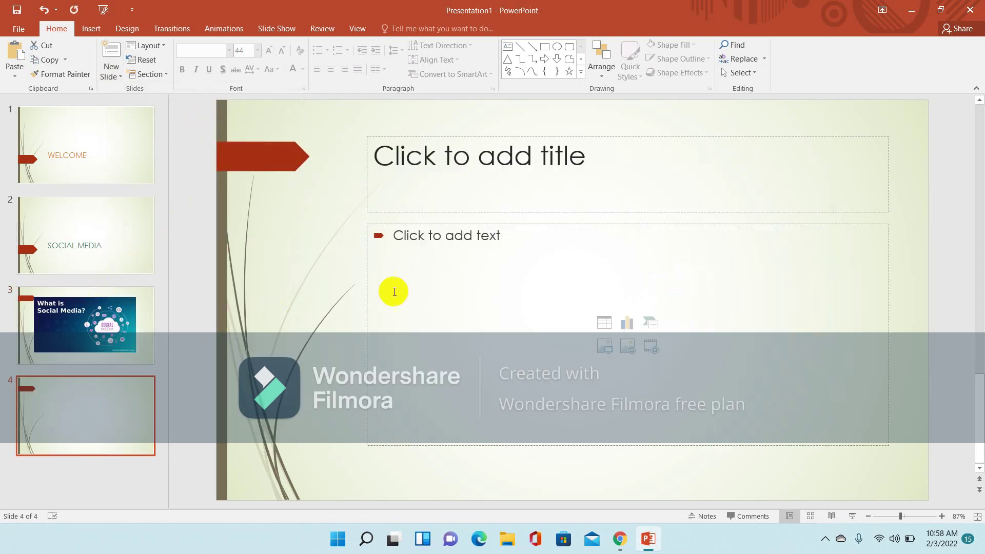
Step: Type 'What is its' in the slide 4 title and correct it to 'it's'
left_click(506, 180)
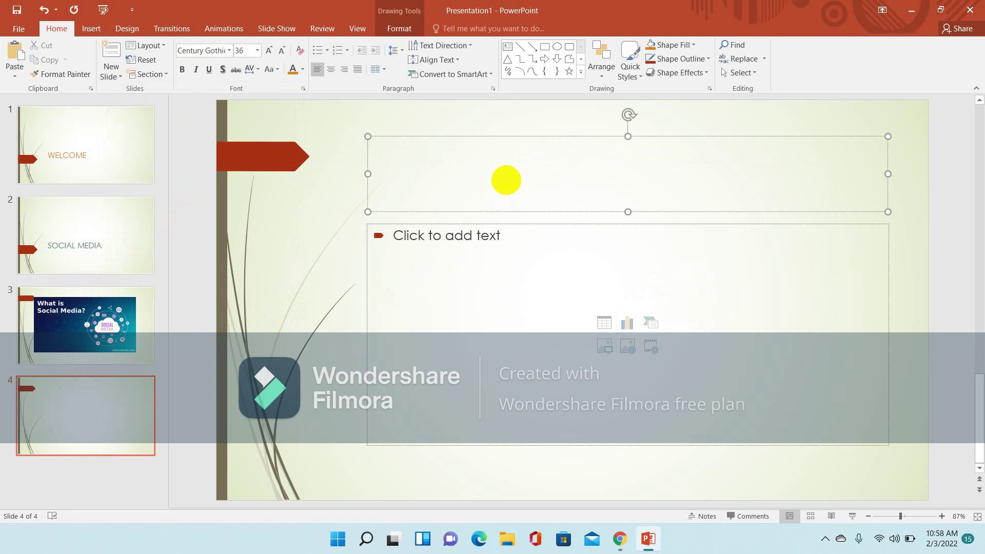
type("What")
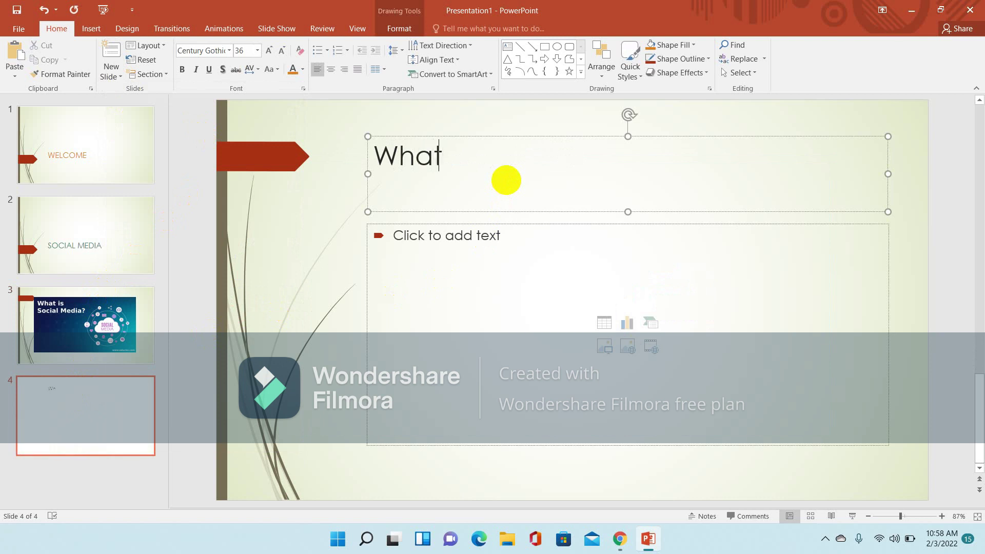
type("is it")
type("s")
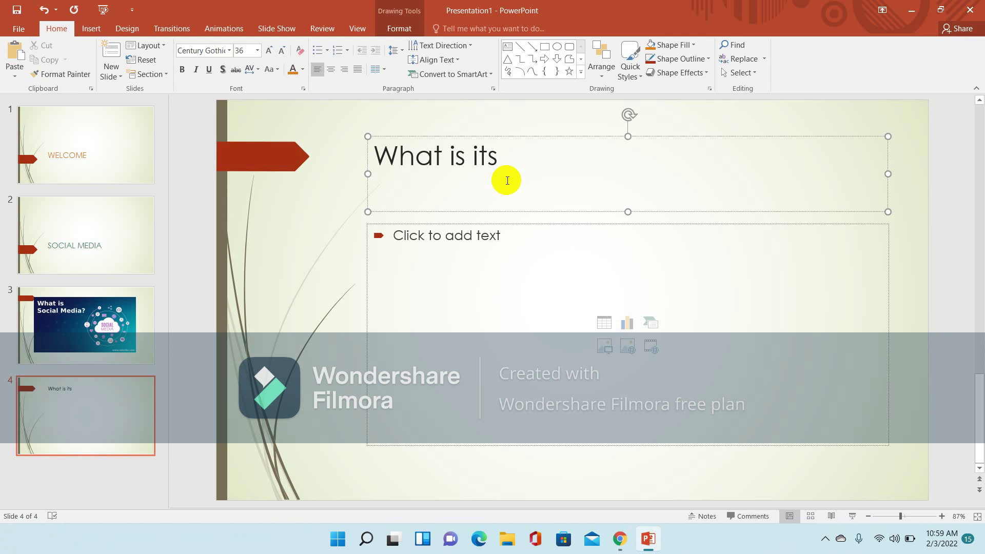
double_click(488, 150)
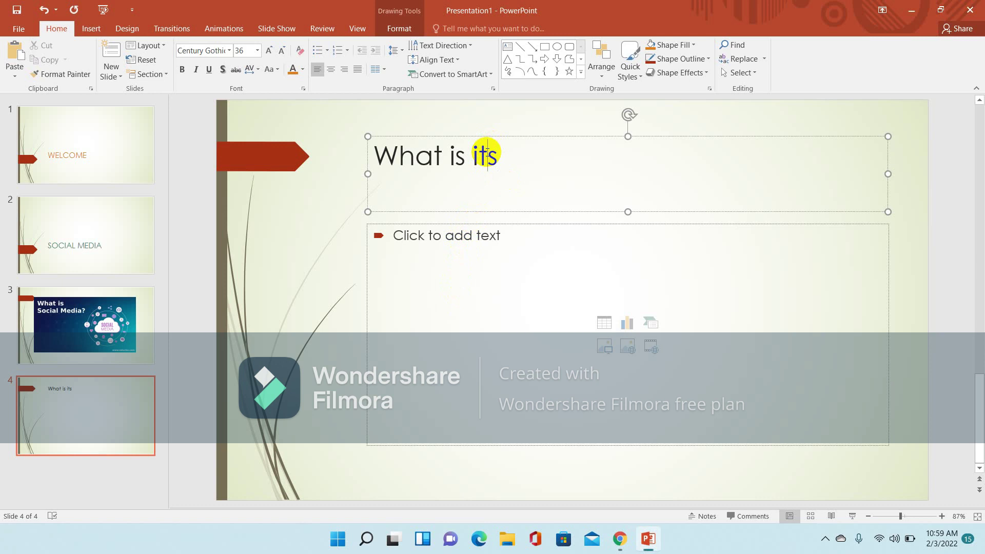
left_click(487, 153)
type("\"")
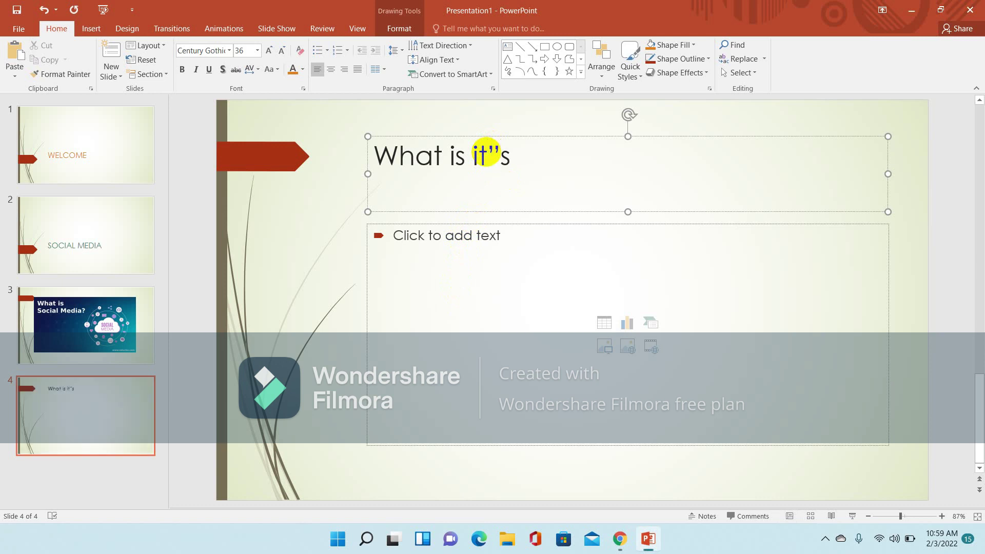
key("BackSpace")
type("'")
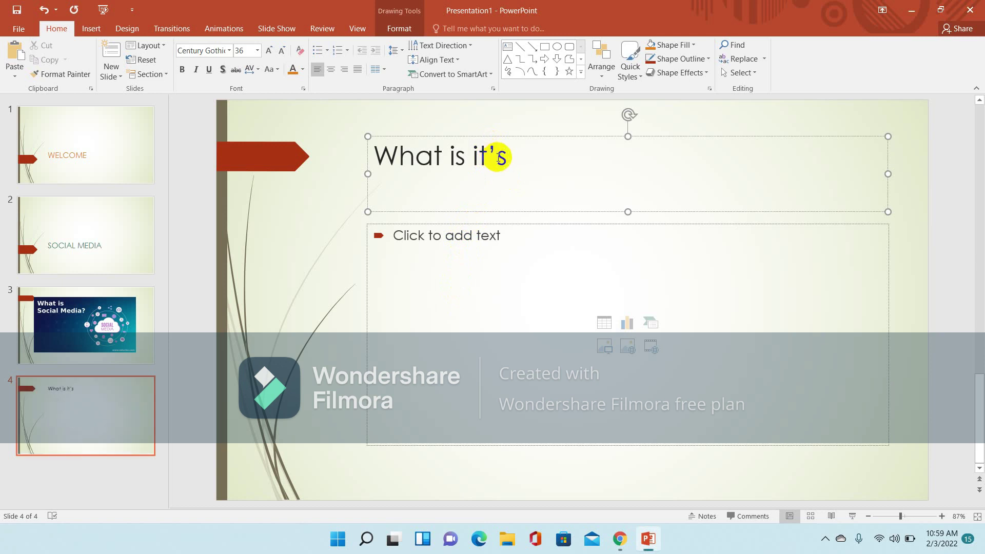
Step: Append 'purpose' to the title, deleting the stray question marks and slashes
left_click(509, 156)
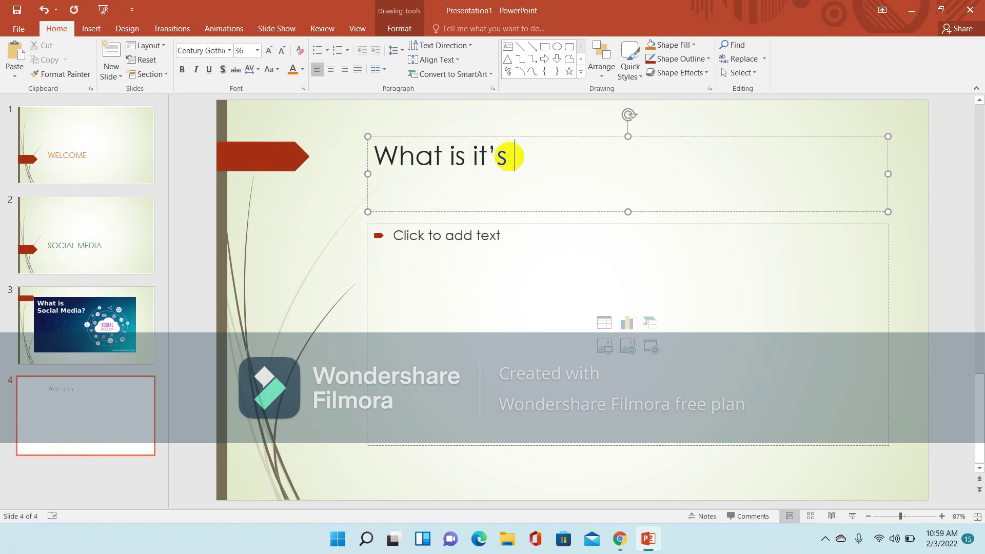
type("pur")
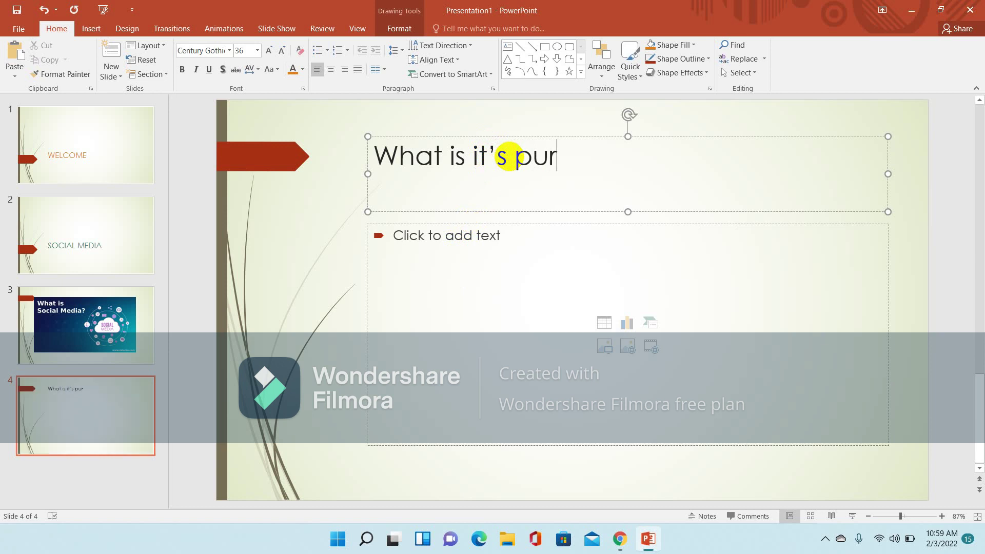
type("pose")
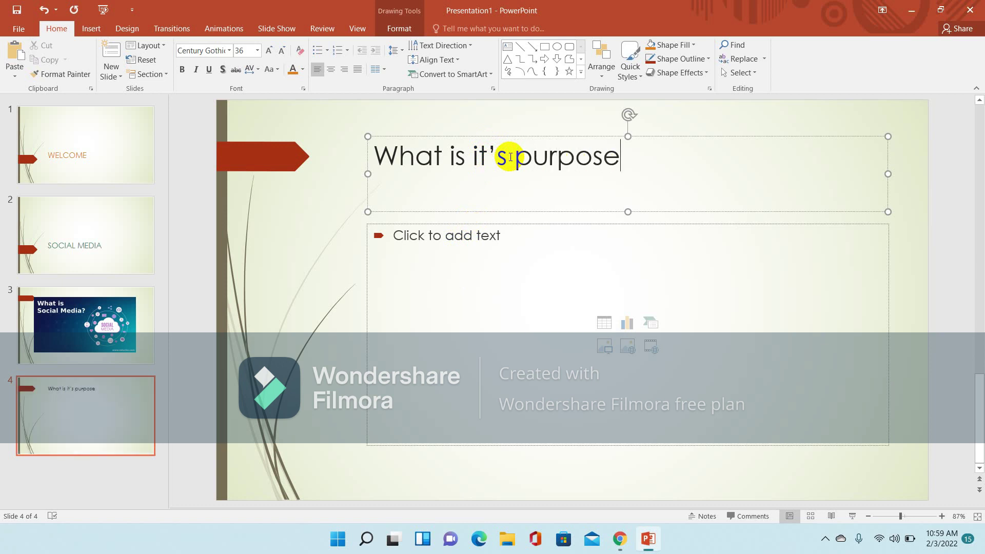
type("?")
key("BackSpace")
type("/")
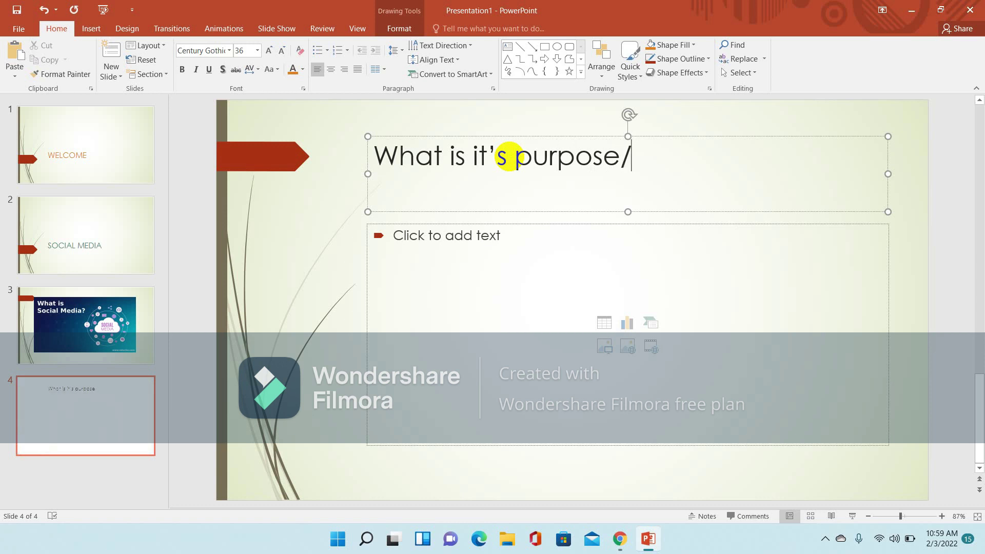
key("BackSpace")
type("/")
key("BackSpace")
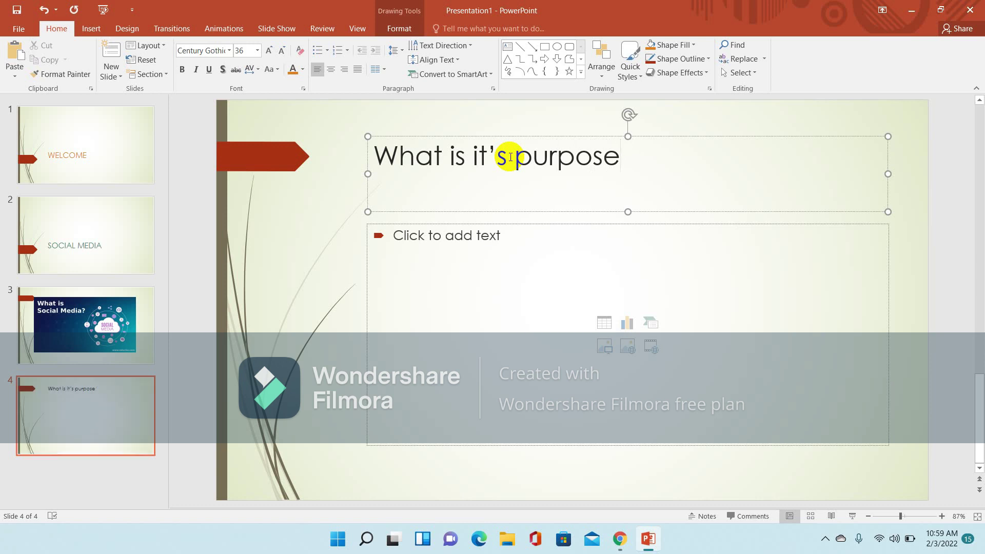
type("?")
key("BackSpace")
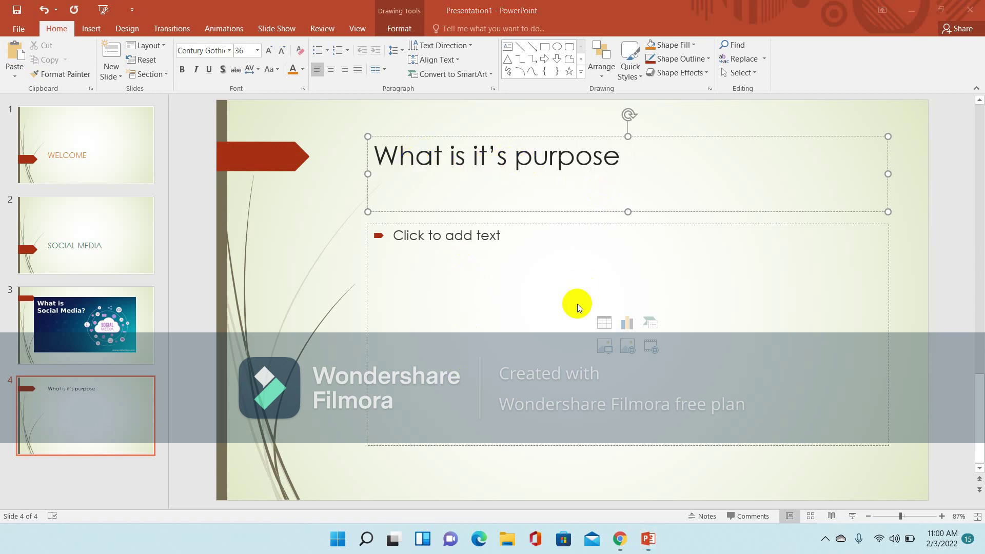
Step: Minimize PowerPoint and Chrome, then bring PowerPoint back as a smaller restored-down window
left_click(506, 286)
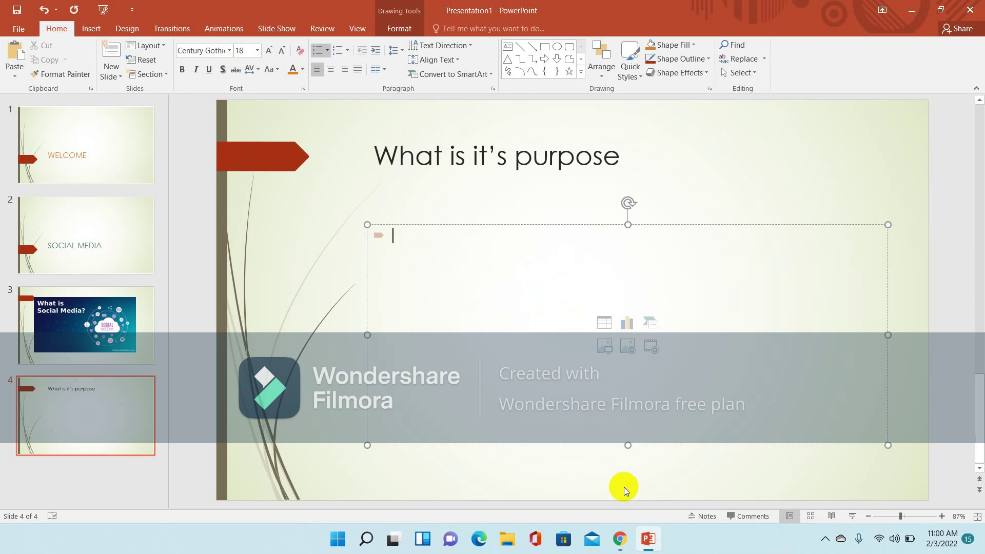
left_click(913, 7)
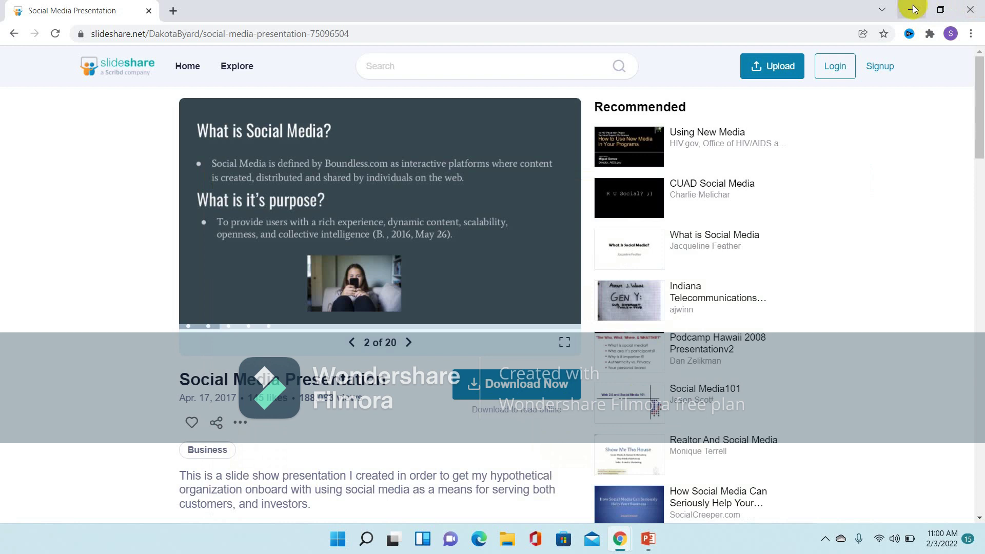
left_click(914, 9)
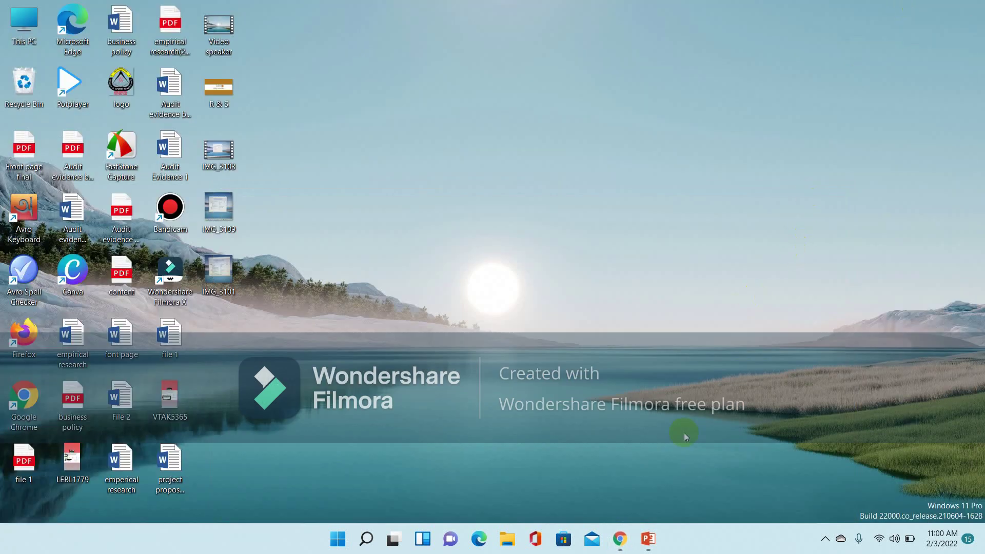
left_click(648, 538)
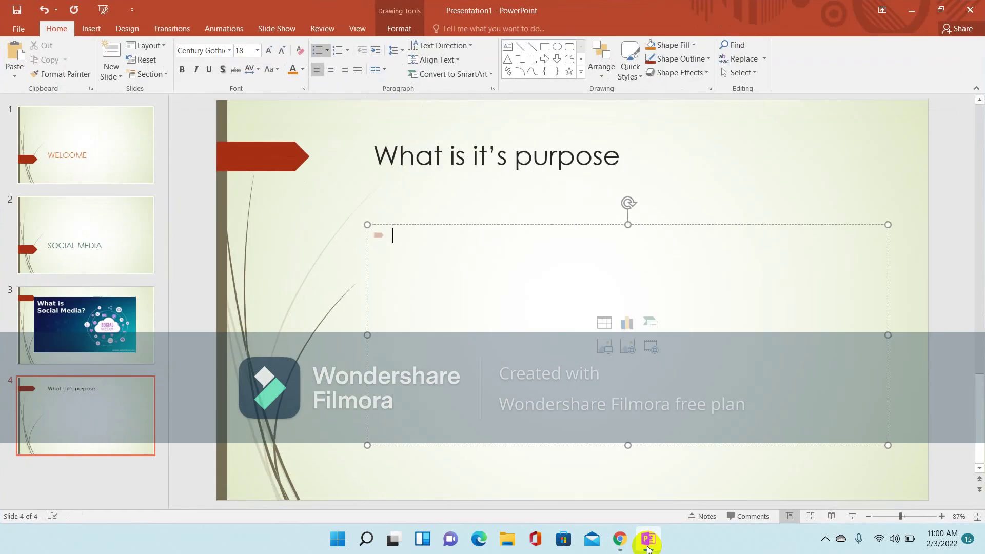
left_click(934, 13)
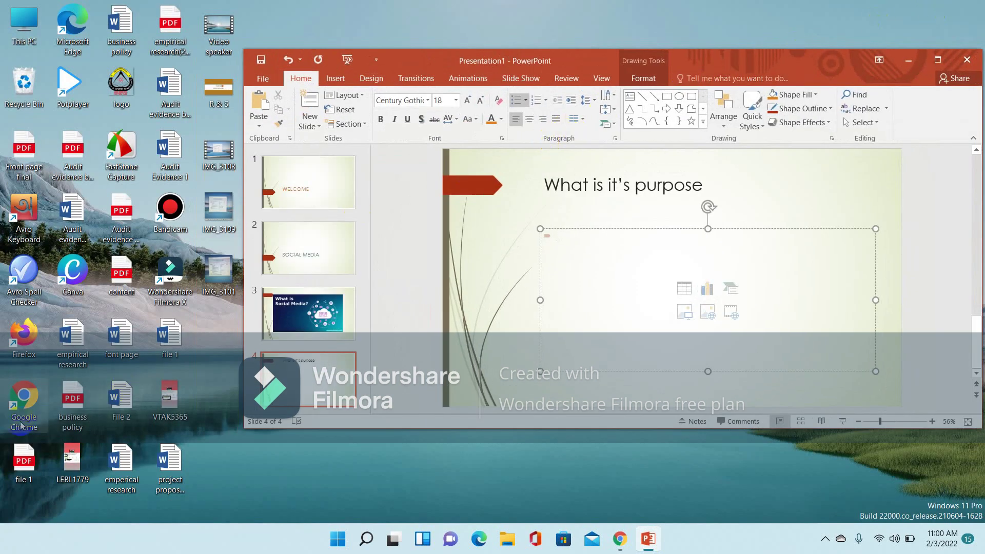
Step: Launch Chrome and run a Google search for 'purpose of social media'
left_click(20, 420)
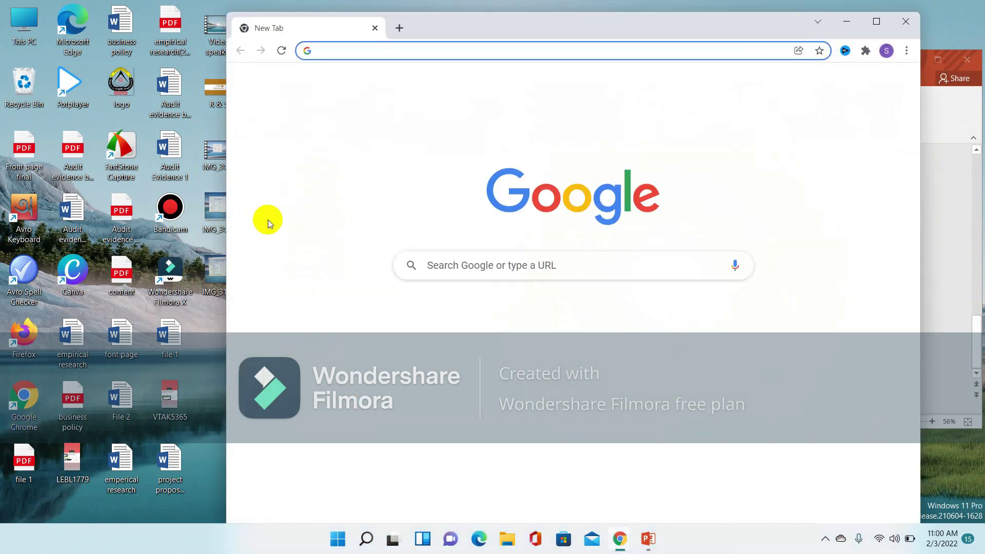
left_click(360, 45)
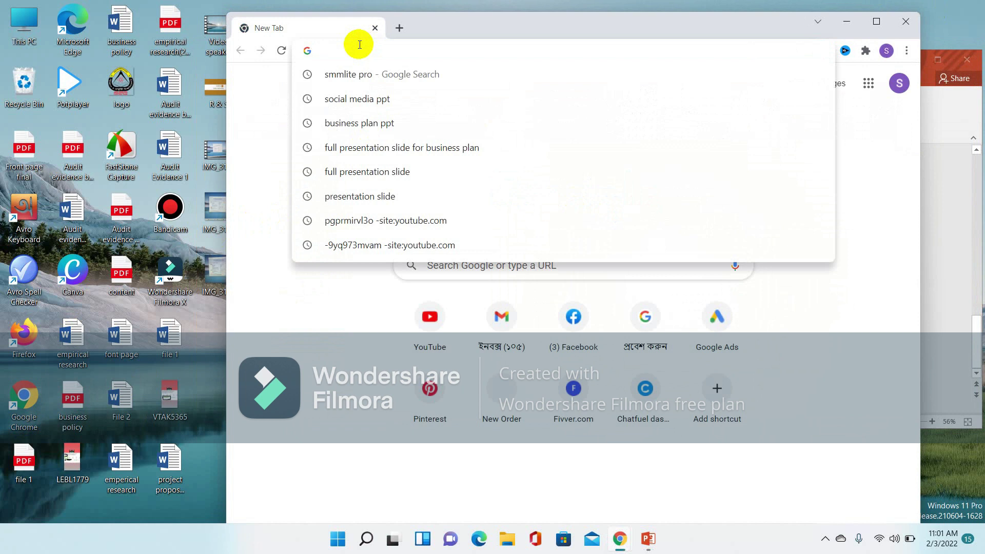
type("pur")
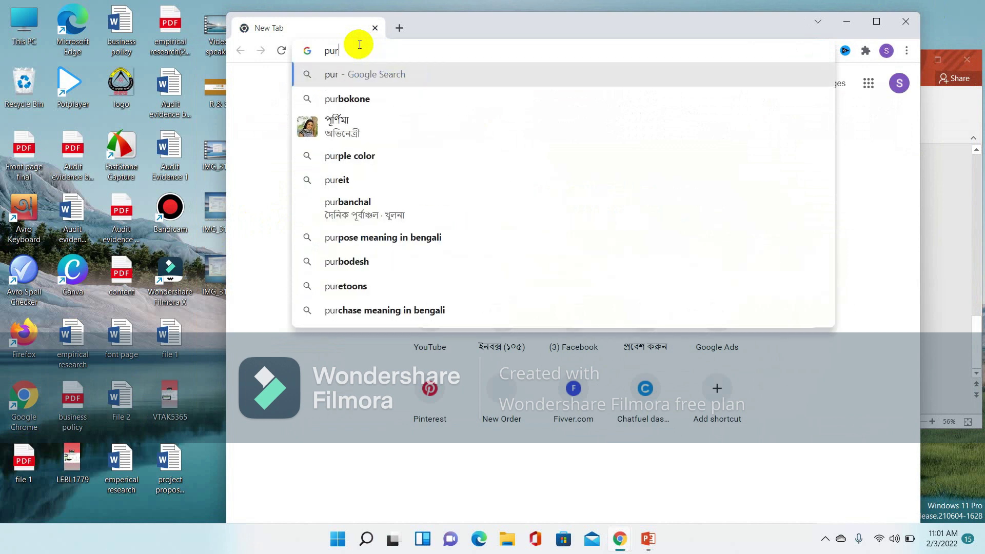
type("pose")
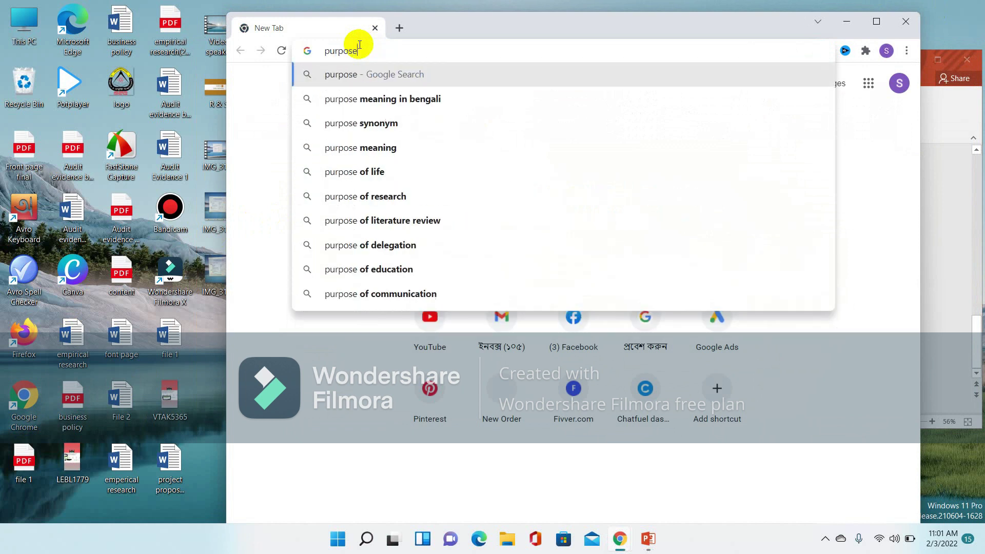
type(" o")
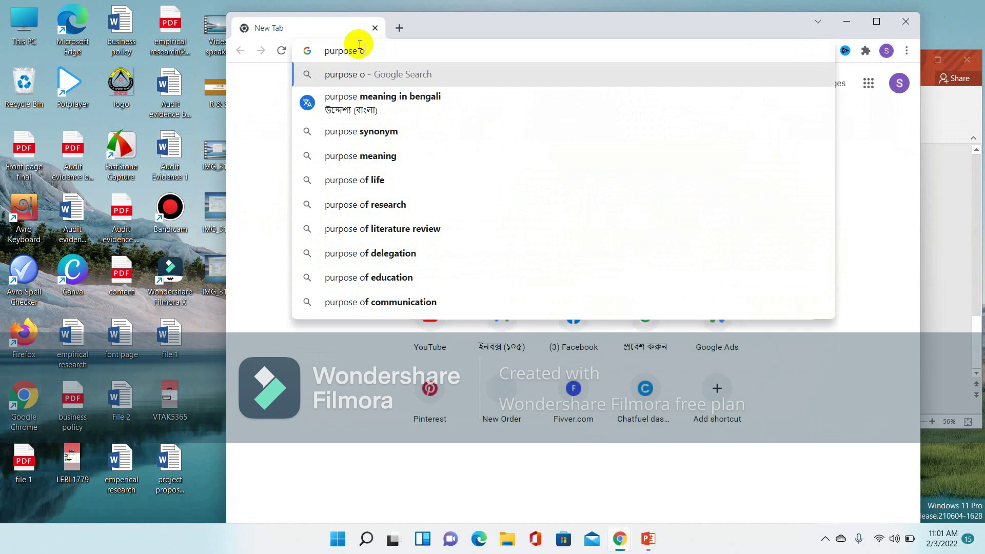
type("f s")
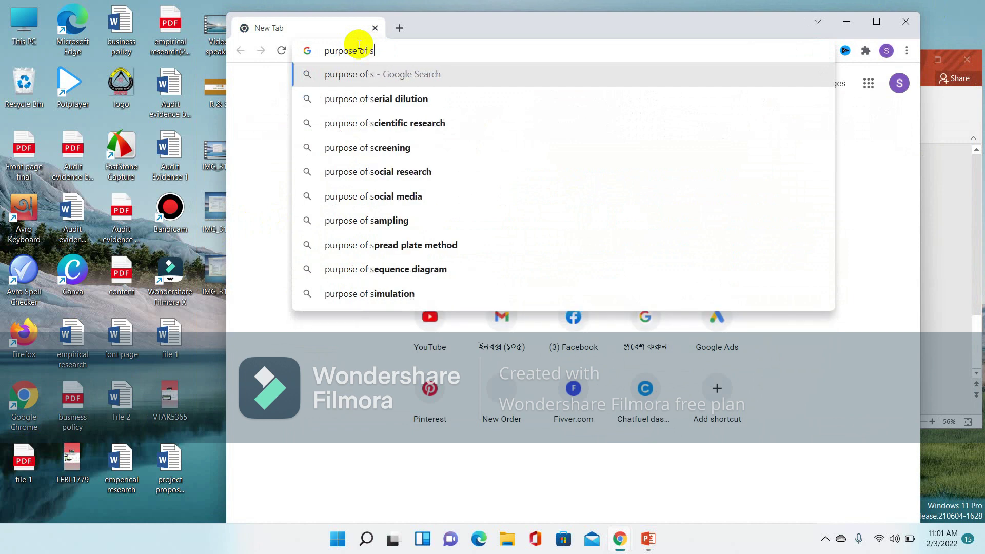
type("ocial media")
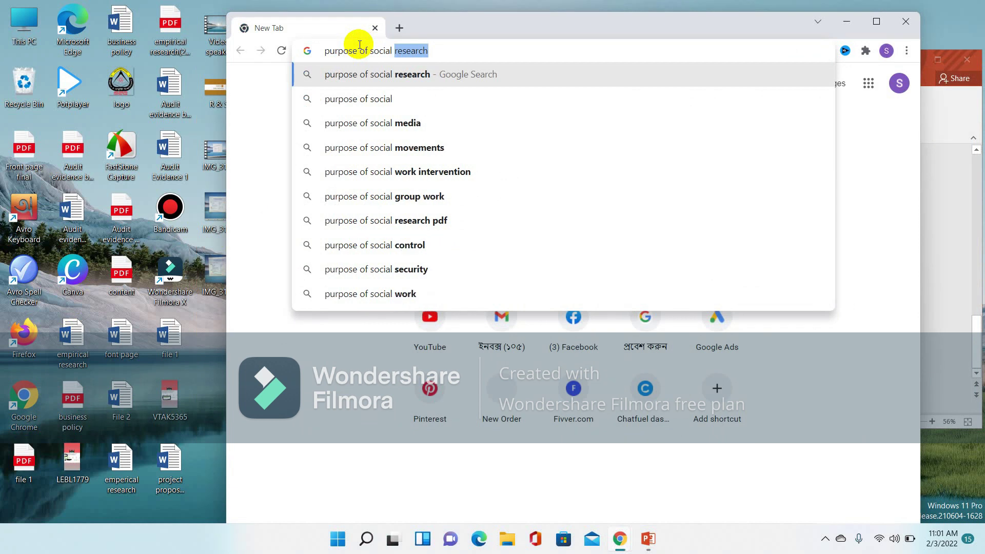
left_click(338, 123)
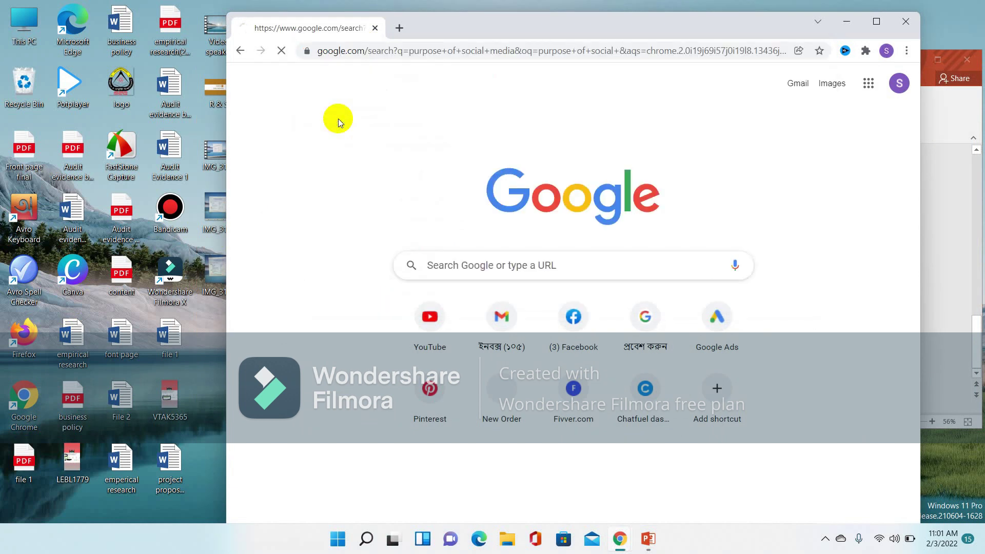
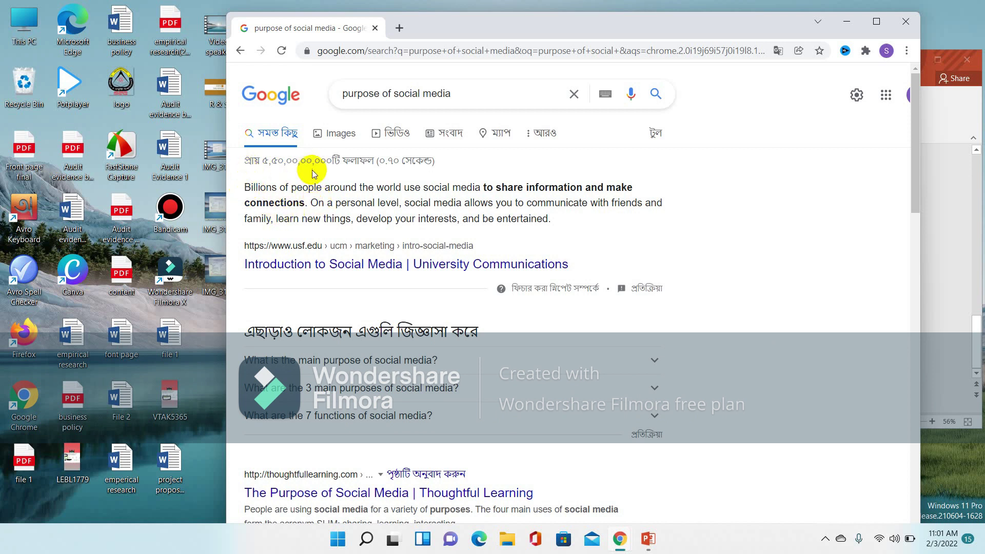
Step: Copy the featured snippet paragraph on why billions of people use social media
left_click(332, 134)
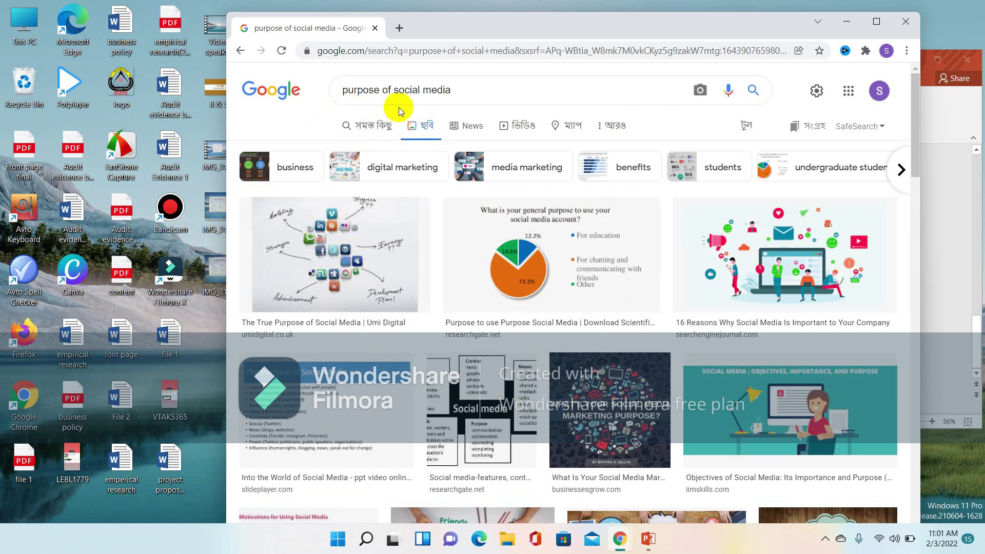
left_click(373, 125)
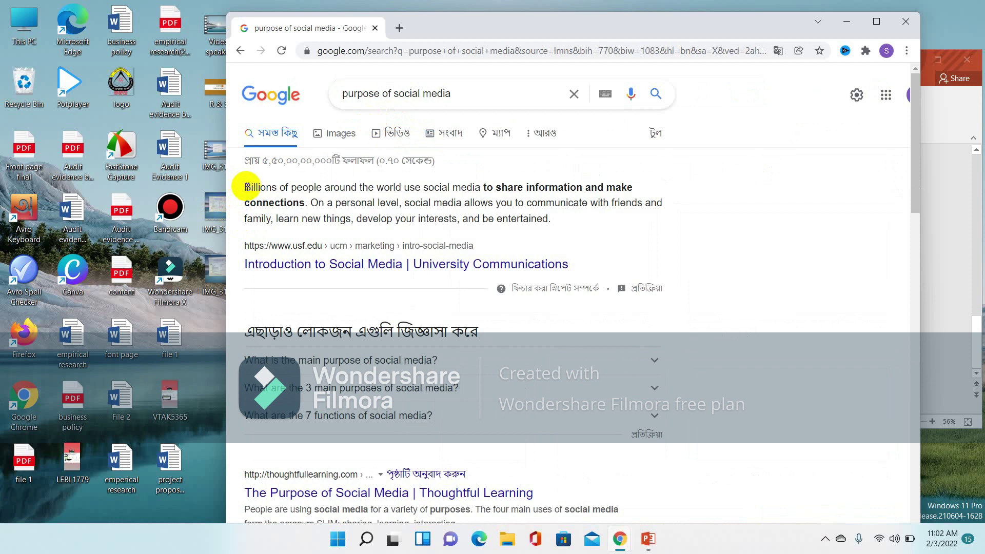
double_click(247, 186)
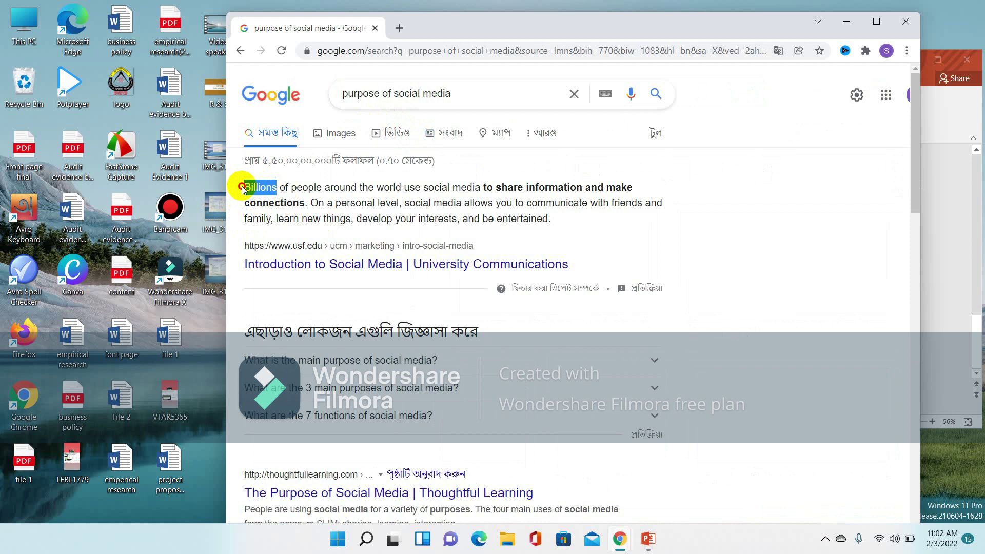
left_click(243, 188)
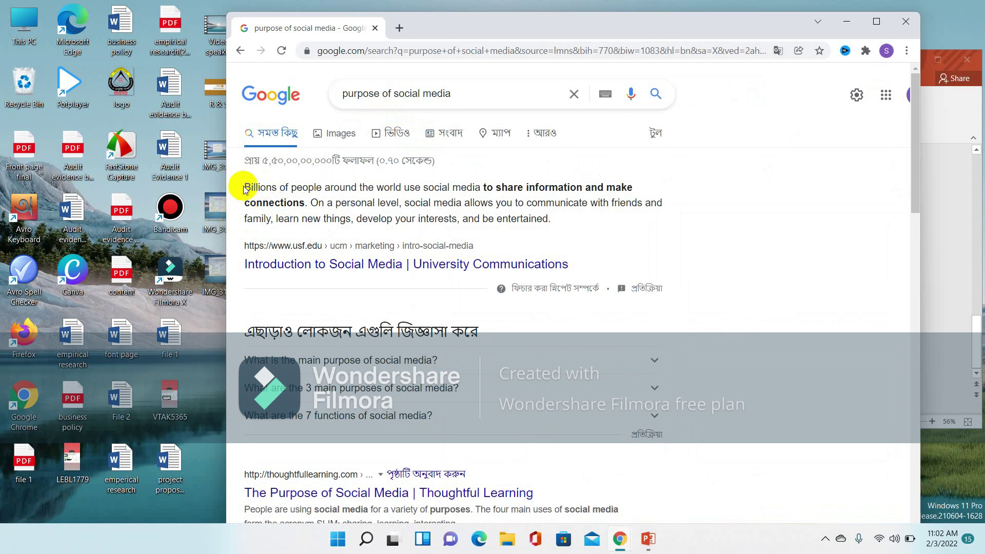
double_click(247, 187)
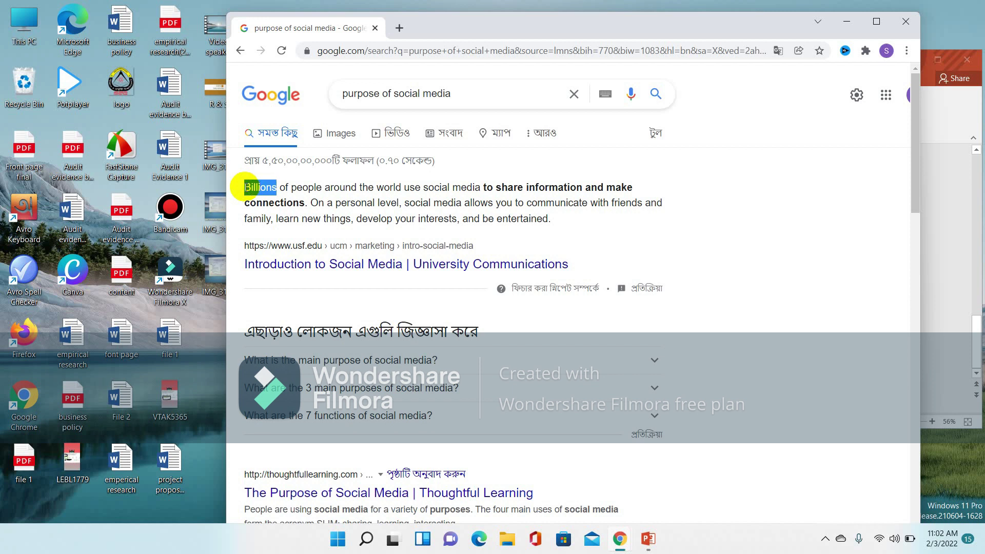
left_click(245, 187)
triple_click(247, 186)
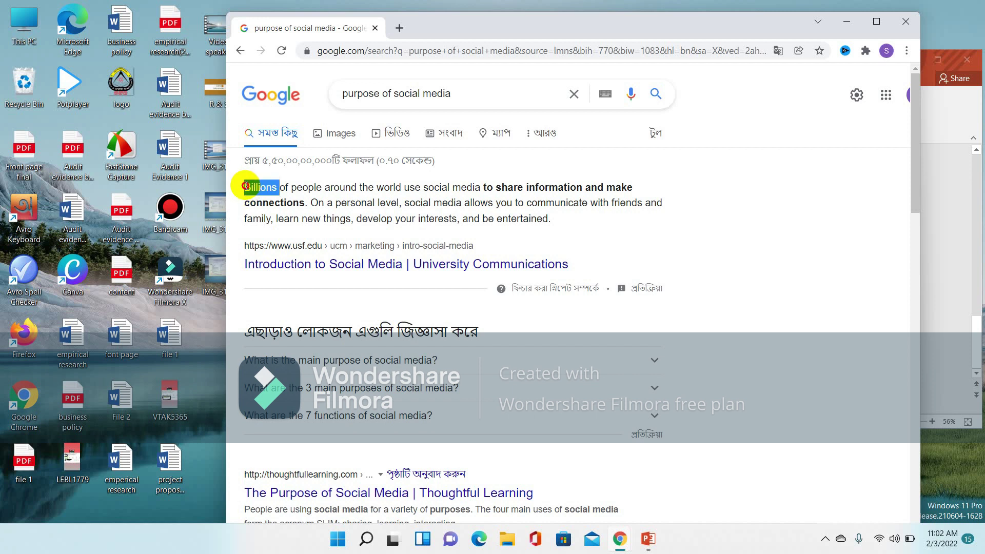
right_click(279, 190)
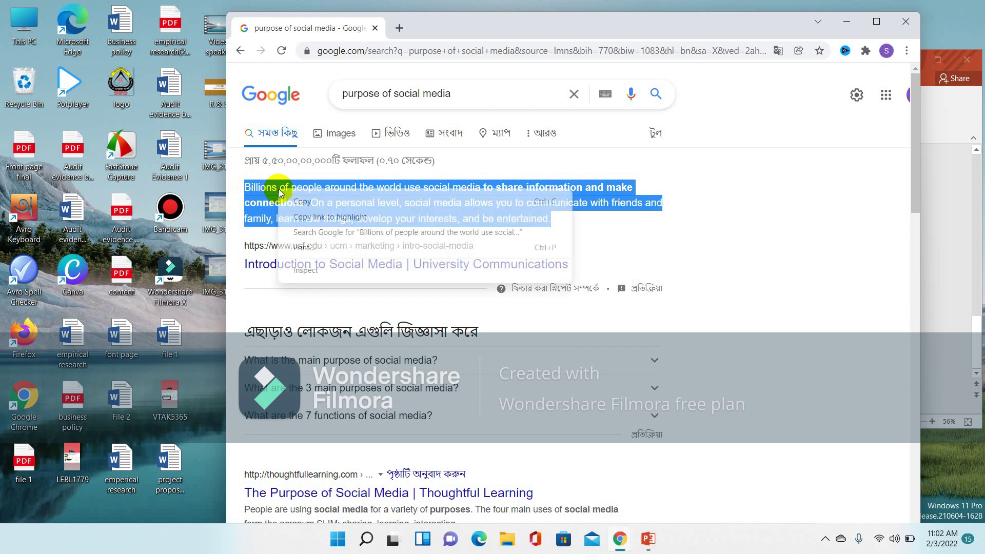
left_click(309, 201)
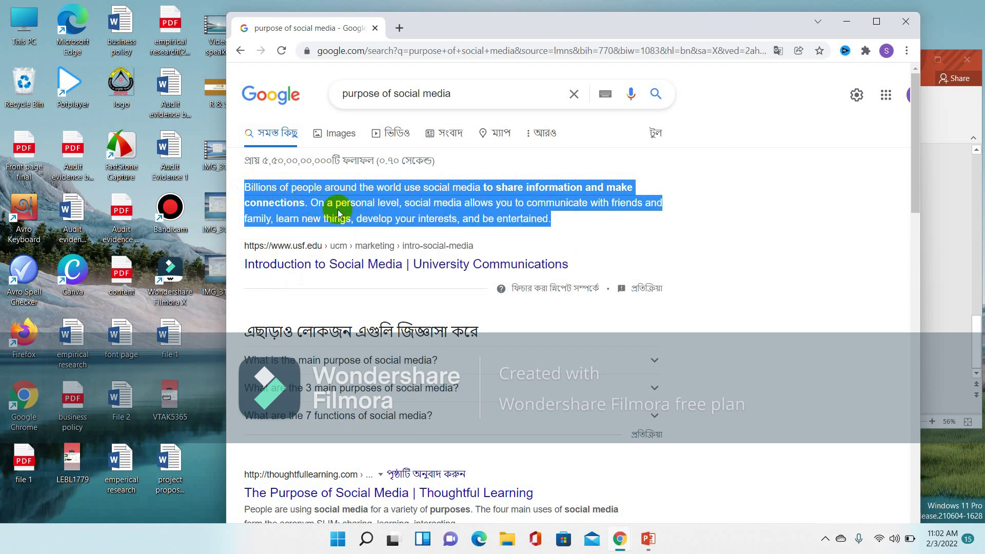
Step: Paste the copied social media paragraph into slide 4's body placeholder
left_click(643, 537)
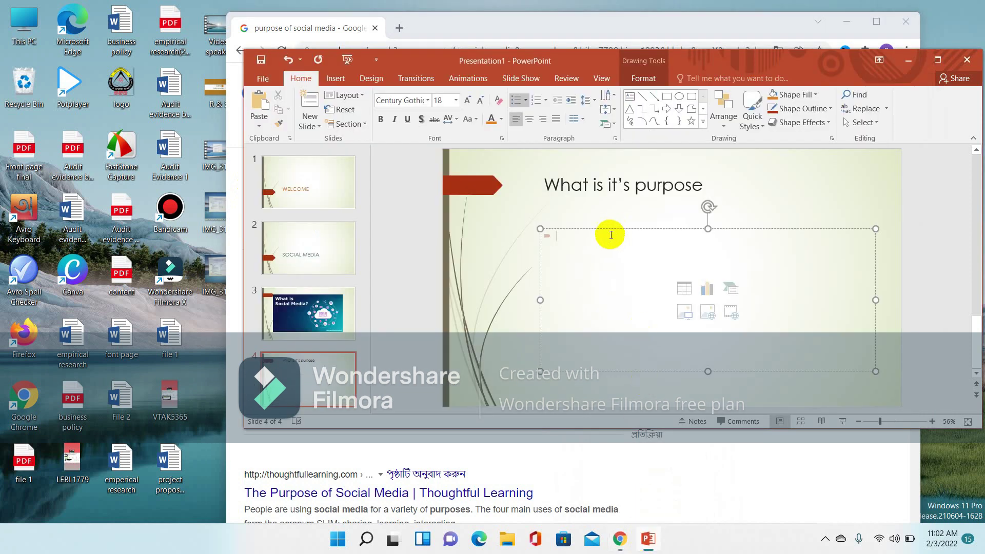
left_click(592, 260)
left_click(577, 250)
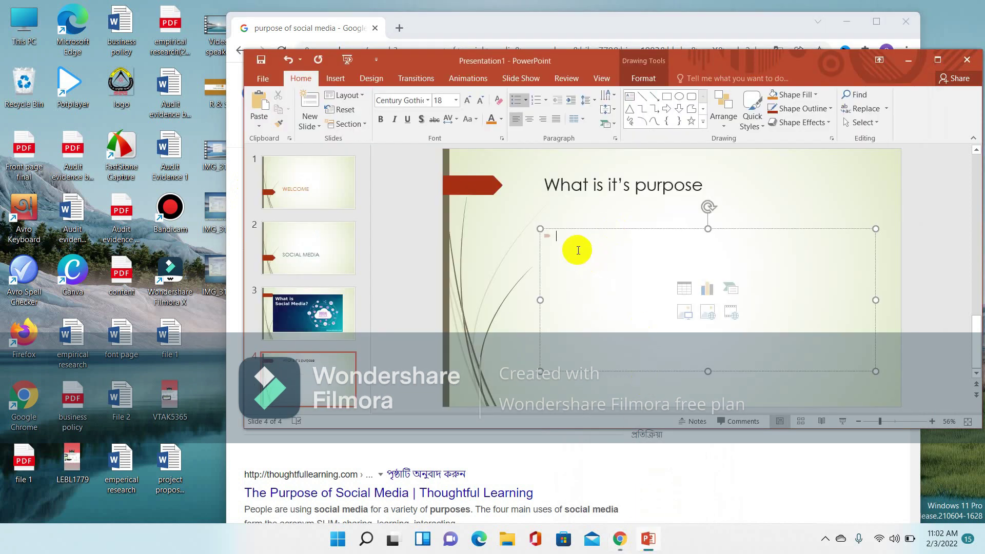
right_click(578, 252)
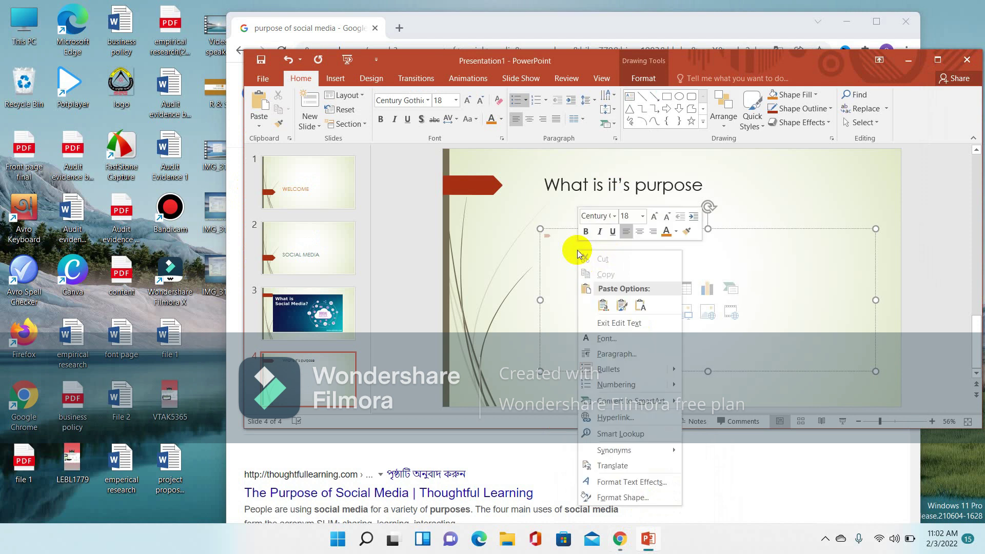
left_click(604, 306)
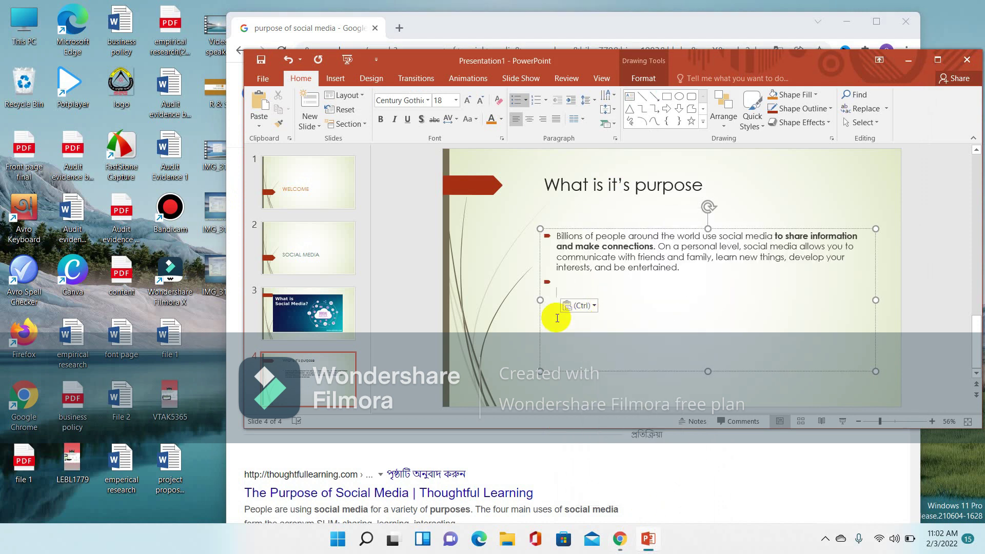
Step: Unbold 'to share information and make connections' and select the whole pasted paragraph
left_click(777, 235)
key("ctrl+b")
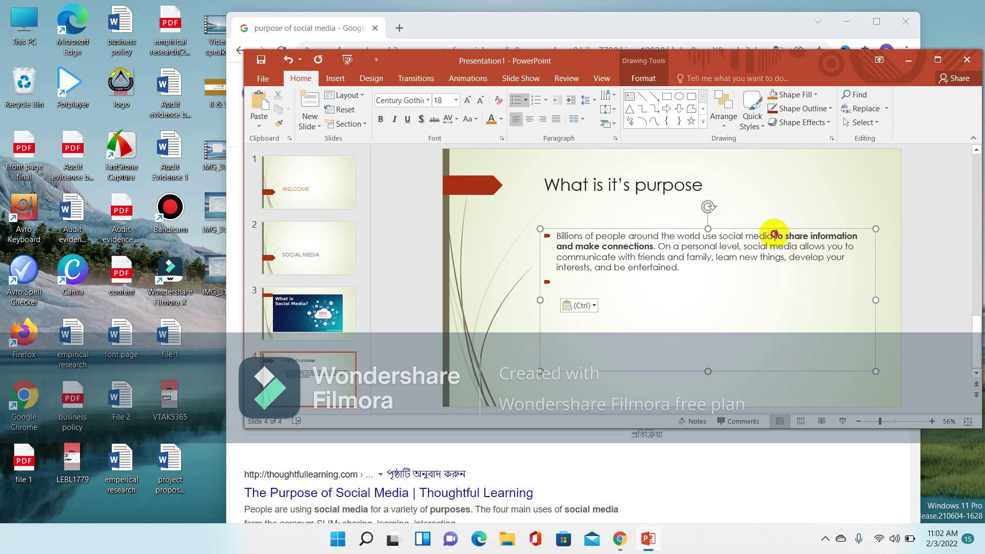
left_click_drag(774, 235, 737, 247)
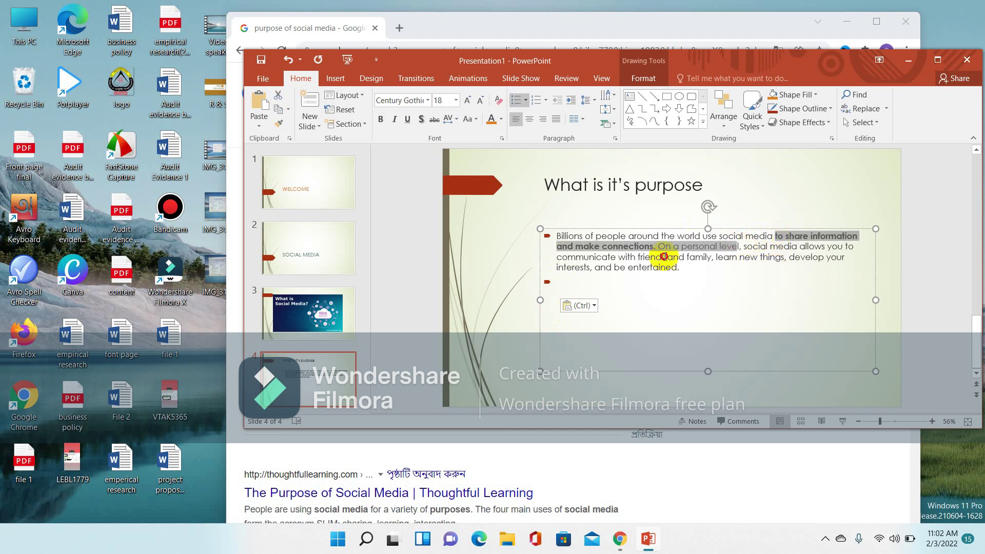
left_click_drag(663, 256, 655, 251)
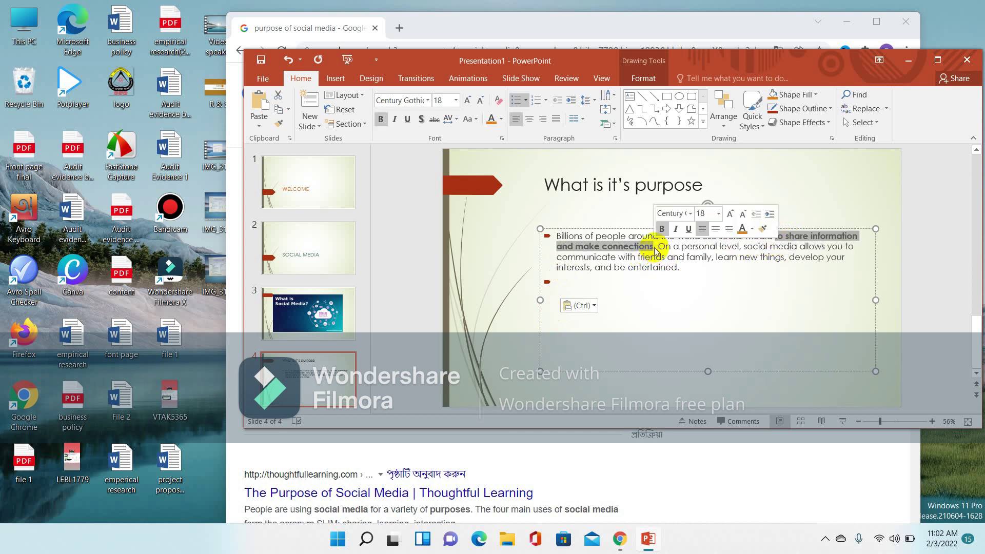
left_click(386, 123)
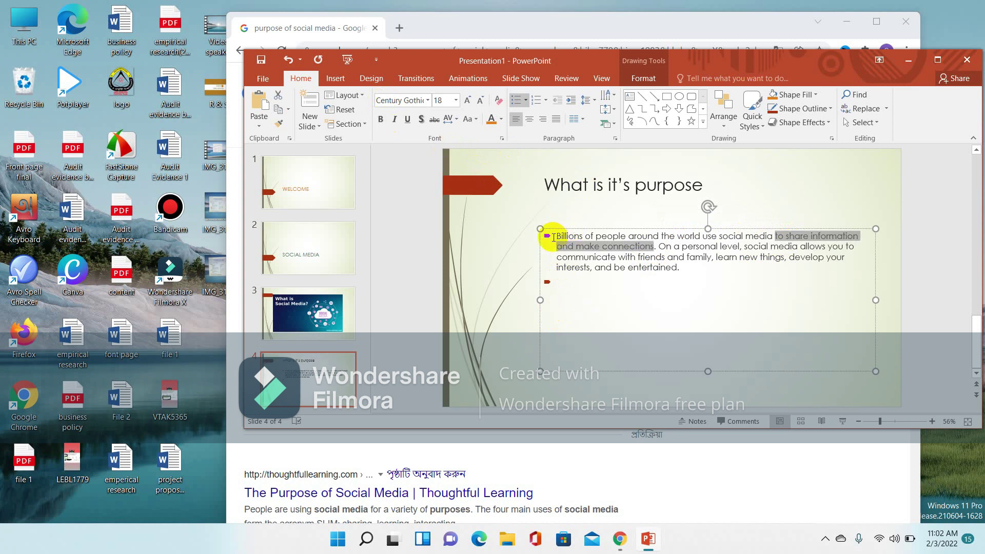
left_click(555, 237)
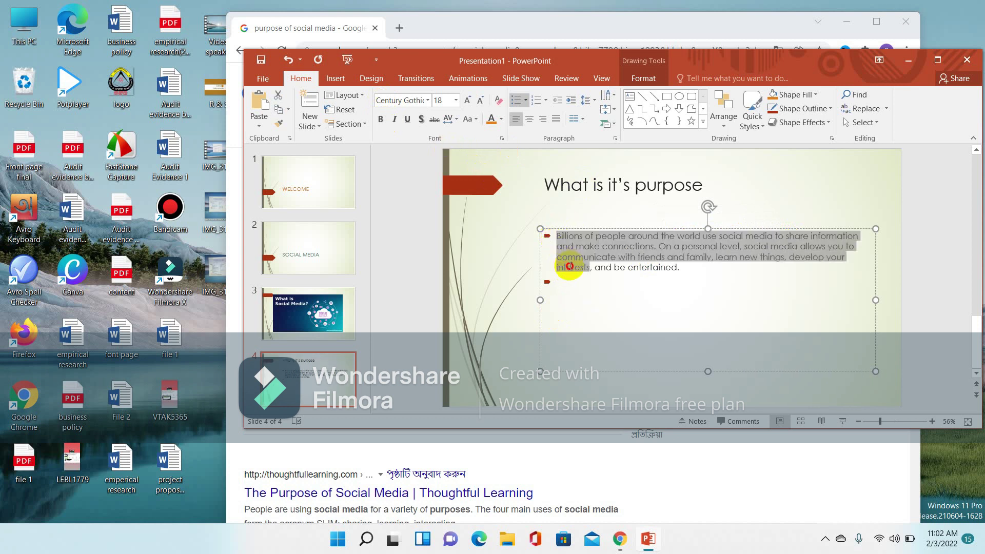
left_click_drag(554, 237, 678, 263)
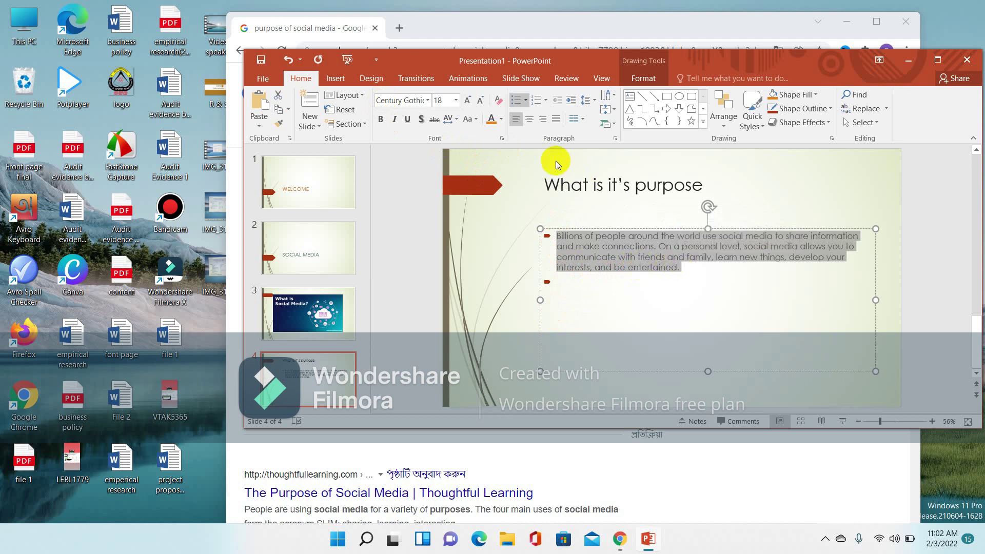
Step: Enlarge the slide 4 paragraph to 28 pt and delete the empty bullet line below it
left_click(427, 101)
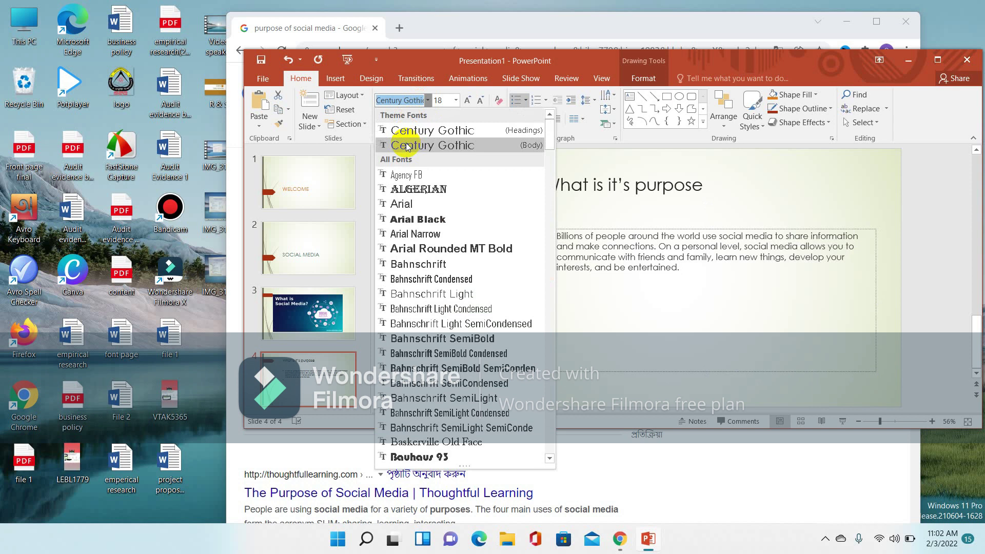
left_click(424, 100)
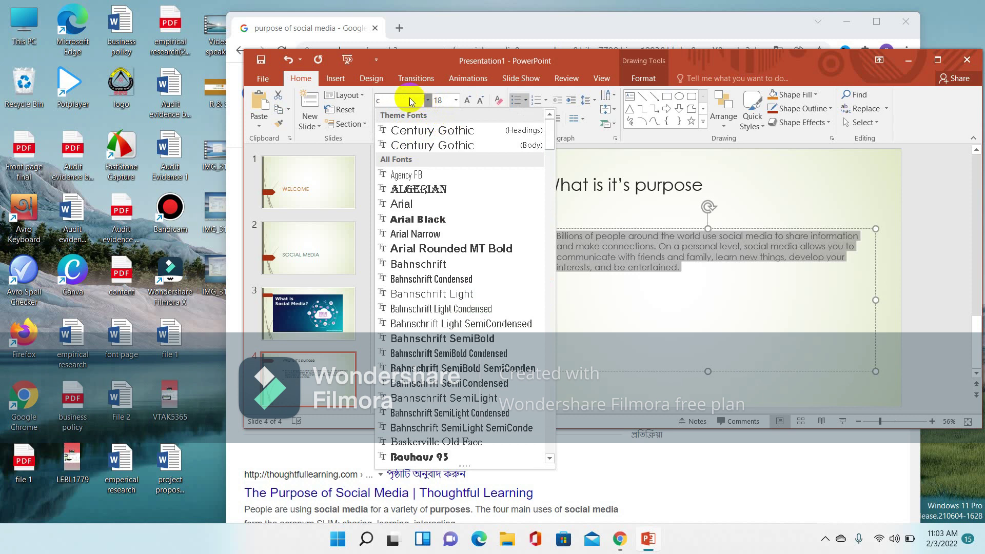
type("times")
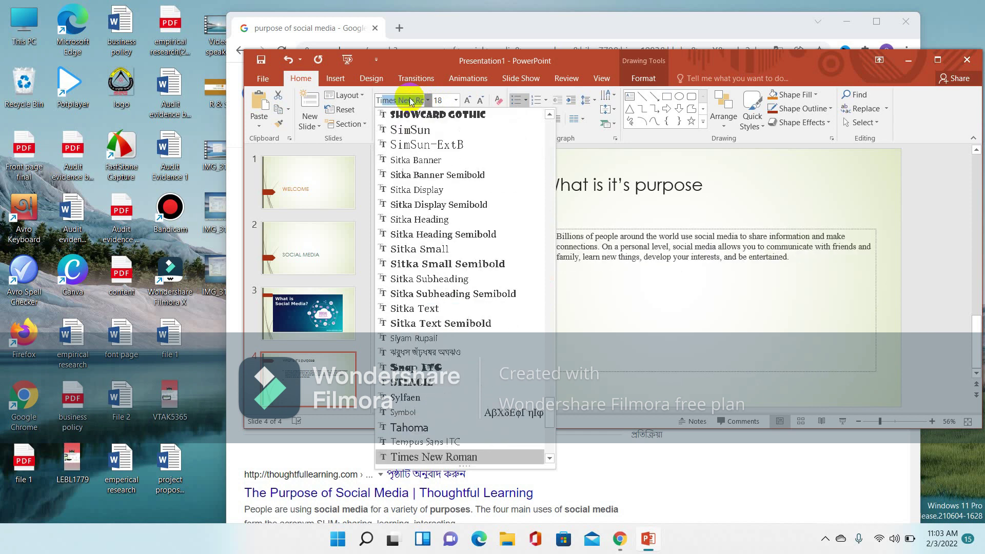
left_click(410, 101)
left_click(455, 100)
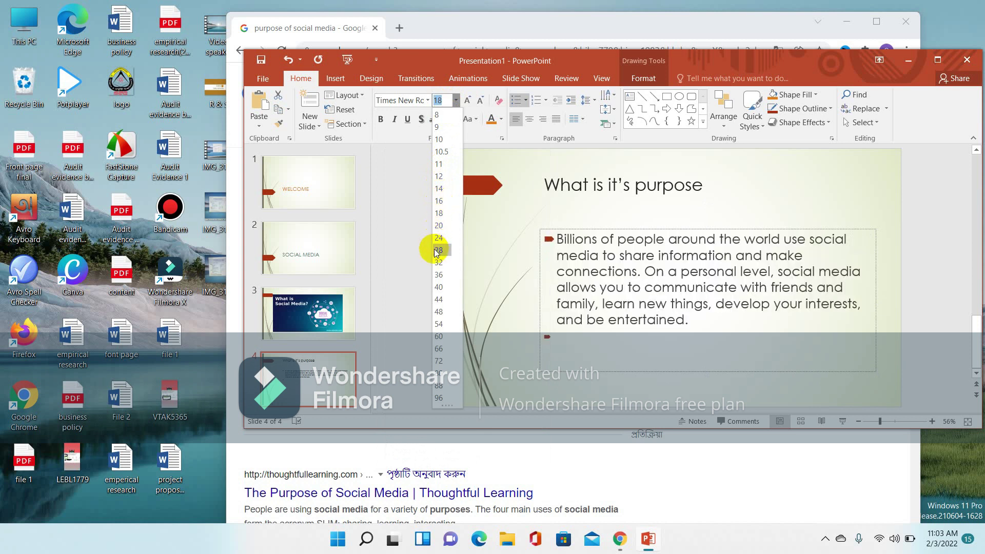
key("Escape")
key("ctrl+a")
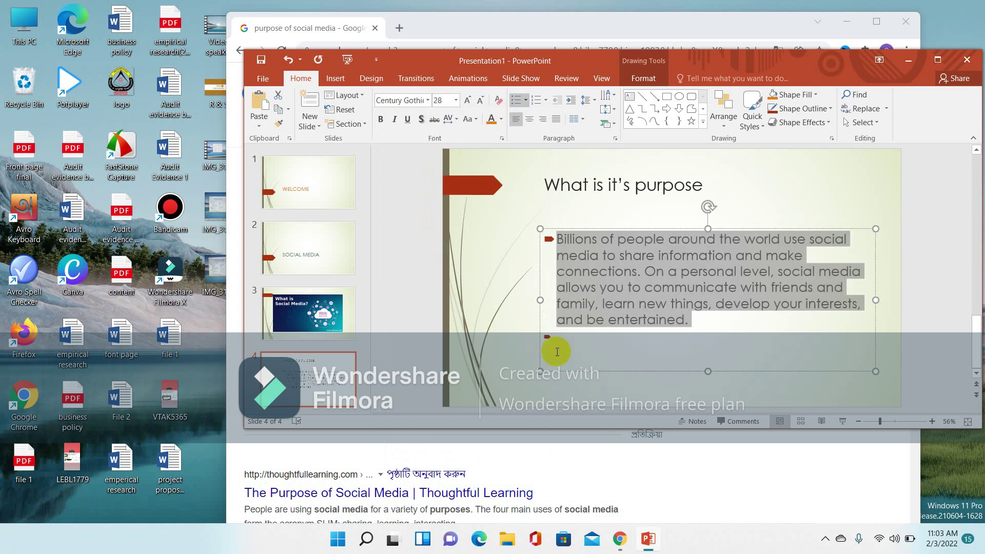
left_click(549, 340)
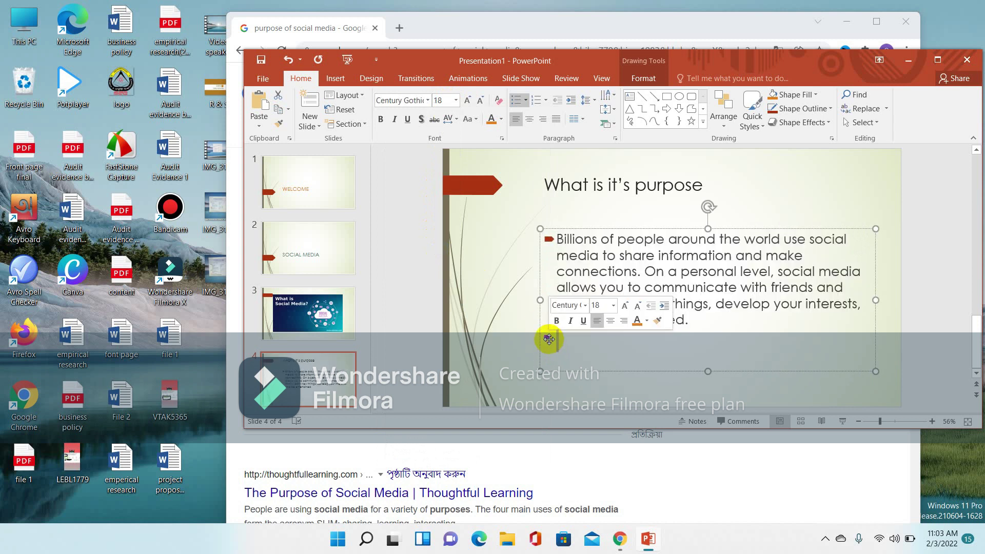
key("BackSpace")
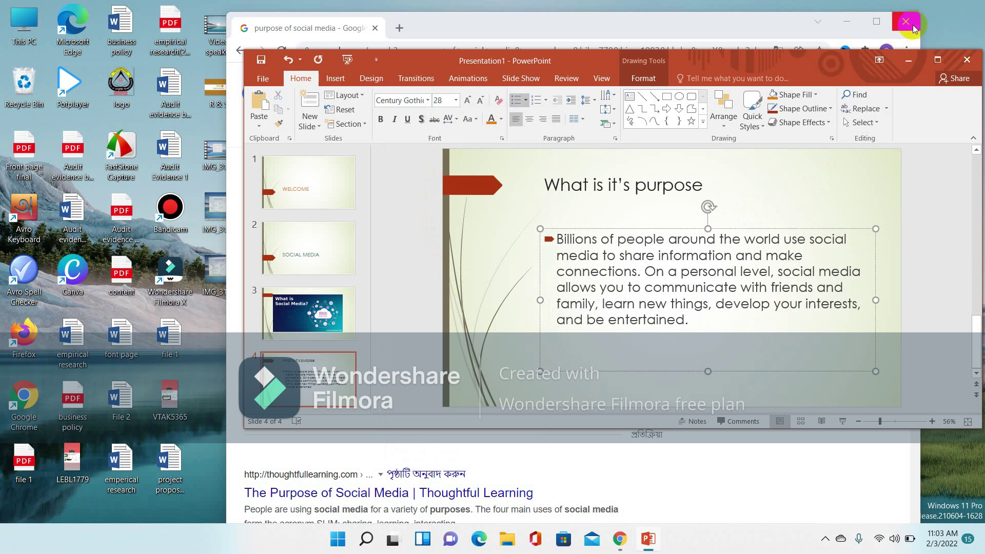
Step: Maximize PowerPoint and insert a Title and Content slide as slide 5
left_click(934, 56)
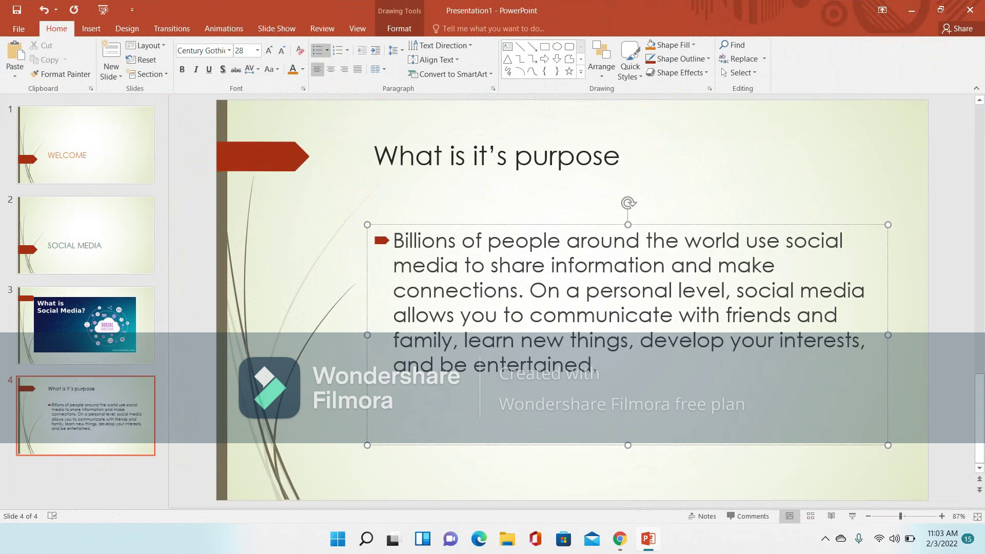
left_click(121, 78)
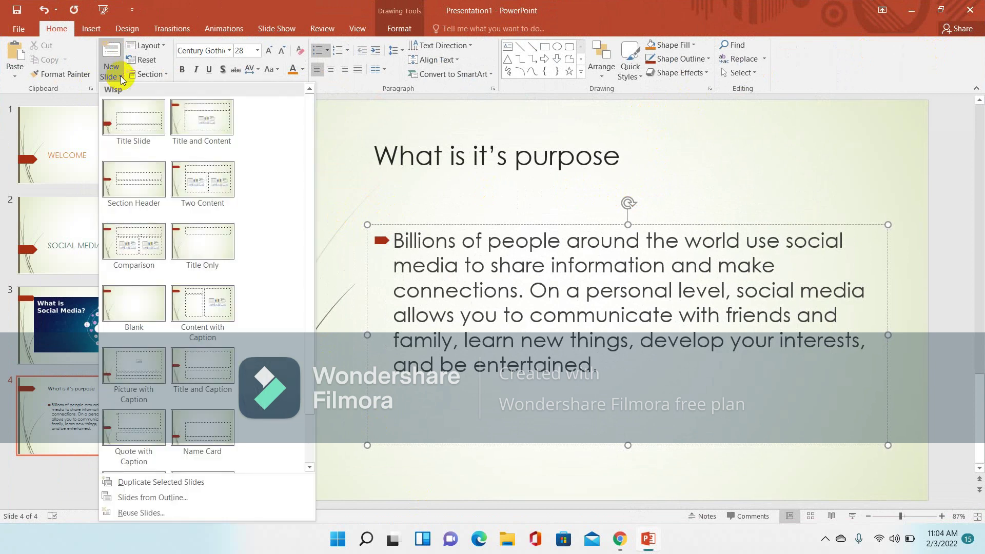
left_click(212, 121)
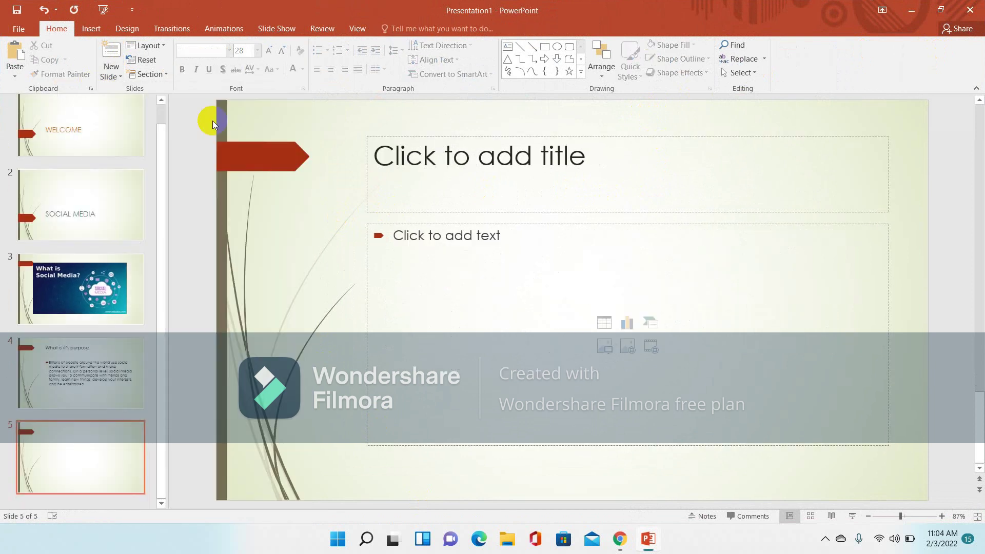
Step: Title slide 5 'Social media VS Mass media' and place the cursor in its body placeholder
left_click(481, 184)
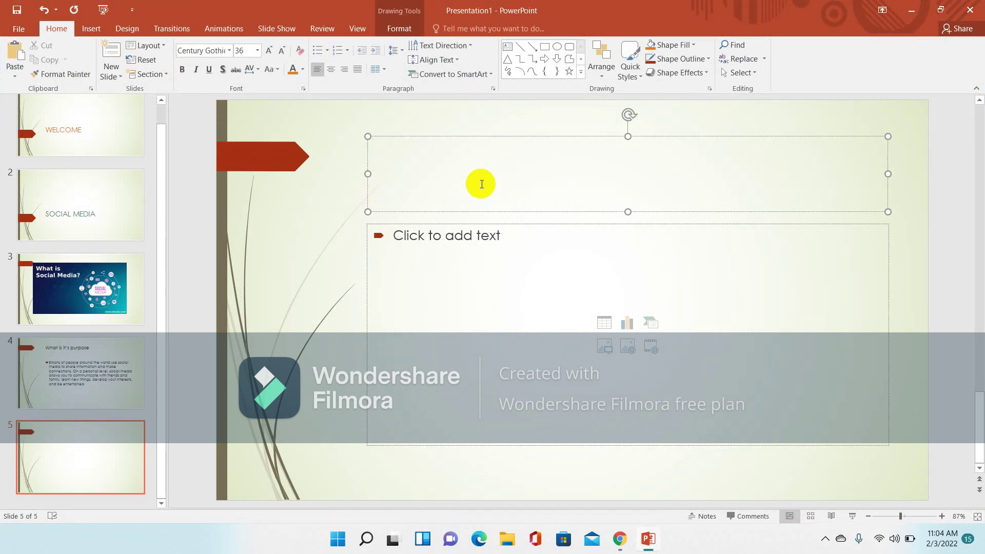
type("Social media ")
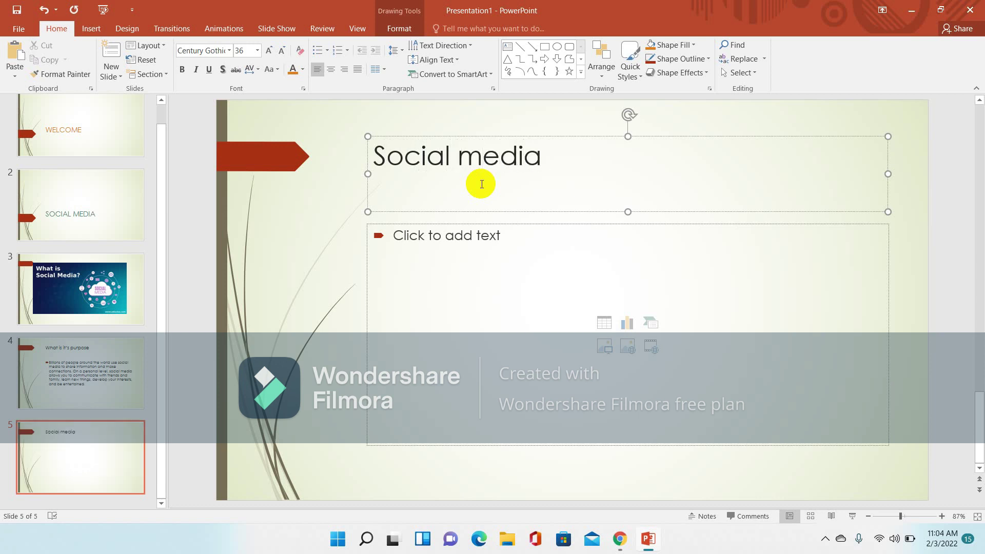
type("VS")
type(" m")
key("BackSpace")
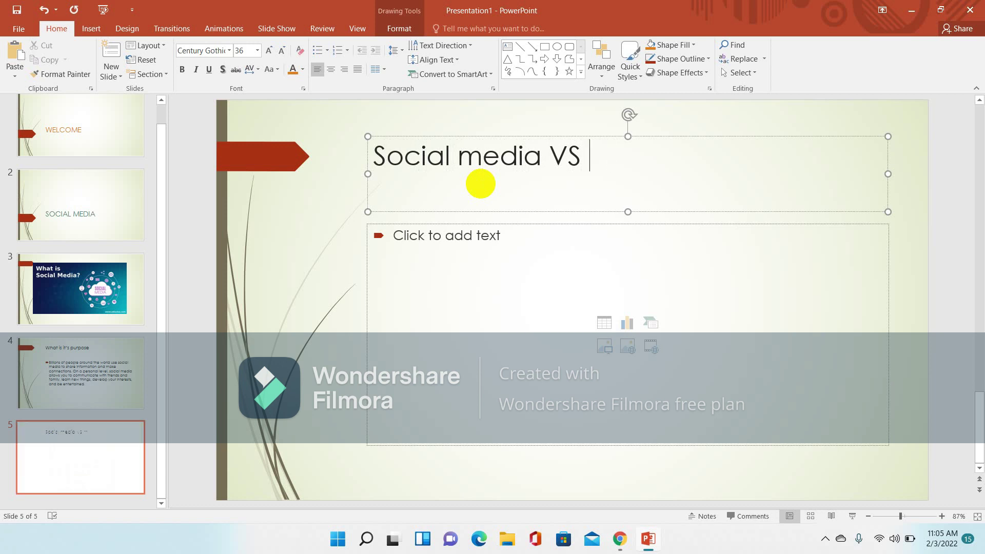
type("Mass ")
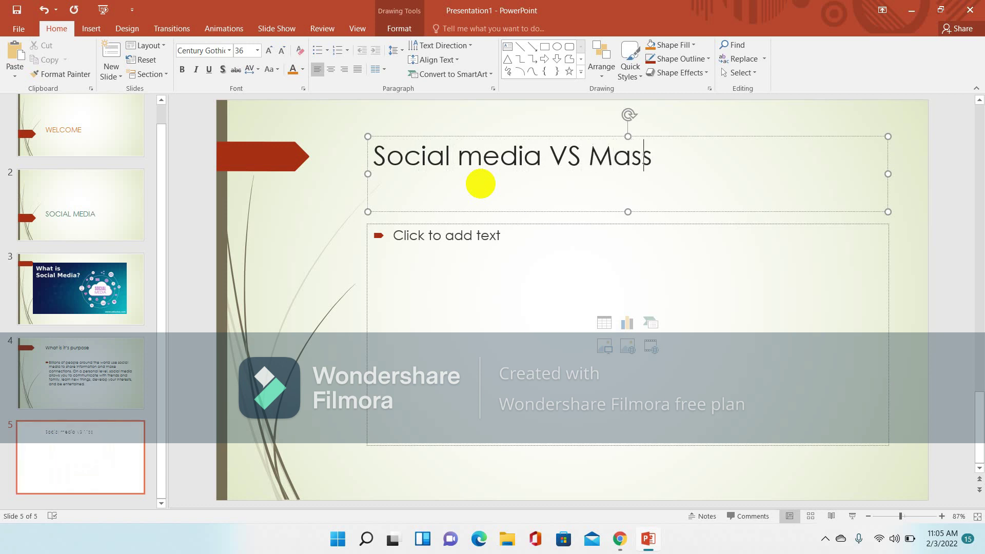
type("media")
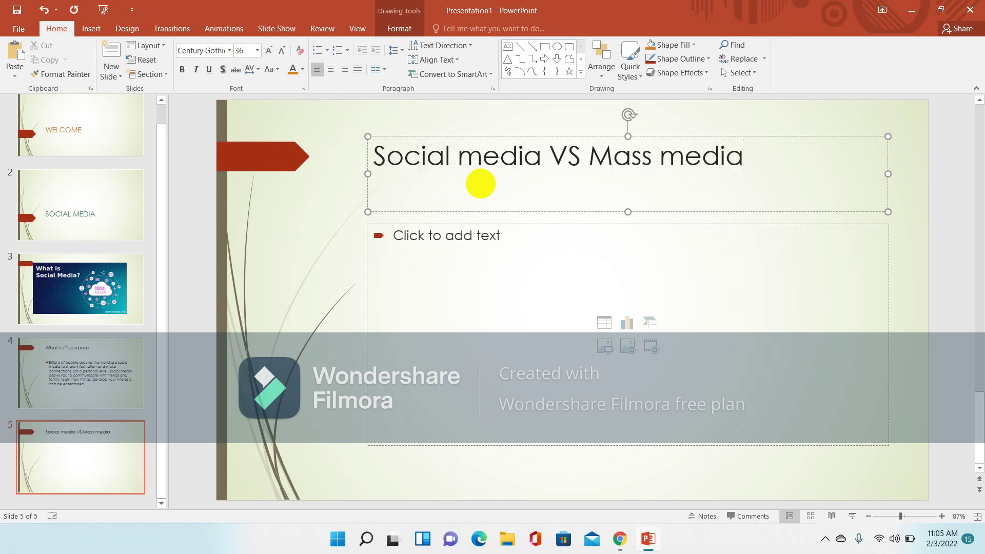
left_click(472, 243)
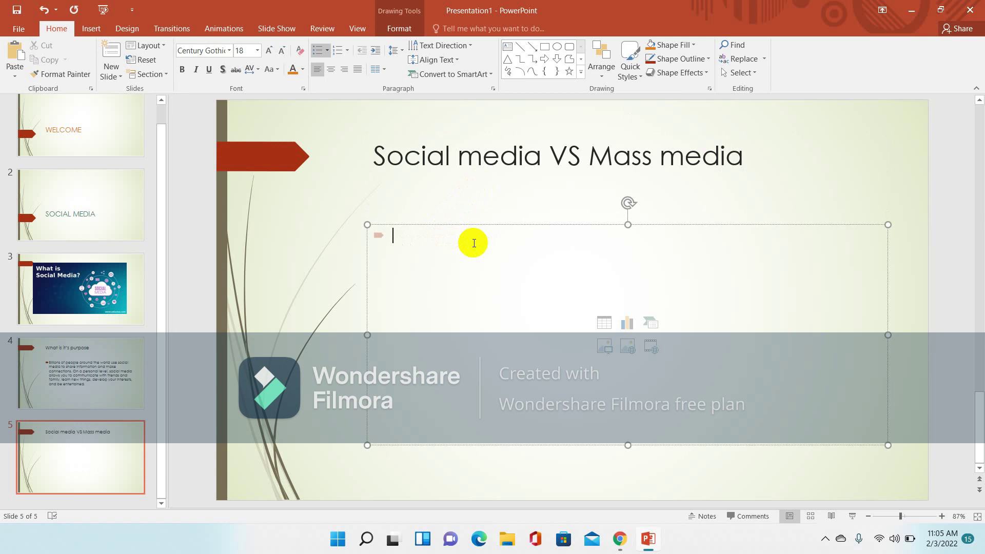
Step: Close the SlideShare and Google Search Chrome windows, leaving PowerPoint in a restored window
left_click(940, 10)
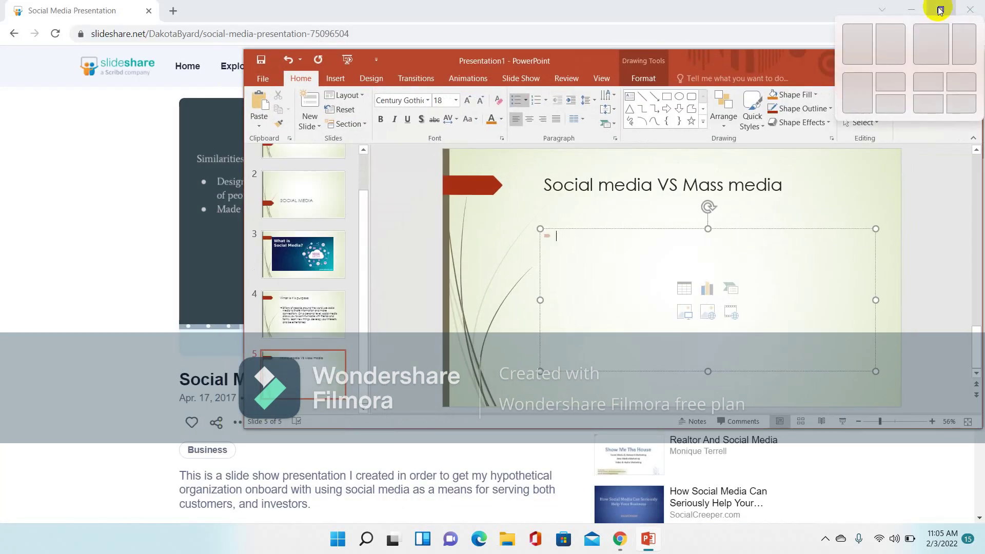
left_click(940, 9)
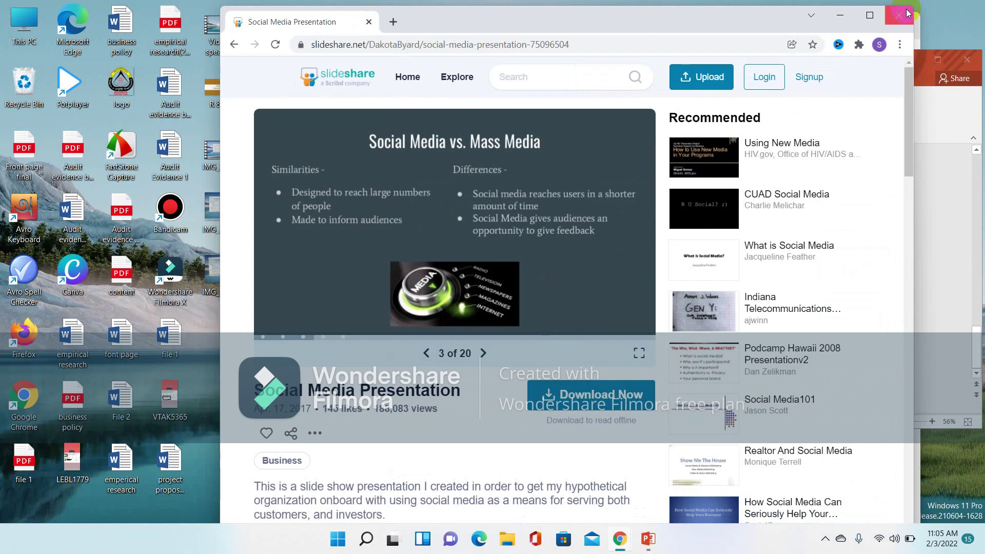
left_click(903, 14)
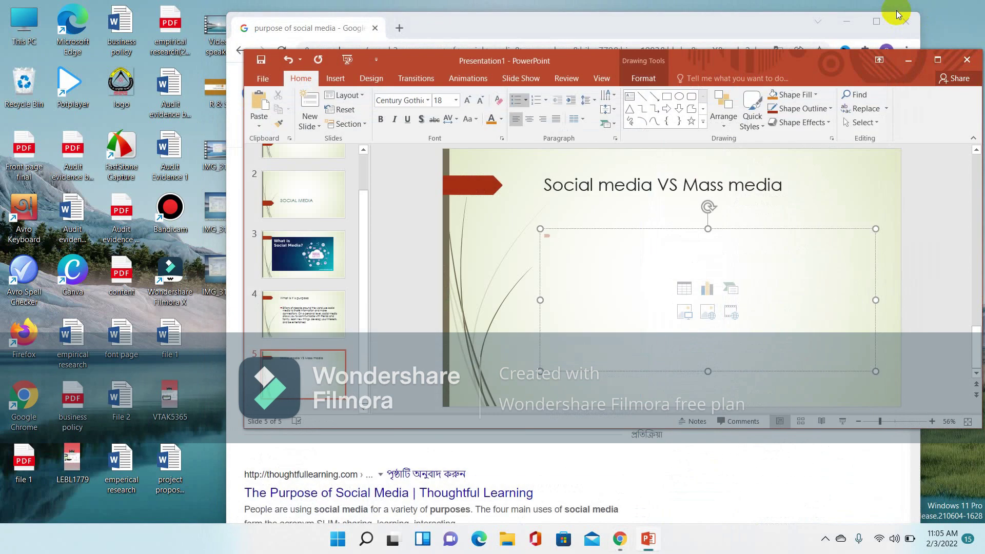
left_click(907, 16)
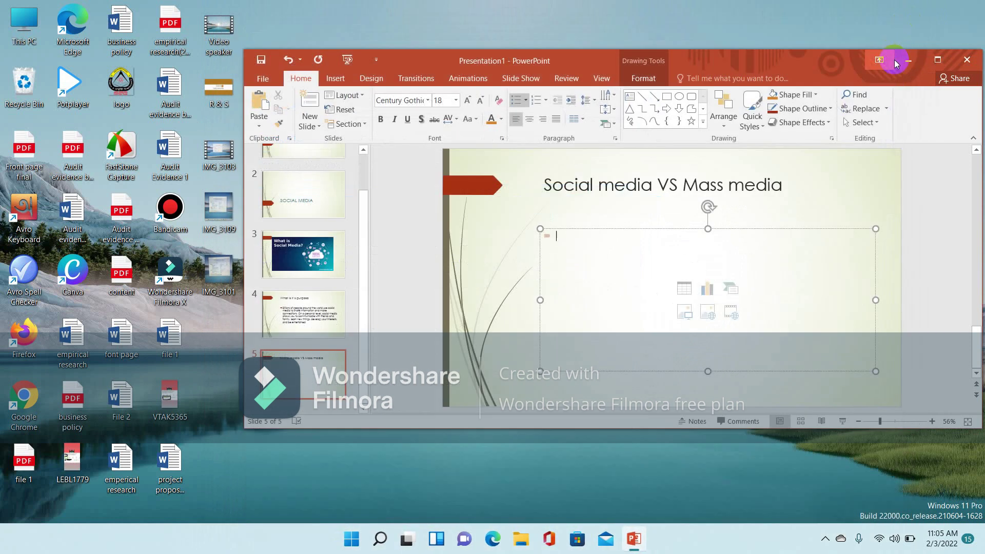
left_click(931, 60)
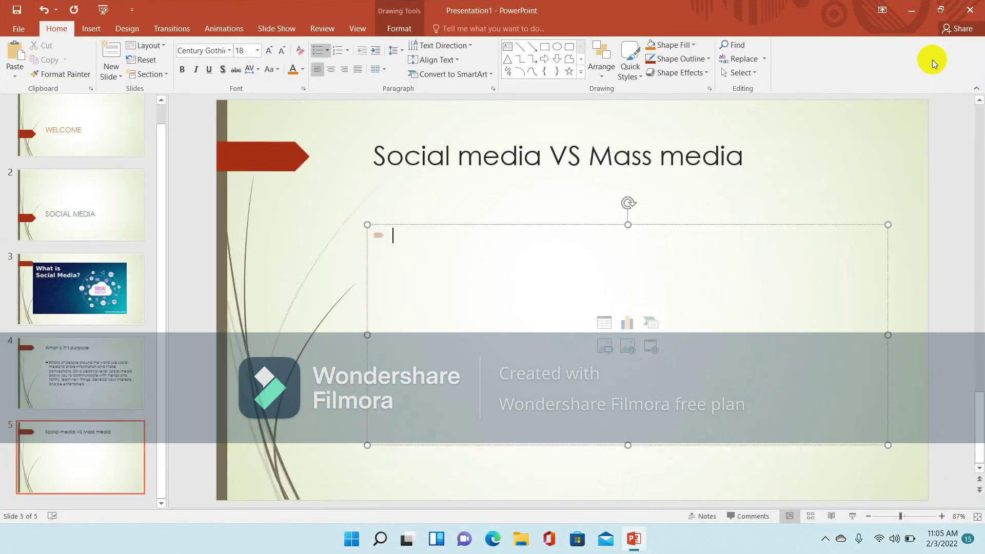
left_click(941, 10)
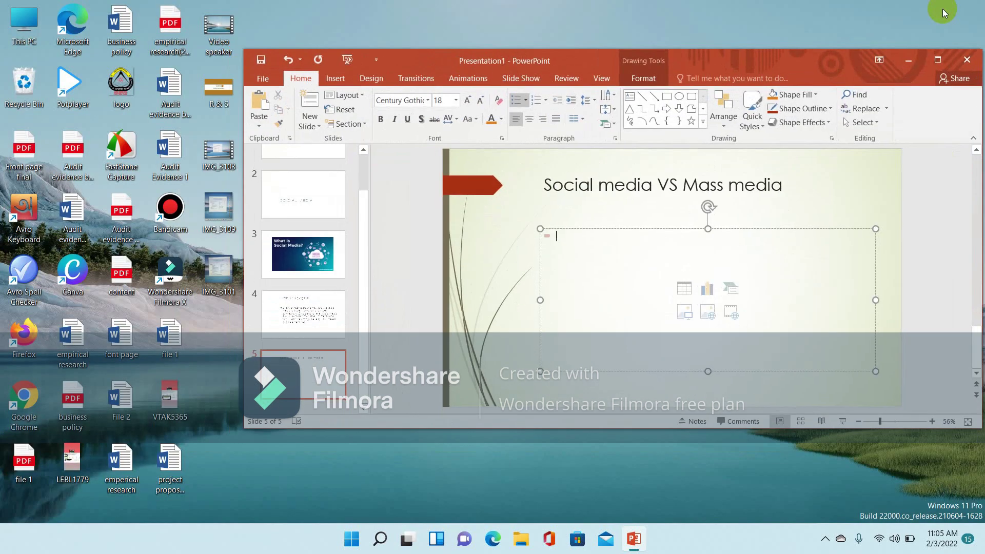
Step: Launch Chrome from the desktop and enter 'social media vs mass media' as a search
left_click(30, 396)
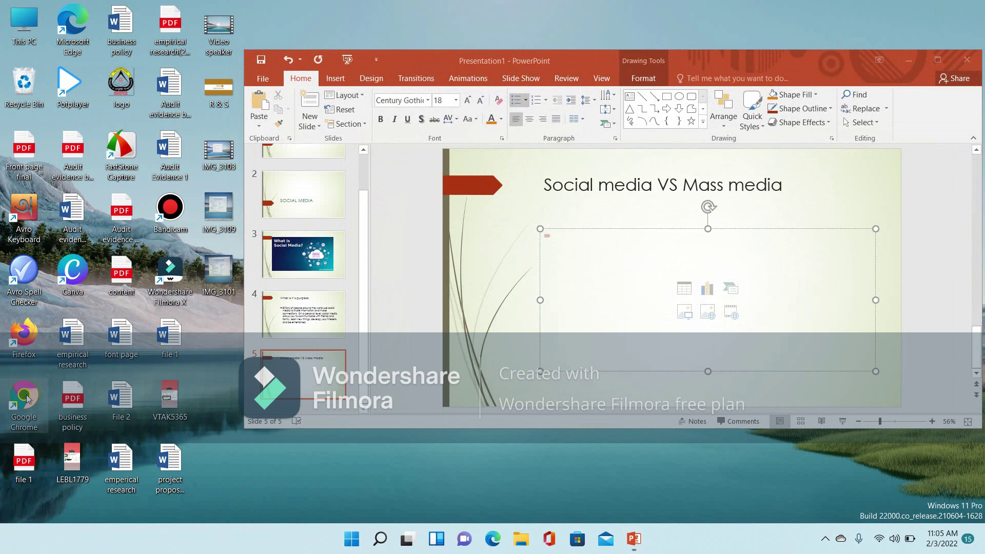
double_click(28, 399)
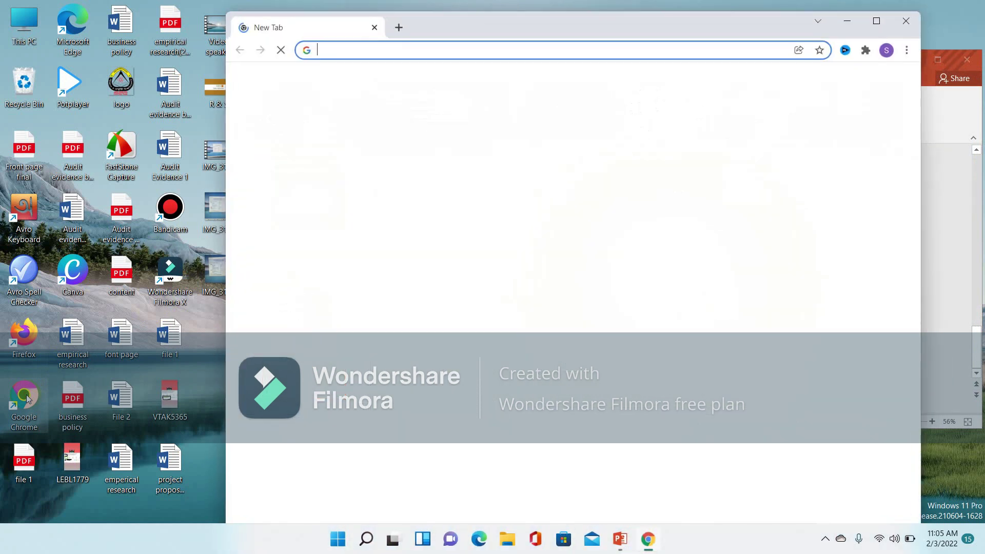
left_click(377, 48)
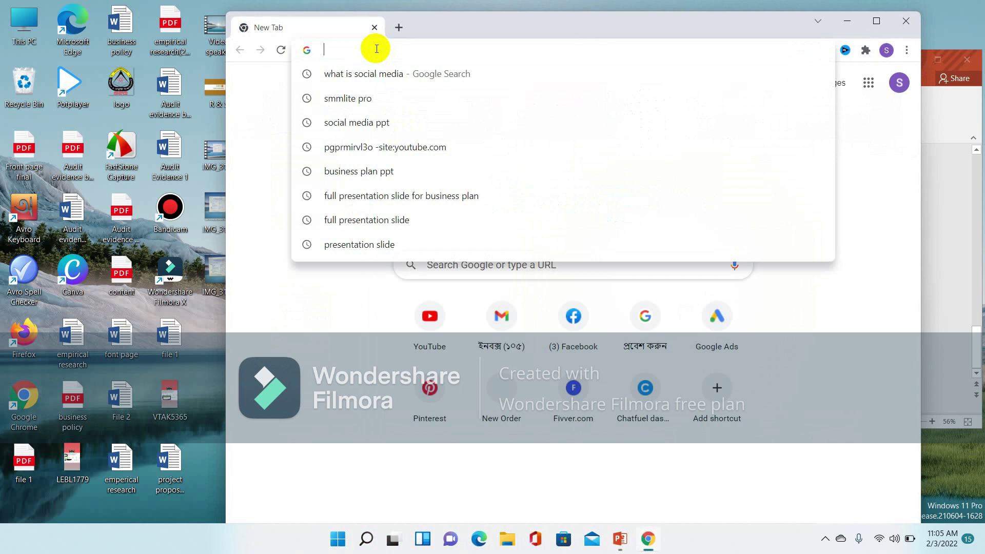
type("social ")
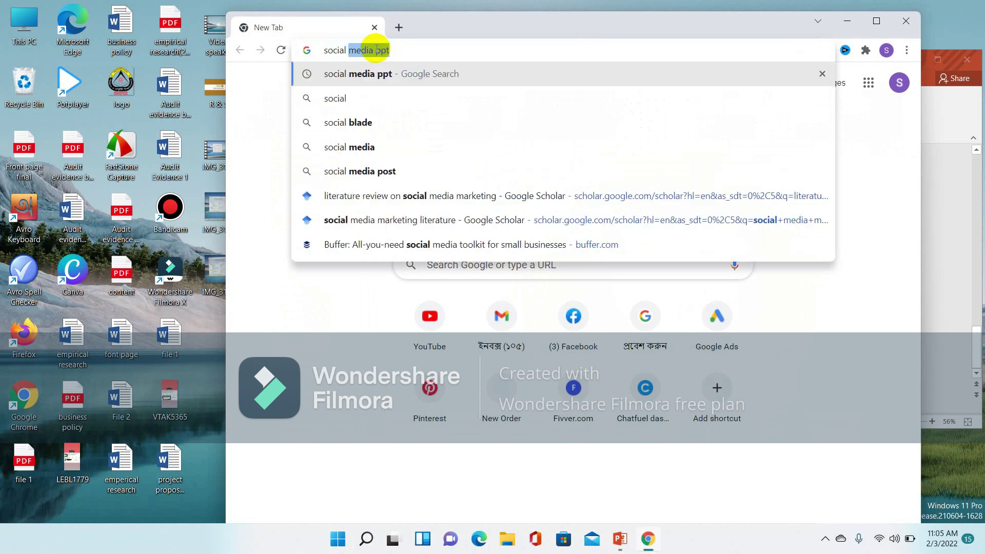
type("media")
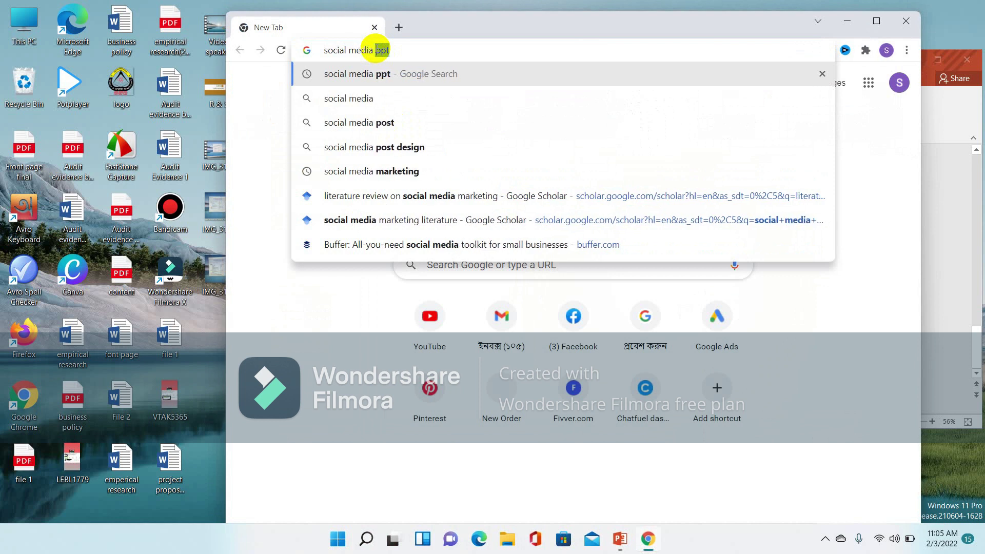
type(" vs ")
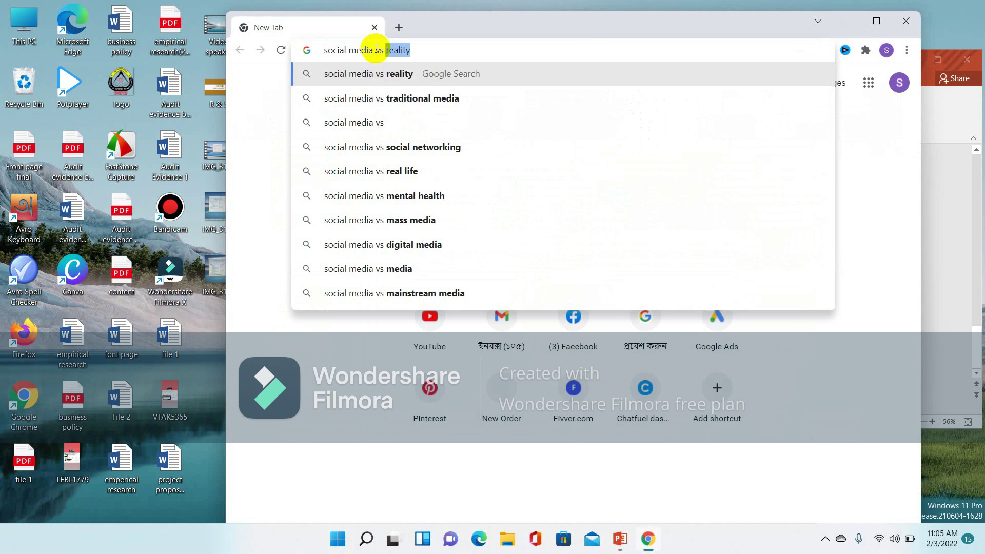
type("mass")
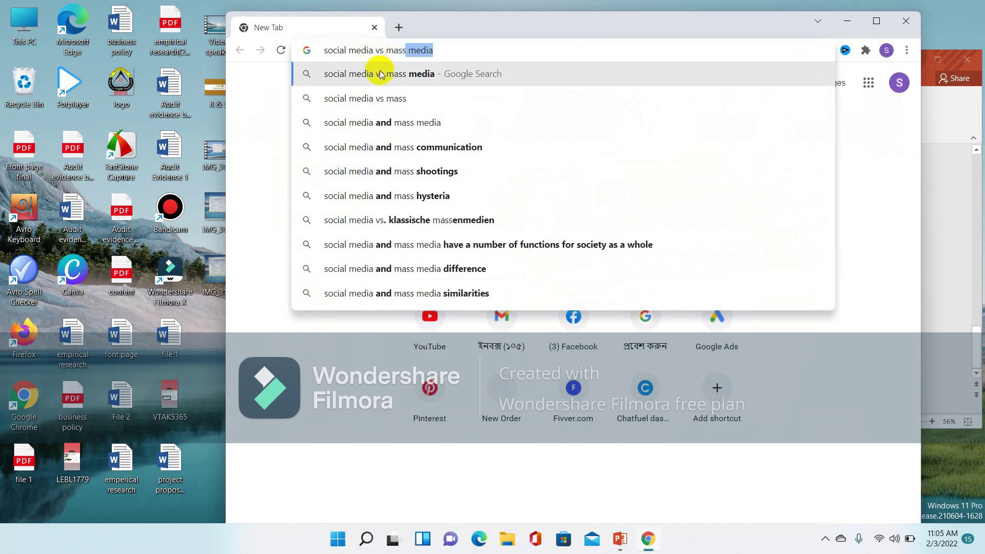
left_click(380, 73)
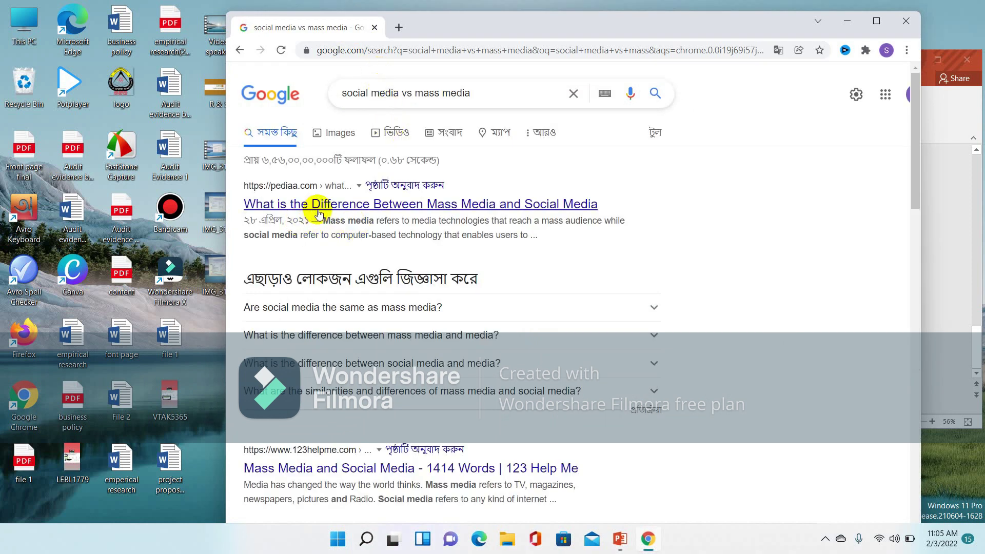
Step: Browse the Google Images results for 'social media vs mass media'
left_click(344, 136)
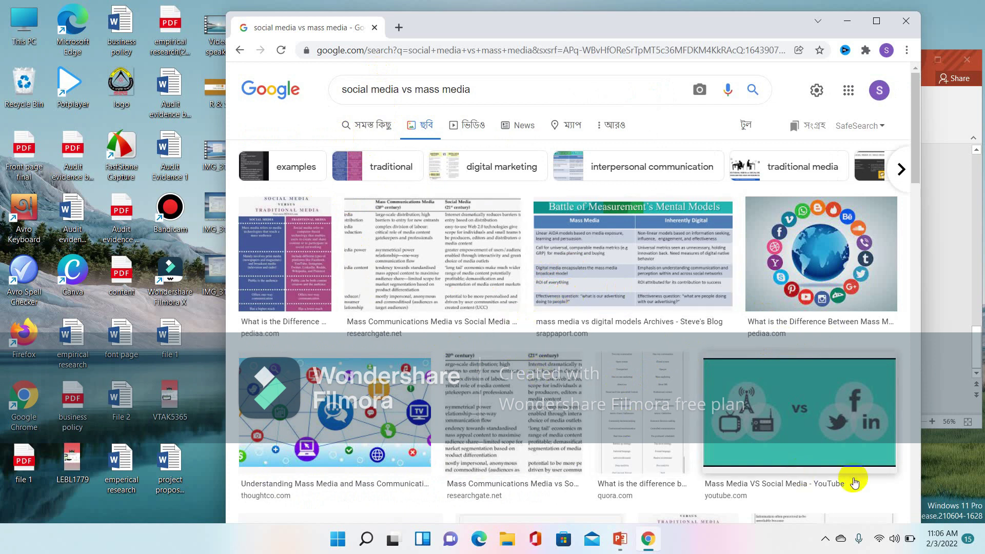
left_click(916, 513)
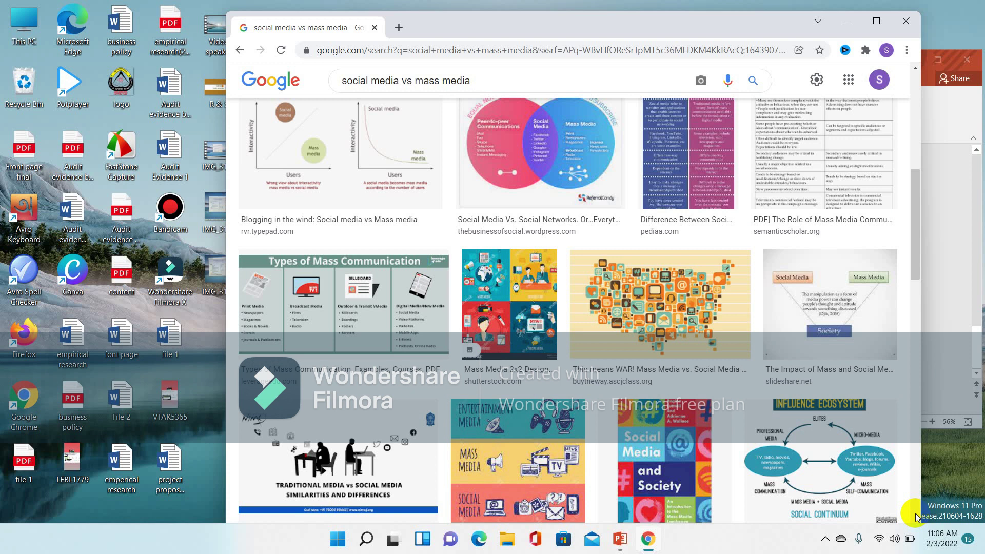
left_click(915, 512)
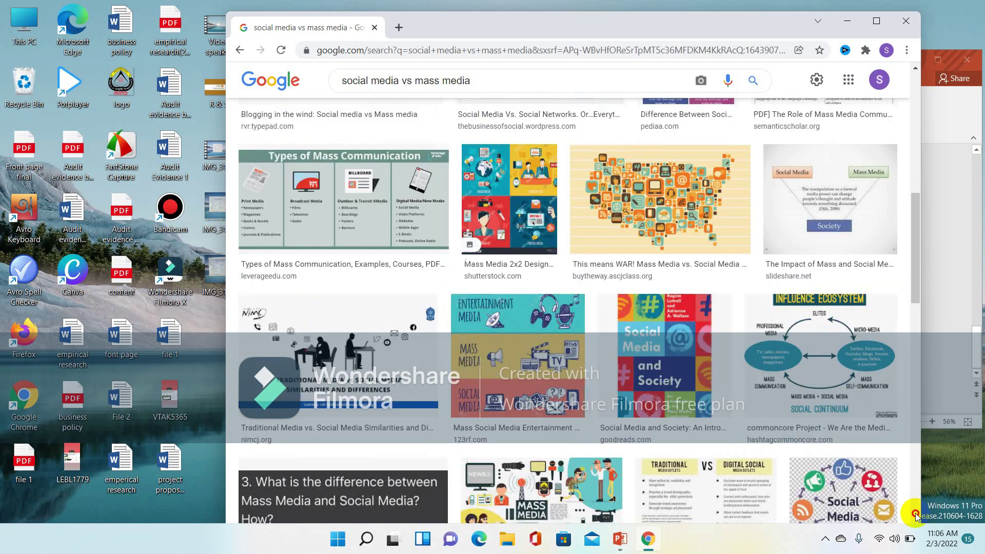
left_click(915, 513)
left_click(915, 512)
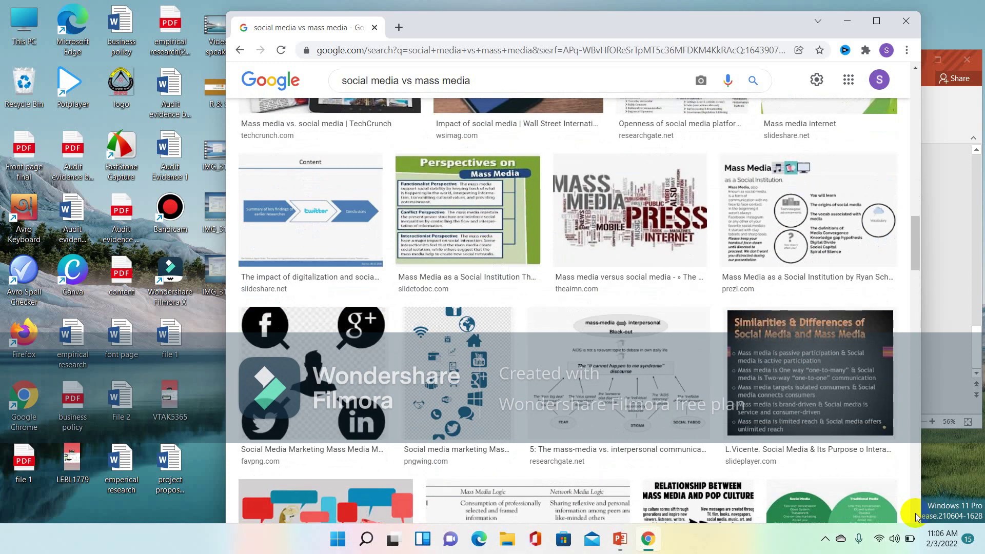
left_click(915, 513)
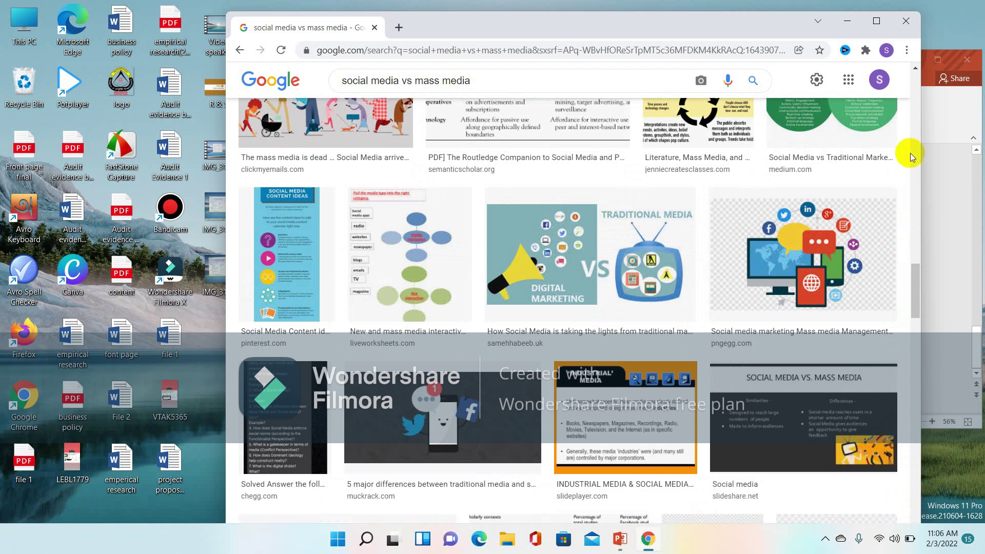
left_click(915, 66)
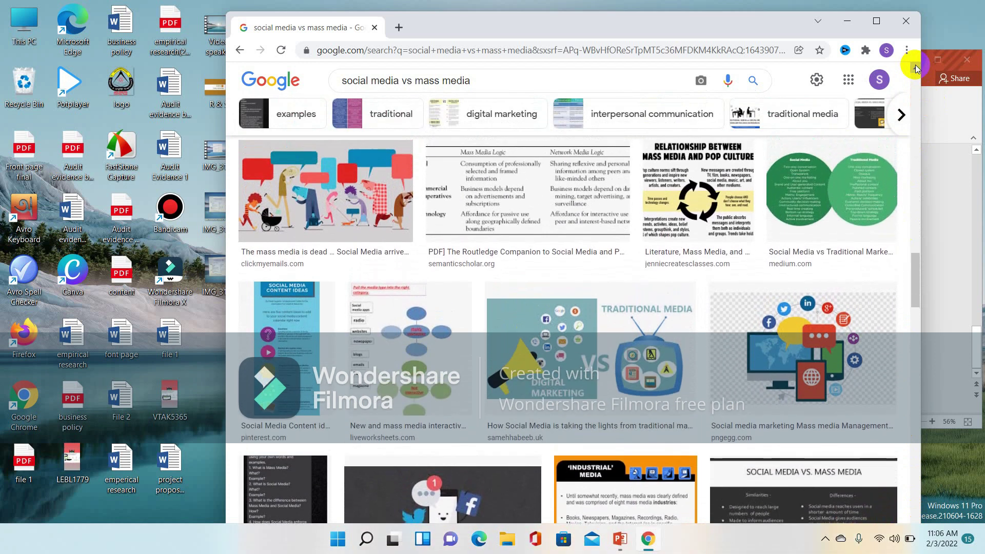
left_click(915, 65)
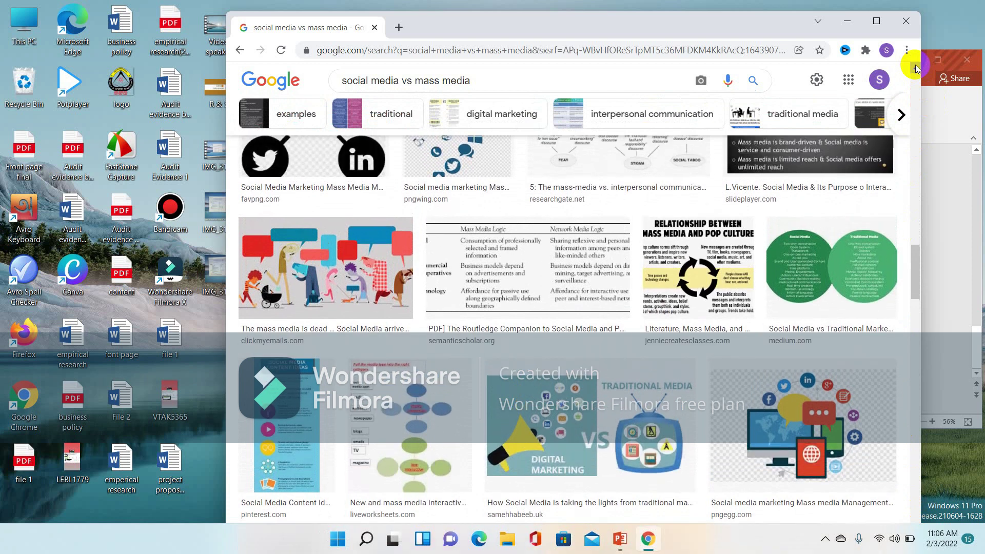
left_click(915, 65)
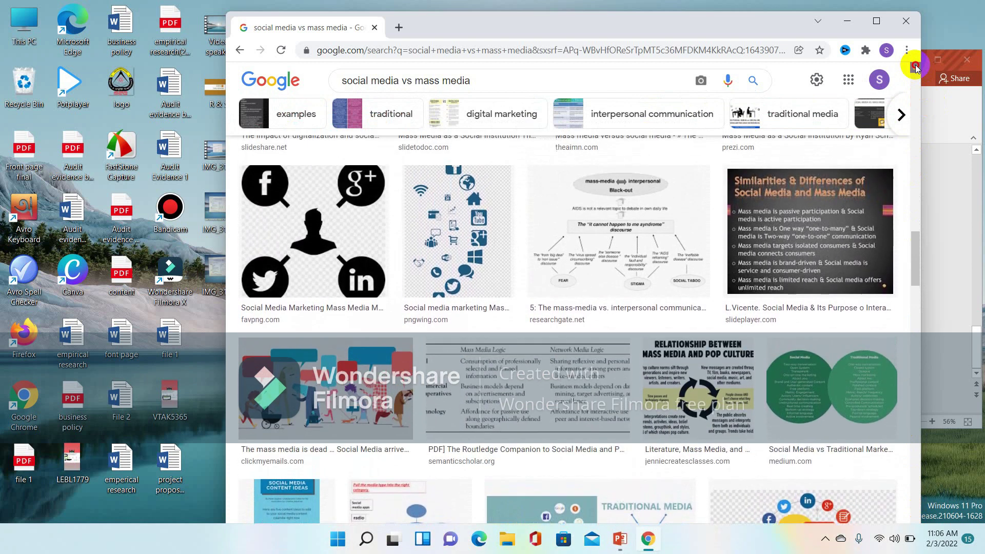
left_click(914, 65)
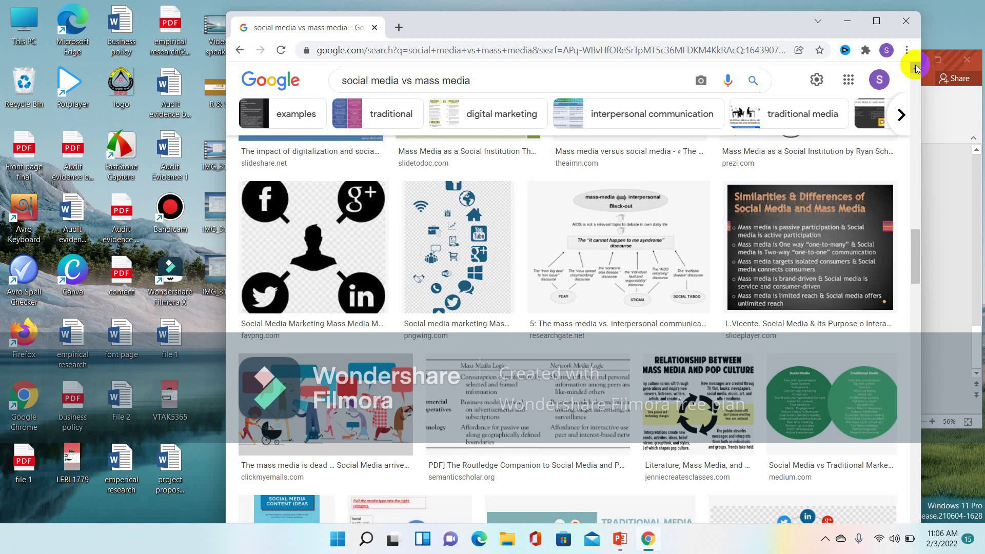
Step: Open and copy the SlidePlayer 'Similarities & Differences' image, then minimize Chrome
left_click(789, 240)
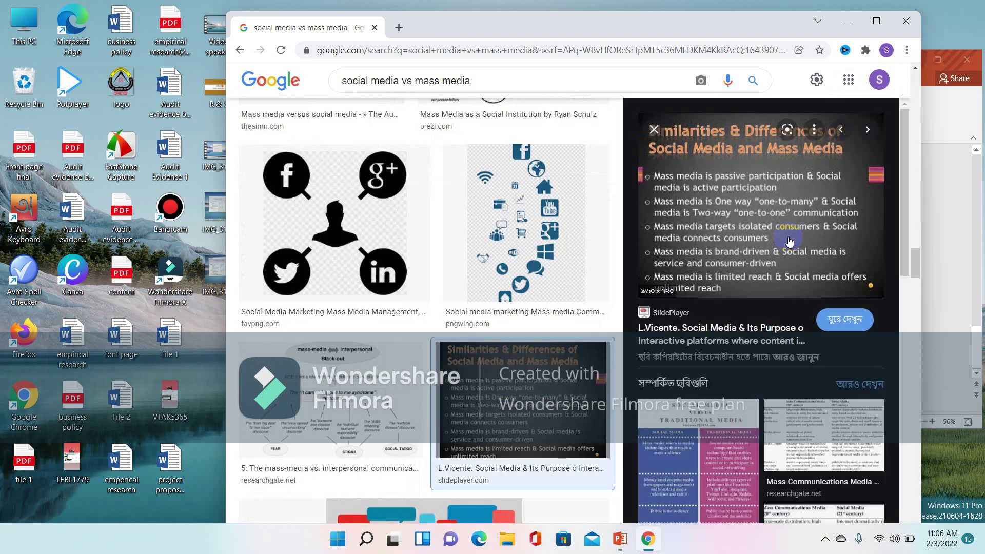
left_click(735, 196)
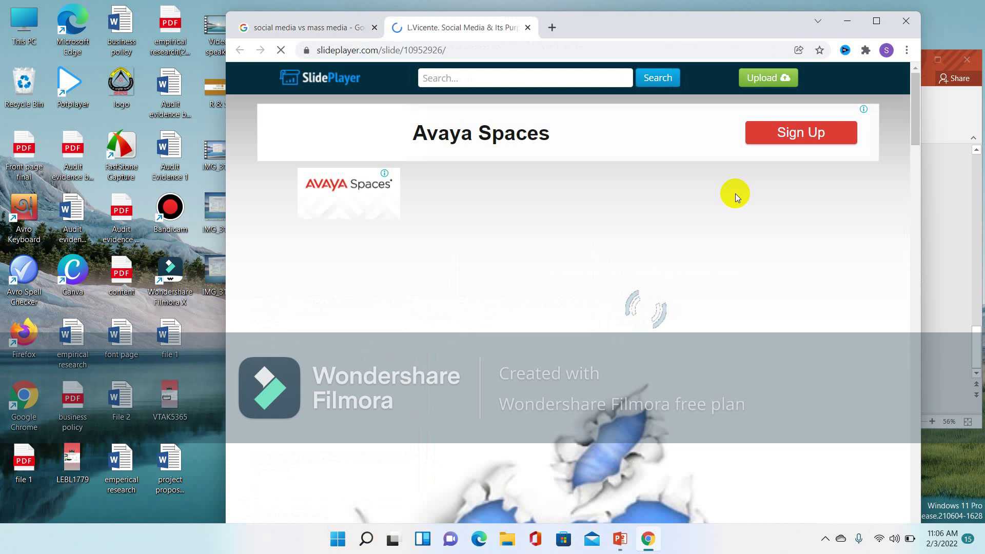
left_click(734, 193)
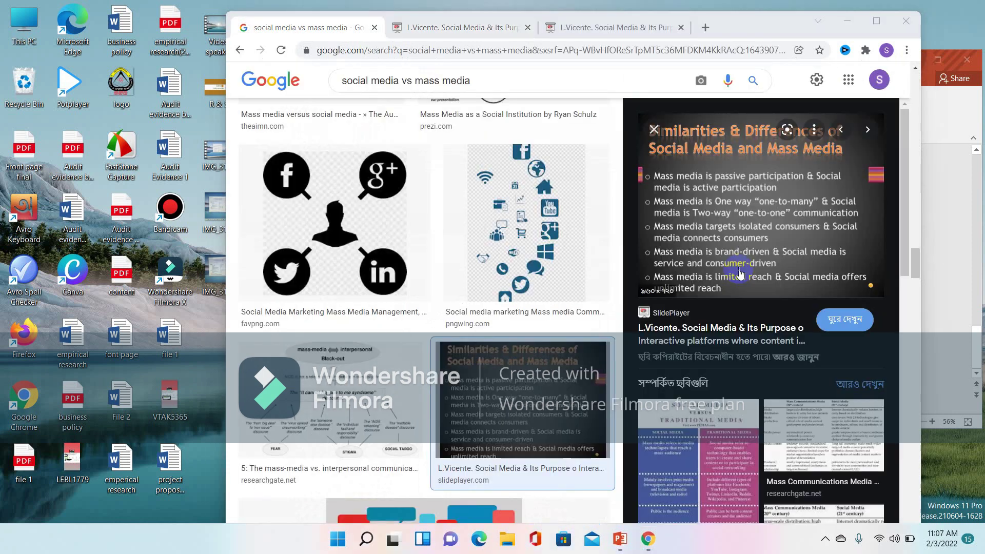
right_click(742, 237)
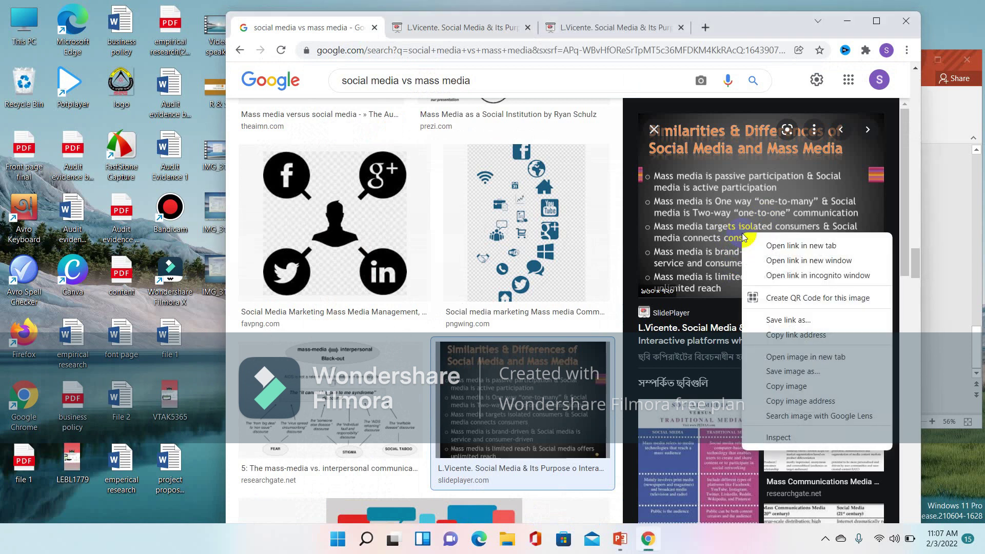
left_click(784, 387)
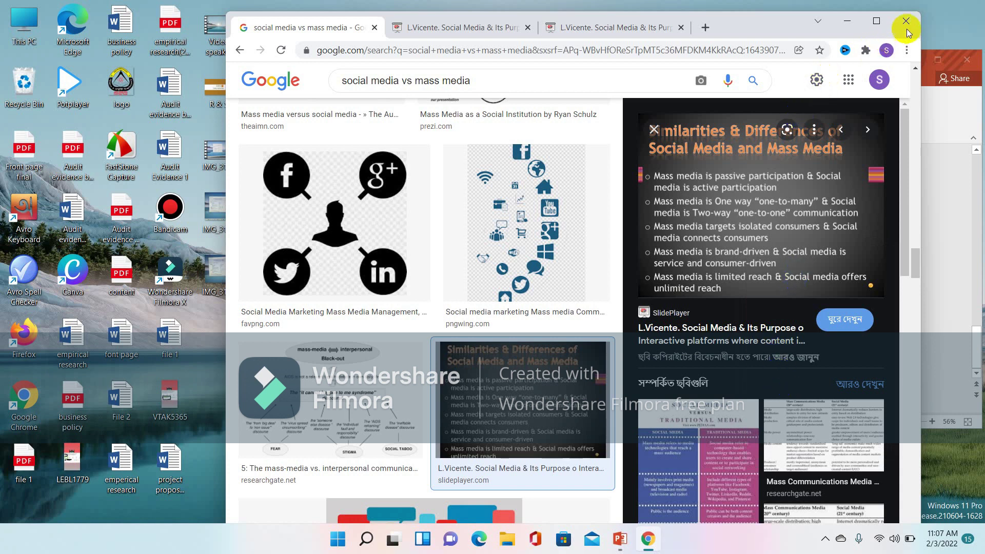
left_click(847, 21)
left_click(668, 290)
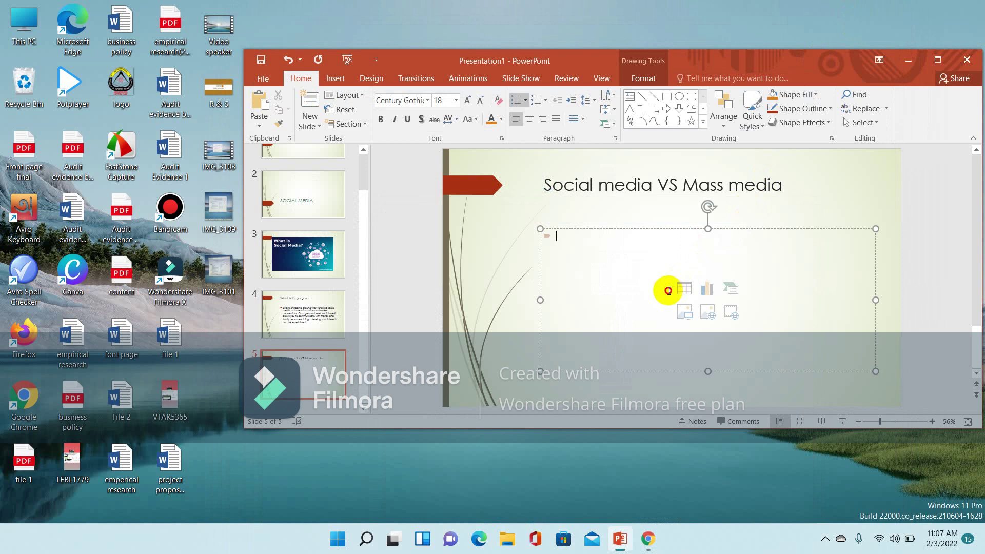
right_click(668, 291)
mouse_move(706, 171)
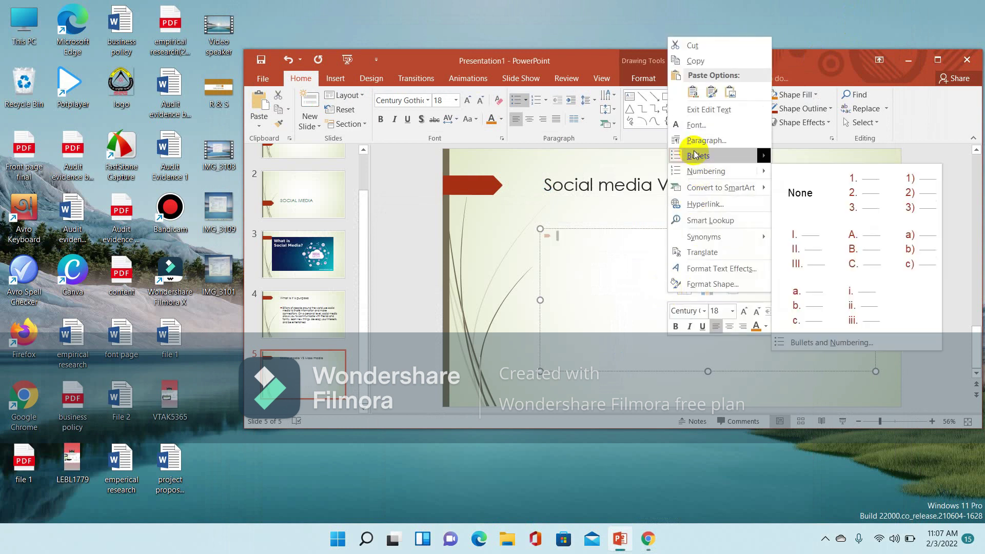
left_click(693, 93)
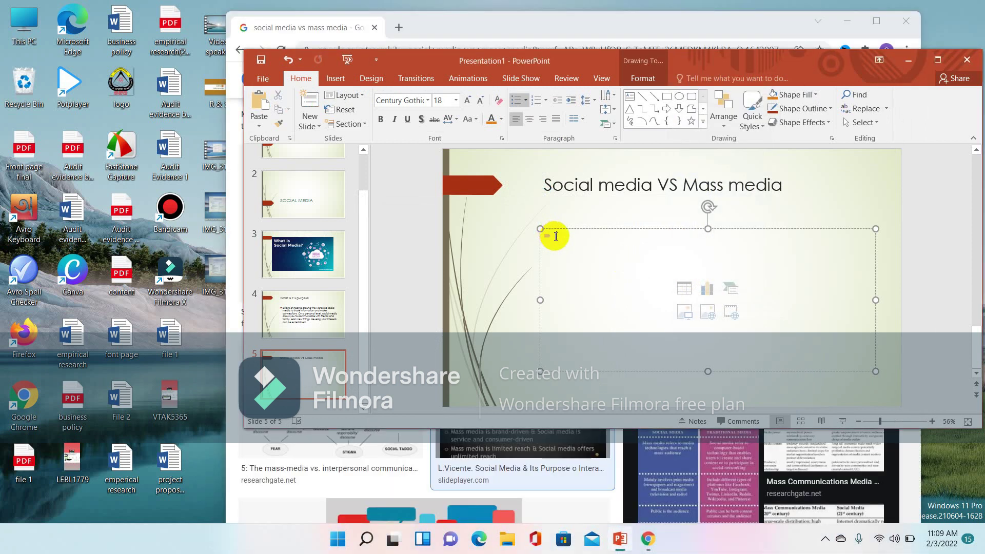
Step: Add bullet: 'Social media is active participation. On the otherhand mass media is a passive participation.'
type("S")
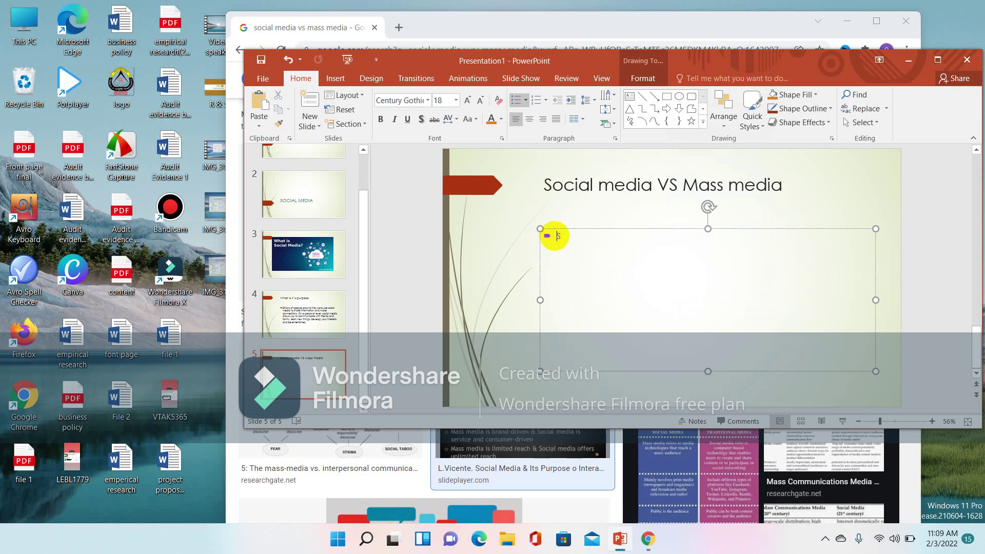
type("ocial ")
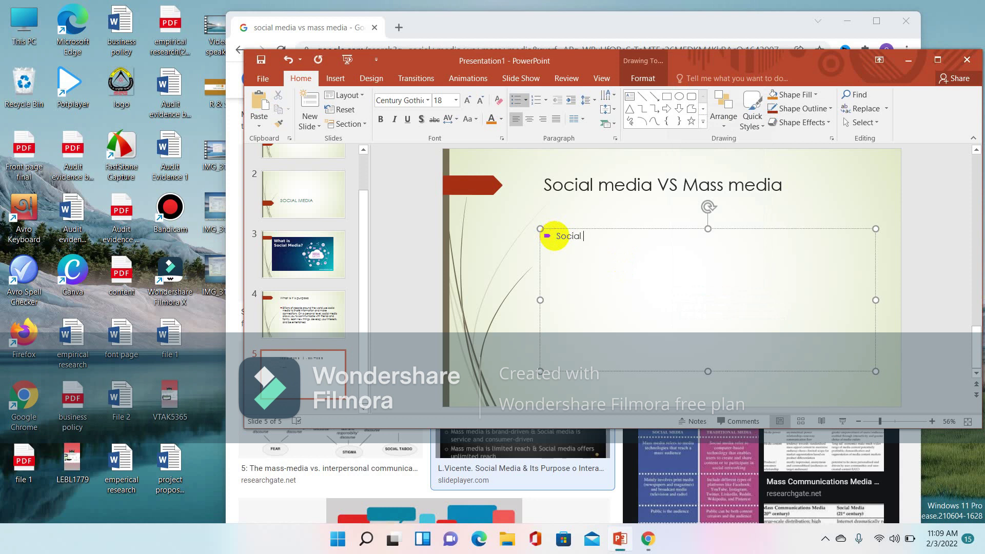
type("media")
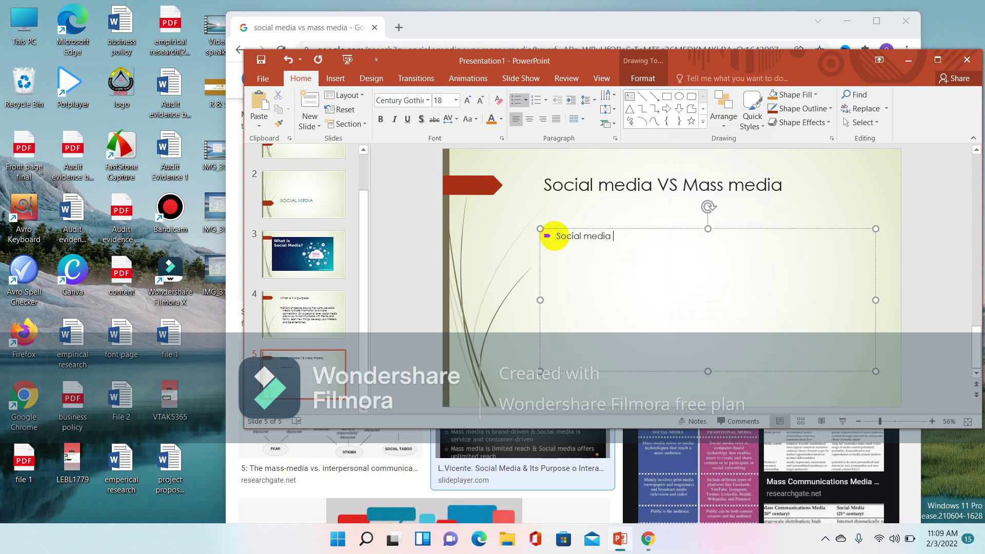
type(" isa")
key("BackSpace")
key("BackSpace")
type("active")
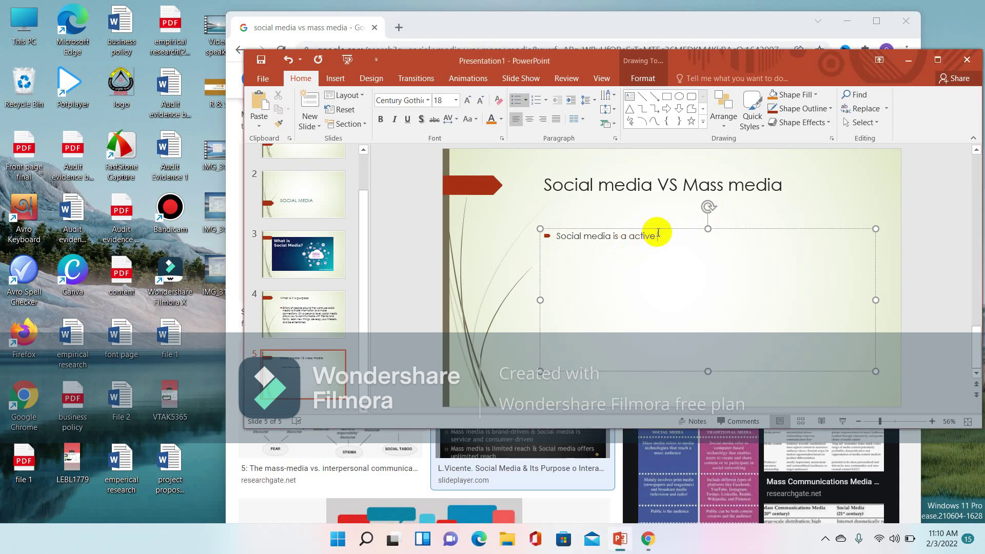
type("ar")
type("ticipation. On the")
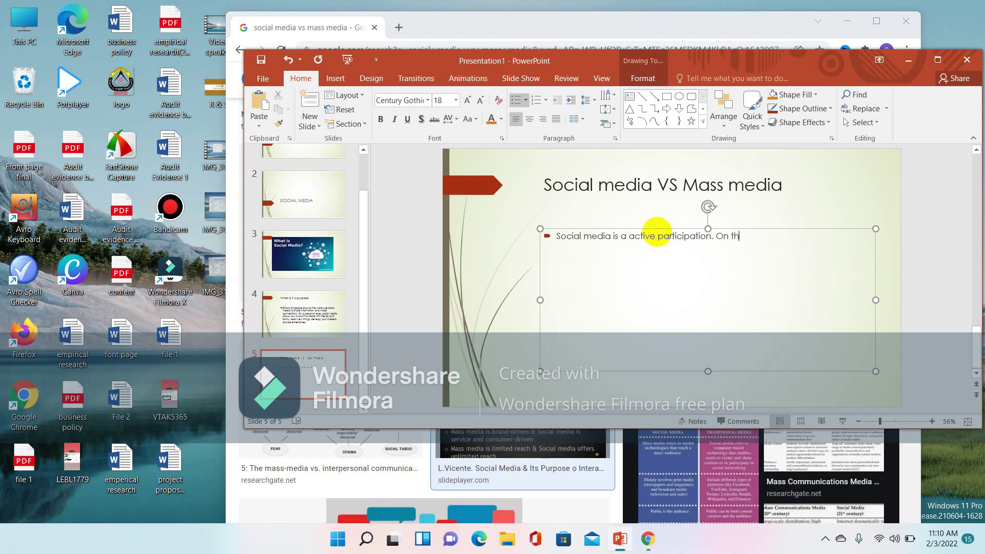
type(" other")
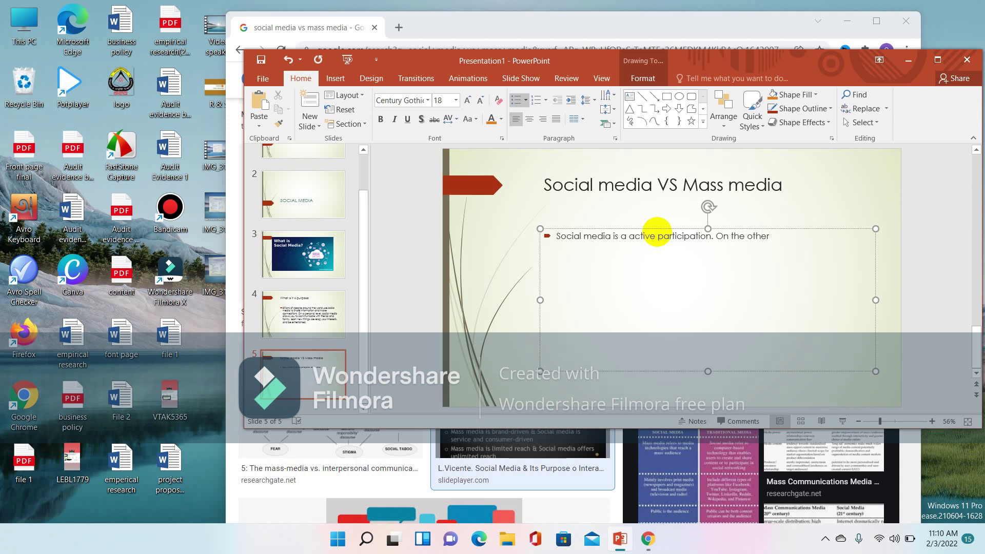
type("hand ")
type("mass")
type(" media ")
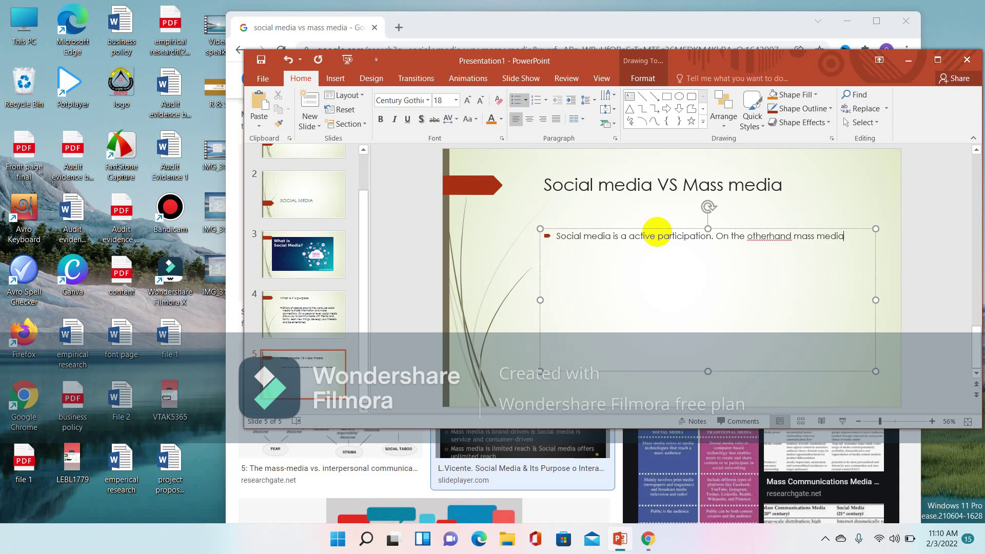
type("is a")
type(" passive participation")
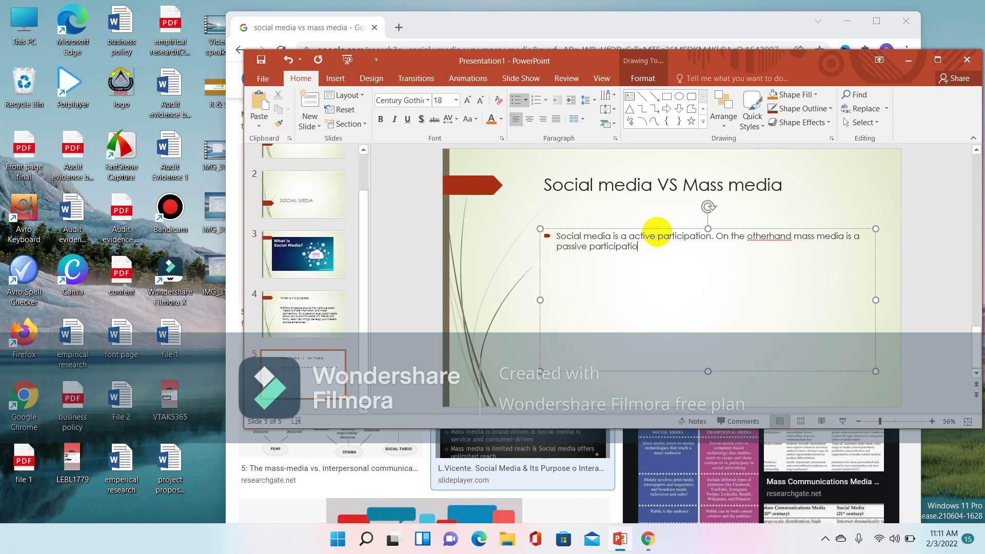
type(".")
key("Return")
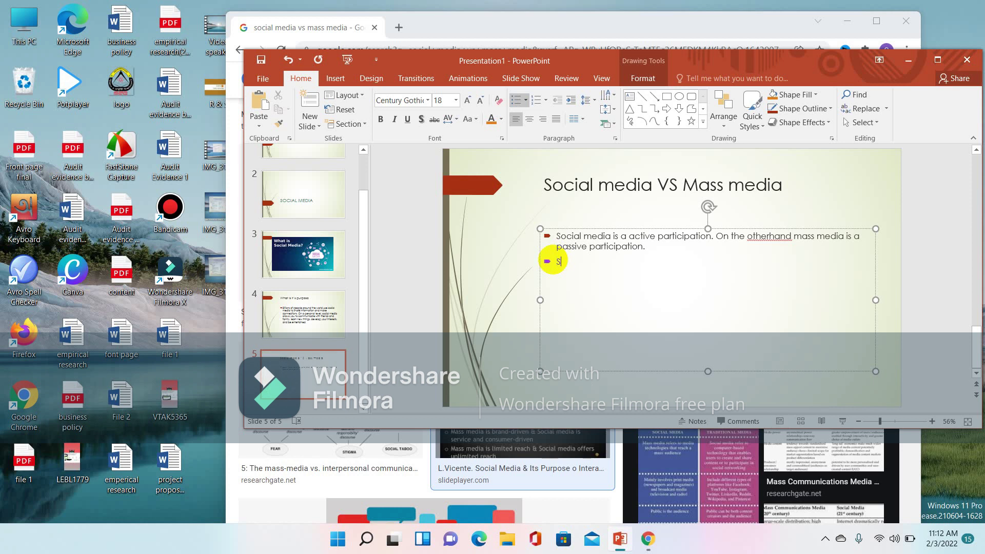
Step: Add bullet: 'Social media is service and consumer driven. On the otherhand mass media is a brand driven.'
type("Social ")
type("media is")
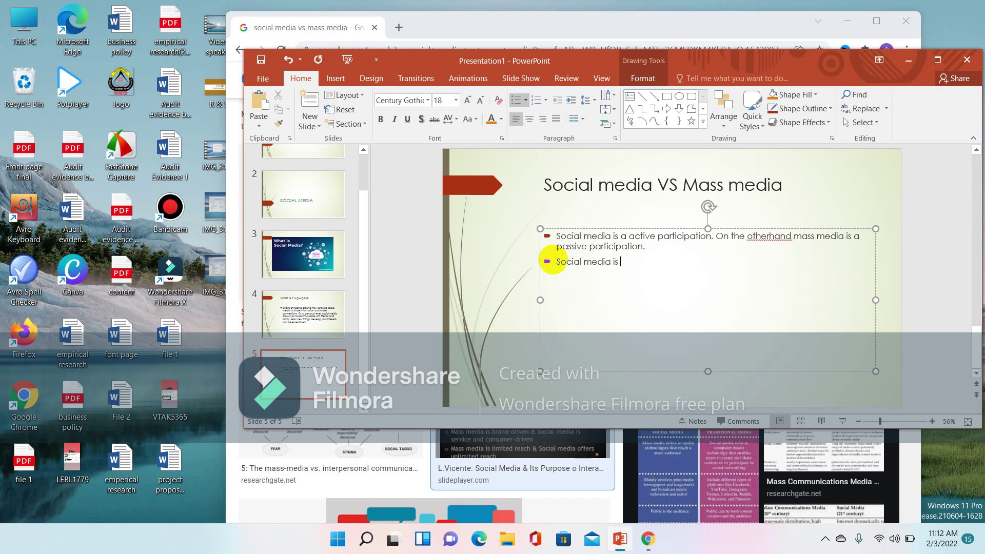
left_click(620, 263)
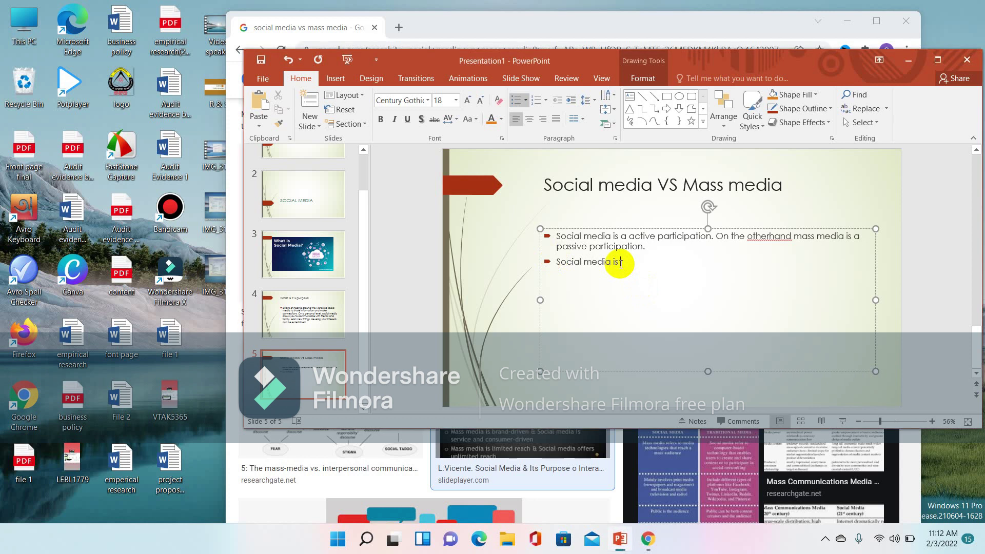
type("servi")
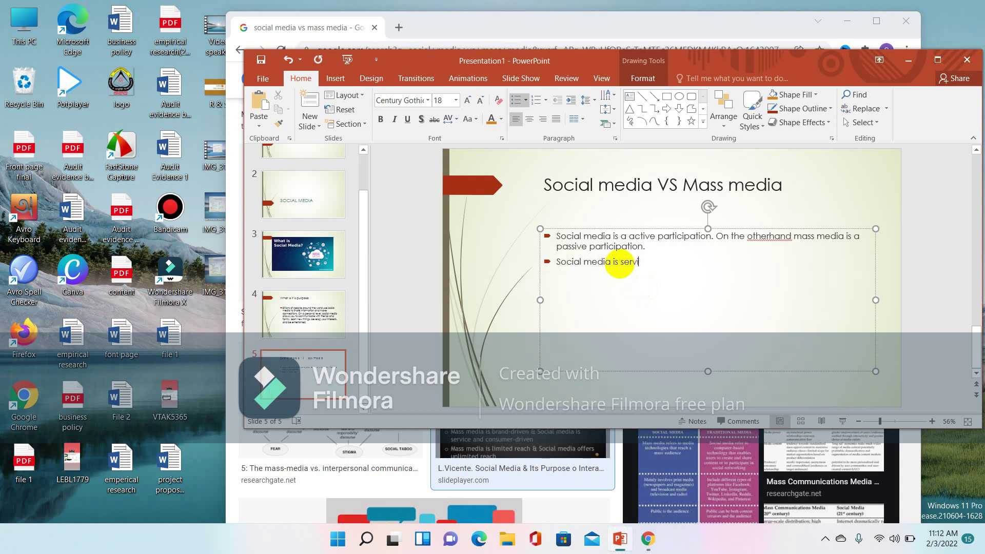
type("ce ")
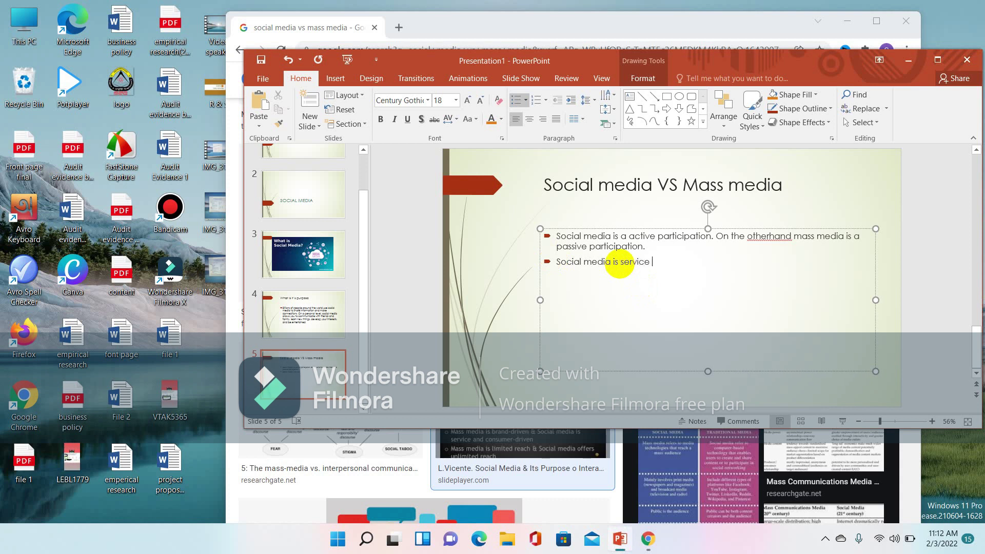
type("and ")
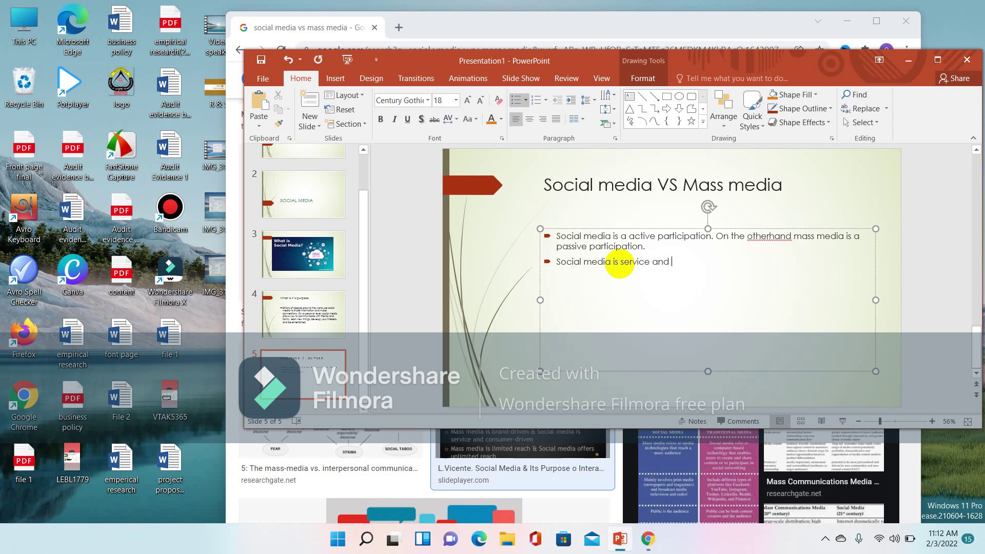
type("consu")
type("mer ")
type("driv")
type("e")
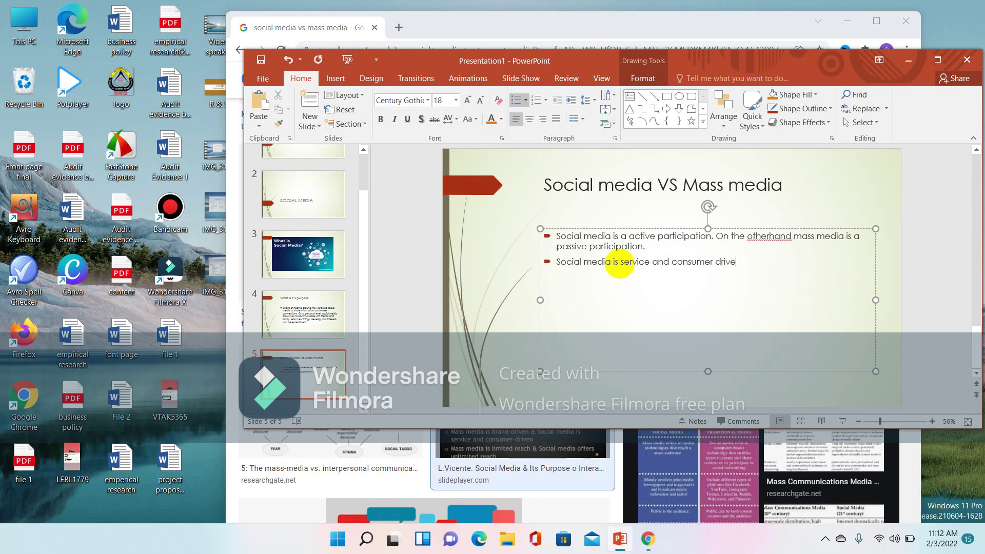
type("n")
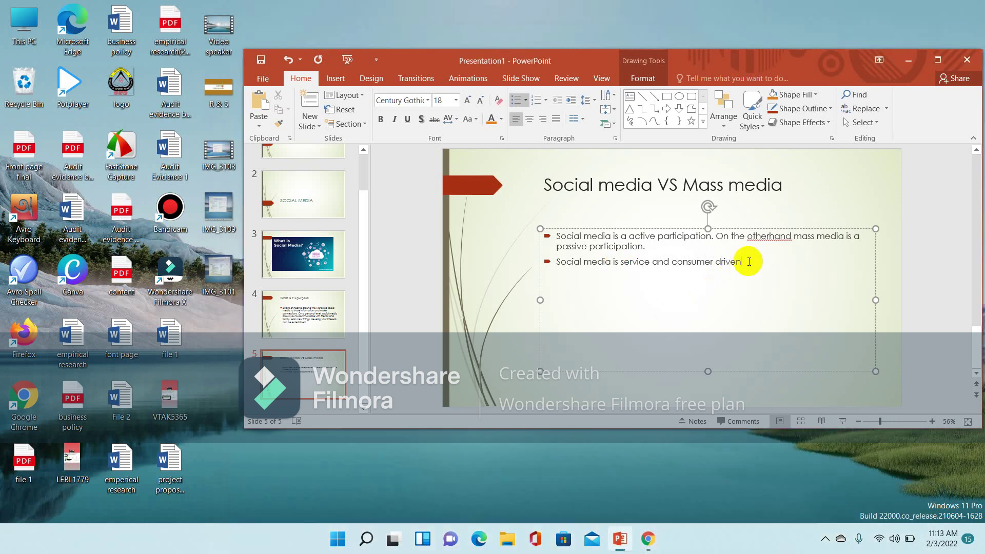
type(".")
key("ctrl+o")
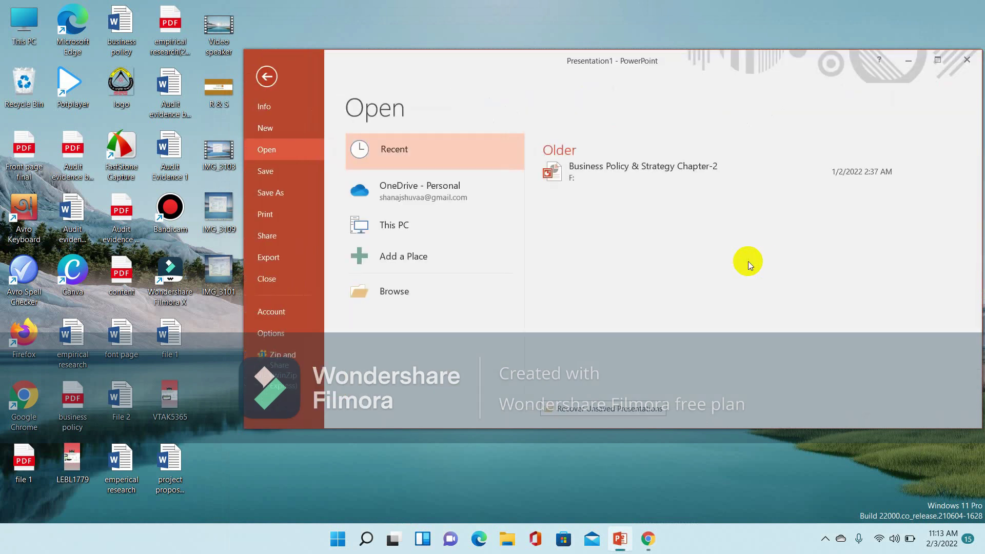
key("Escape")
left_click(688, 275)
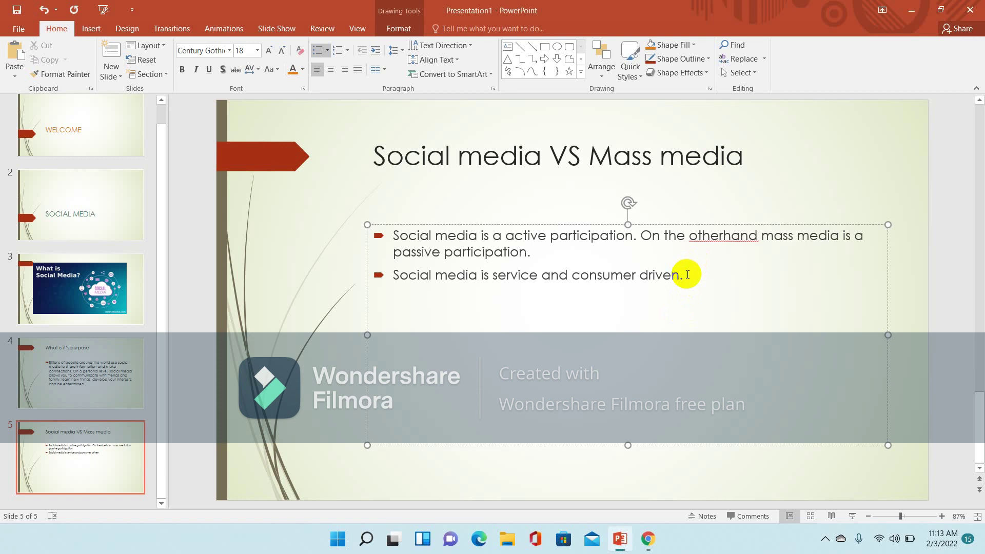
type(" O")
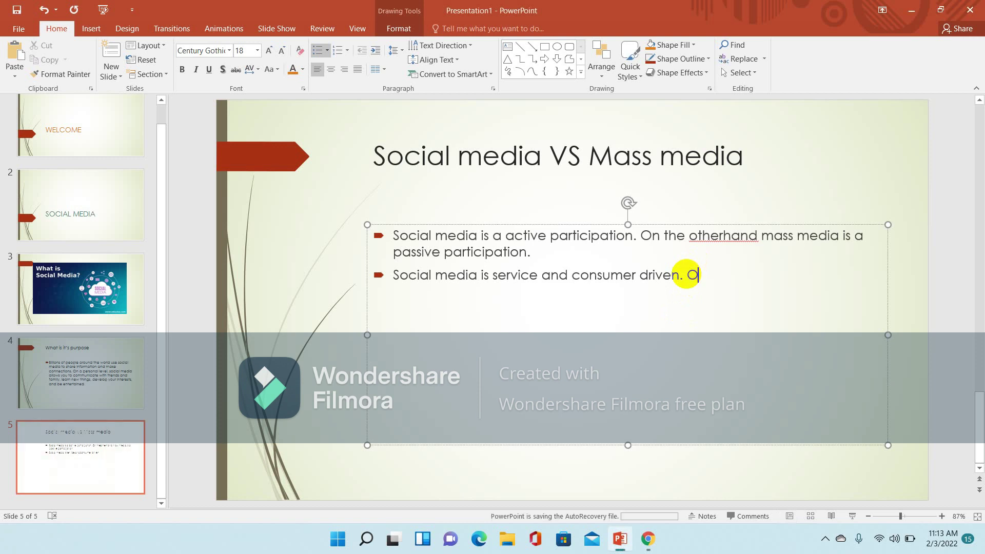
type("n ")
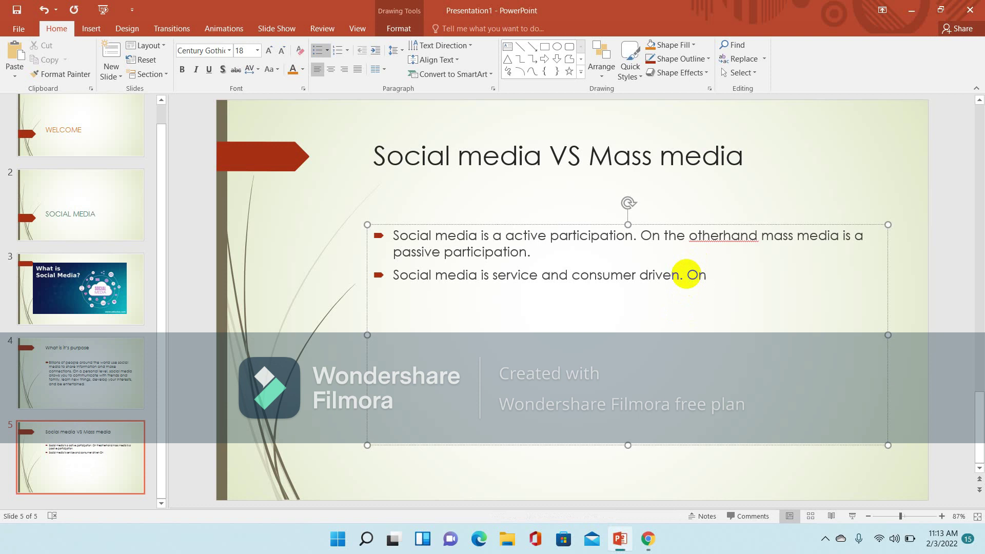
type("the other")
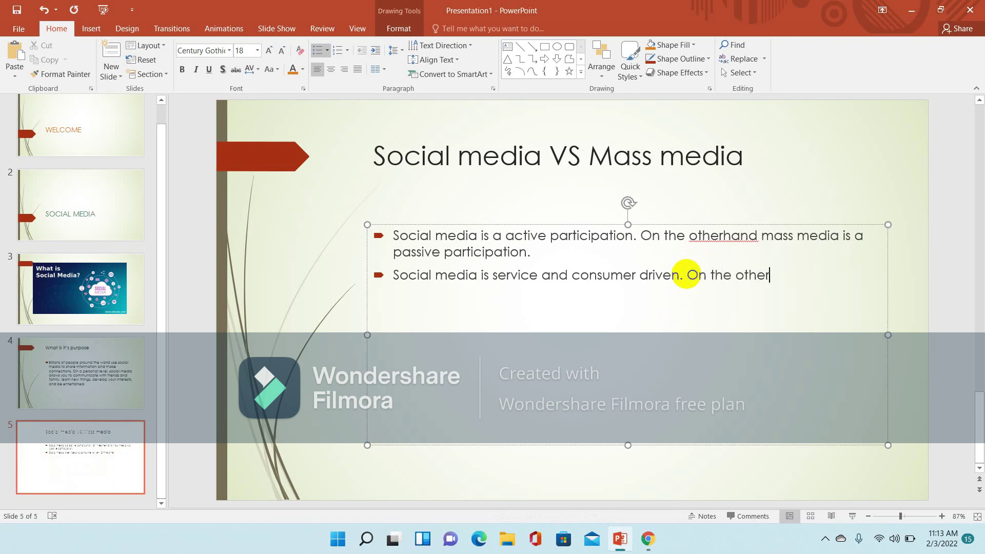
type("hand")
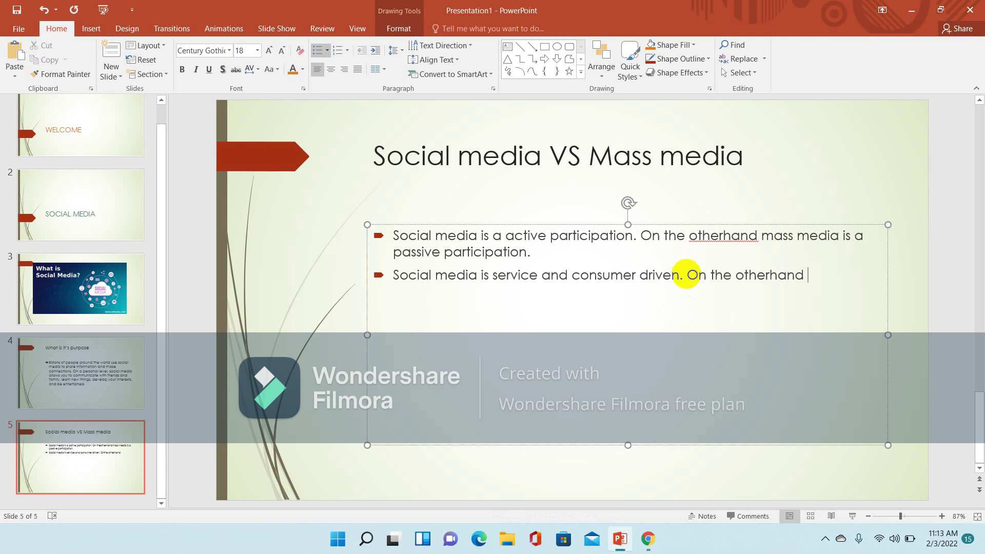
type(" mass ")
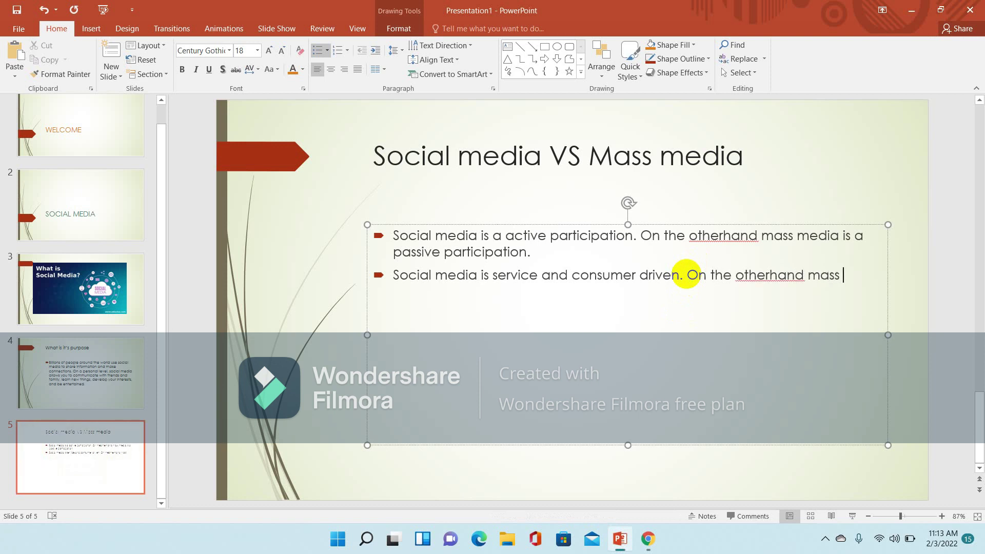
type("m")
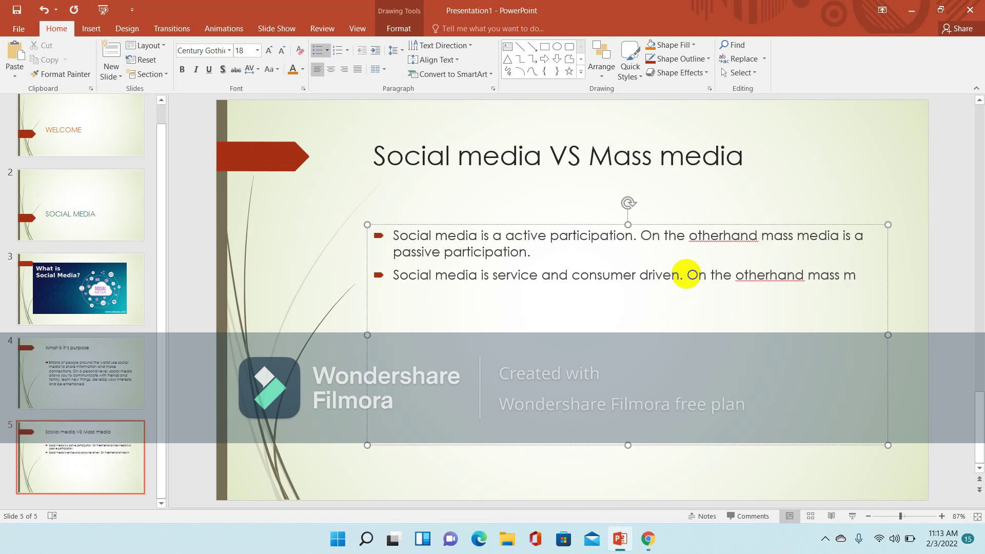
type("edia is")
type(" a")
type(" brand driven.")
key("Return")
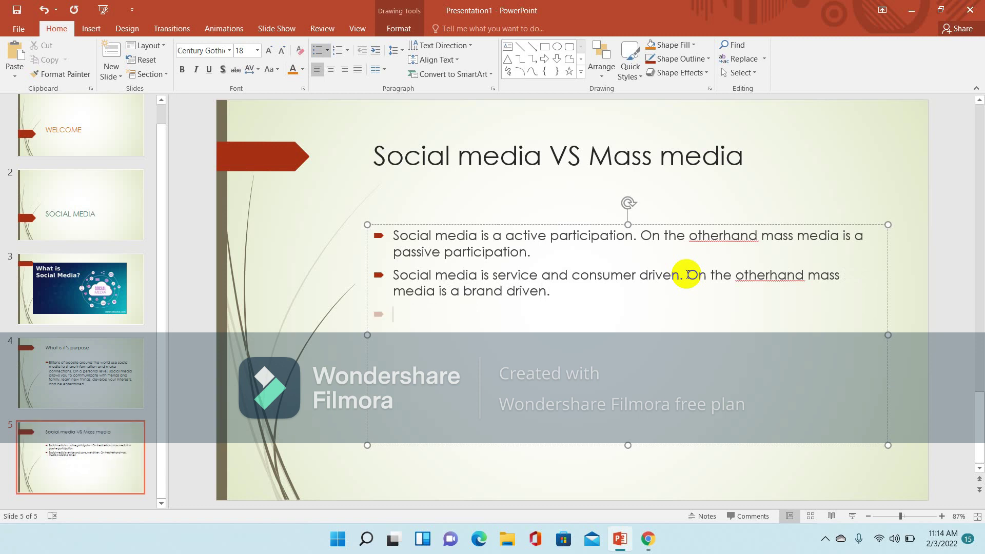
Step: Complete the third bullet: 'Social media offers unlimited reach. On the otherhand mass media is limited reach.'
left_click(396, 311)
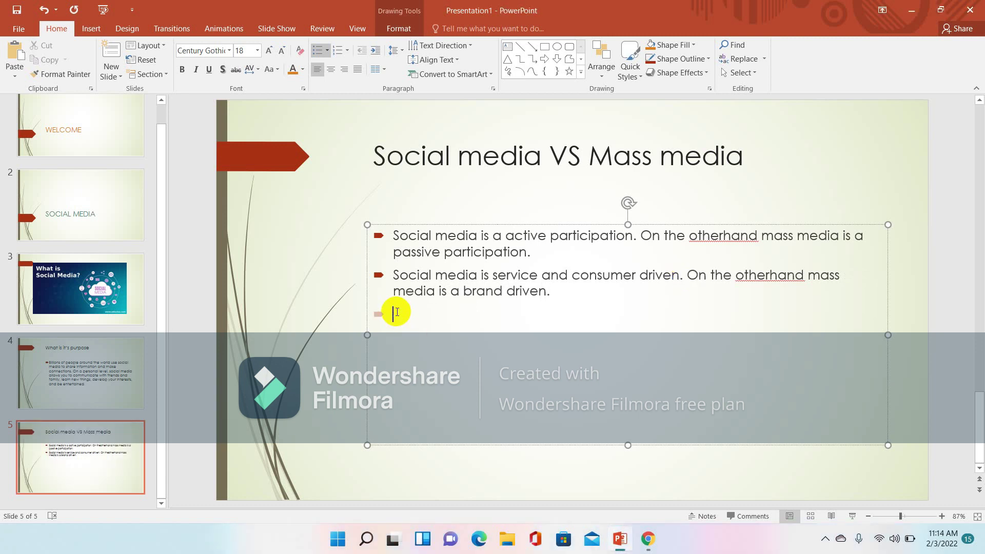
type("Social media offered unlim")
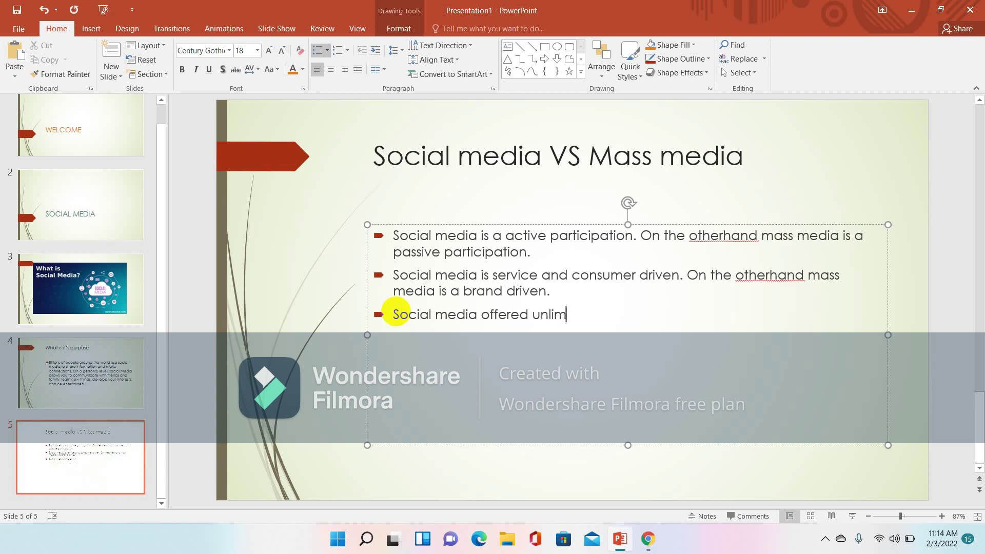
type("ited ")
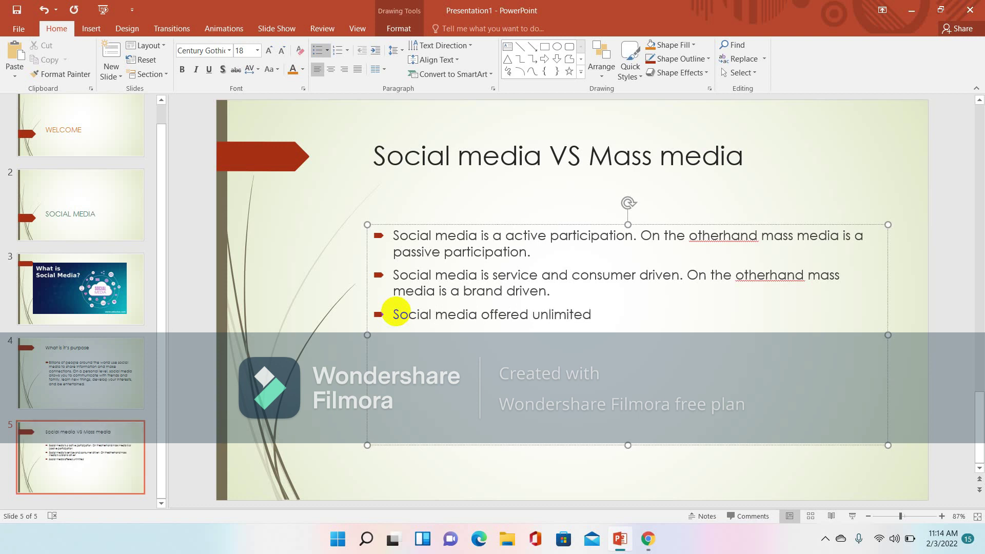
type("reach")
type(". ")
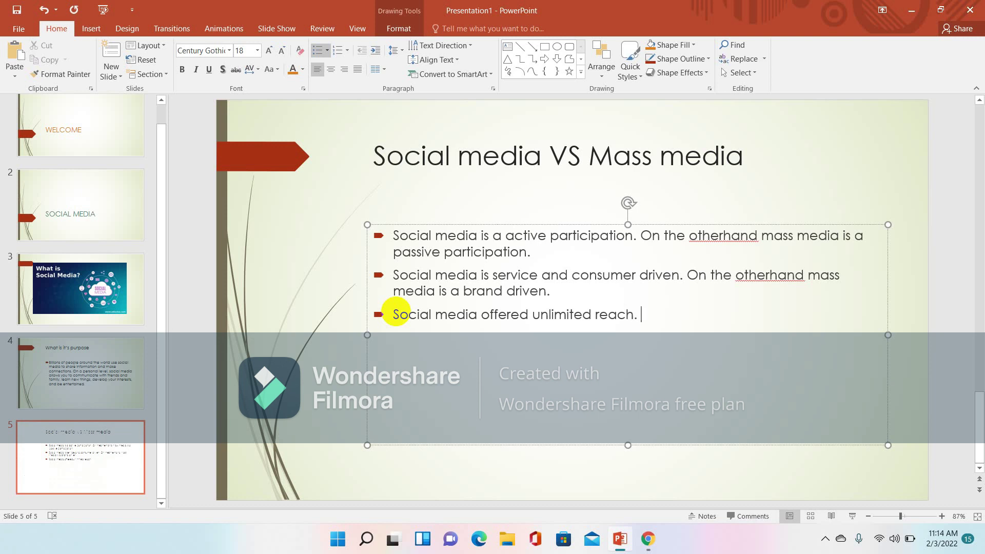
type("On the ")
type("otherhand")
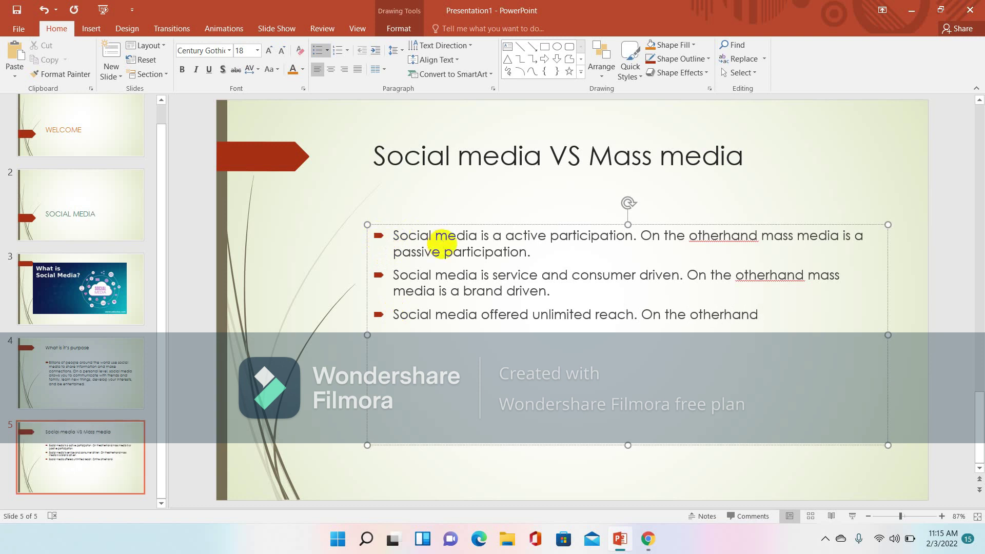
type(" mass")
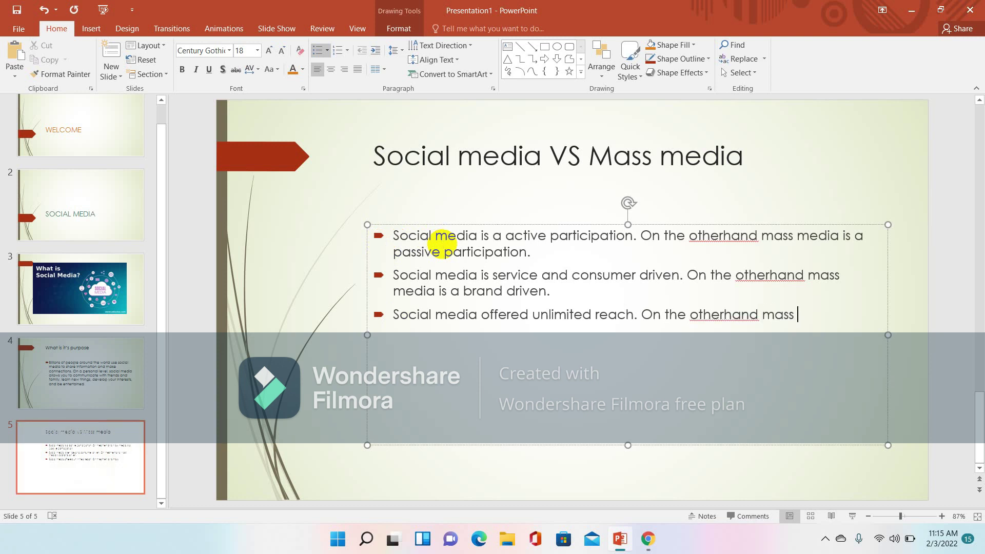
type(" media")
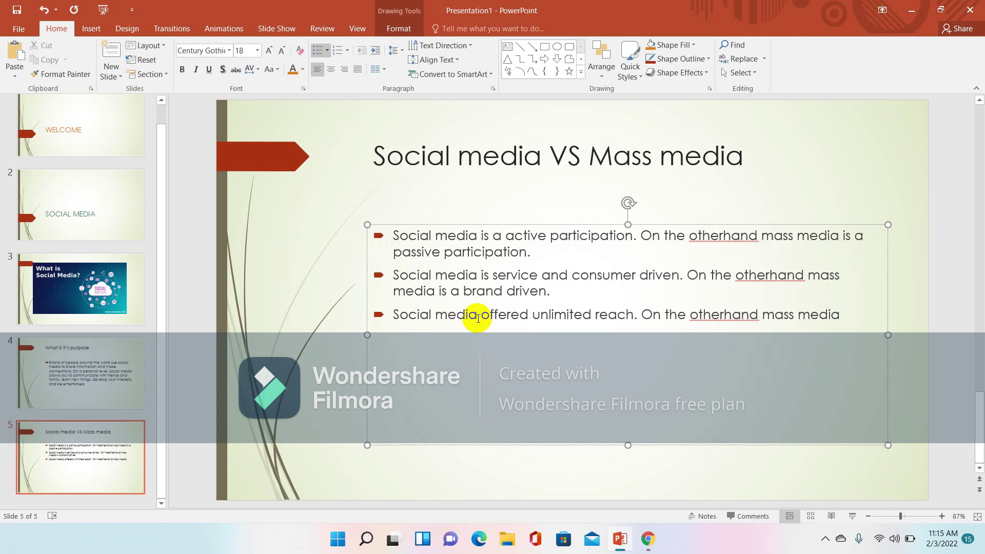
left_click(478, 315)
type("is")
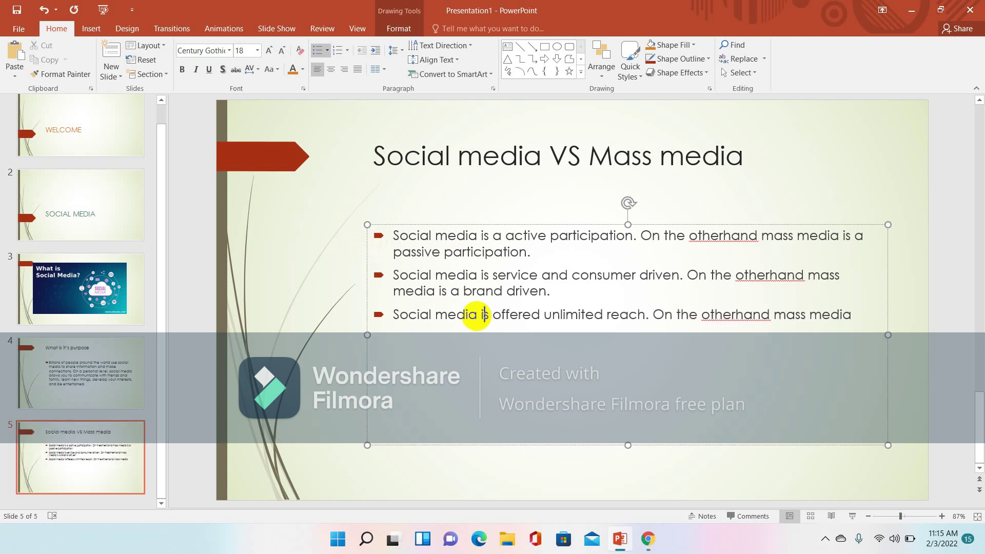
left_click(851, 314)
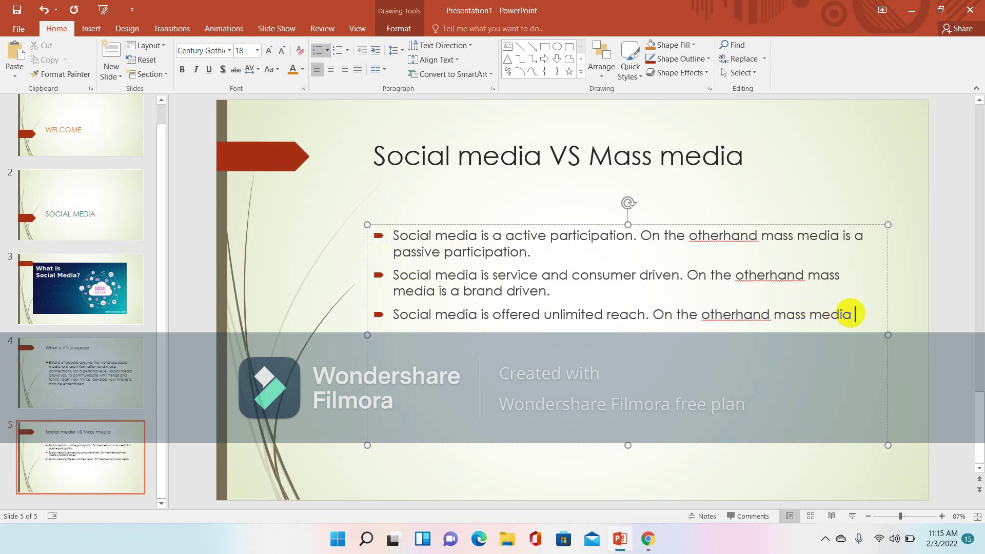
type("is")
key("ctrl+z")
key("ctrl+z")
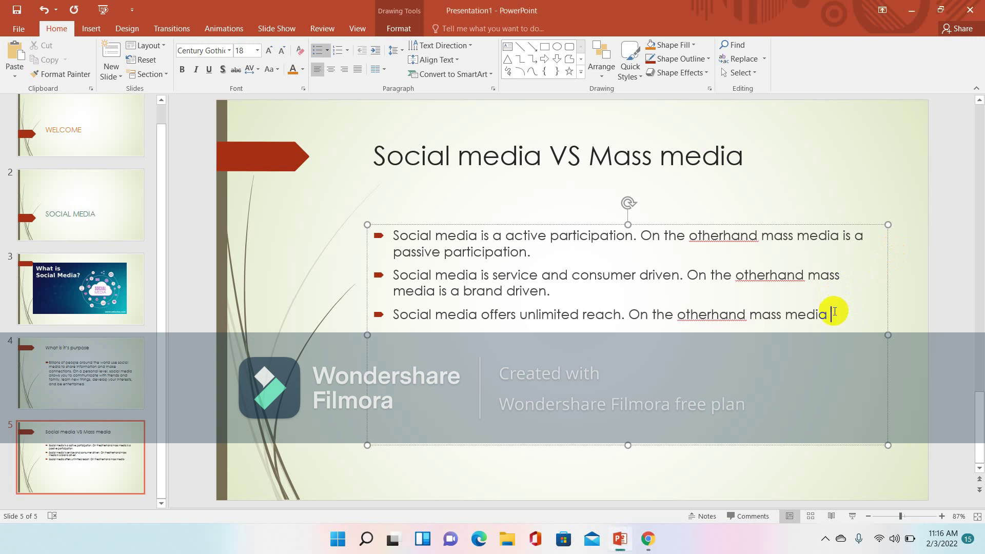
type("is ")
type("limited")
type(" reach")
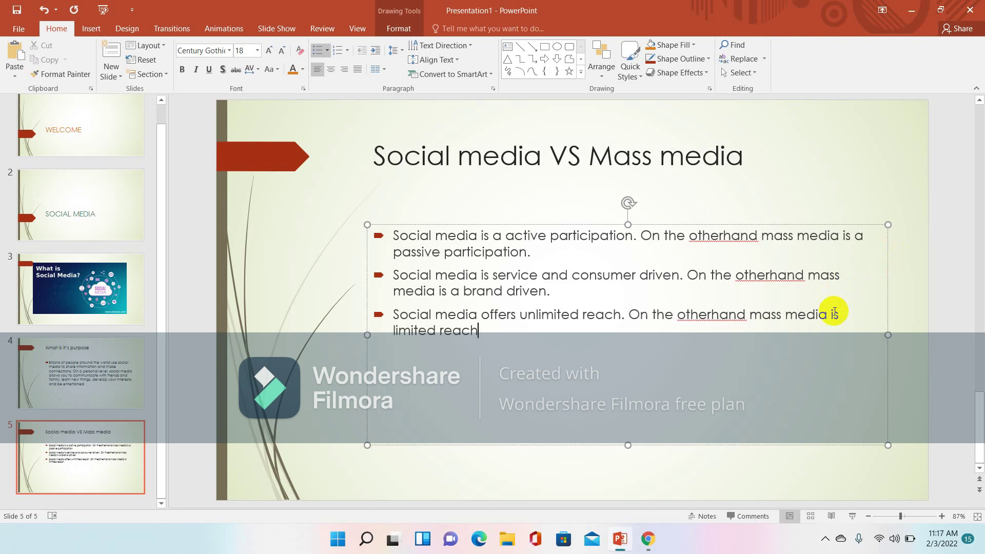
type(".")
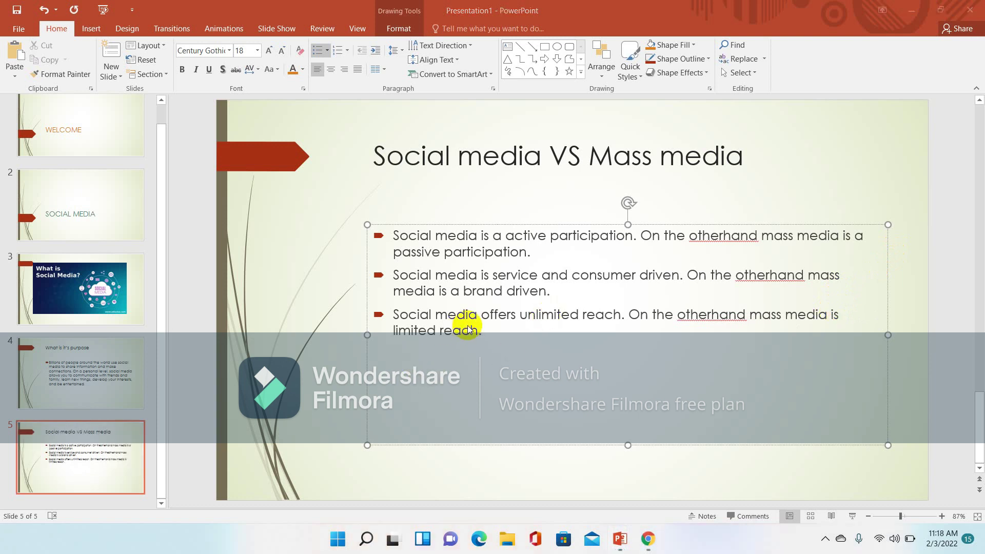
Step: Review the Welcome, Social Media, What is Social Media? and What is it's purpose slides
left_click(69, 141)
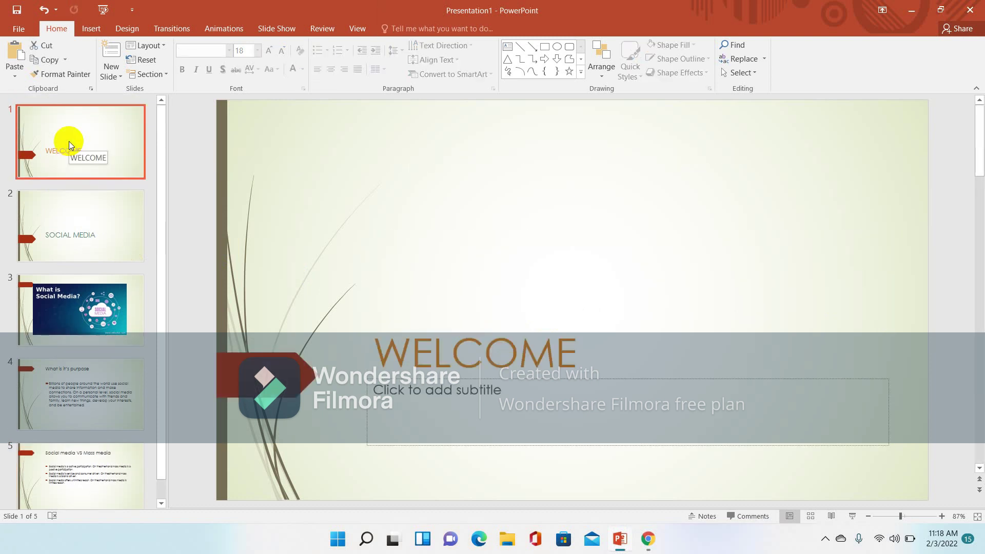
left_click(51, 222)
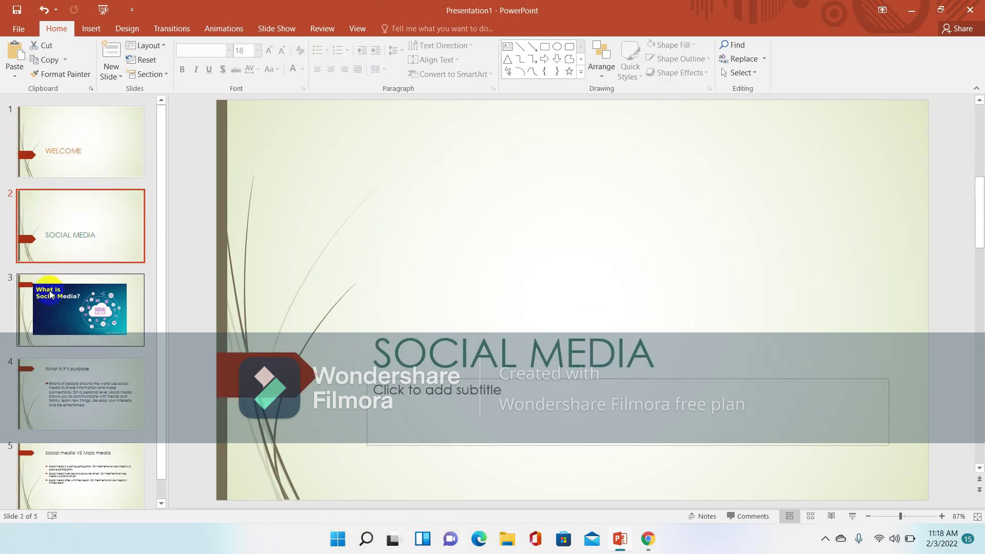
left_click(52, 296)
left_click(54, 376)
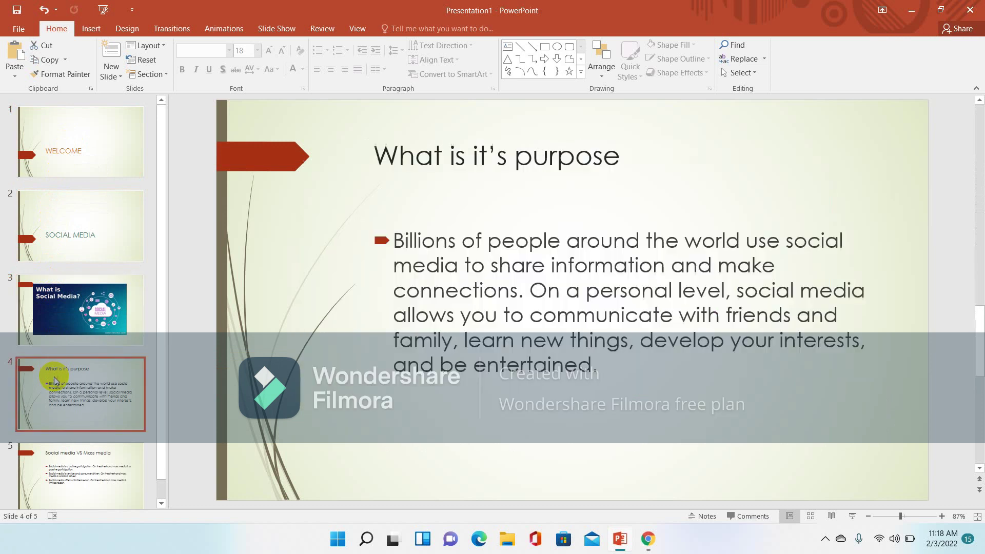
Step: Add a new Title and Content slide after the Social media VS Mass media slide
left_click(57, 455)
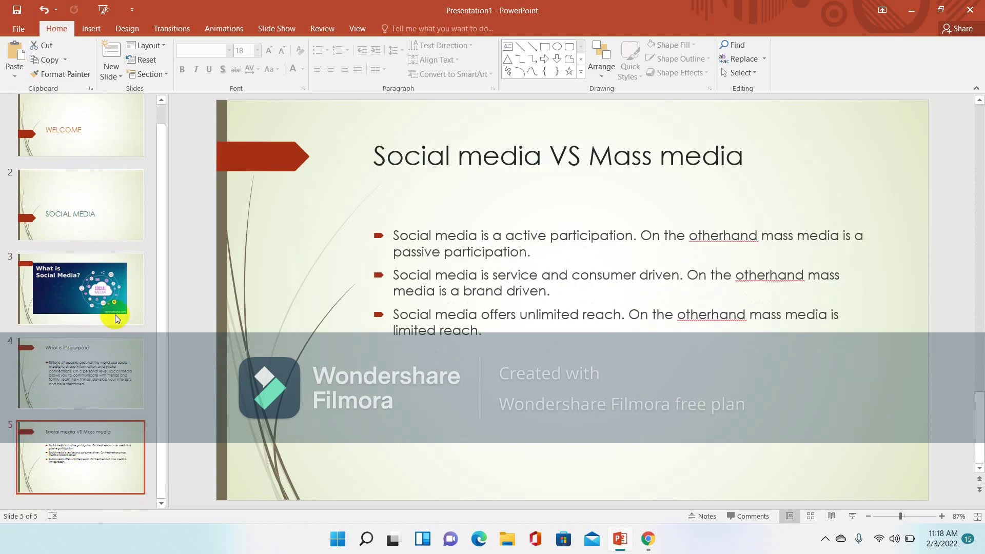
left_click(118, 76)
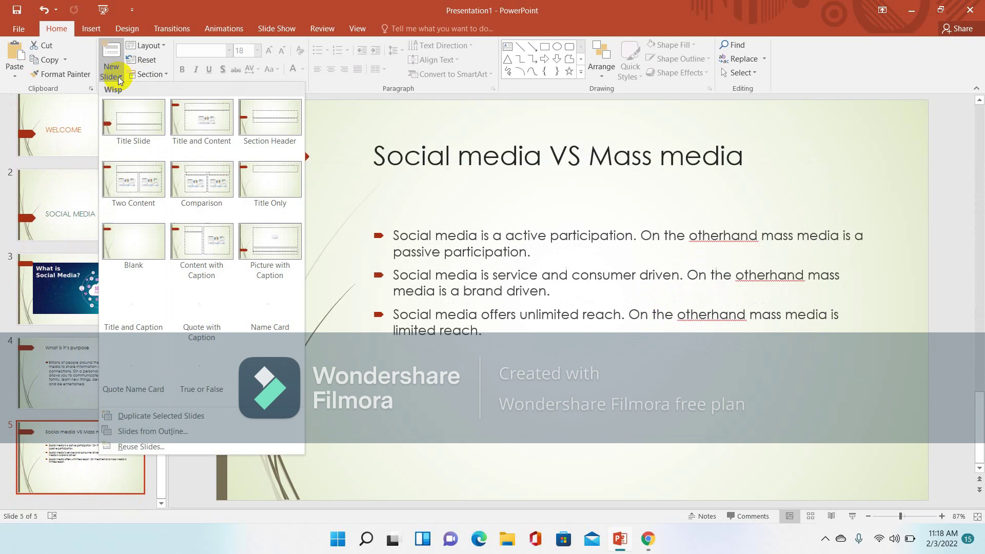
left_click(201, 123)
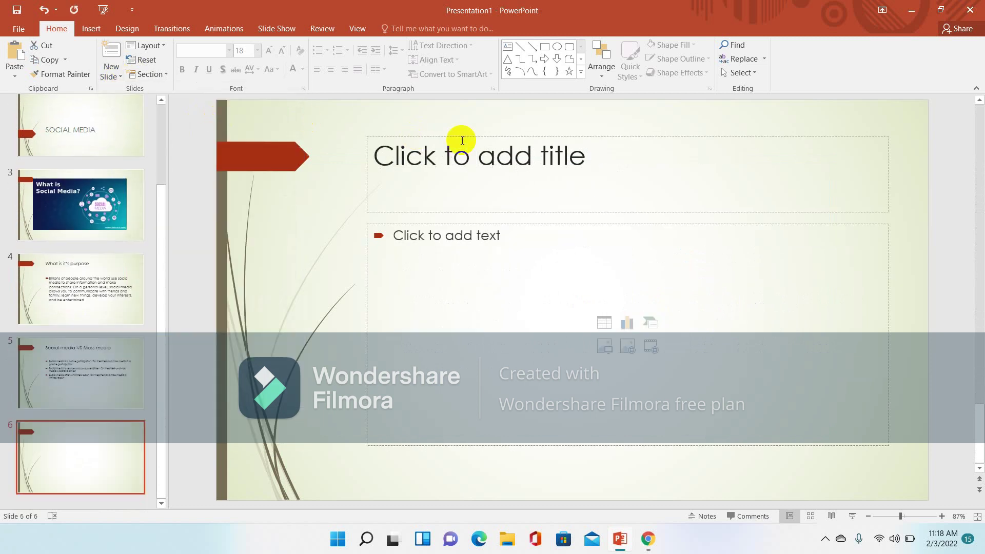
Step: Title slide 6 'What kinds of social media are there', fixing the typos
left_click(441, 159)
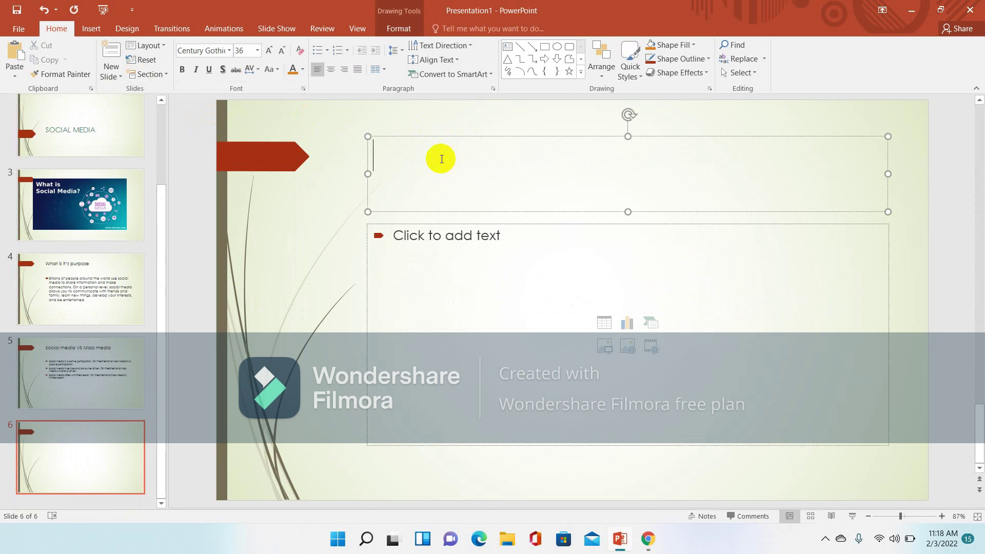
type("W")
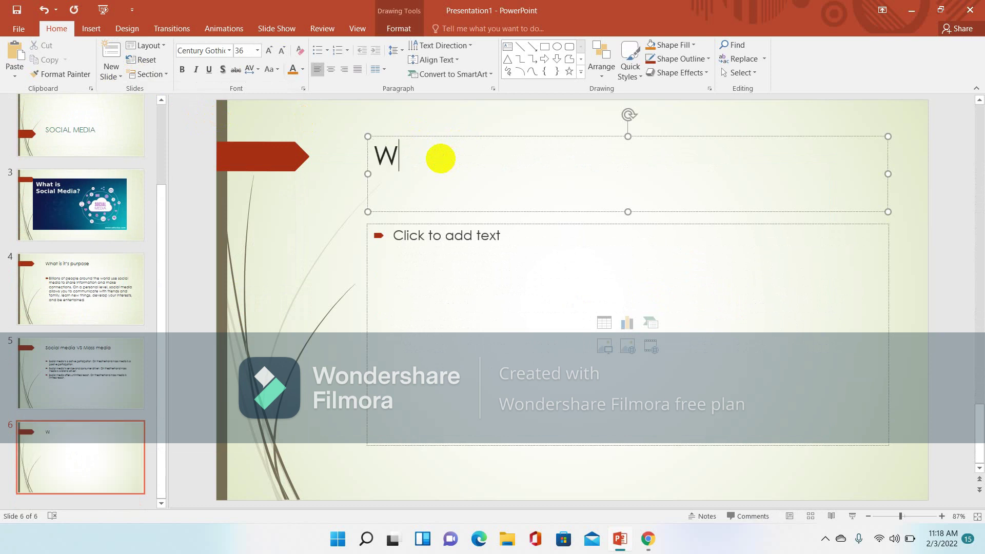
type("hat")
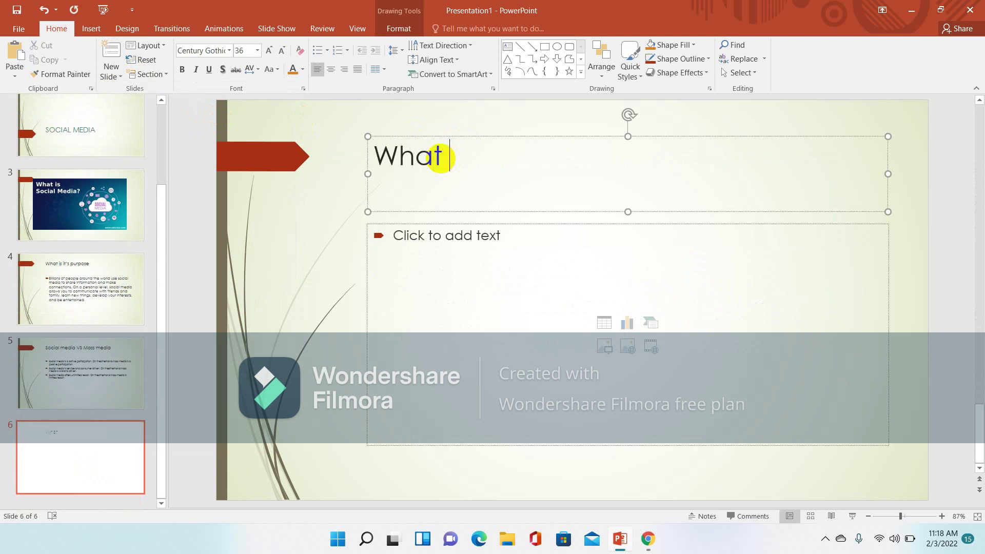
type(" kind ")
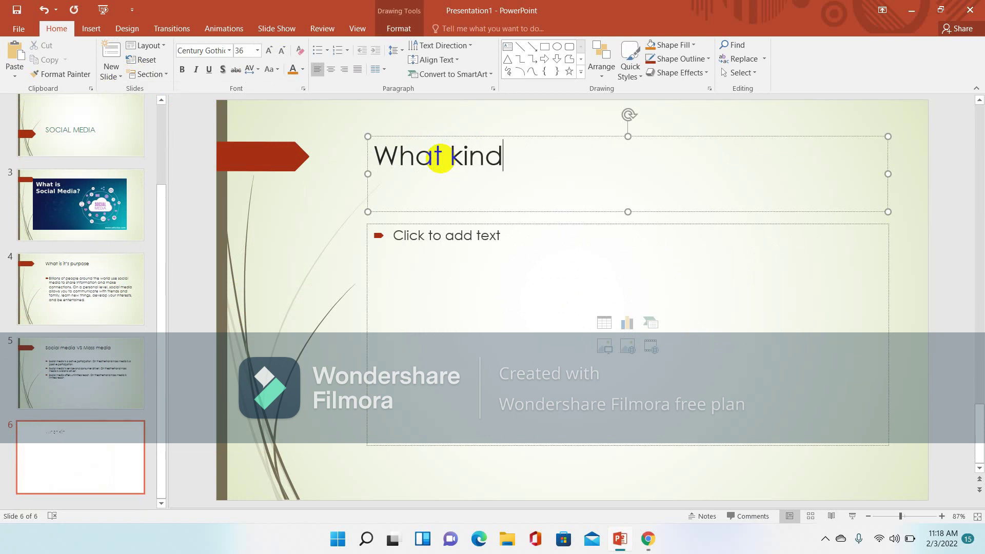
type("of soci")
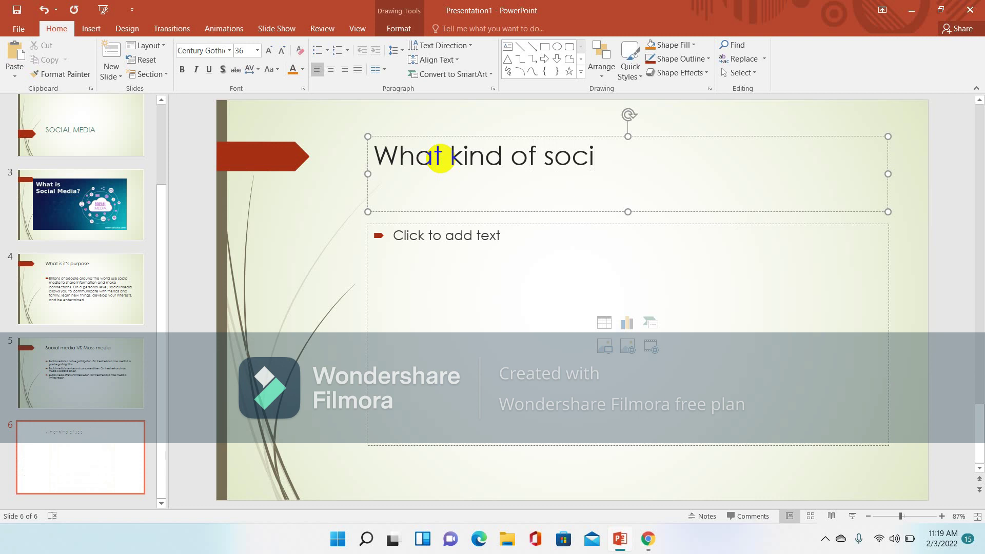
type("s")
key("BackSpace")
type("a")
type("l media")
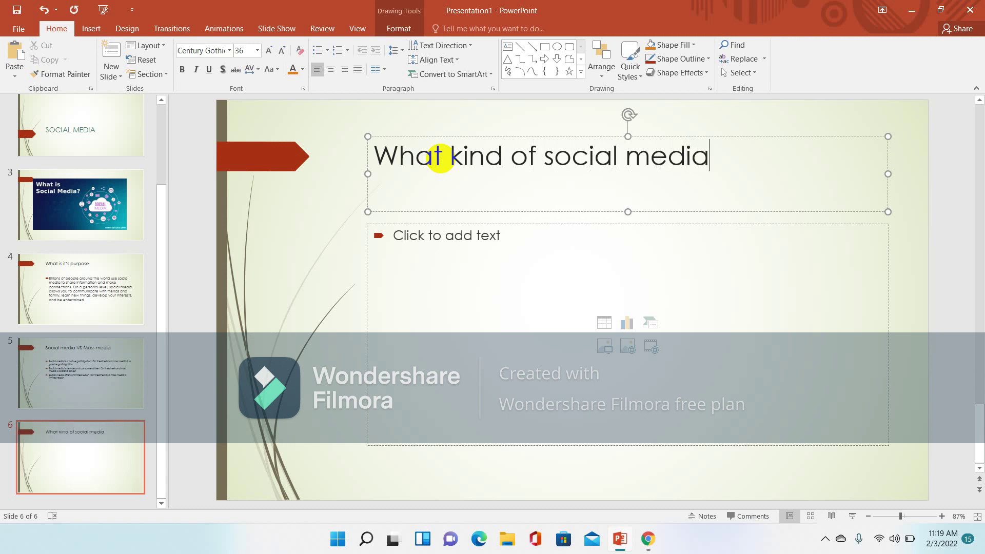
type(" are there")
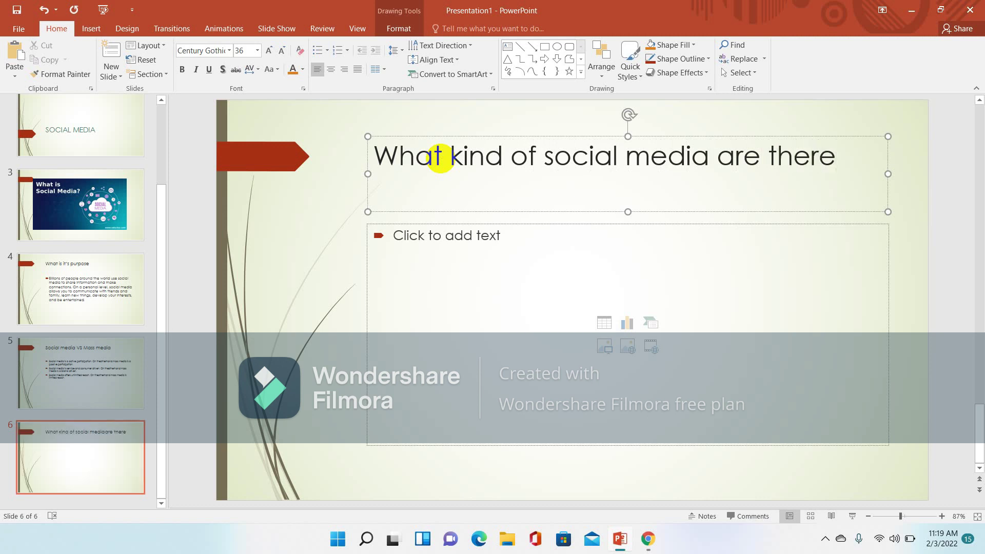
left_click(502, 156)
type("s")
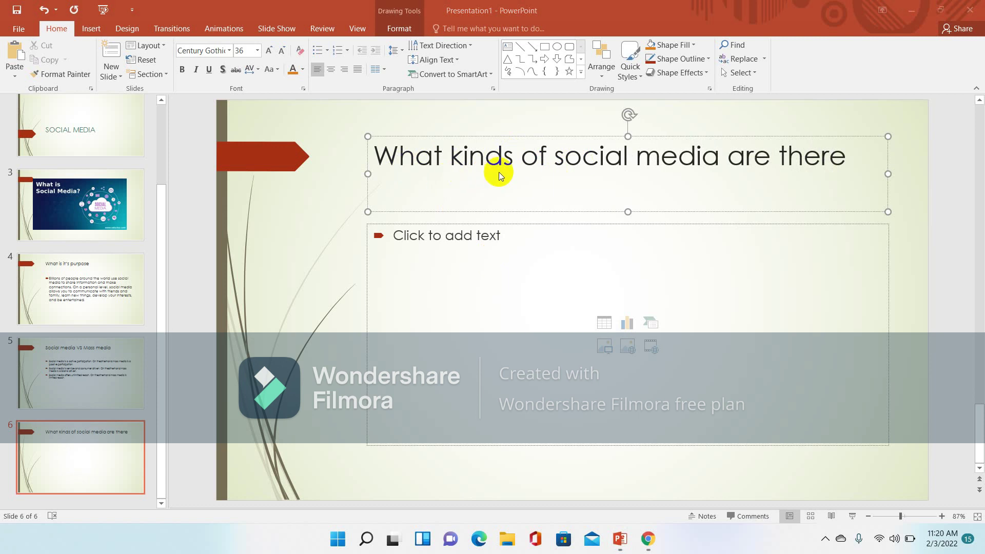
left_click(400, 252)
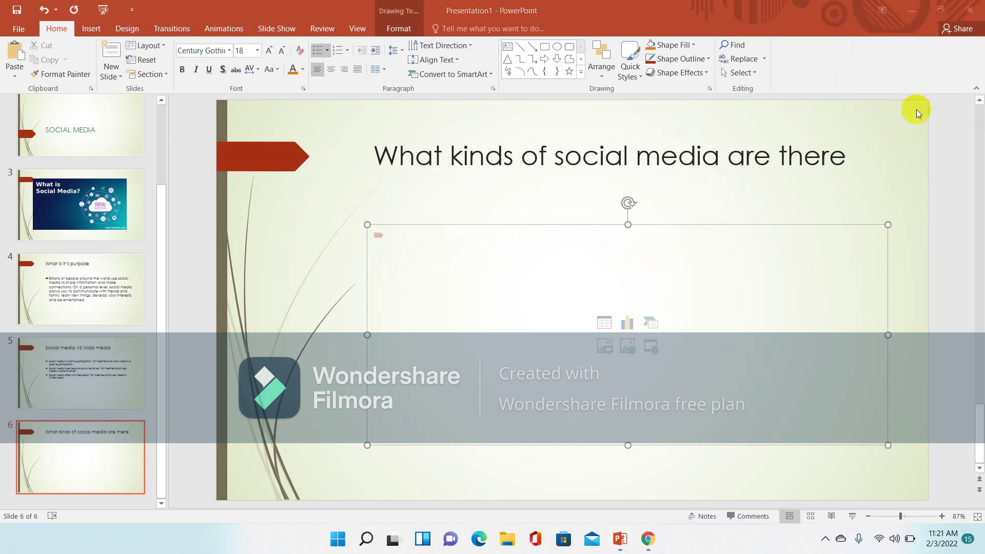
left_click(934, 31)
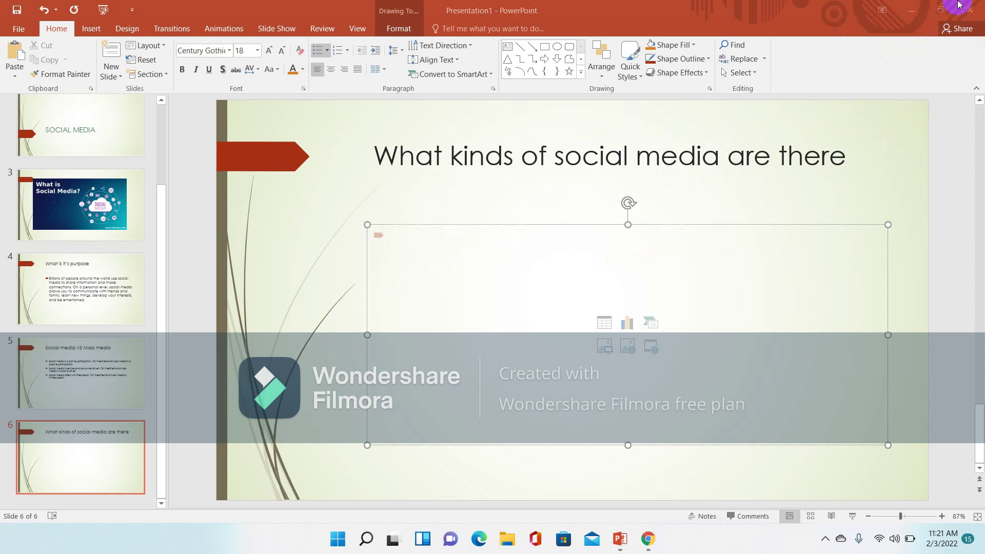
Step: In Chrome, run a Google search for 'different types of social media'
left_click(942, 11)
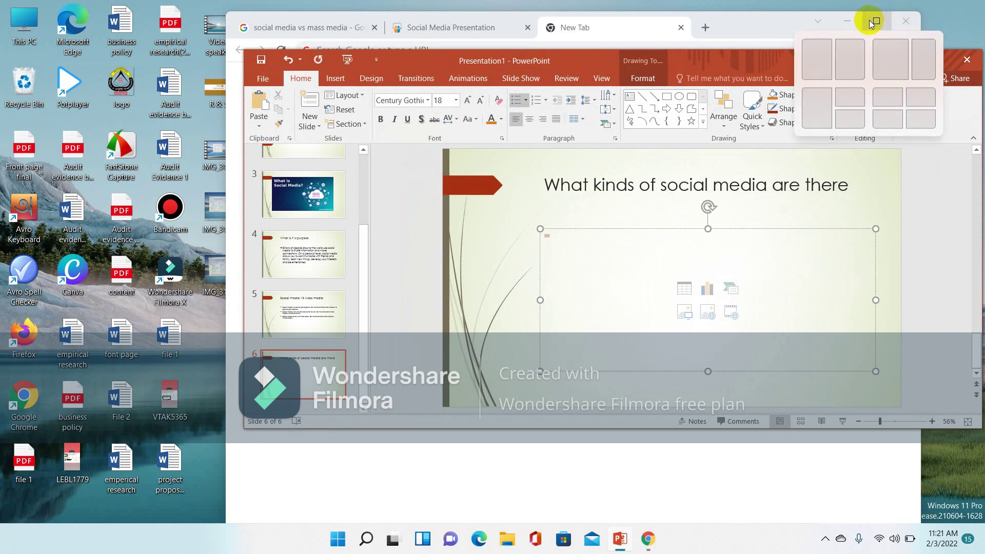
left_click(626, 26)
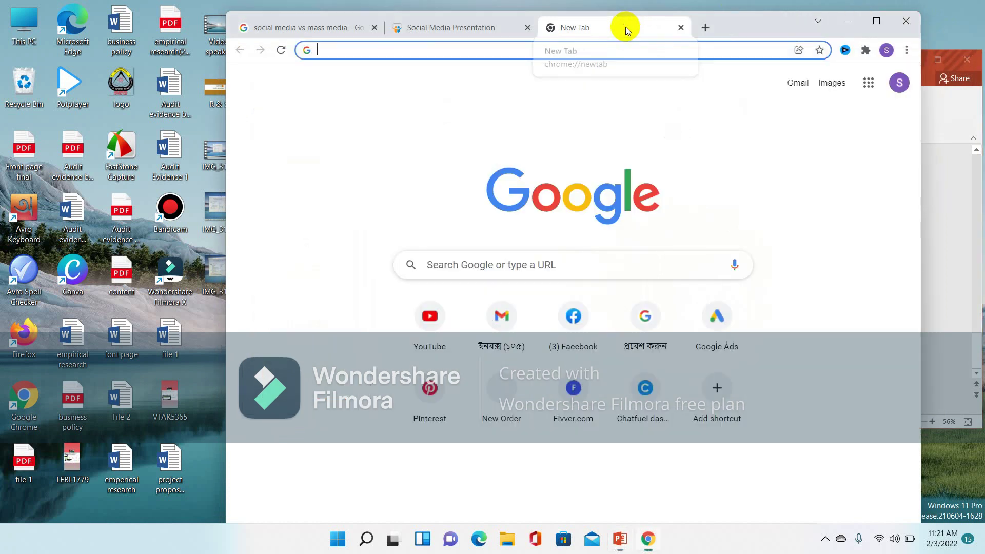
left_click(322, 44)
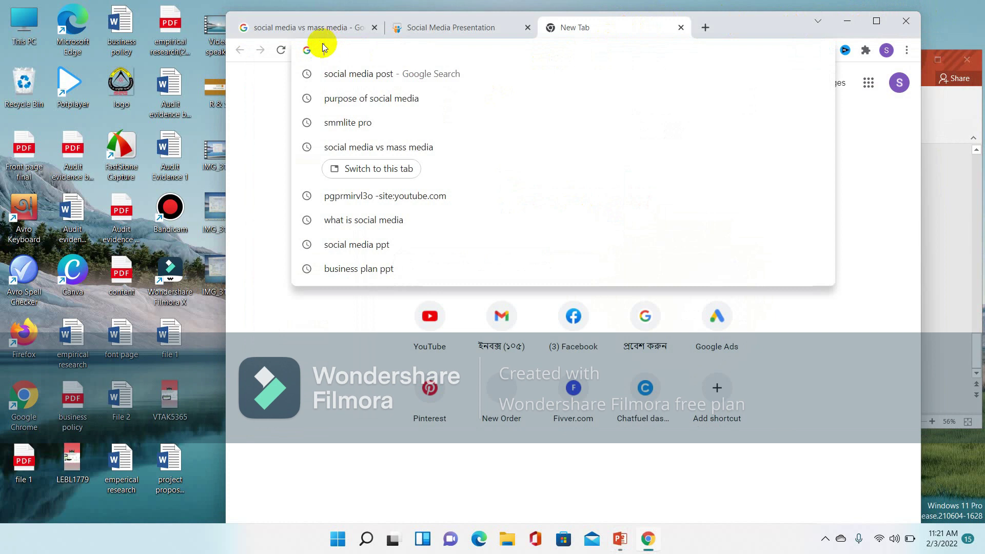
type("Differ")
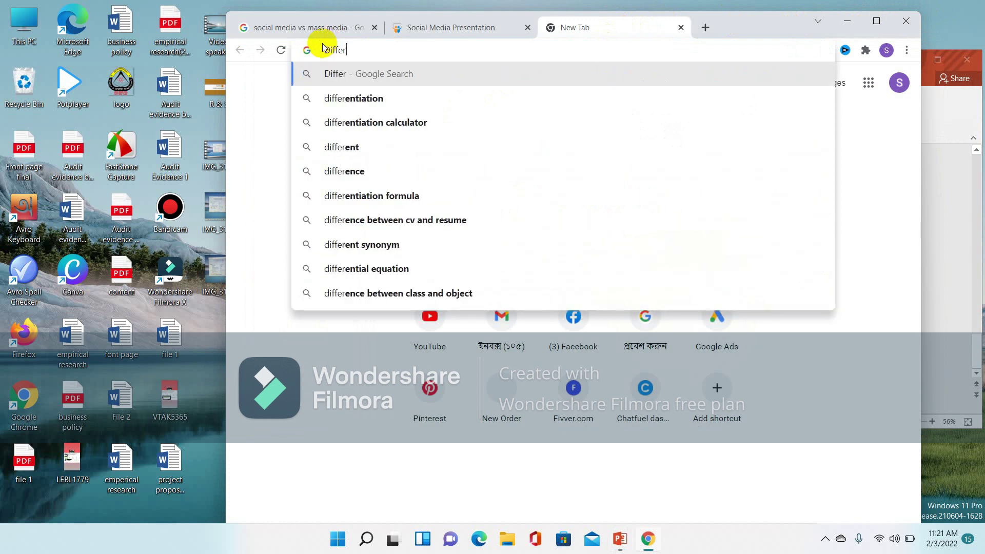
type("ent")
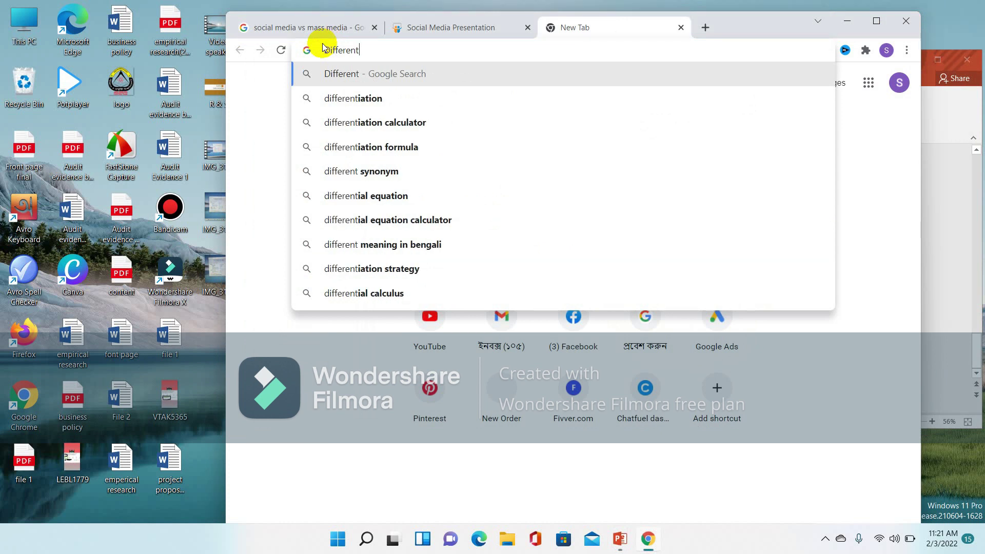
type("s")
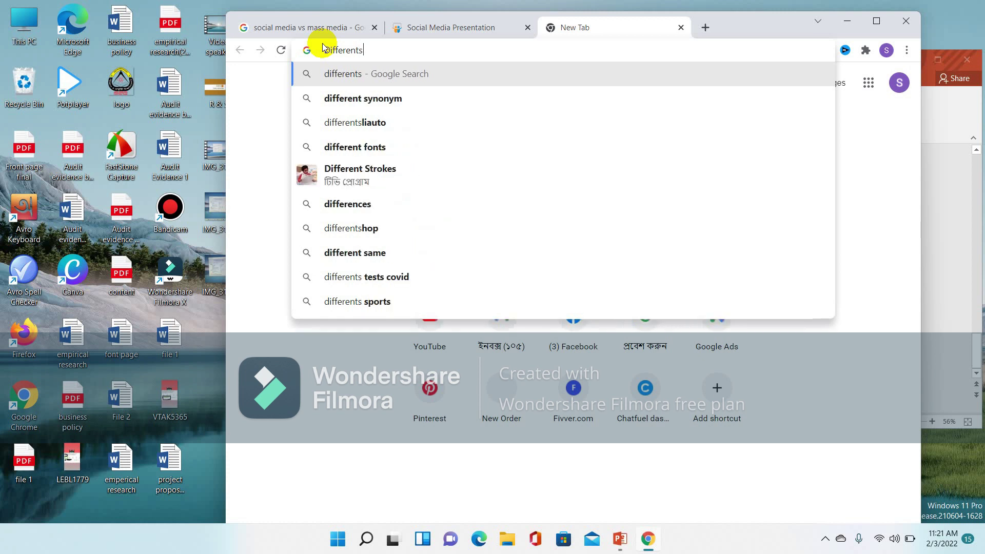
key("BackSpace")
type("types of s")
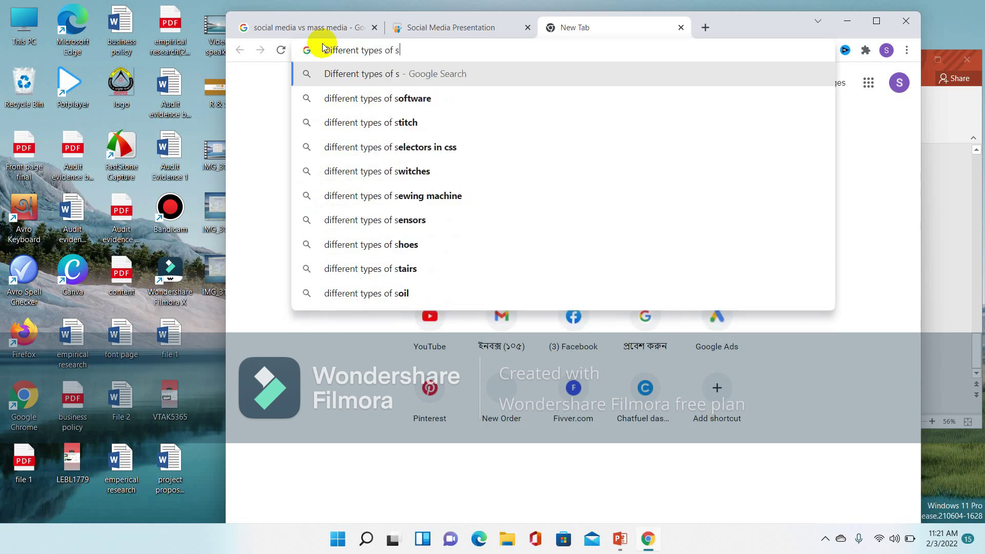
type("oci")
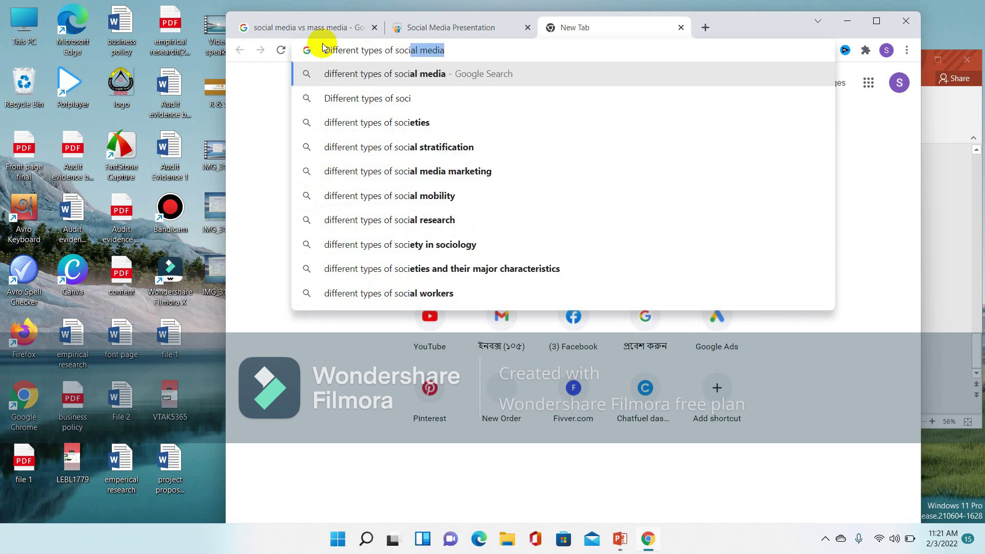
type("al")
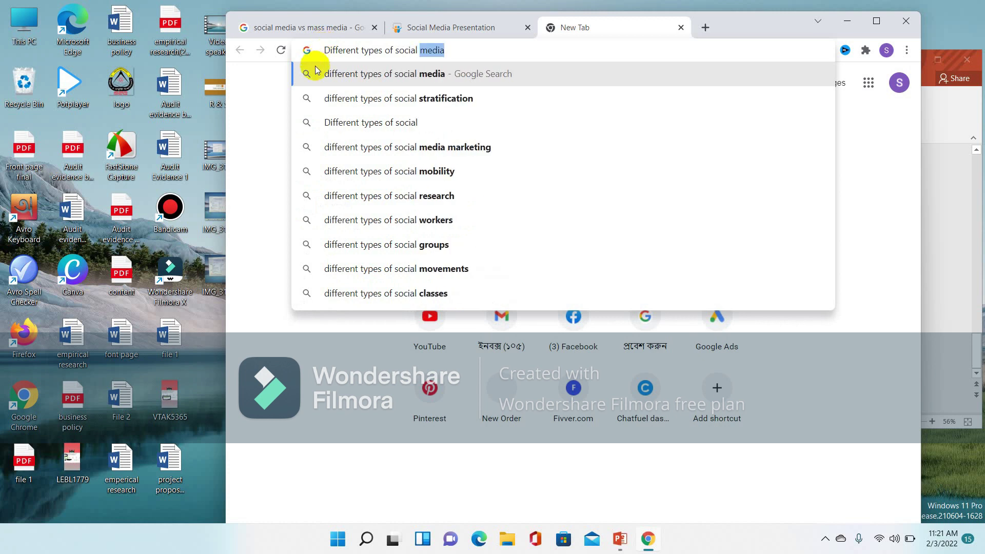
left_click(319, 75)
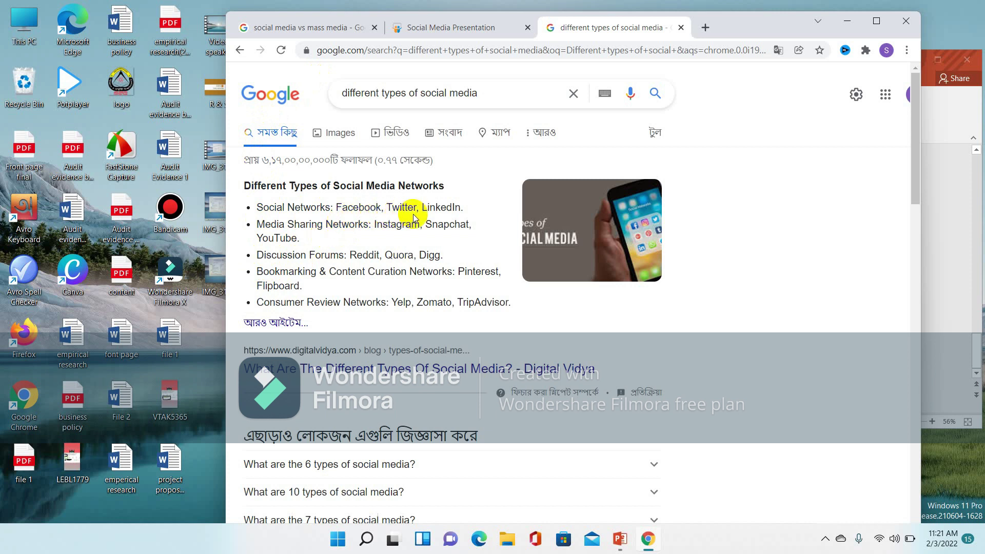
Step: Switch the search to Google Images results for different types of social media
left_click(352, 137)
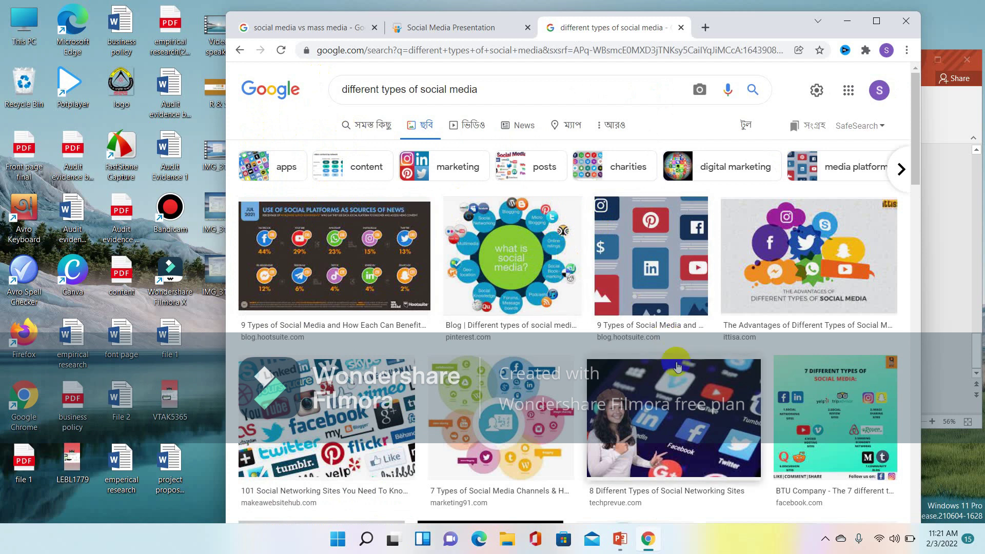
left_click(904, 513)
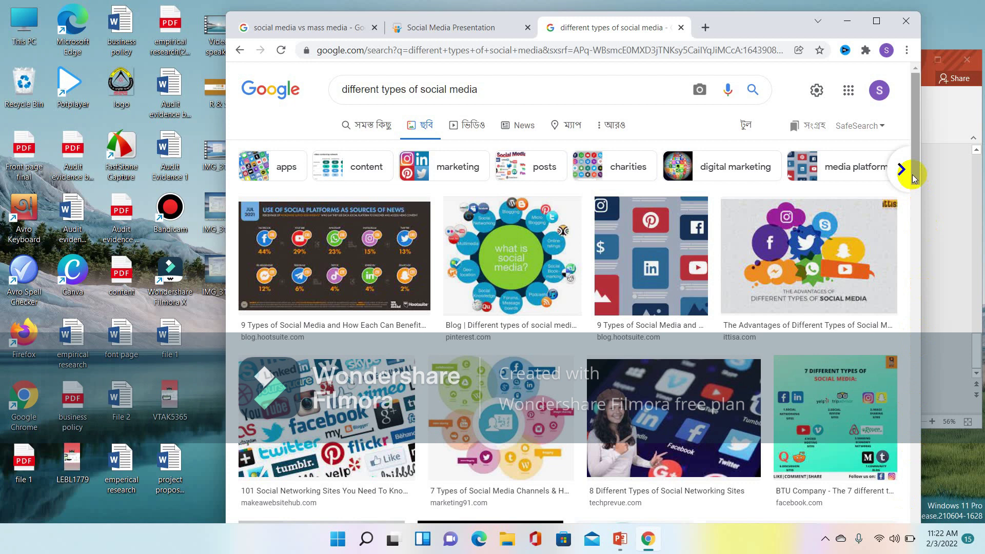
left_click(901, 169)
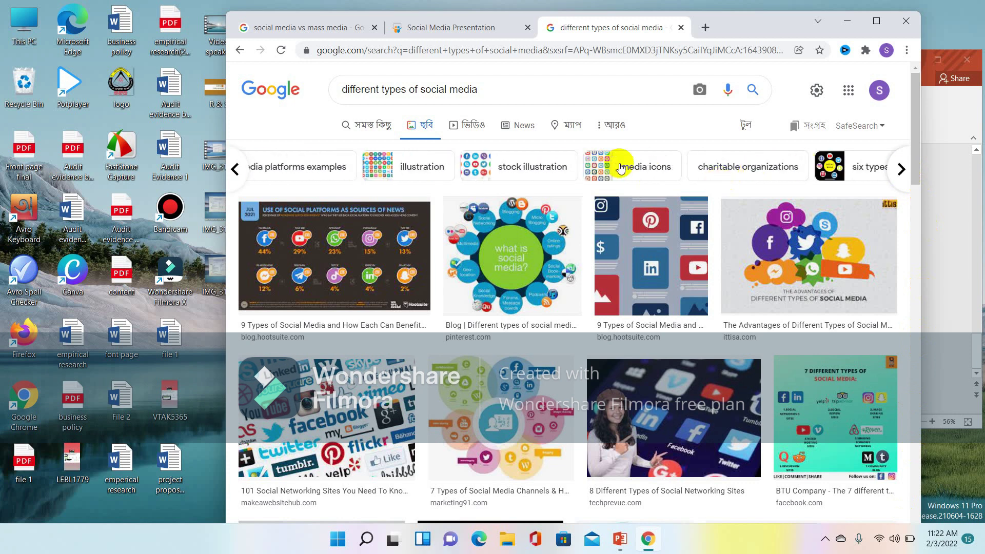
left_click(342, 311)
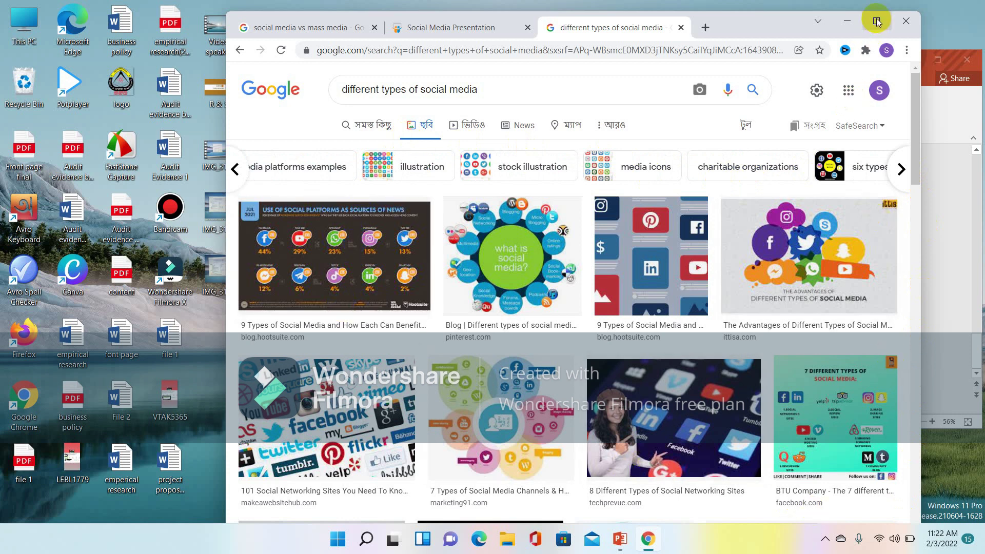
Step: Maximize Chrome and preview the Dreamstime social media icon collection image
left_click(876, 21)
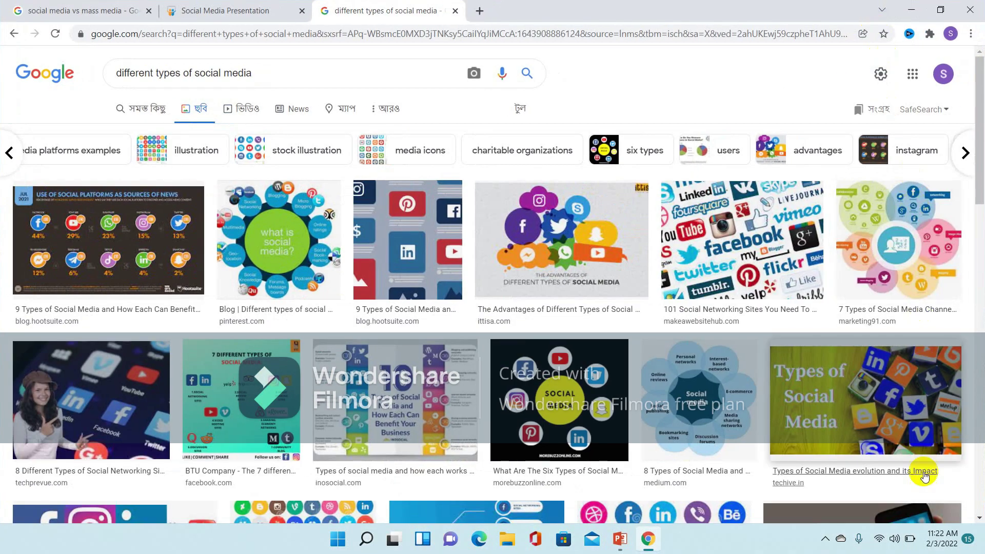
left_click(977, 519)
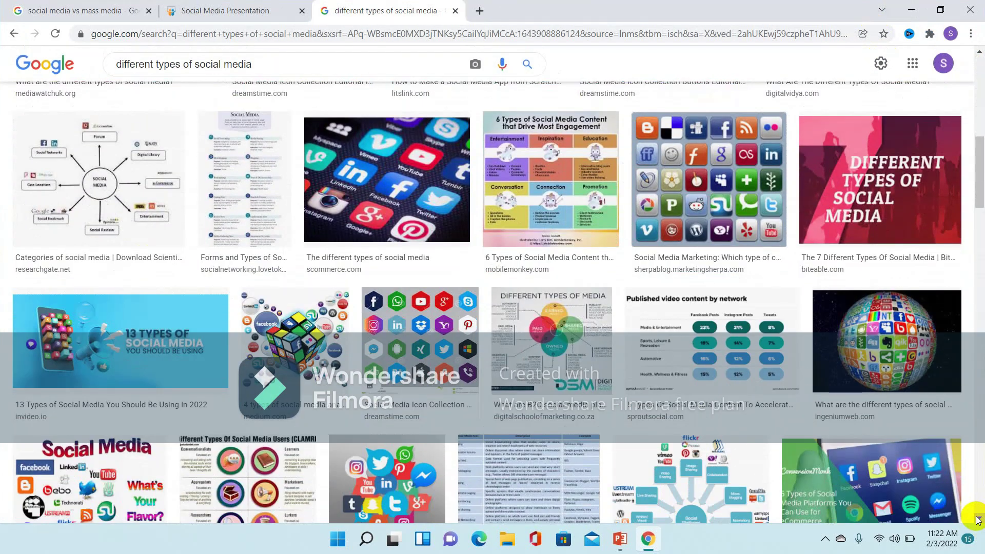
left_click(977, 520)
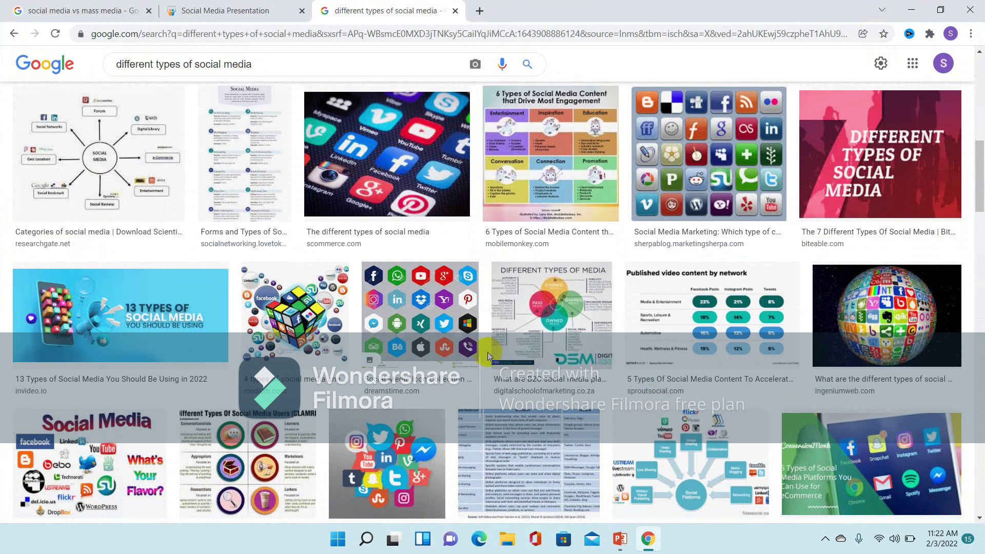
mouse_move(420, 331)
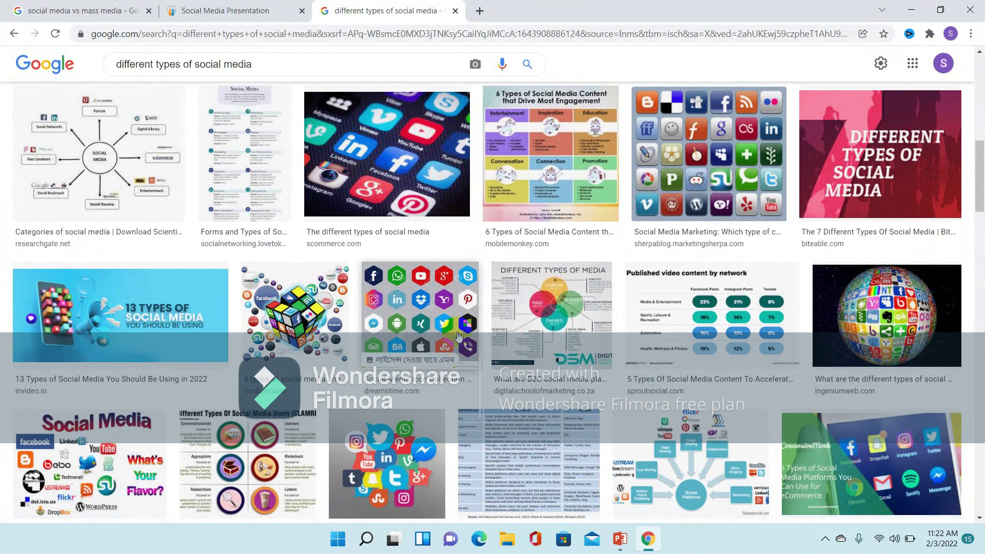
left_click(451, 323)
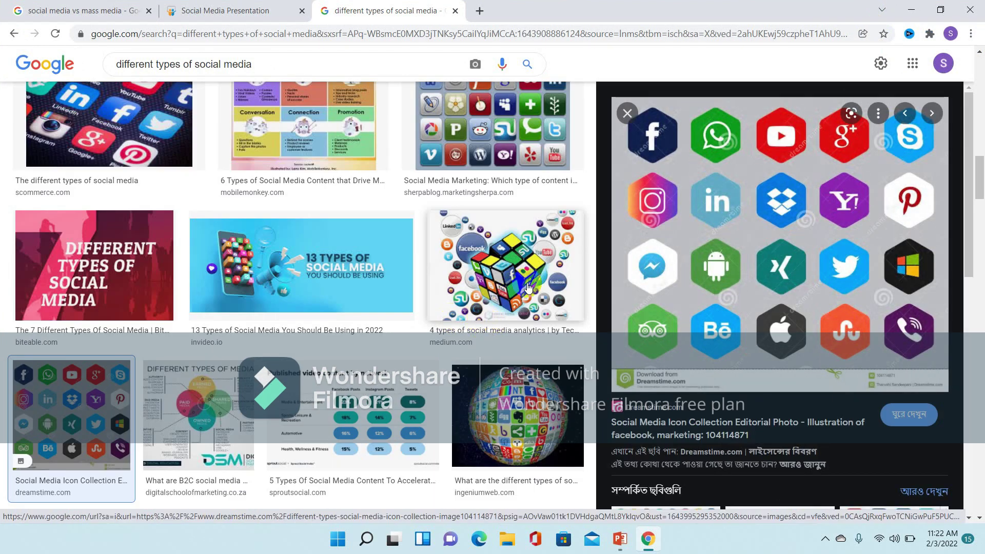
left_click(794, 215)
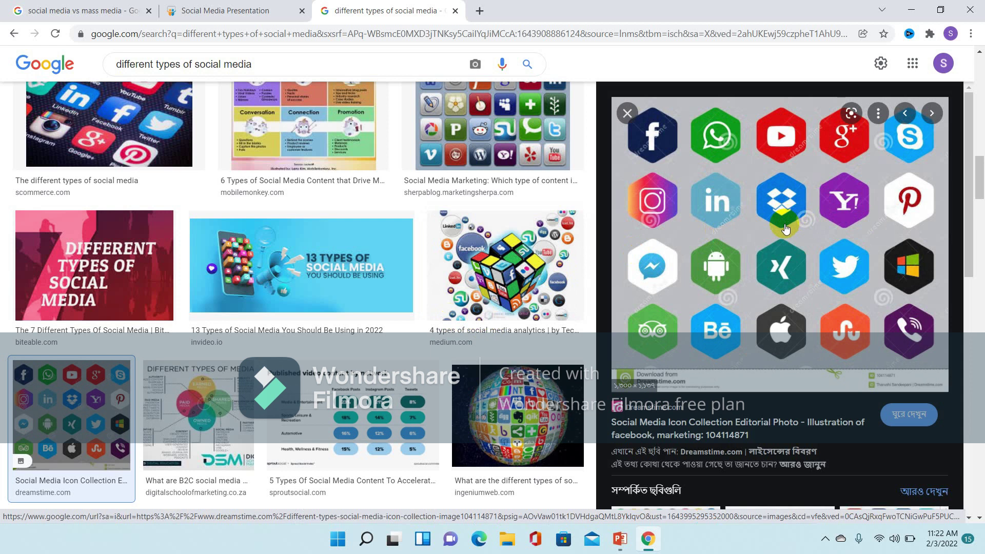
right_click(785, 227)
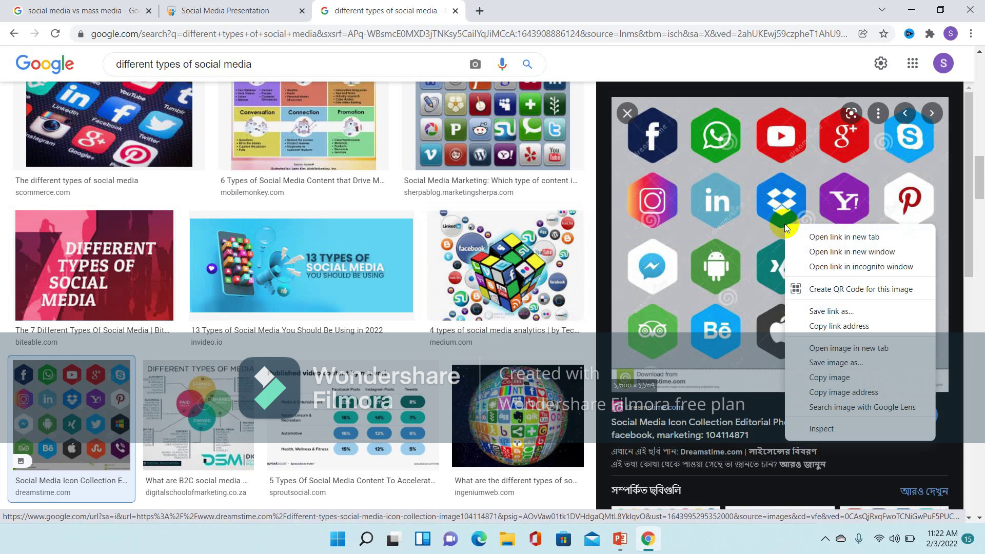
left_click(828, 378)
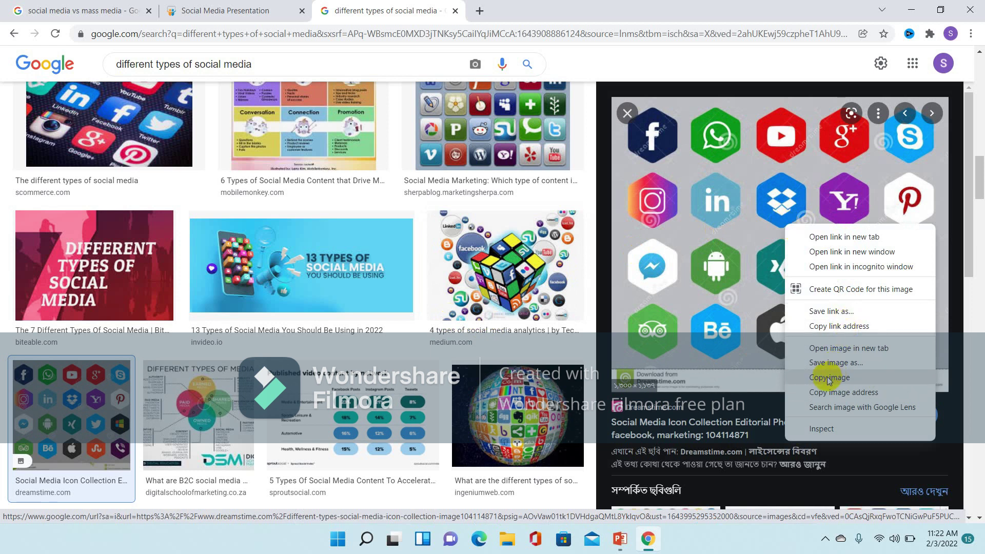
left_click(828, 378)
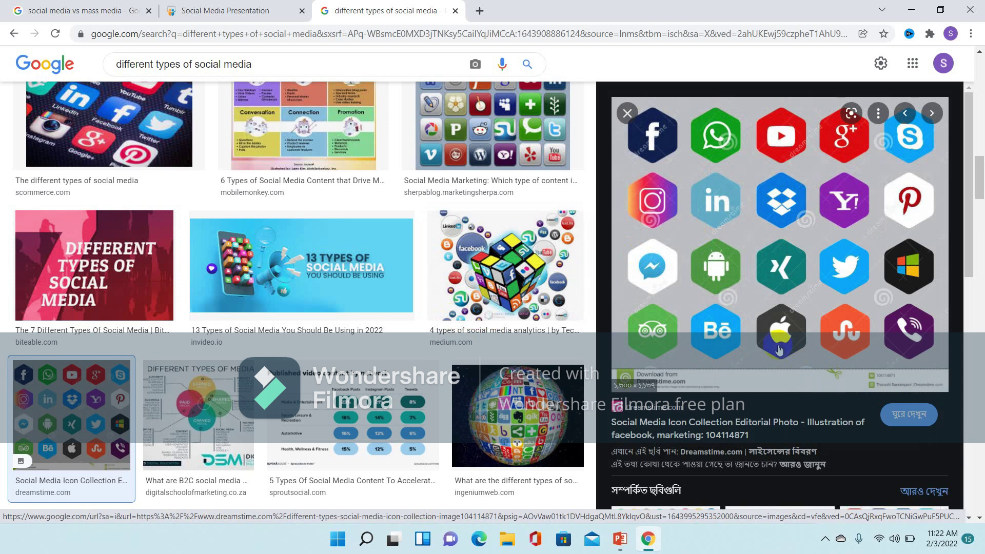
Step: Paste the copied social media icons picture into slide 6's content area
left_click(619, 539)
left_click(607, 341)
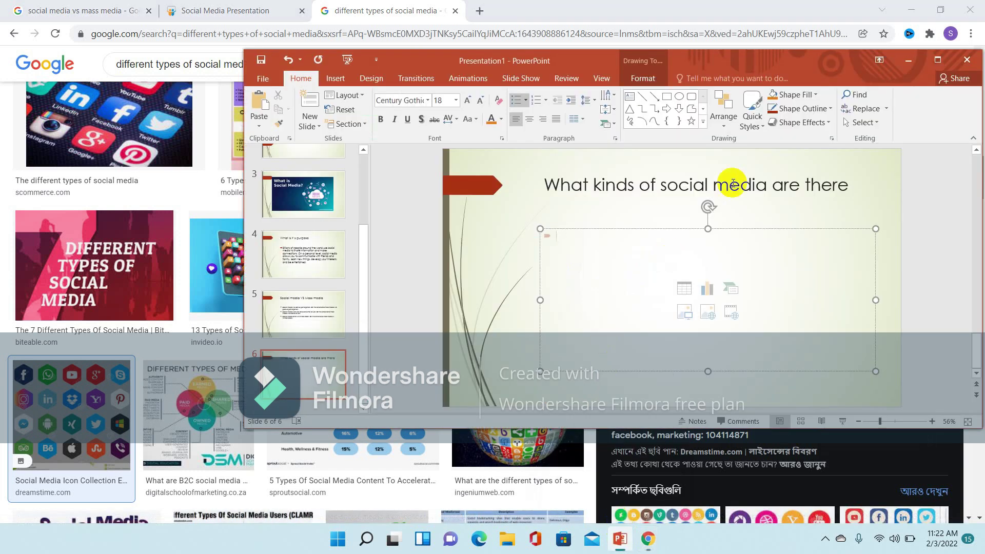
left_click(933, 58)
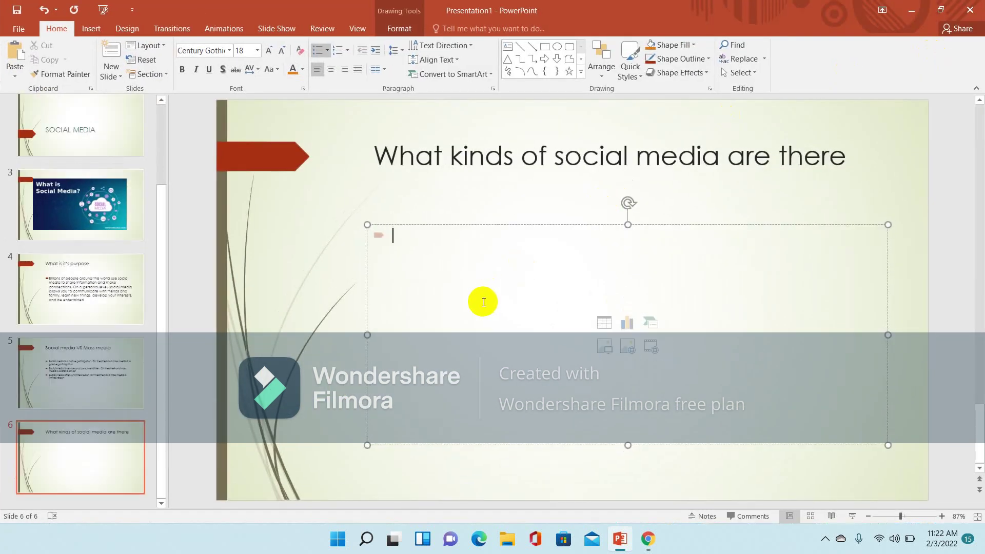
right_click(431, 306)
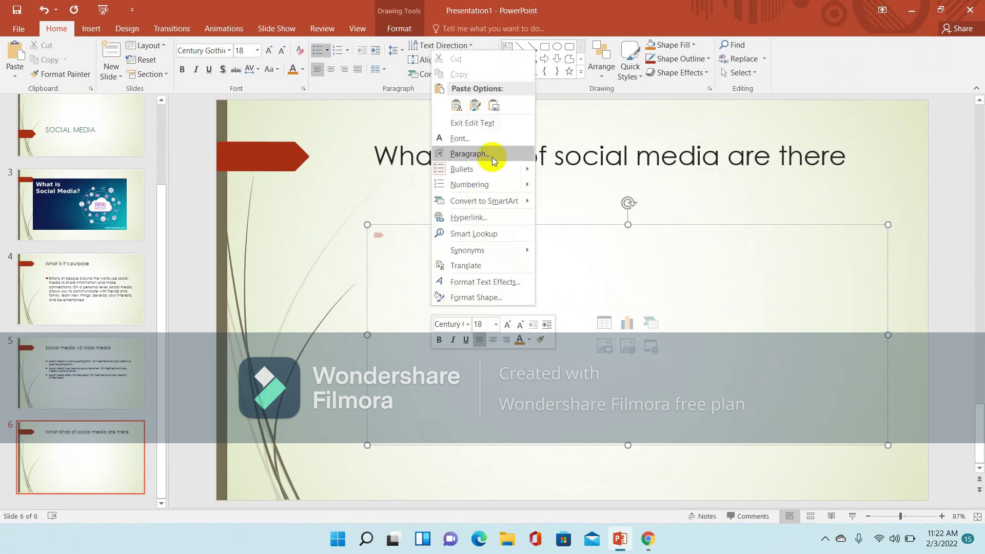
left_click(493, 106)
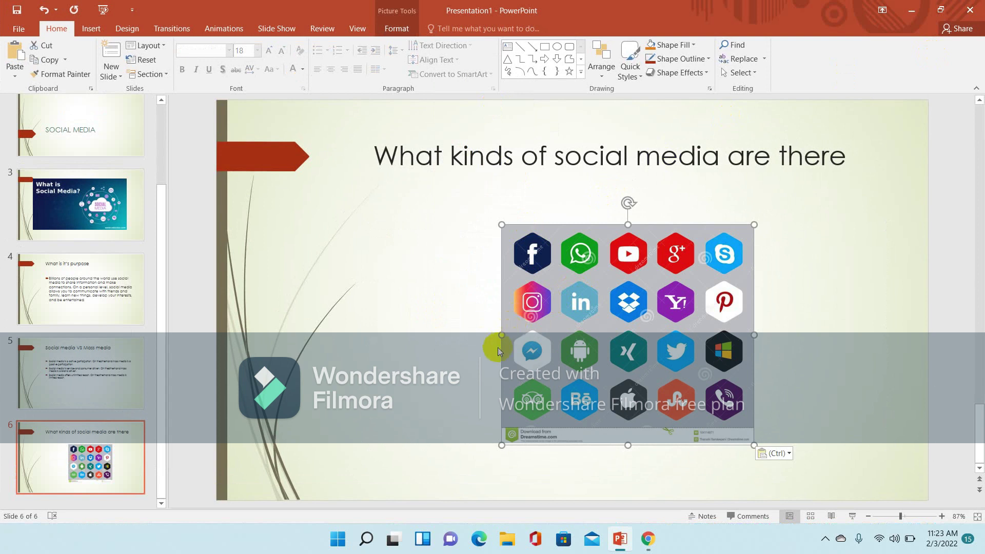
Step: Stretch the icons picture left, right, up and down to fill the body area
left_click_drag(499, 336, 387, 313)
left_click_drag(753, 335, 800, 329)
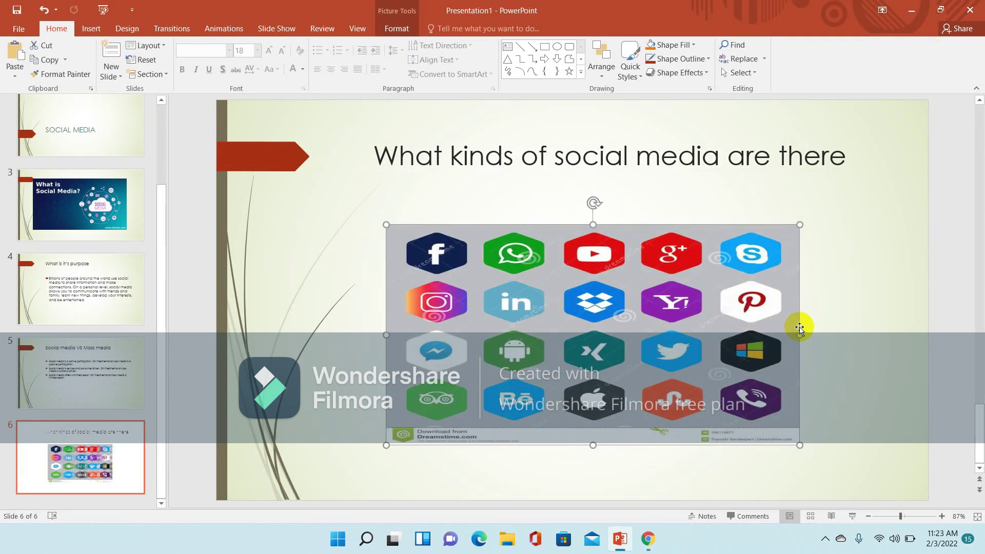
left_click_drag(591, 222, 594, 194)
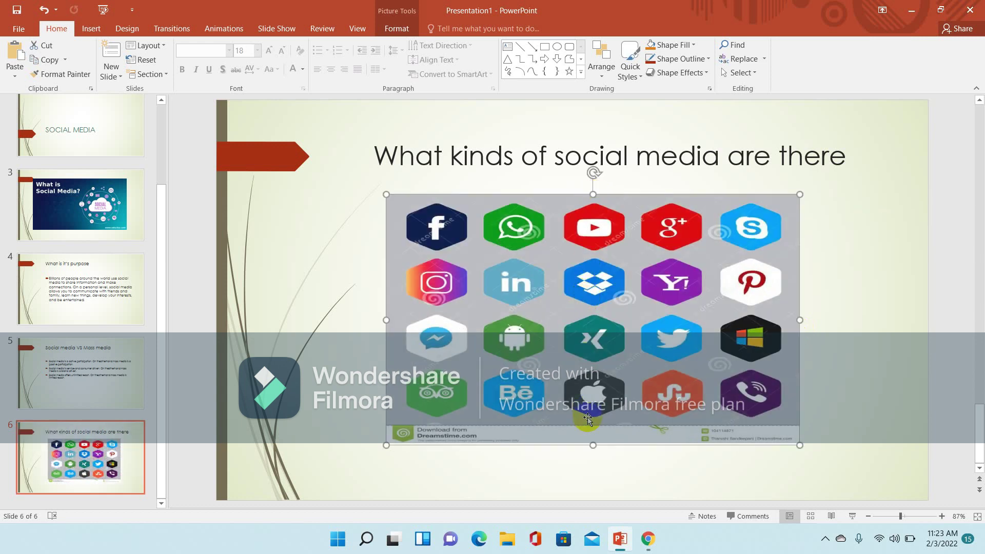
left_click_drag(592, 445, 593, 463)
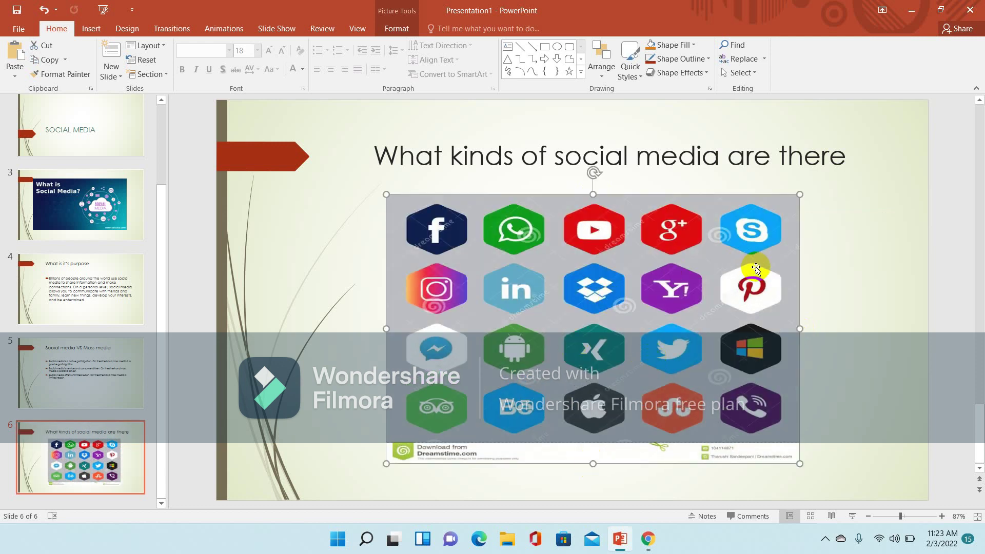
Step: Replace slide 6's title with 'Different types of social media'
left_click(770, 161)
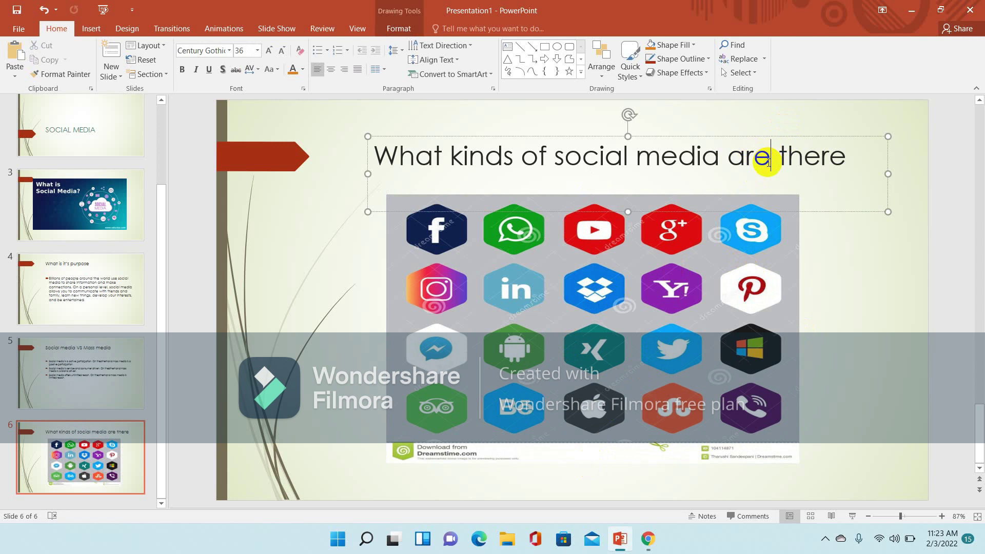
left_click(846, 159)
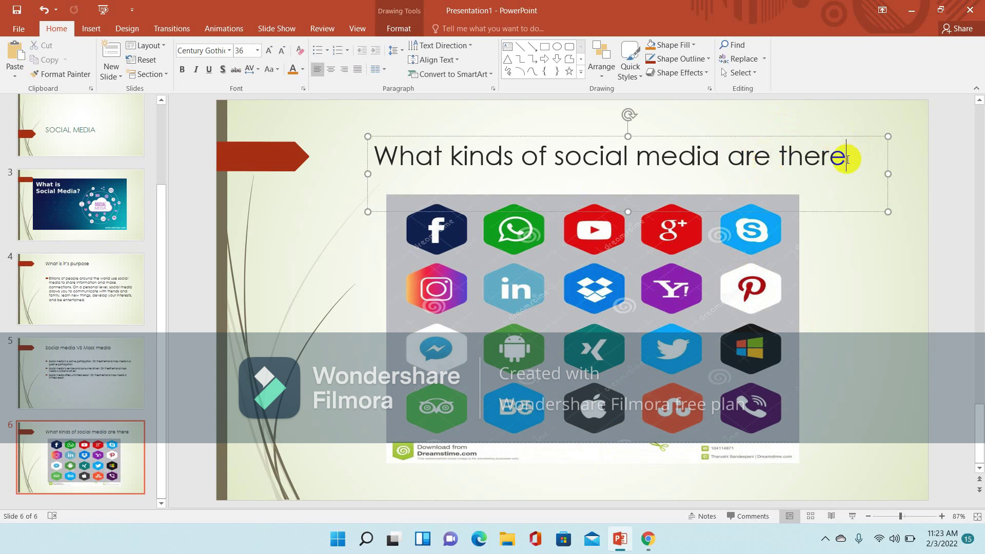
key("BackSpace")
key("BackSpace")
key("BackSpace")
key("BackSpace")
key("BackSpace")
key("BackSpace")
key("BackSpace")
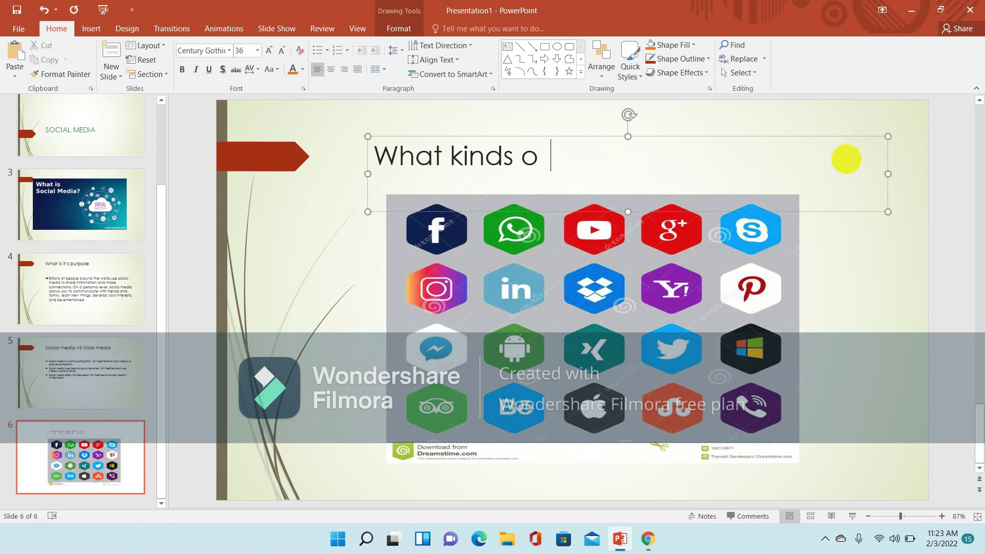
key("BackSpace")
key("BackSpace")
key("BackSpace")
key("BackSpace")
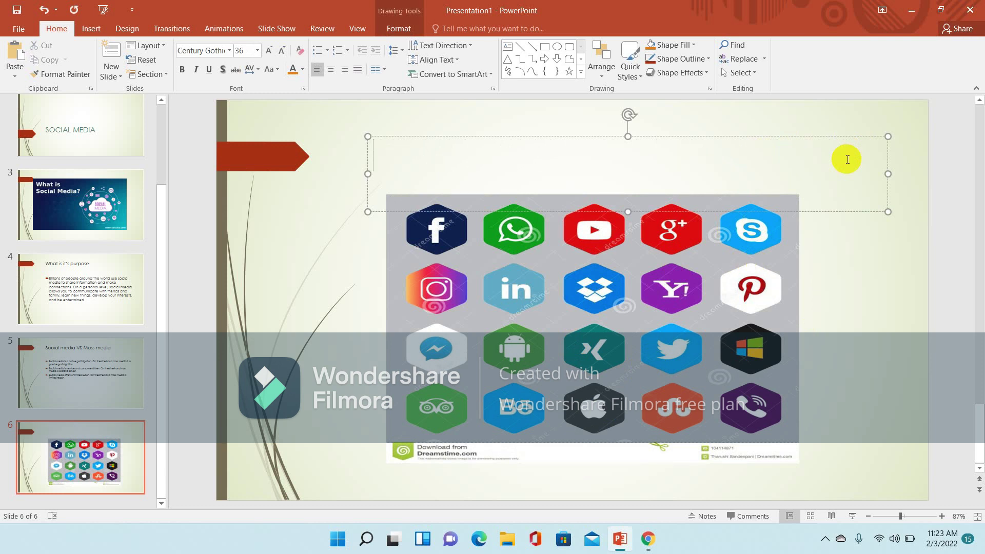
type("DI")
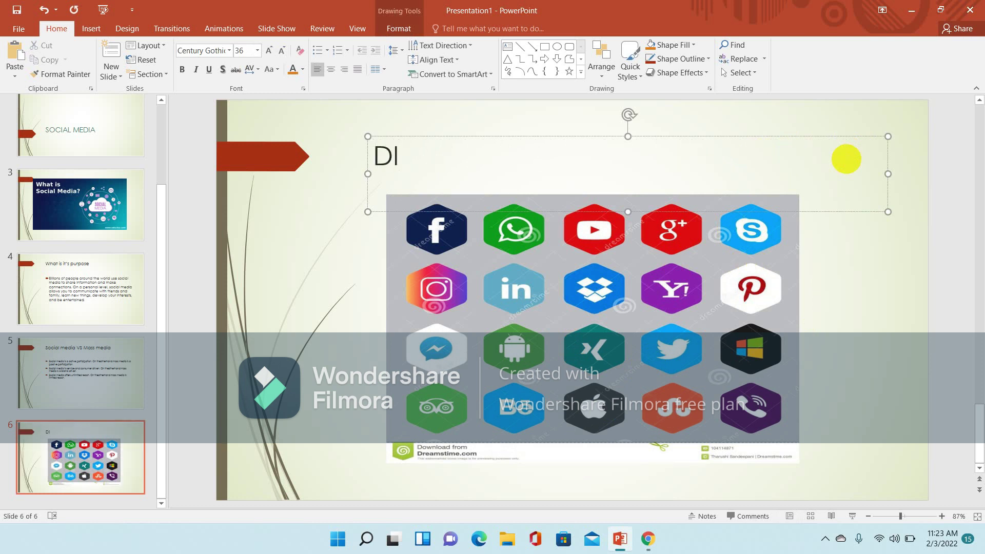
key("BackSpace")
type("iffer")
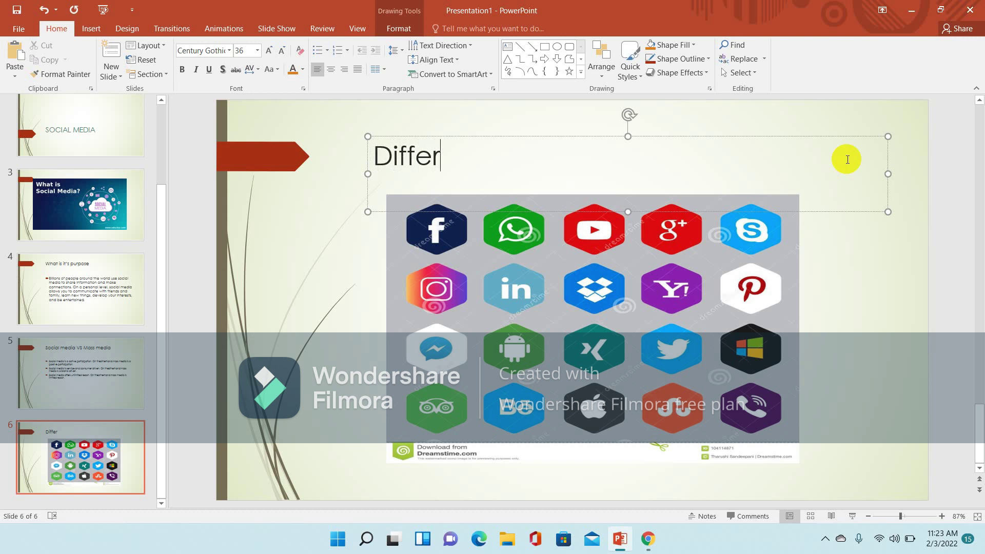
type("ent")
type(" ty")
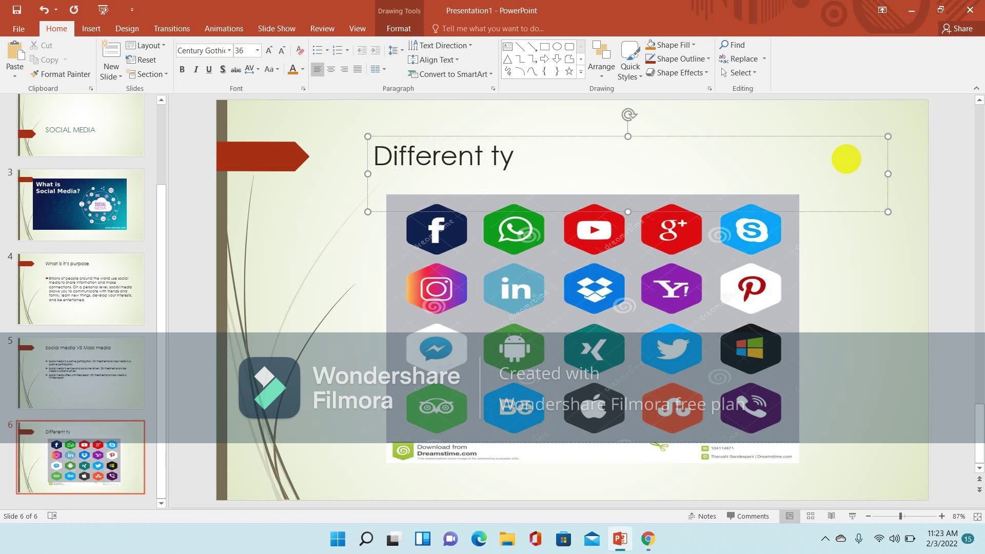
type("pes ")
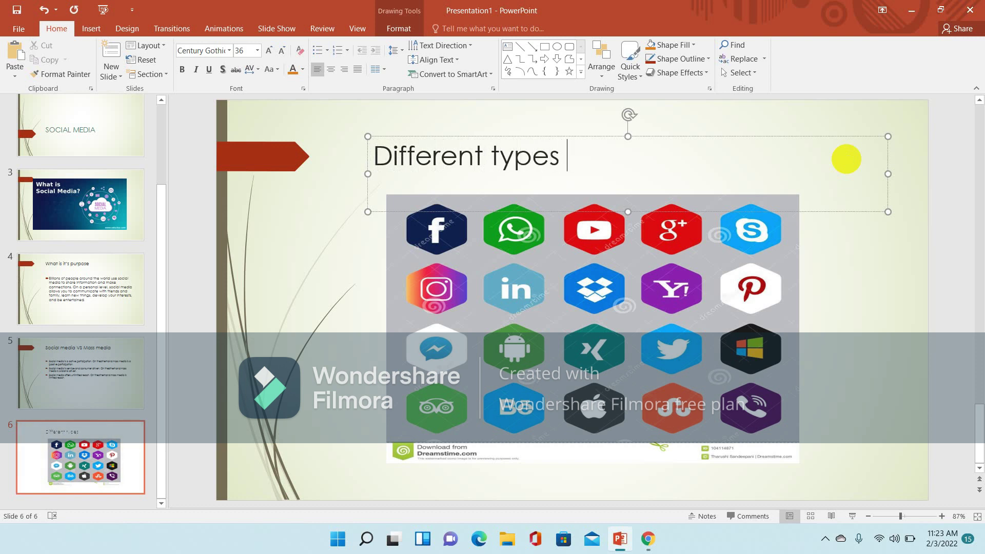
type("of social m")
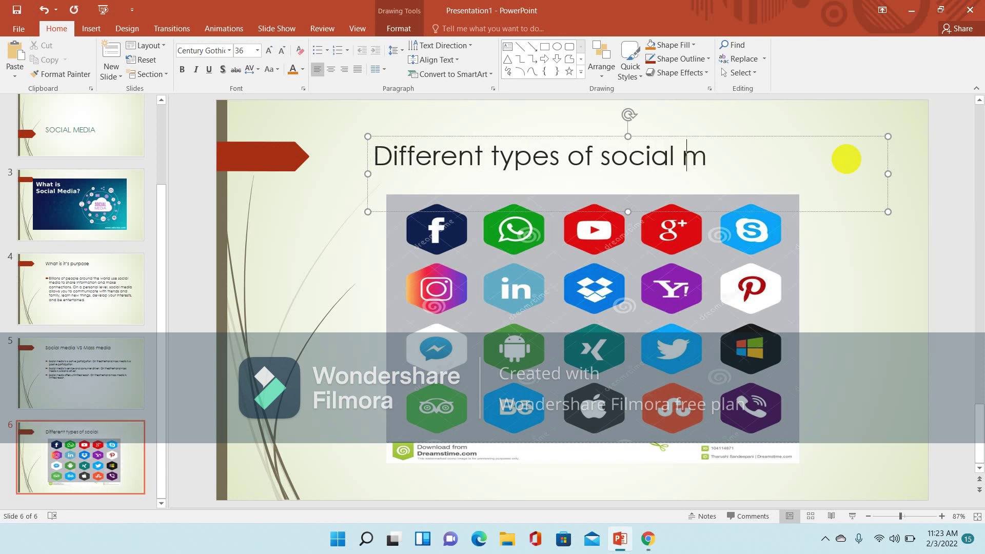
type("edia")
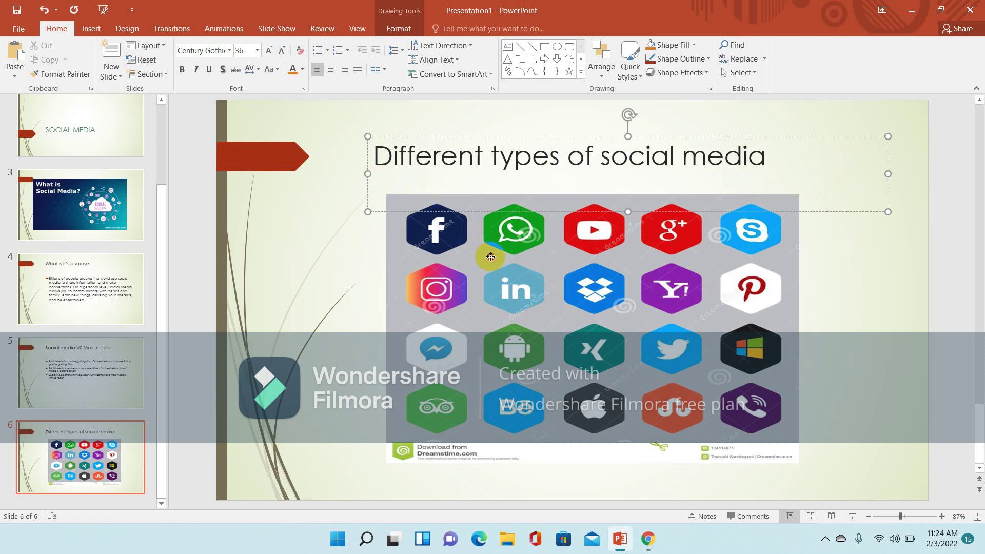
Step: Nudge the social media icons picture down and left, just below the title
left_click(490, 258)
left_click_drag(491, 258, 474, 269)
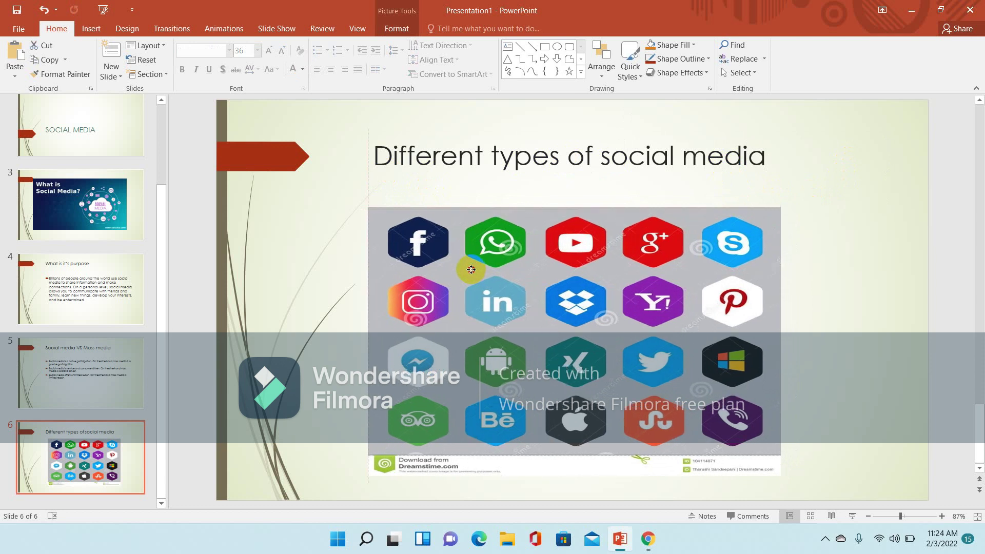
left_click_drag(470, 269, 471, 269)
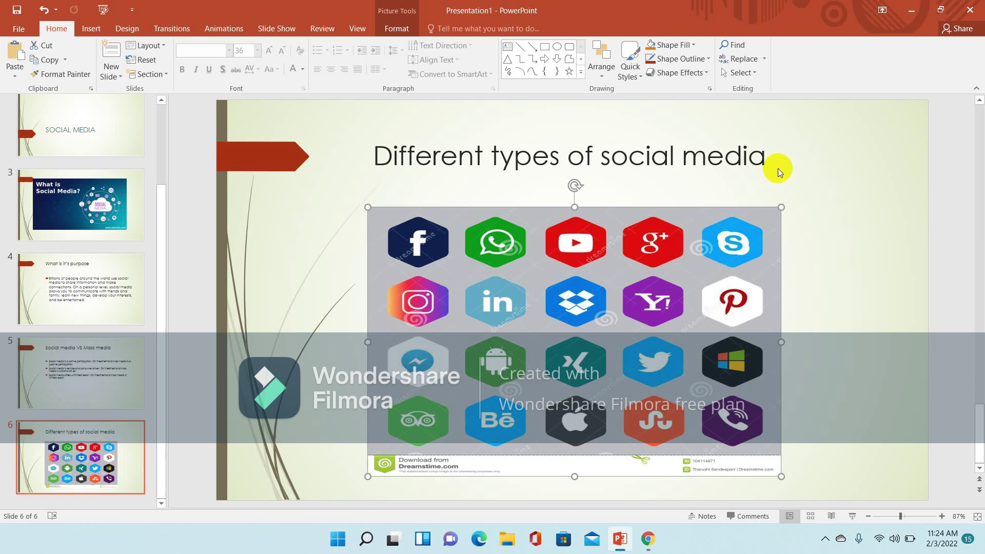
left_click(799, 167)
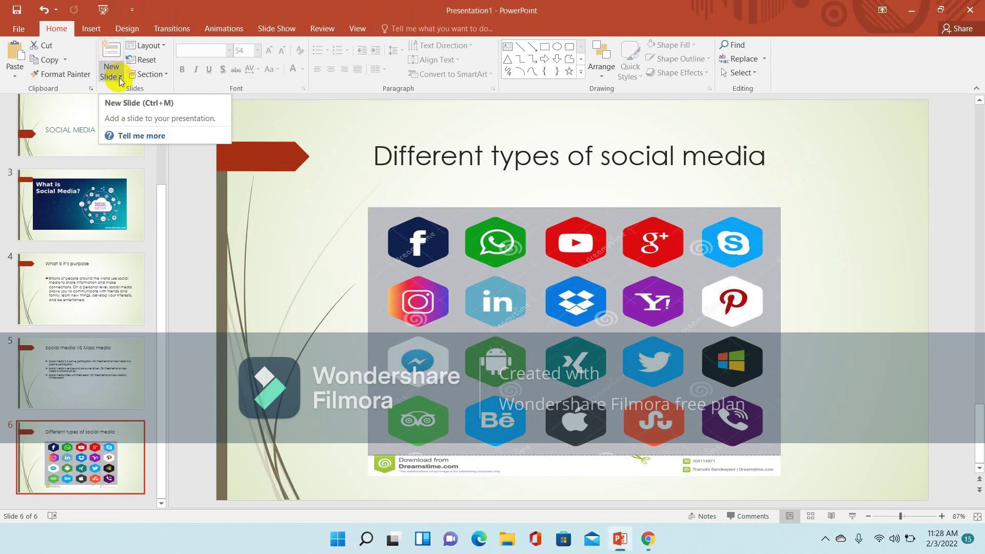
Step: Insert slide 7 with Ctrl+M and begin its title 'How has social media changed overtime'
left_click(122, 78)
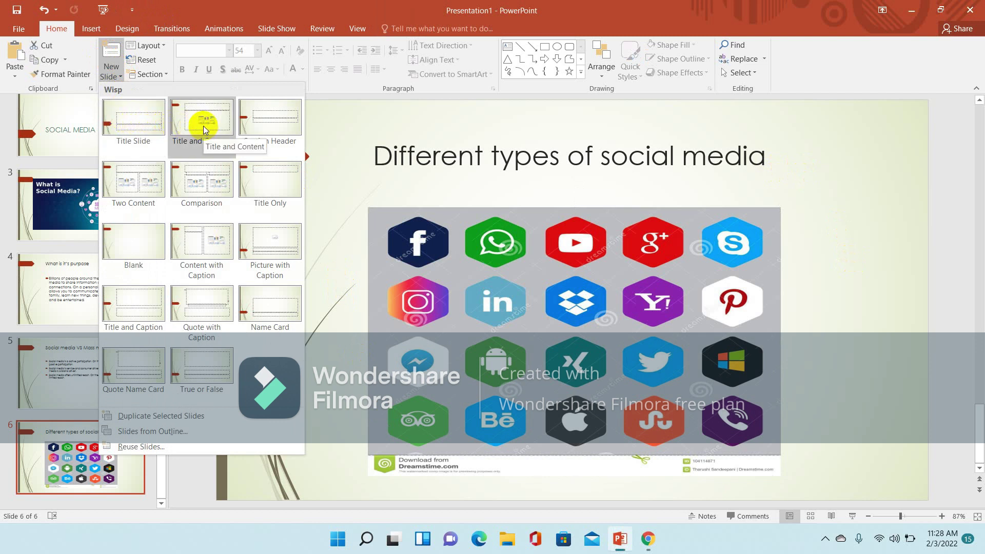
key("Escape")
key("ctrl+m")
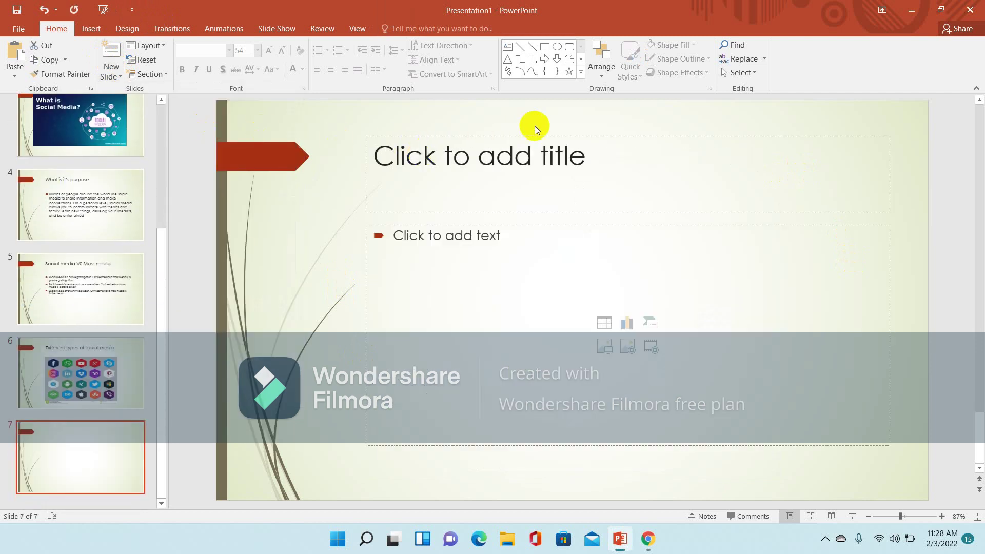
left_click(490, 144)
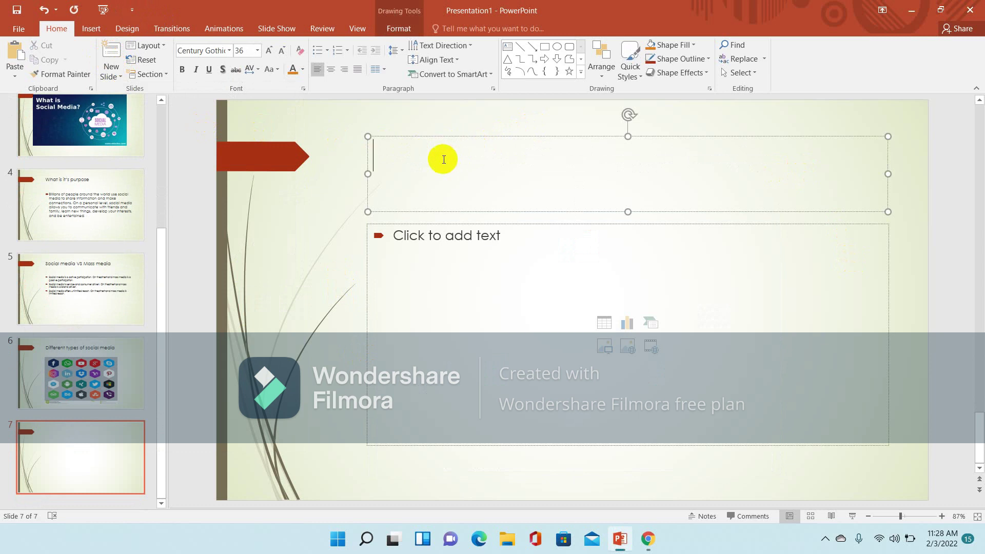
type("Ho")
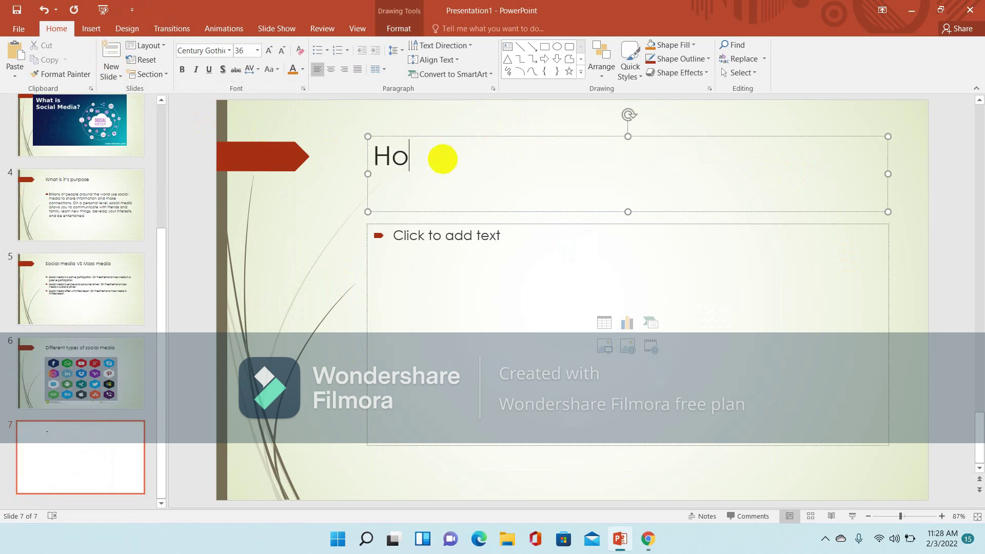
type("w has social ")
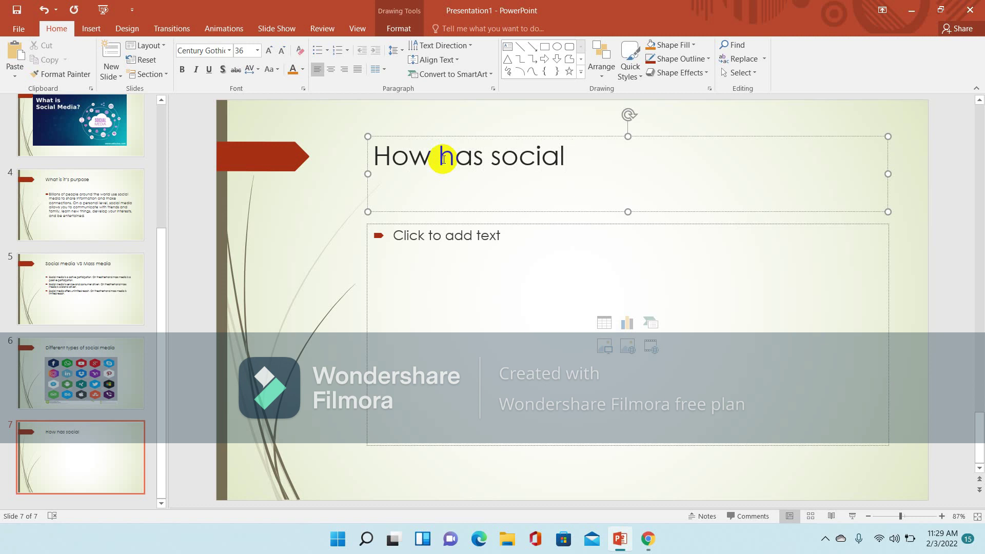
type("media changed ")
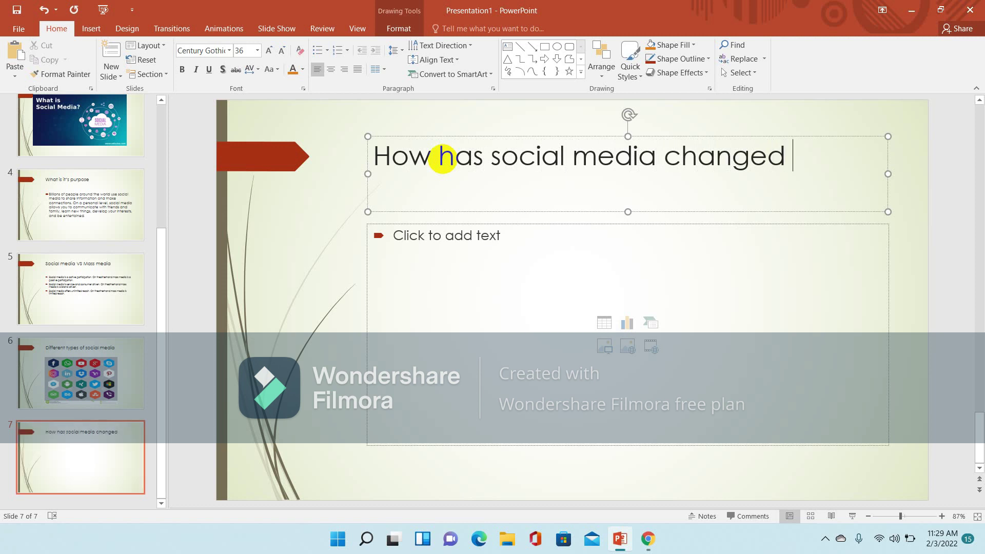
type("over")
type("time")
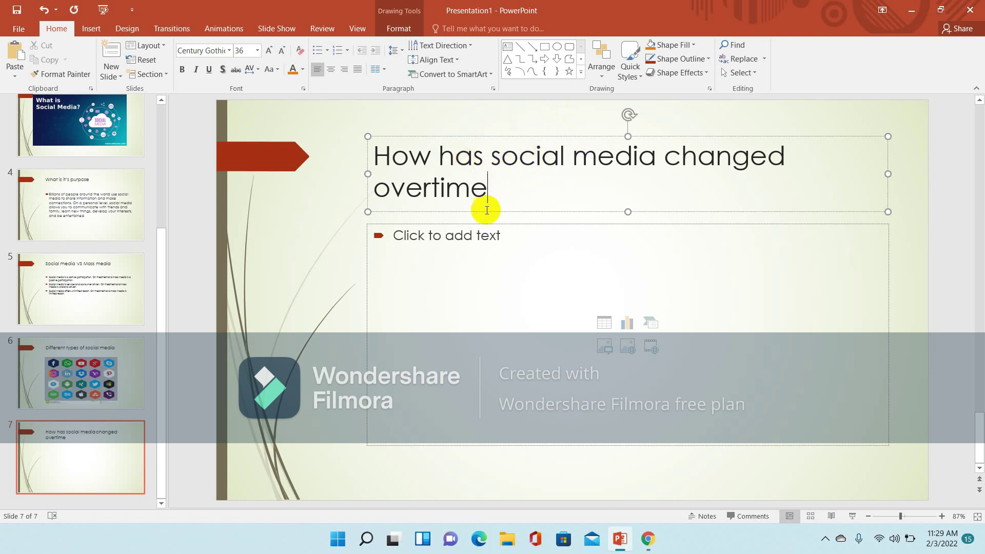
Step: Place the cursor in slide 7's empty content placeholder
left_click(465, 239)
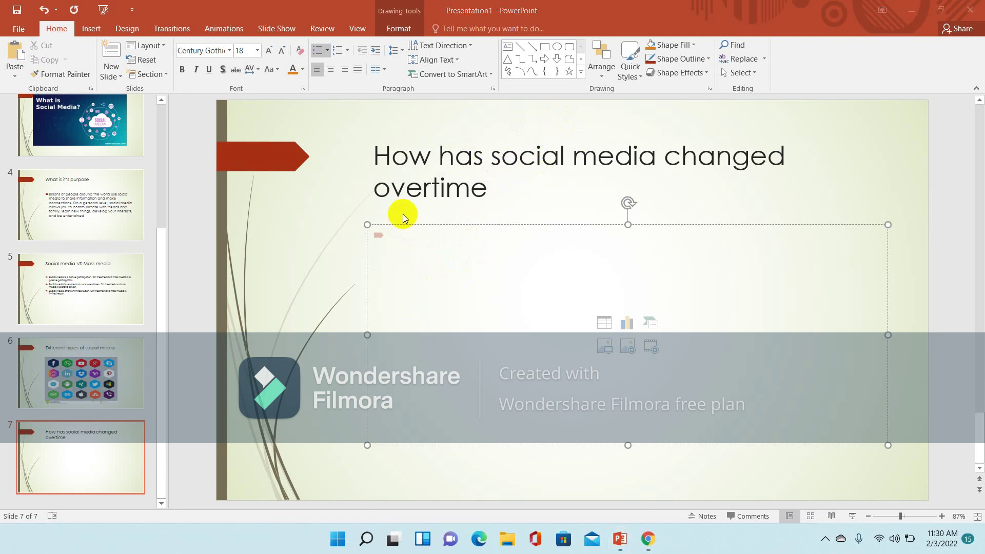
Step: Type 'Past social media endeavours:' as slide 7's first bullet and start an empty bullet below
left_click(392, 234)
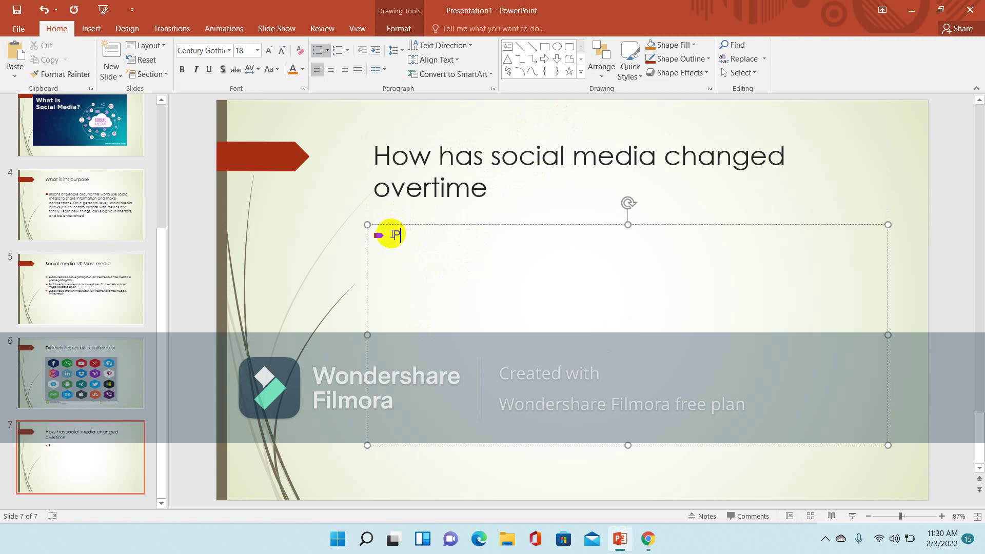
type("Past social")
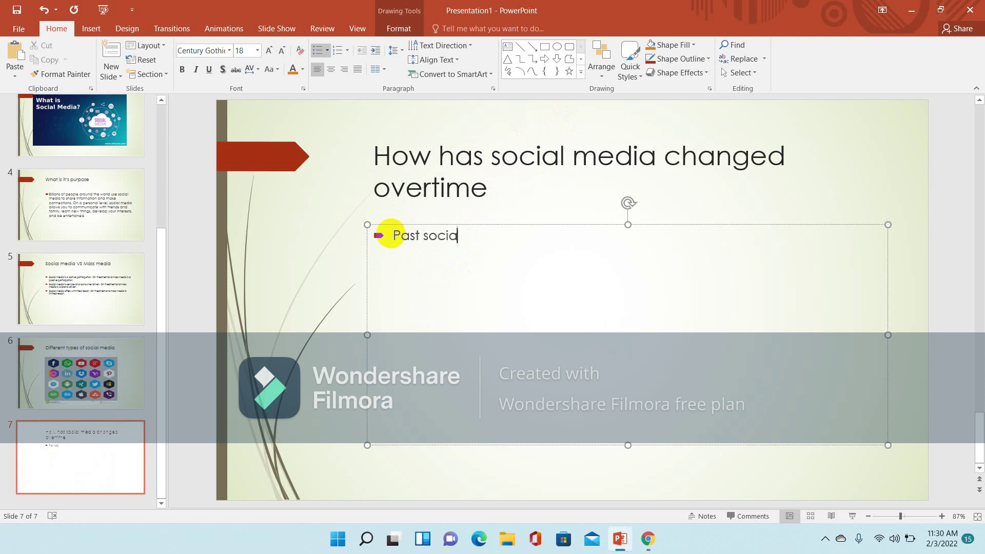
type(" media")
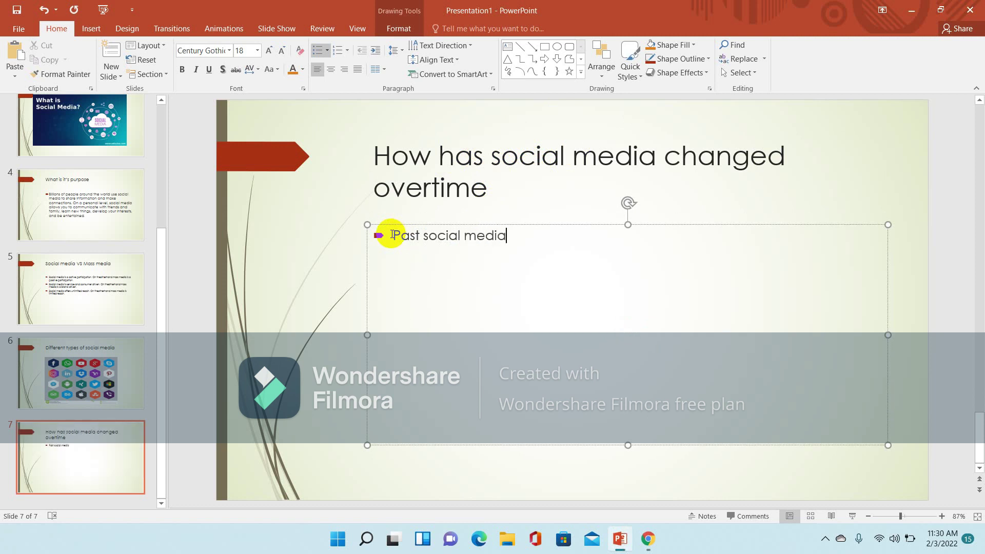
type(" end")
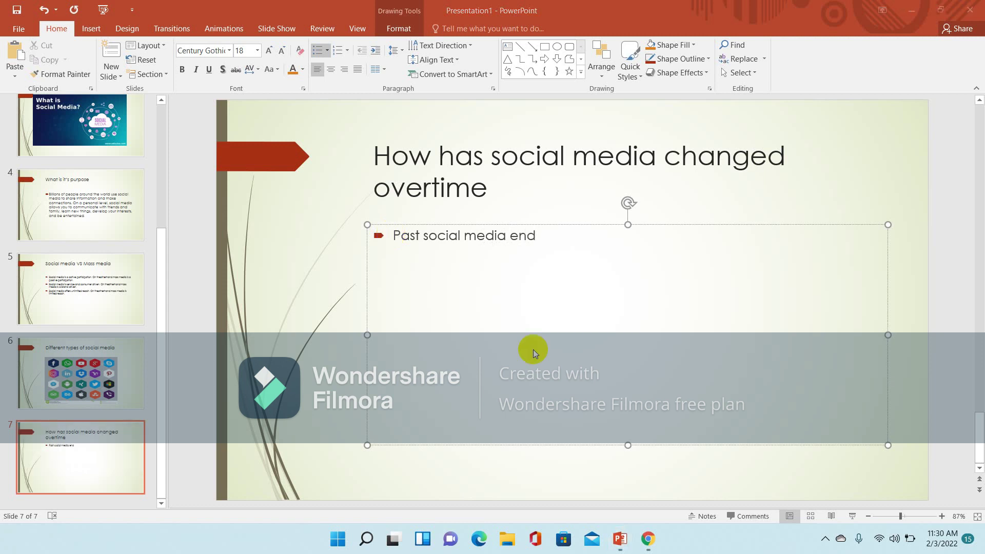
left_click(539, 234)
type("eavours")
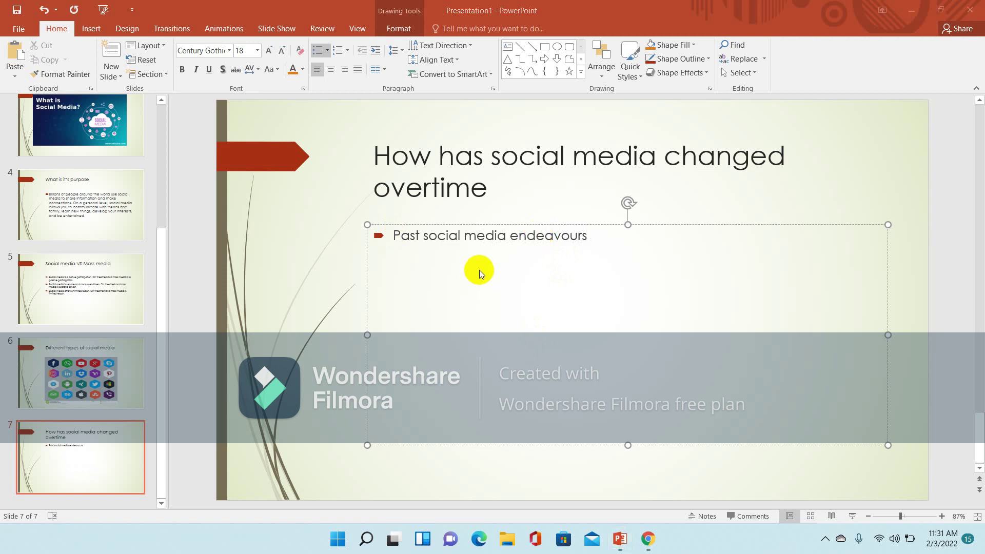
left_click(594, 235)
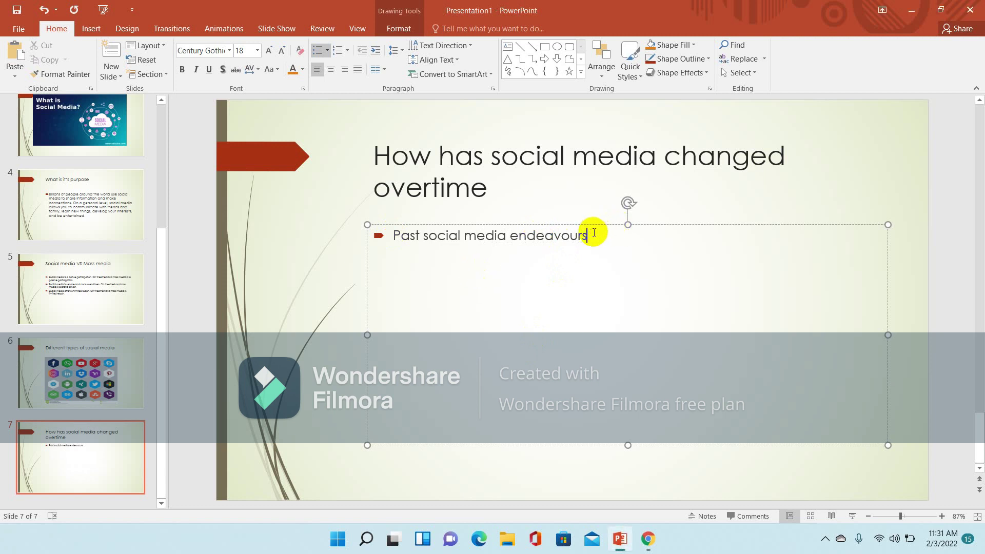
type(":")
key("Return")
key("BackSpace")
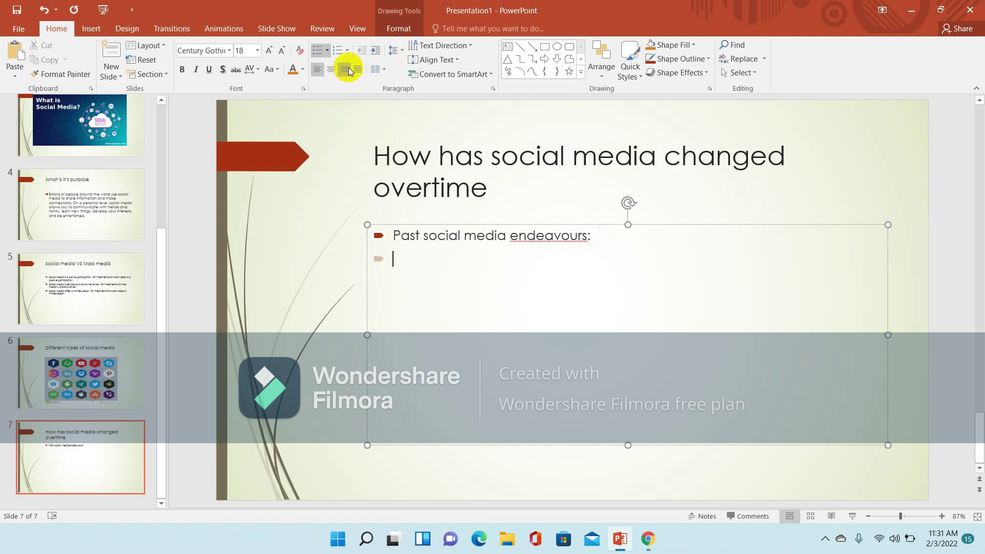
Step: Toggle the empty line through numbering and right alignment, leaving it a left-aligned bullet
left_click(338, 52)
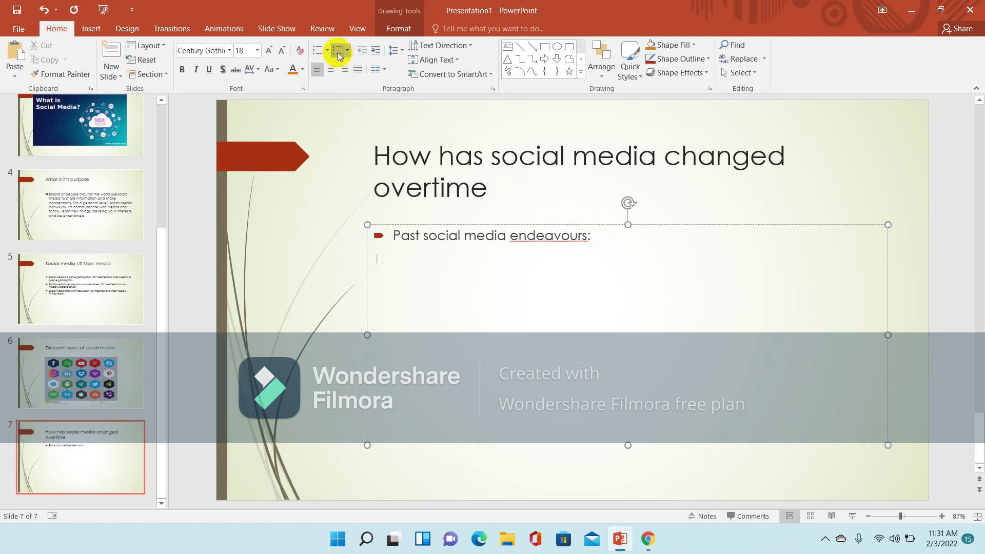
left_click(315, 52)
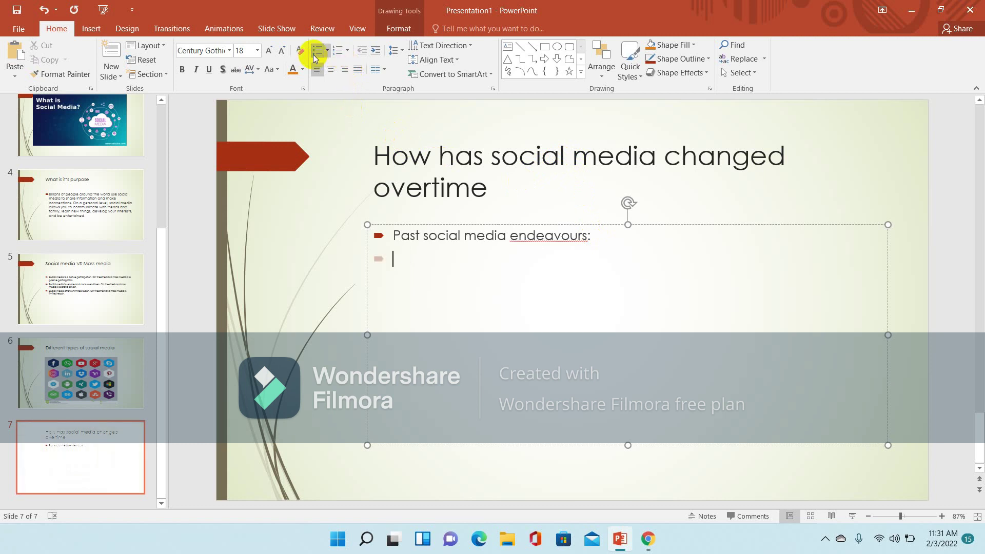
left_click(342, 71)
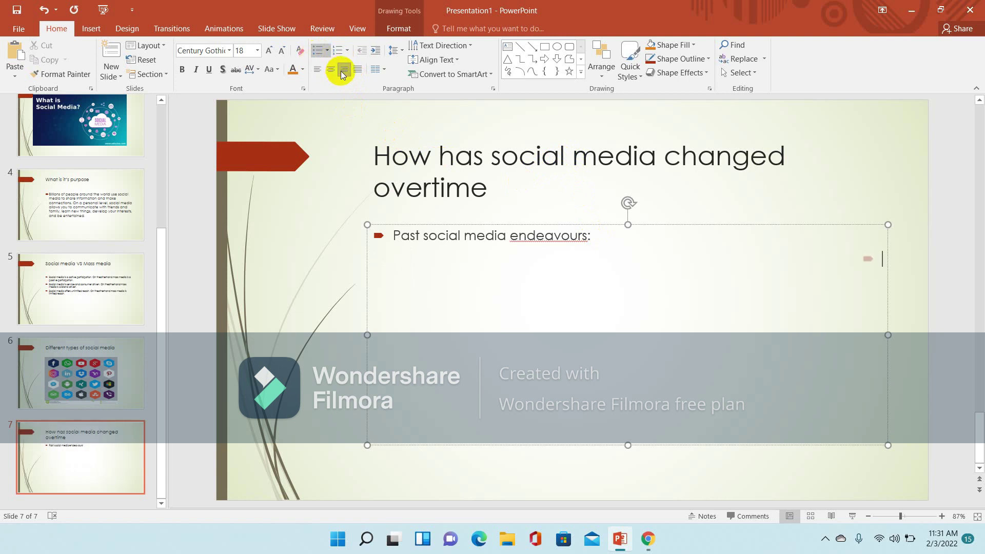
left_click(322, 70)
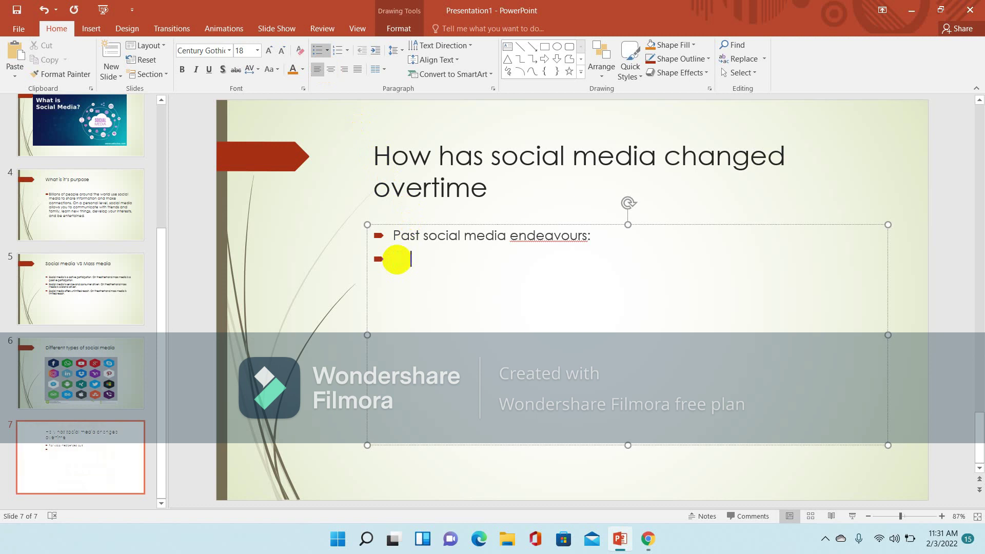
Step: Type 'AIM-1997' on the second bullet and begin a third bullet with 'Advanced'
type("AIM")
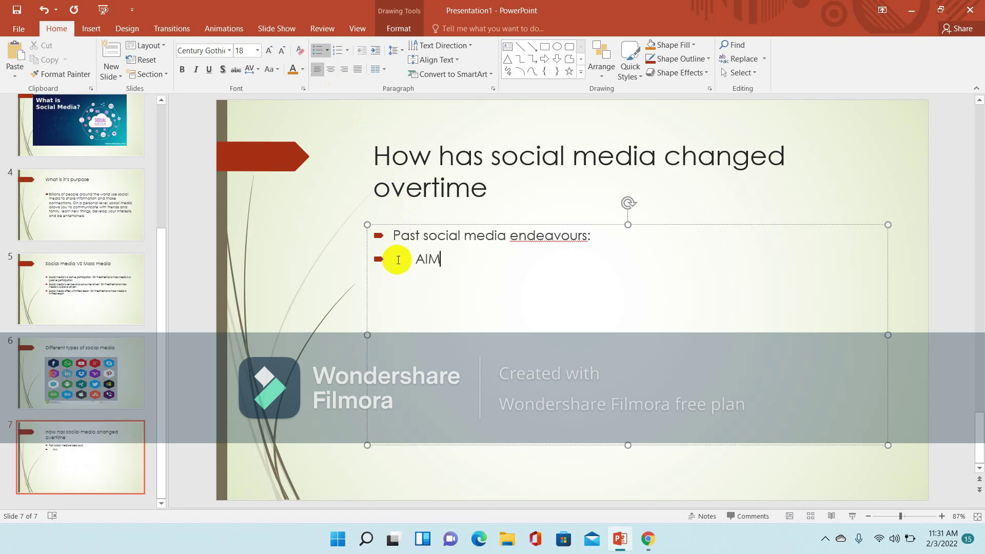
type("-1")
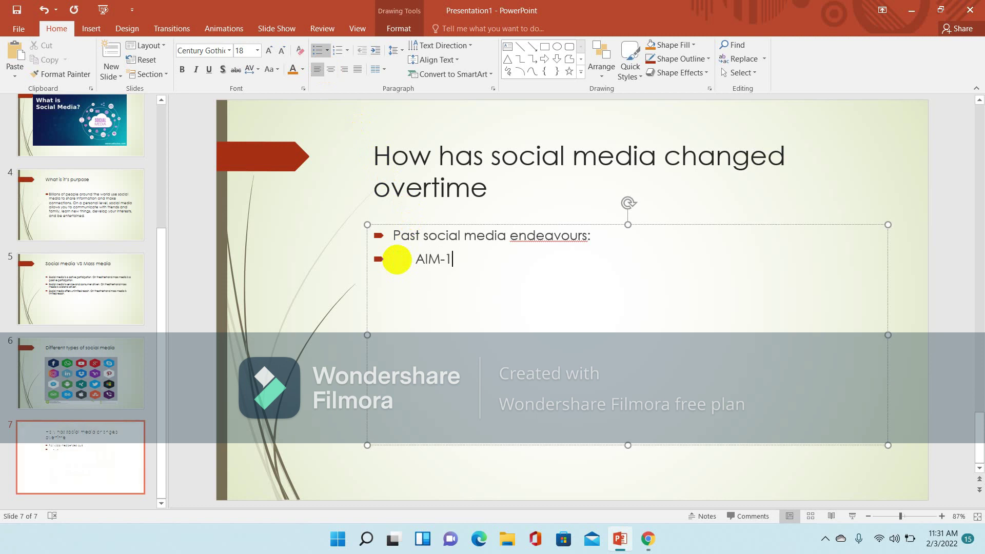
type("997")
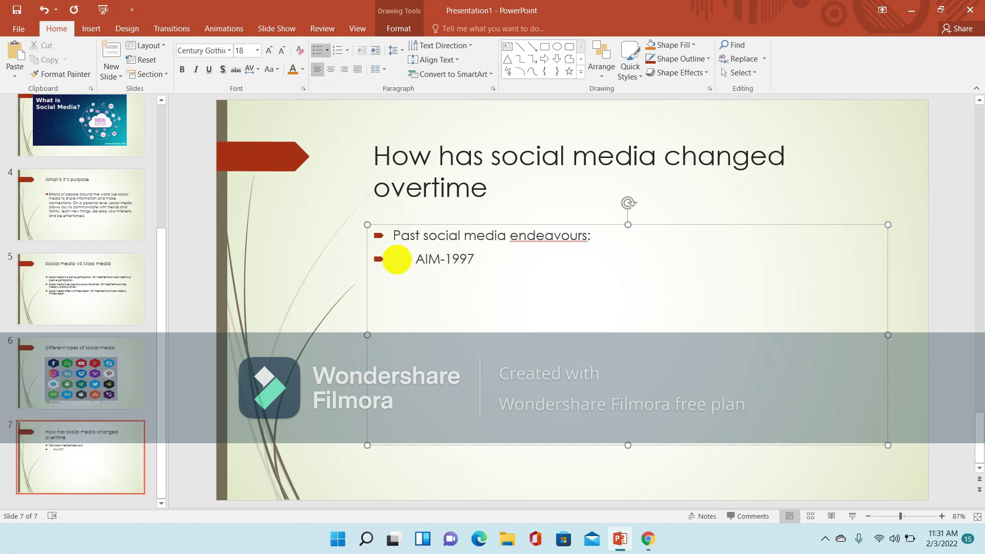
key("Return")
type("AD")
key("BackSpace")
type("dvanced")
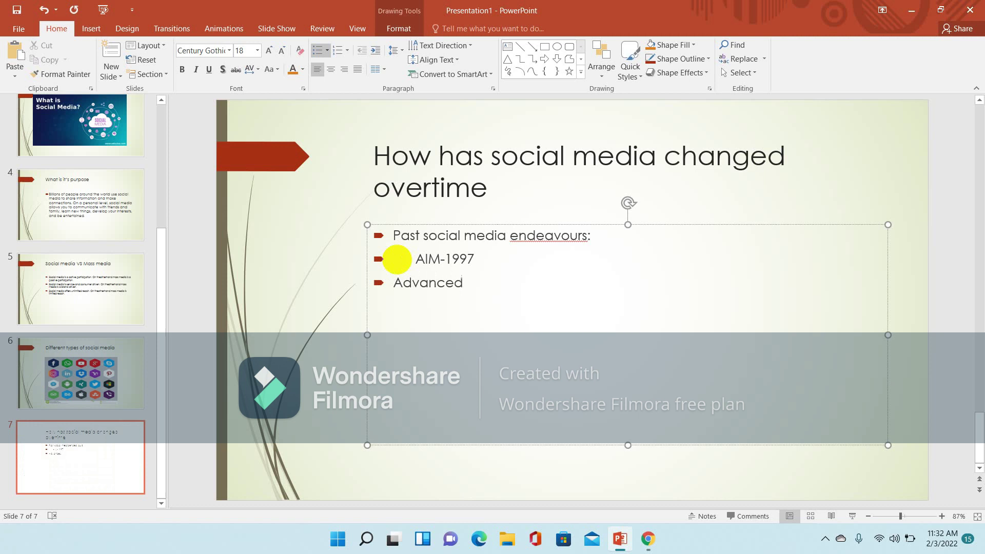
Step: Change 'Advanced' to 'Advances in social media that came later:' and leave an empty bullet below
key("BackSpace")
type("s")
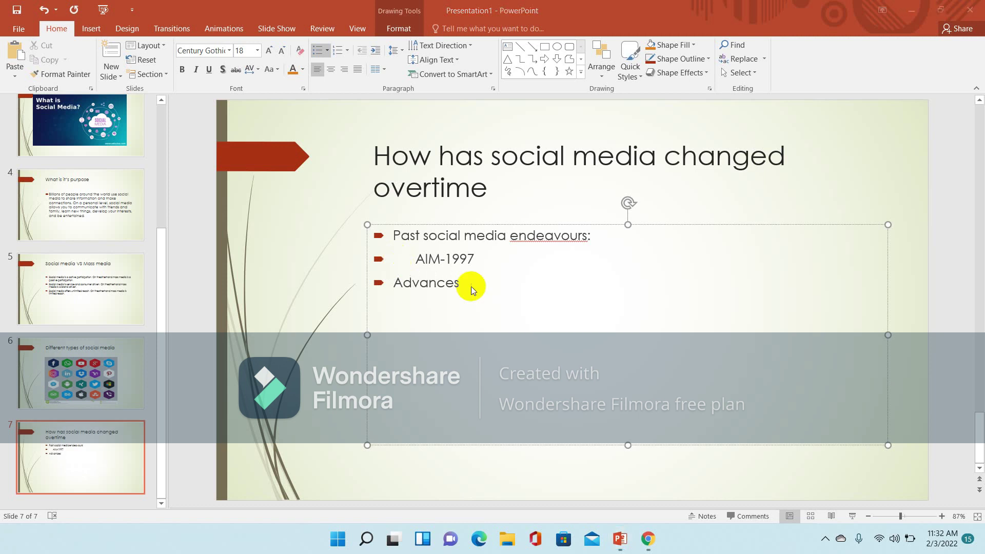
left_click(471, 284)
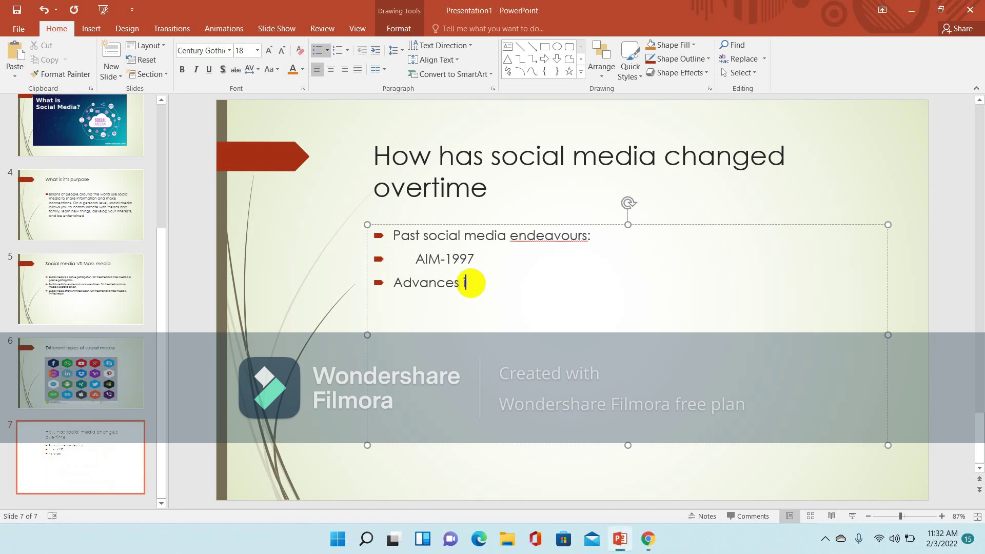
type("in social m")
type("edia")
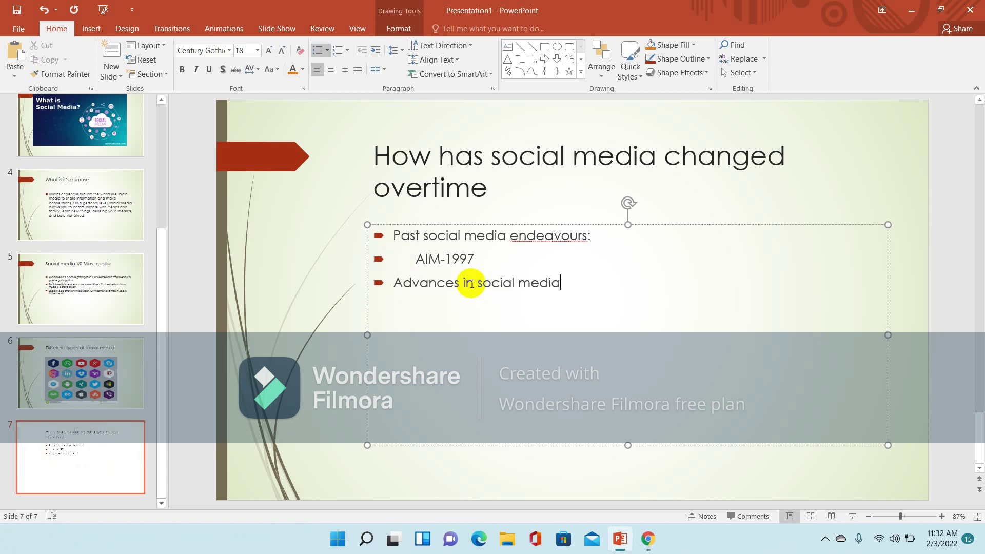
type(" that ")
type("came later")
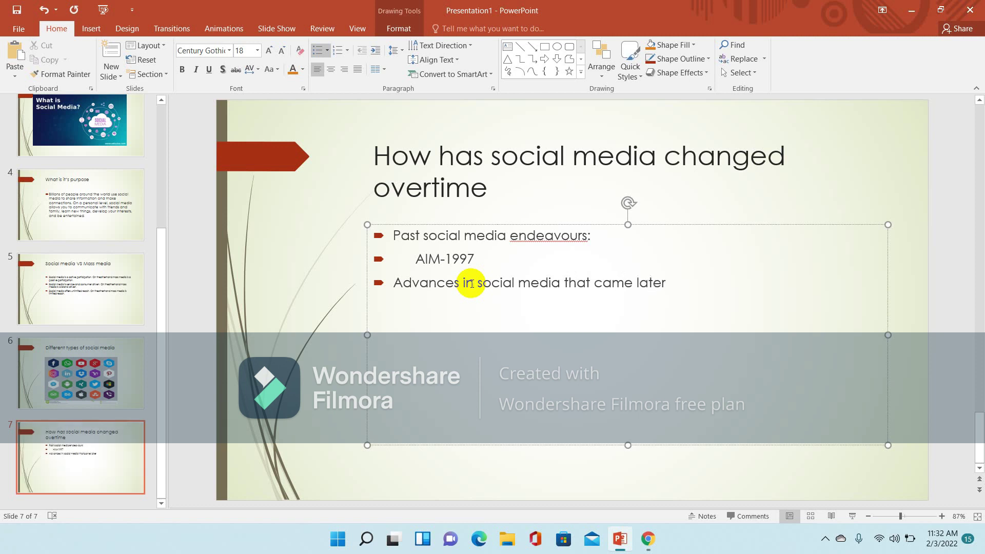
type(":")
key("Return")
type("a")
key("BackSpace")
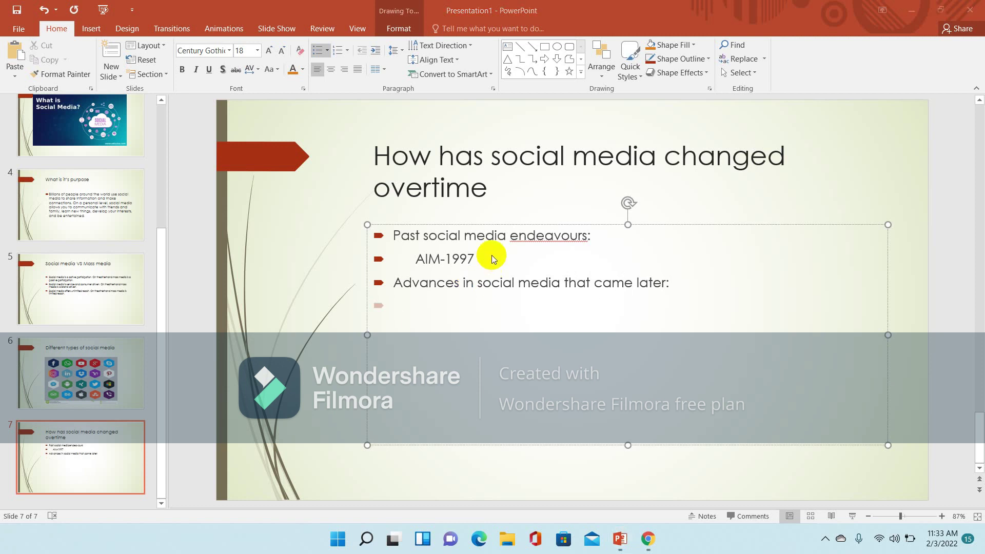
Step: Insert an indented 'open dairy-1998' line directly after AIM-1997
left_click(475, 258)
key("Return")
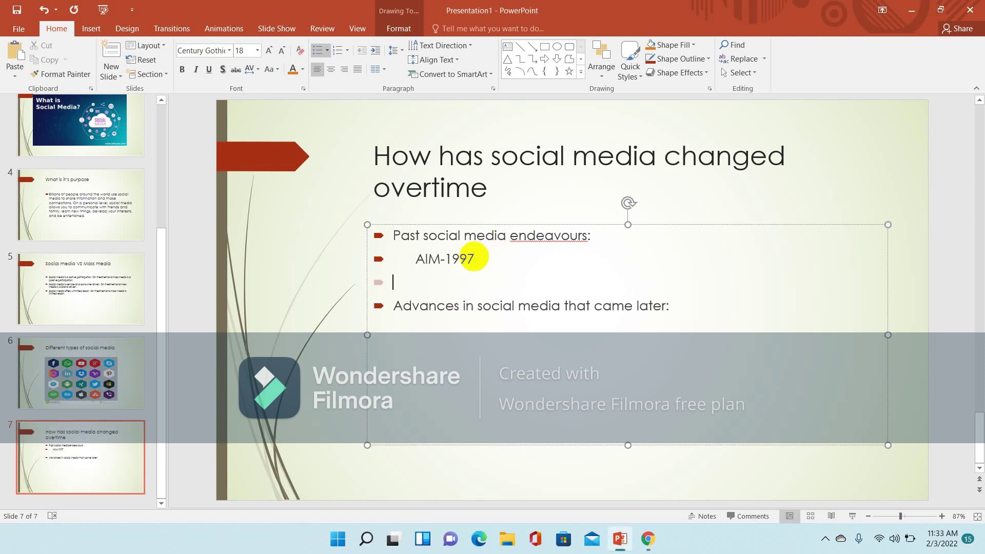
key("Tab")
type("open")
type(" d")
type("airy")
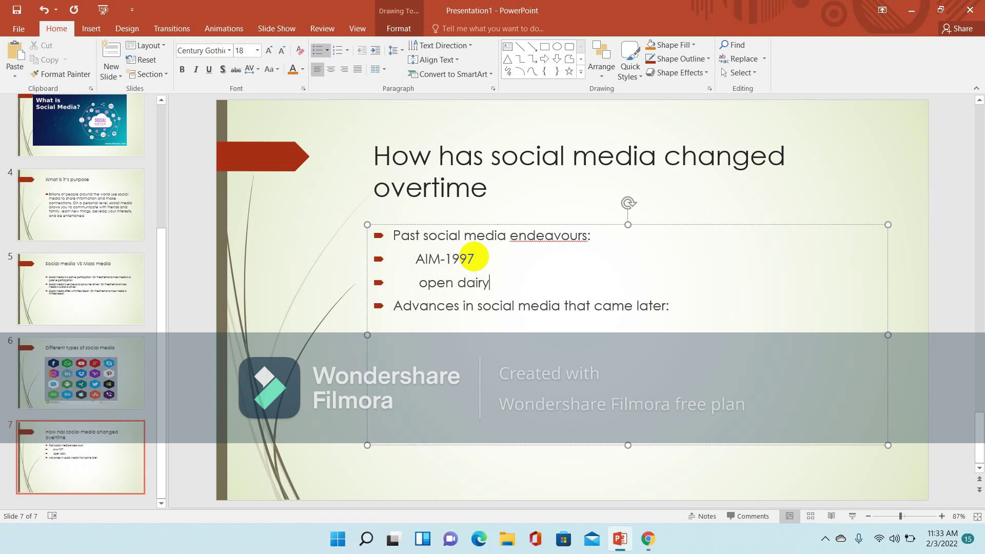
type("-")
type("1998")
left_click(416, 259)
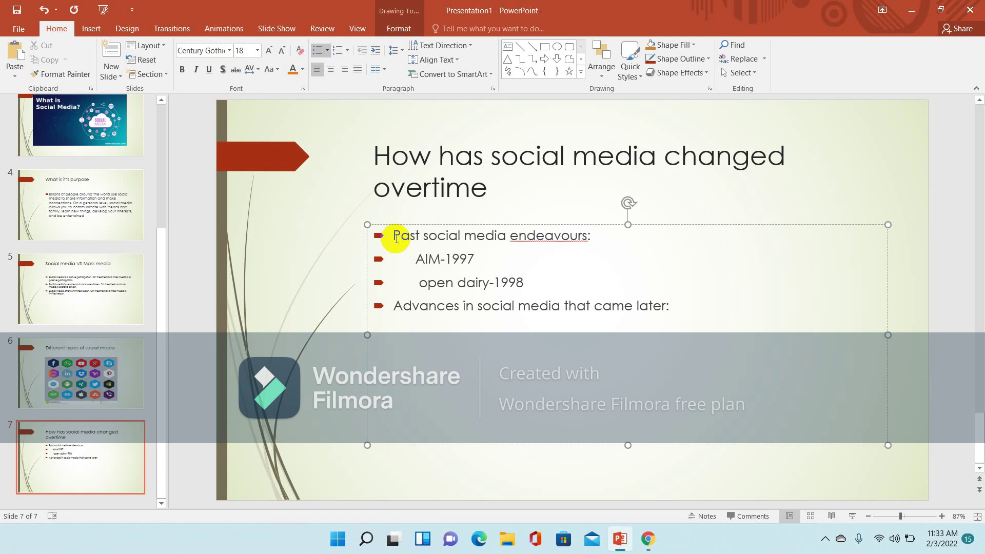
left_click(393, 236)
Step: Select the three past social media lines and justify them after trying right alignment
mouse_move(393, 236)
left_mouse_down()
mouse_move(429, 257)
mouse_move(432, 275)
mouse_move(521, 280)
left_mouse_up()
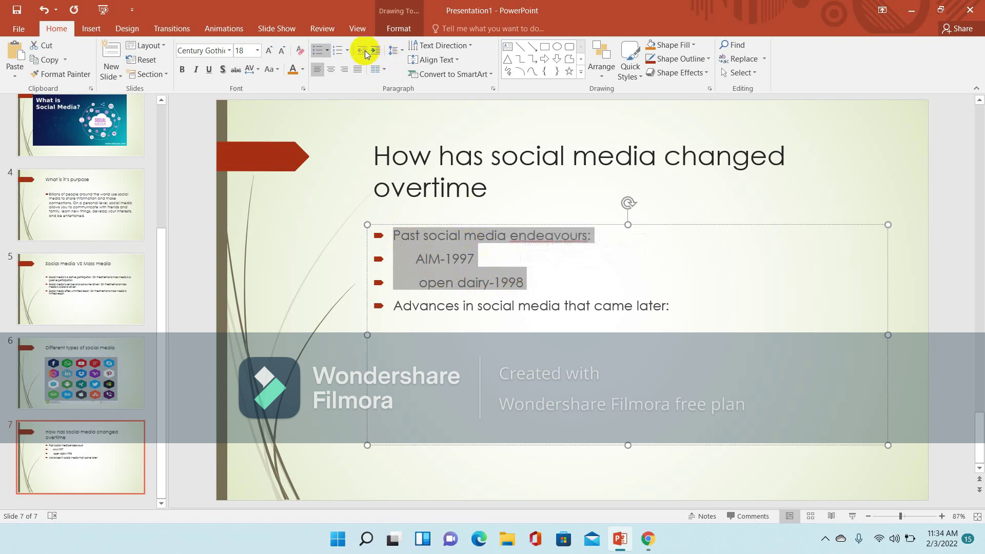
left_click(467, 354)
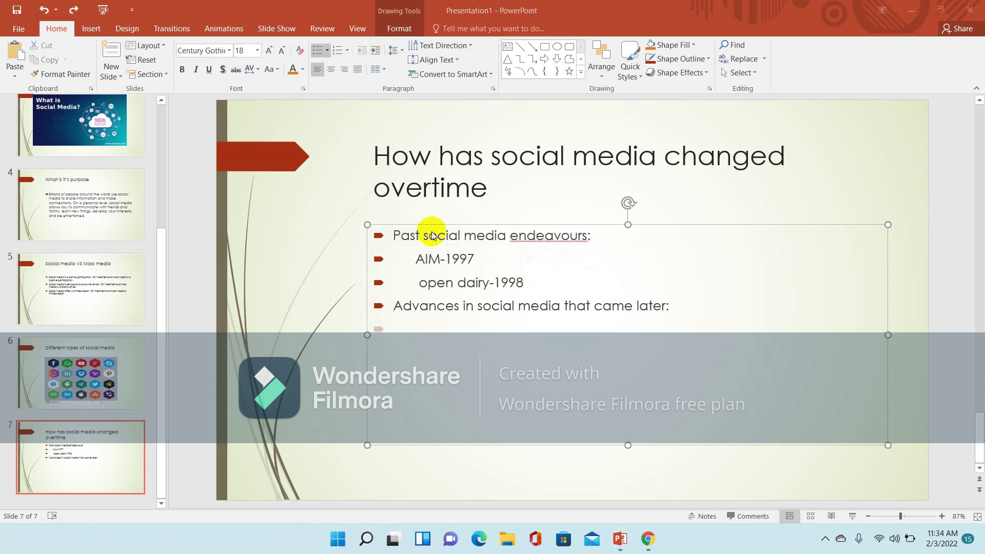
left_click(393, 235)
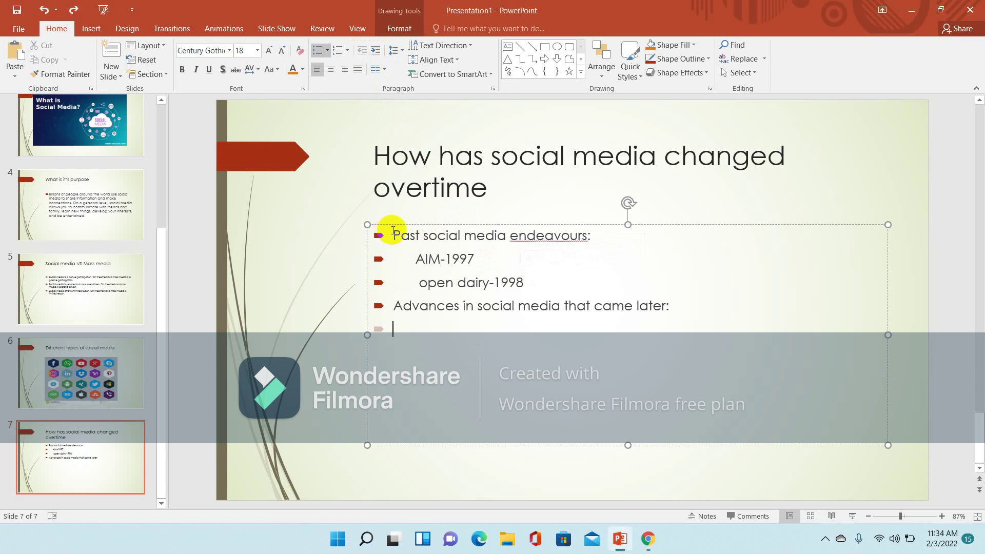
left_click_drag(393, 232, 488, 283)
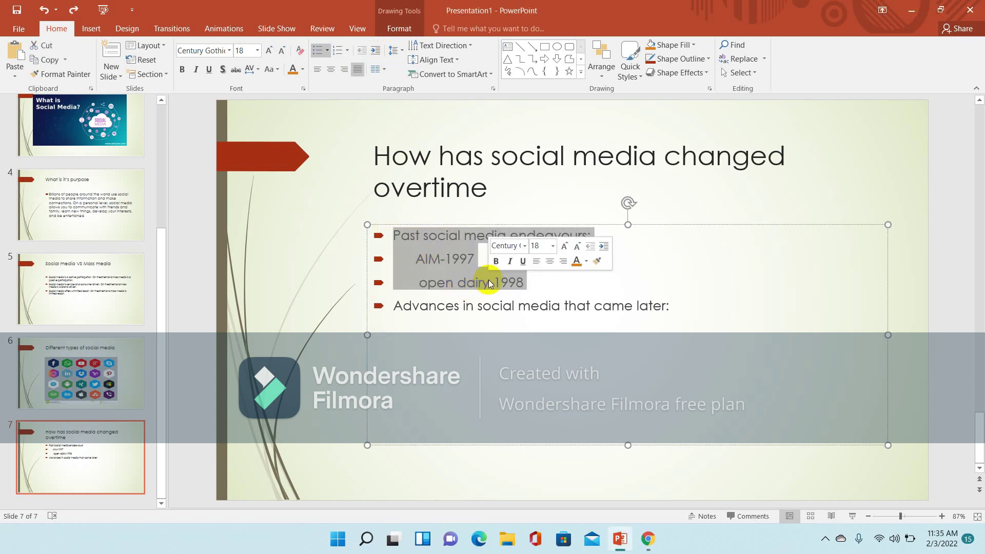
left_click(357, 71)
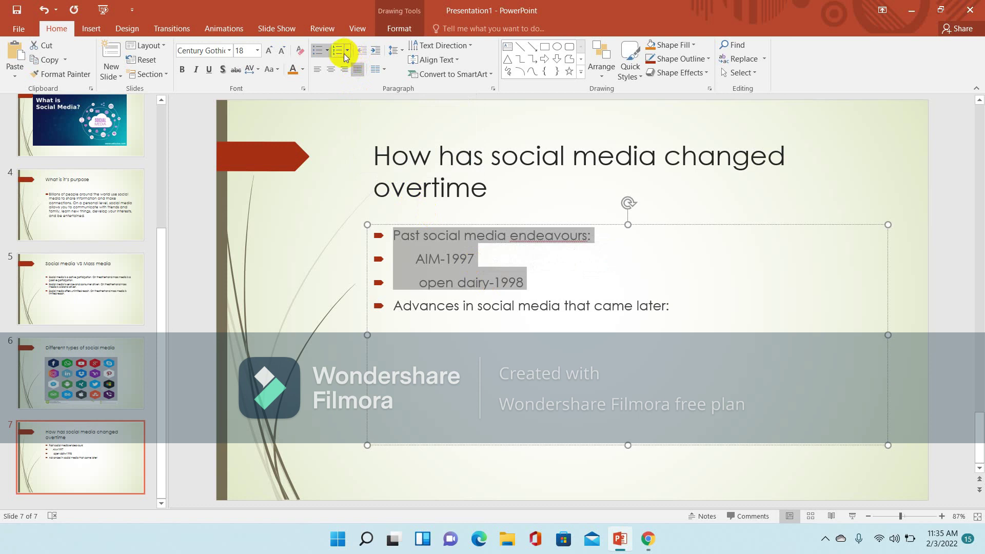
left_click(346, 69)
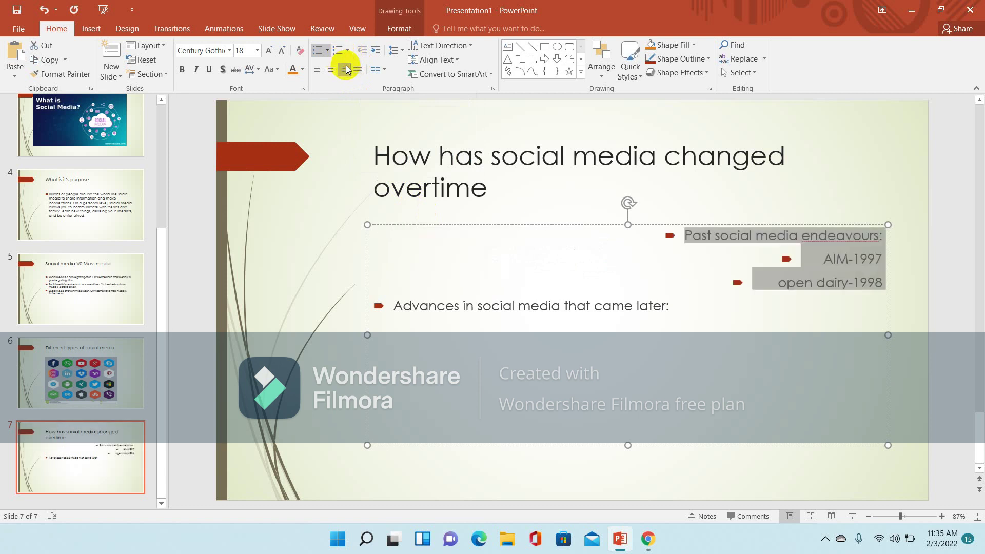
left_click(358, 71)
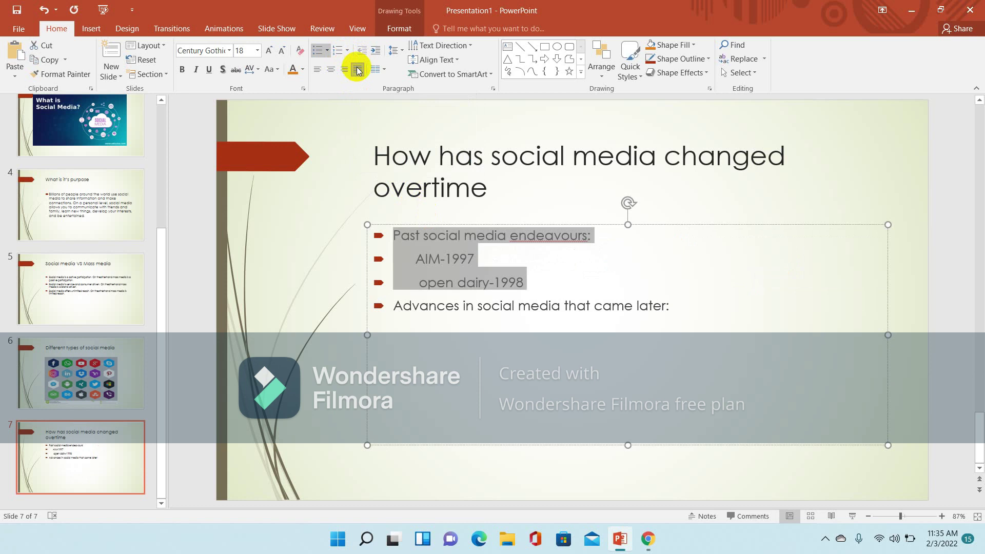
type("a")
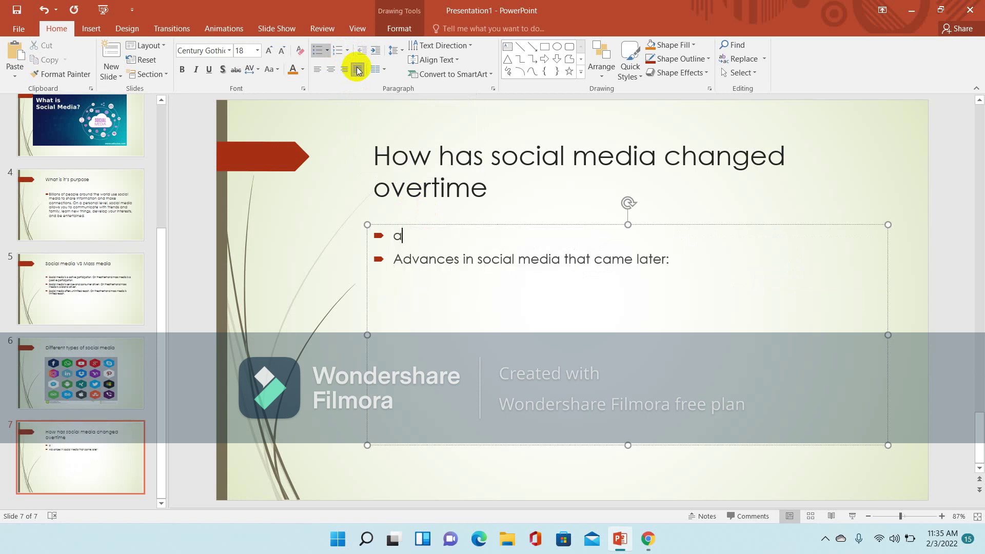
key("ctrl+z")
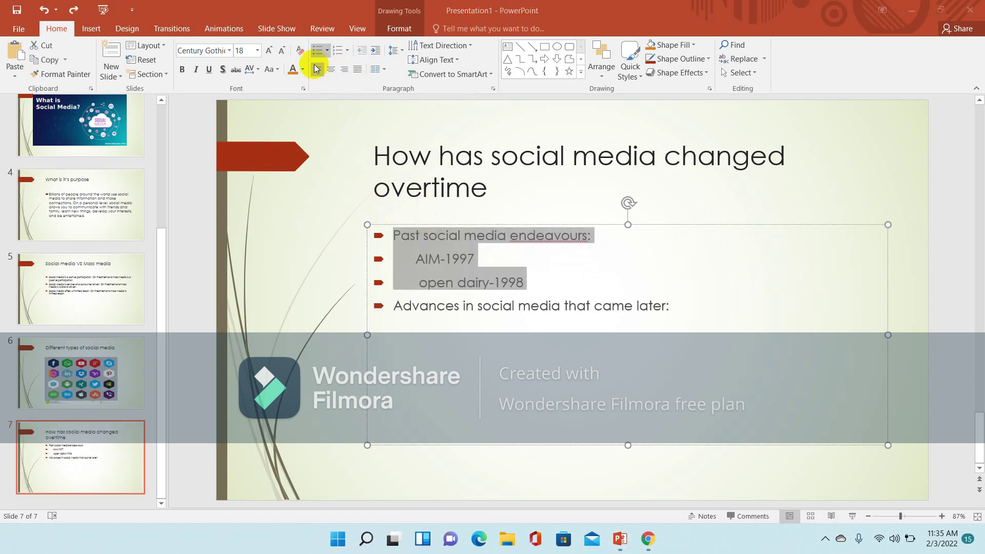
Step: Set Numbering to None on the three past lines to remove their bullets
left_click(344, 50)
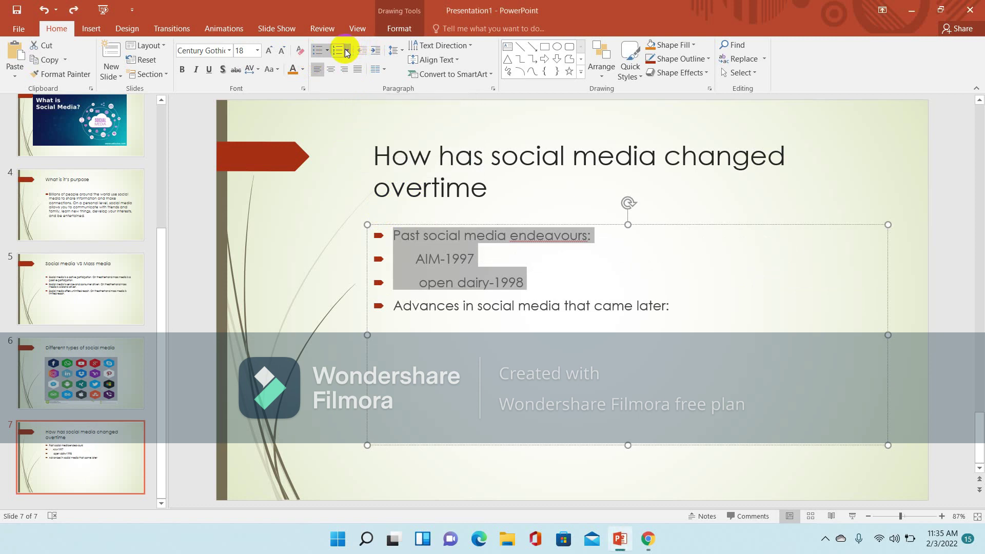
left_click(347, 50)
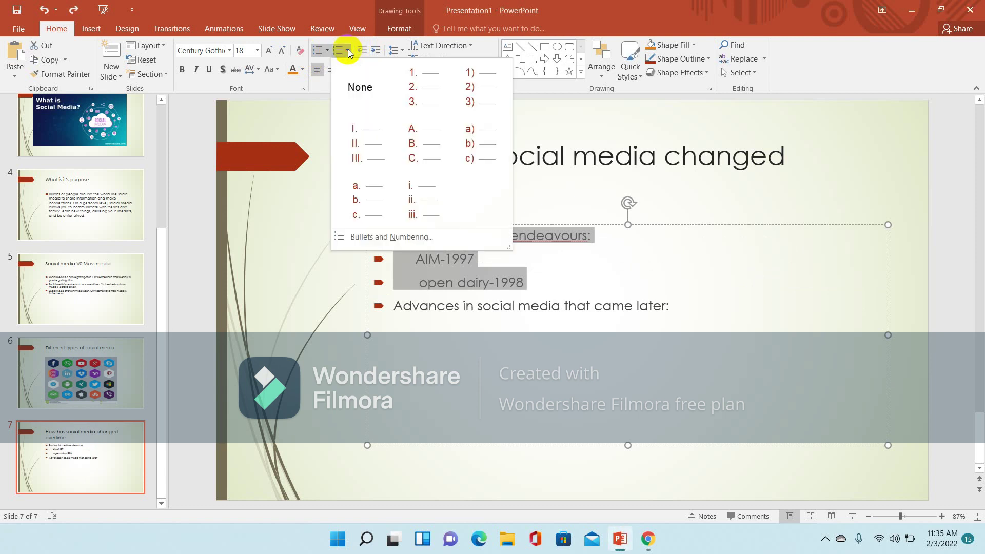
left_click(349, 99)
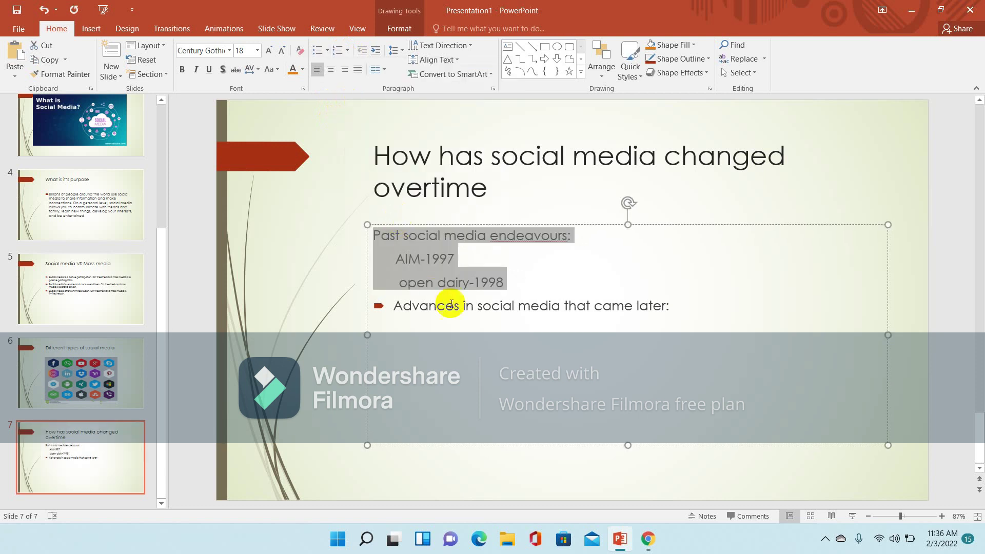
Step: Type 'Wikipedia=2000' on the empty bullet under the Advances line
left_click(462, 326)
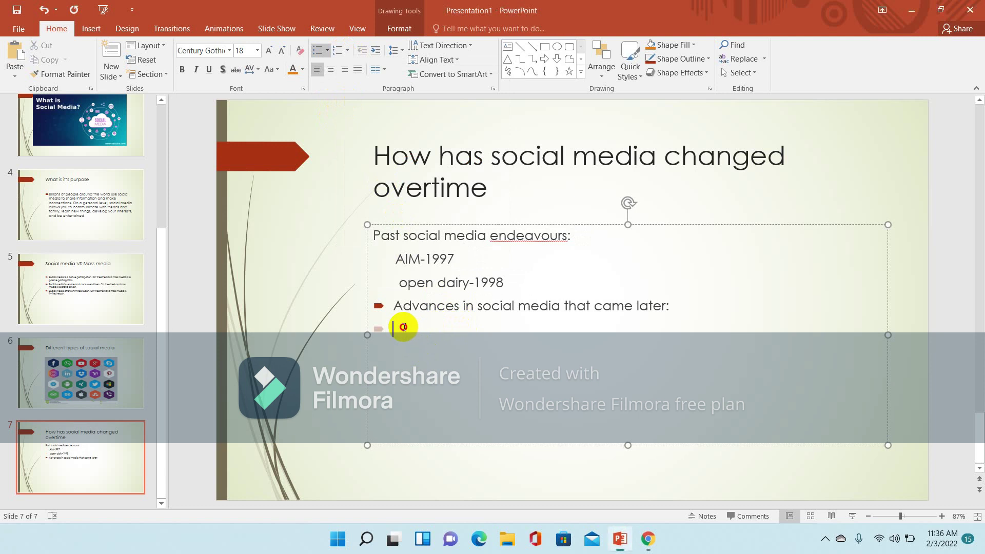
left_click(403, 328)
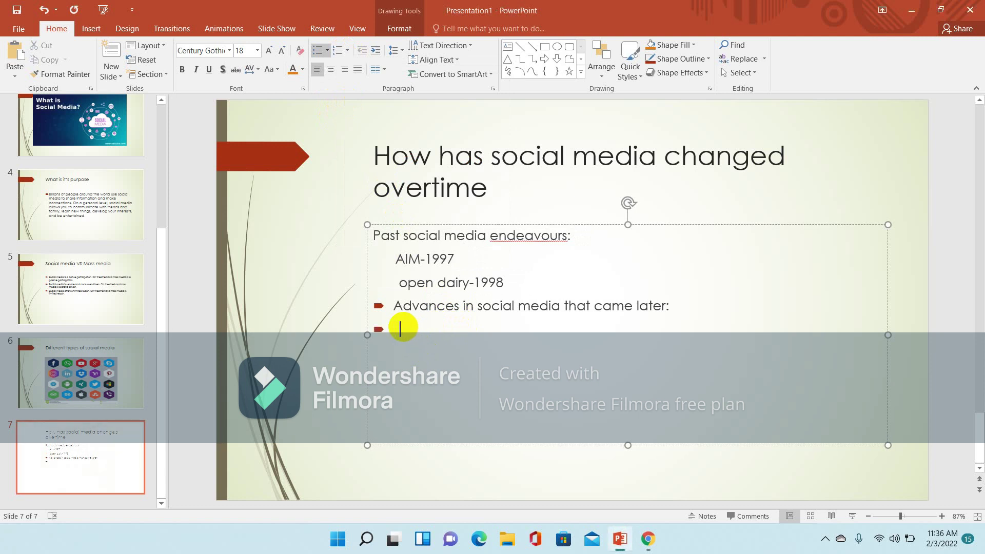
type("Wiki")
type("p")
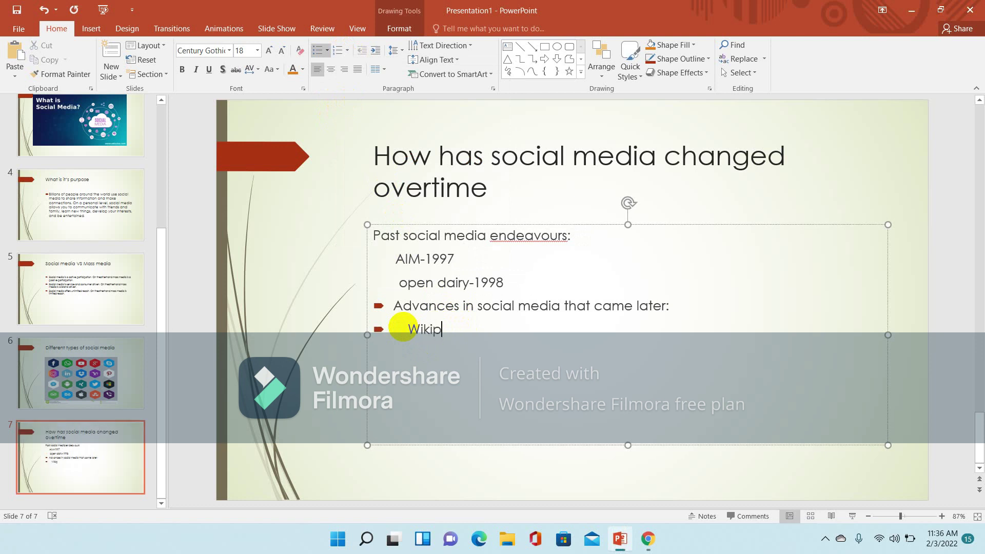
type("edia")
type("=2000")
Step: Correct 'Wikipedia=2000' to 'Wikipedia-2000' and add a 'myspace-2003' bullet below it
left_click(479, 329)
key("BackSpace")
type("-")
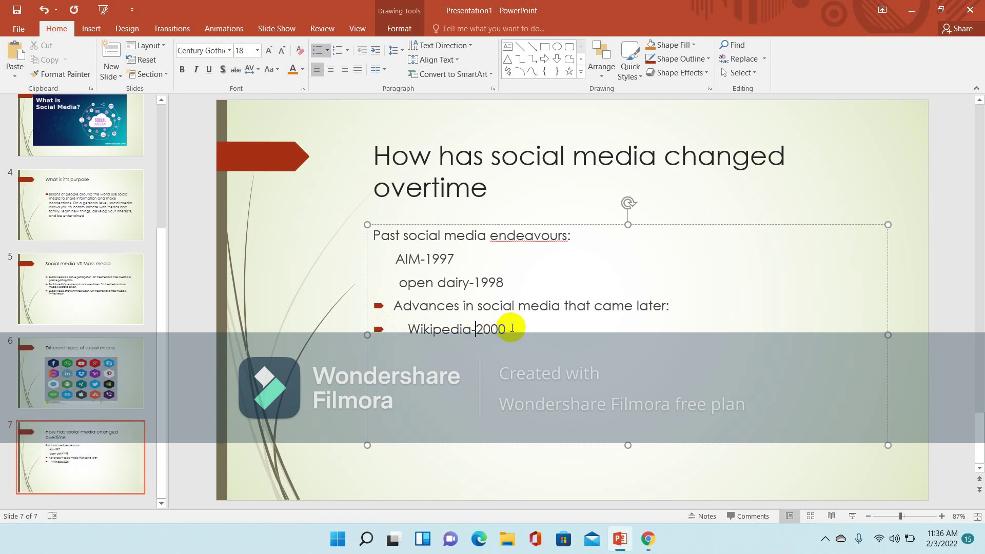
key("Return")
type("myspace")
type("-")
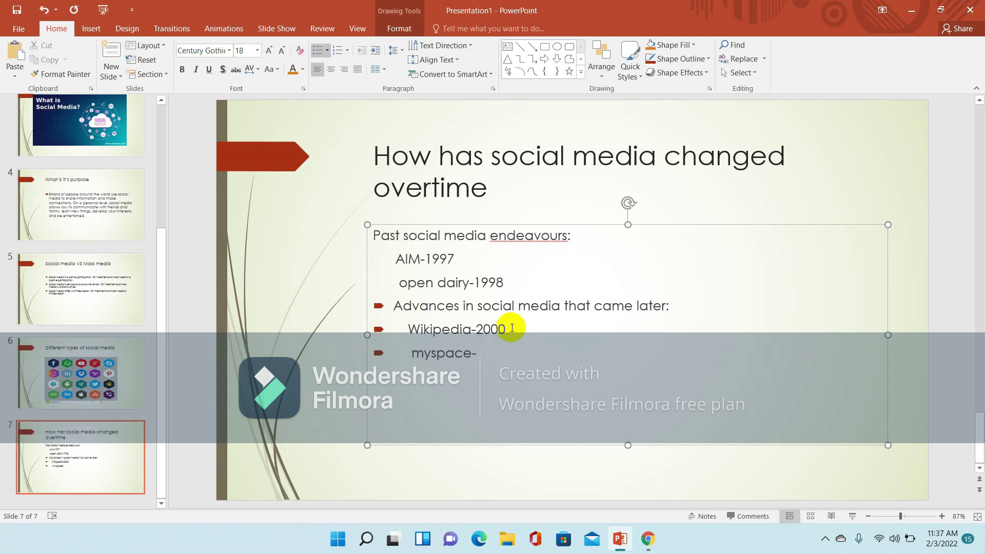
type("2003")
Step: Select the Advances, Wikipedia-2000 and myspace-2003 lines and set Numbering to None
left_click(401, 305)
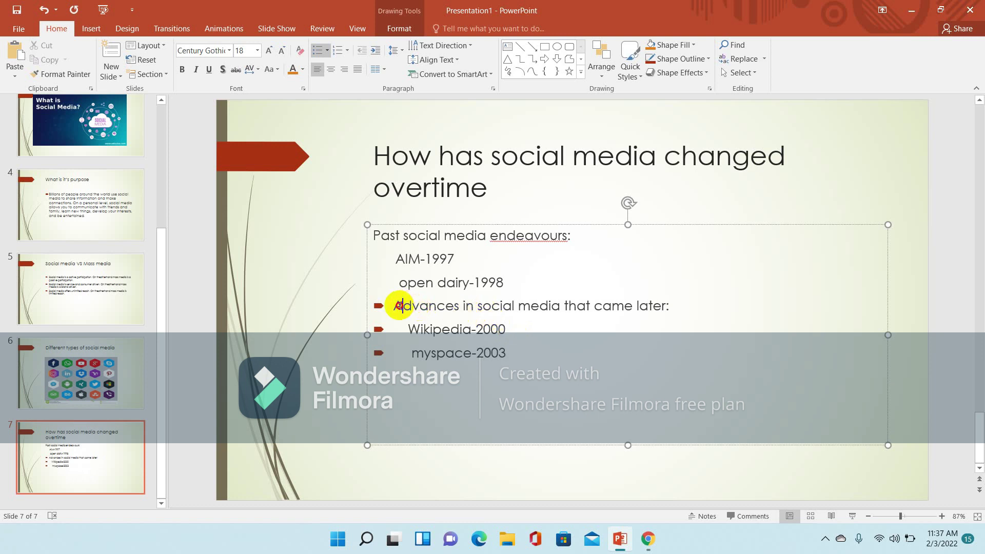
left_click(392, 306)
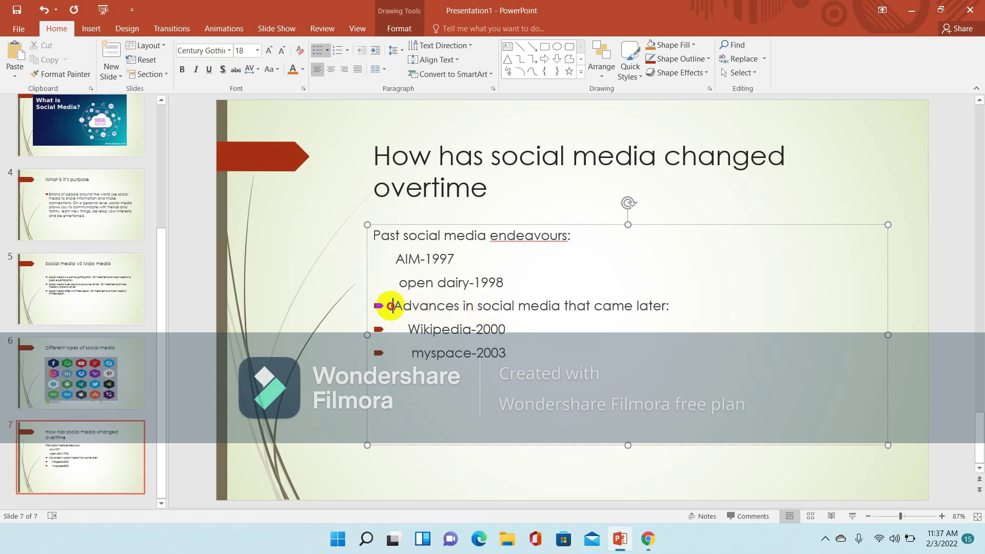
left_click_drag(392, 306, 506, 354)
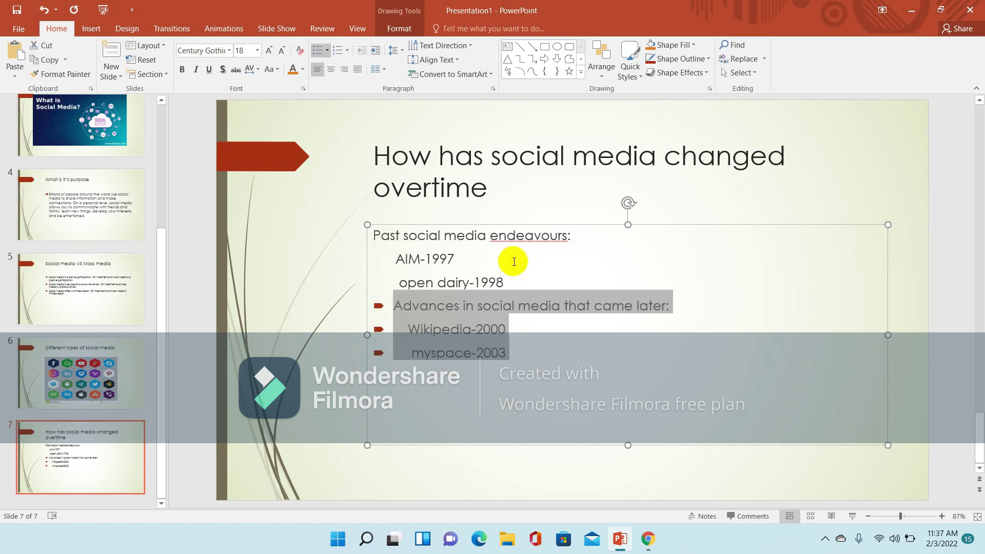
left_click(348, 50)
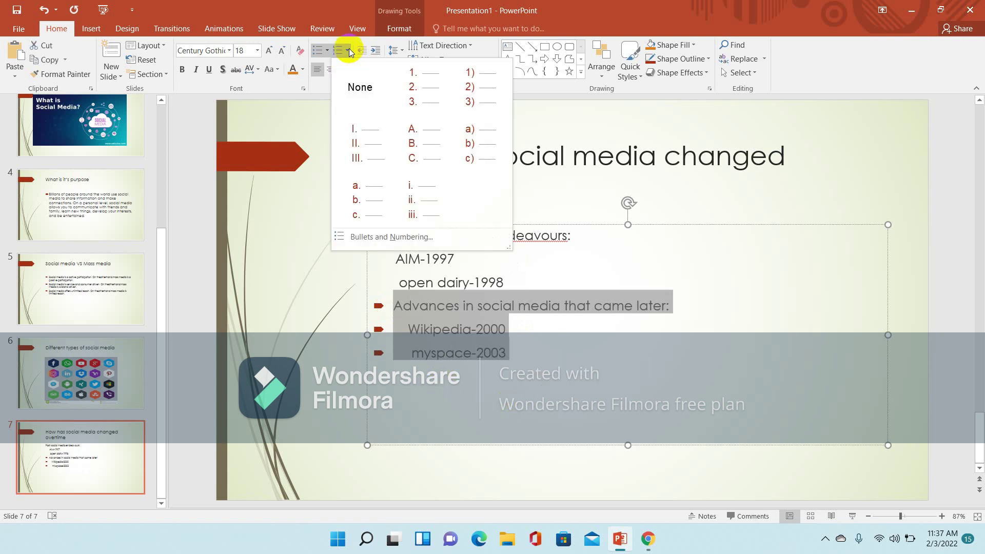
left_click(345, 80)
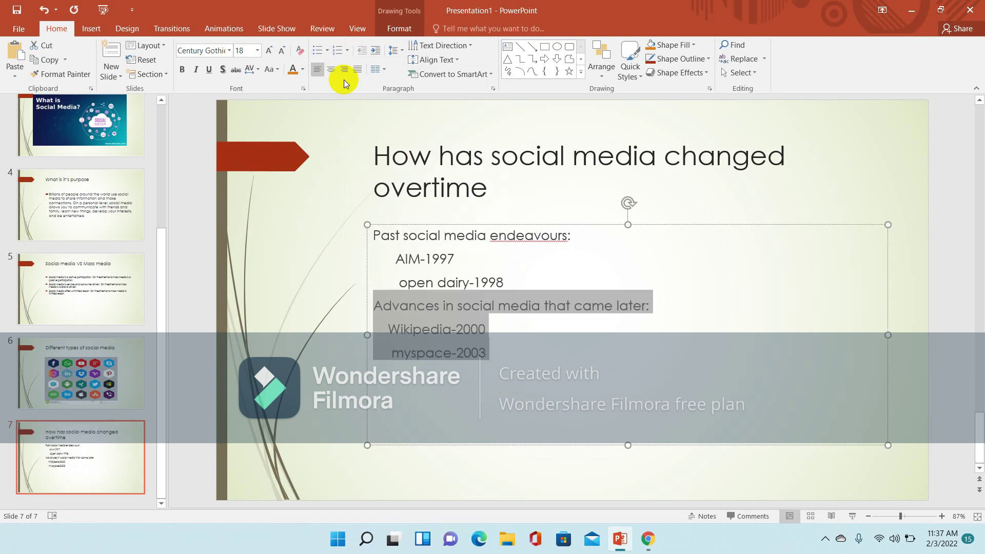
left_click(381, 249)
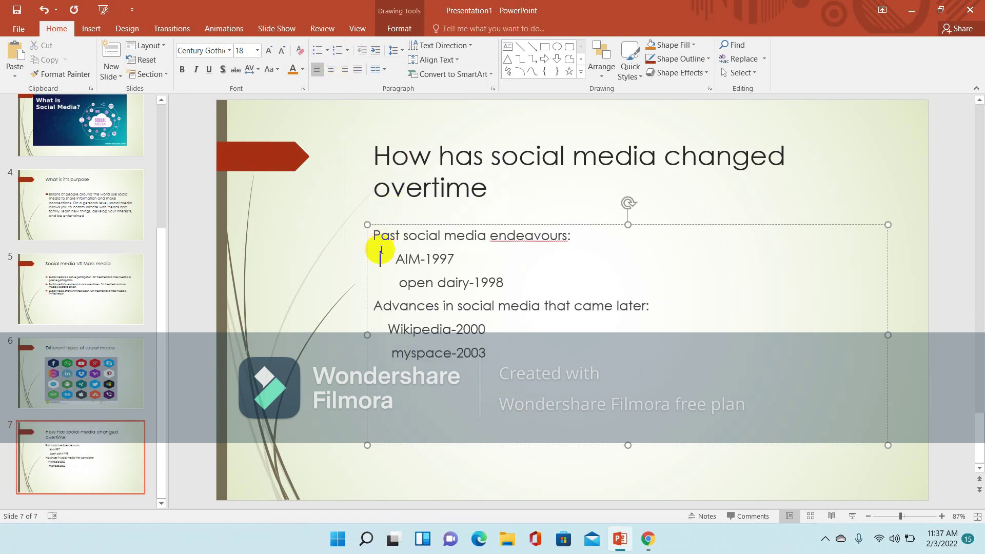
left_click(398, 258)
Step: Apply Filled Square Bullets to the AIM-1997 and open dairy-1998 lines
left_click_drag(395, 259, 453, 282)
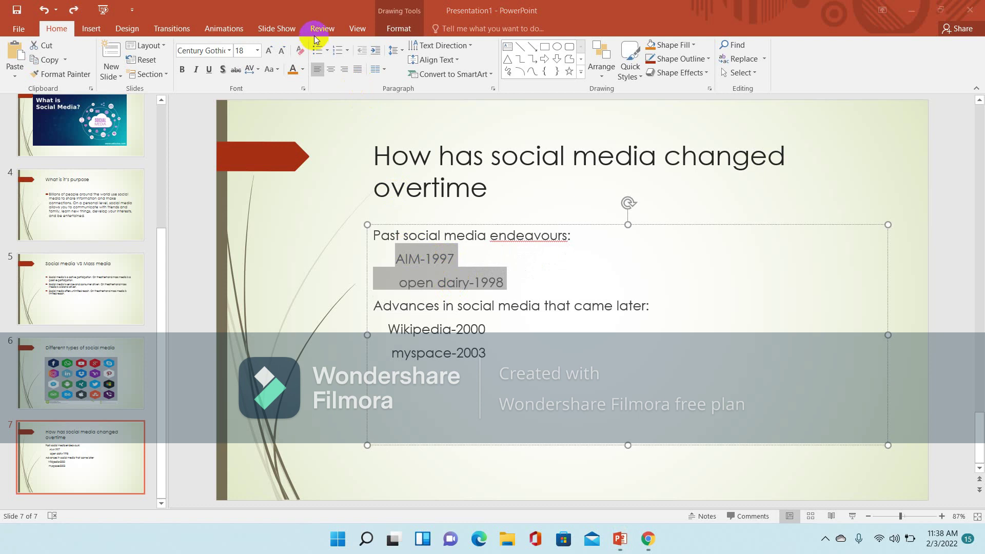
left_click(327, 51)
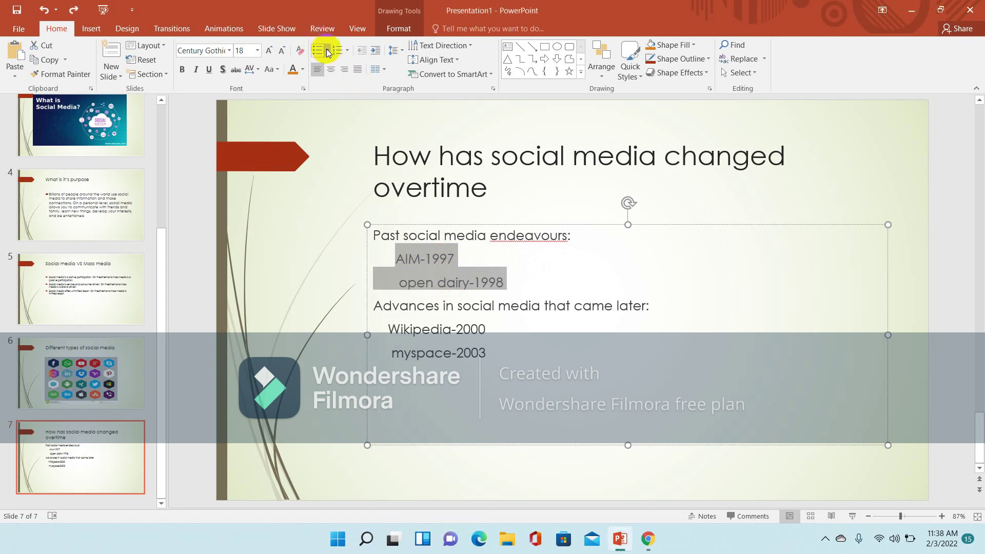
left_click(327, 50)
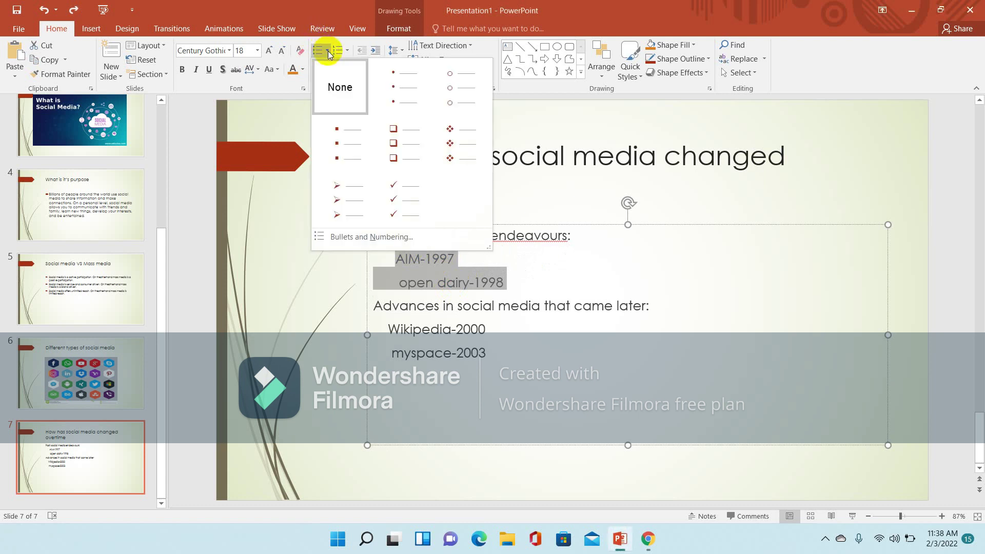
left_click(338, 150)
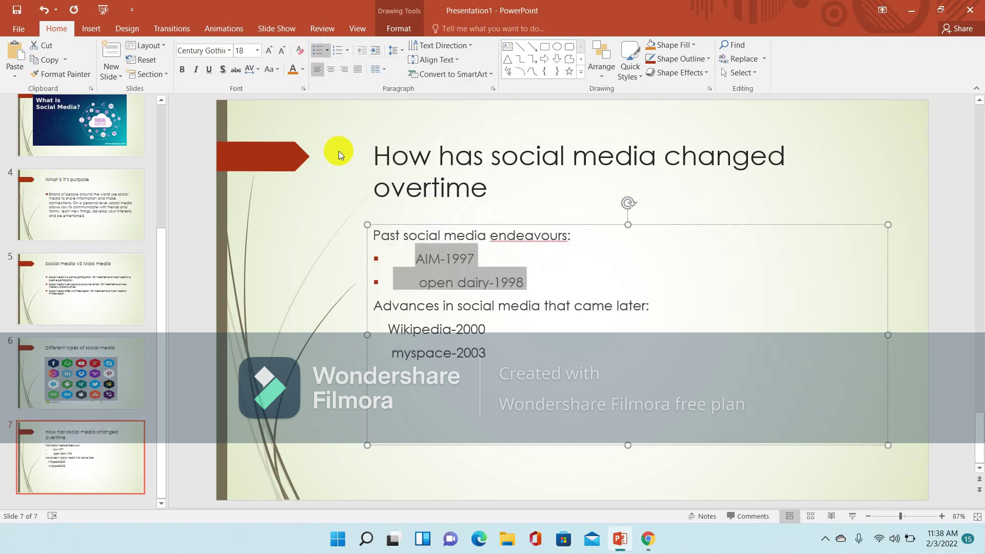
Step: Try removing the extra spaces before AIM-1997, then undo the edits to restore its bullet
left_click(415, 254)
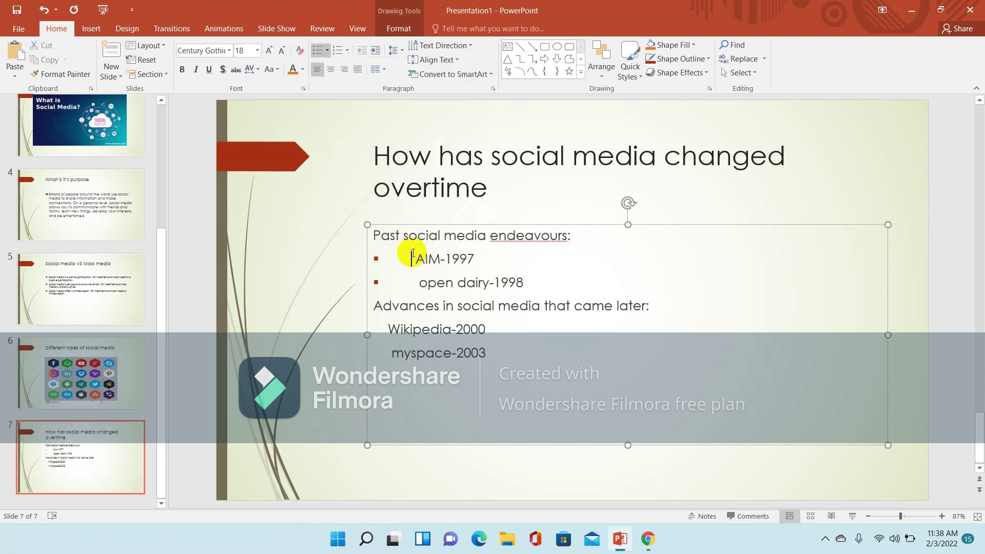
key("BackSpace")
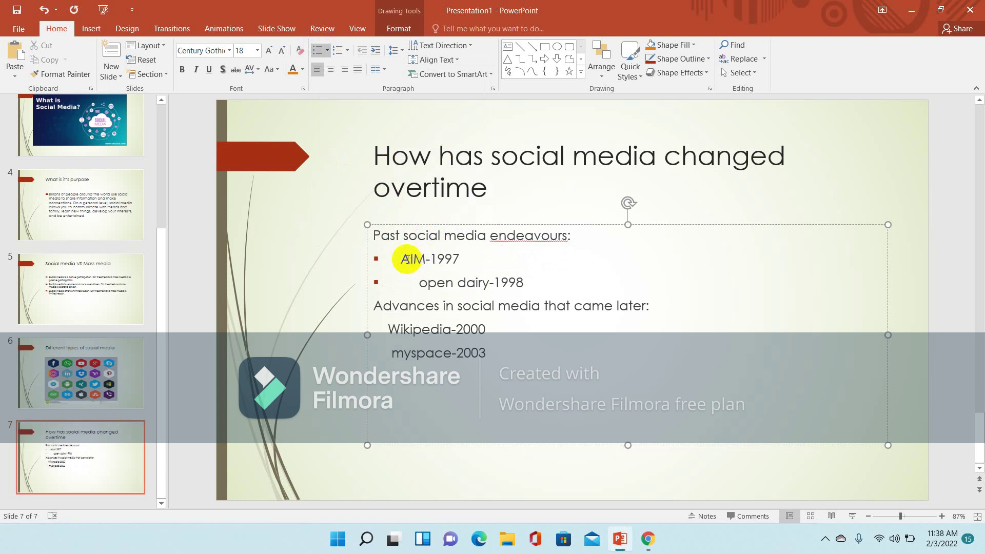
key("BackSpace")
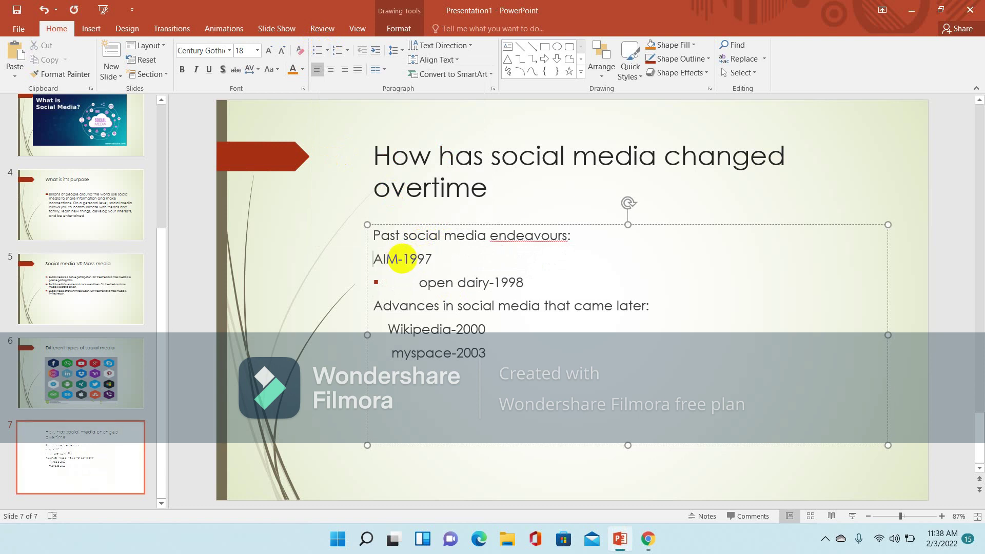
key("BackSpace")
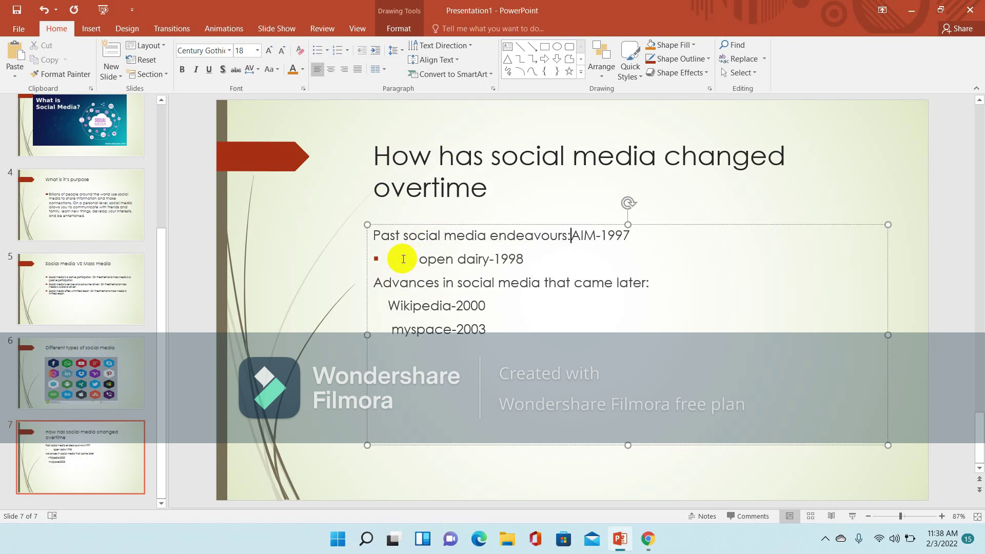
key("Return")
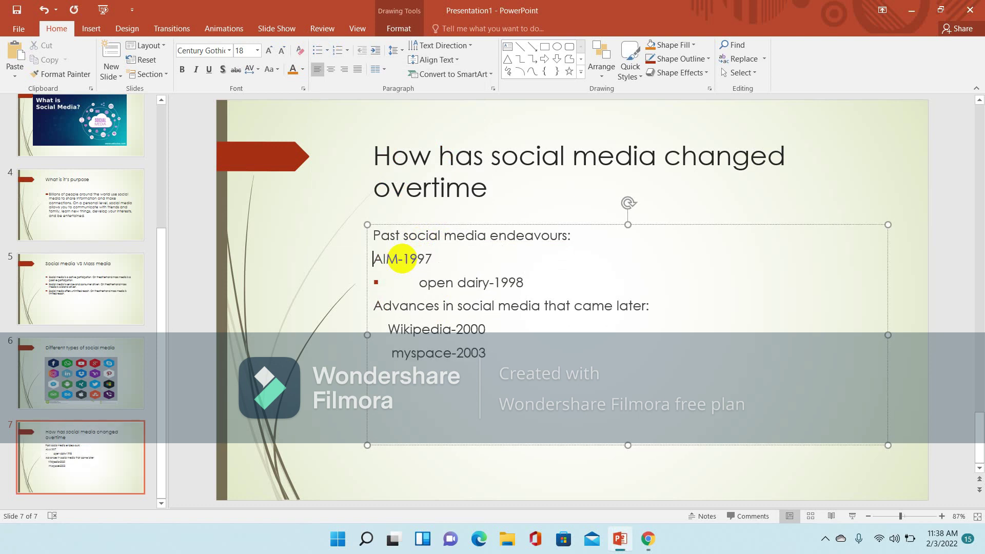
key("Return")
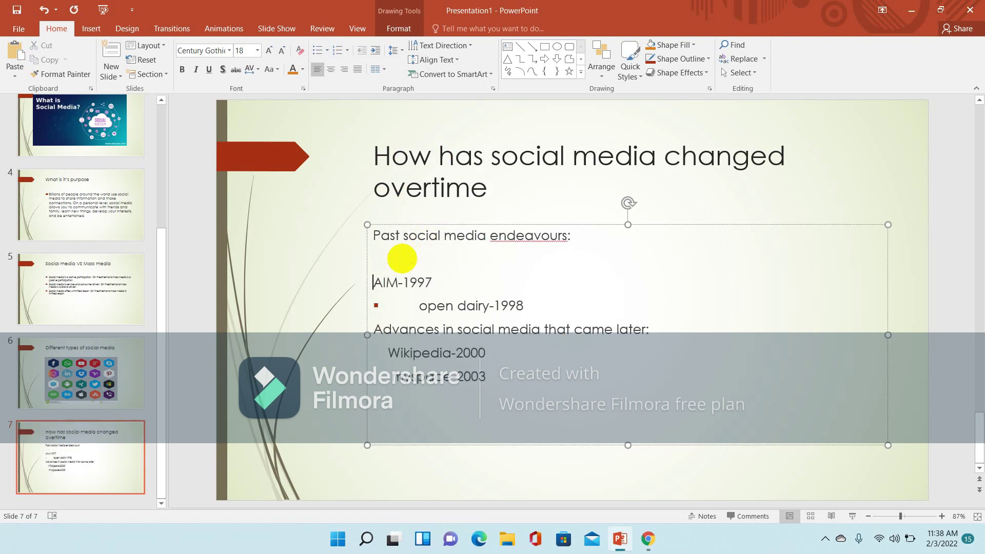
key("BackSpace")
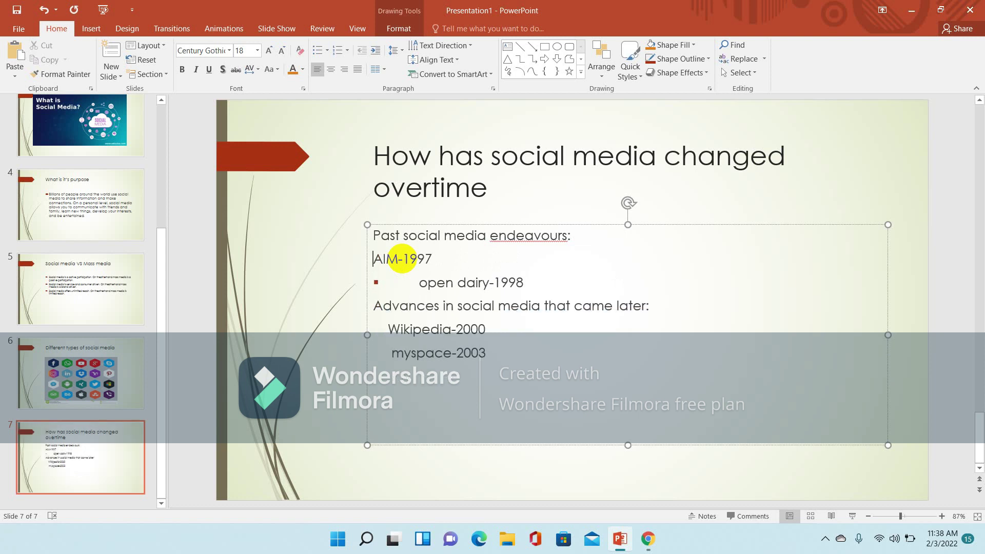
left_click(45, 10)
left_click(44, 10)
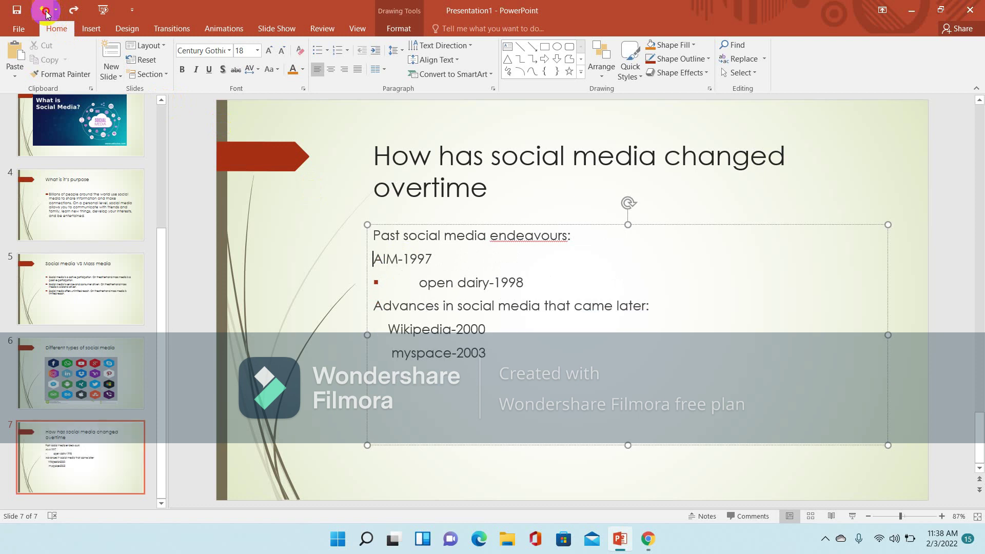
left_click(44, 10)
left_click(44, 10)
left_click(44, 10)
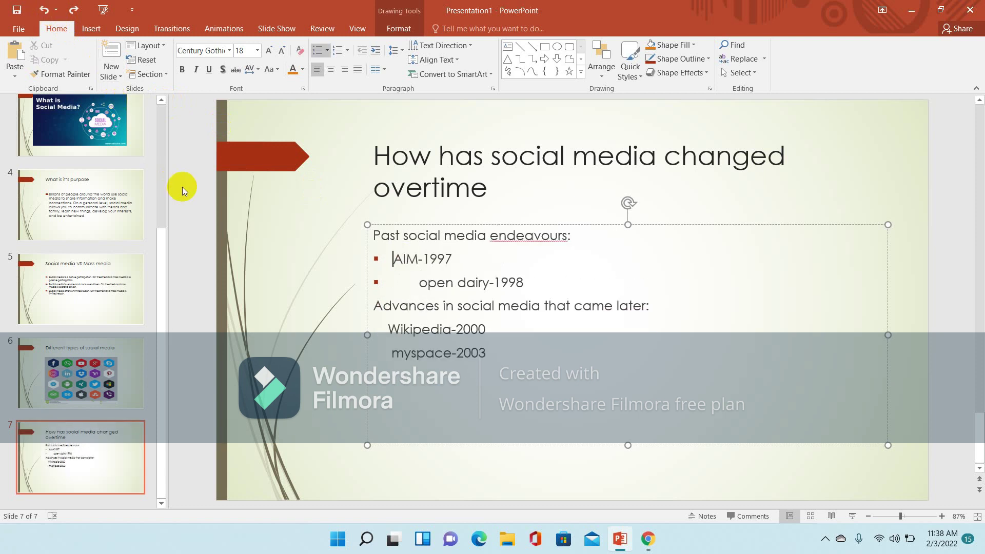
Step: Remove the extra spaces before open dairy-1998, then restore its bullet
left_click(419, 283)
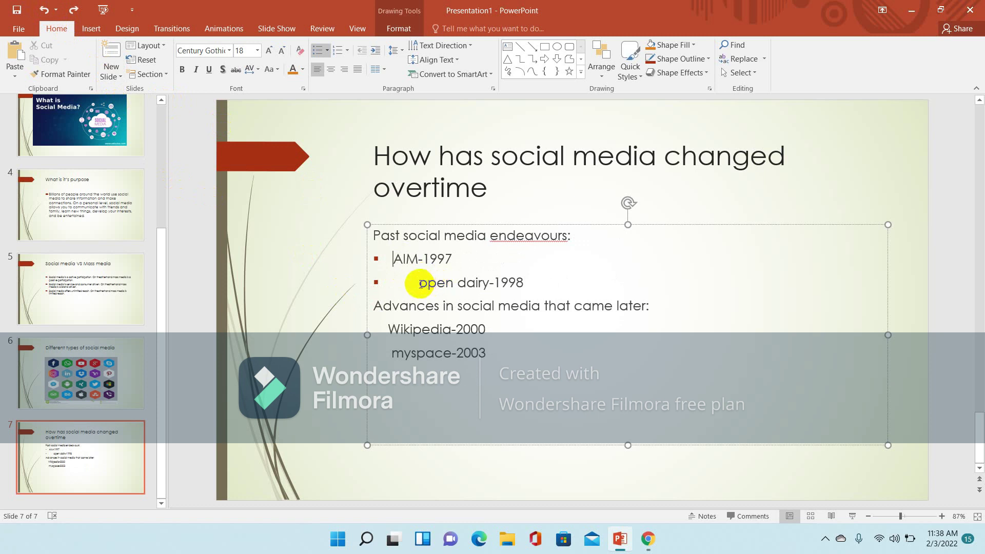
key("BackSpace")
key("BackSpace")
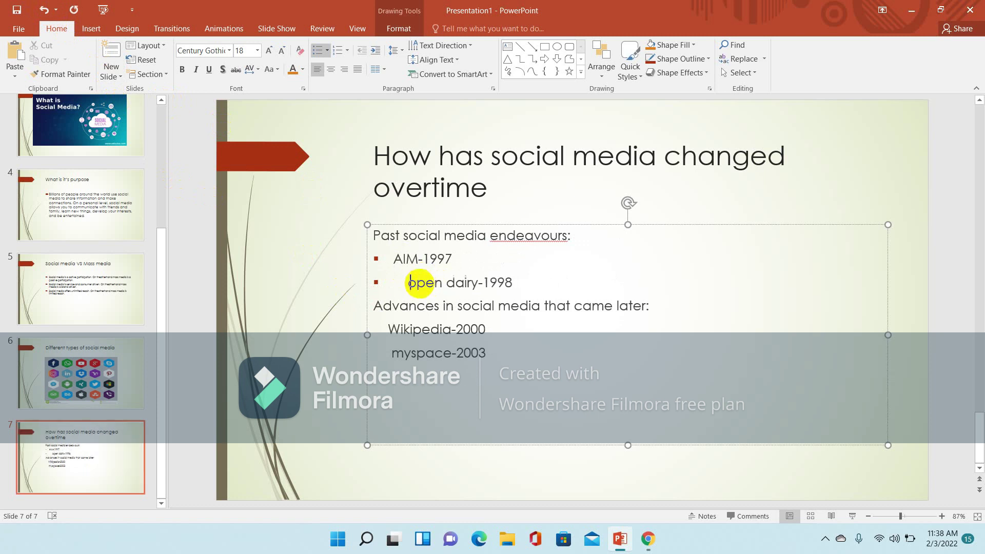
key("BackSpace")
key("BackSpace")
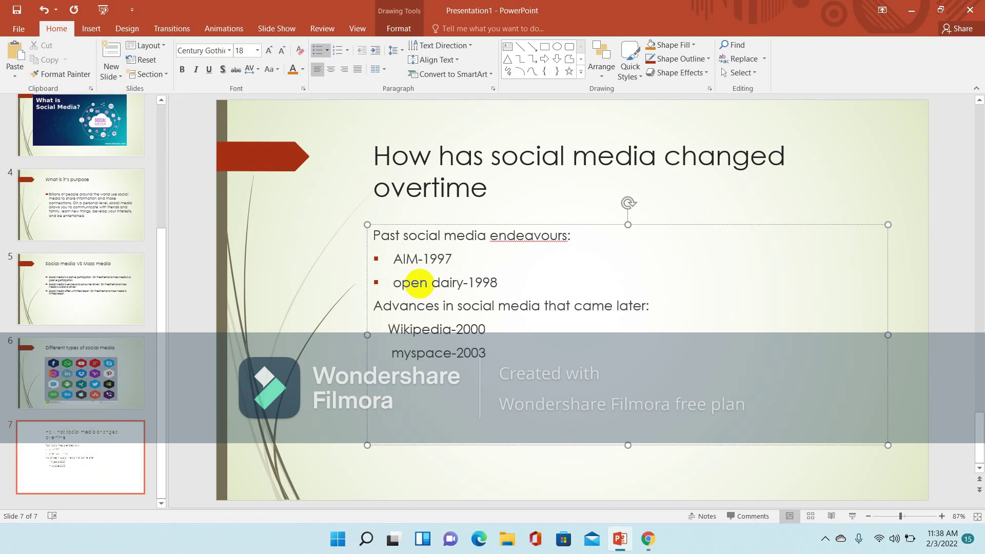
key("BackSpace")
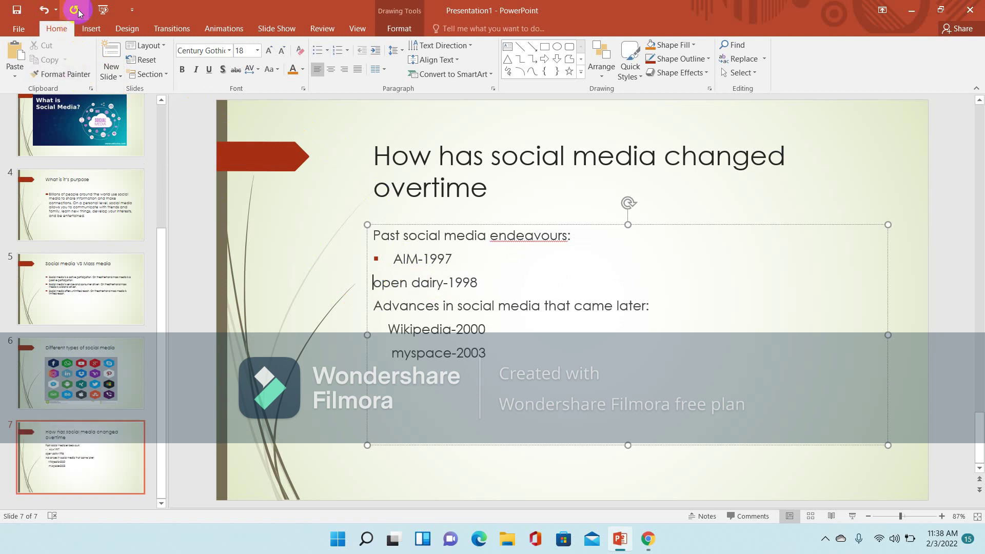
left_click(49, 10)
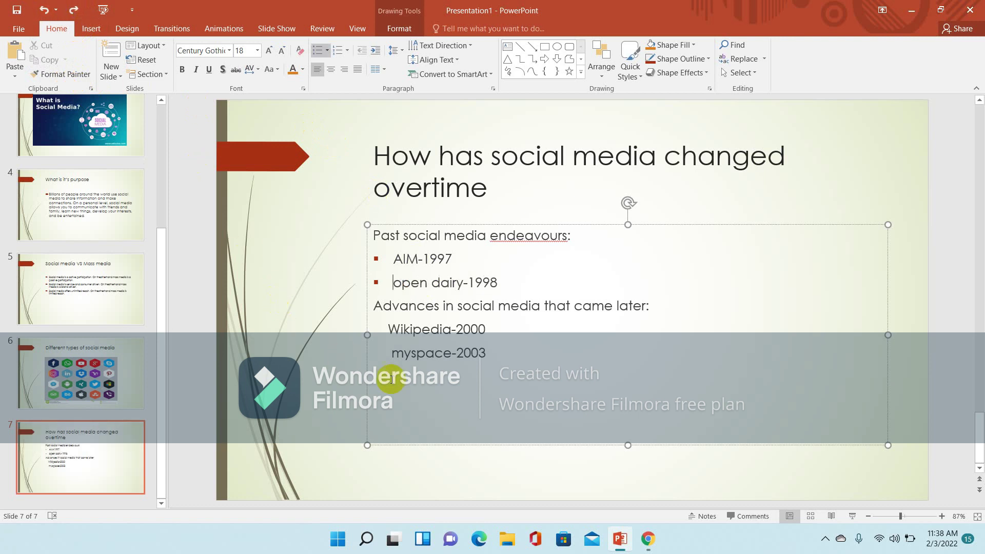
Step: Apply Hollow Square Bullets to the Wikipedia-2000 and myspace-2003 lines
left_click(389, 331)
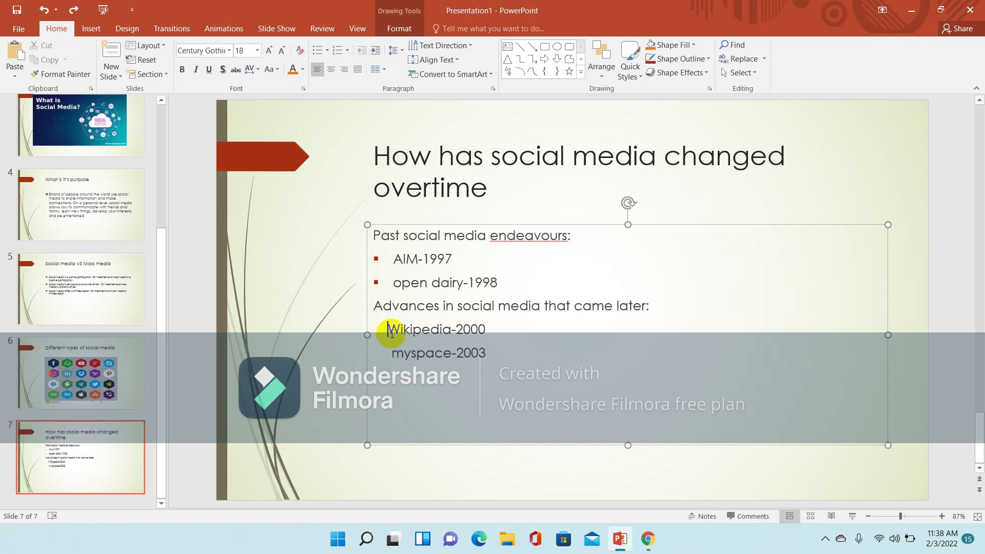
left_click_drag(390, 332, 488, 354)
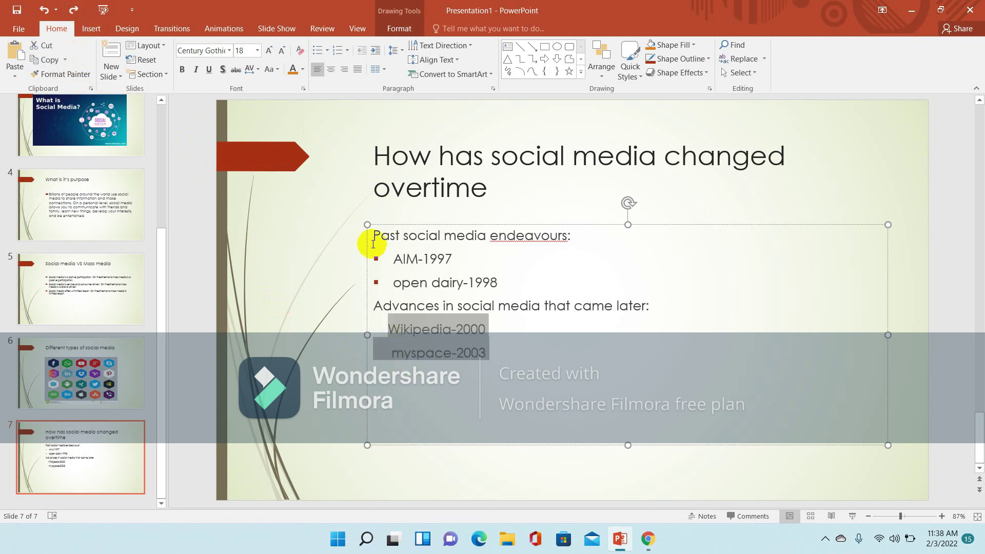
left_click(324, 49)
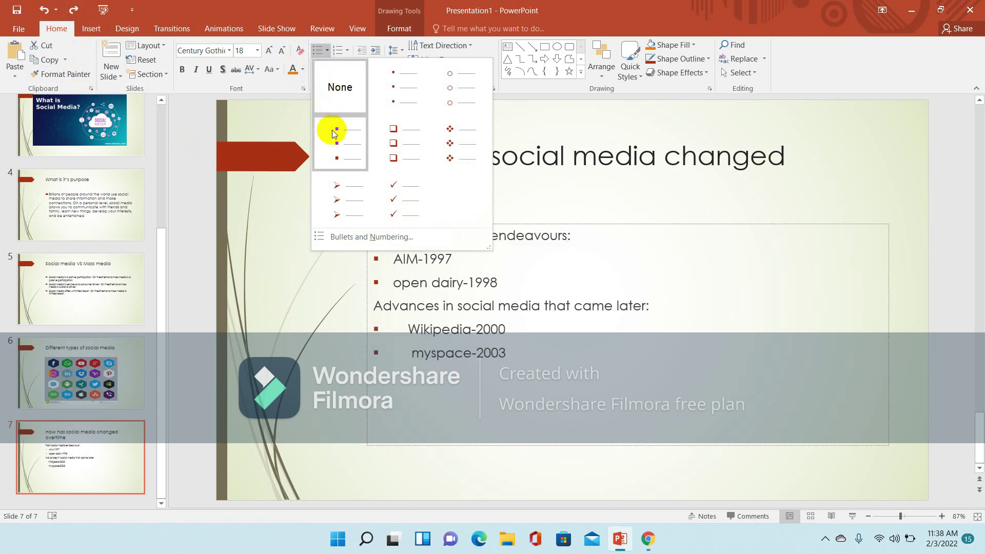
left_click(405, 138)
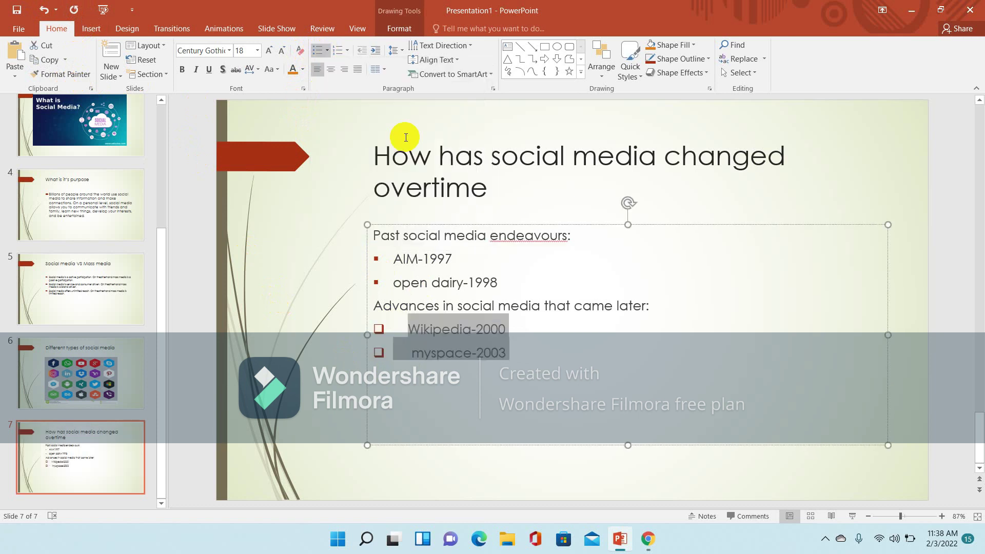
left_click(542, 354)
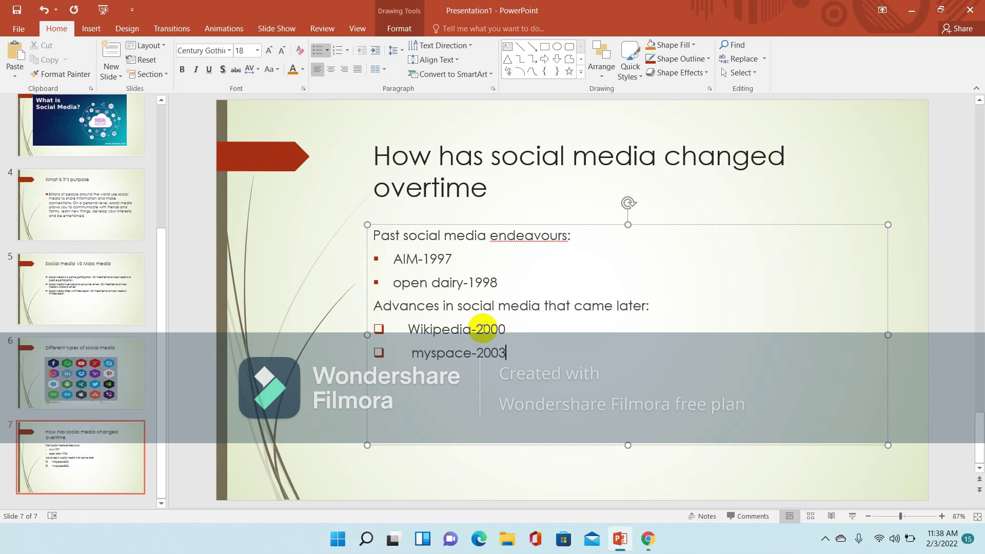
left_click(374, 329)
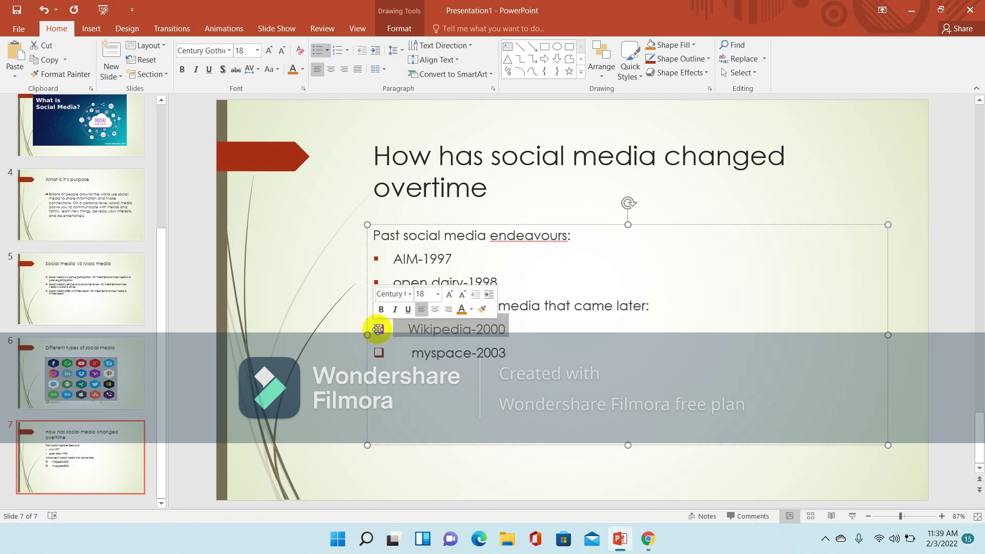
left_click(378, 329)
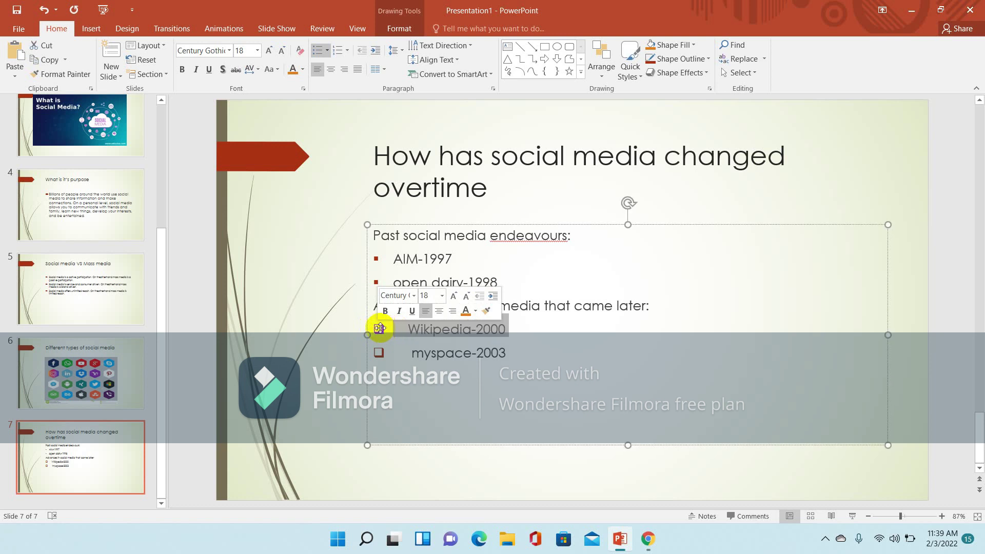
left_click(392, 331)
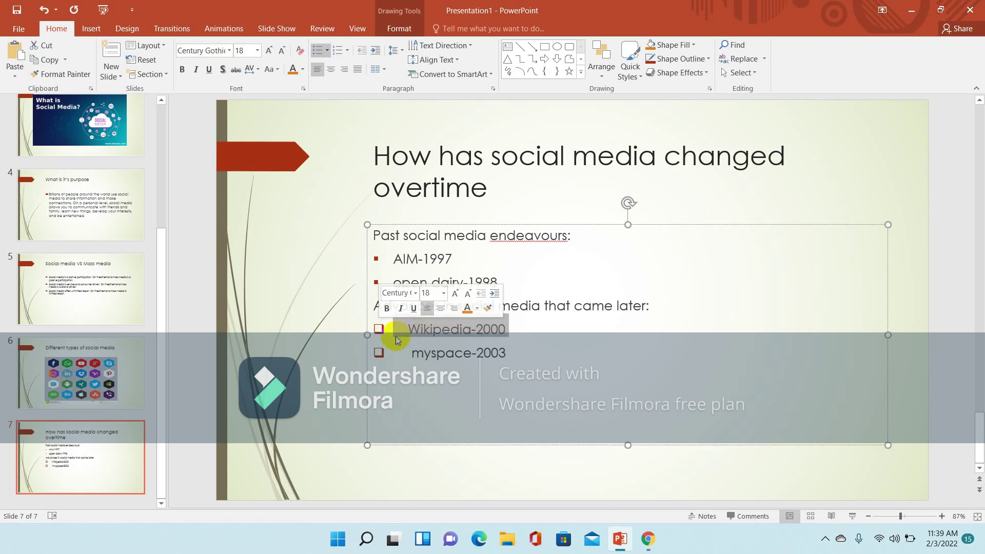
left_click(395, 335)
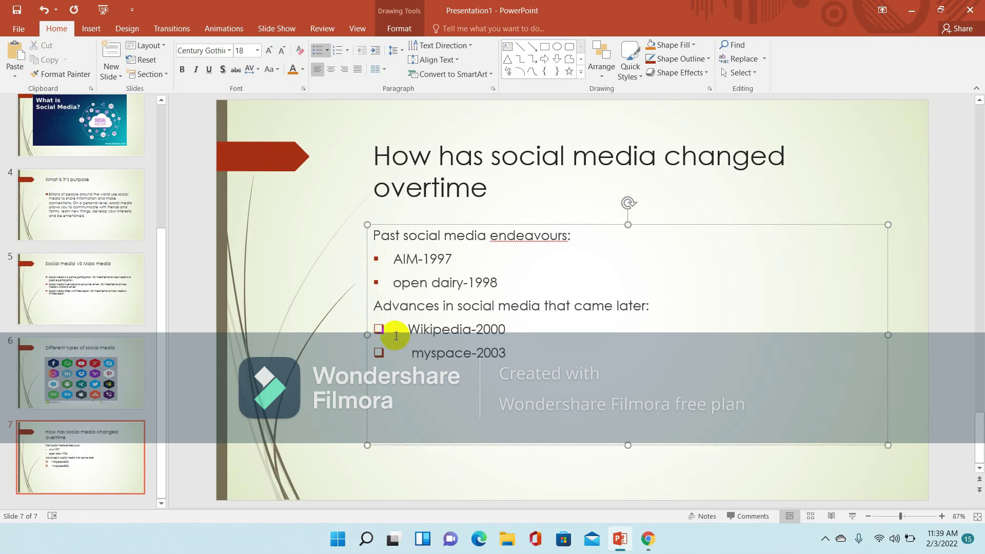
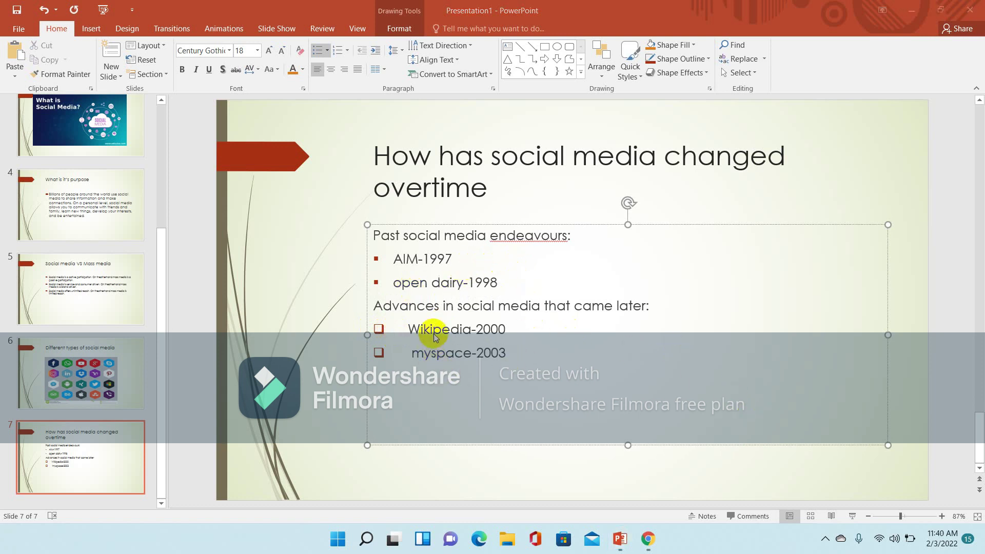
Step: Insert a new Title and Content slide as slide 8, after the timeline slide
left_click(119, 77)
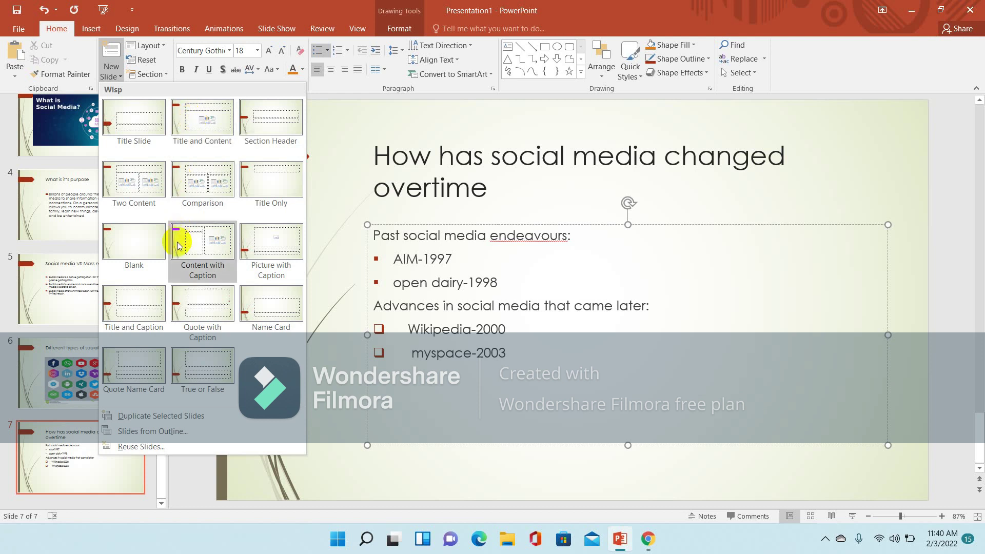
left_click(202, 118)
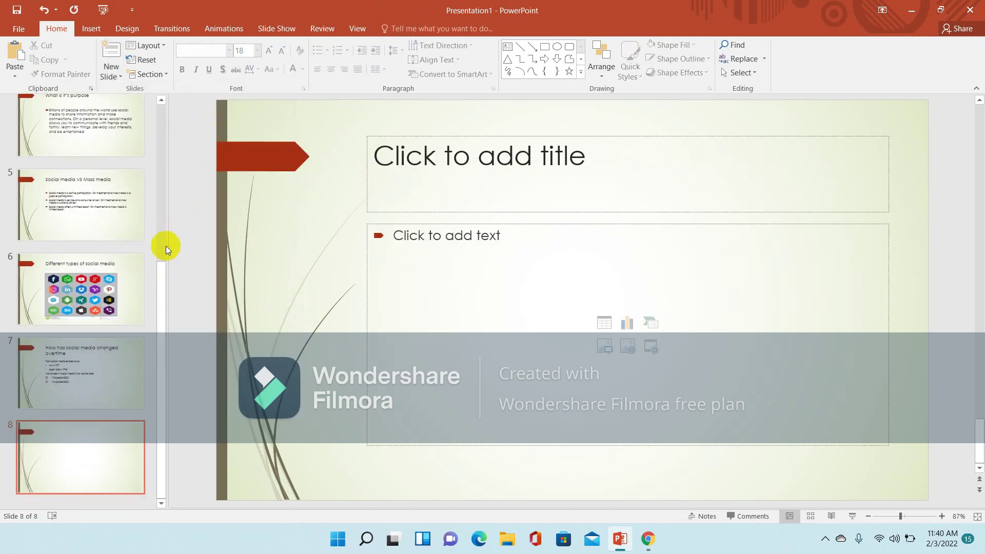
Step: Title slide 8 'What is social media like today' and move into the body placeholder
left_click(549, 186)
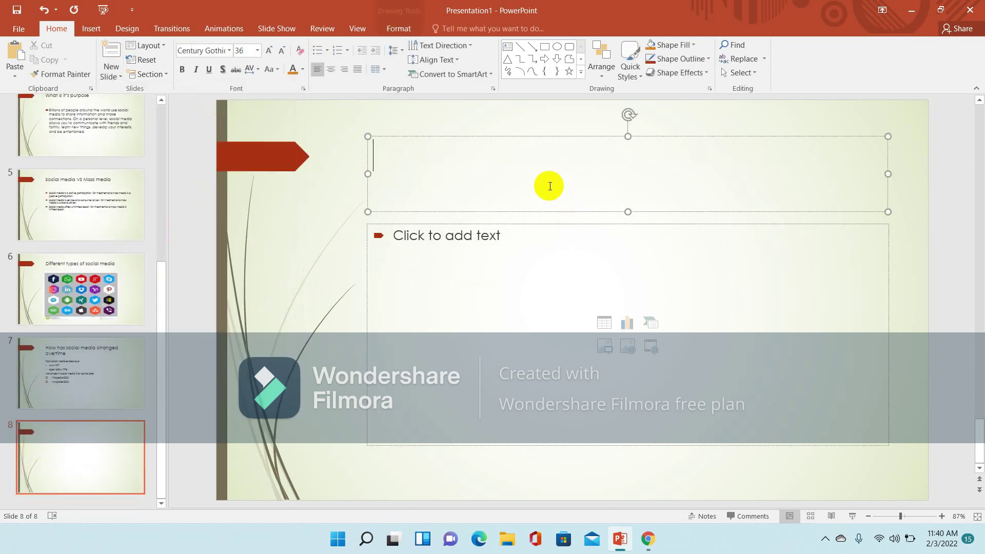
type("W")
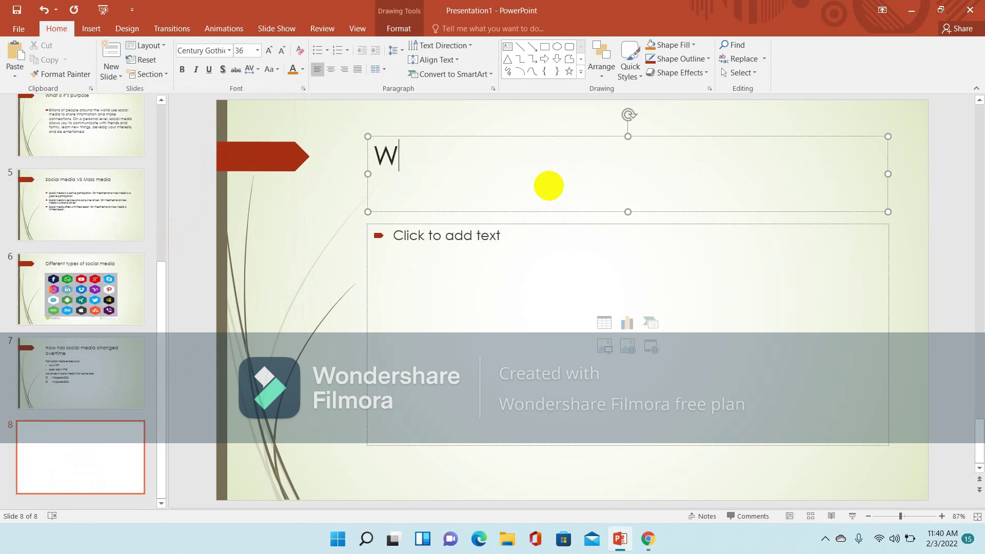
type("hat ")
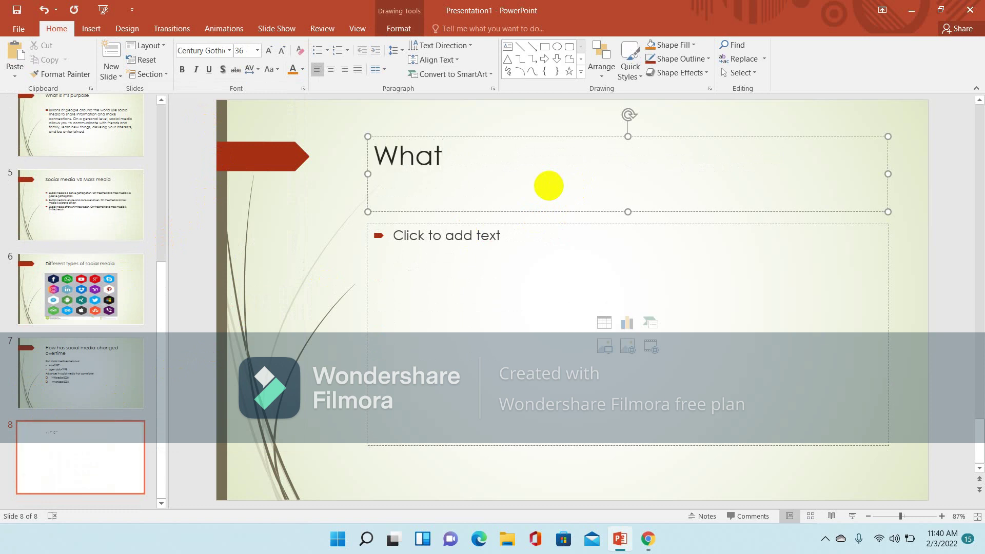
type("is social ")
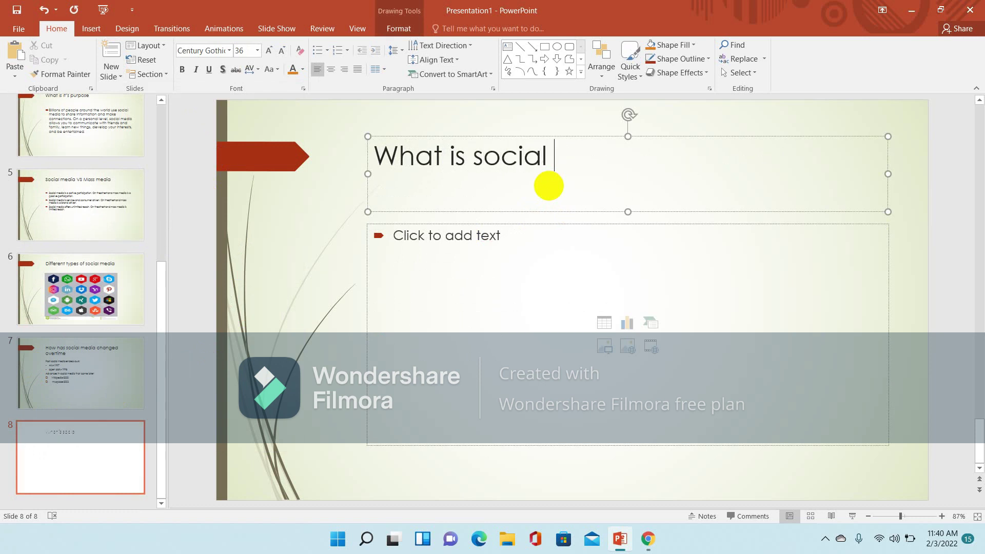
type("media like ")
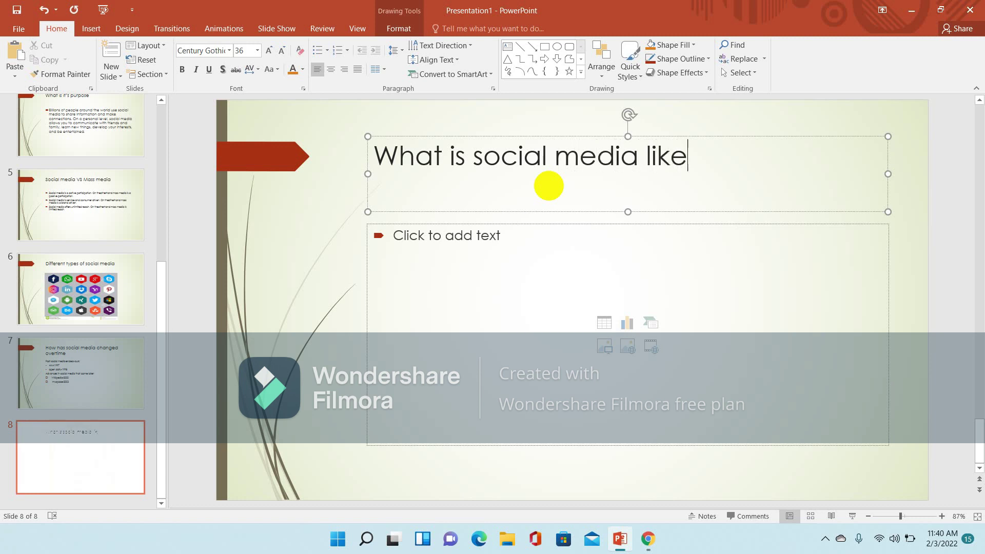
type("today")
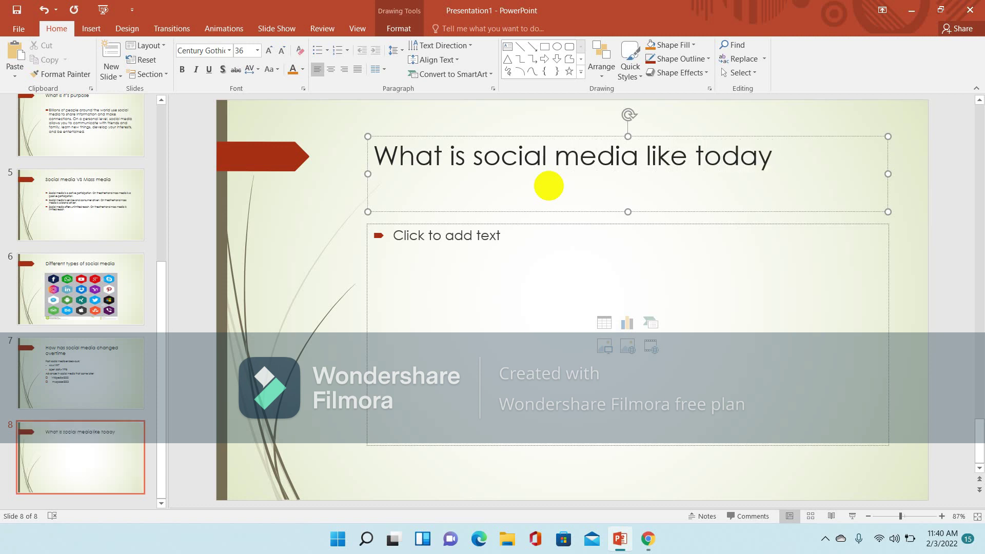
left_click(472, 289)
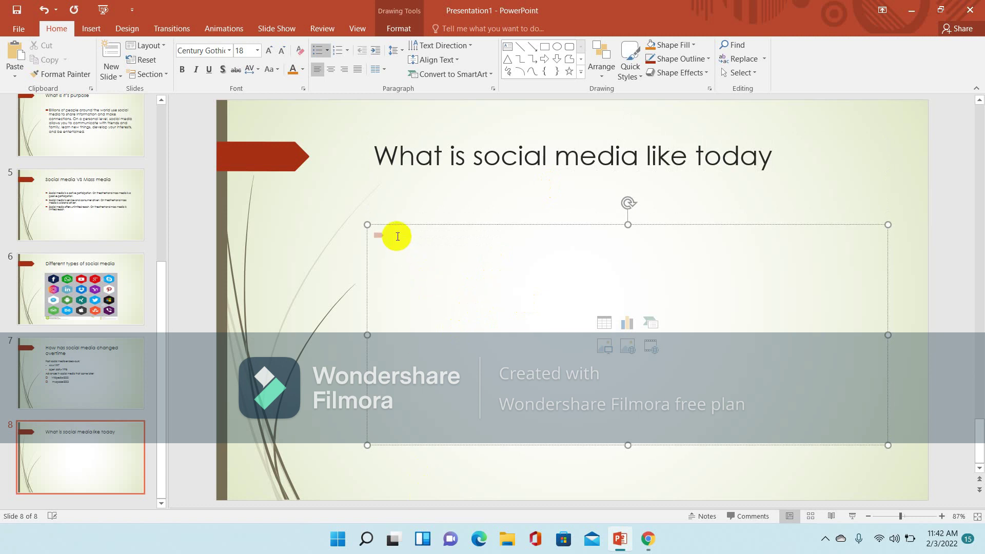
Step: Enter bullets 'Blog:Thumblr' and 'Microbolog: Twitter' in slide 8's body, starting a third line
type("EBlog")
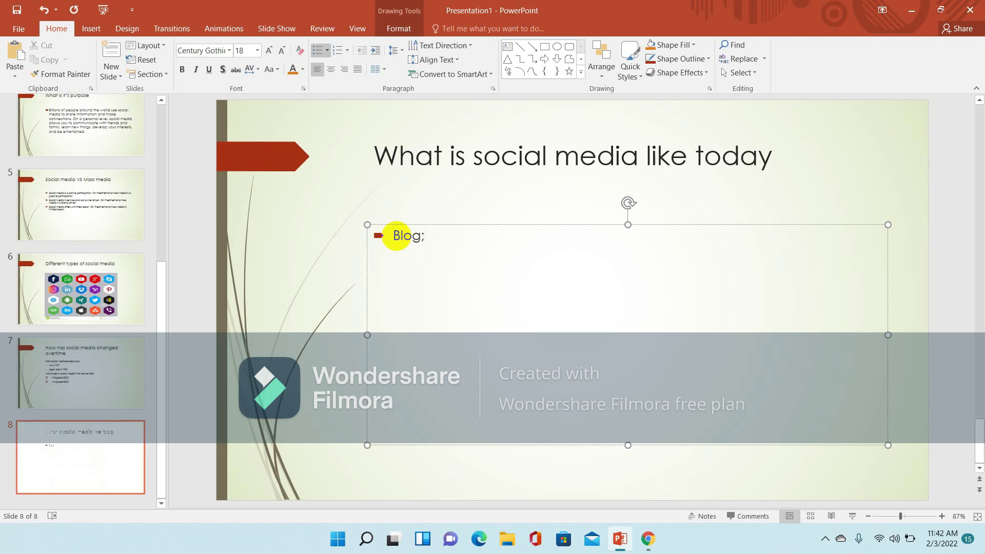
type(":")
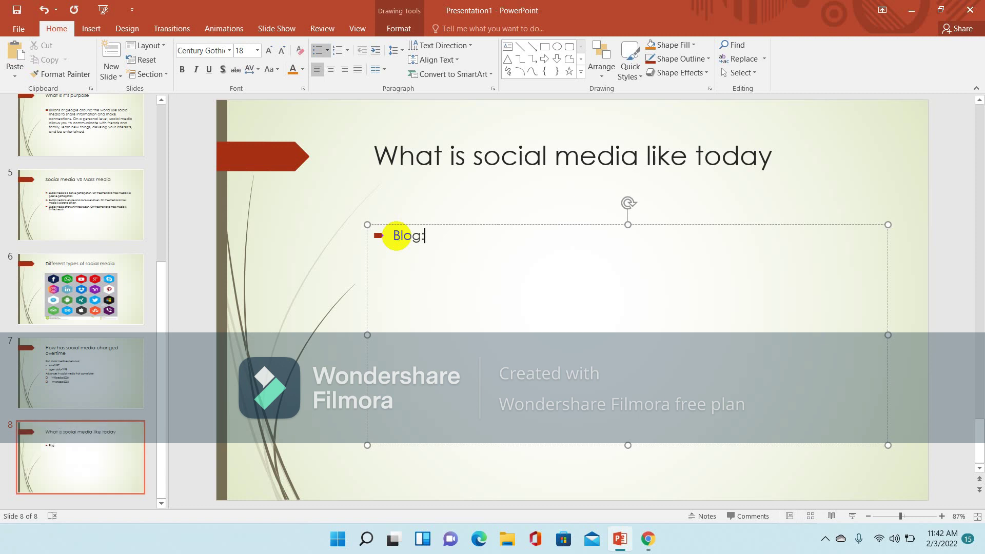
type("Thum")
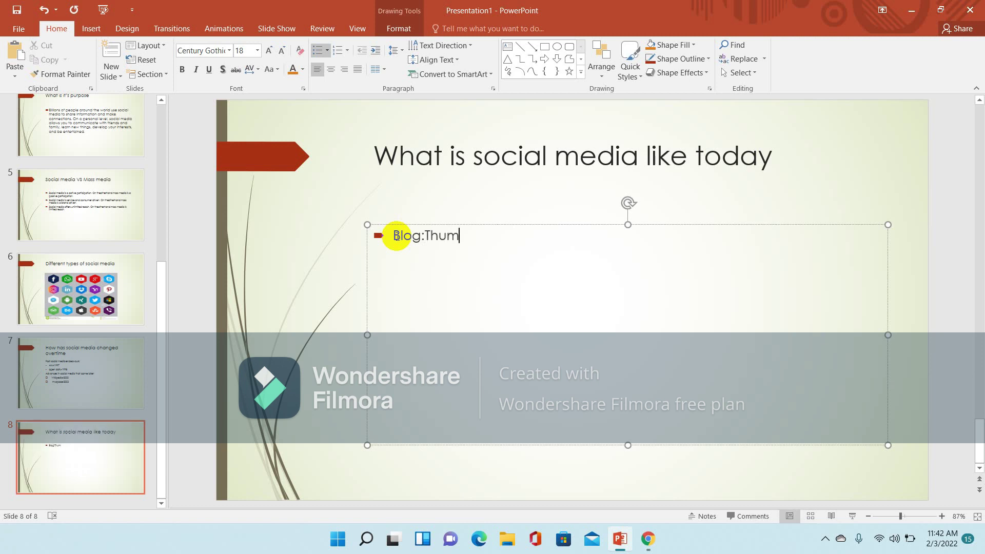
type("blr")
key("Return")
type("Microbolog")
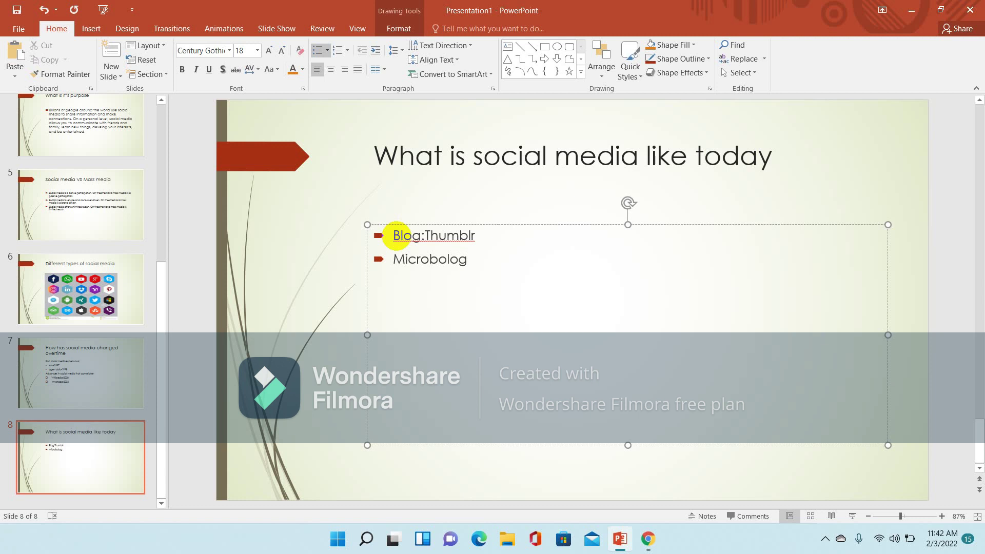
type(":")
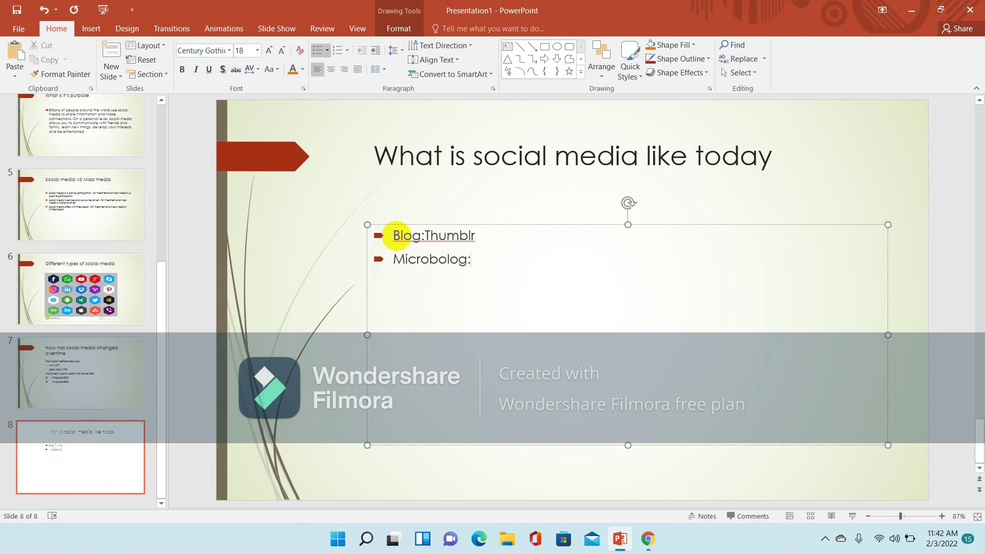
type(" T")
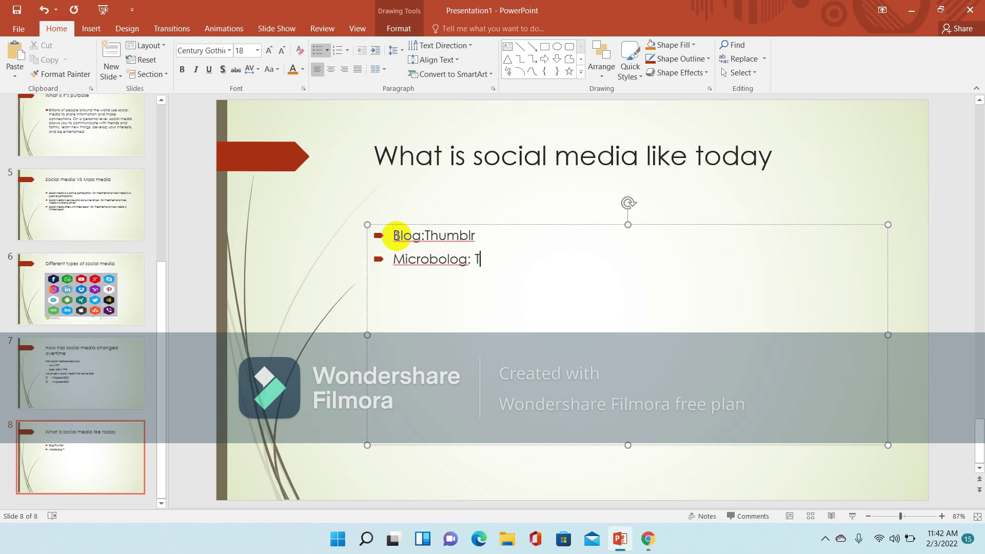
type("w")
type("itter")
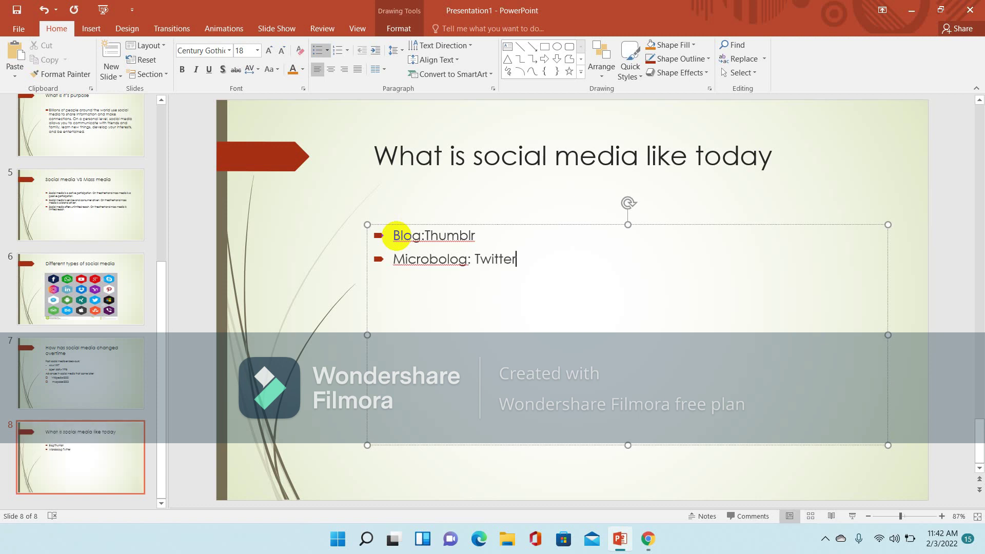
key("Return")
Step: Add bullets 'Content Communities: Youtubr' and 'Social Networks: Facebook' below the first two
type("Content")
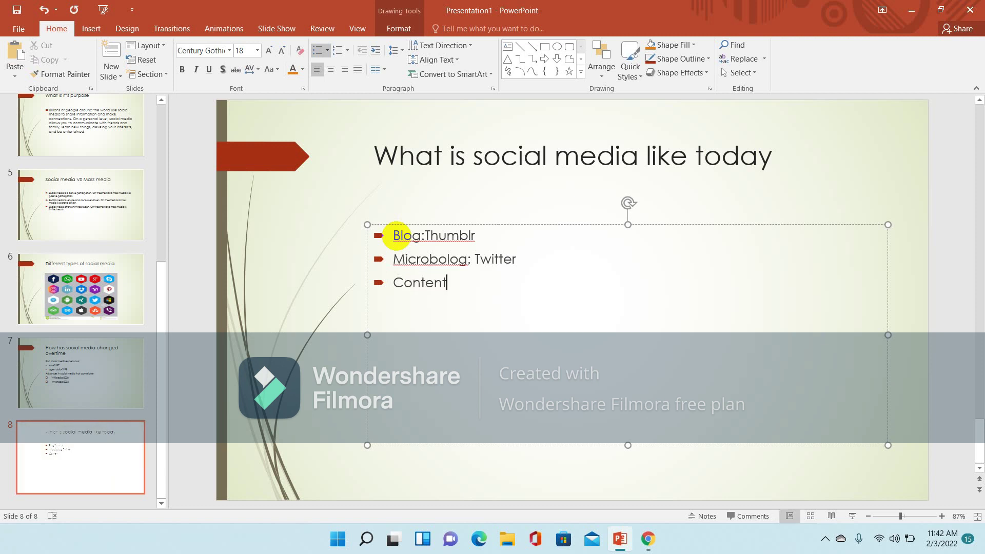
type(" C")
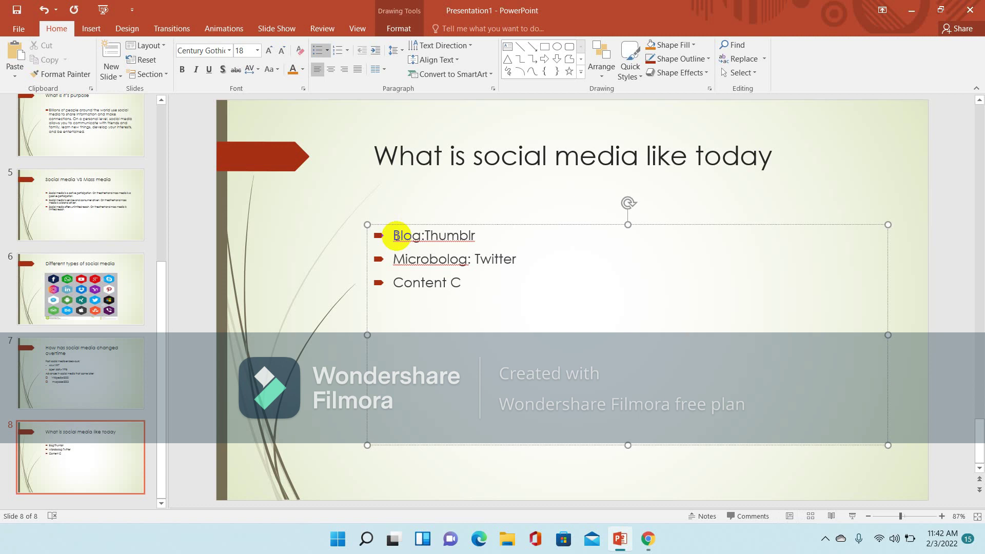
type("ommuni")
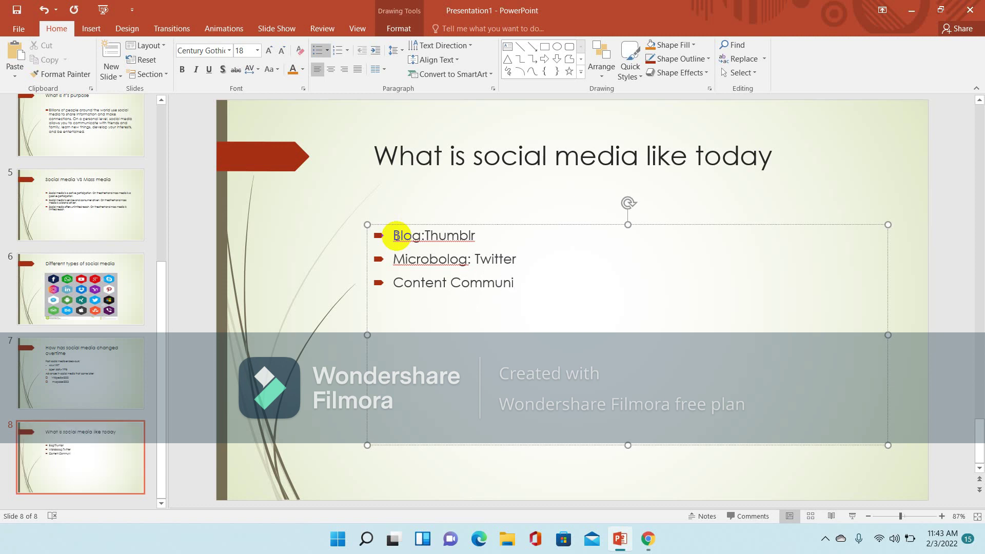
type("ties")
type(":")
type(" T")
key("BackSpace")
type("YouTu")
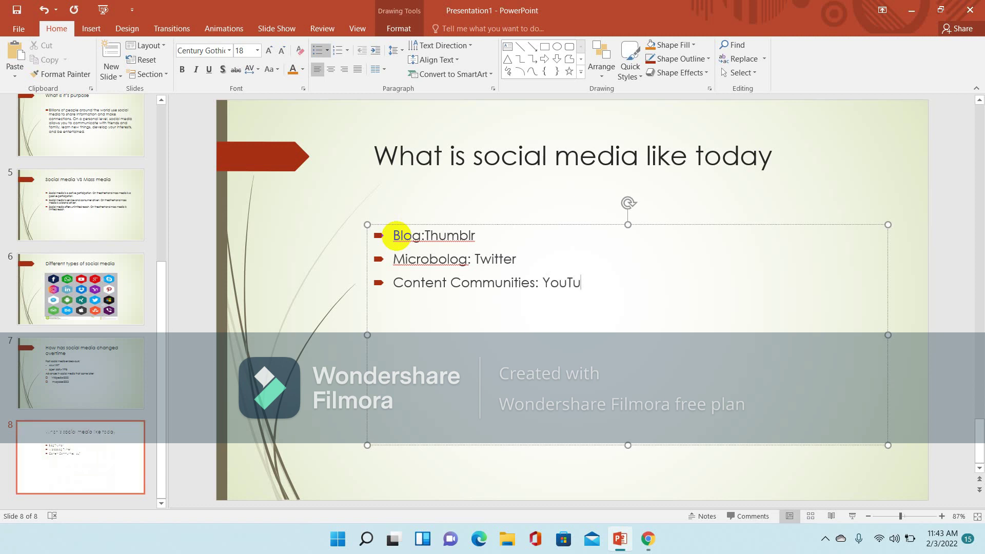
key("BackSpace")
key("BackSpace")
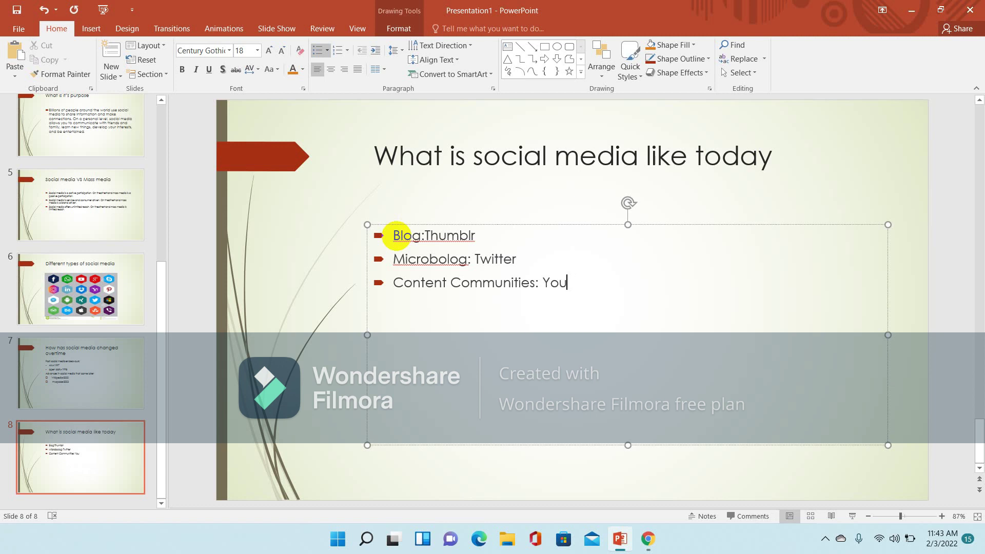
type("tubr")
key("Return")
type("Social Net")
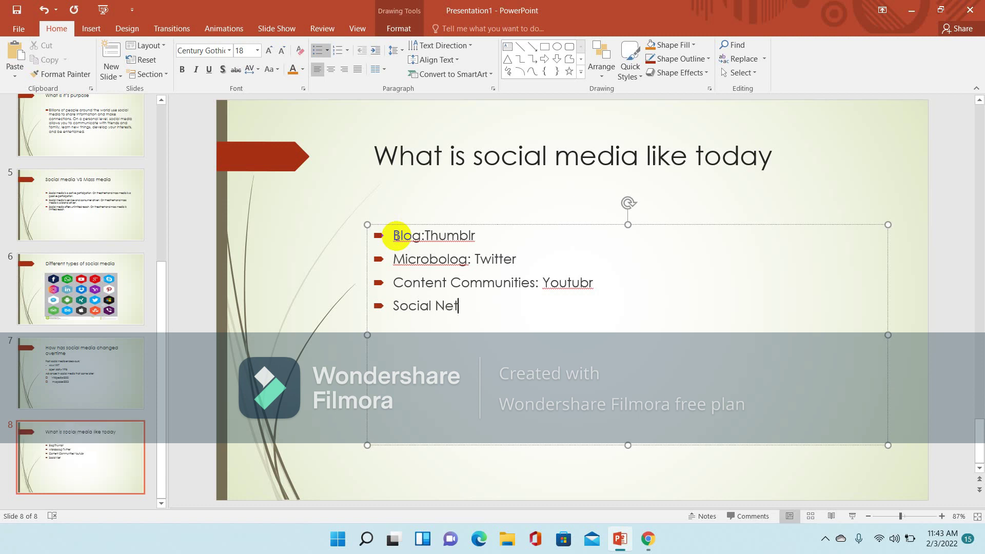
type("work")
type("s")
type(":")
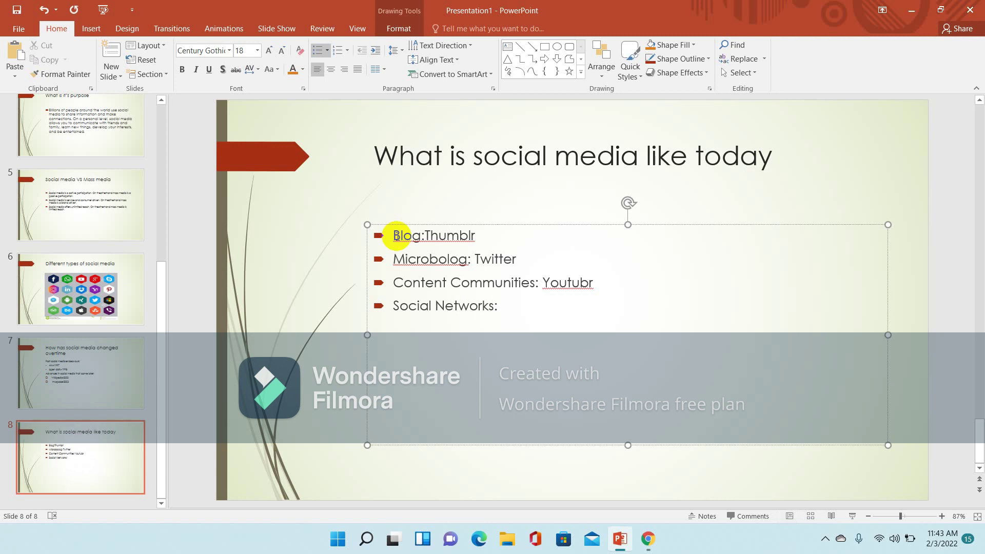
type(" Facebook")
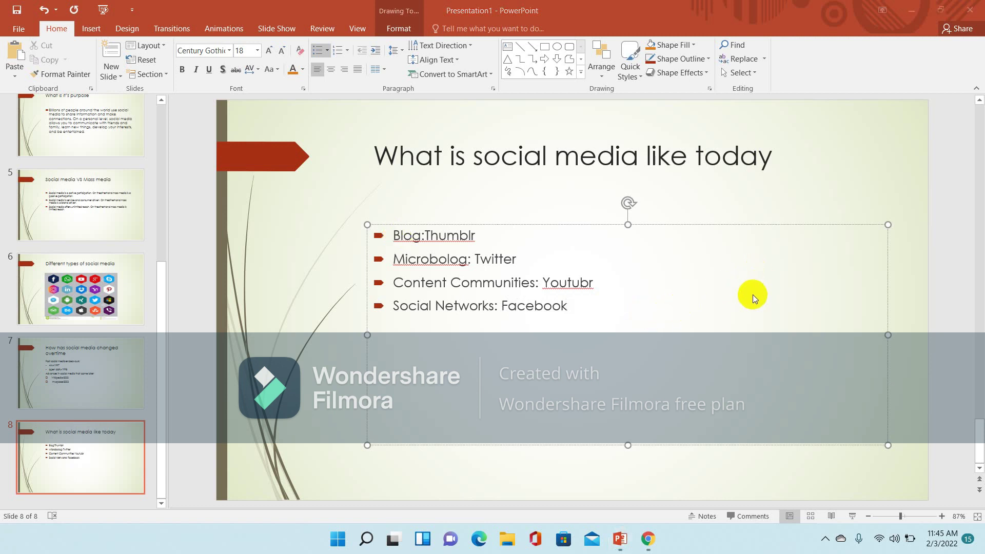
Step: Copy the 'Why Social Media important today' image from Chrome's image results and return to PowerPoint
left_click(647, 538)
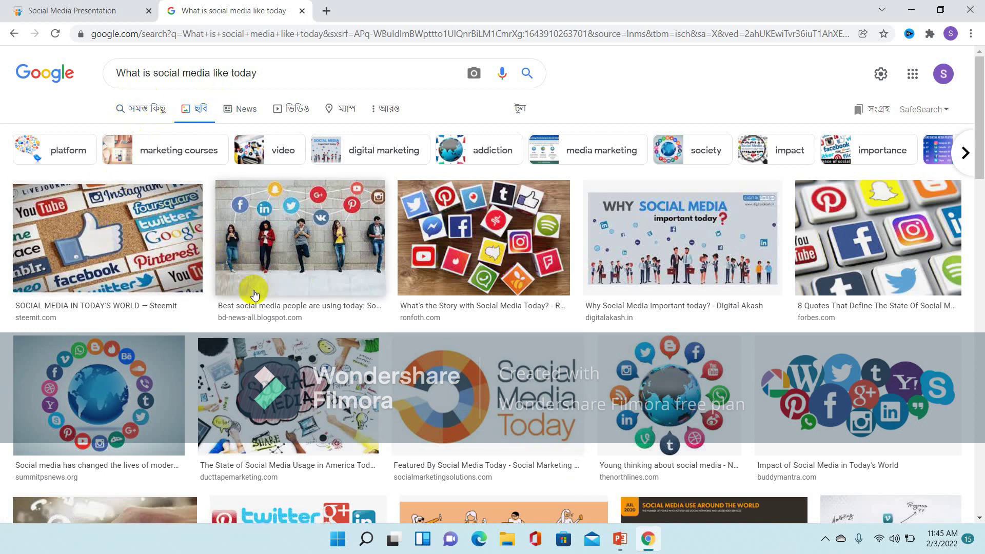
left_click(97, 411)
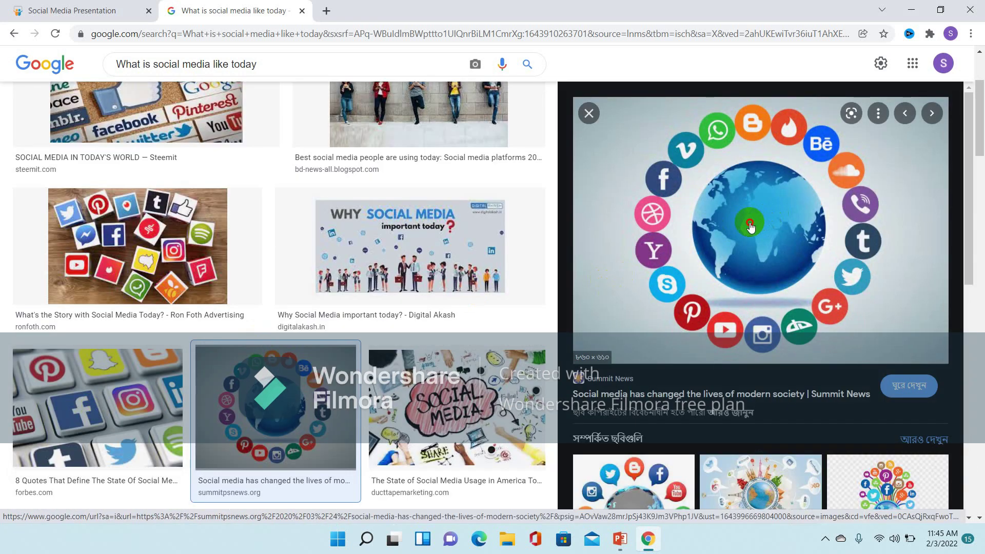
right_click(750, 226)
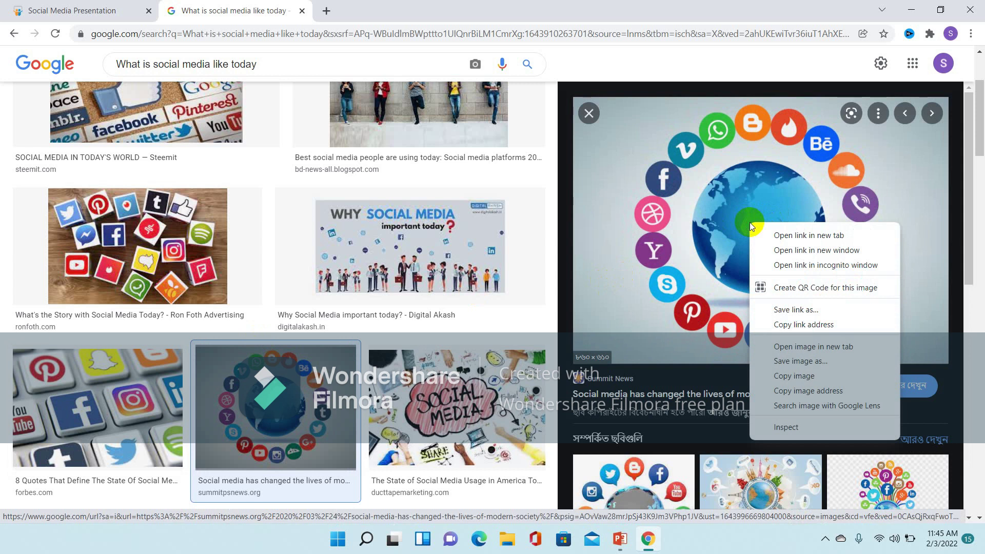
left_click(697, 223)
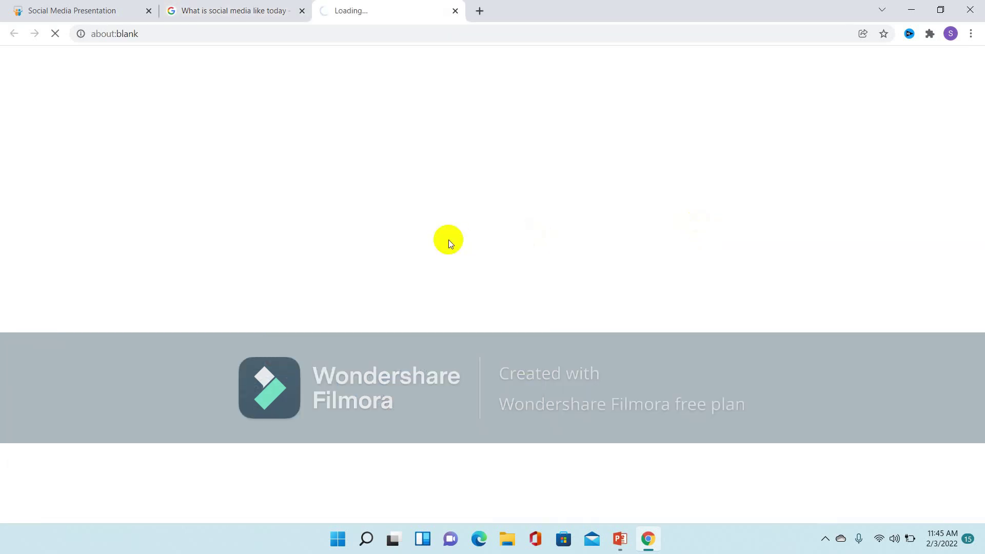
key("ctrl+w")
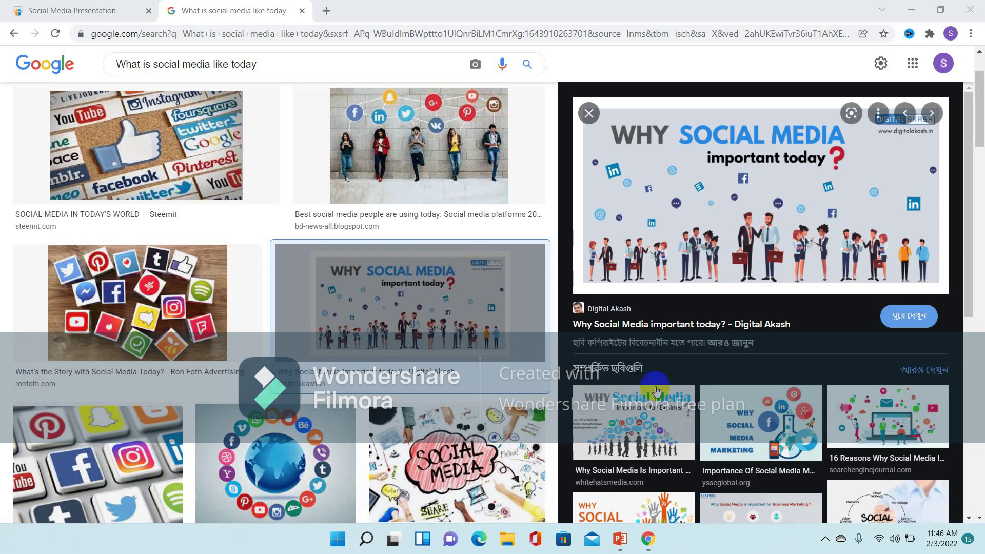
right_click(731, 234)
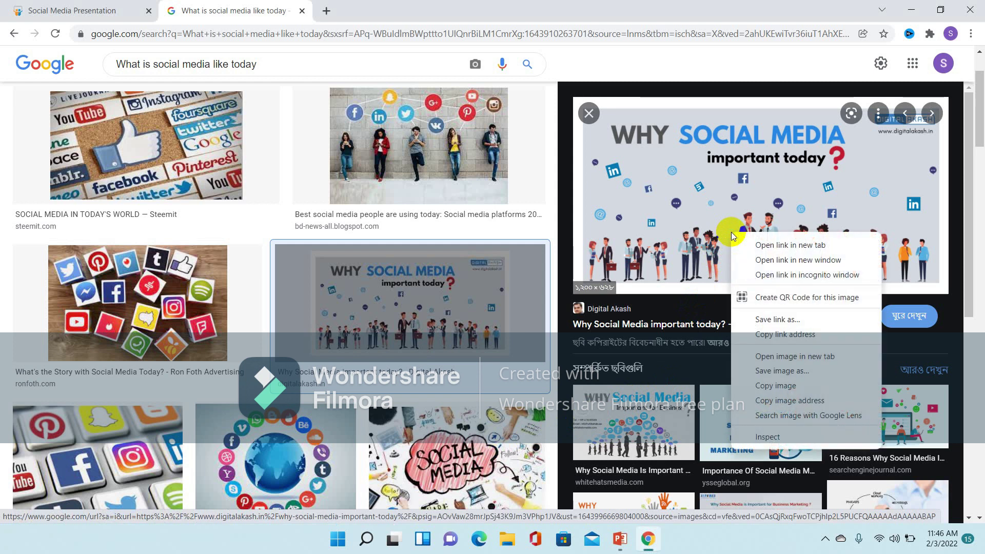
left_click(772, 386)
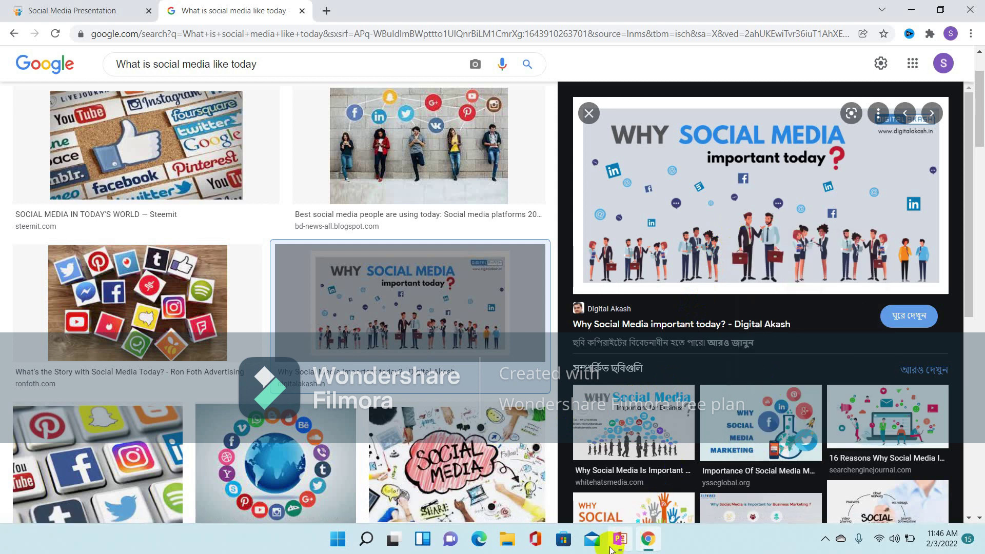
left_click(619, 538)
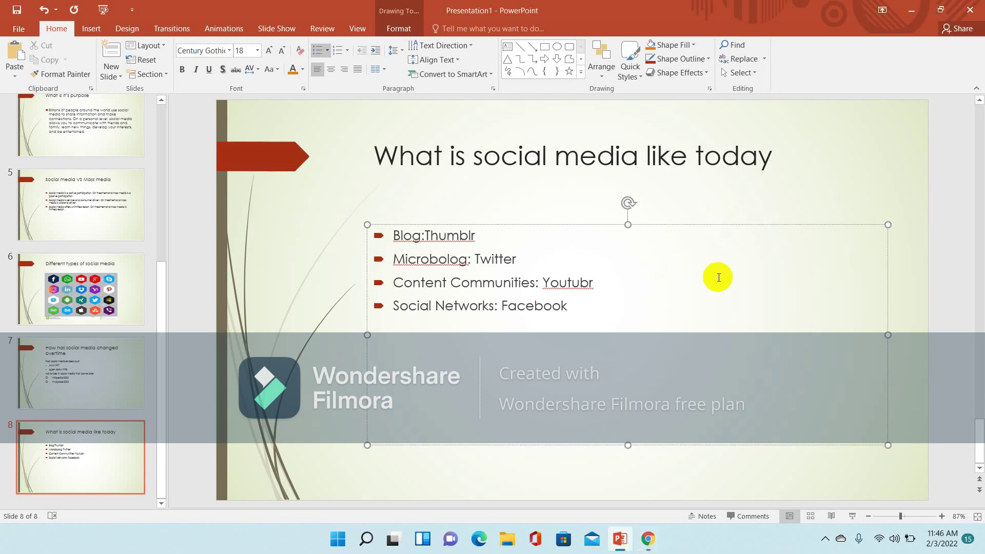
Step: Paste the 'Why Social Media important today' picture onto slide 8, right of the bullets, slightly shrunk
right_click(716, 278)
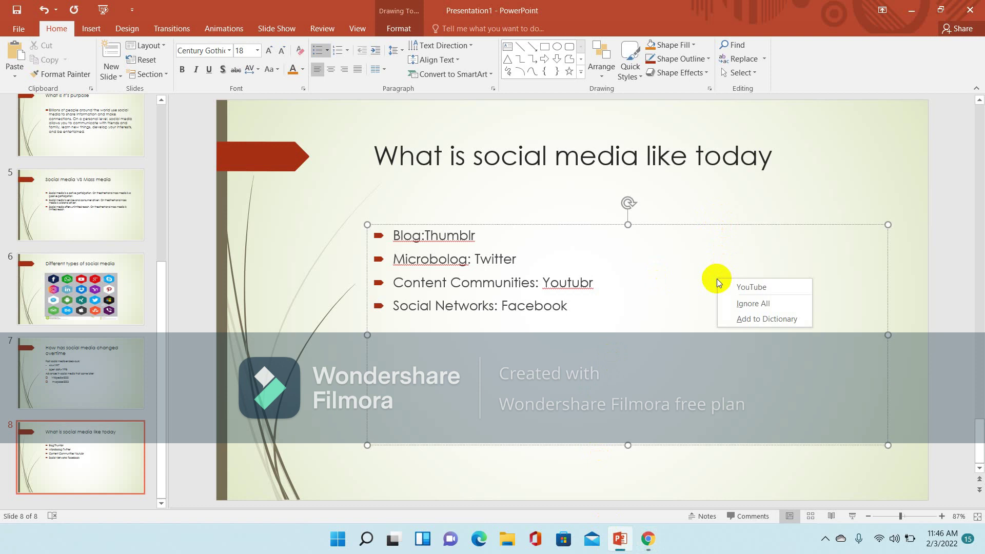
key("Escape")
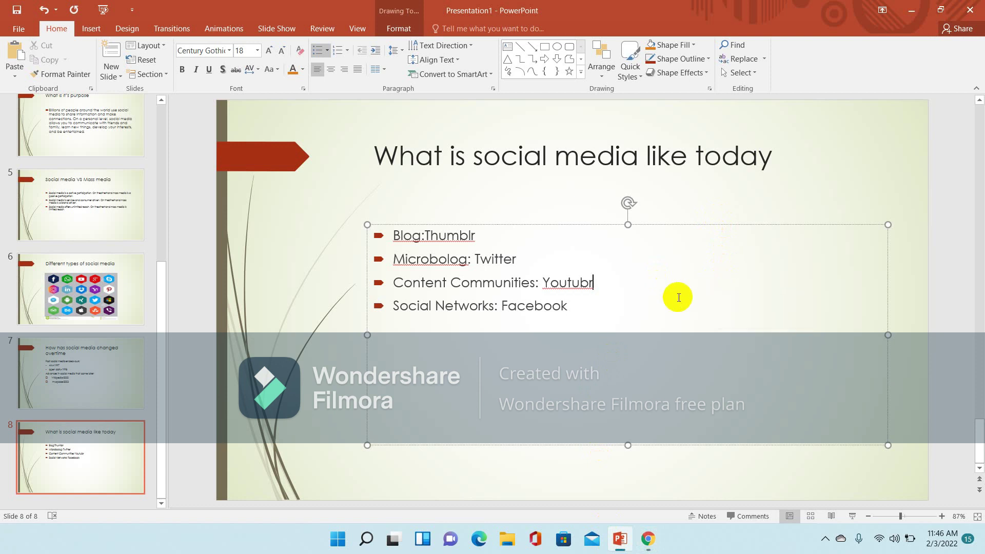
type("e")
right_click(718, 292)
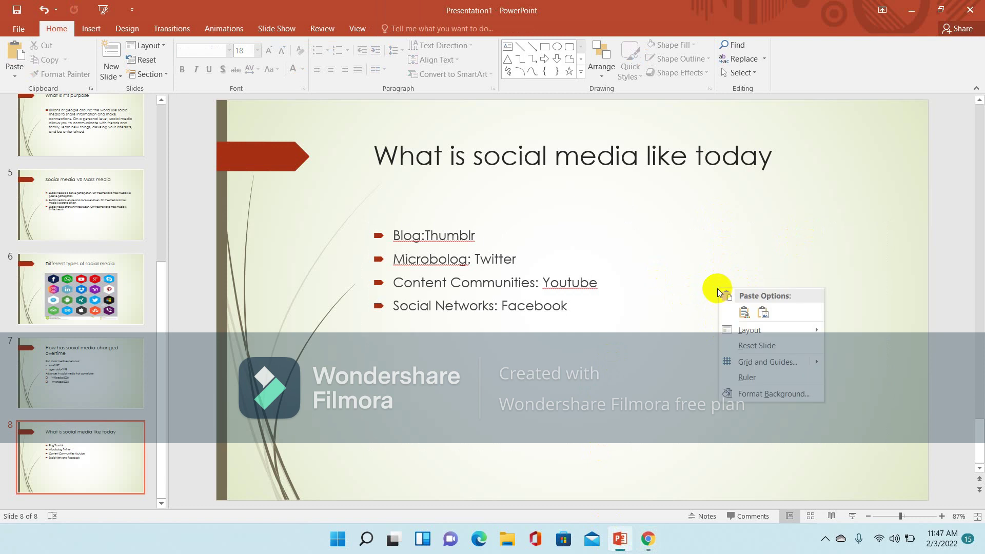
left_click(761, 311)
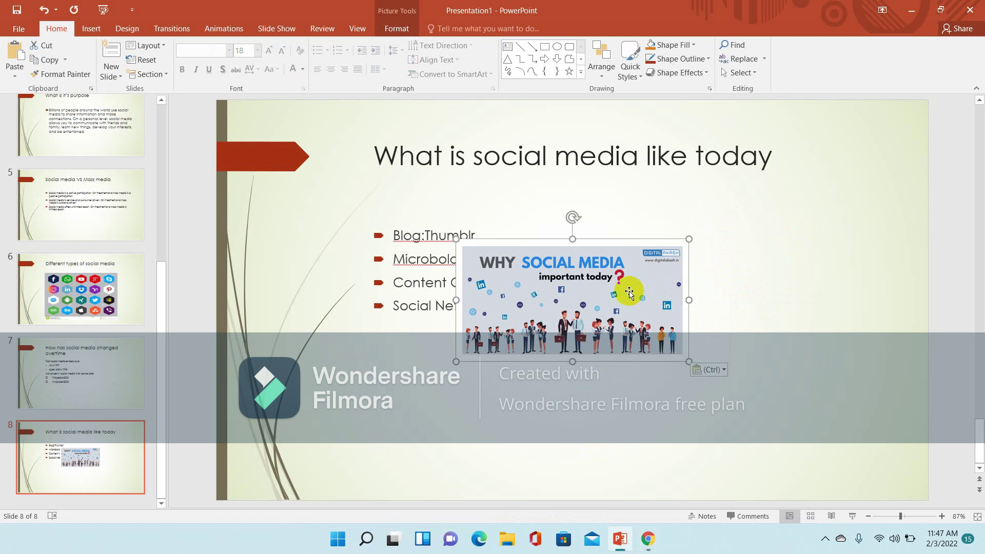
left_click_drag(628, 293, 780, 315)
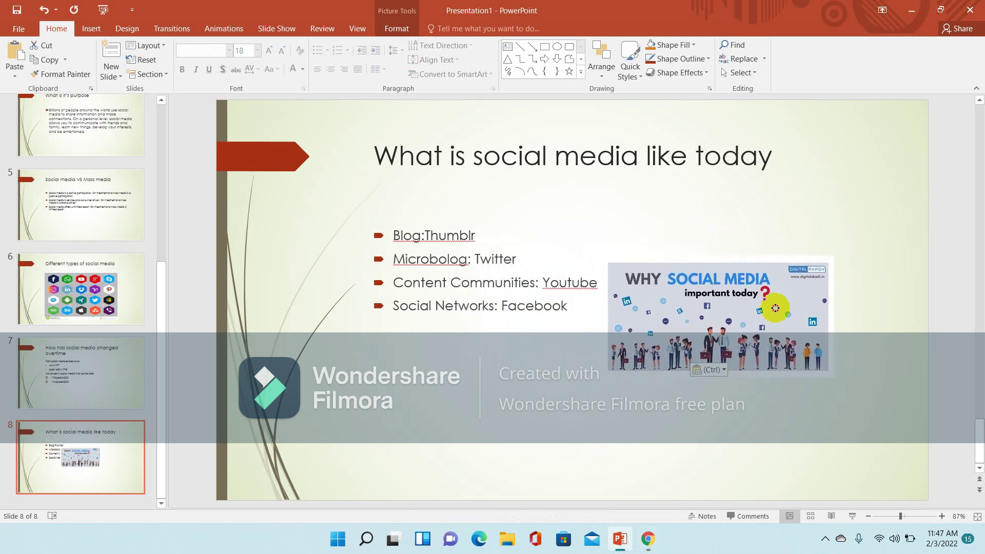
mouse_move(780, 315)
left_mouse_down()
mouse_move(772, 345)
mouse_move(792, 257)
left_mouse_up()
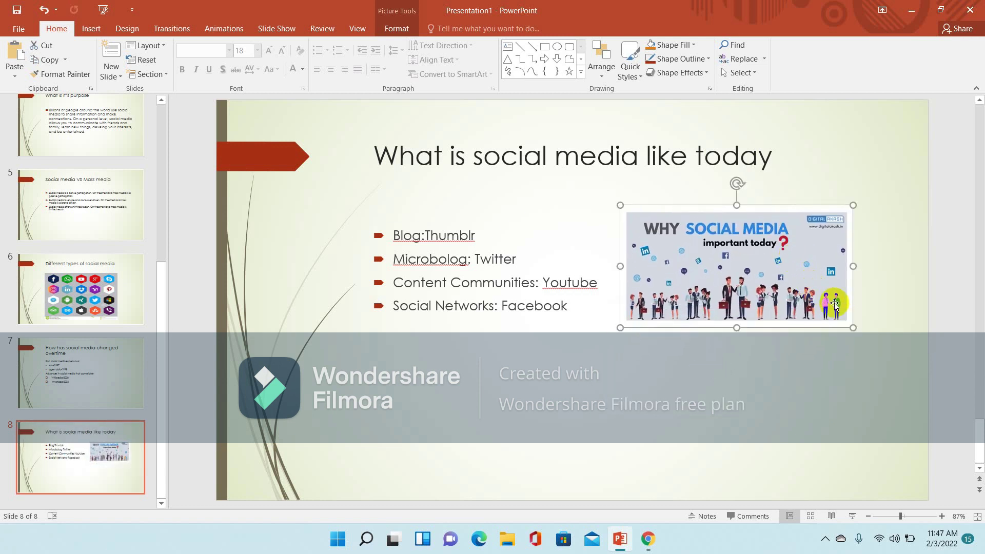
left_click_drag(852, 326, 799, 298)
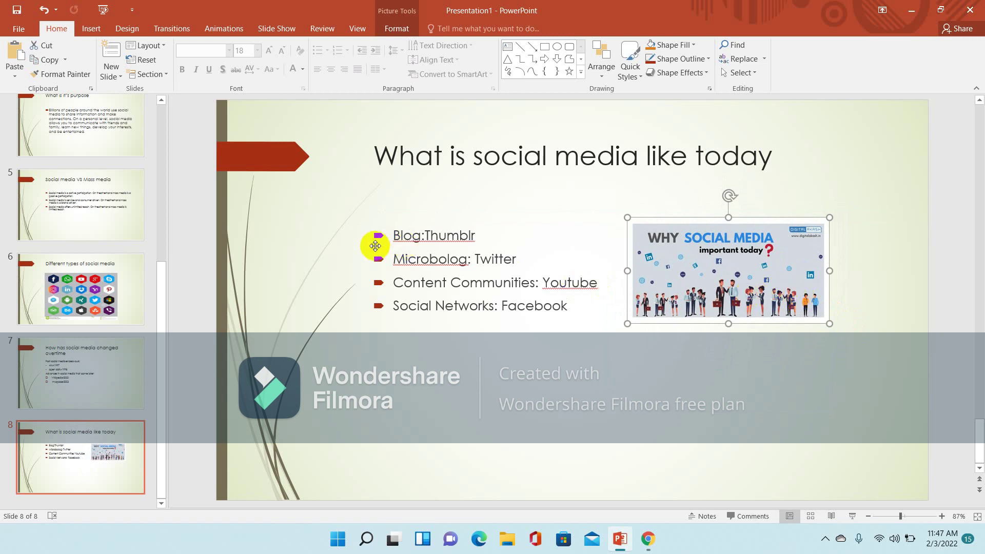
Step: Change slide 8's four list bullets to Hollow Square Bullets
left_click(393, 234)
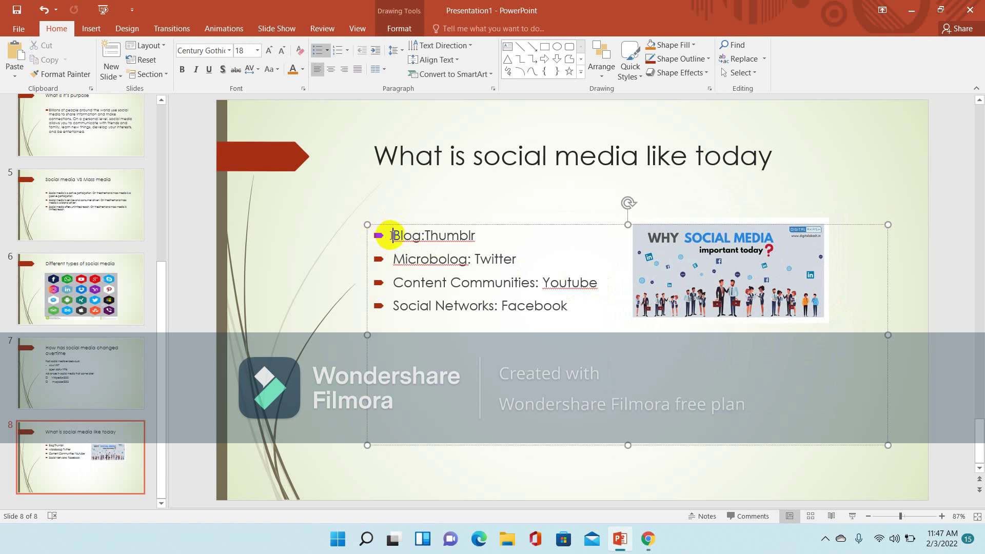
left_click_drag(391, 235, 540, 296)
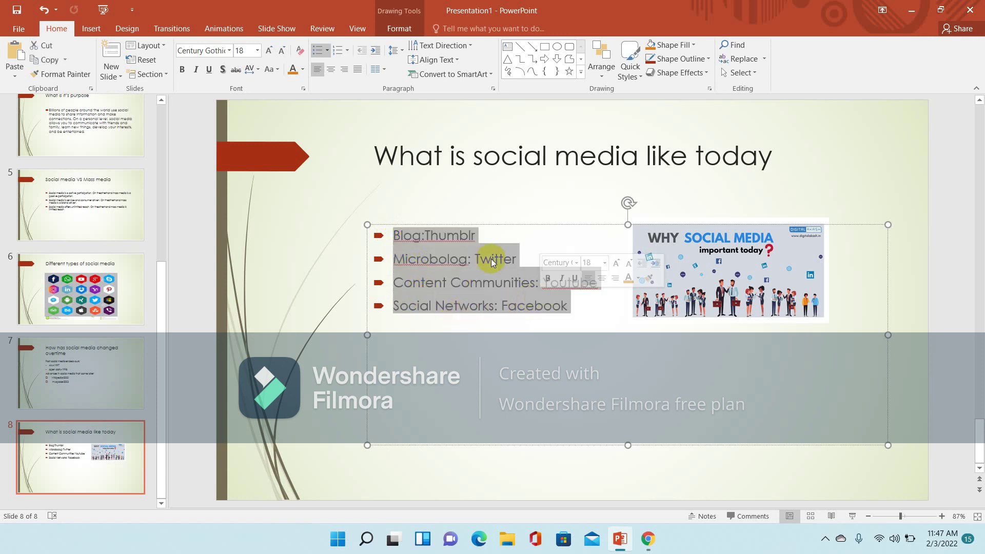
left_click(347, 51)
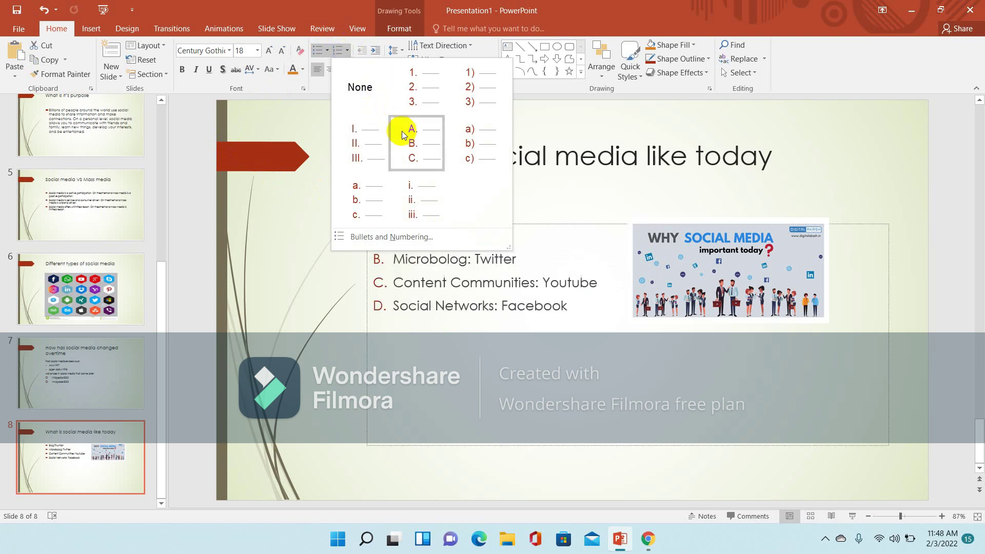
left_click(326, 52)
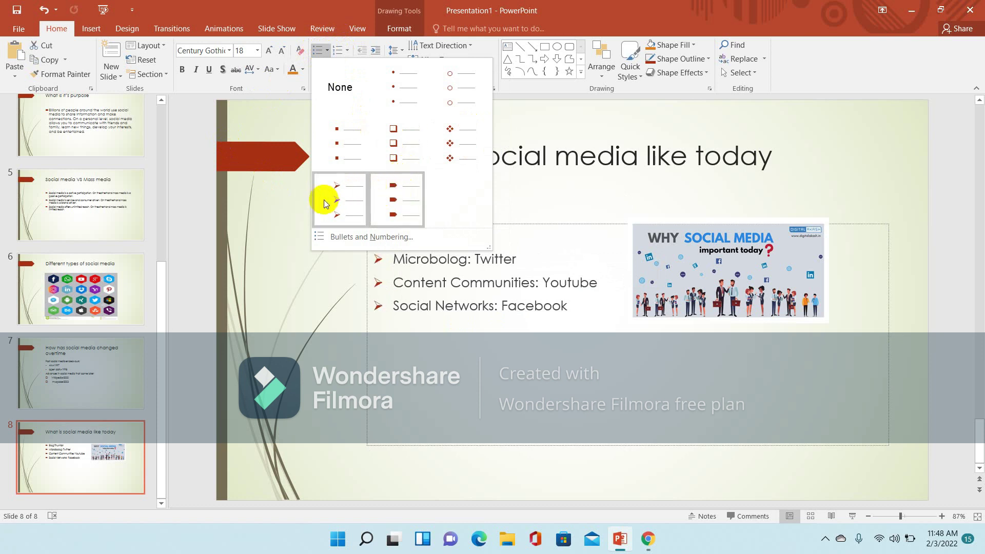
left_click(384, 144)
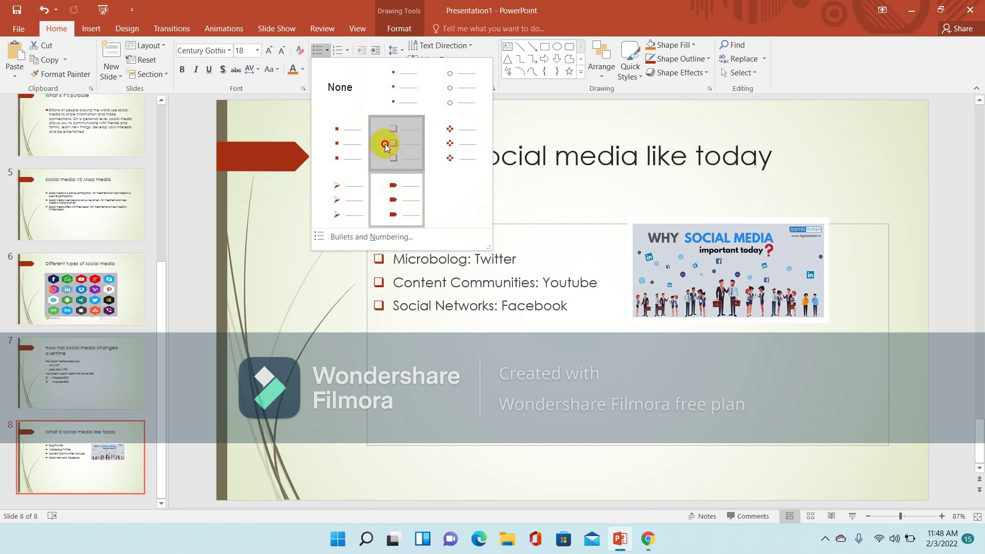
left_click(427, 335)
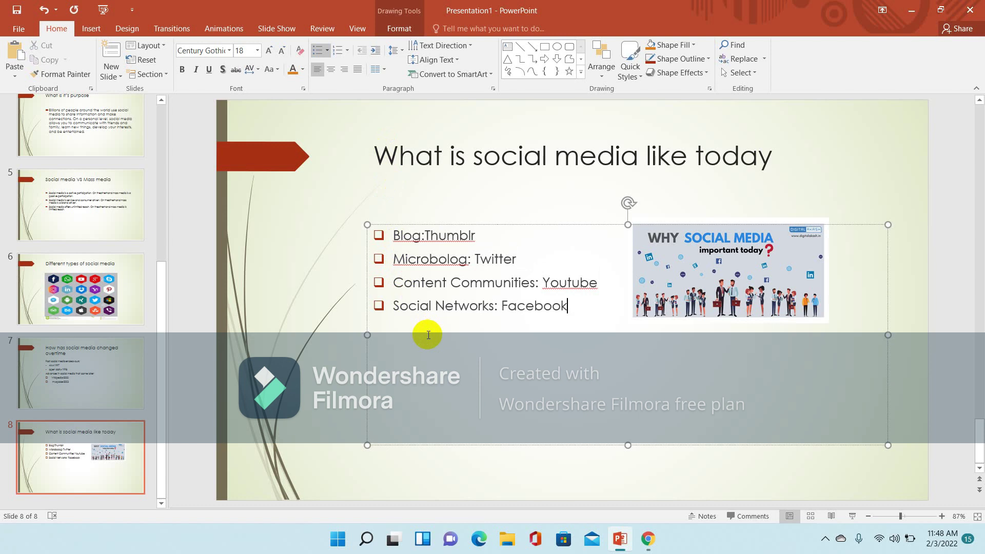
Step: Nudge the 'Why Social Media' picture slightly to the right
left_click_drag(729, 259, 741, 259)
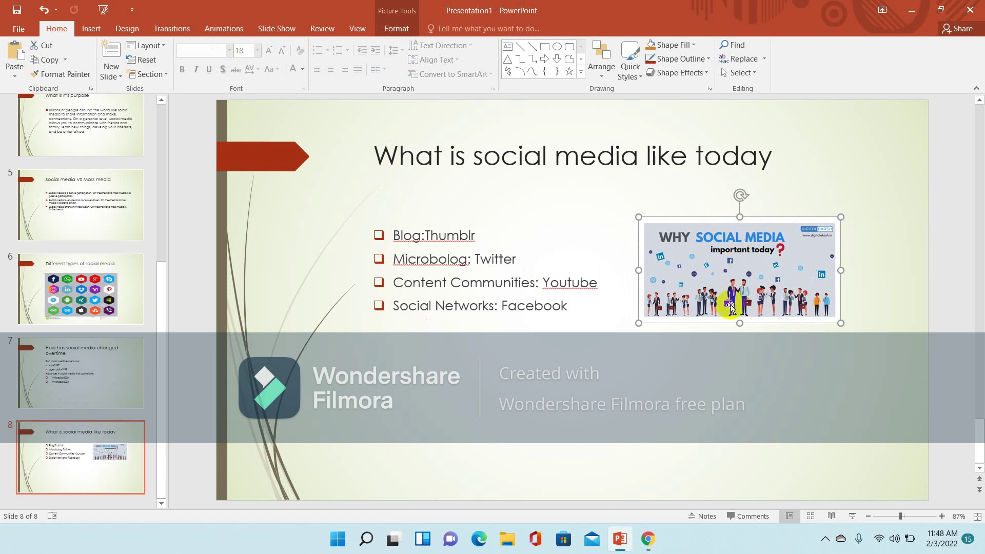
left_click(711, 352)
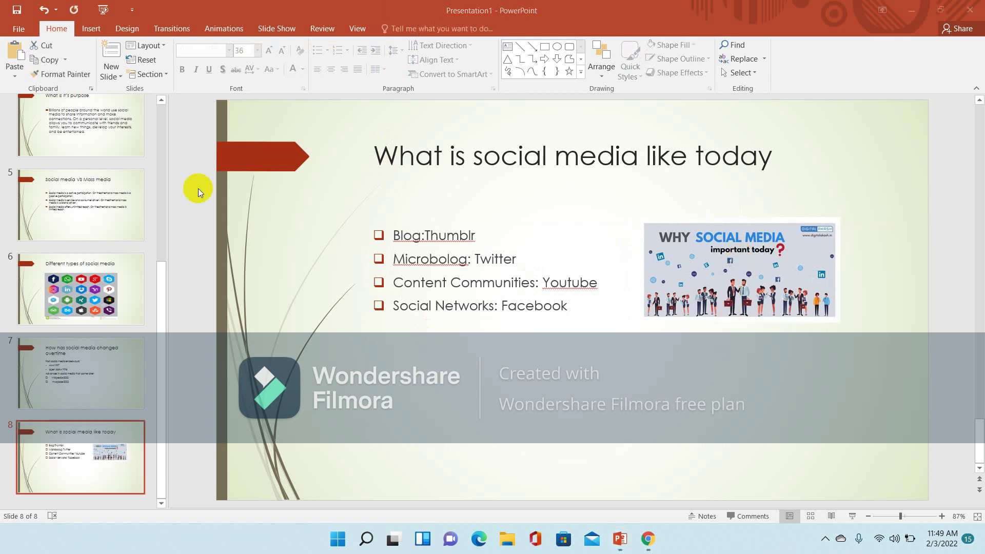
left_click(119, 77)
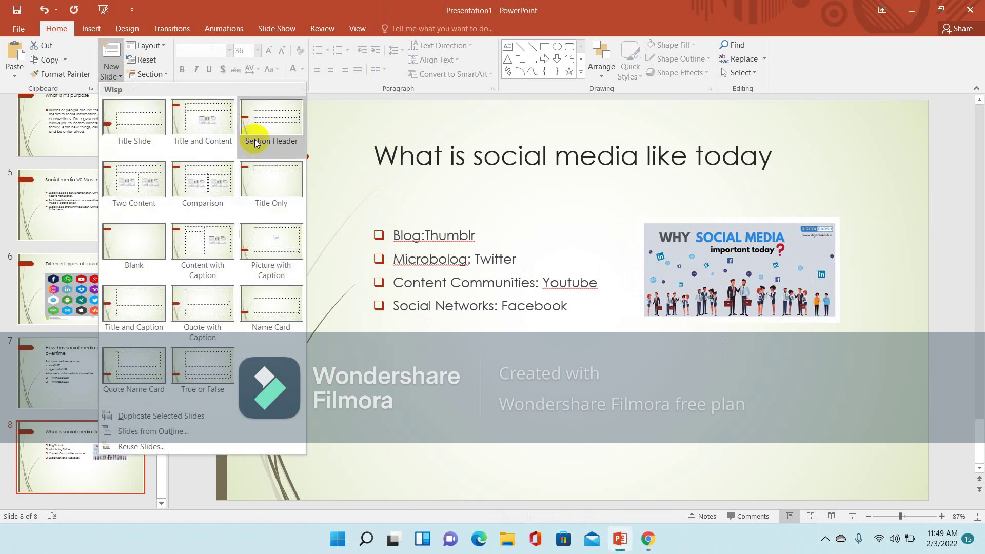
Step: Add a Title Only slide 9, move its title mid-slide, and enter a centred 'THANK YOU'
left_click(256, 182)
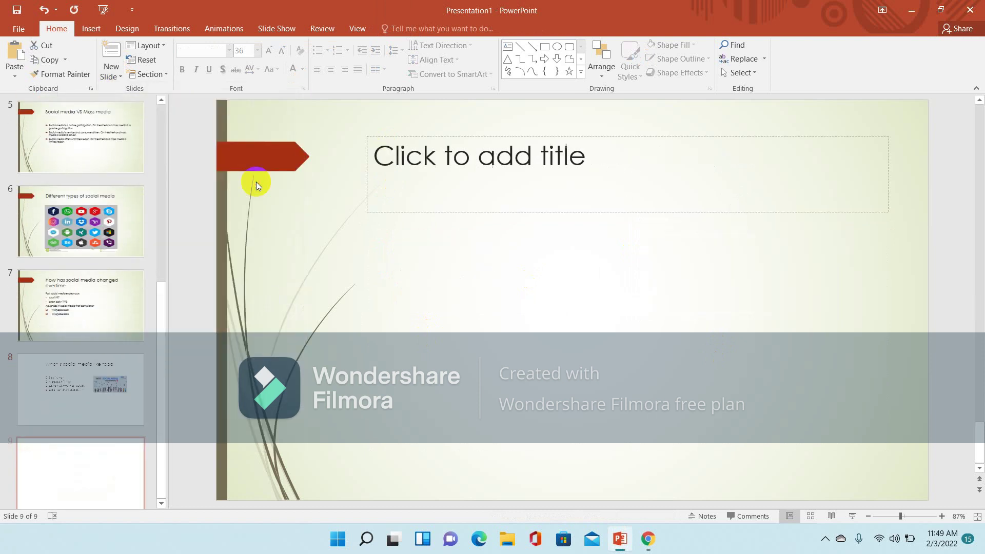
left_click(585, 151)
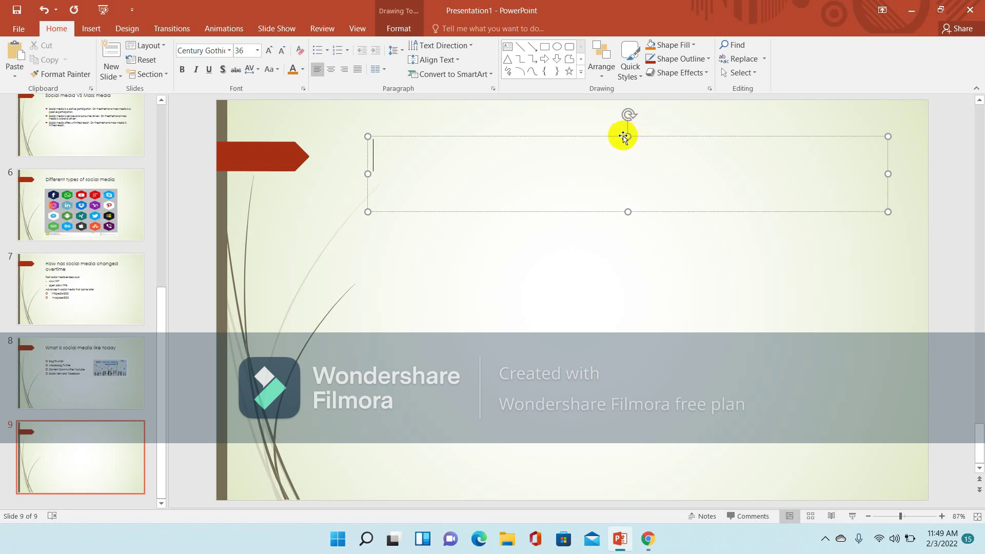
mouse_move(623, 137)
left_mouse_down()
mouse_move(563, 241)
mouse_move(602, 249)
left_mouse_up()
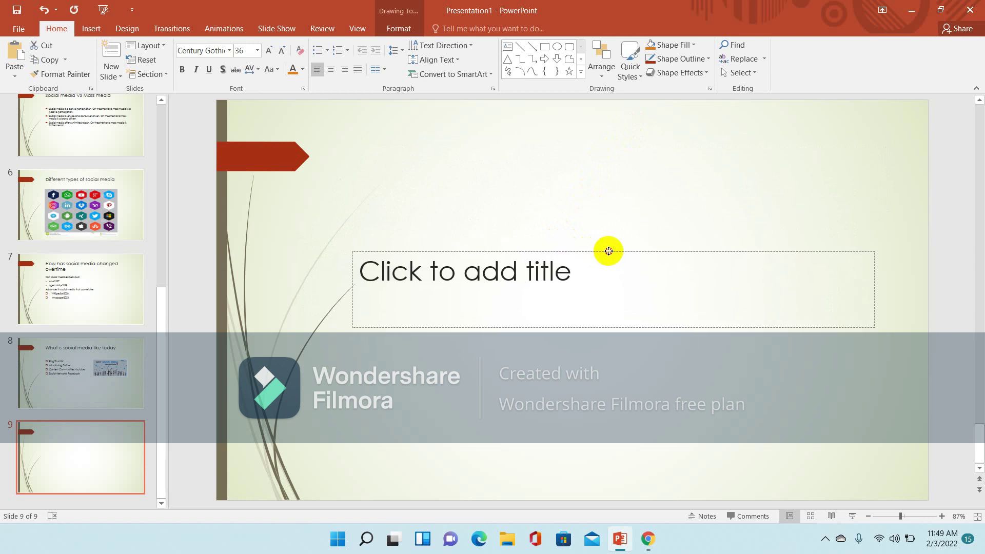
left_click_drag(602, 248, 609, 250)
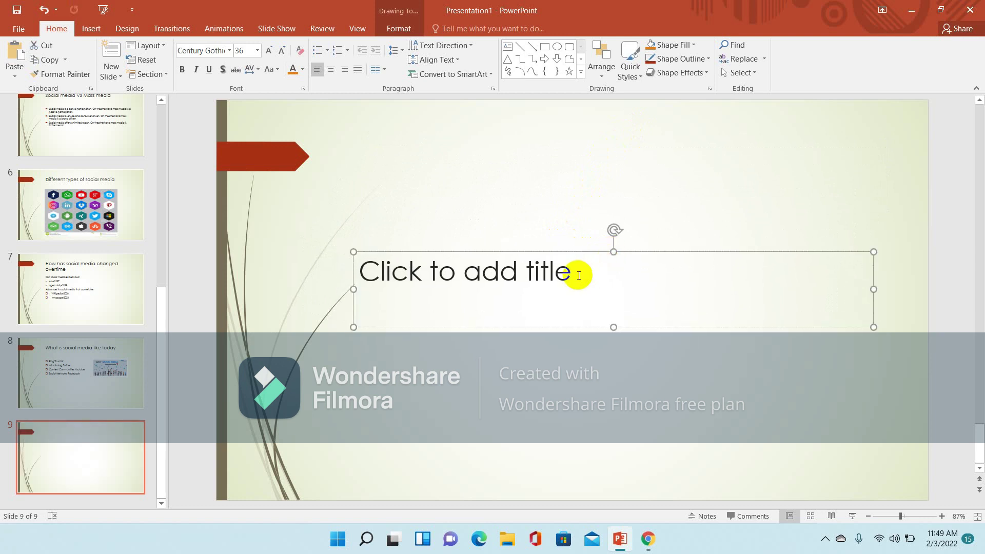
left_click(578, 275)
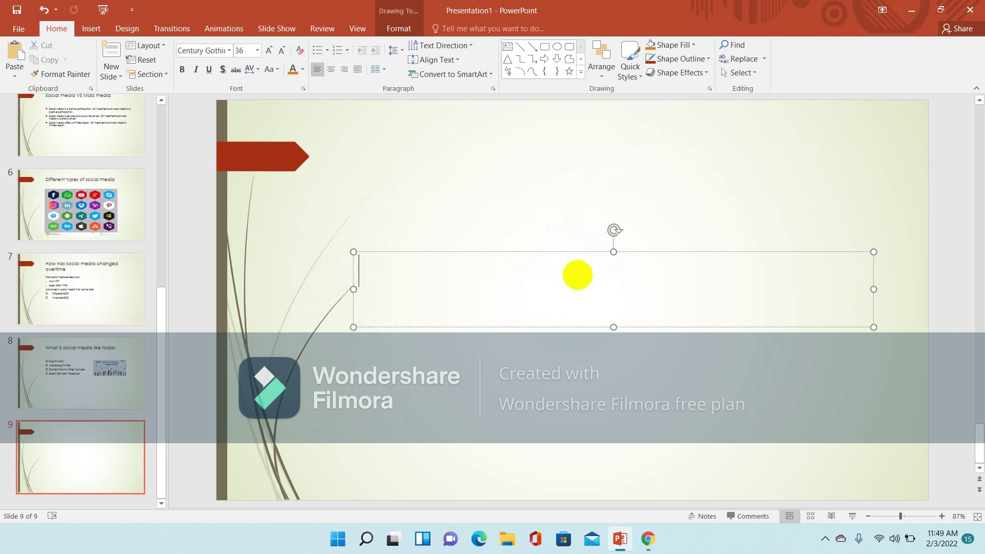
type("THANK")
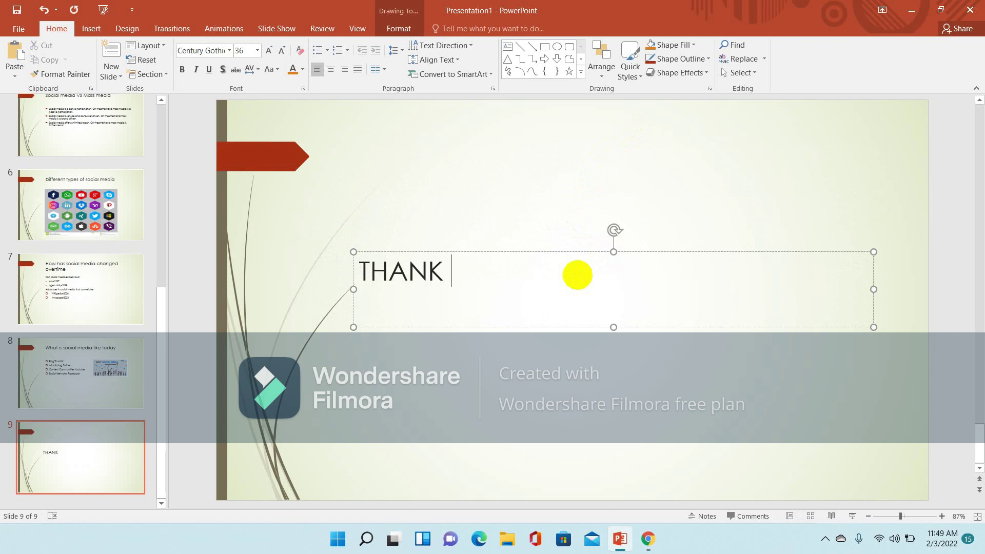
type(" YOU")
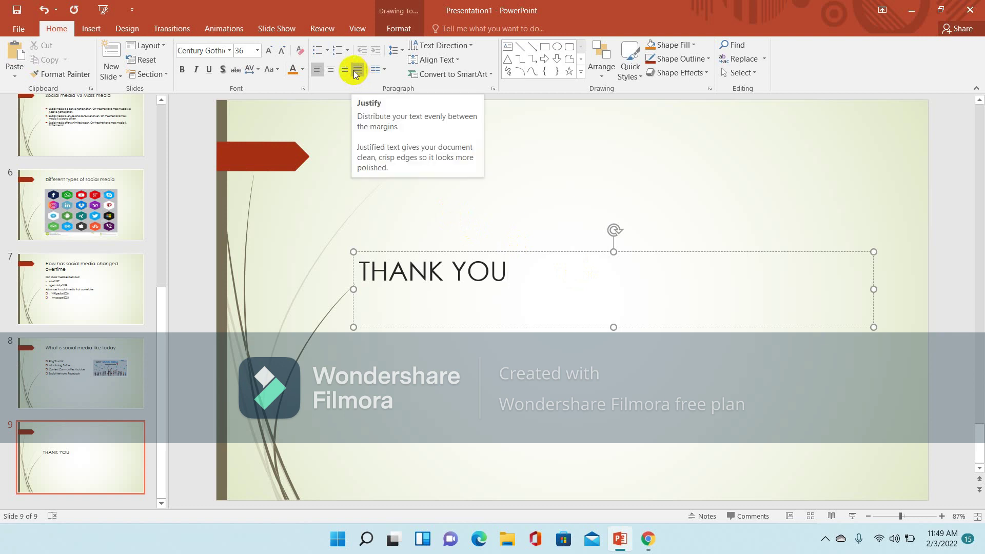
left_click(332, 69)
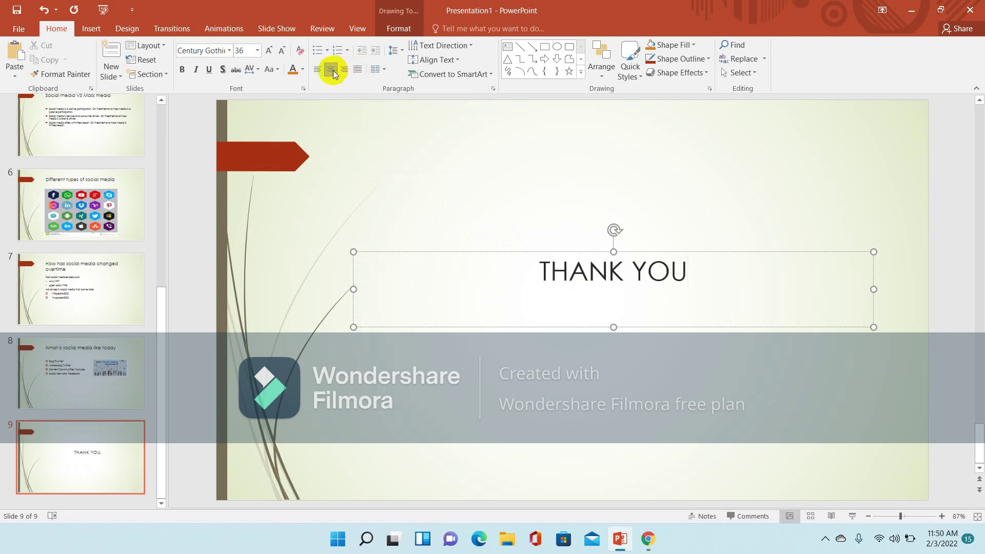
Step: Format 'THANK YOU' as 66 pt bold Times New Roman in light red
left_click(536, 268)
left_click_drag(537, 268, 695, 268)
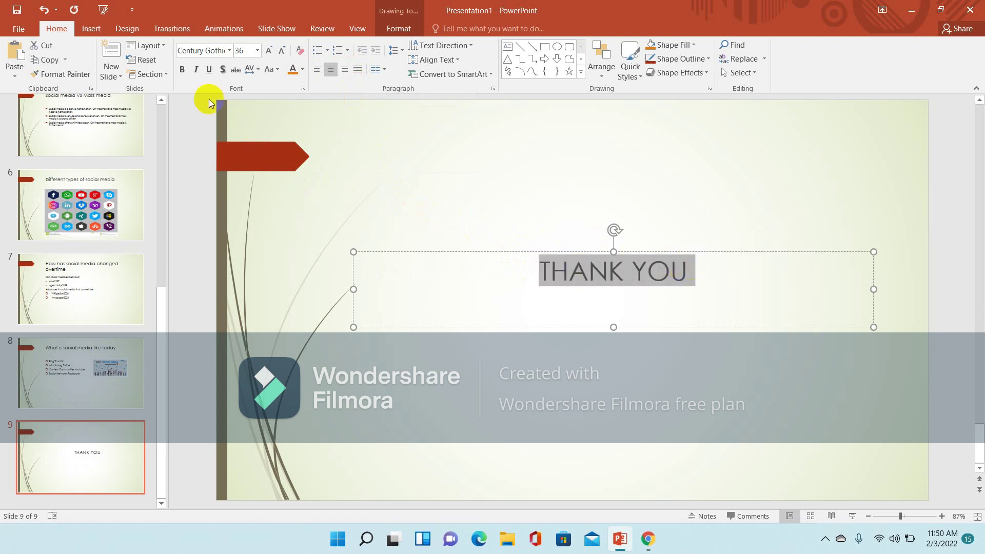
left_click(258, 51)
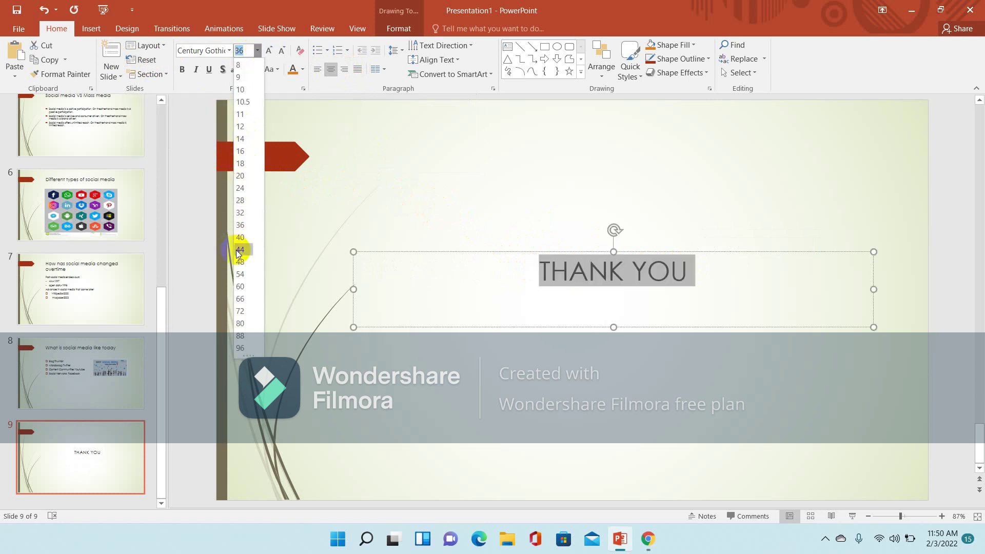
left_click(241, 299)
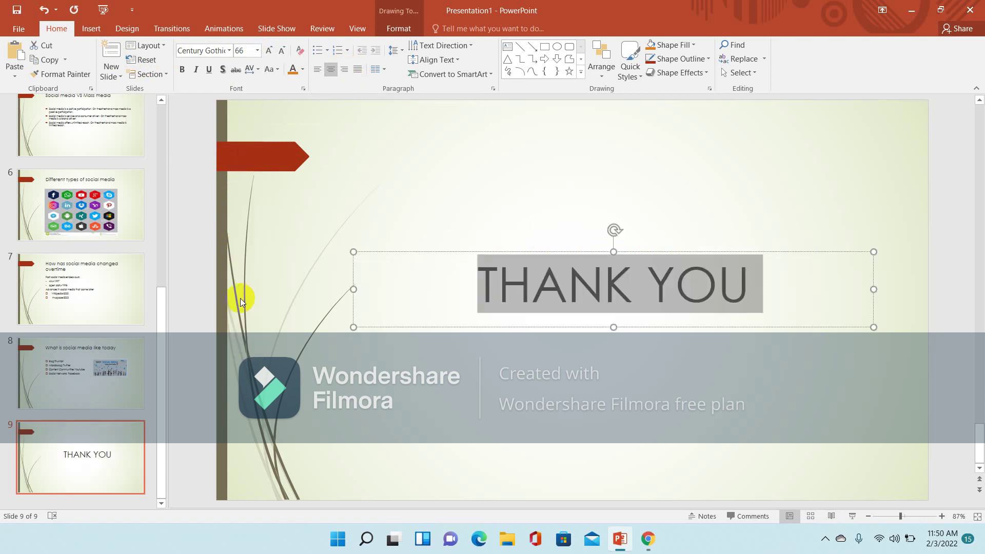
left_click(230, 50)
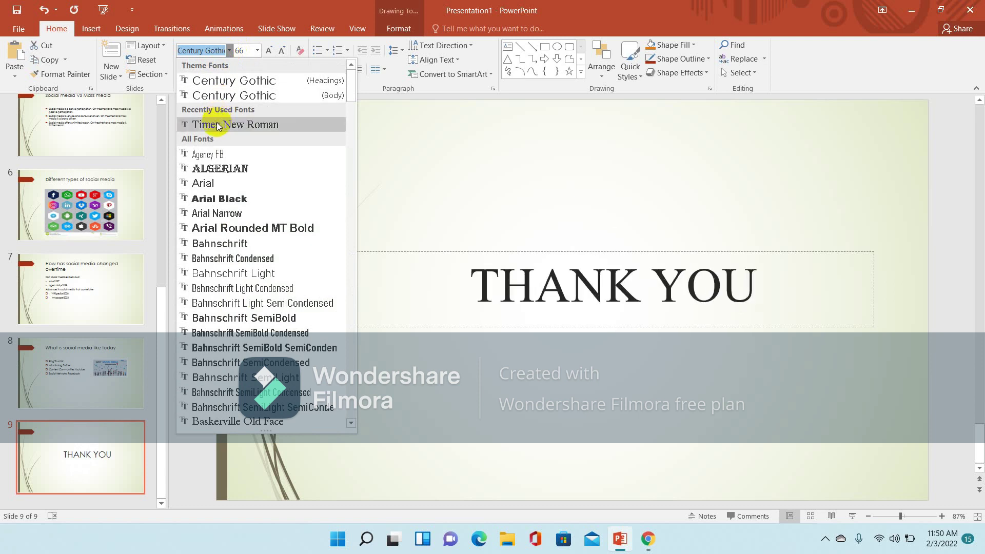
left_click(217, 125)
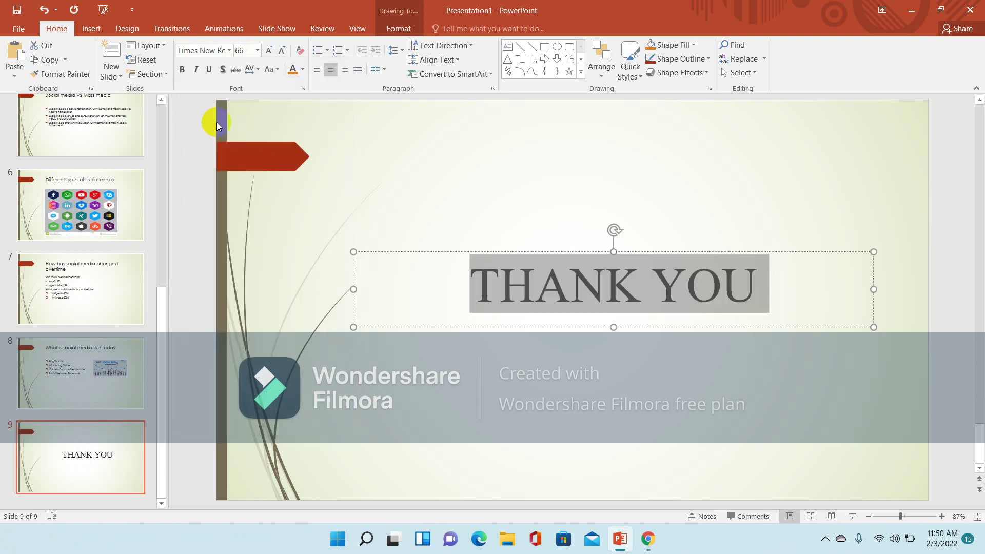
left_click(183, 70)
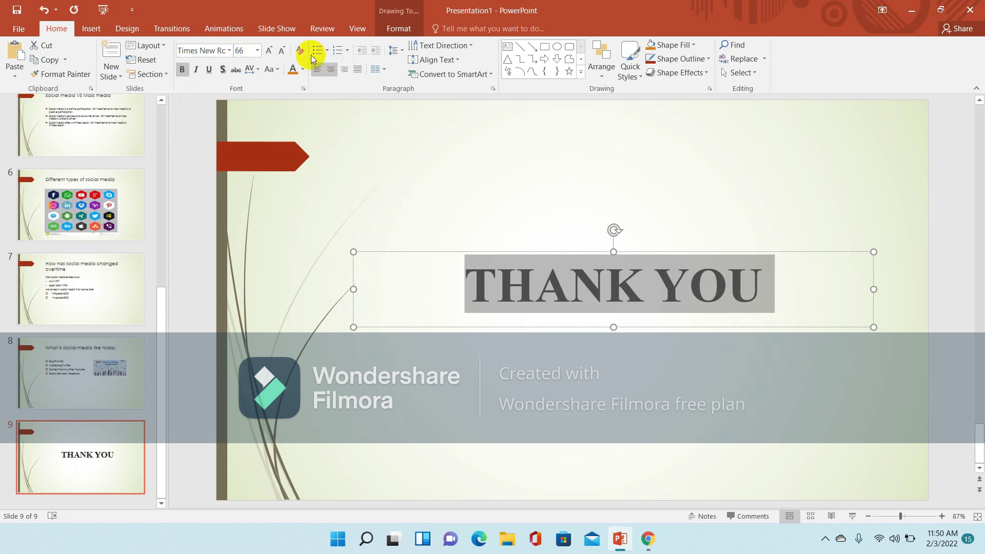
left_click(302, 69)
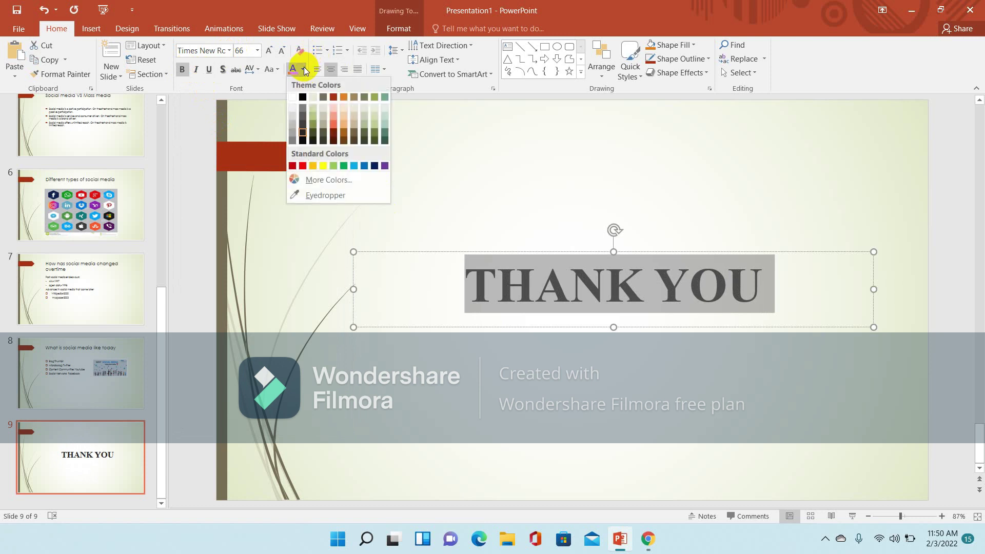
left_click(332, 126)
left_click(478, 183)
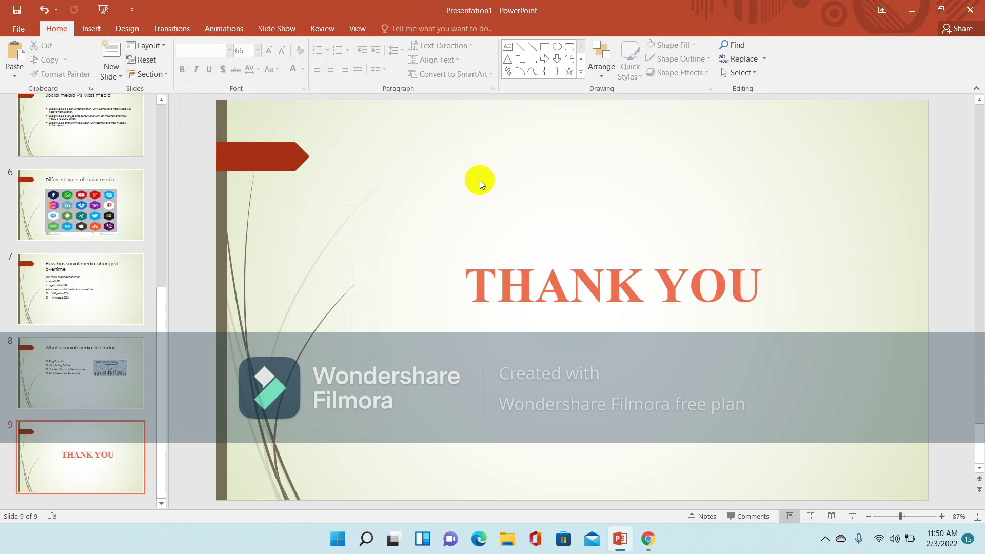
left_click(95, 31)
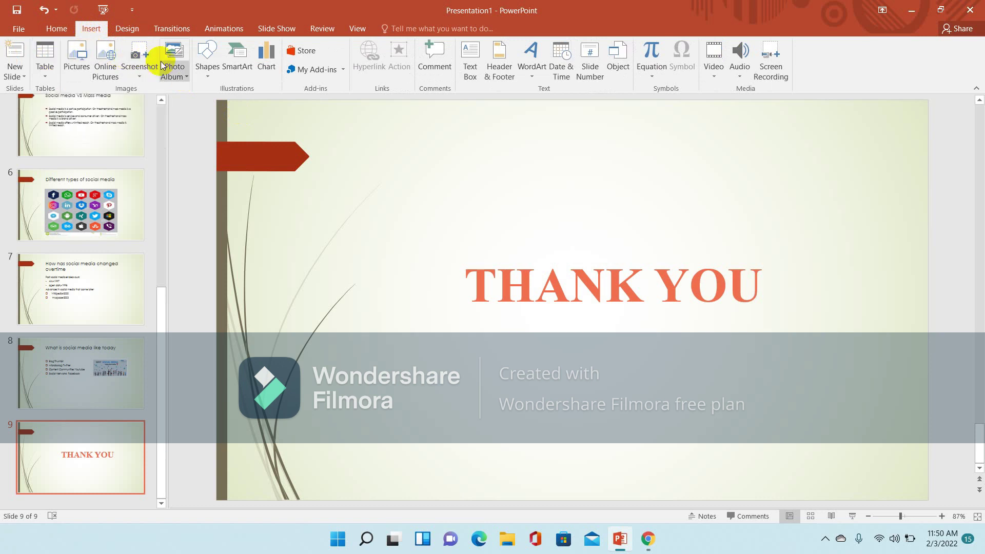
left_click(233, 56)
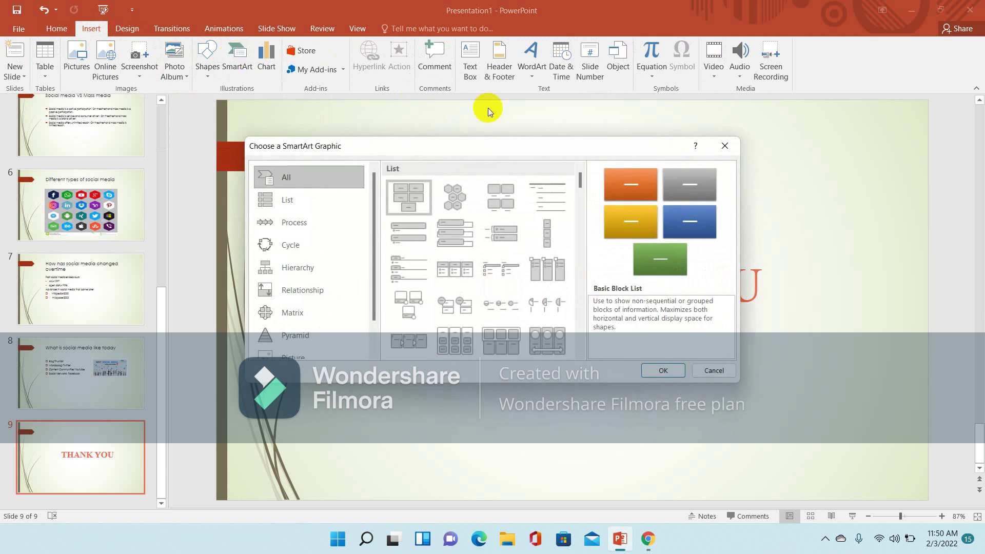
left_click(723, 146)
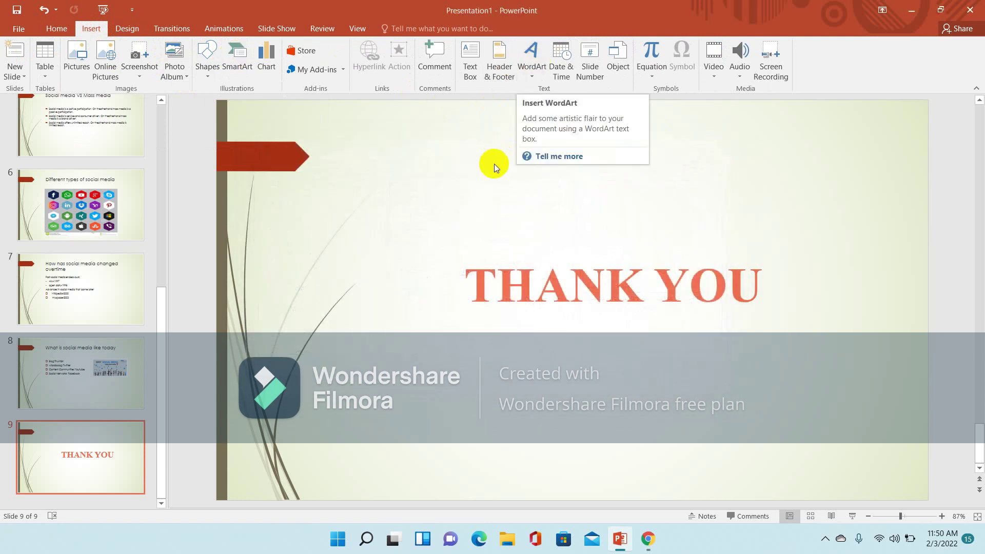
left_click(467, 270)
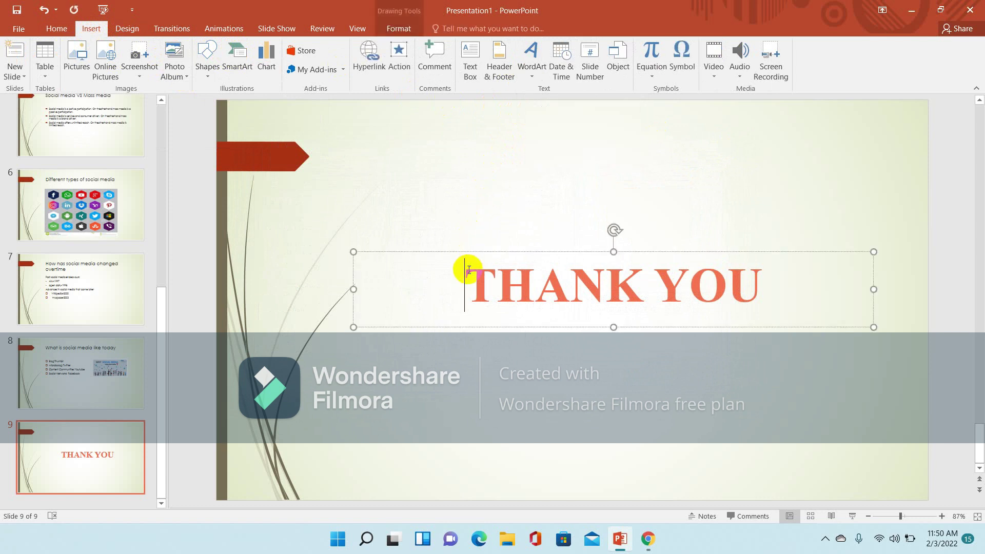
left_click_drag(469, 269, 764, 269)
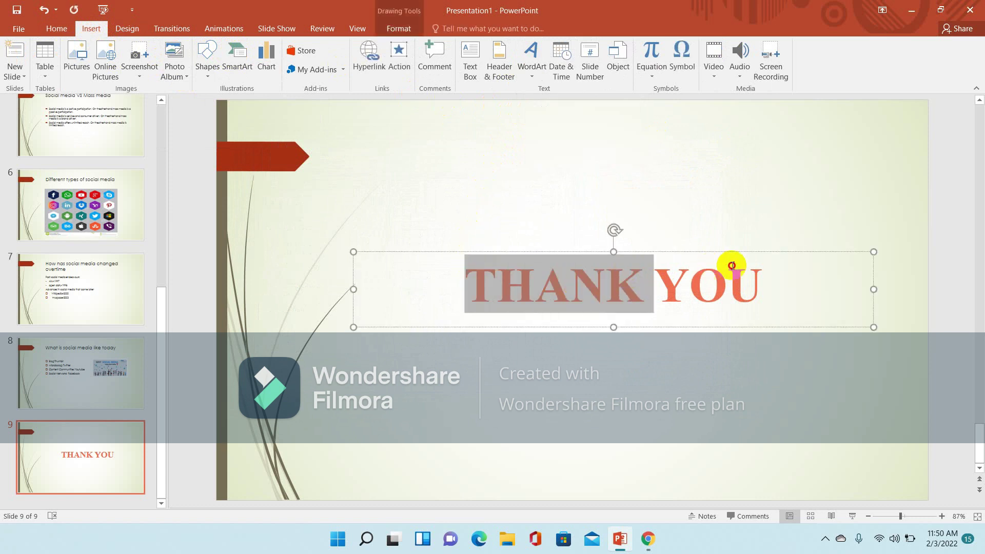
left_click(532, 64)
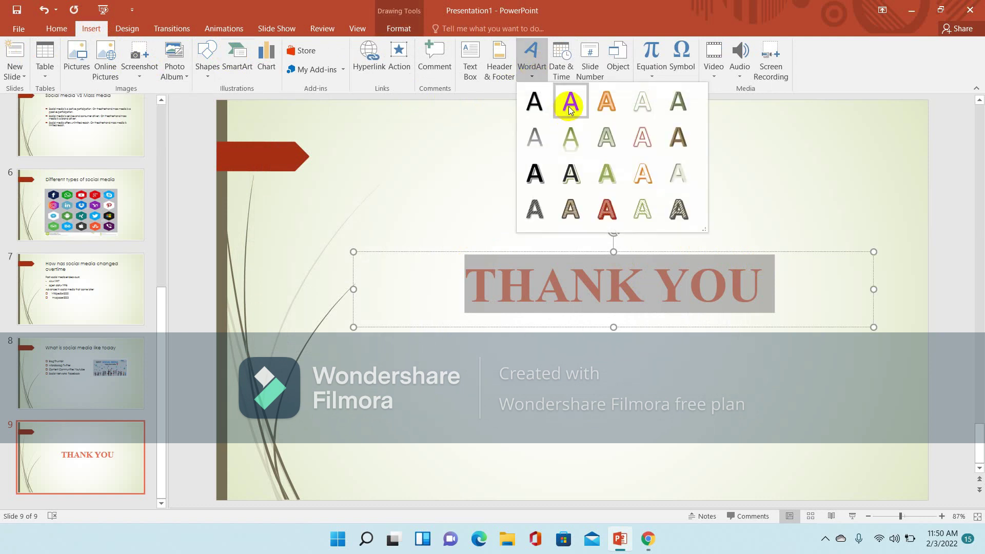
left_click(534, 103)
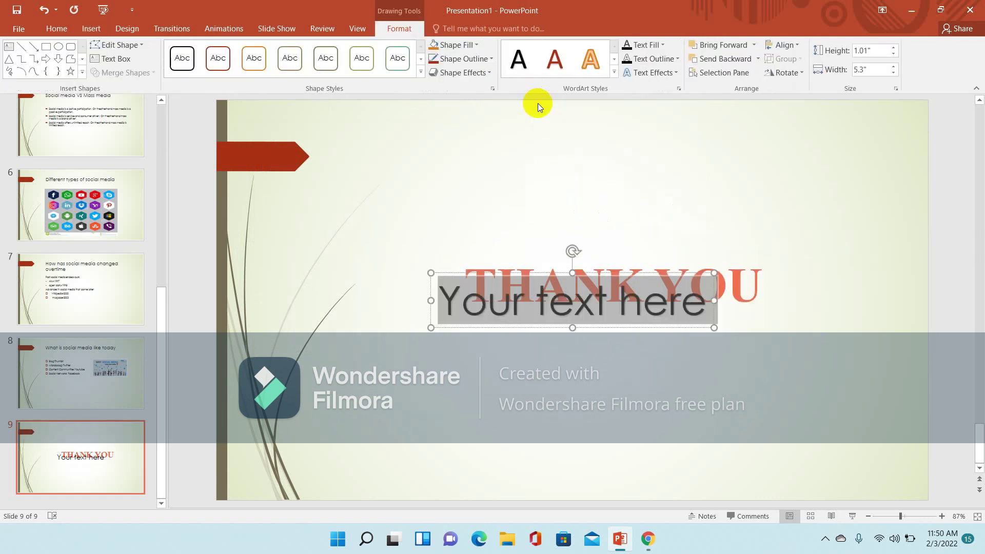
right_click(548, 282)
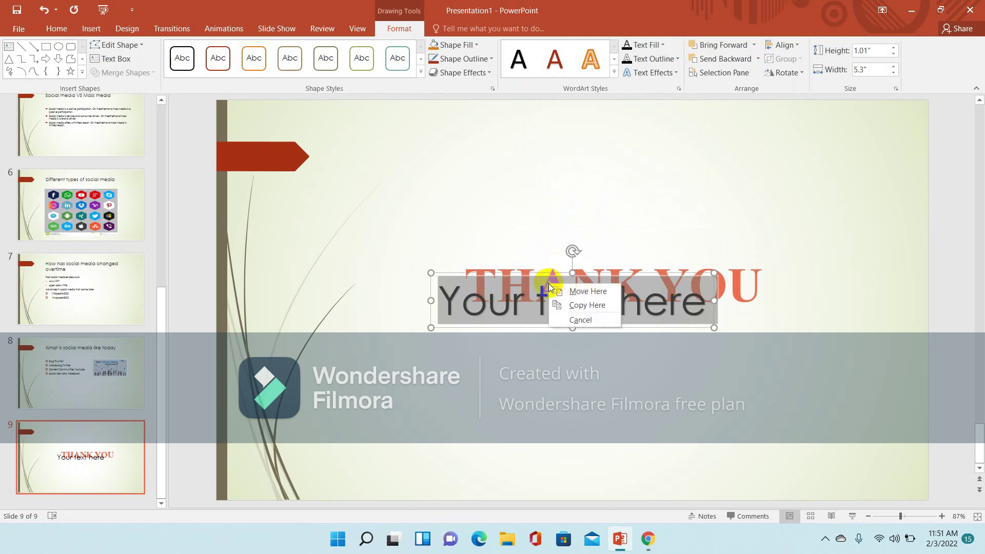
left_click(582, 318)
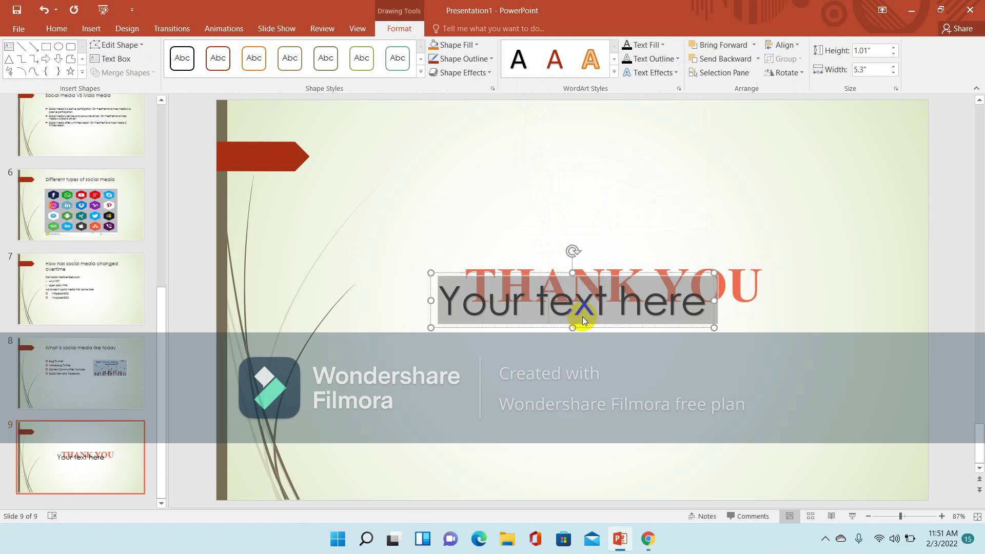
type("a")
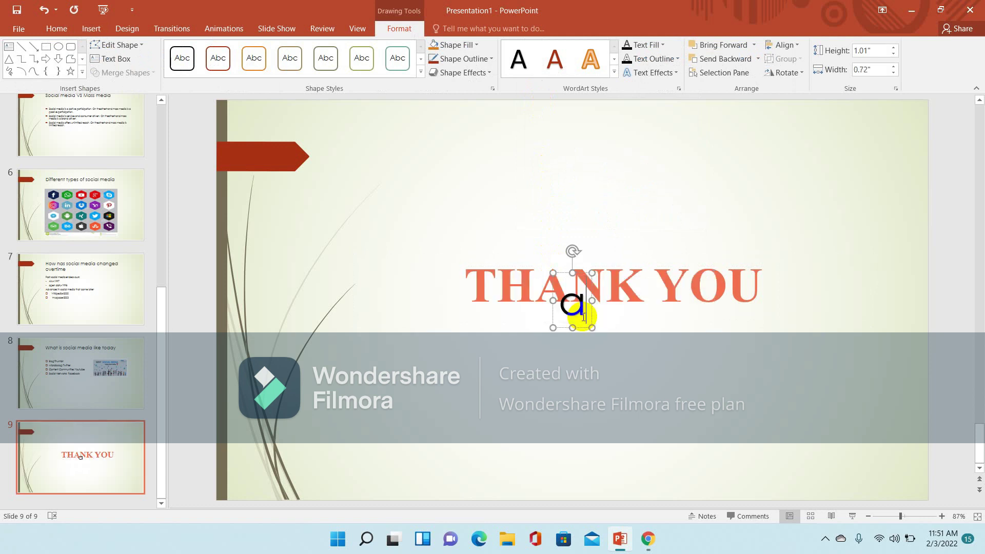
key("ctrl+z")
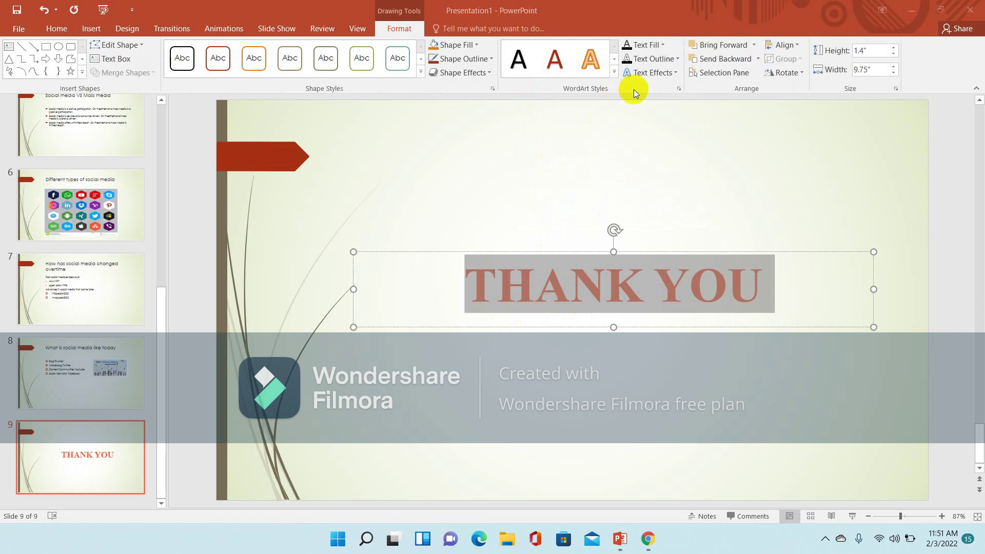
Step: Give the 'THANK YOU' text a darker red Text Fill and an outer shadow effect
left_click(664, 45)
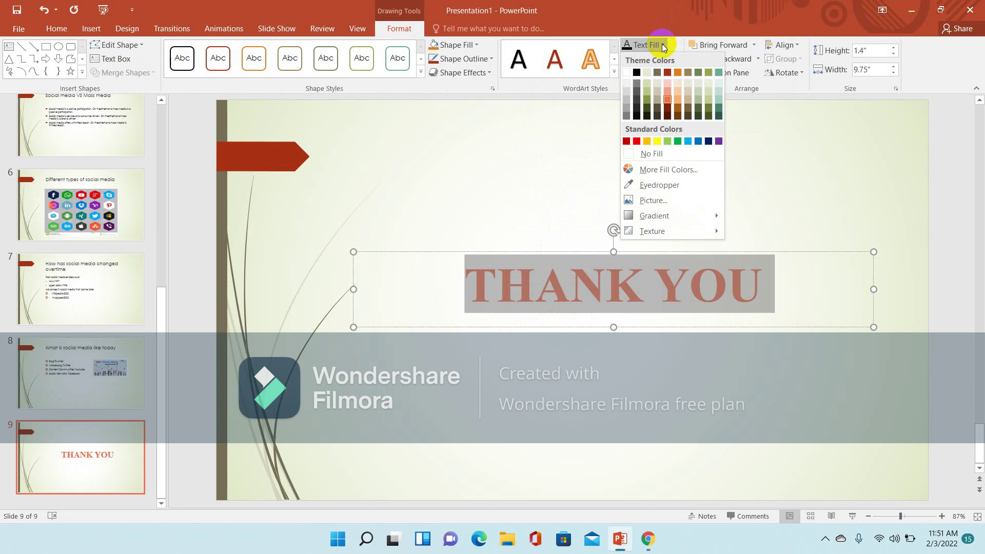
left_click(667, 72)
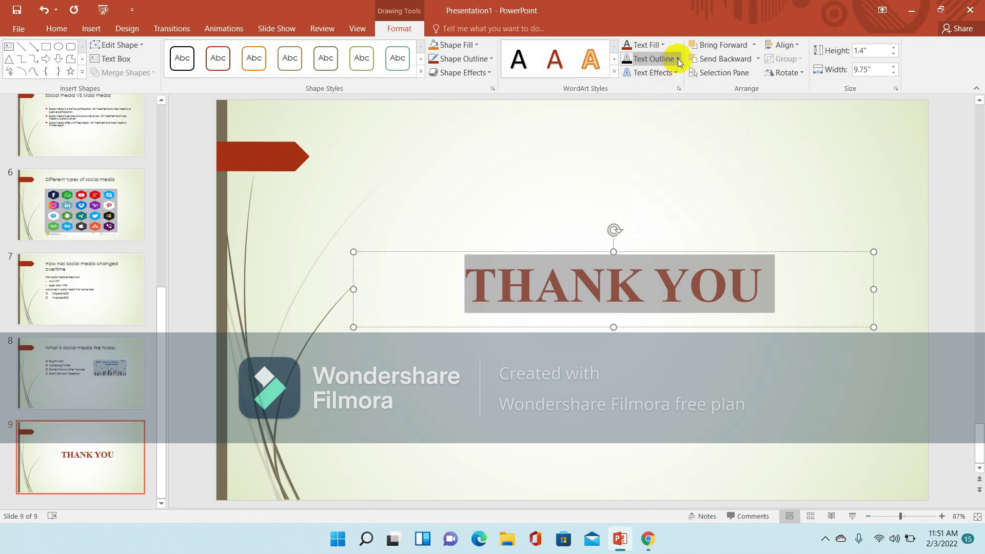
left_click(678, 59)
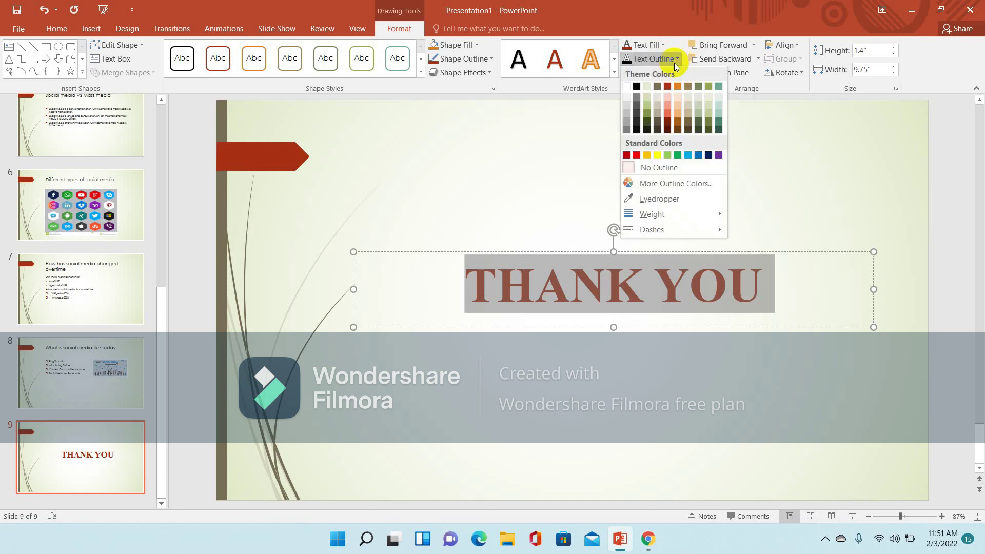
left_click(676, 65)
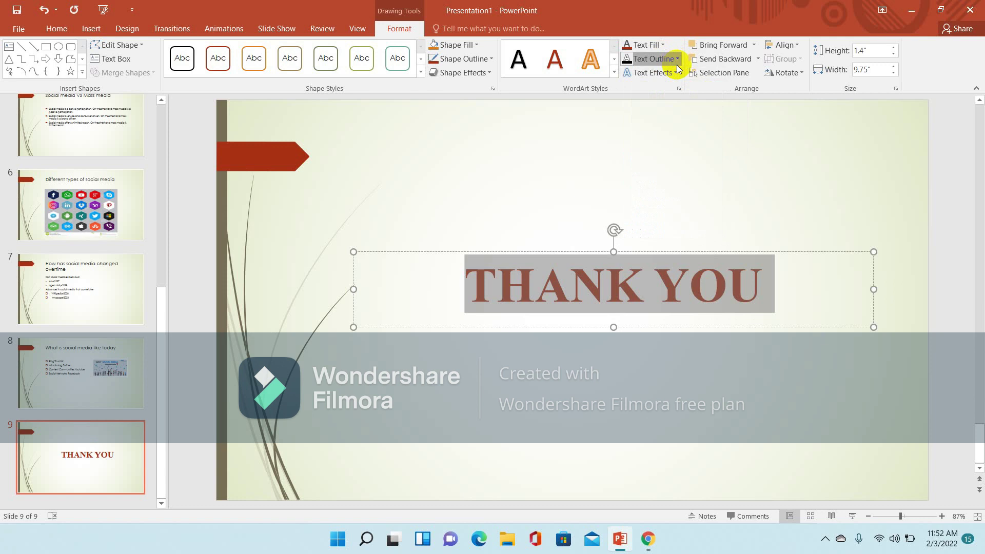
left_click(677, 75)
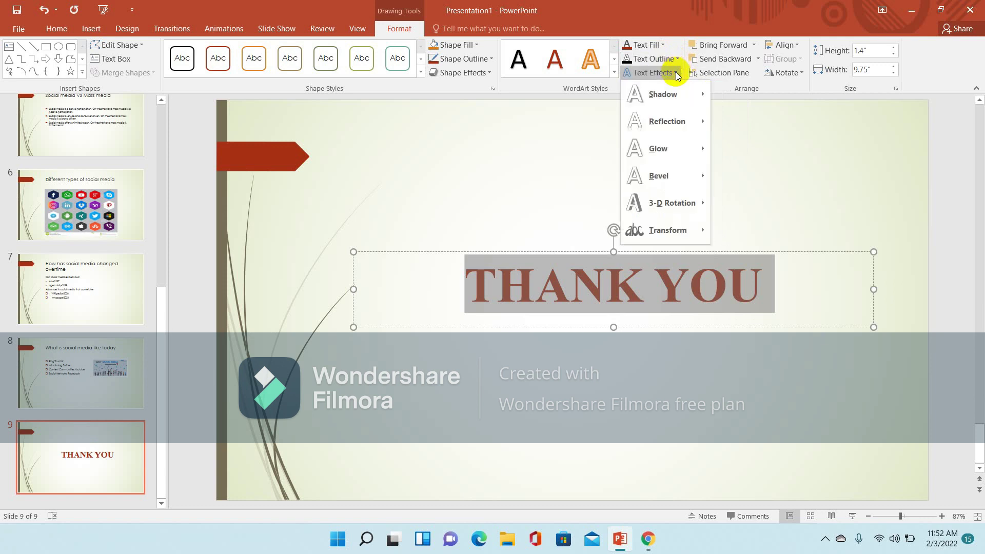
mouse_move(663, 94)
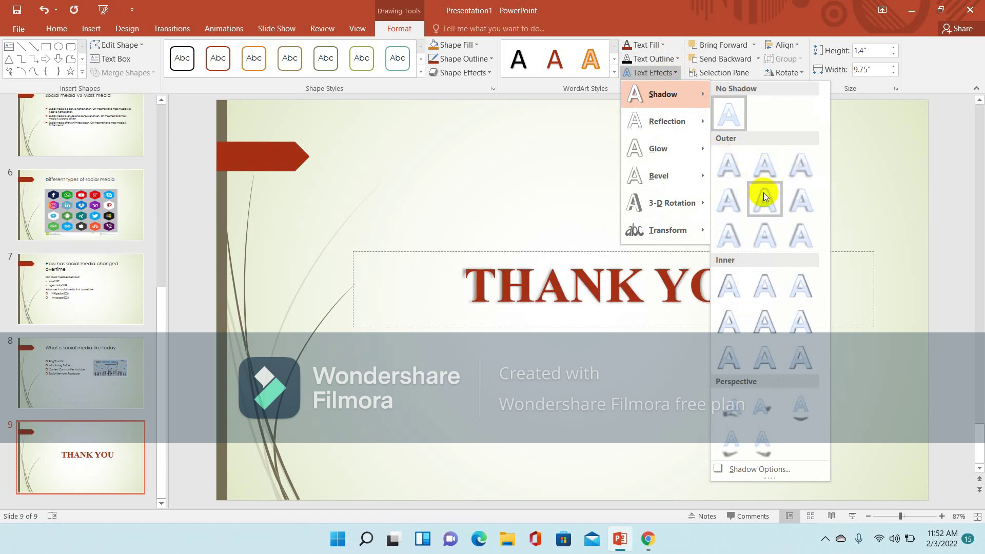
left_click(736, 243)
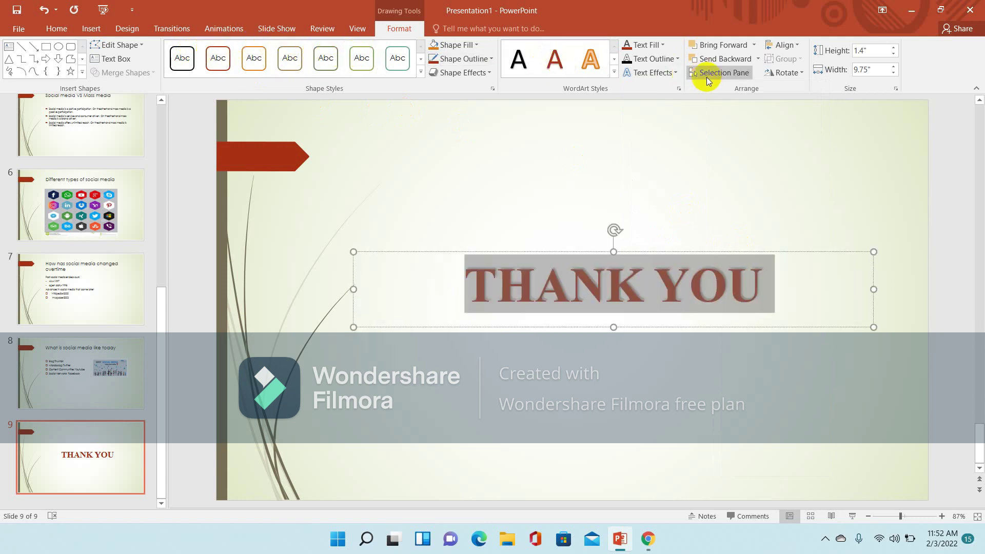
left_click(674, 72)
mouse_move(664, 121)
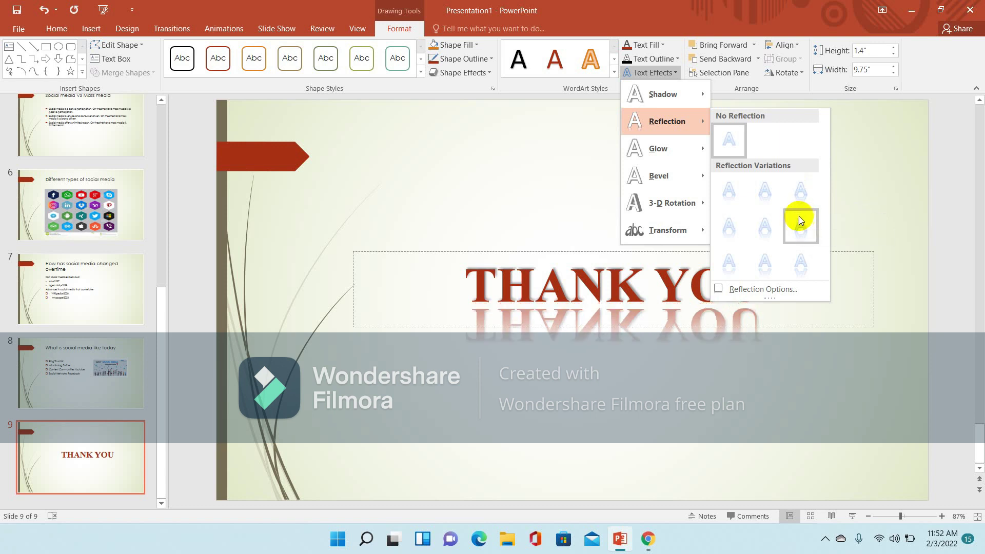
Step: Add a reflection to the THANK YOU title and try the Circle and other bevel presets
left_click(760, 193)
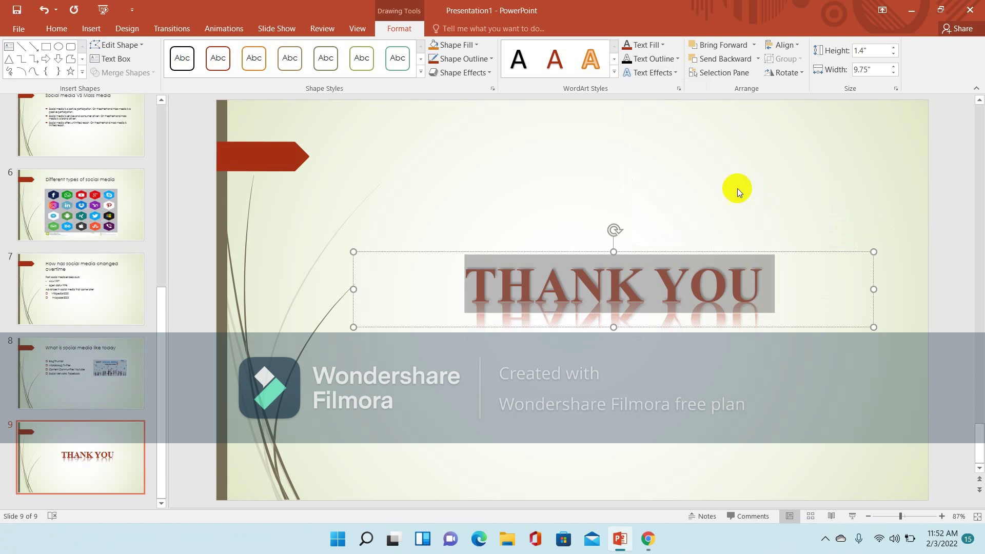
left_click(673, 73)
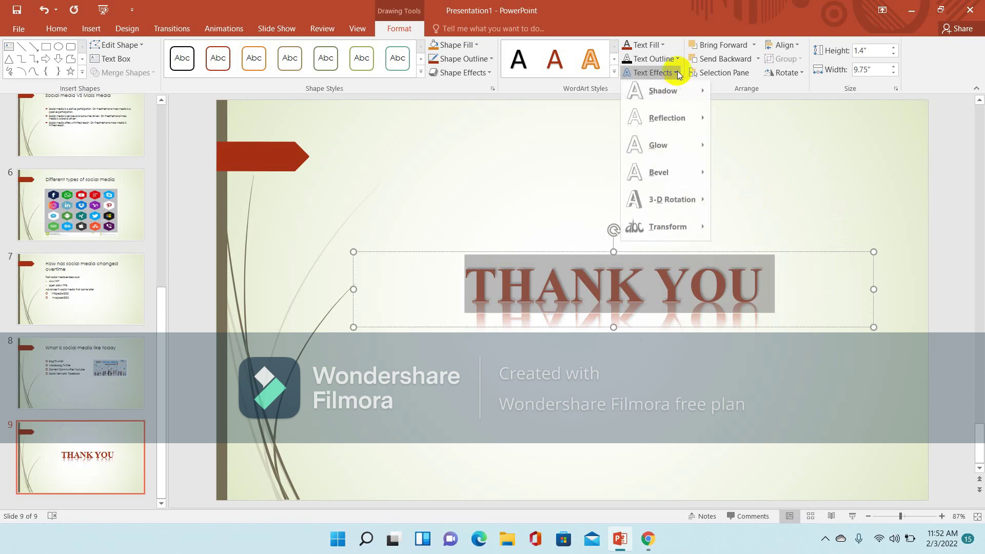
mouse_move(663, 175)
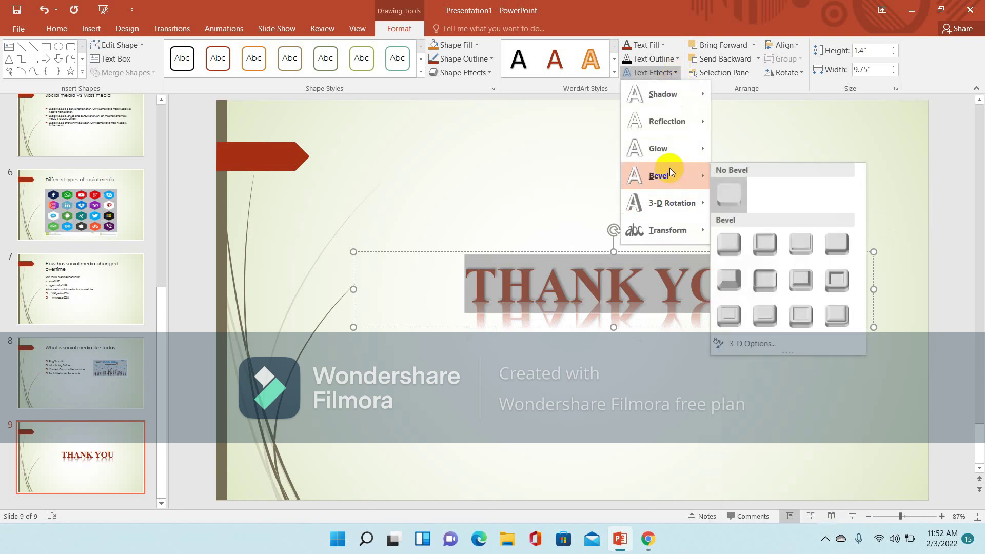
left_click(723, 241)
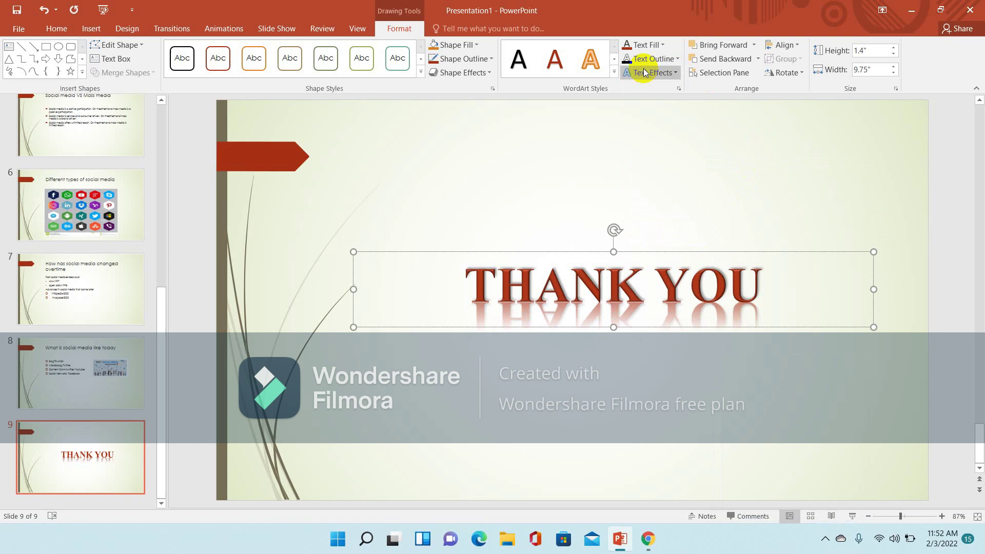
left_click(676, 72)
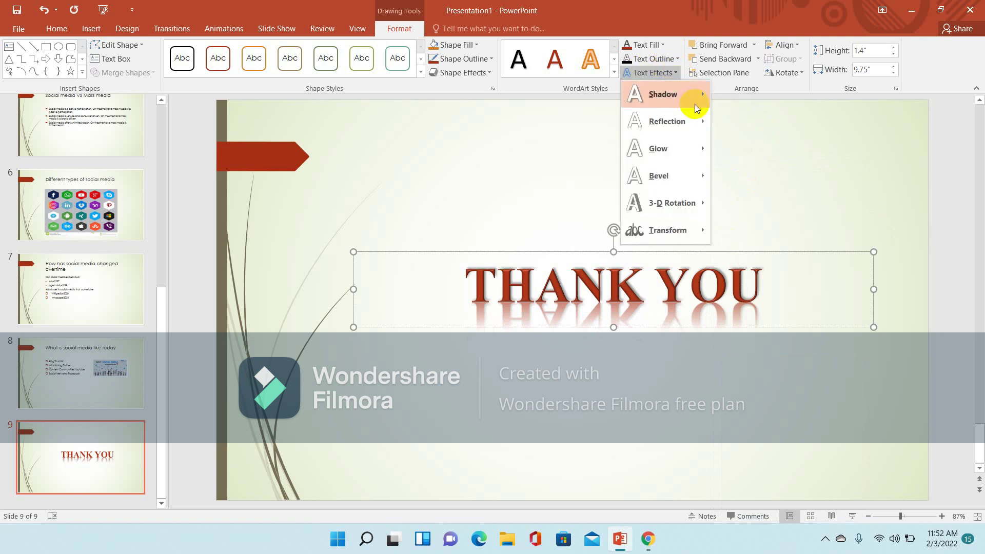
mouse_move(660, 175)
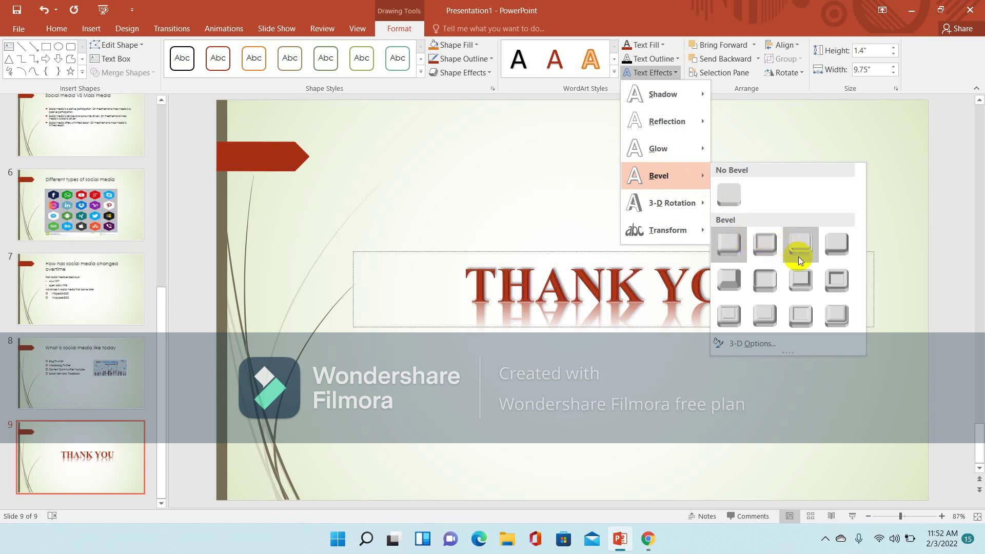
left_click(796, 274)
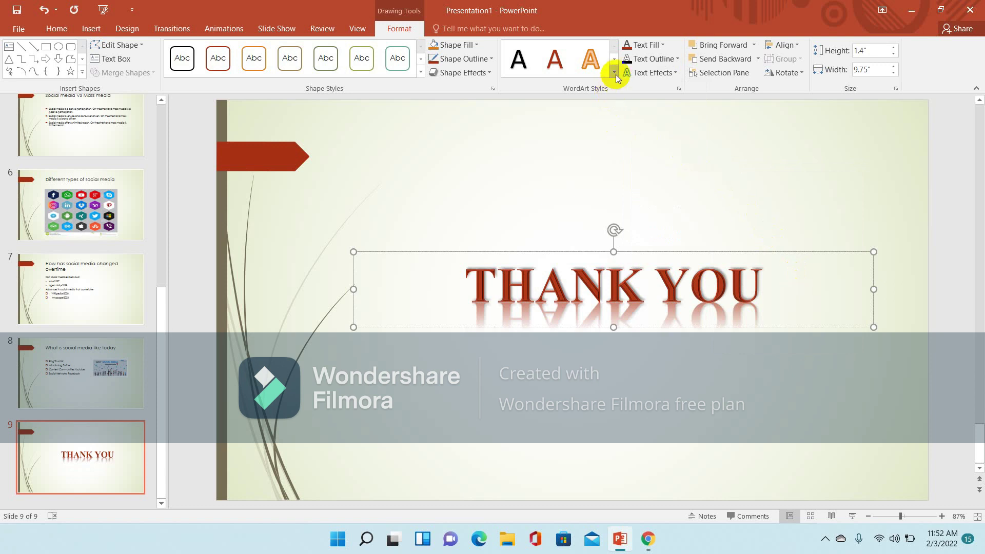
left_click(671, 73)
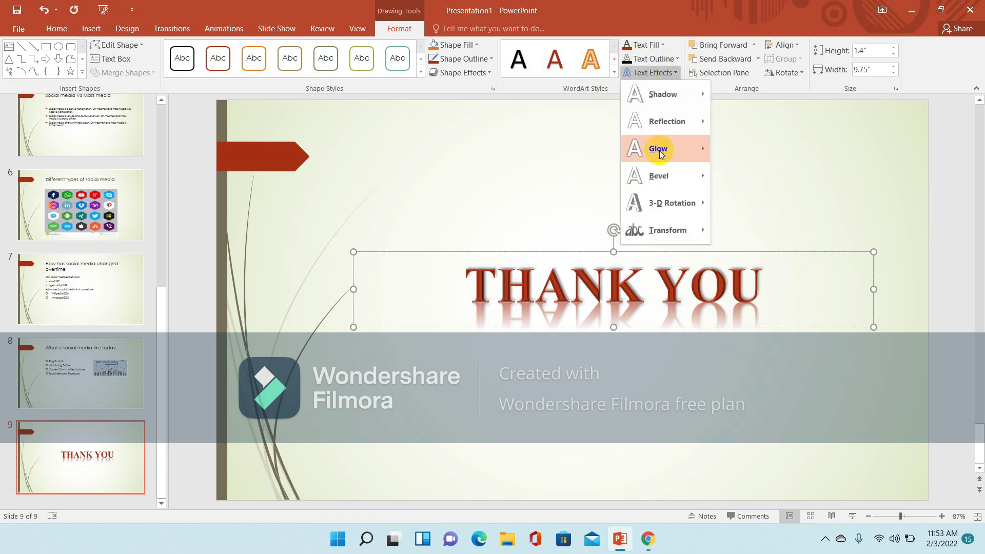
mouse_move(658, 176)
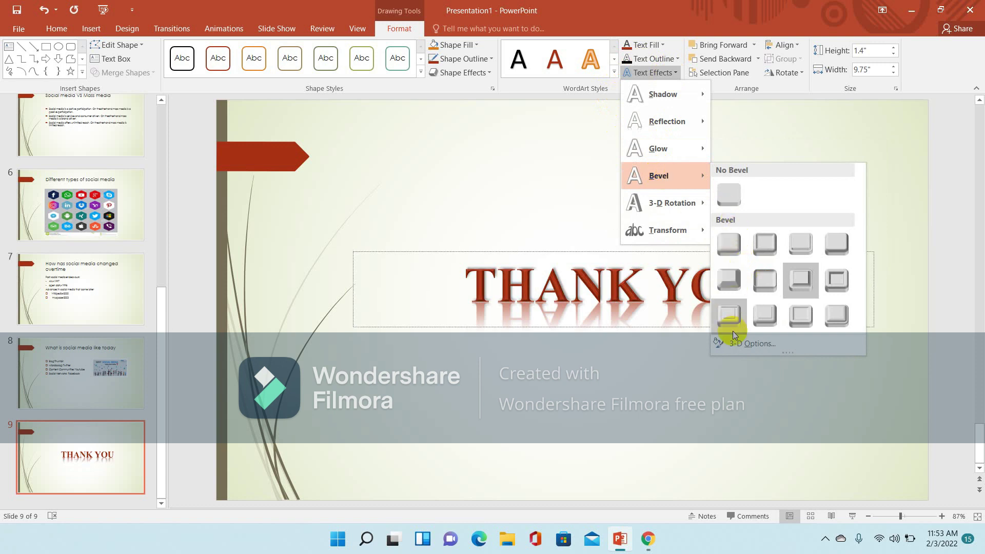
left_click(730, 317)
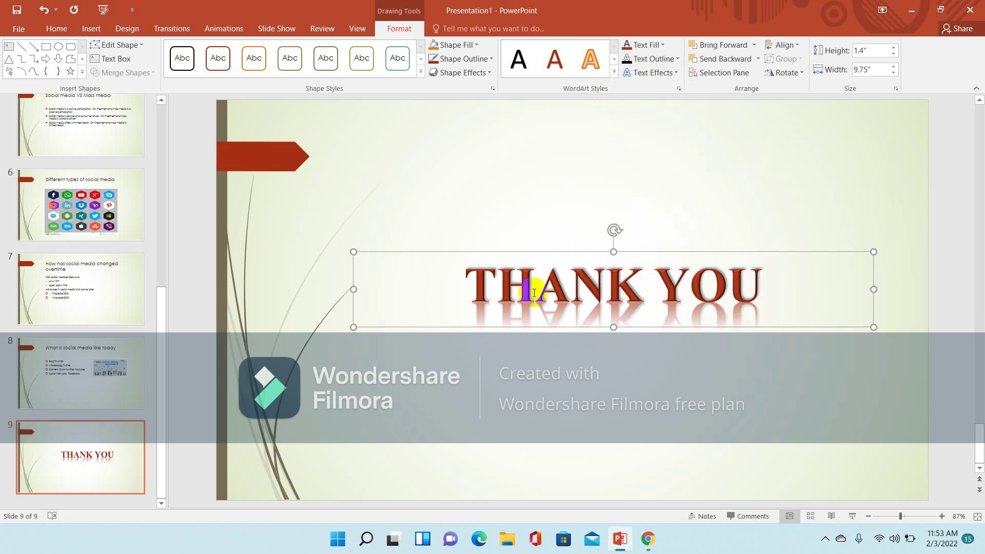
Step: Select all the THANK YOU text and apply the Divot bevel
left_click(475, 293)
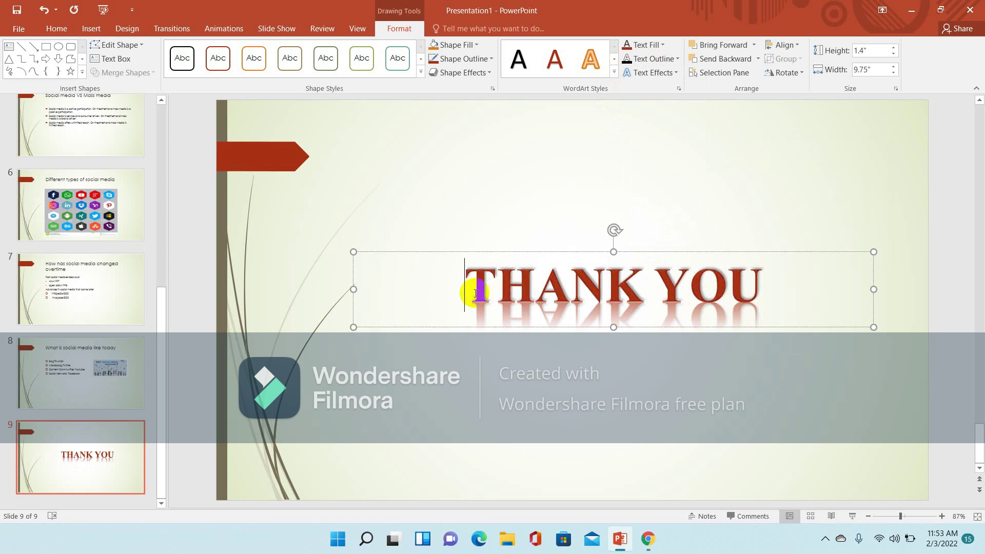
left_click_drag(475, 294, 810, 264)
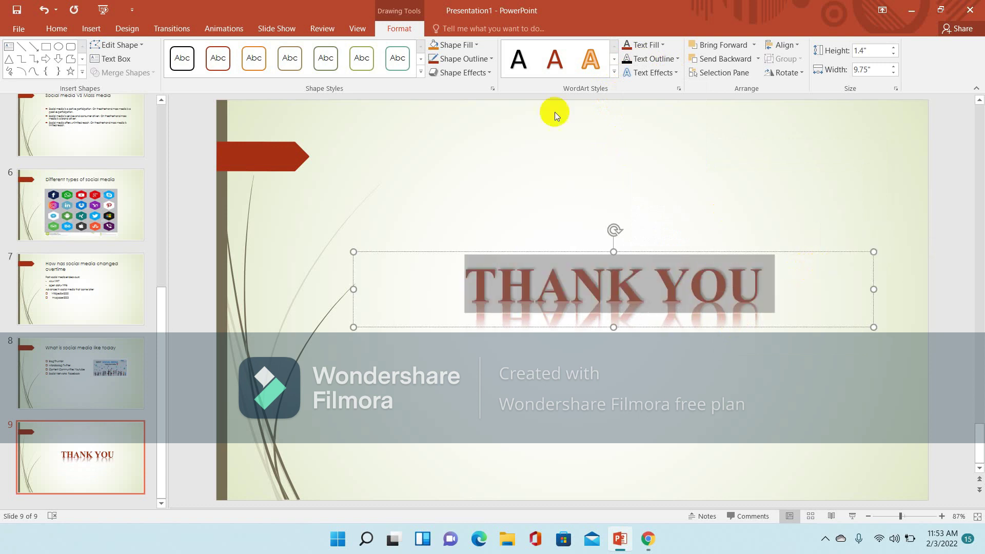
left_click(676, 74)
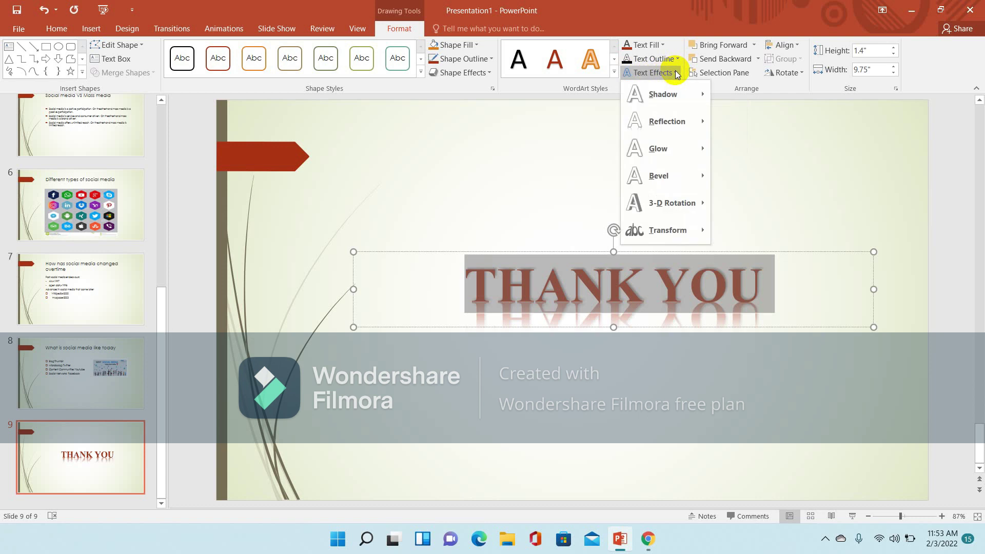
mouse_move(663, 175)
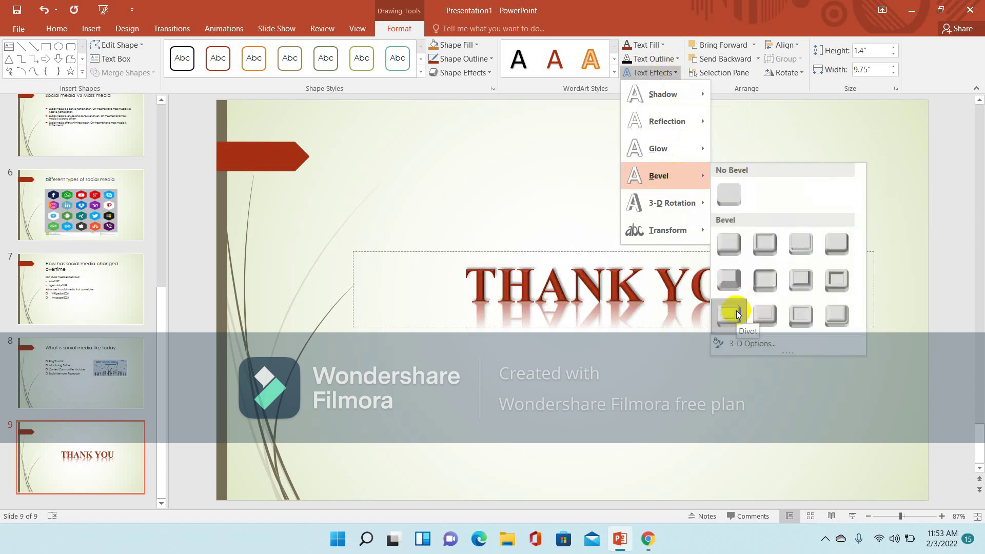
left_click(768, 315)
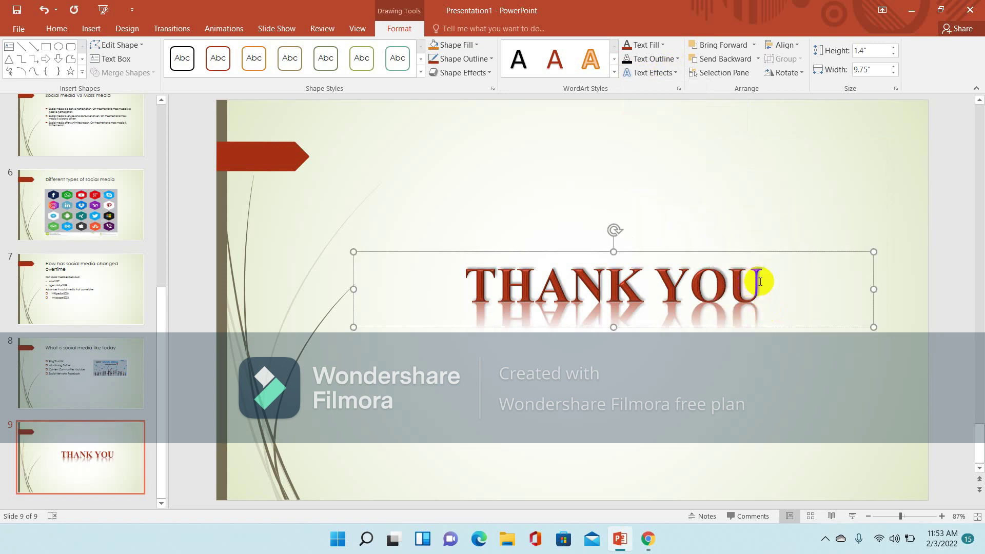
key("Escape")
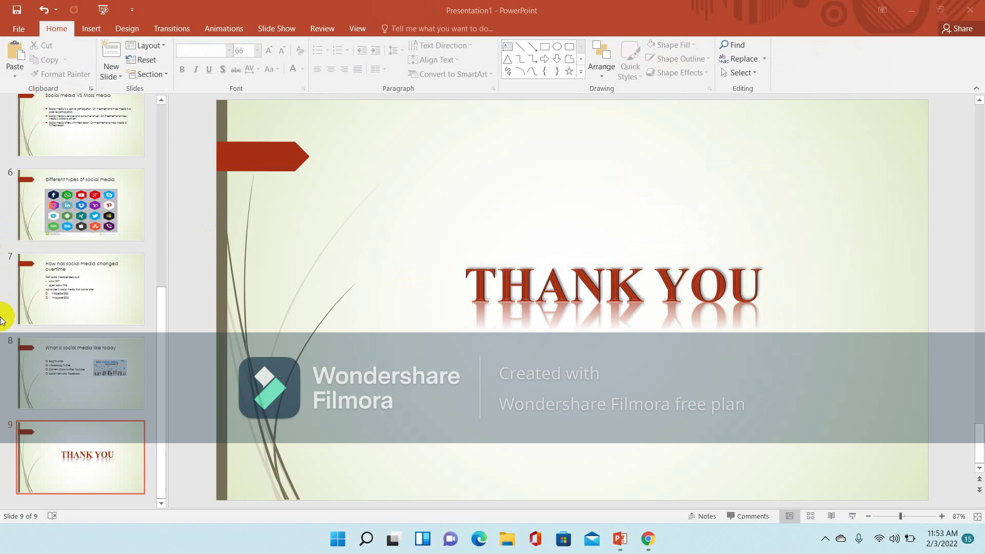
left_click(48, 364)
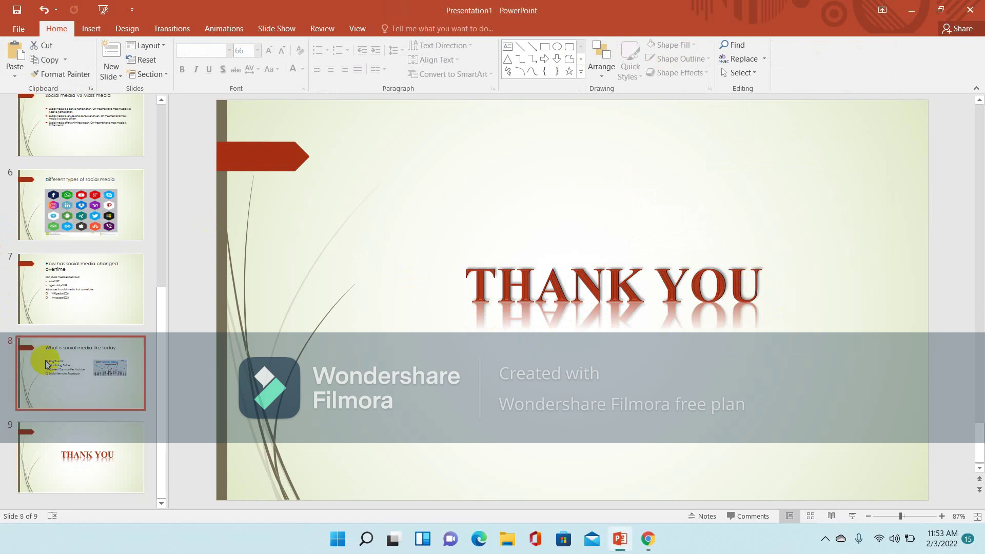
Step: Style the slide 8 title as Fill Orange Accent 2 Outline WordArt
left_click(375, 153)
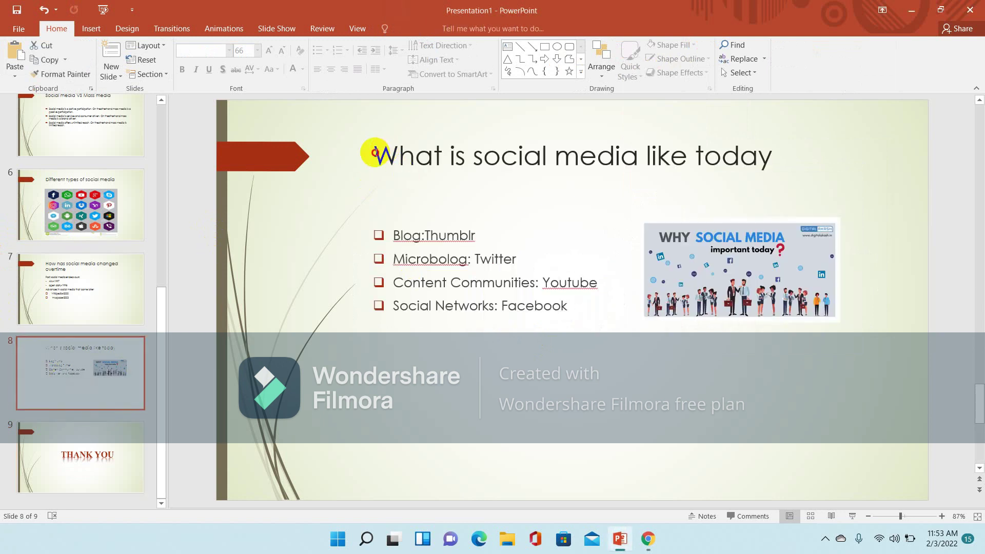
left_click_drag(375, 153, 769, 116)
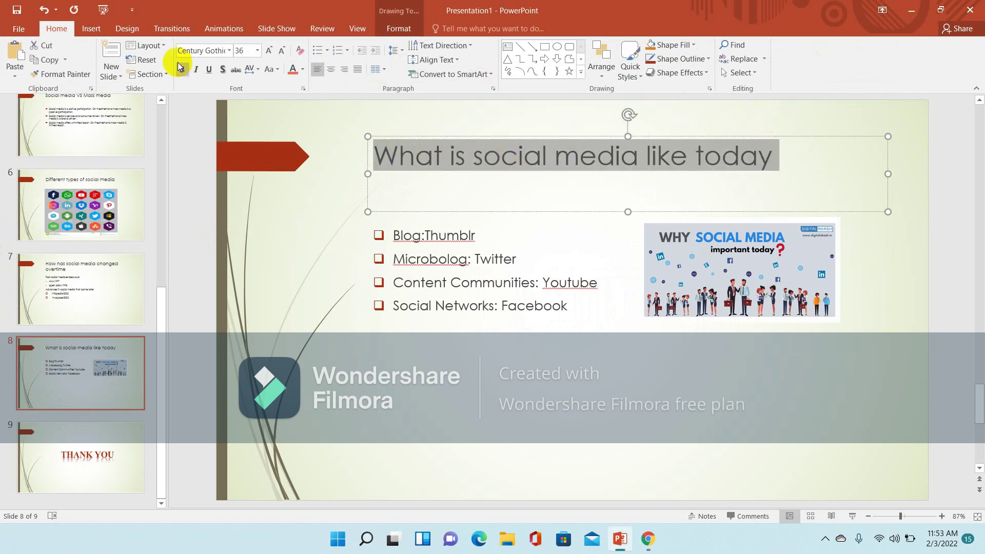
left_click(88, 25)
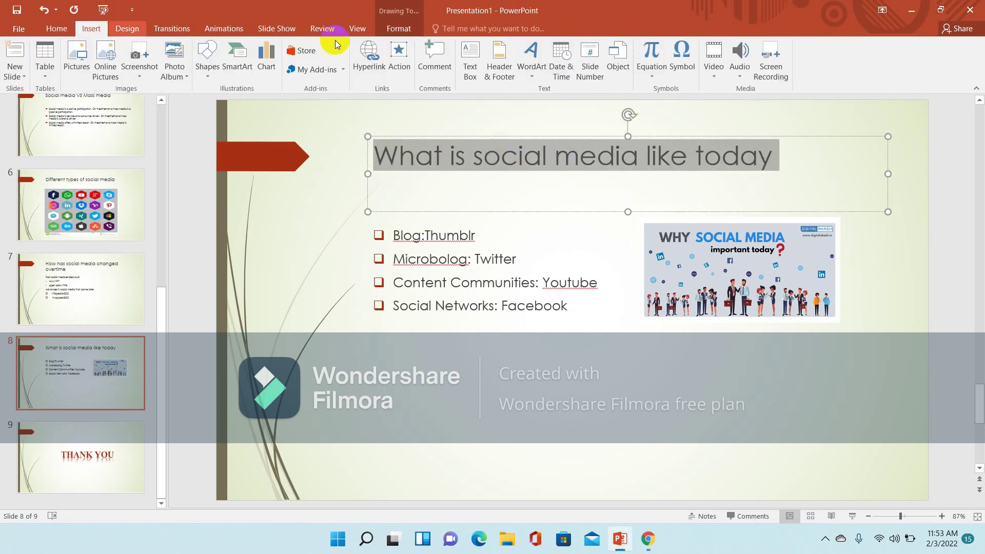
left_click(531, 73)
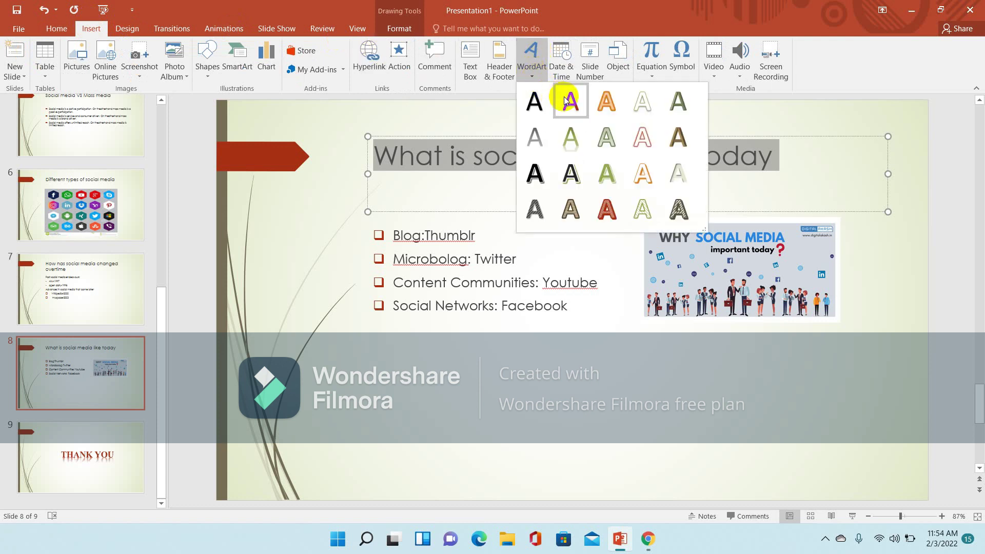
left_click(605, 101)
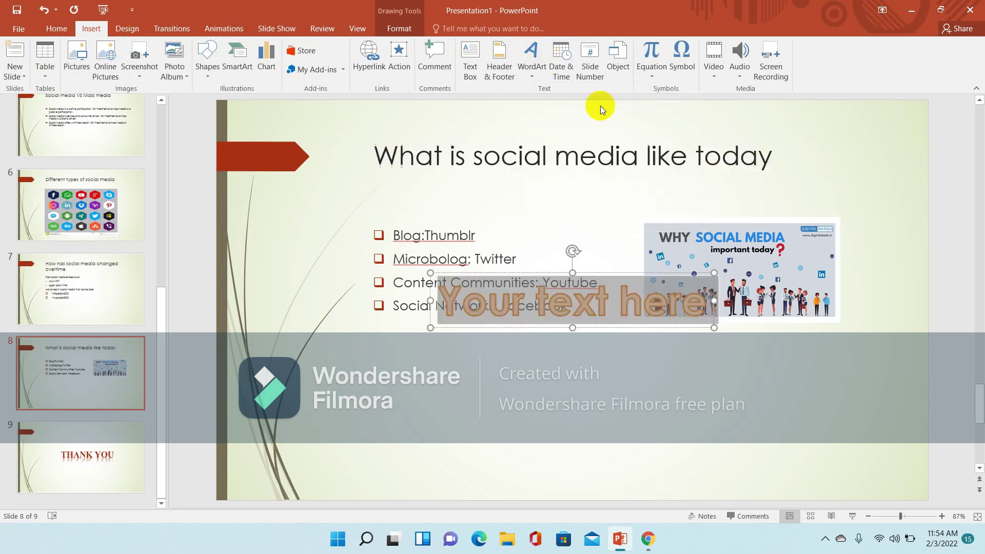
left_click(554, 157)
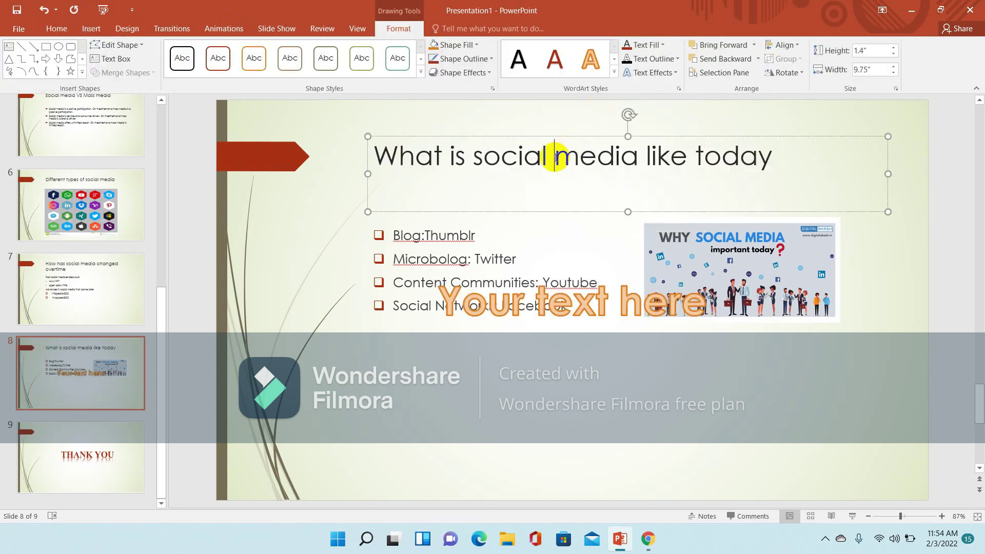
key("ctrl+z")
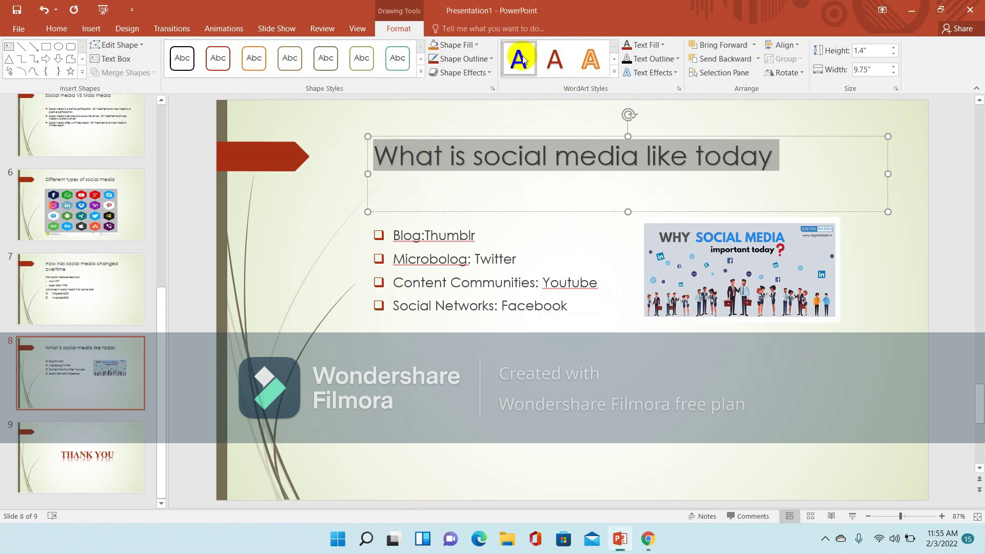
left_click(552, 59)
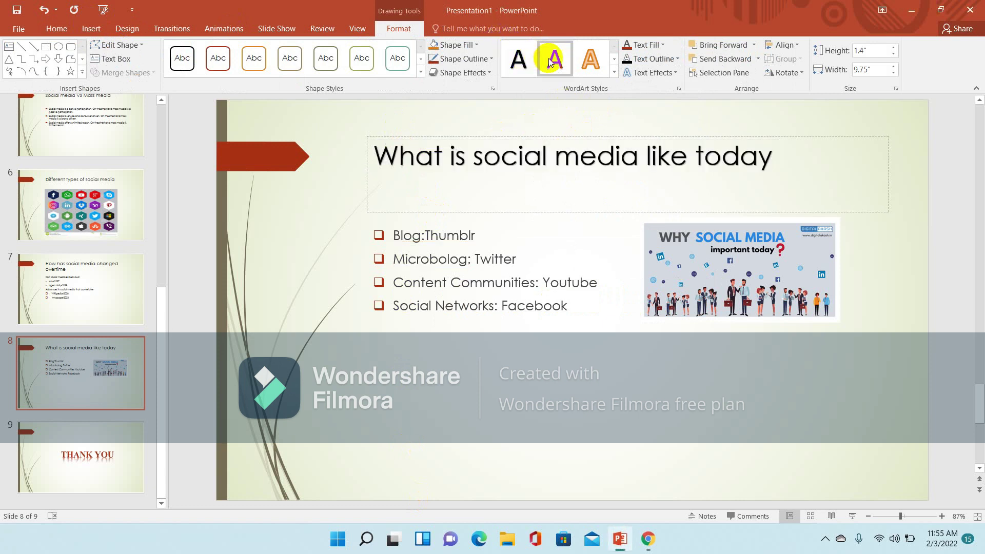
left_click(584, 61)
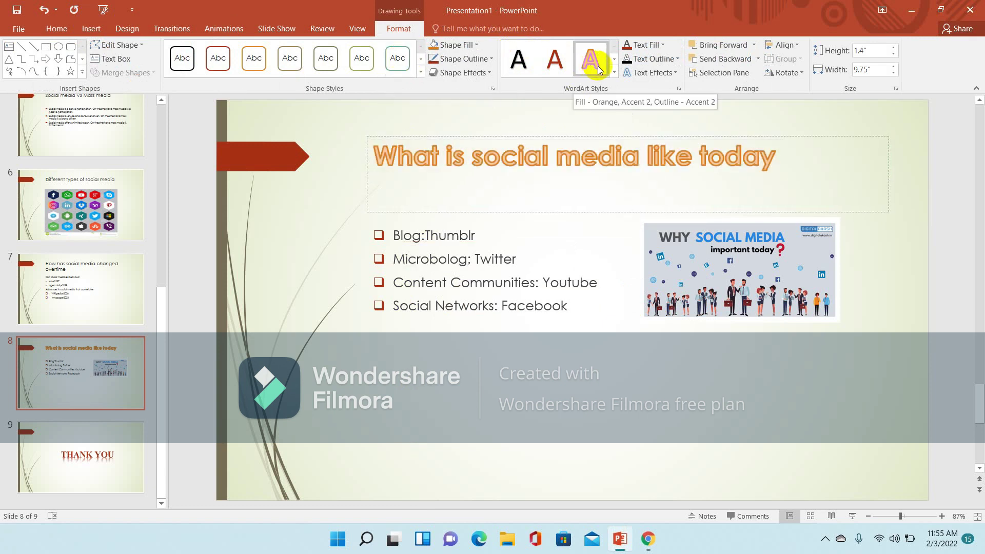
Step: Give the slide 8 title an orange 18 pt glow
left_click(675, 73)
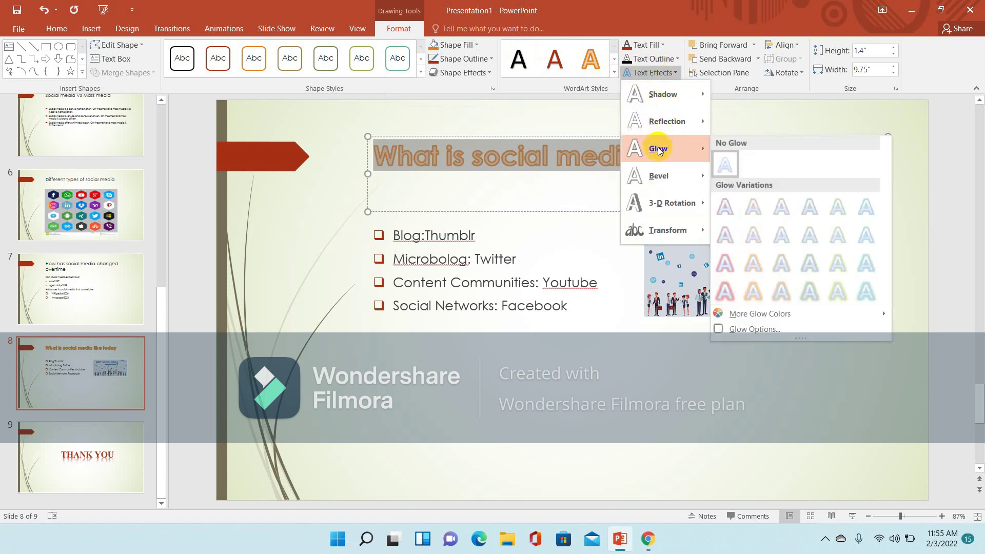
mouse_move(658, 149)
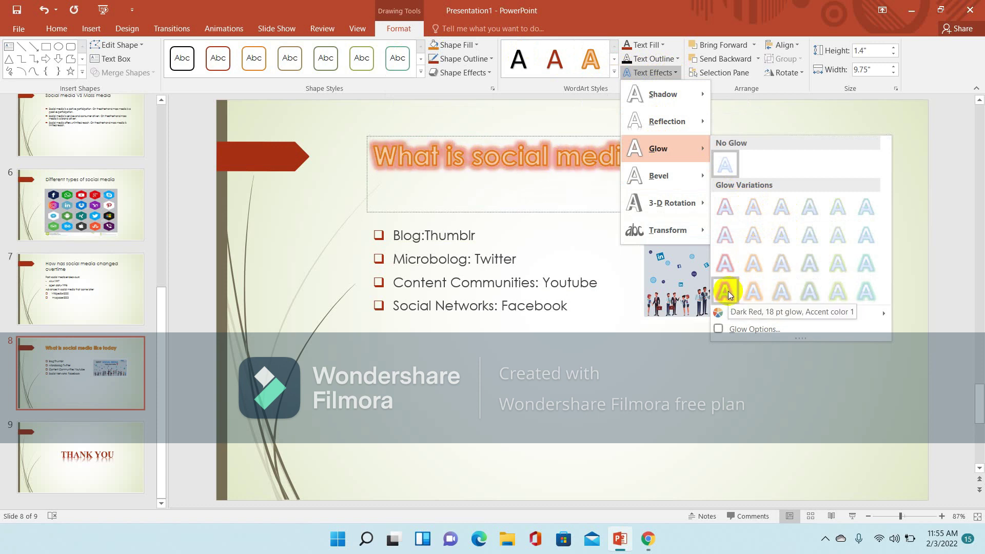
left_click(755, 294)
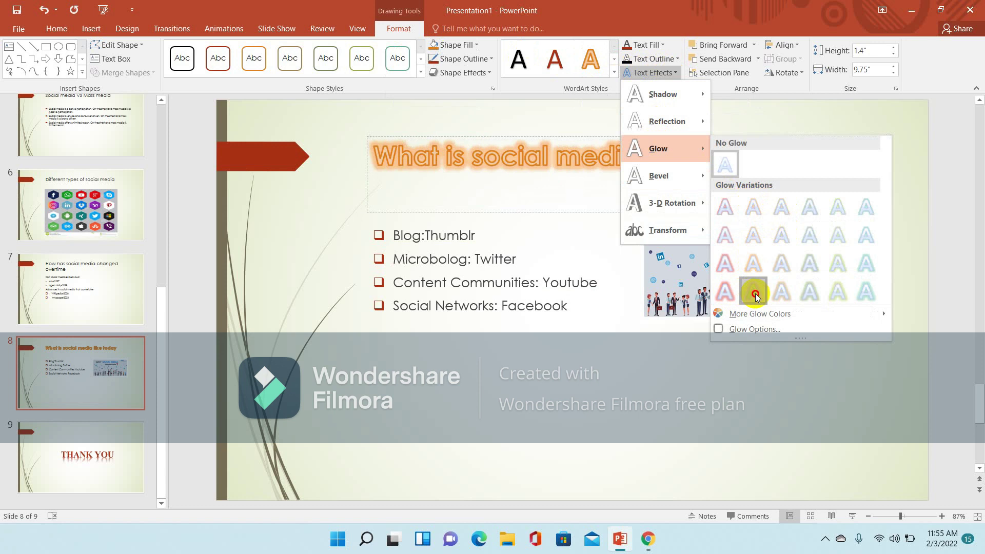
left_click(432, 255)
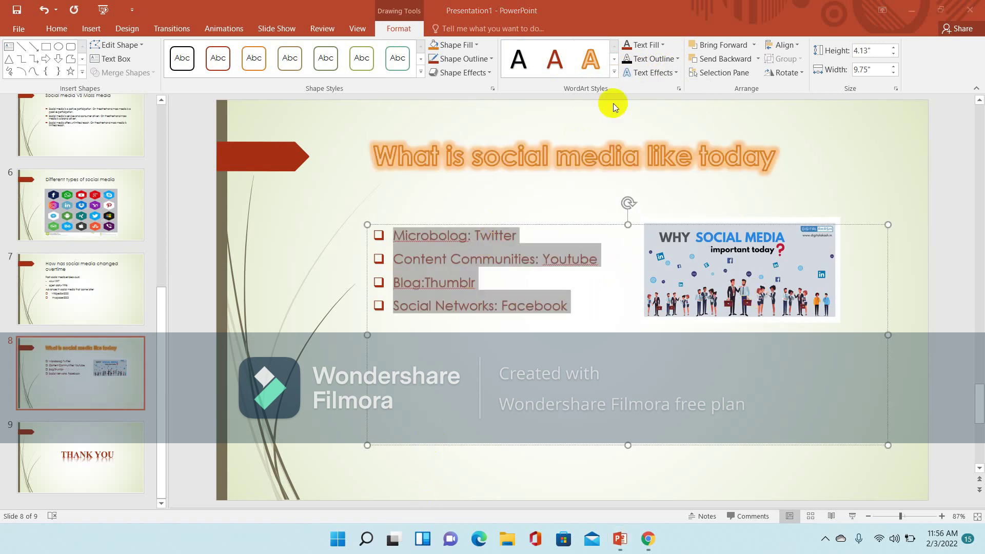
Step: Apply a bevel preset from Text Effects to slide 8's bullet text
left_click(675, 73)
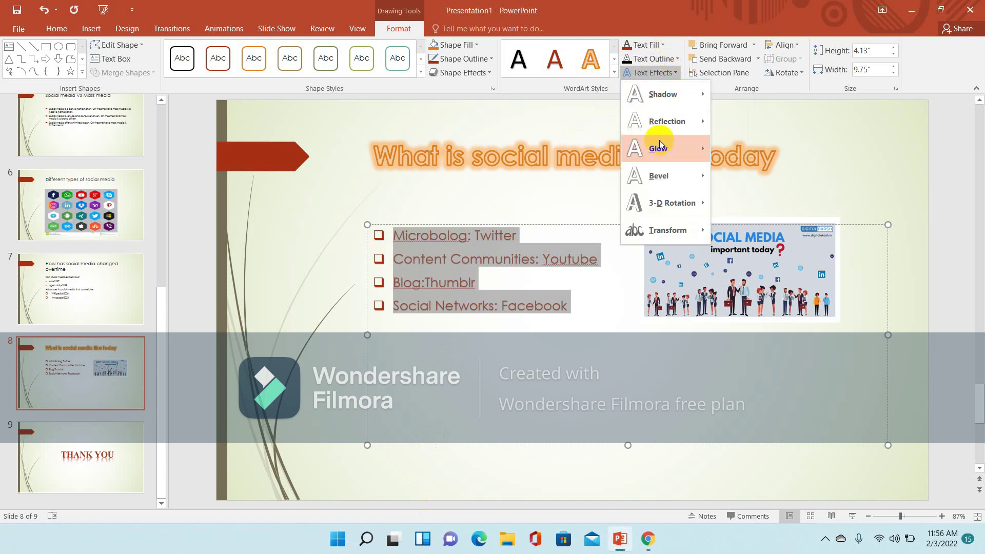
mouse_move(658, 176)
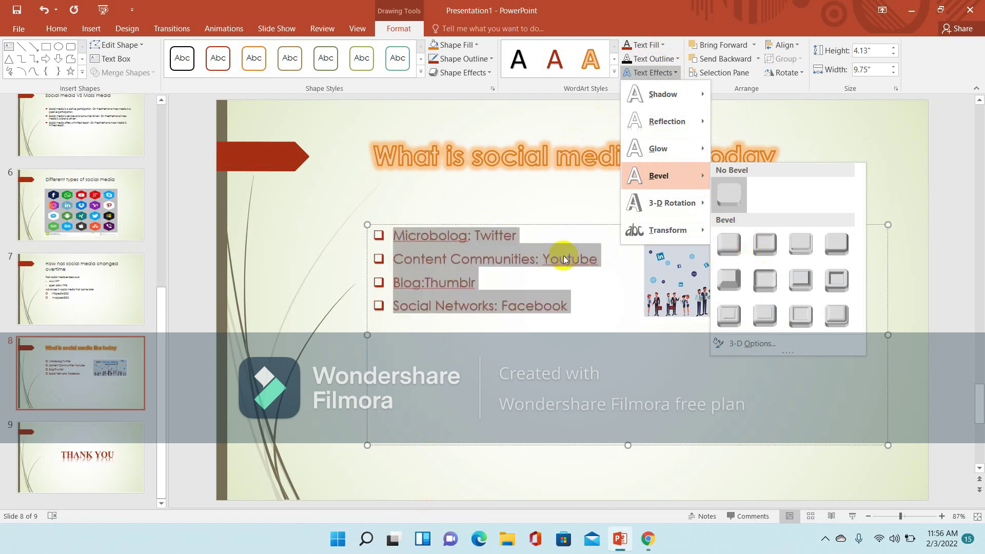
left_click(530, 266)
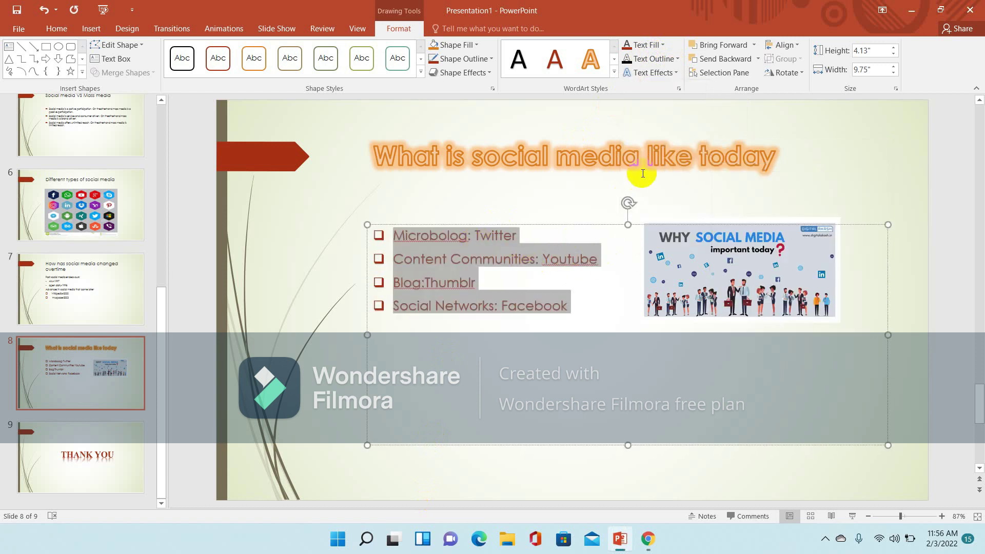
left_click(678, 74)
mouse_move(658, 176)
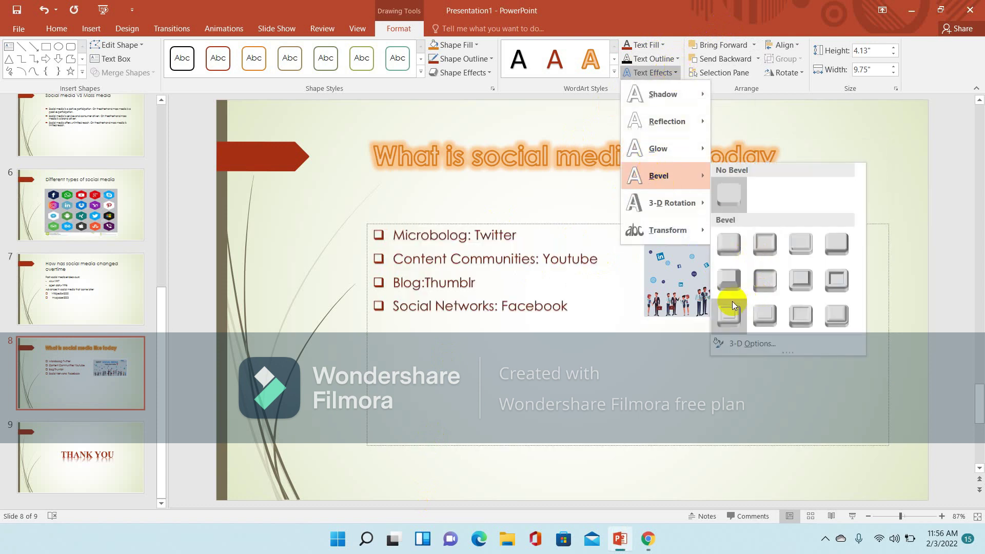
left_click(598, 295)
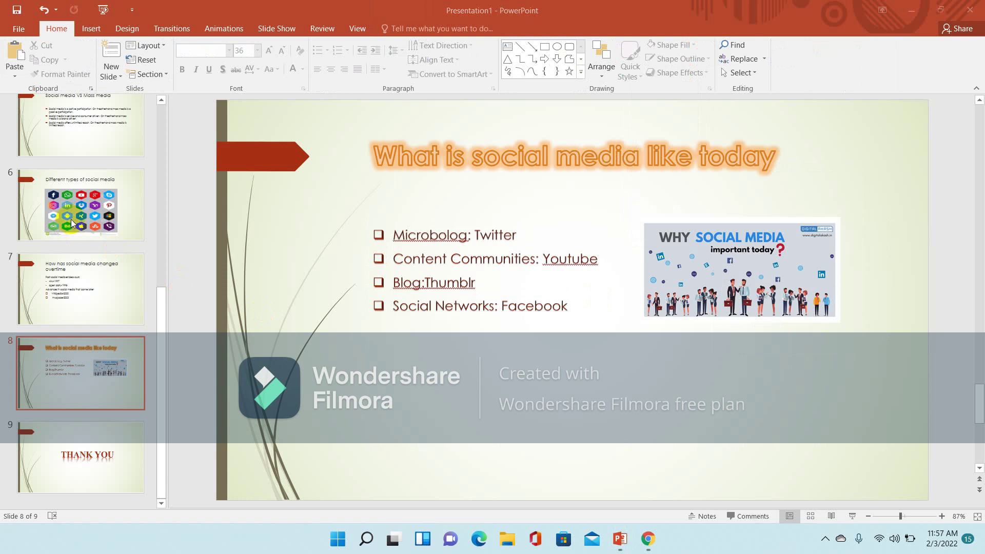
Step: On the WELCOME slide, drag the WELCOME title up and to the right
left_click(65, 115)
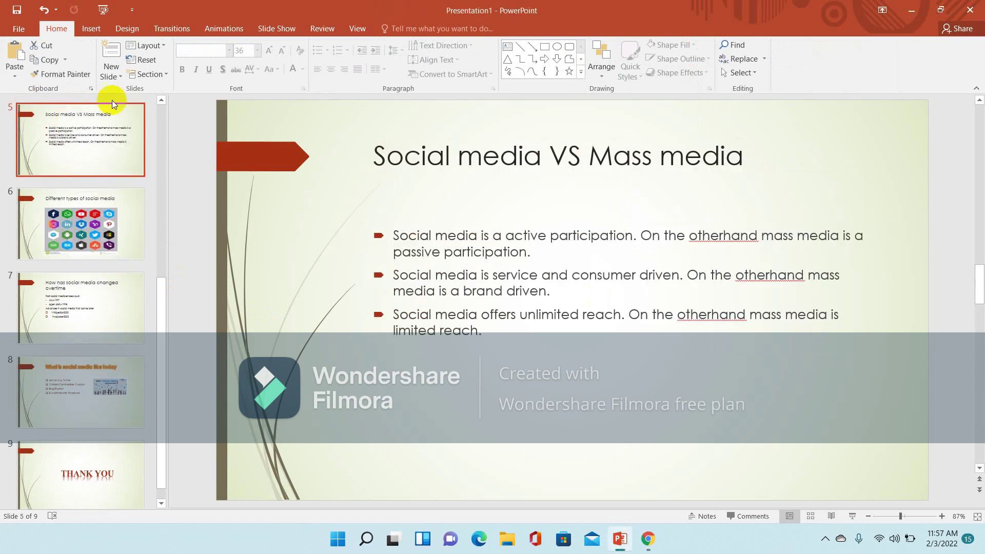
left_click(161, 99)
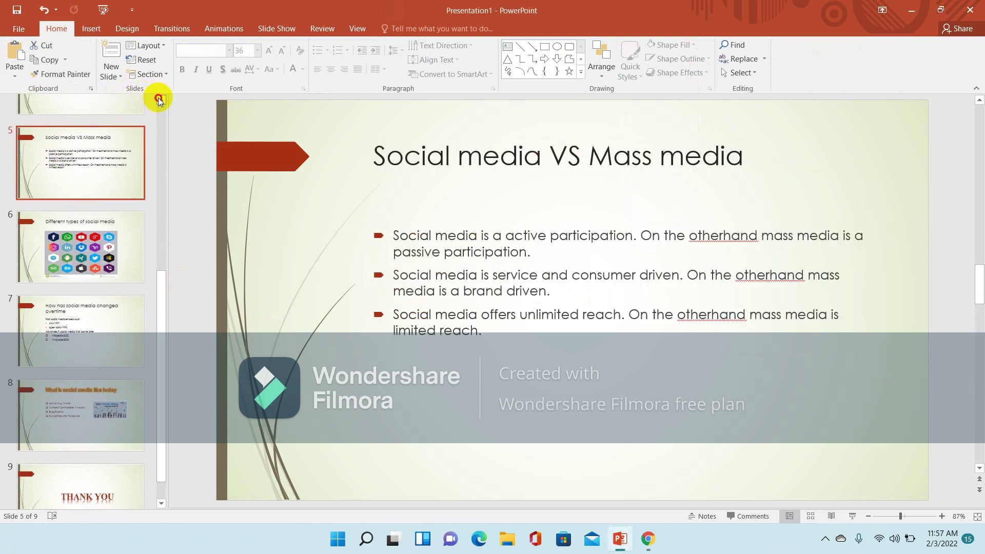
left_click(160, 99)
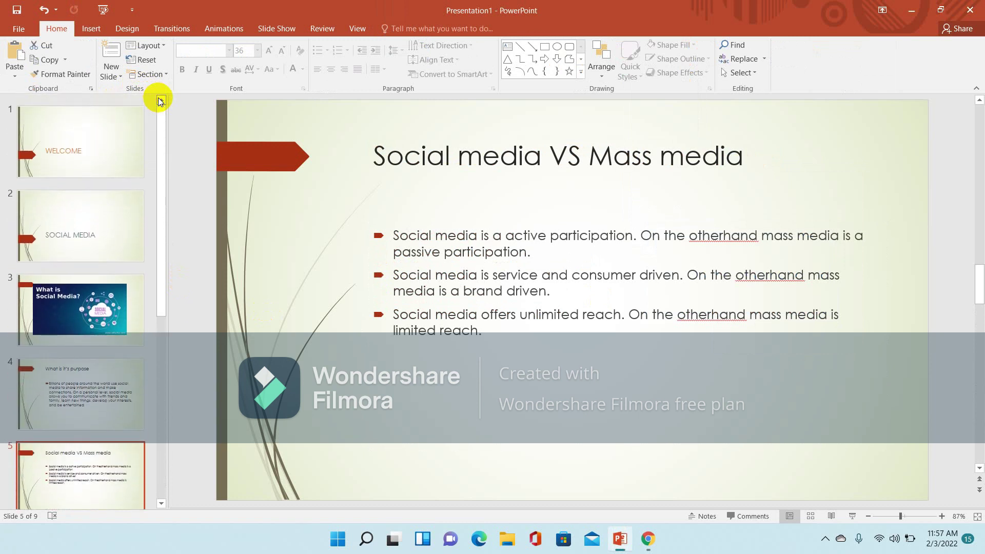
left_click(70, 135)
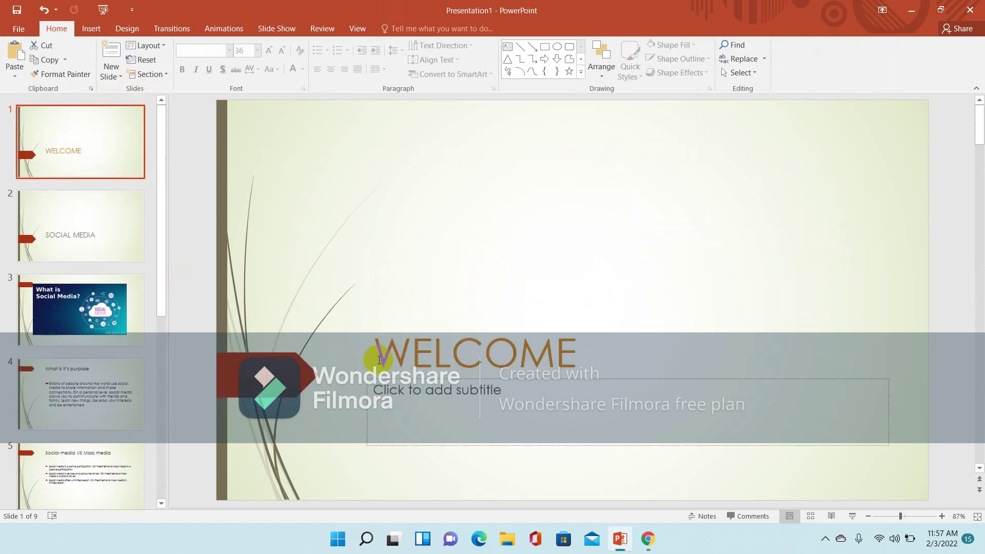
left_click(459, 365)
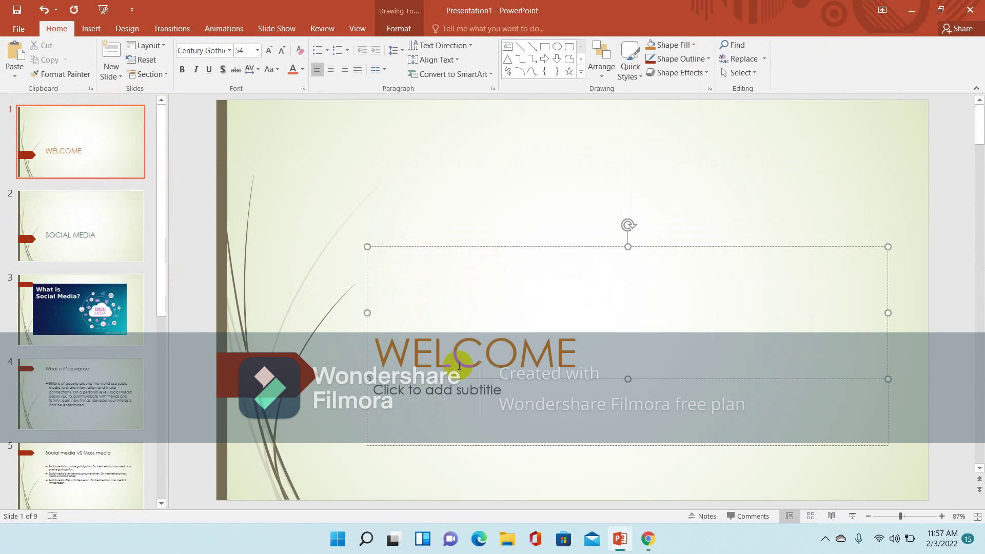
left_click(627, 245)
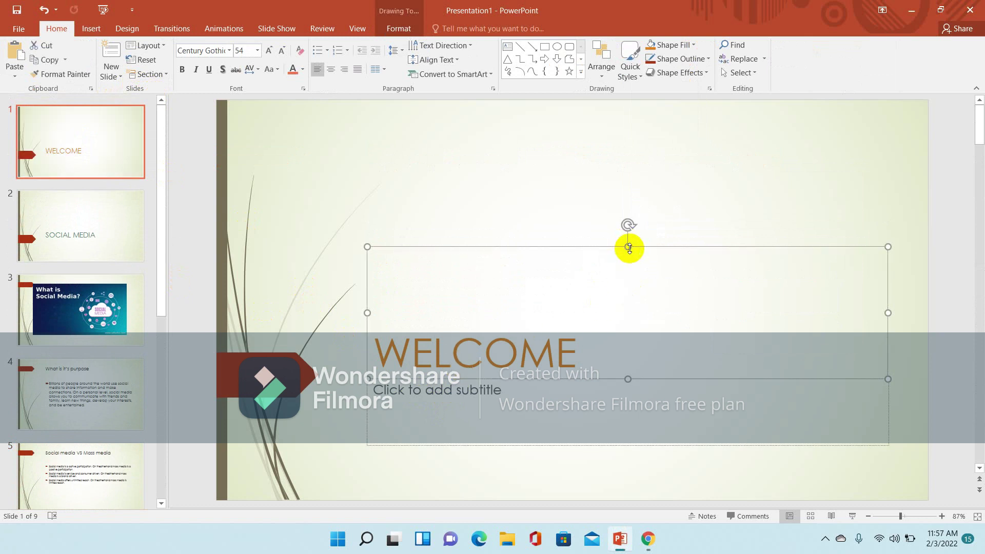
left_click_drag(621, 247, 705, 191)
Step: Clear the stray text typed into the subtitle placeholder
left_click(563, 395)
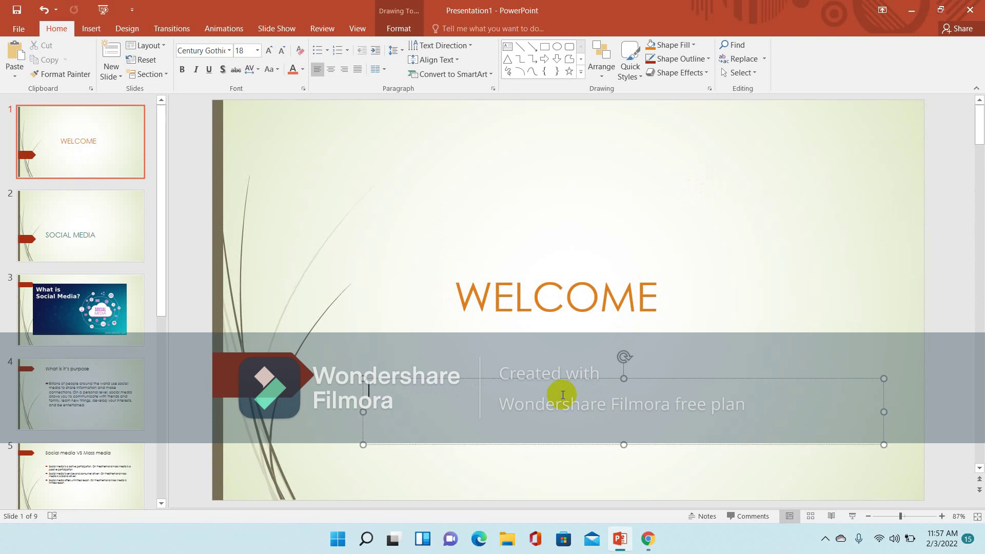
type("a")
type("a")
key("BackSpace")
key("BackSpace")
left_click(544, 339)
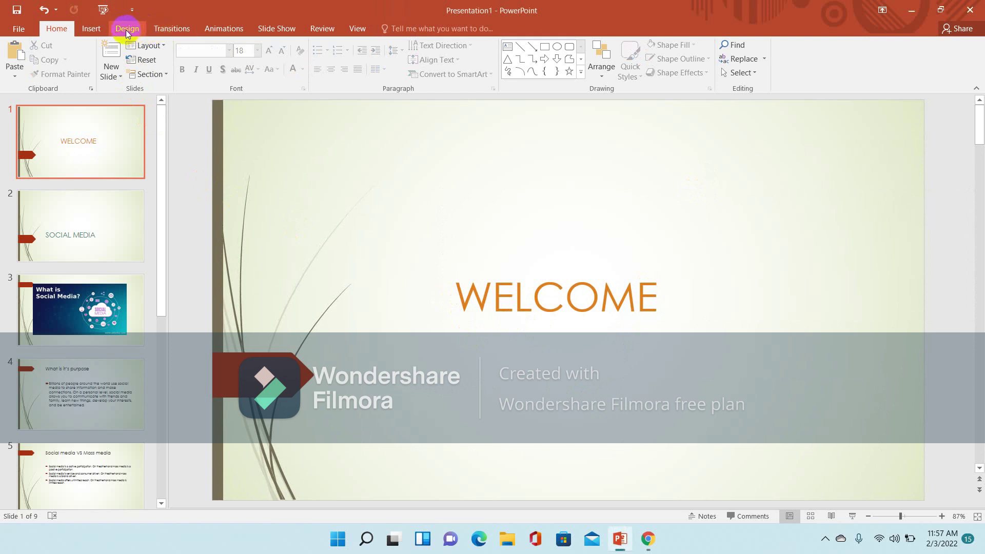
Step: Apply the olive green gradient reflection WordArt style to the WELCOME text
left_click(98, 29)
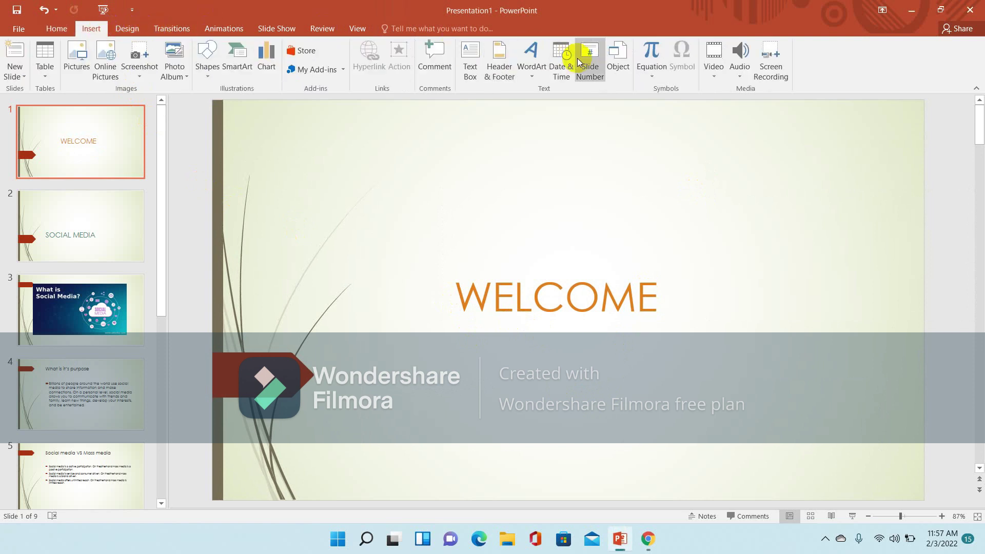
left_click(532, 72)
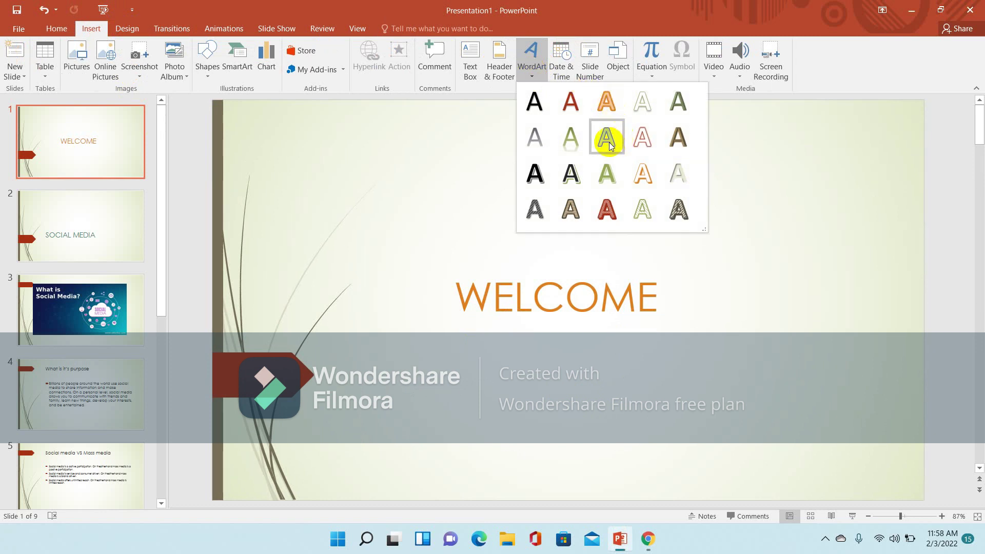
left_click(451, 289)
left_click_drag(451, 290, 670, 286)
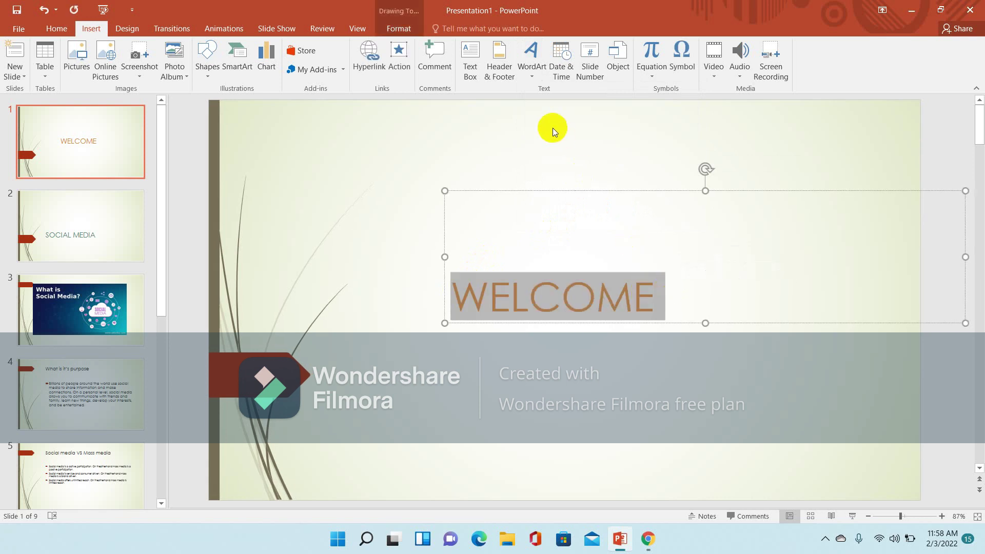
left_click(532, 76)
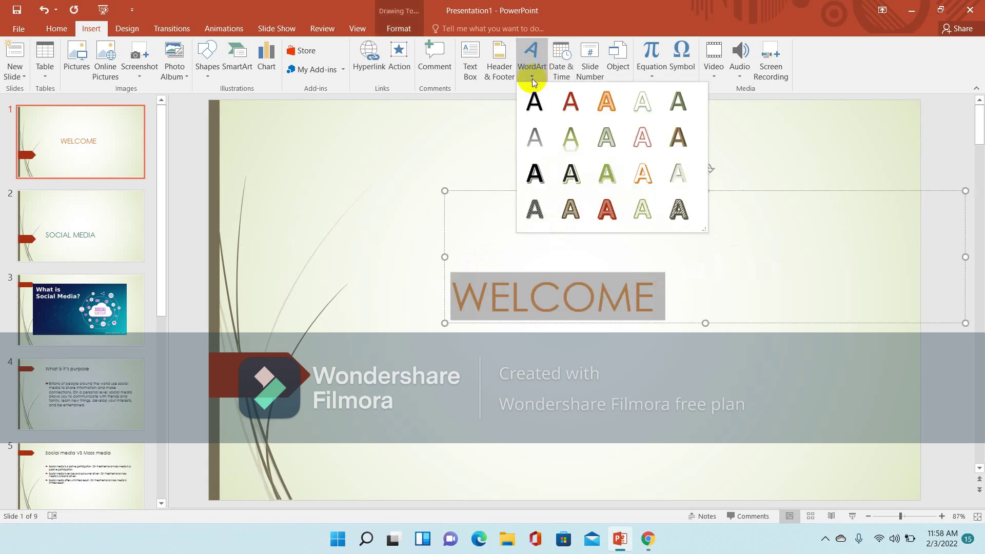
left_click(565, 147)
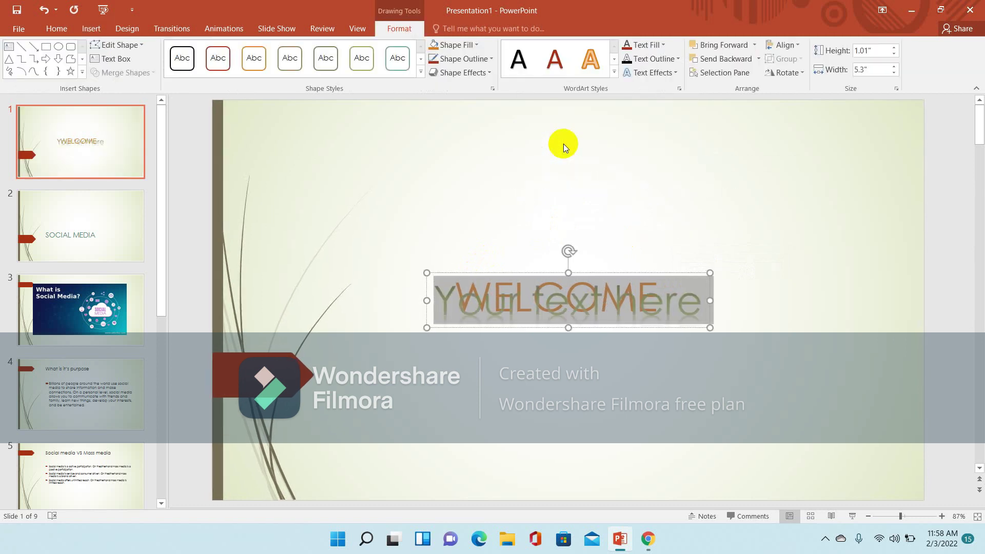
key("ctrl+z")
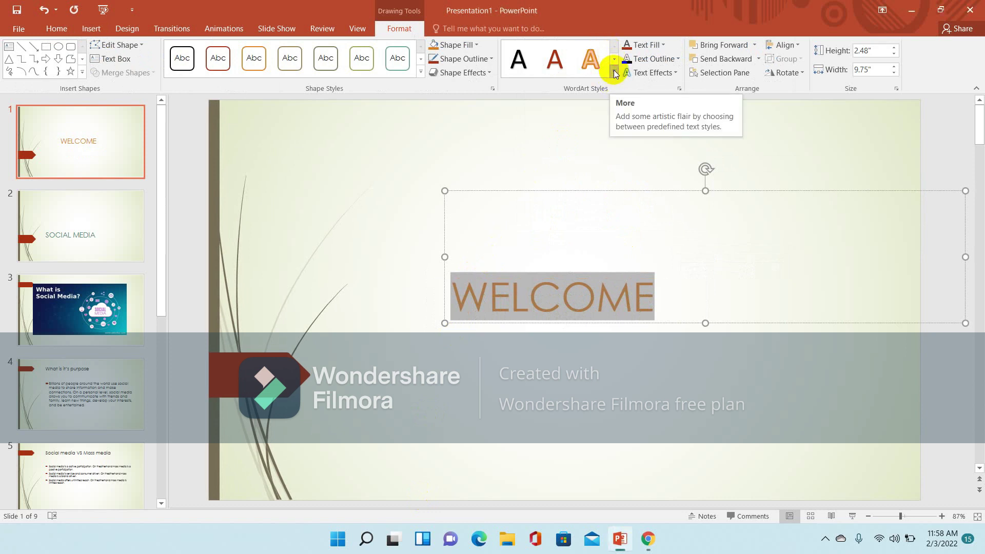
left_click(614, 71)
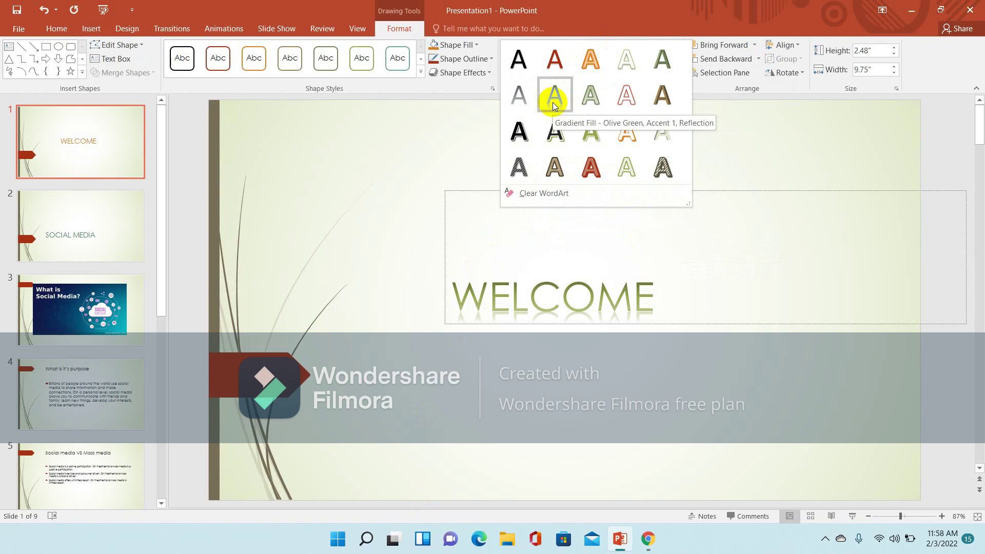
left_click(552, 103)
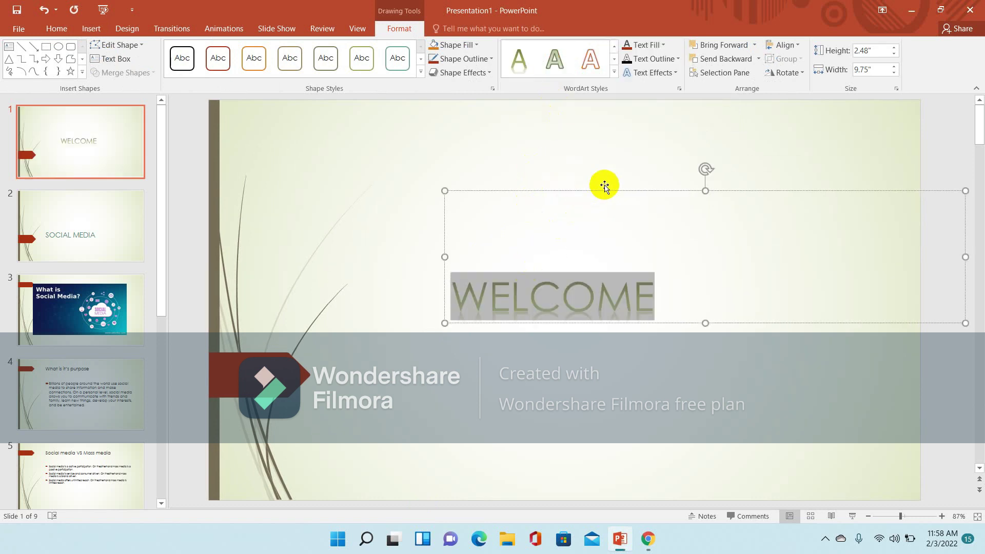
Step: Give the WELCOME title a Soft Round bevel
left_click(676, 73)
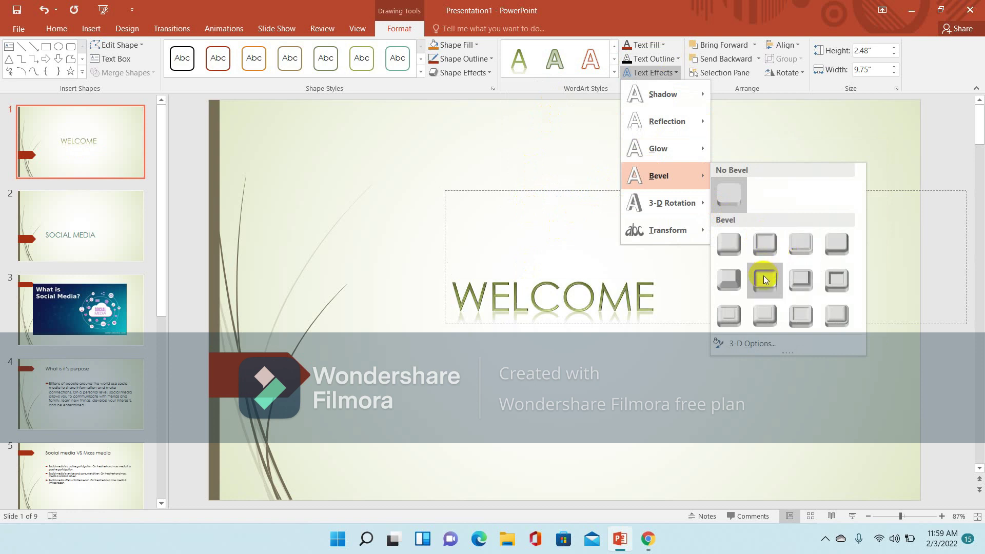
left_click(763, 277)
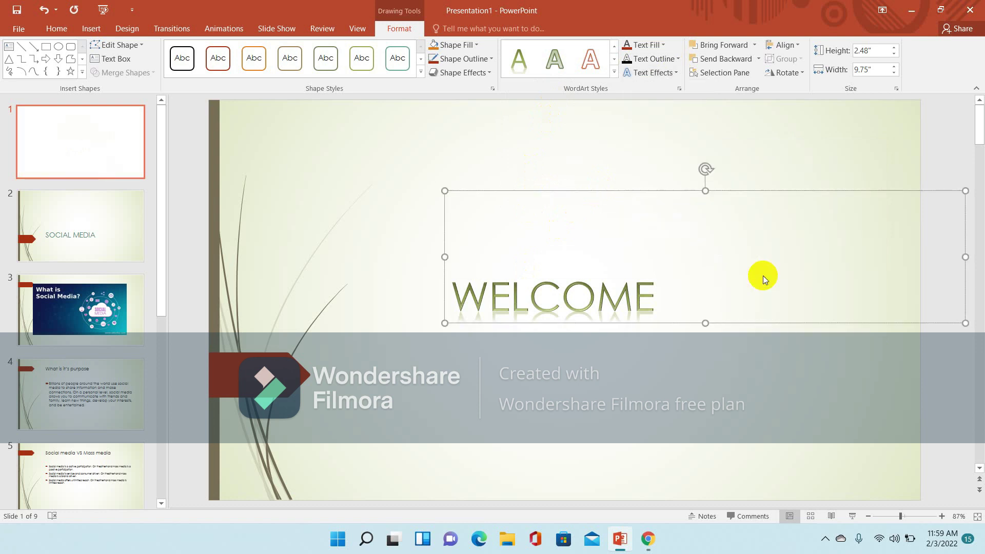
key("Escape")
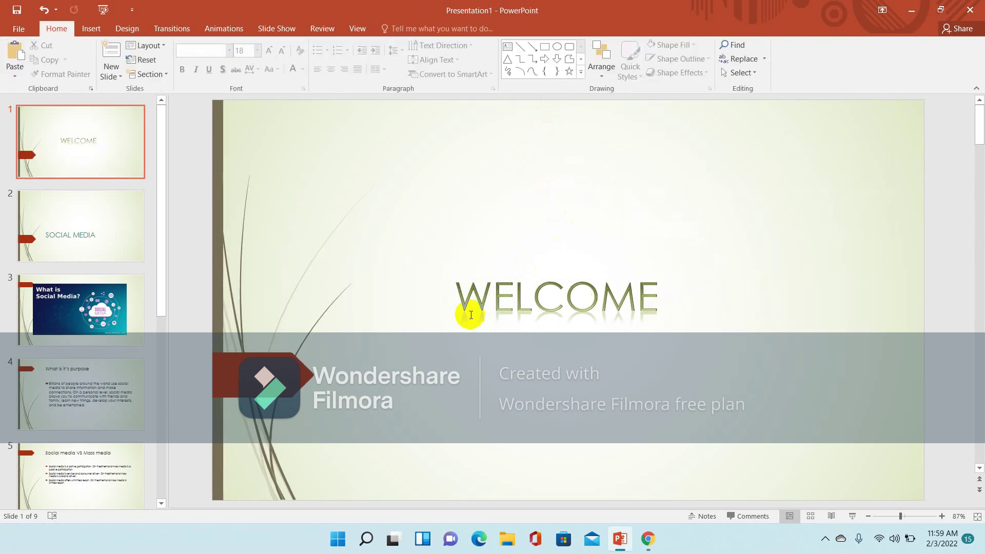
Step: Cut the subtitle placeholder from the SOCIAL MEDIA slide
left_click(93, 235)
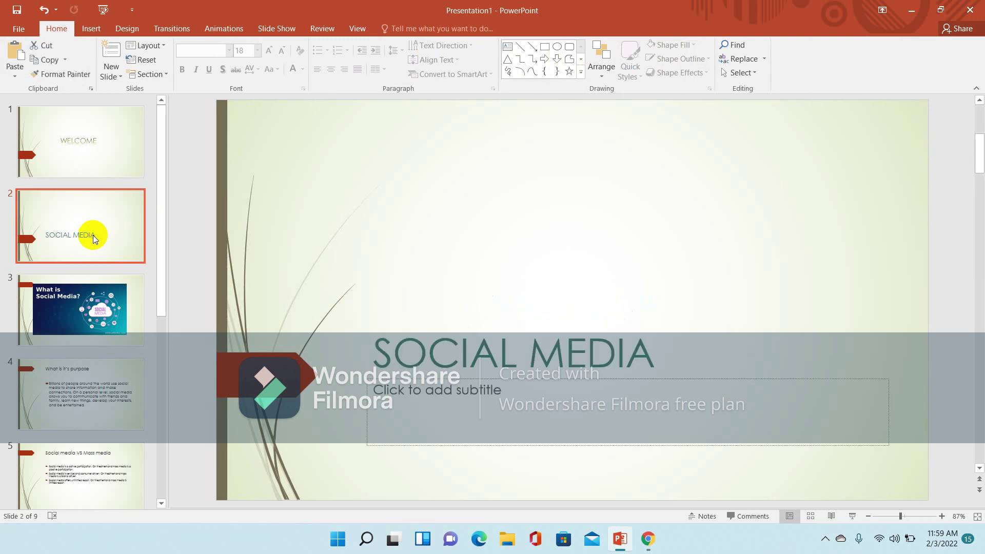
left_click(539, 422)
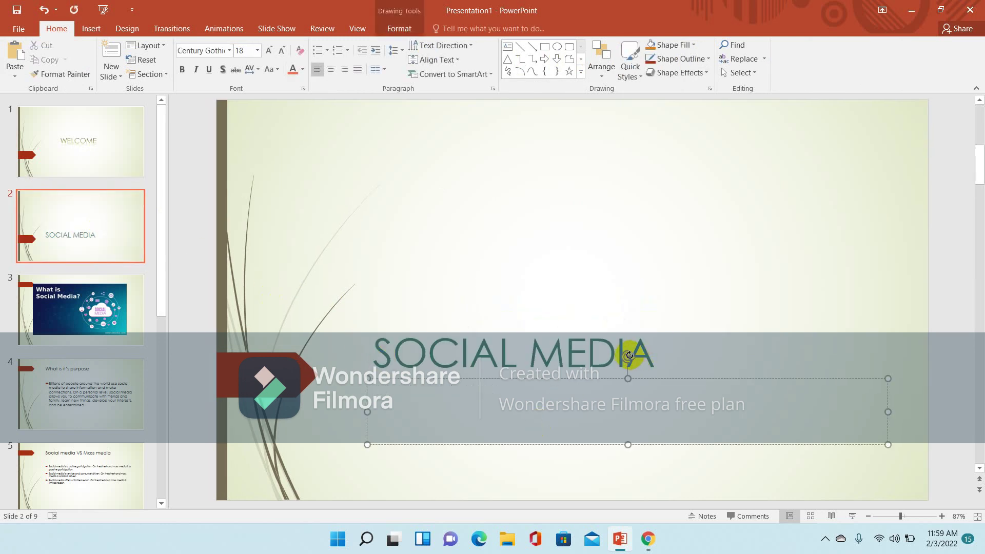
left_click(629, 355)
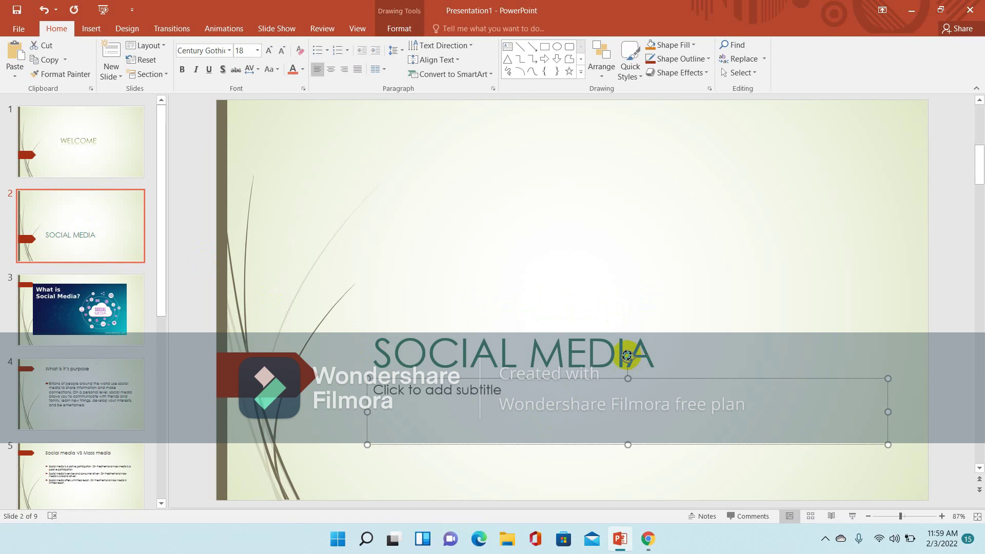
right_click(627, 355)
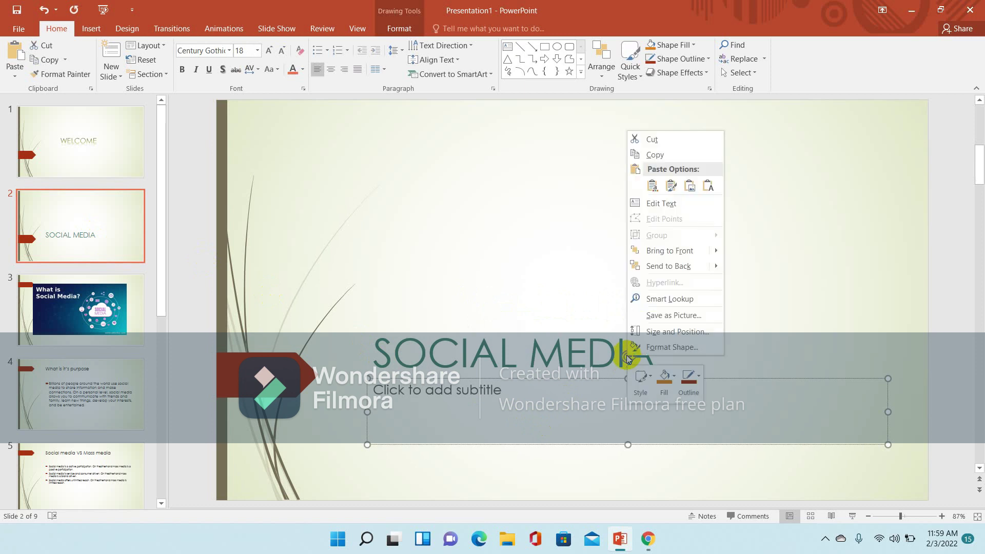
left_click(653, 140)
key("ctrl+z")
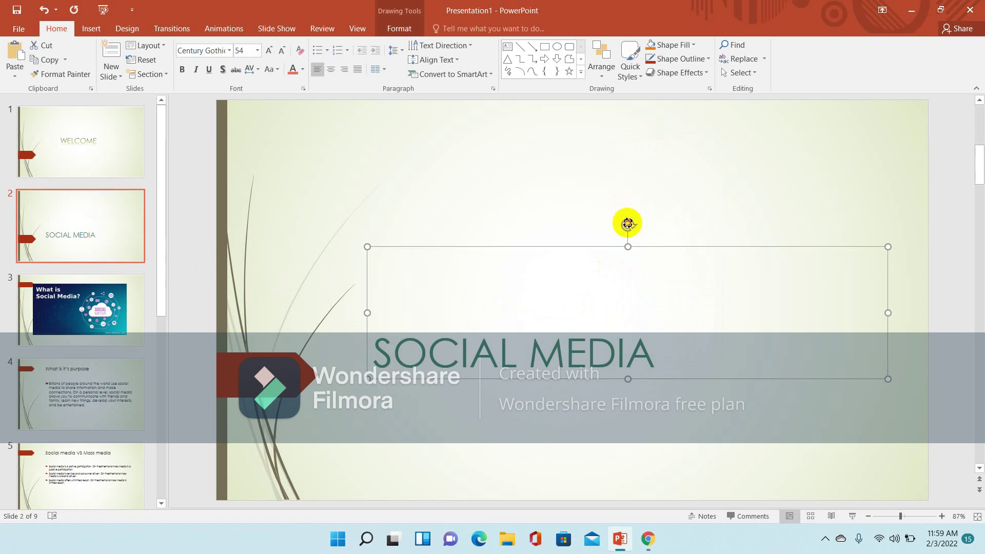
Step: Tilt the SOCIAL MEDIA title gently upward, move it higher and right, and select its text
left_click_drag(627, 224, 608, 174)
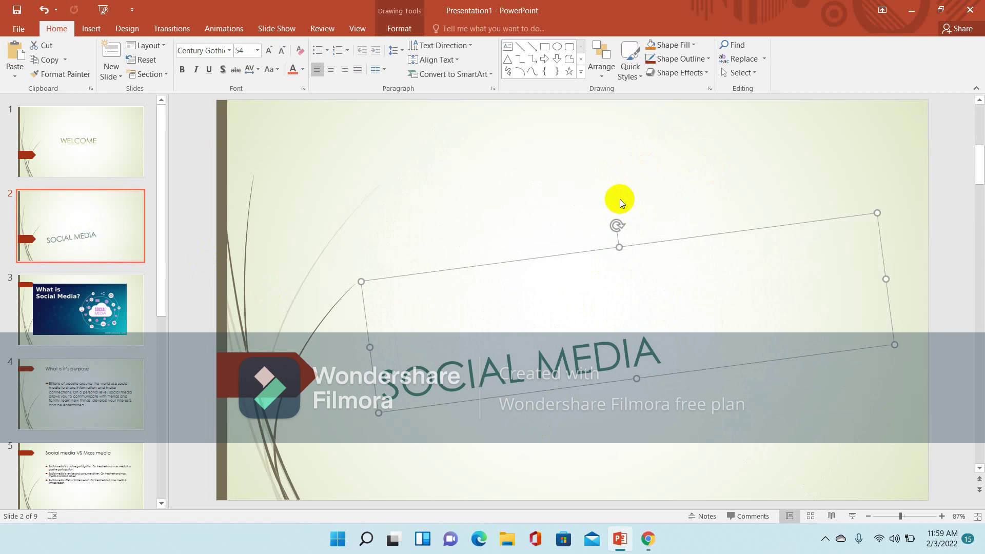
left_click(592, 260)
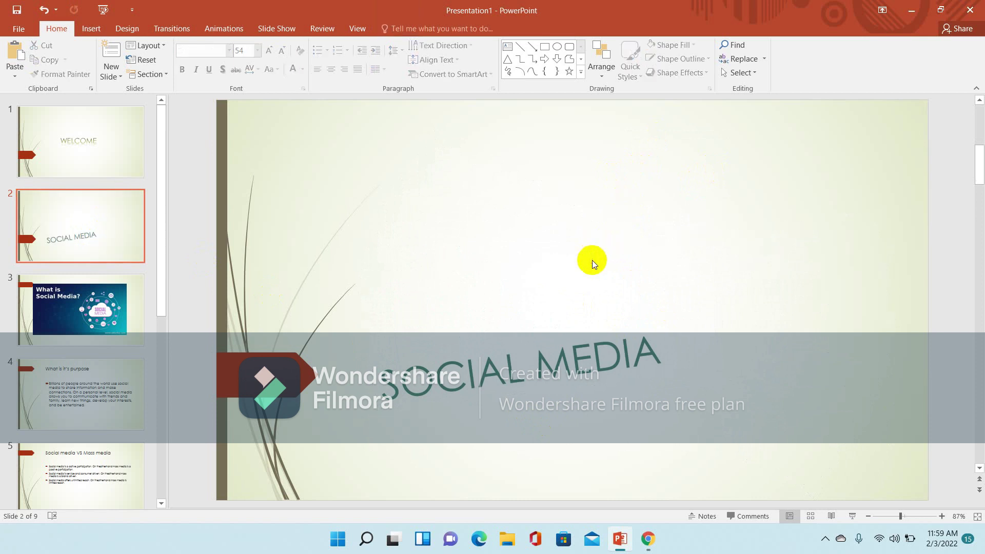
left_click(558, 354)
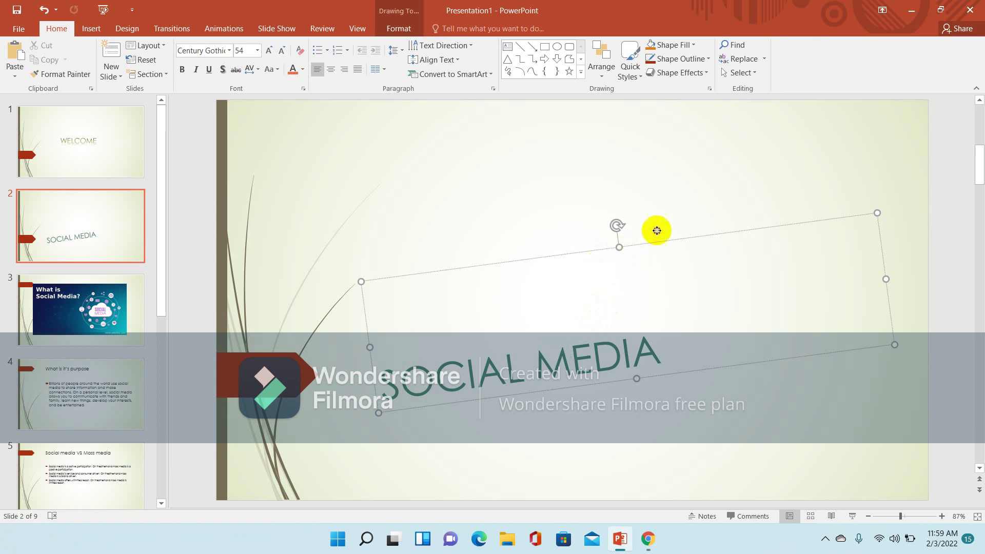
left_click_drag(633, 248, 691, 213)
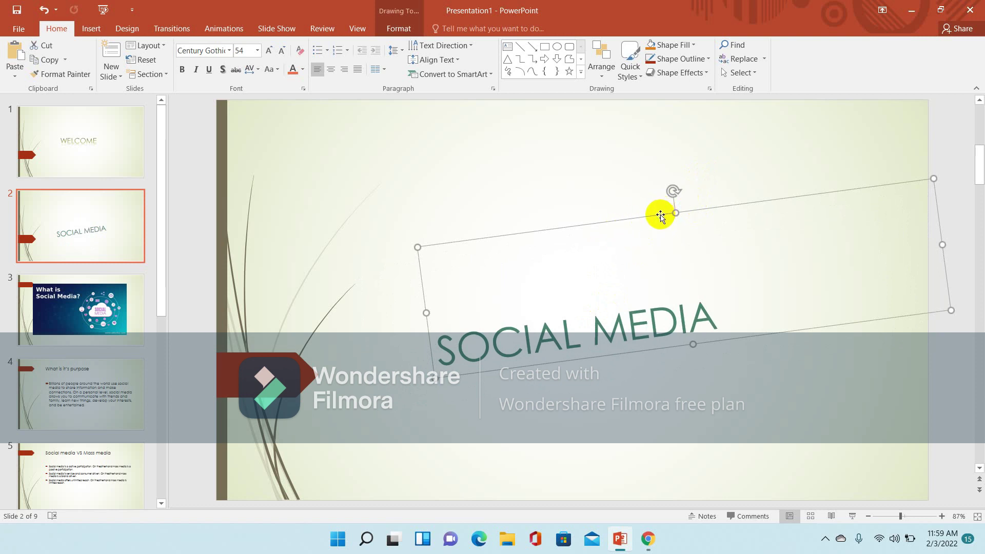
left_click_drag(661, 213, 669, 159)
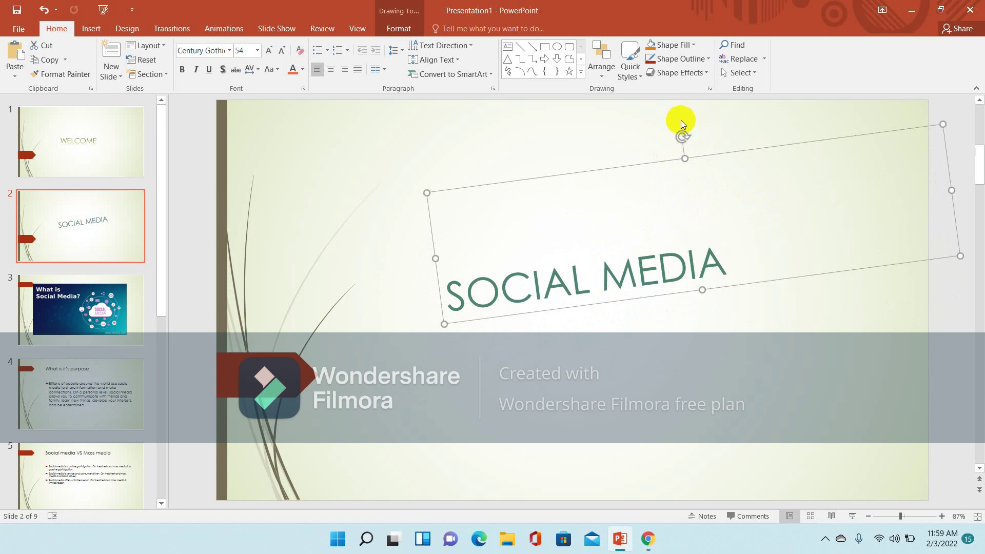
left_click_drag(681, 133, 689, 157)
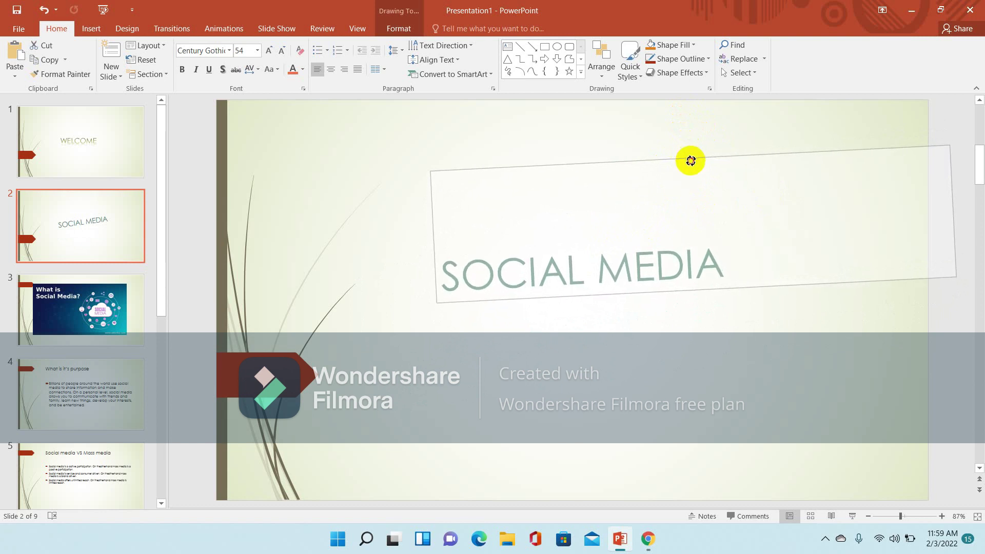
left_click_drag(690, 156, 690, 167)
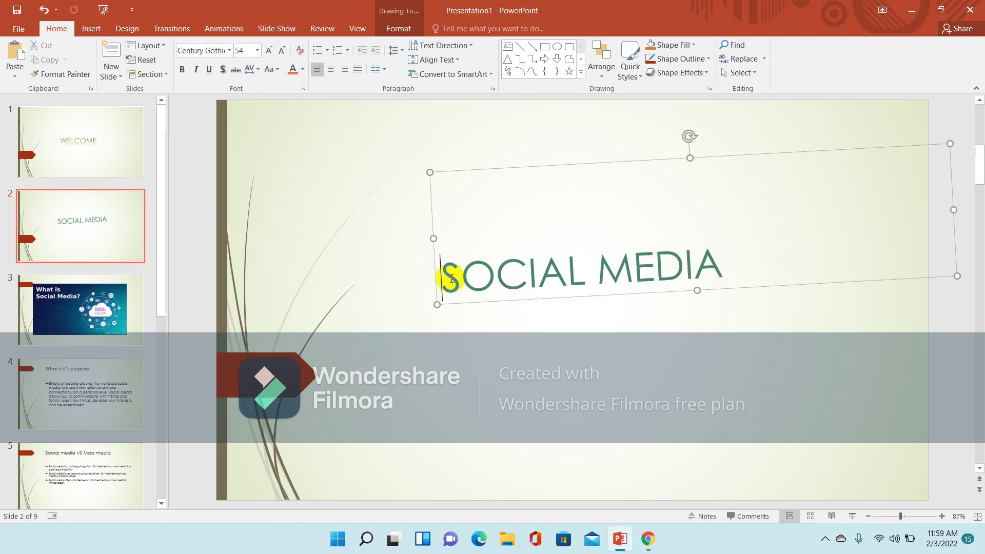
left_click_drag(450, 278, 662, 262)
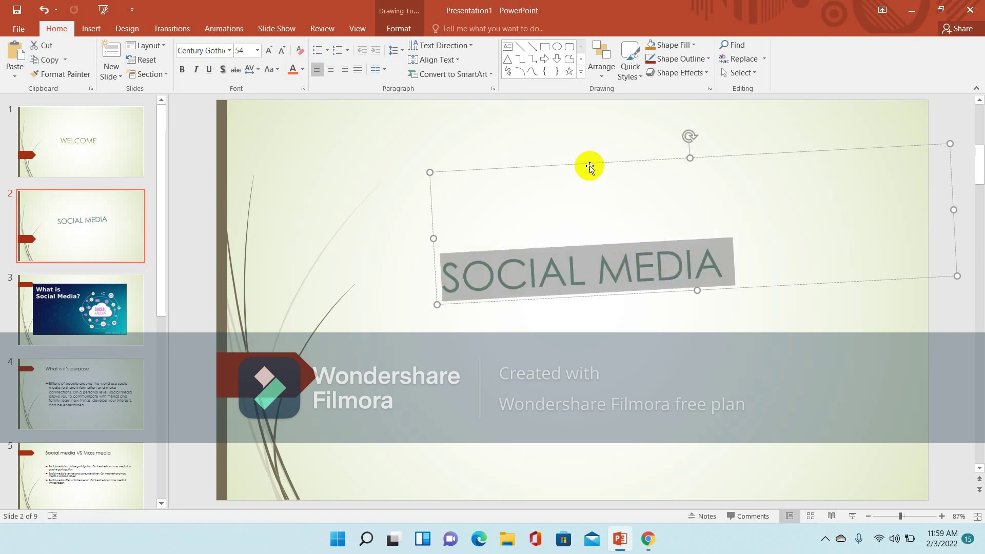
Step: Turn the SOCIAL MEDIA text into WordArt and add a bevel preset
left_click(98, 30)
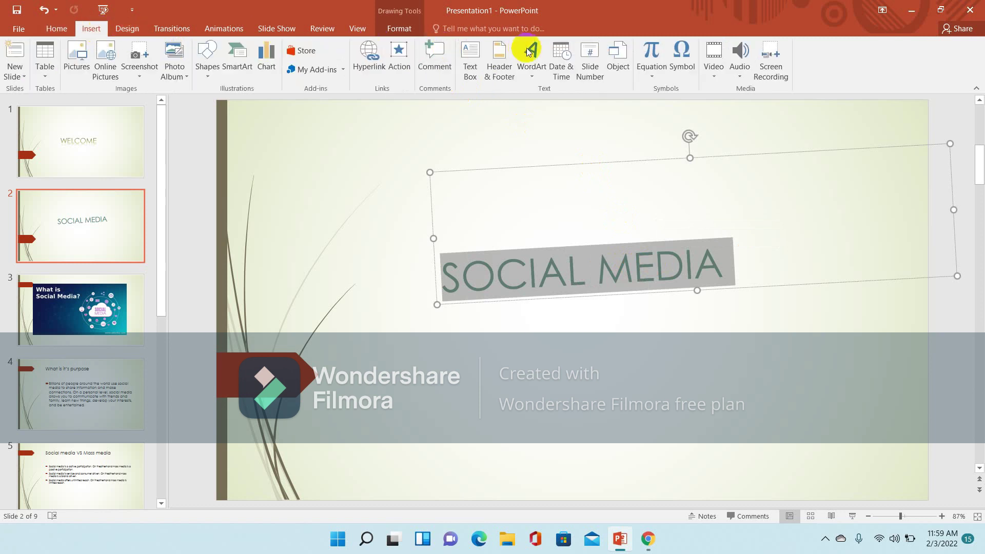
left_click(535, 75)
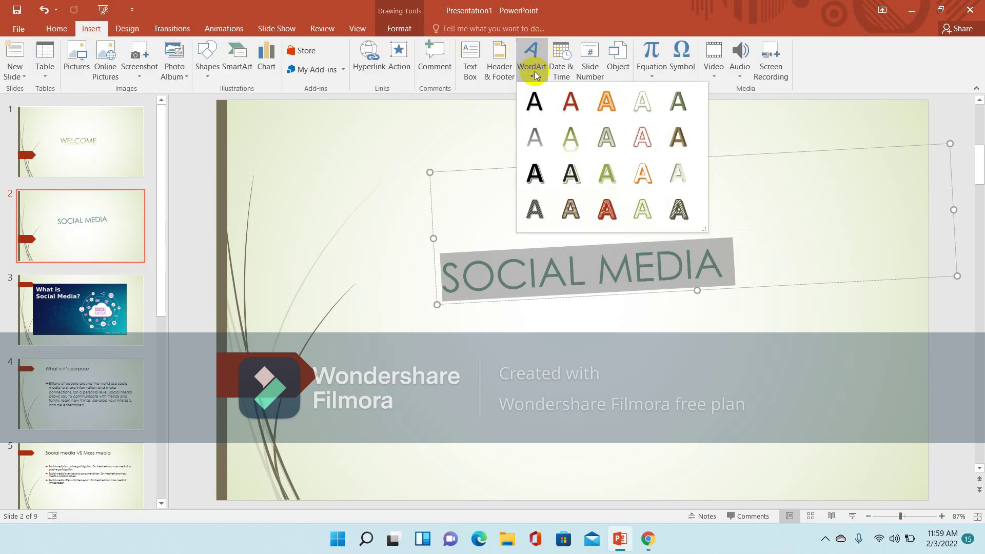
left_click(572, 132)
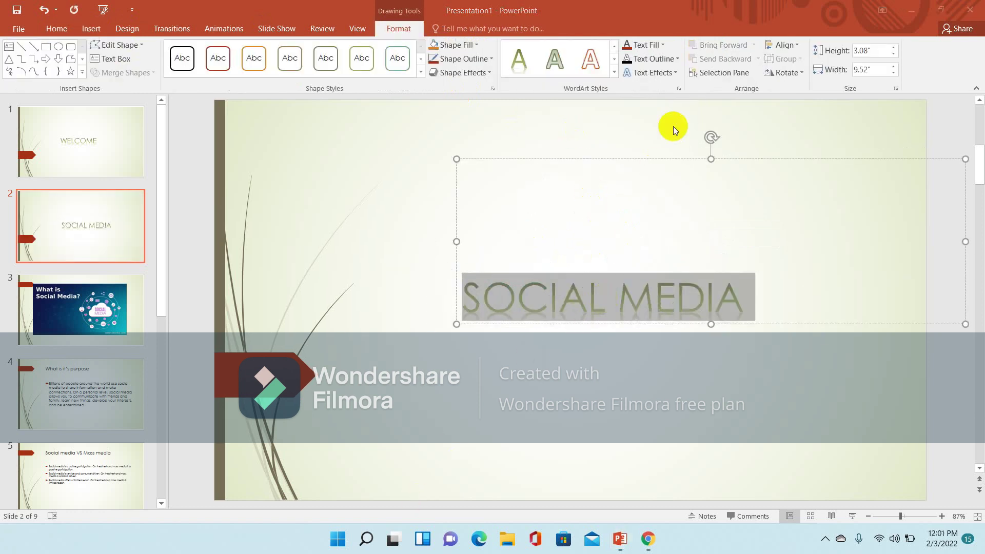
left_click(675, 74)
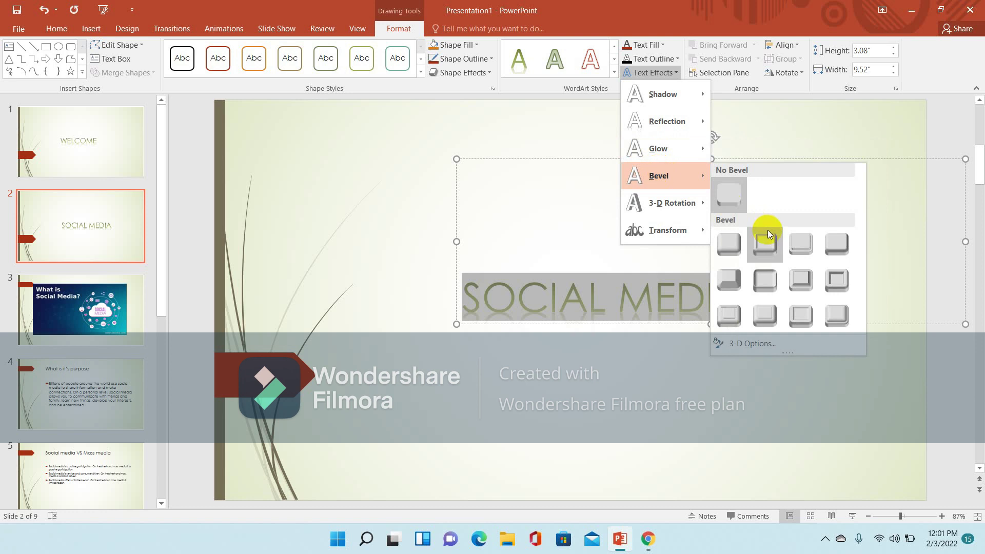
mouse_move(664, 175)
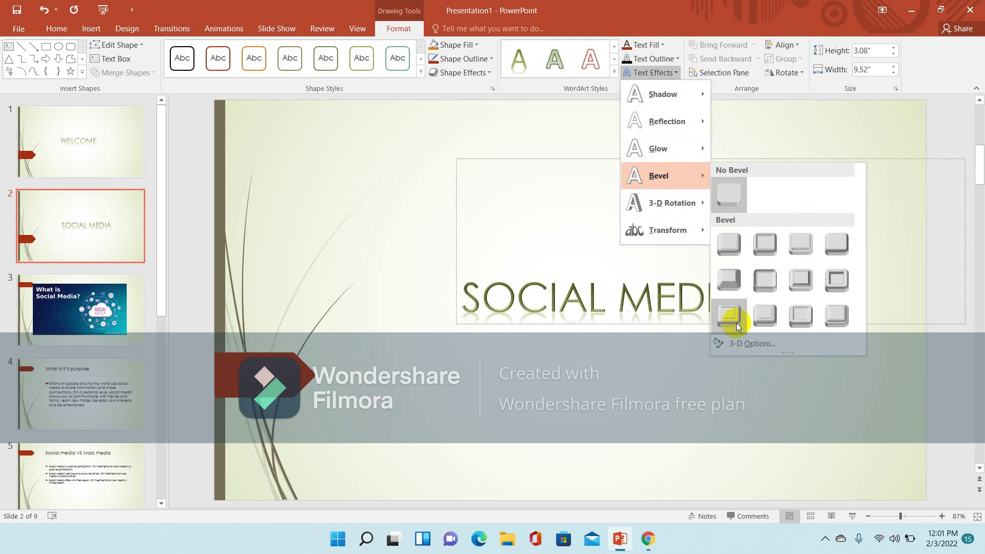
left_click(794, 281)
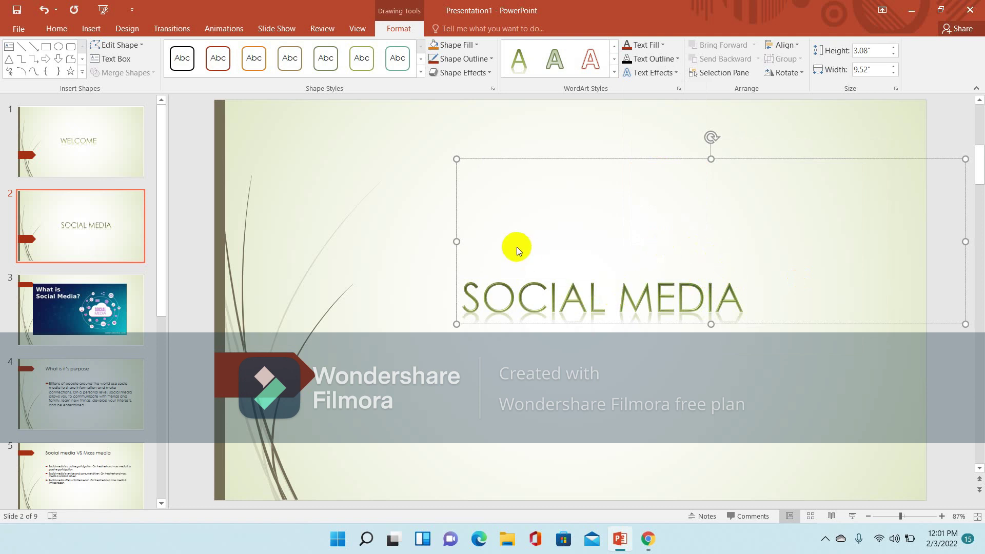
scroll(403, 202, "up", 1)
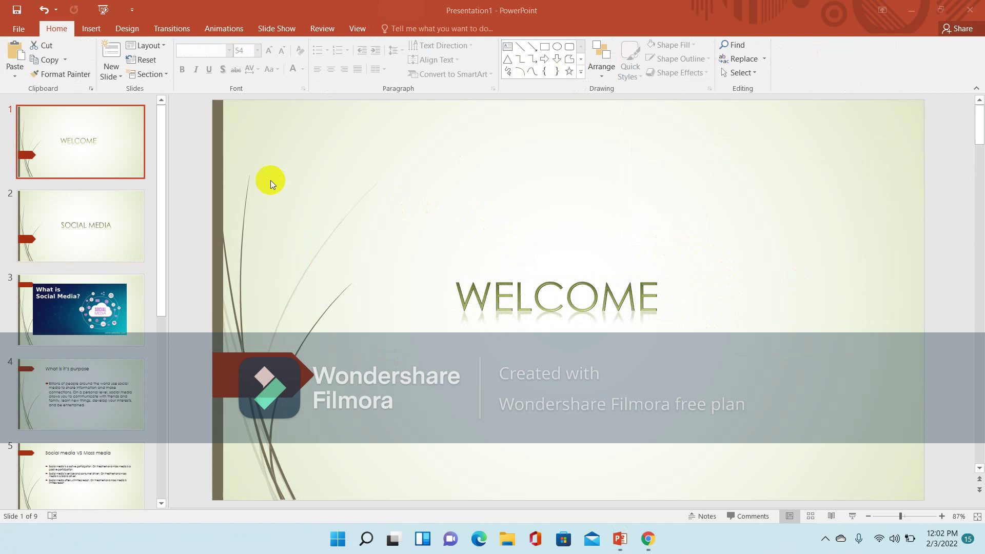
Step: Give slide 1 a Push transition after trying Cut and Fade
left_click(172, 32)
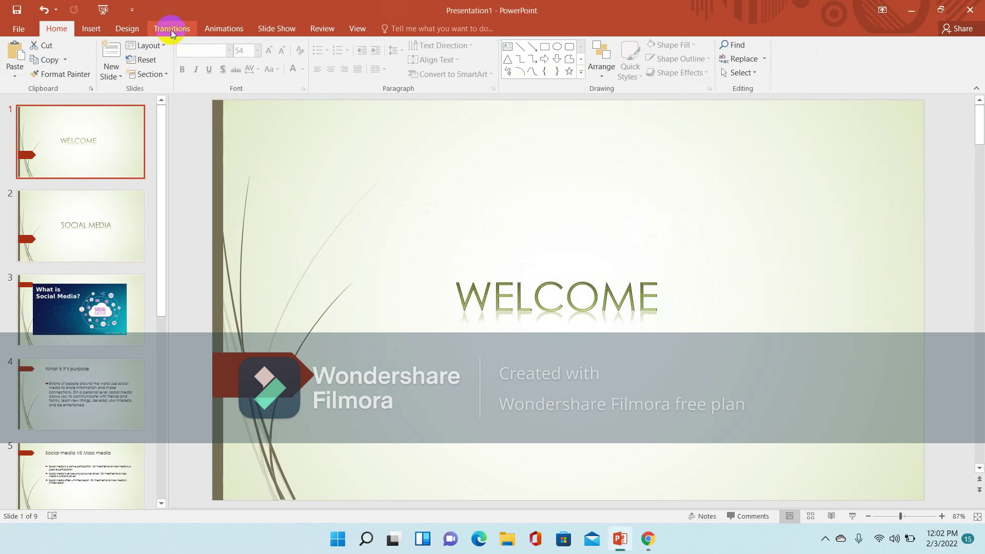
left_click(165, 26)
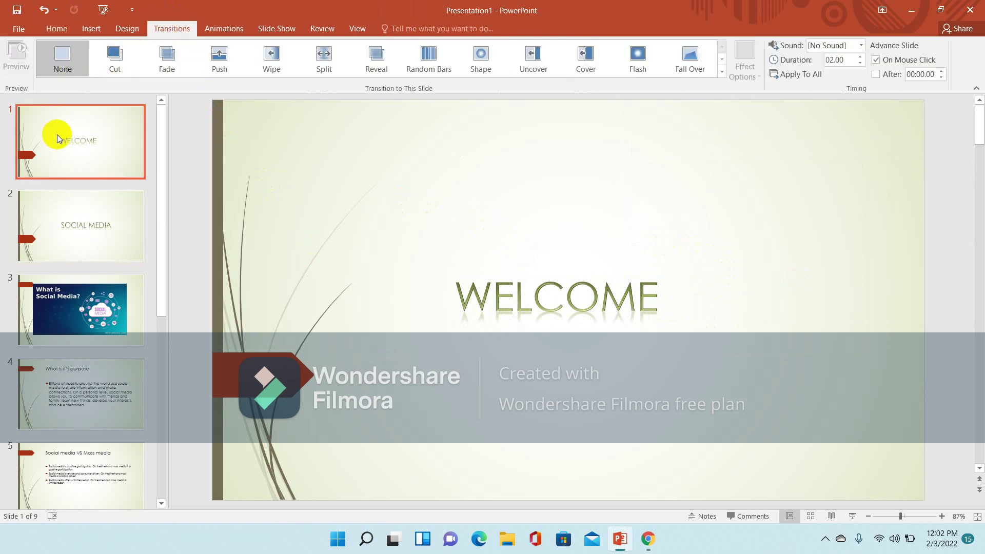
left_click(117, 52)
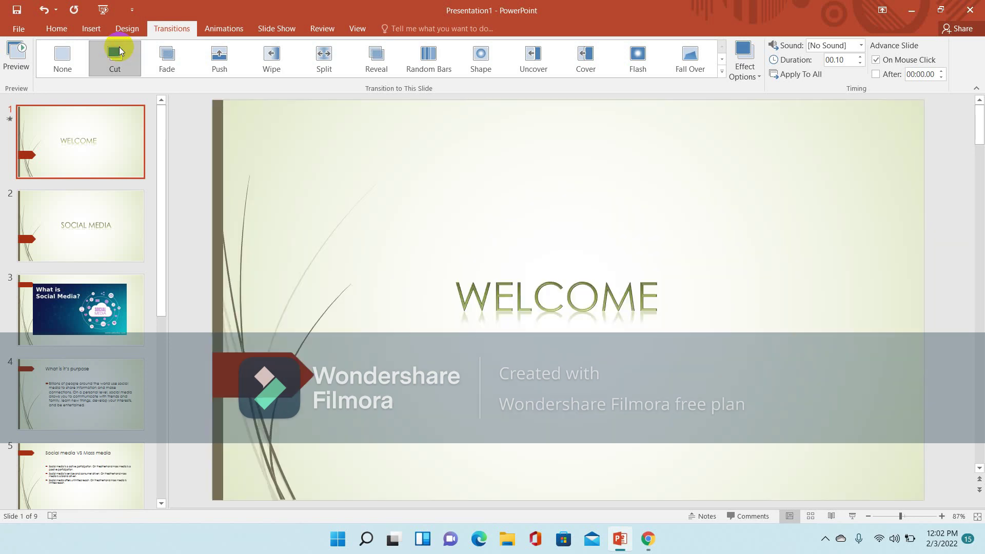
left_click(164, 56)
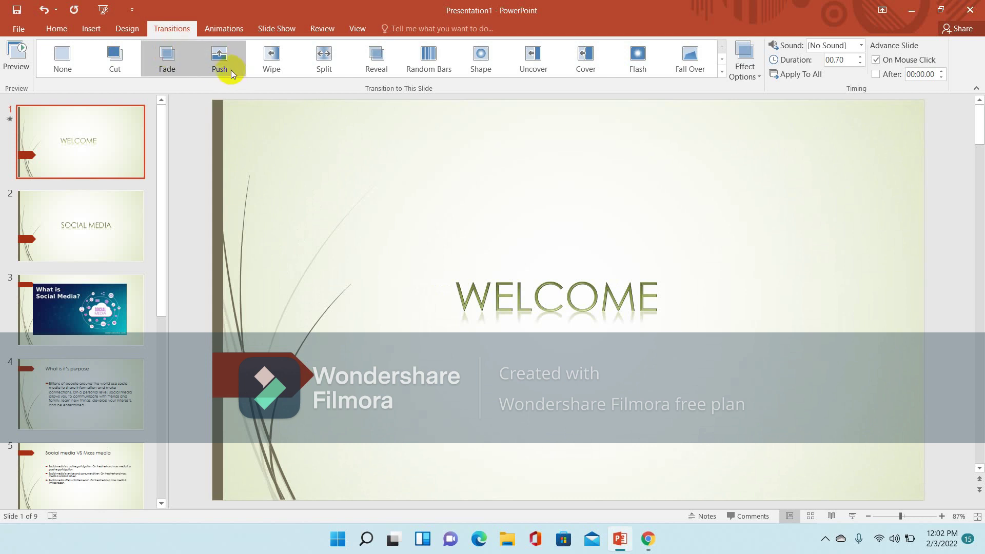
left_click(229, 67)
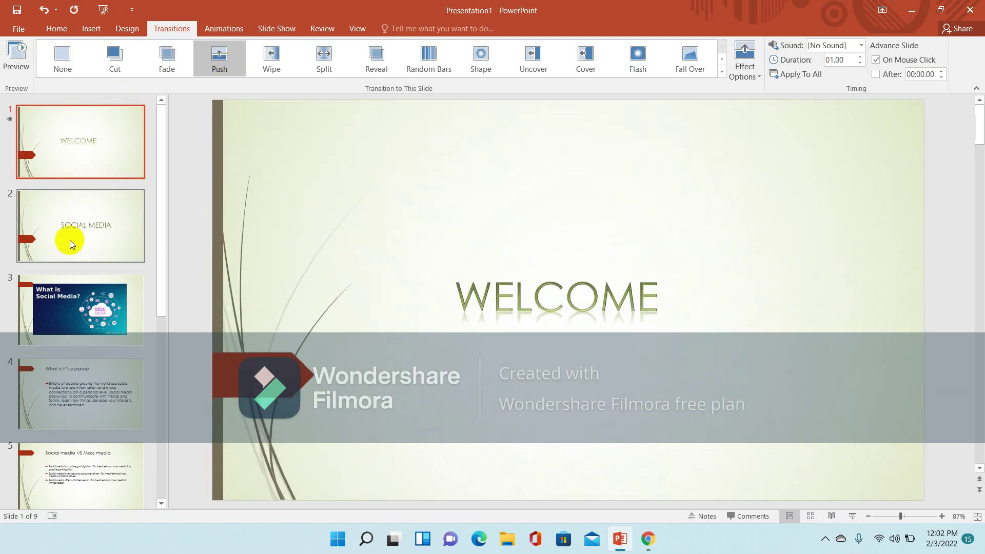
Step: Give slide 2 a Wipe, slide 3 a Reveal and slide 4 a Random Bars transition
left_click(73, 220)
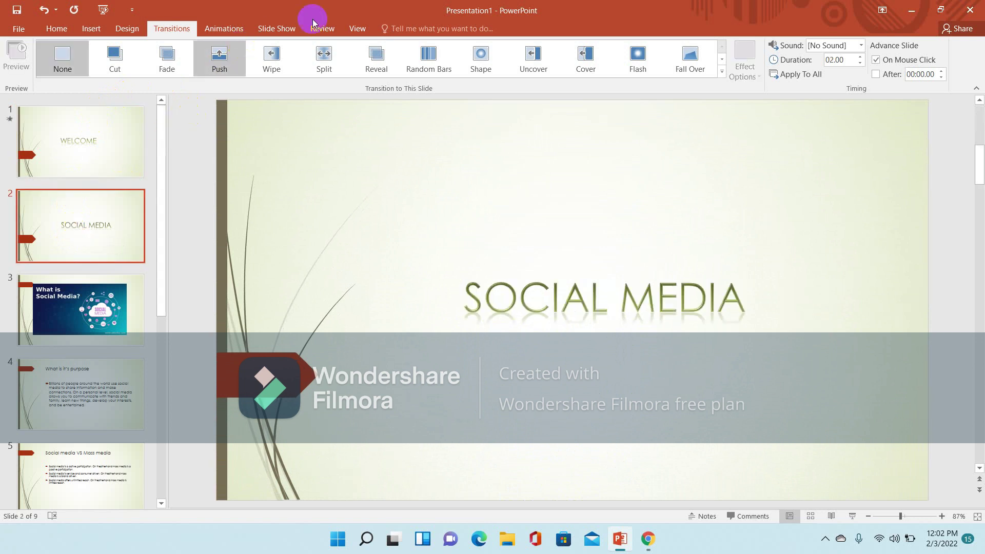
left_click(273, 56)
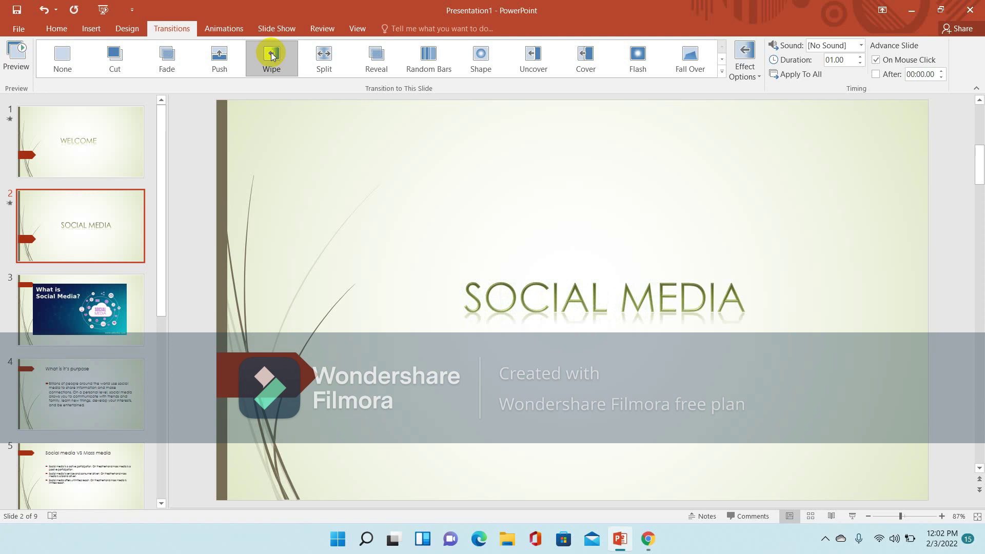
scroll(169, 246, "down", 1)
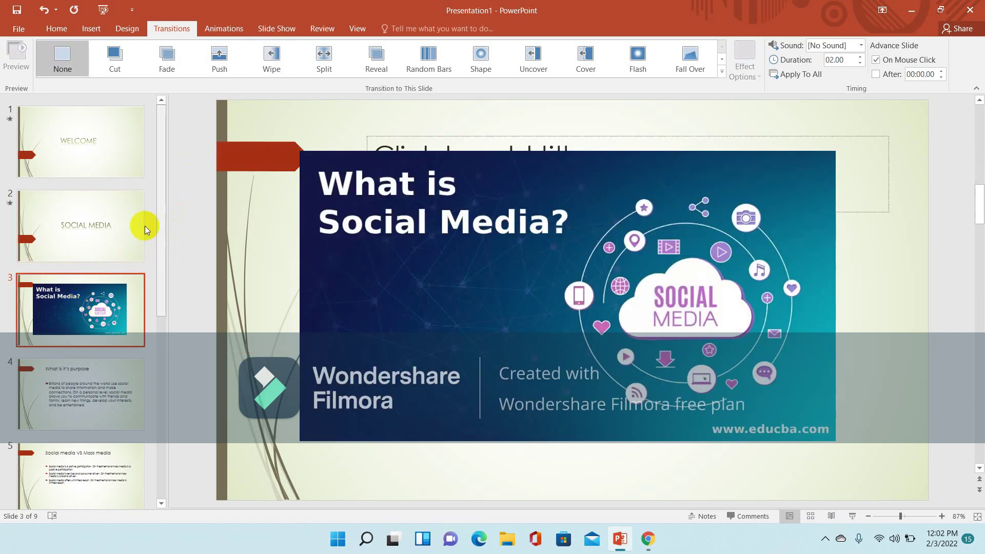
left_click(366, 60)
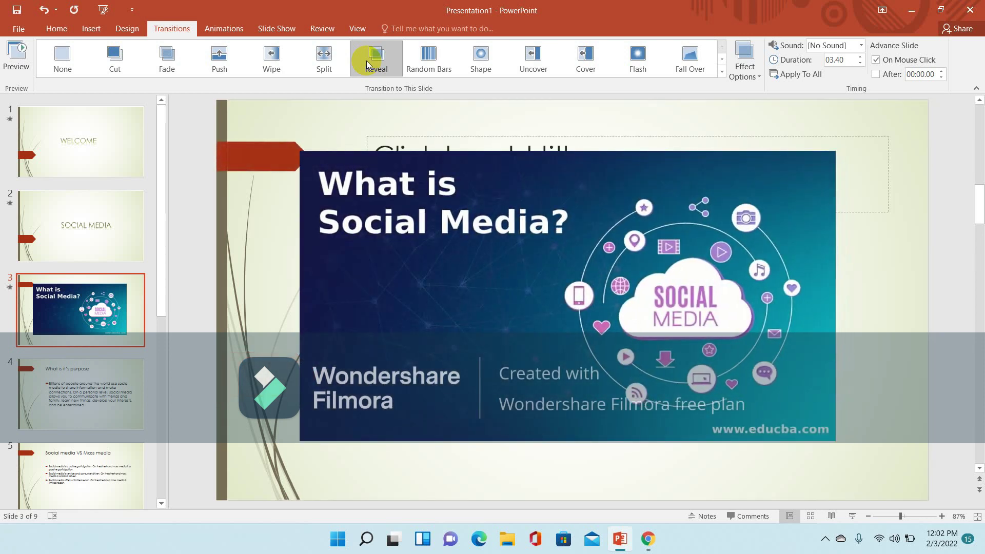
left_click(78, 386)
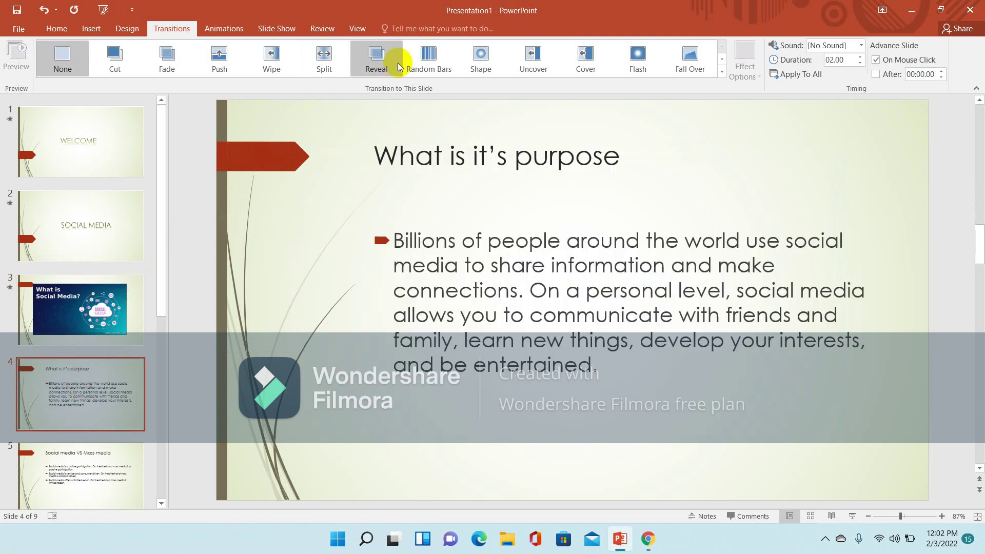
left_click(430, 69)
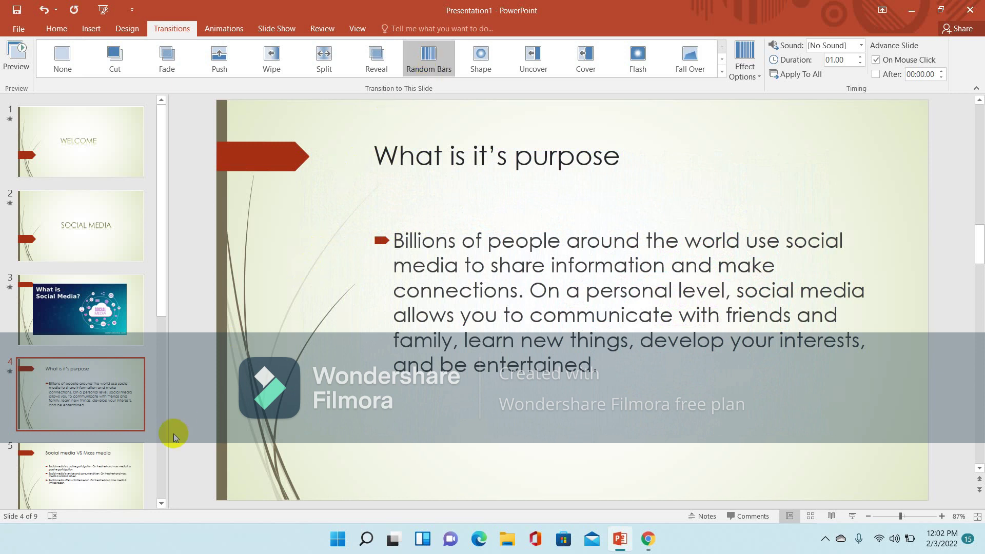
left_click(99, 461)
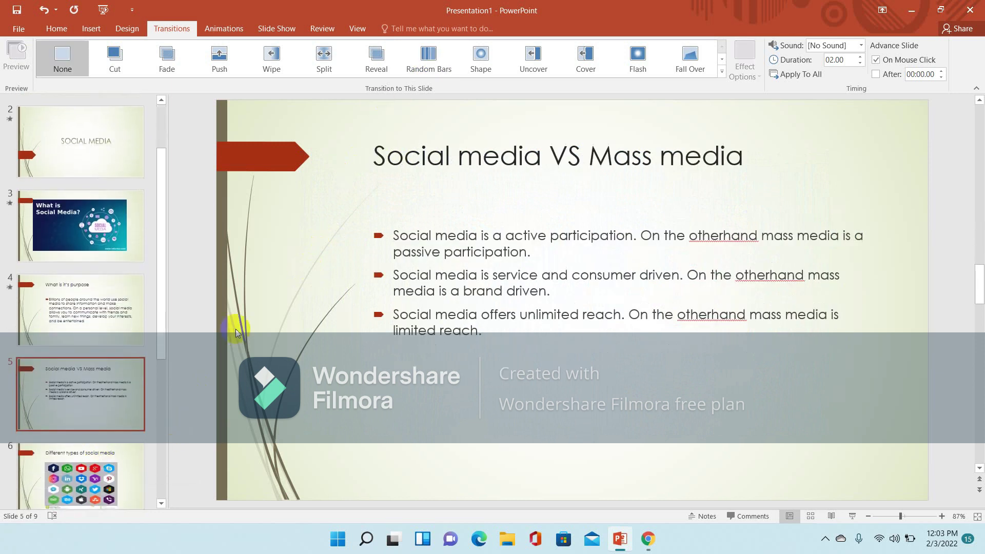
Step: Set Shape transitions on slides 5 and 6, Cover on slide 7, and Flash on slide 8
left_click(479, 60)
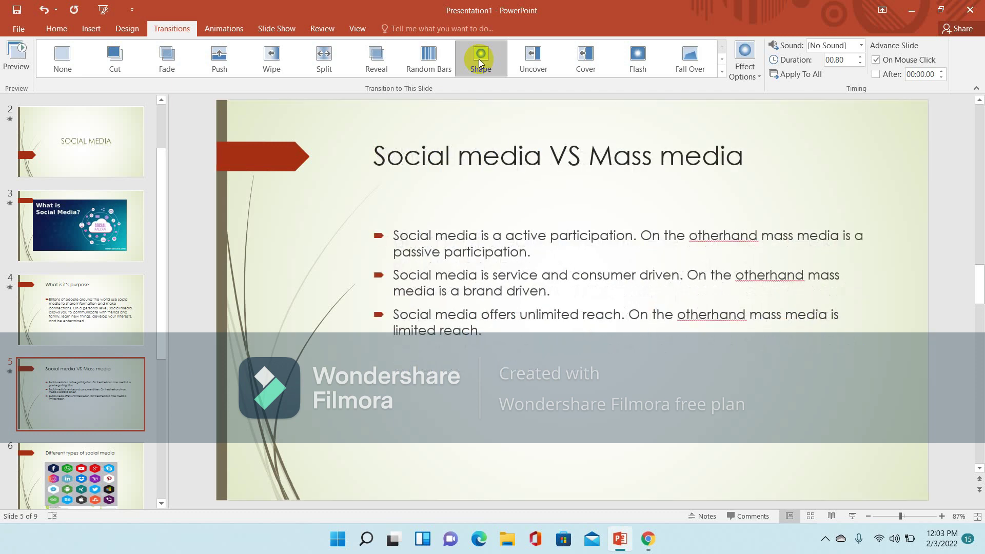
left_click(90, 471)
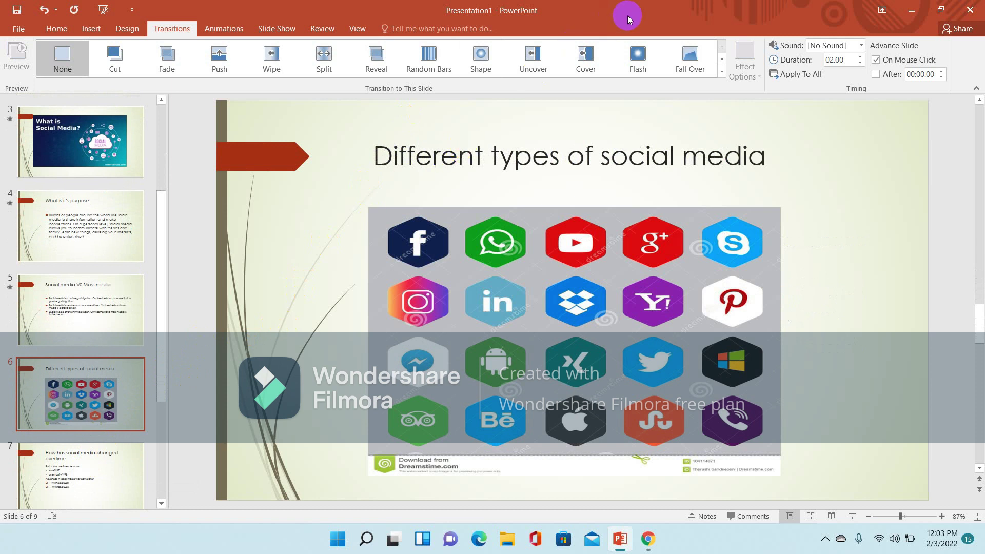
left_click(585, 60)
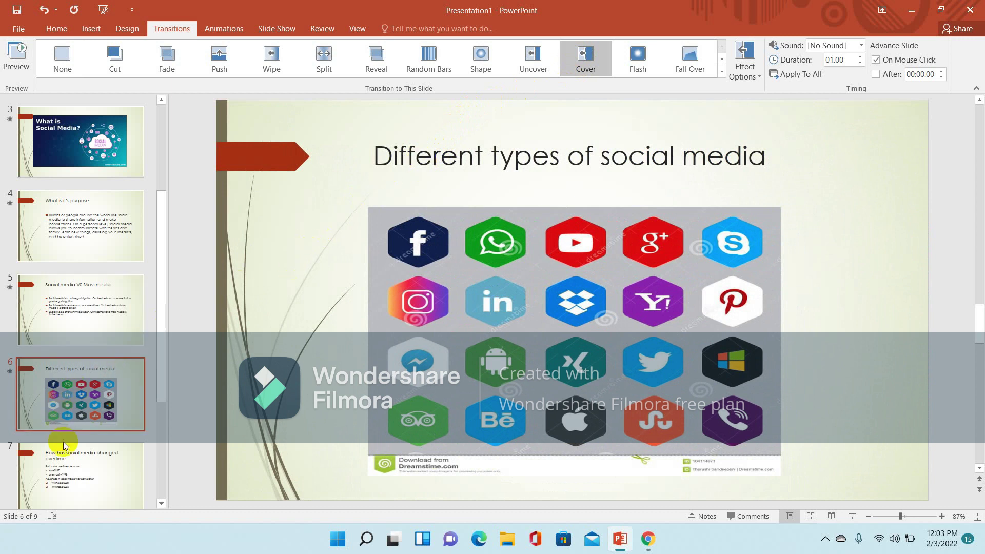
left_click(61, 459)
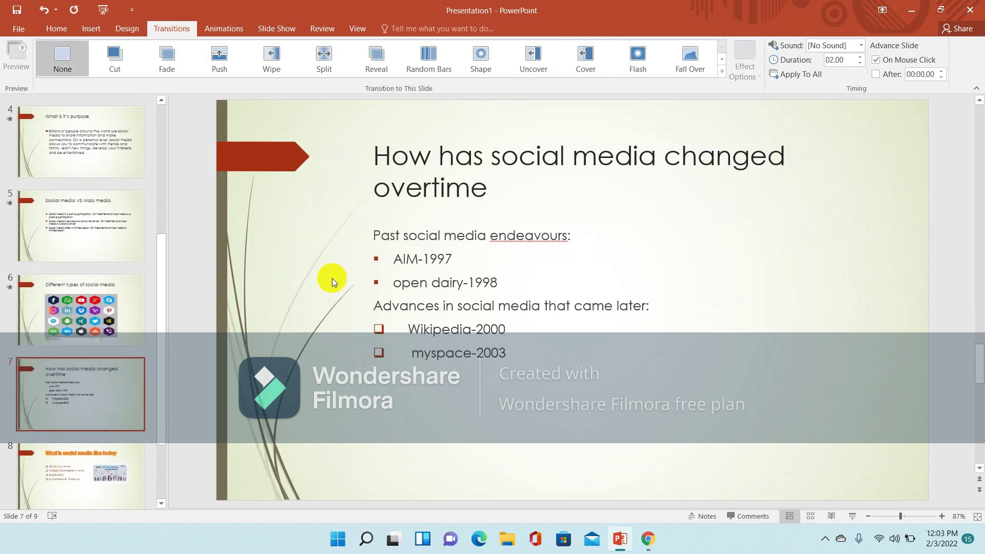
left_click(591, 67)
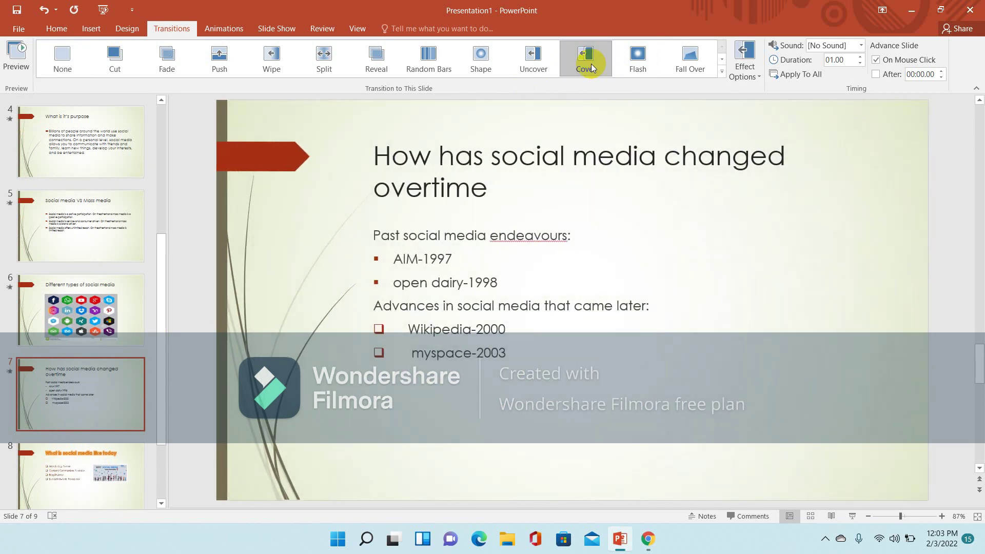
left_click(81, 296)
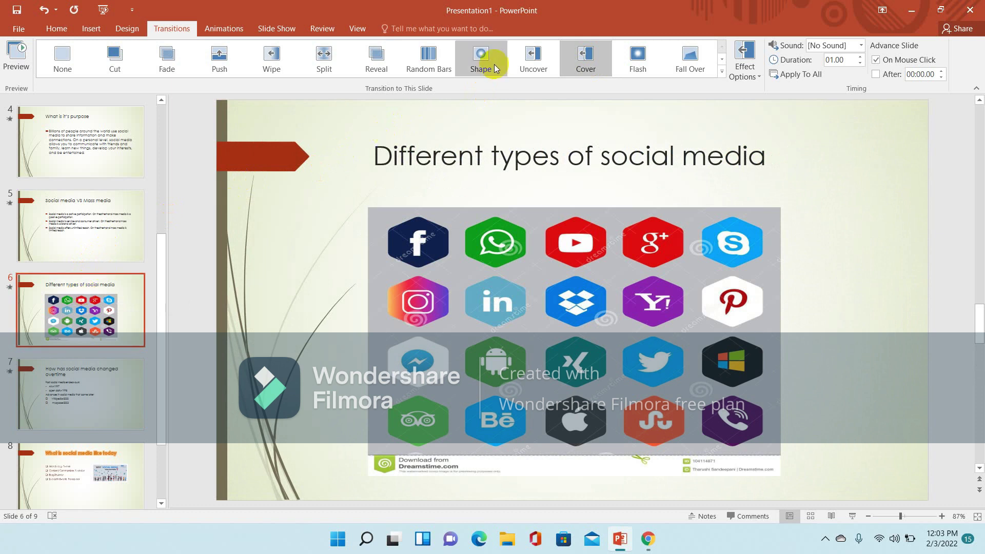
left_click(480, 62)
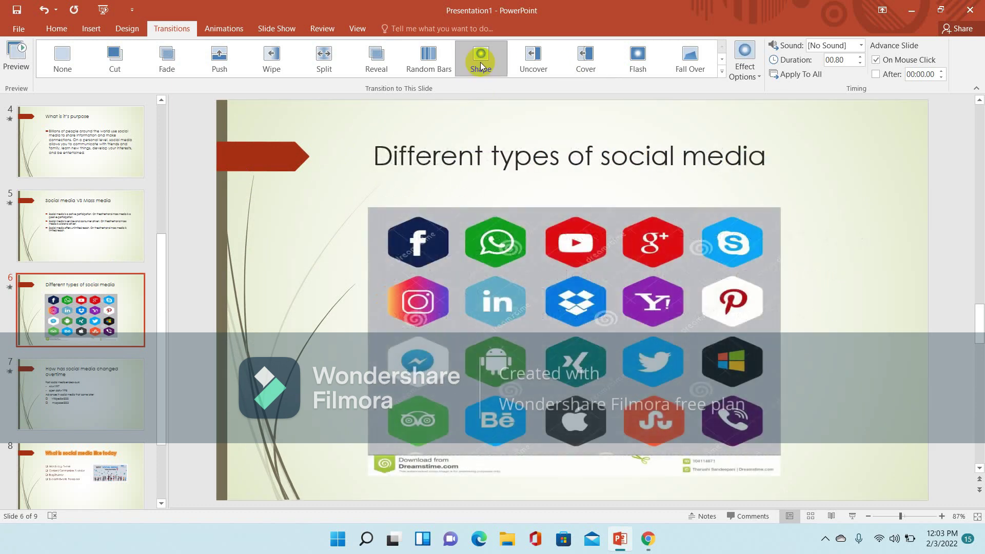
left_click(91, 373)
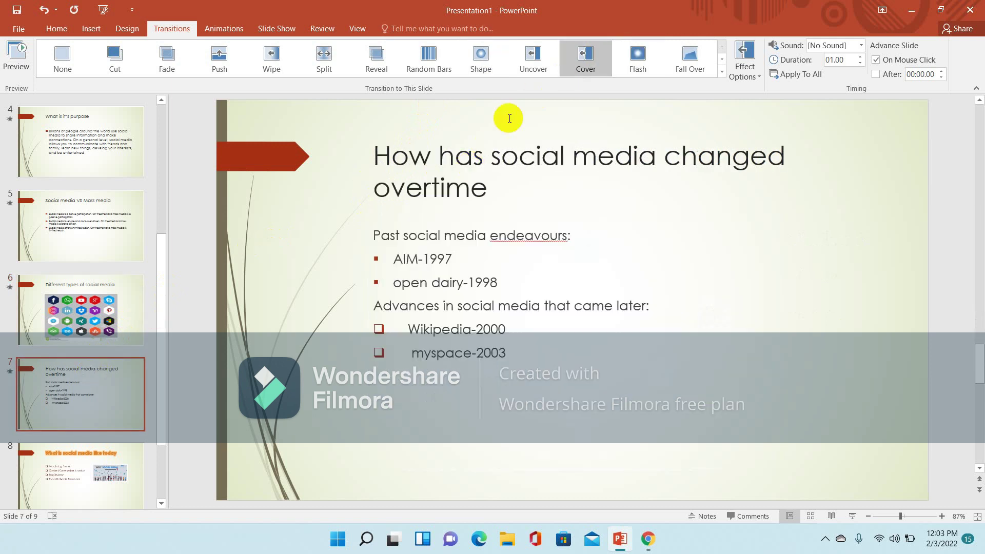
left_click(61, 453)
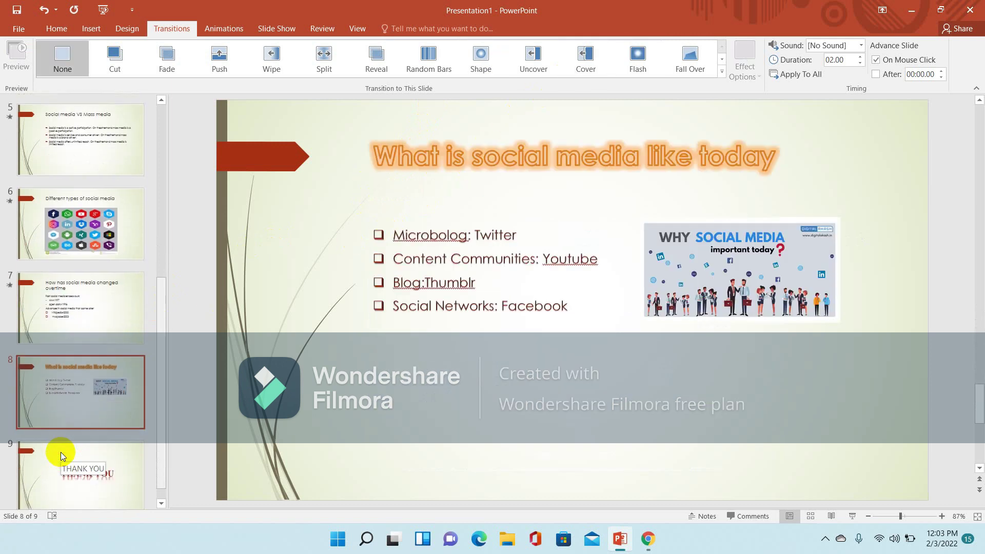
left_click(638, 54)
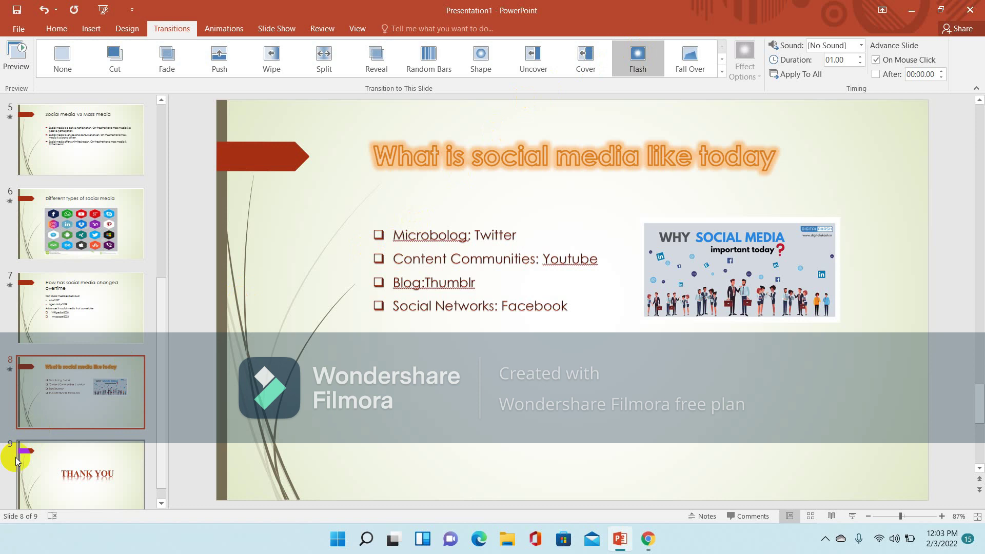
left_click(41, 490)
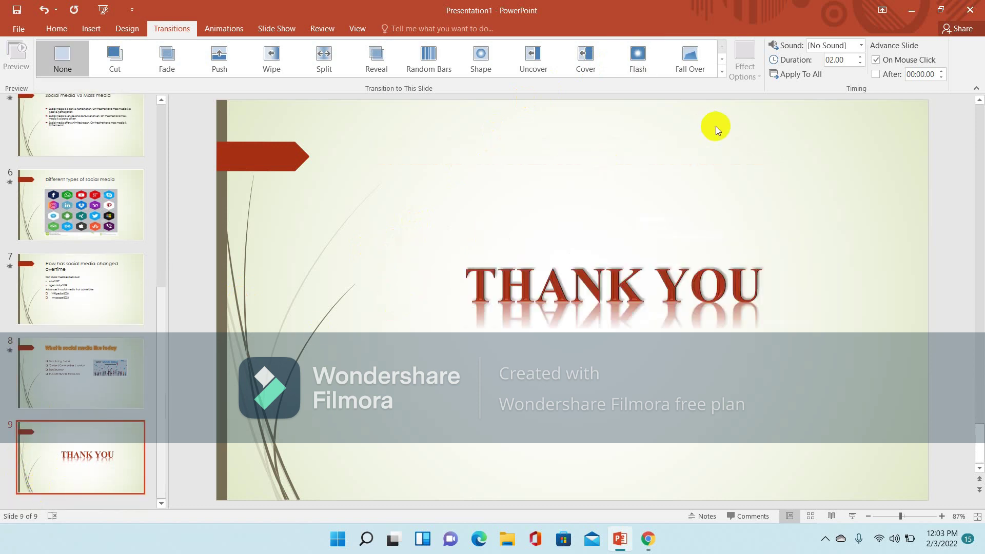
Step: Give the THANK YOU slide a Dissolve transition, replacing Fall Over
left_click(707, 61)
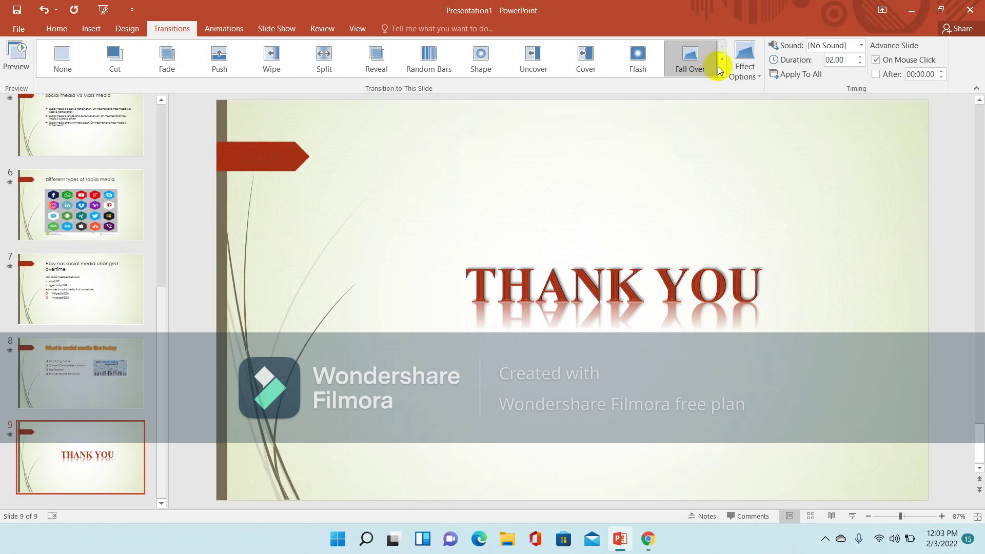
left_click(722, 72)
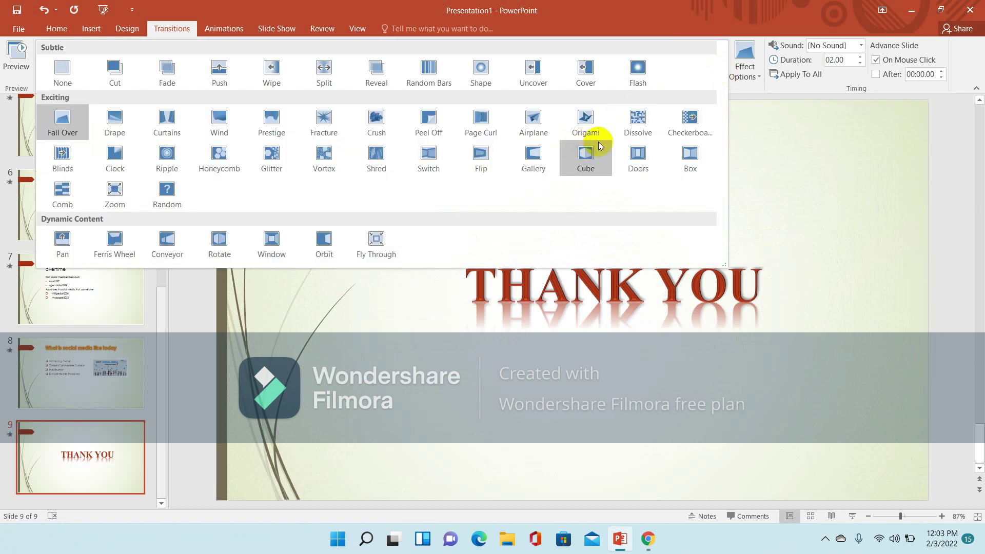
left_click(622, 126)
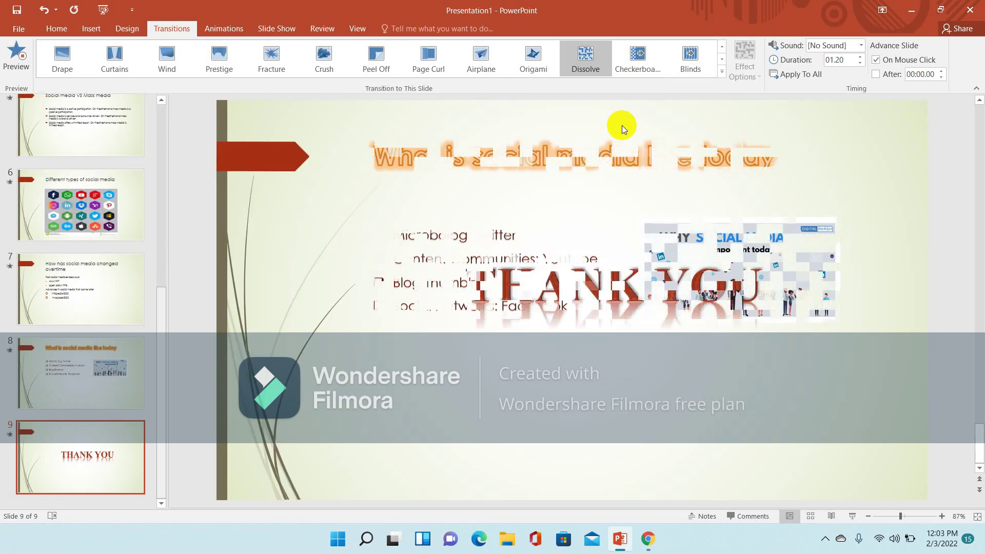
Step: Change slide 8's transition from Flash to Glitter
left_click(68, 356)
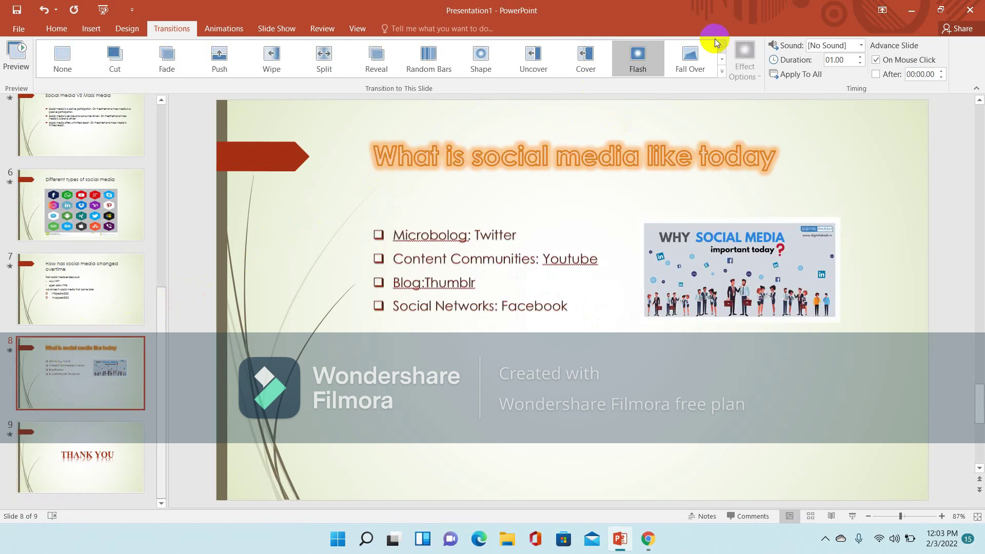
left_click(720, 70)
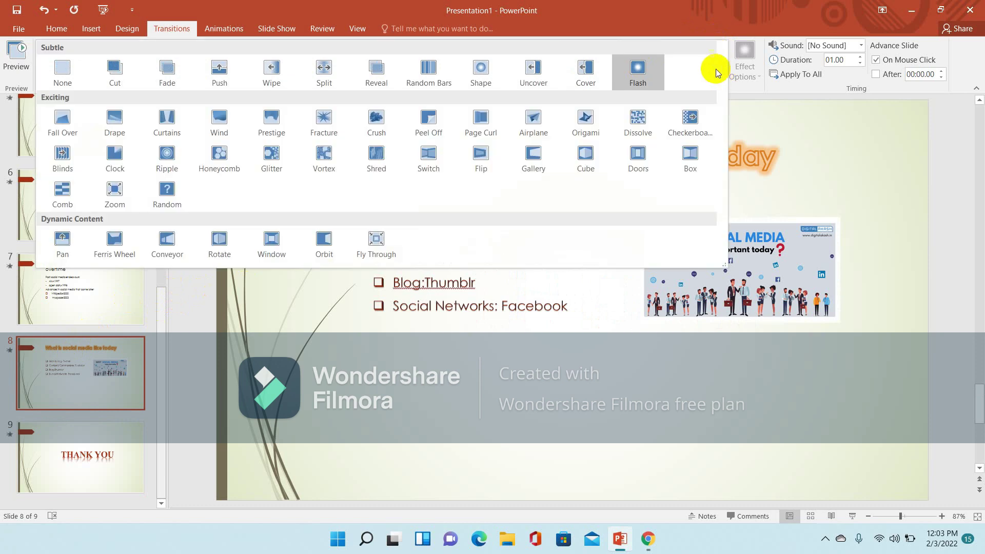
left_click(265, 153)
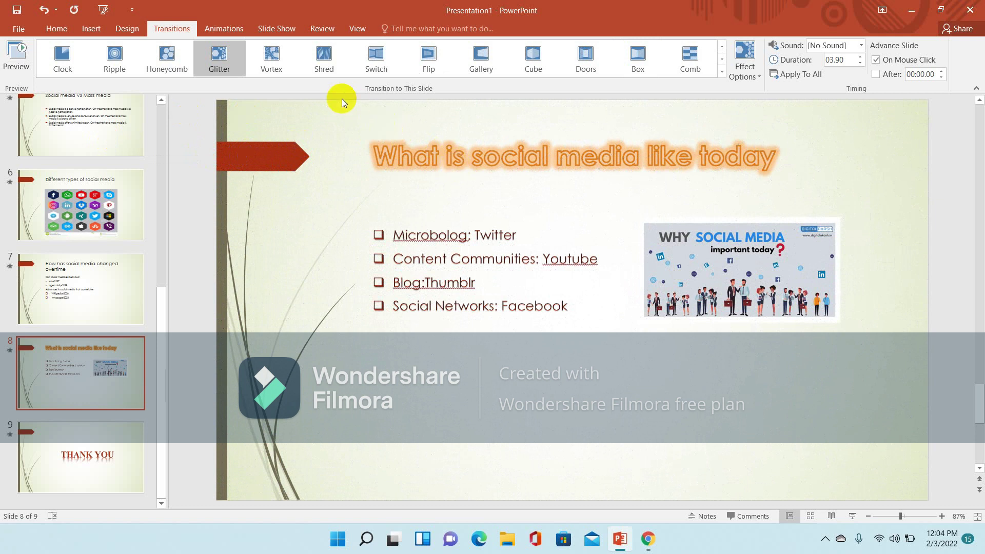
left_click(227, 29)
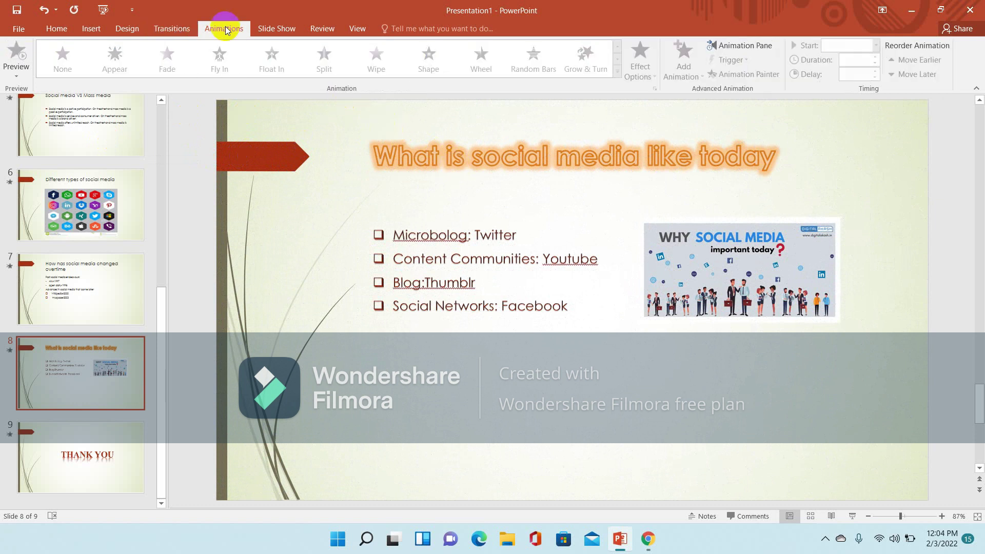
Step: Go back to slide 1, WELCOME, and show the Slide Show tab's setup commands
left_click(162, 100)
left_click_drag(162, 100, 162, 101)
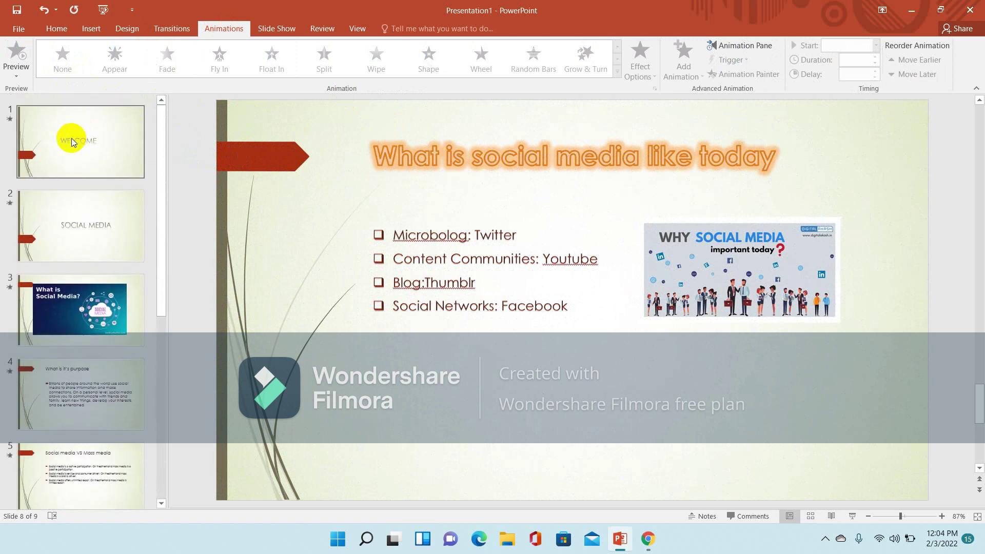
left_click(73, 141)
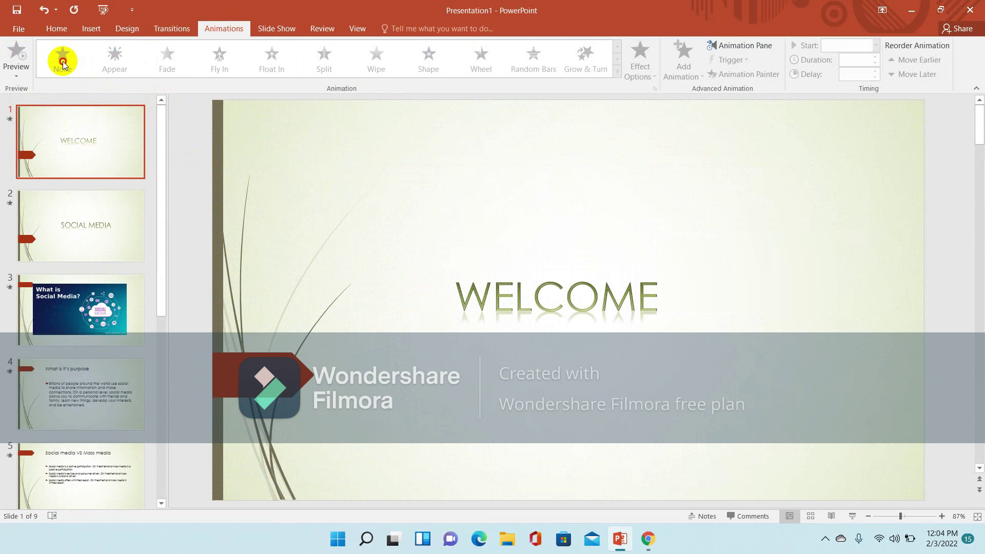
left_click(113, 64)
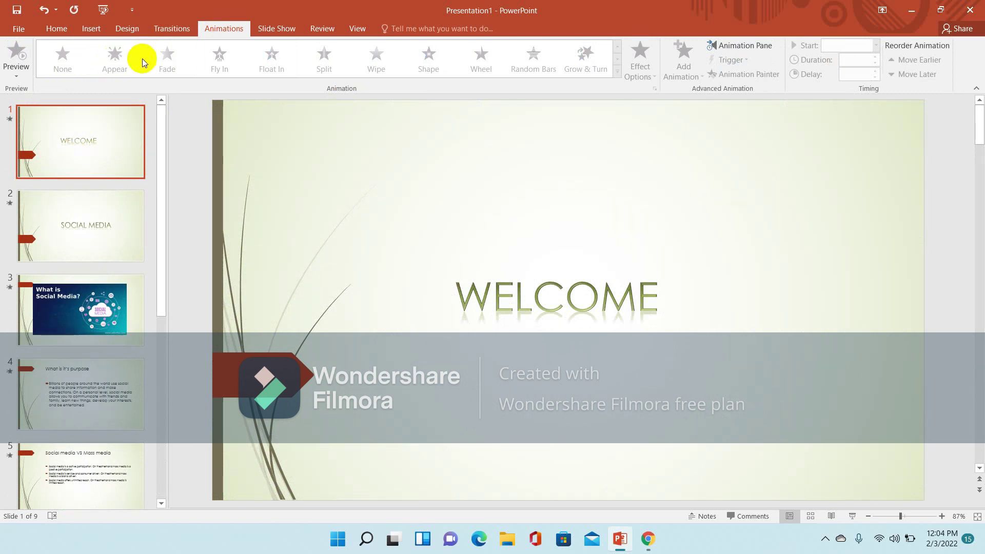
left_click(217, 60)
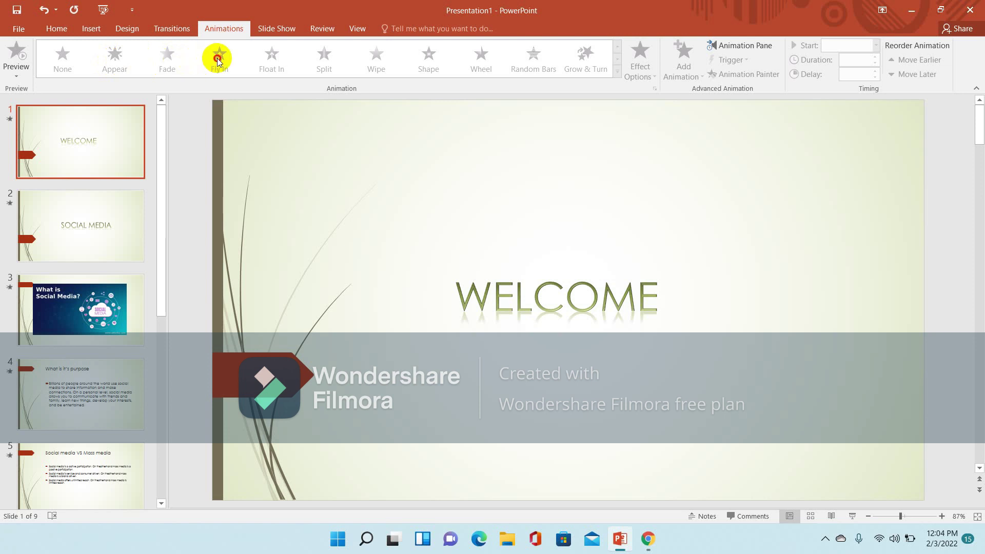
left_click(276, 30)
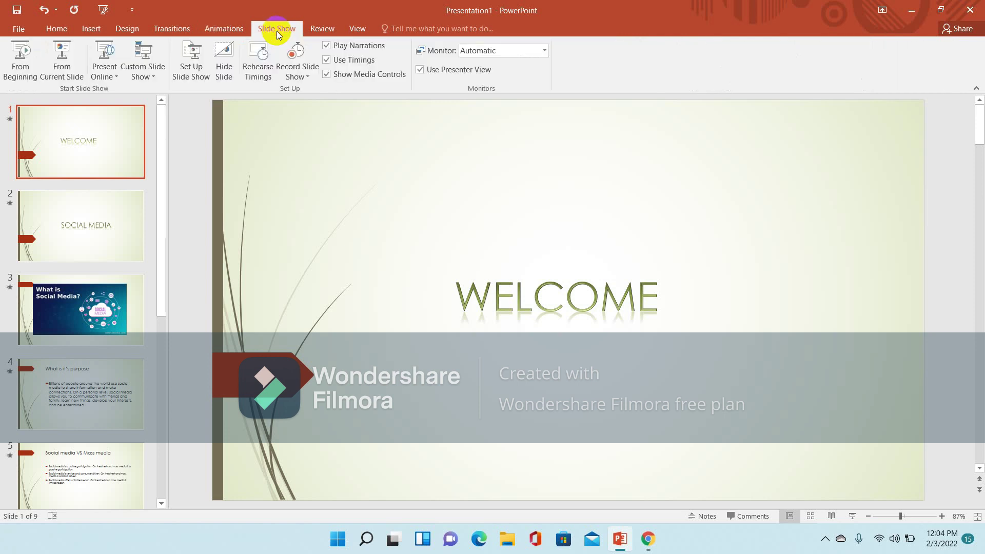
left_click(191, 66)
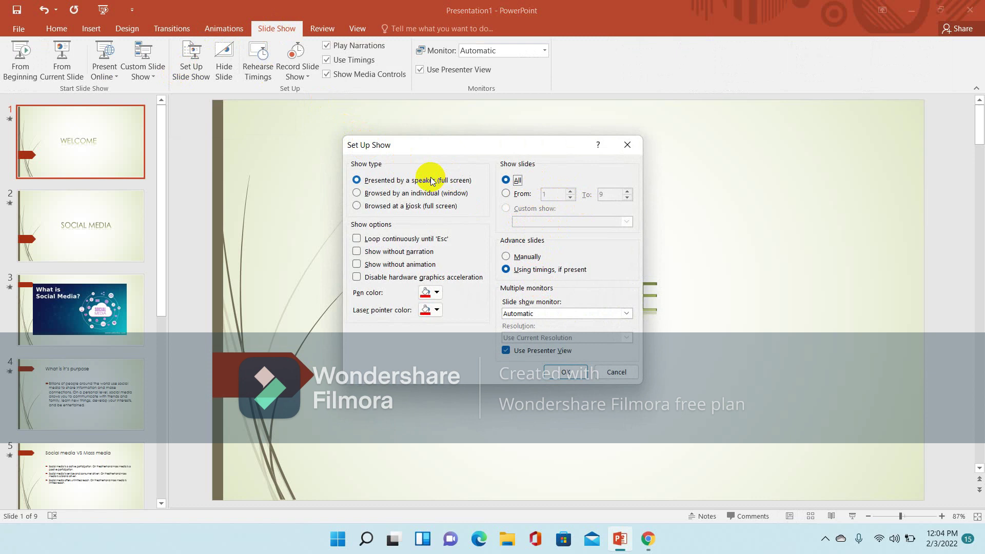
left_click(631, 148)
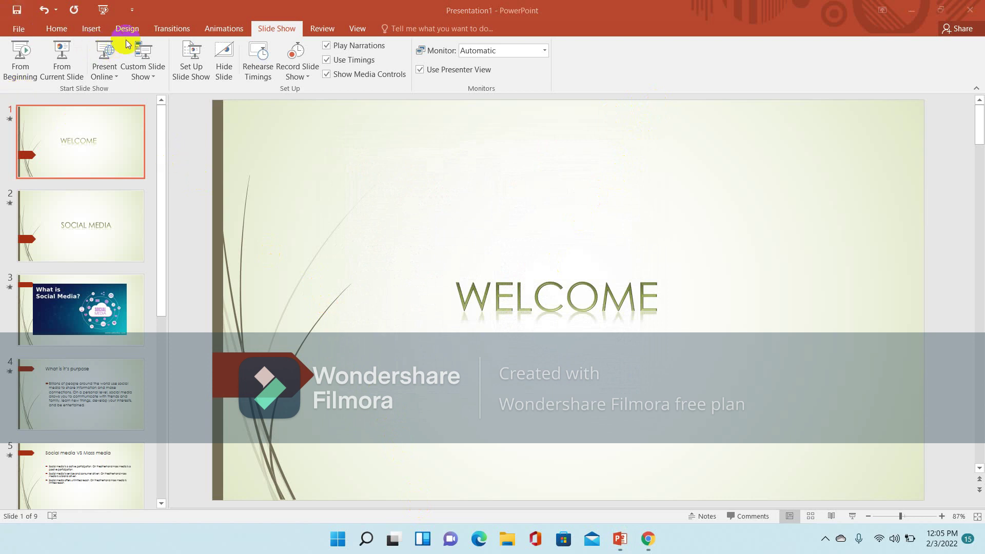
left_click(262, 29)
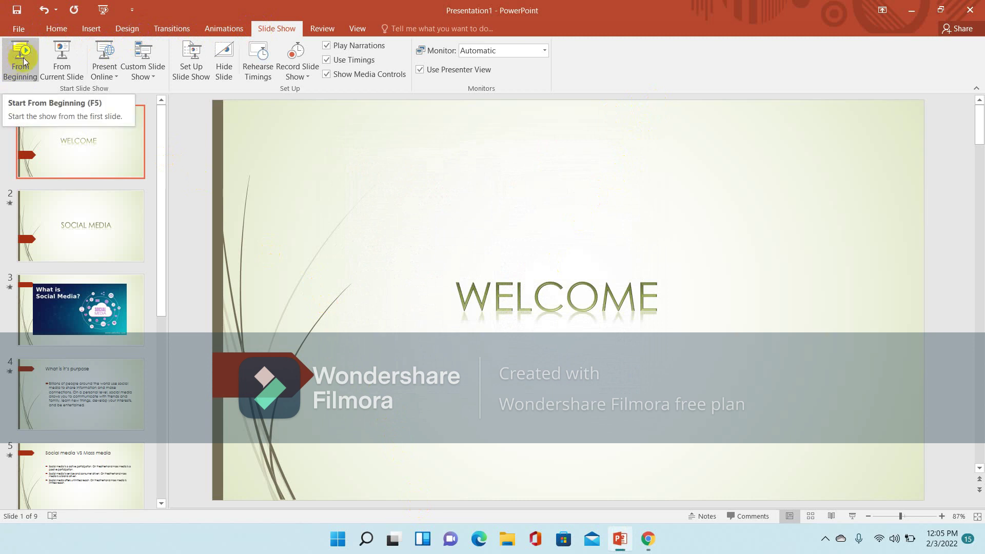
Step: Run the slide show from the beginning to the THANK YOU slide, then end it with Esc
left_click(22, 59)
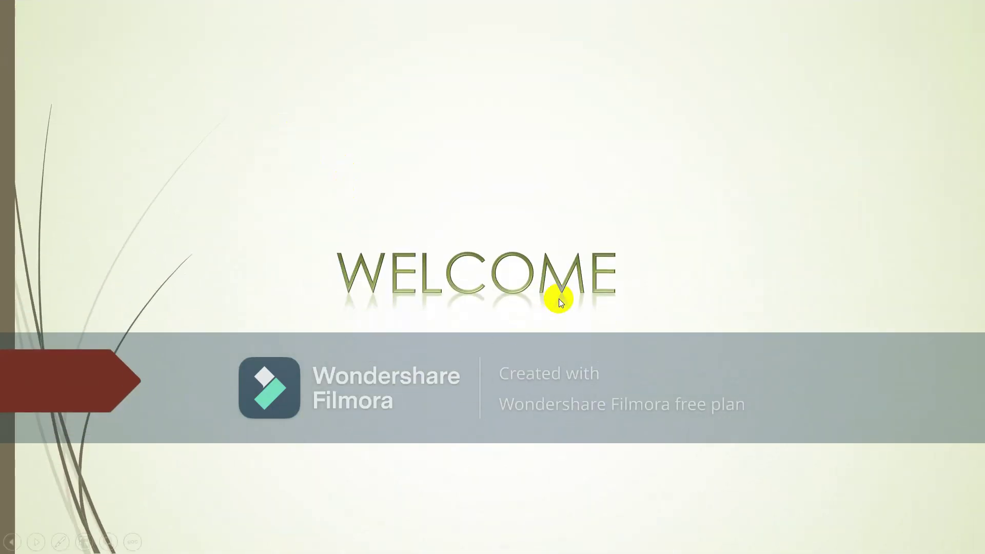
left_click(560, 300)
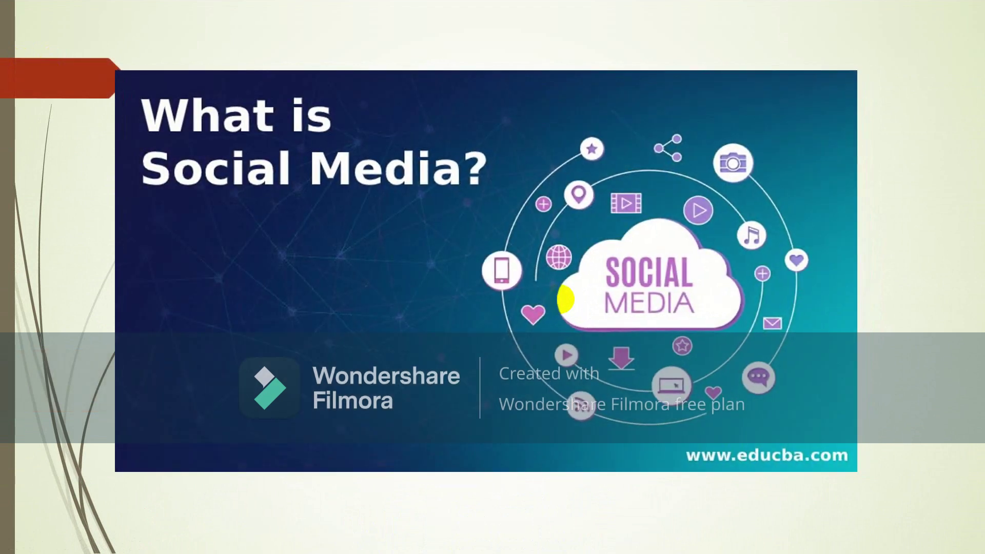
left_click(564, 299)
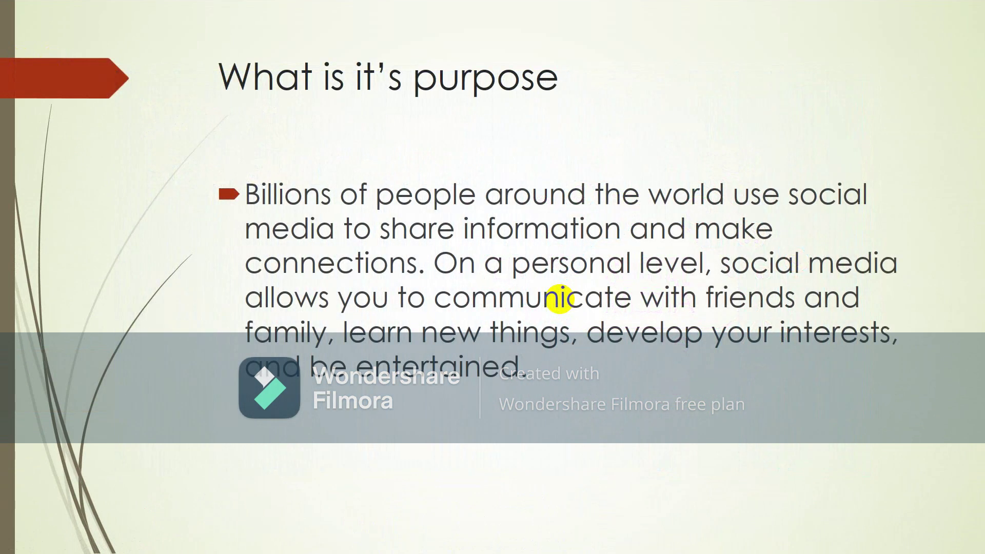
left_click(559, 299)
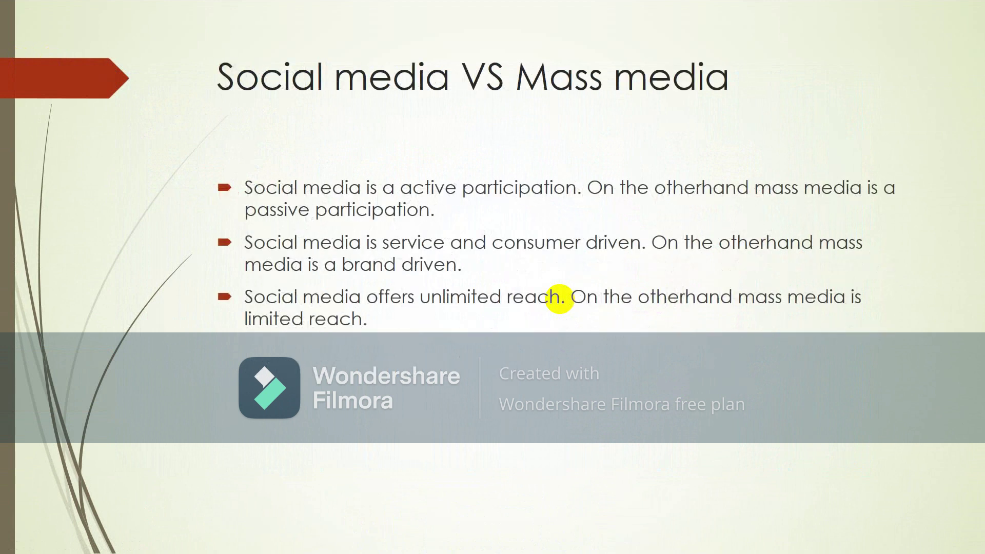
left_click(559, 299)
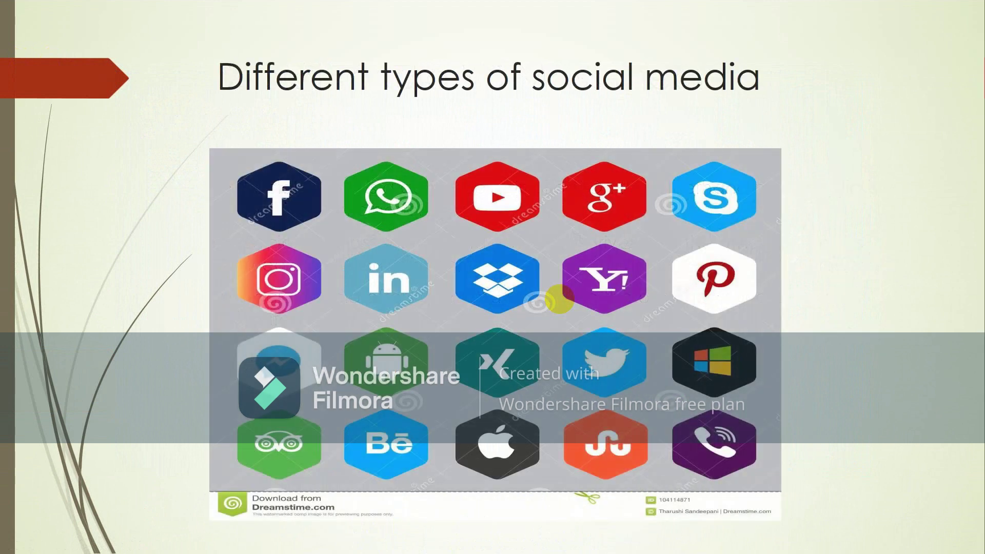
left_click(559, 299)
left_click(559, 299)
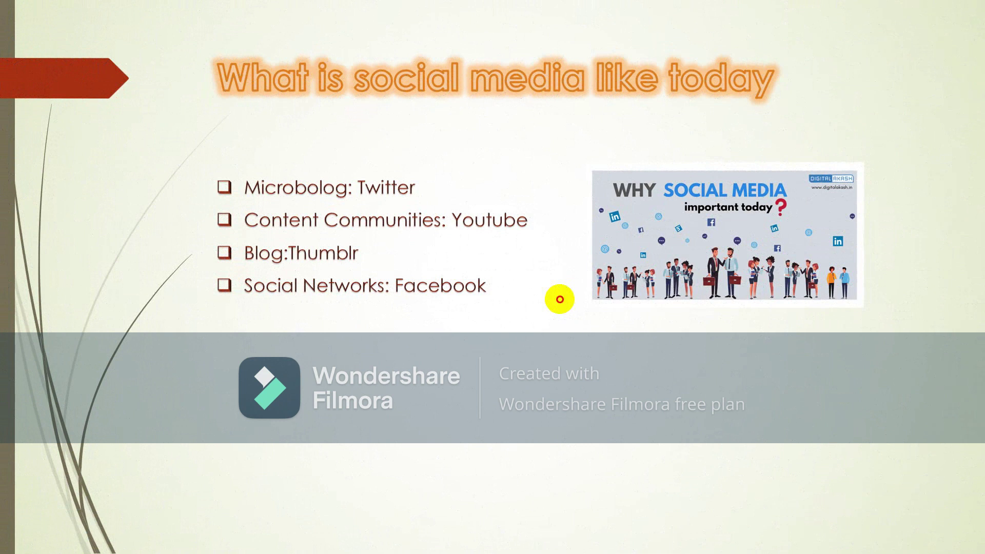
left_click(559, 299)
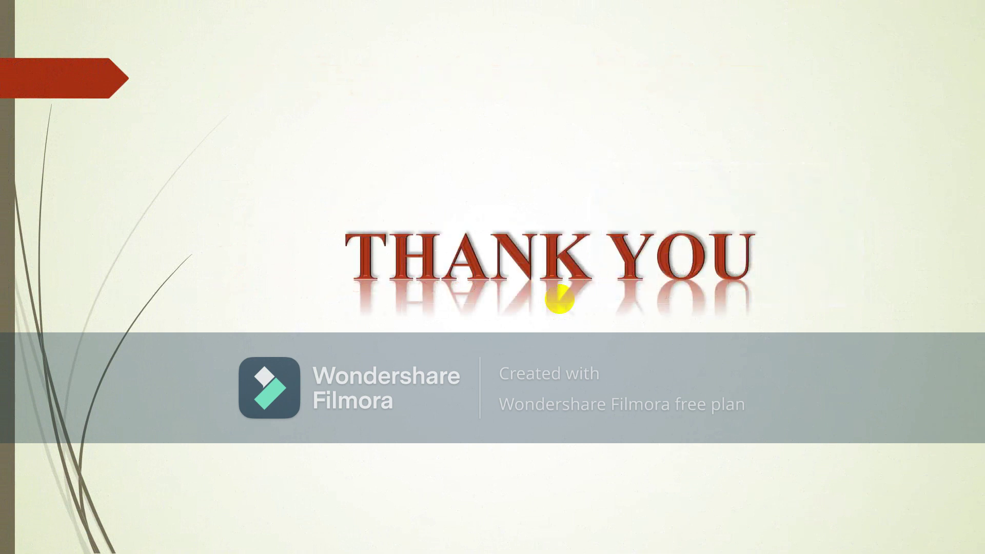
key("Escape")
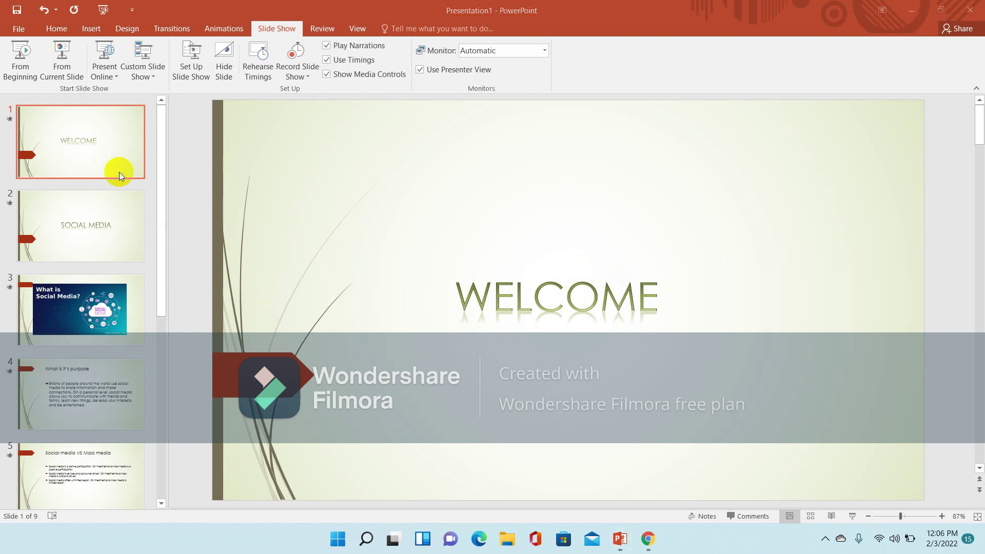
Step: Insert a Title and Content slide after slide 8, 'What is social media like today'
left_click(88, 27)
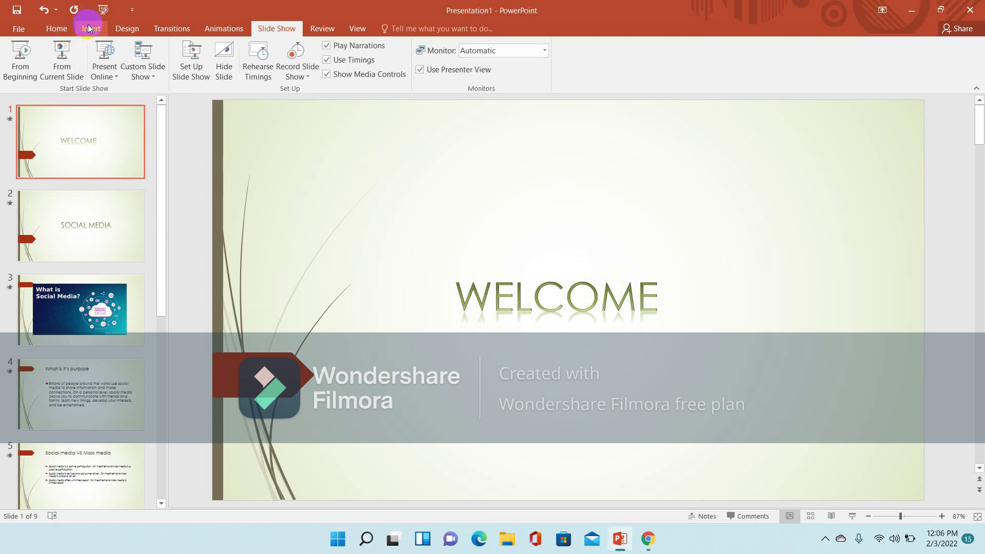
left_click(58, 28)
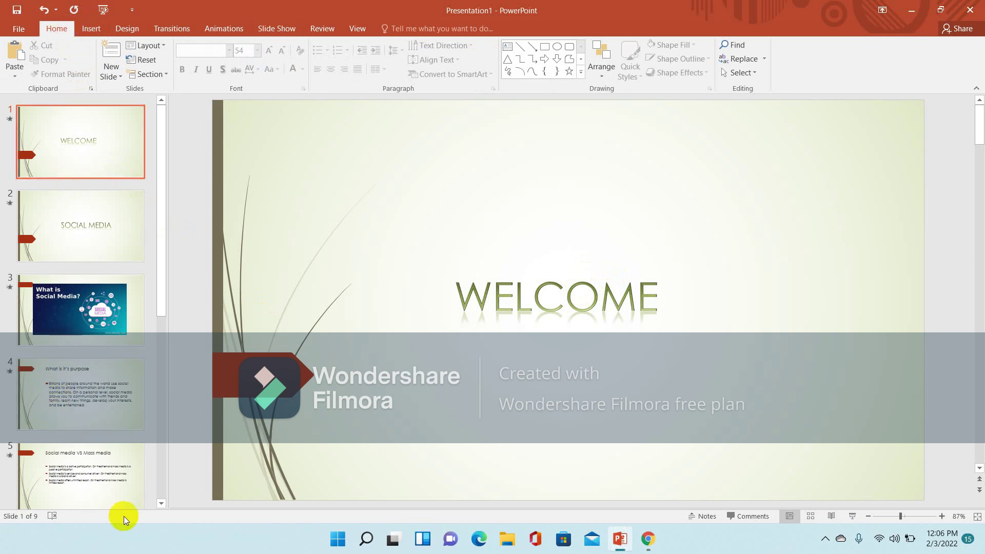
left_click(159, 503)
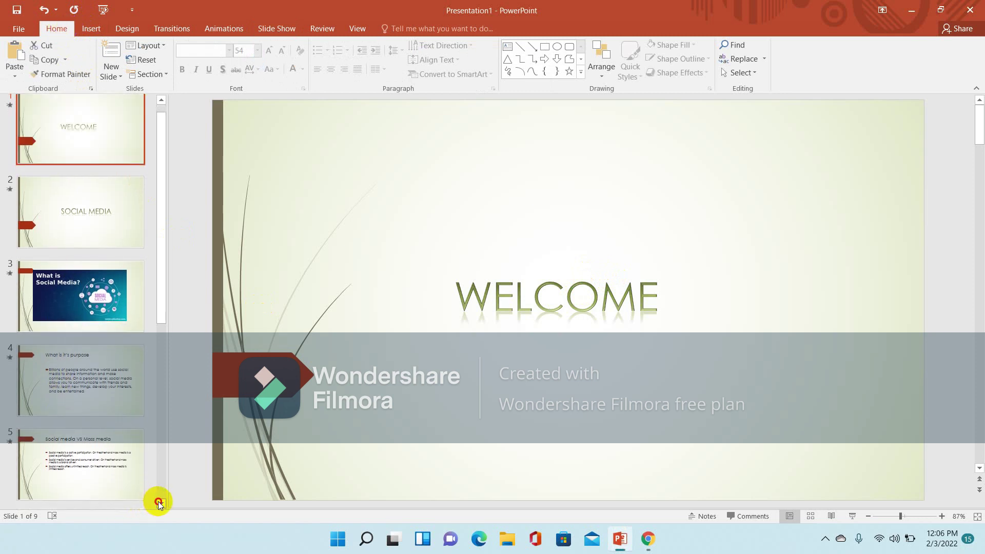
scroll(158, 501, "down", 3)
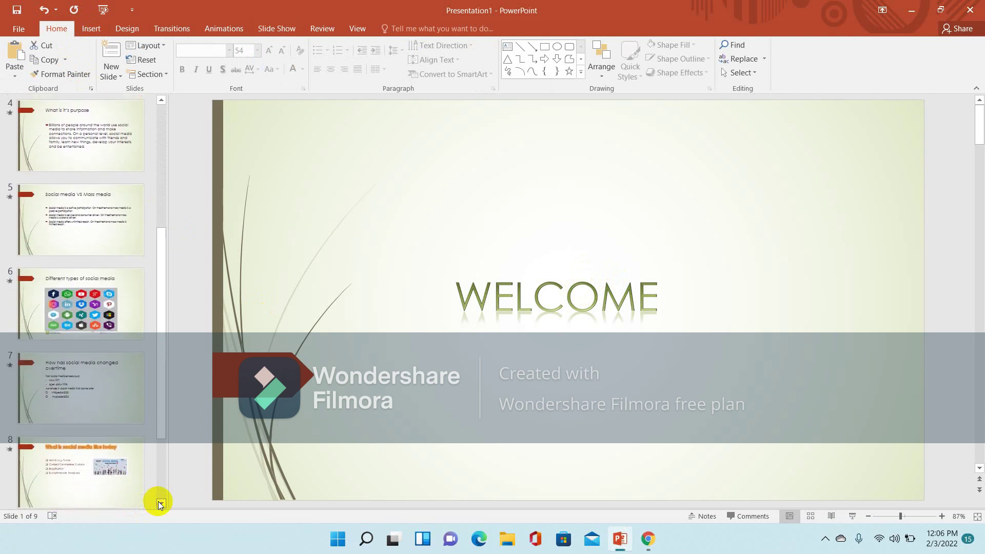
left_click(123, 478)
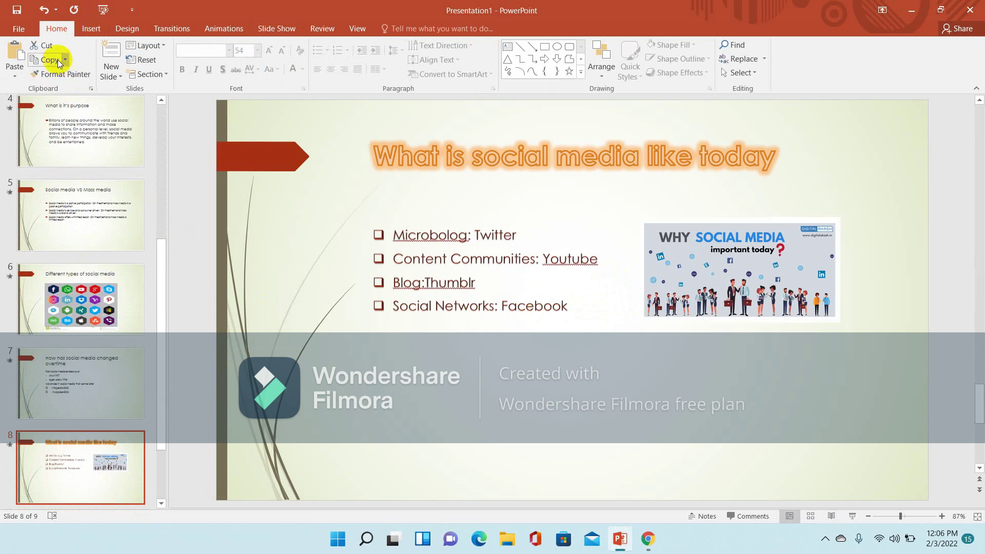
left_click(121, 78)
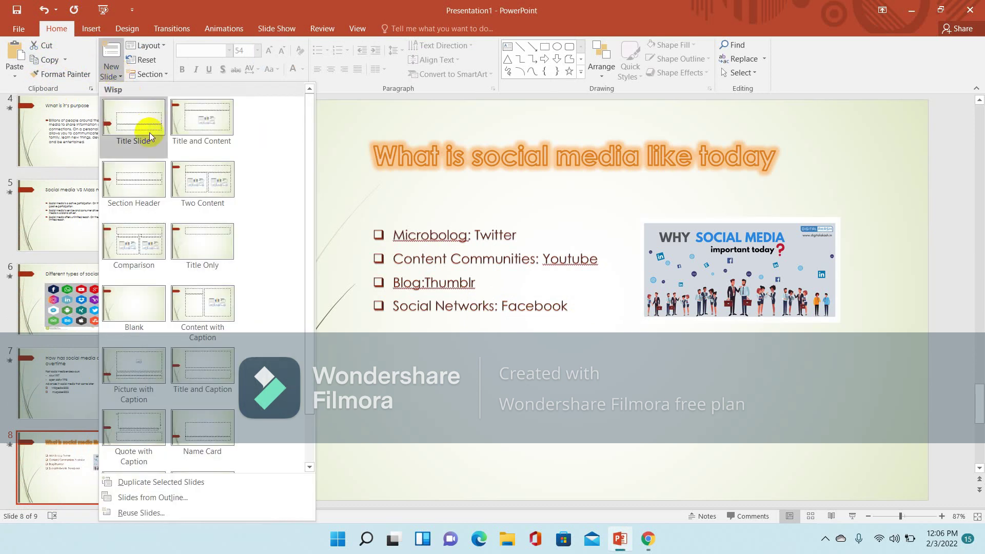
left_click(199, 119)
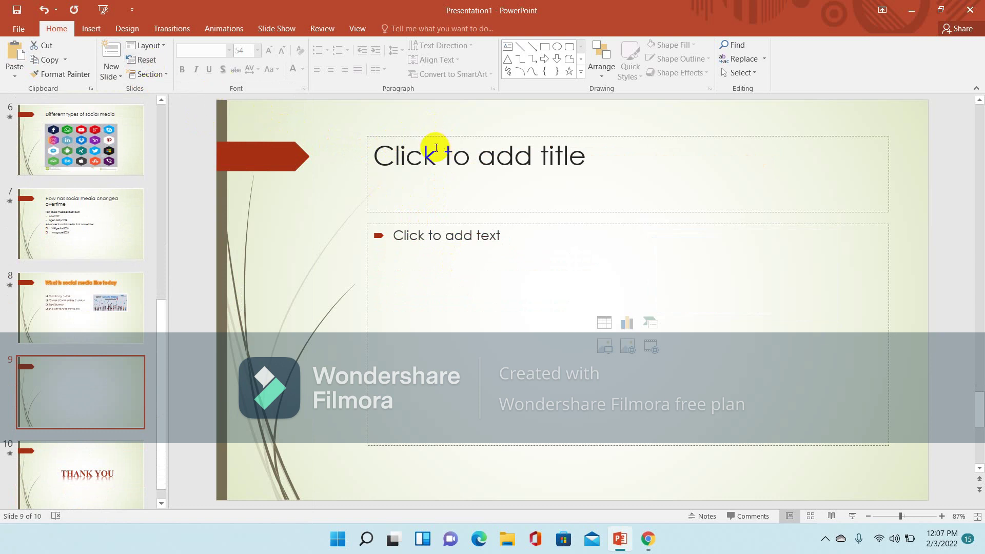
left_click(88, 27)
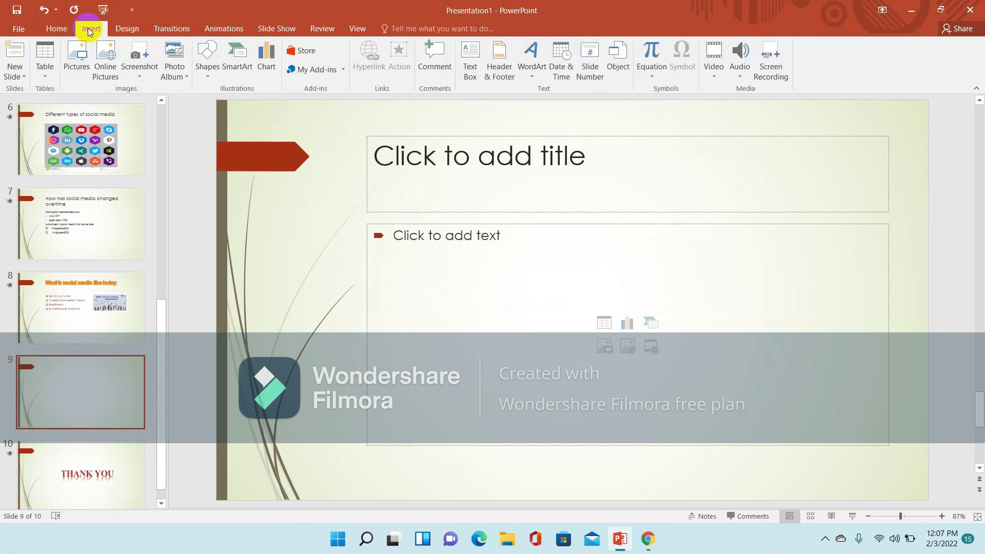
Step: Browse the Insert Chart gallery through every category from Column to Combo
left_click(268, 68)
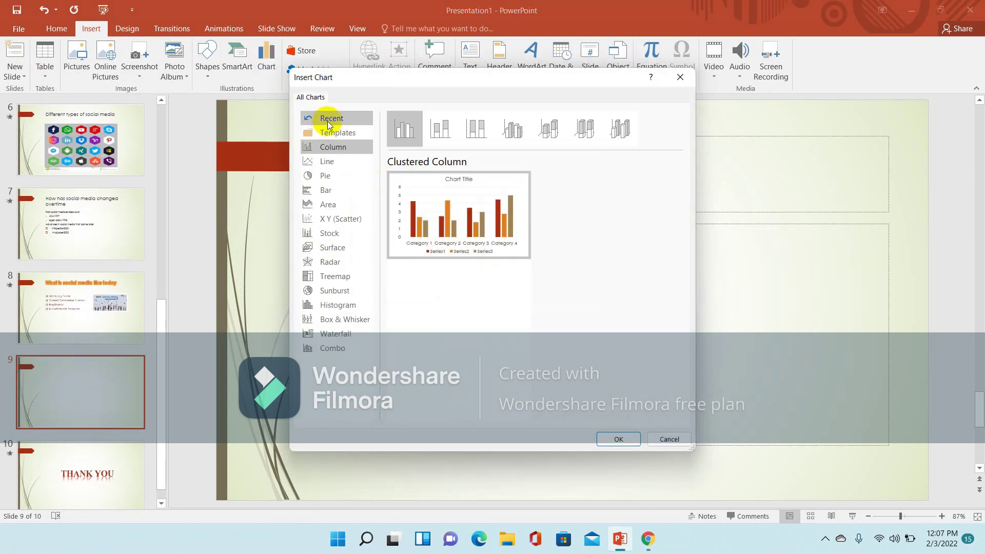
left_click(329, 149)
left_click(328, 161)
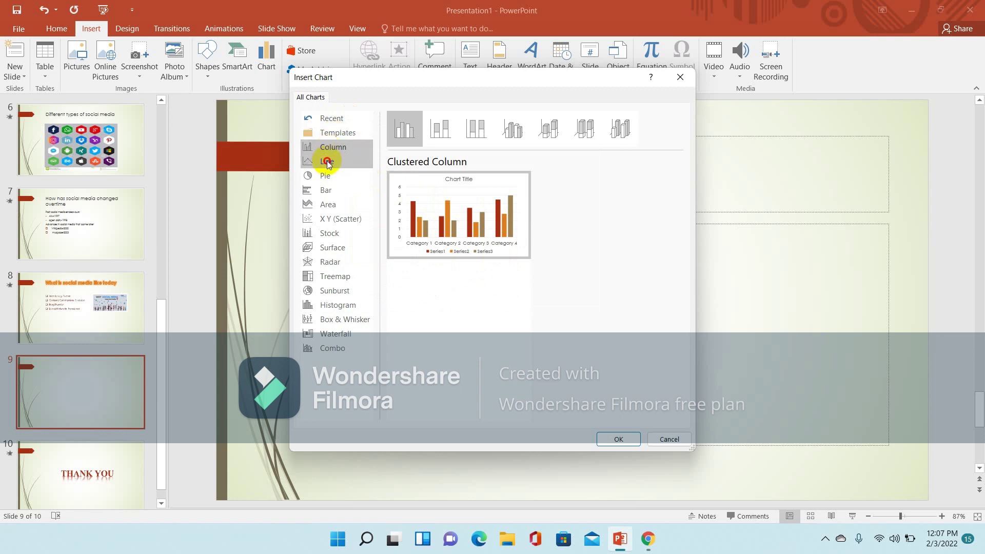
left_click(323, 176)
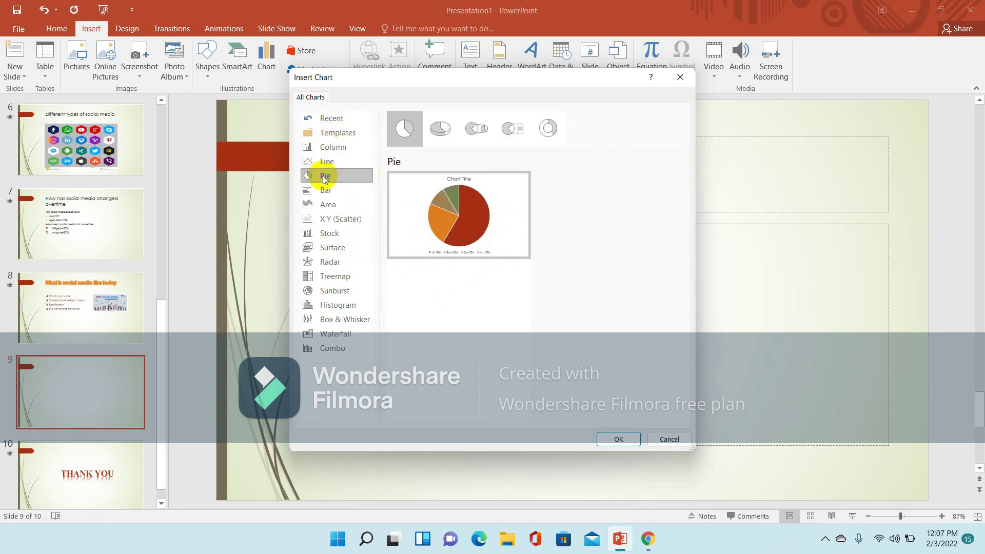
left_click(324, 192)
left_click(324, 204)
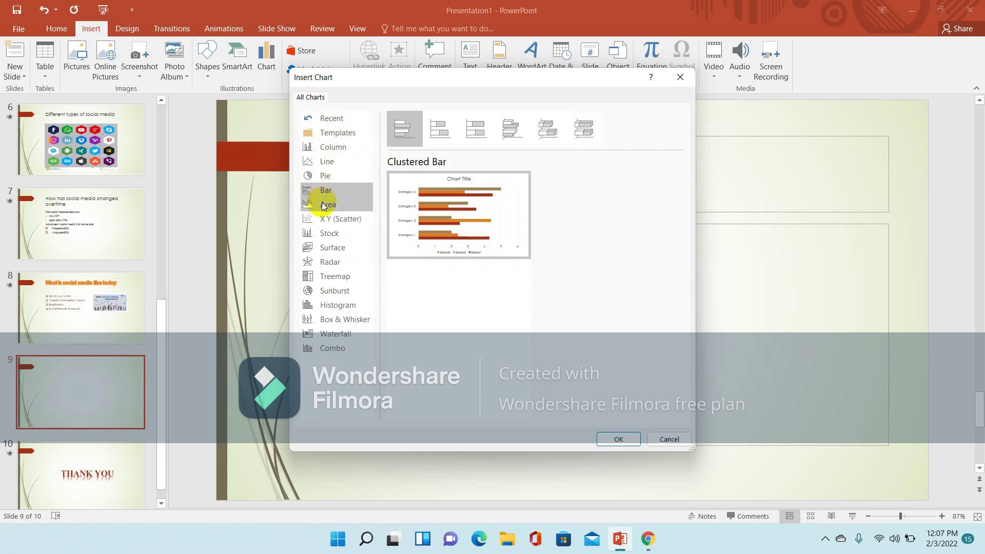
left_click(324, 219)
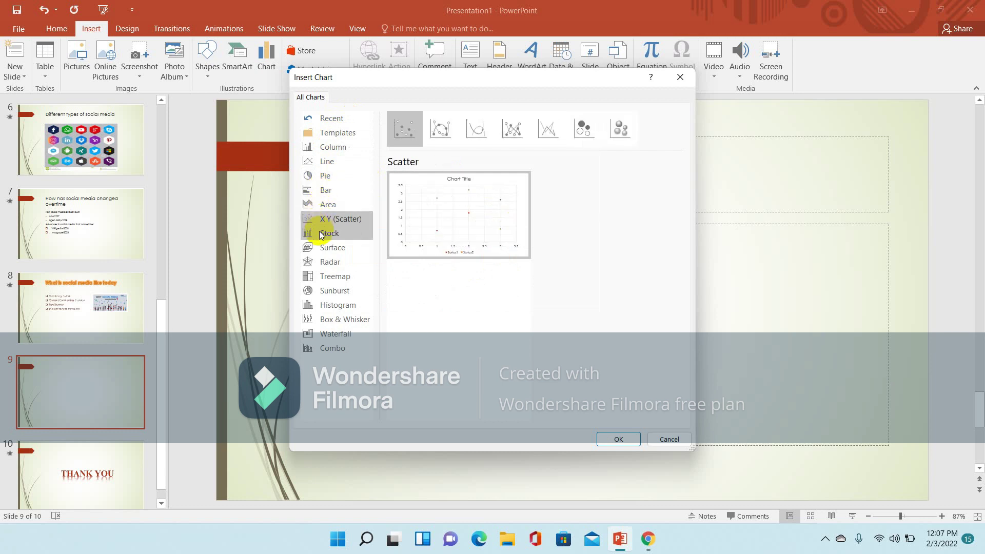
left_click(324, 233)
left_click(319, 248)
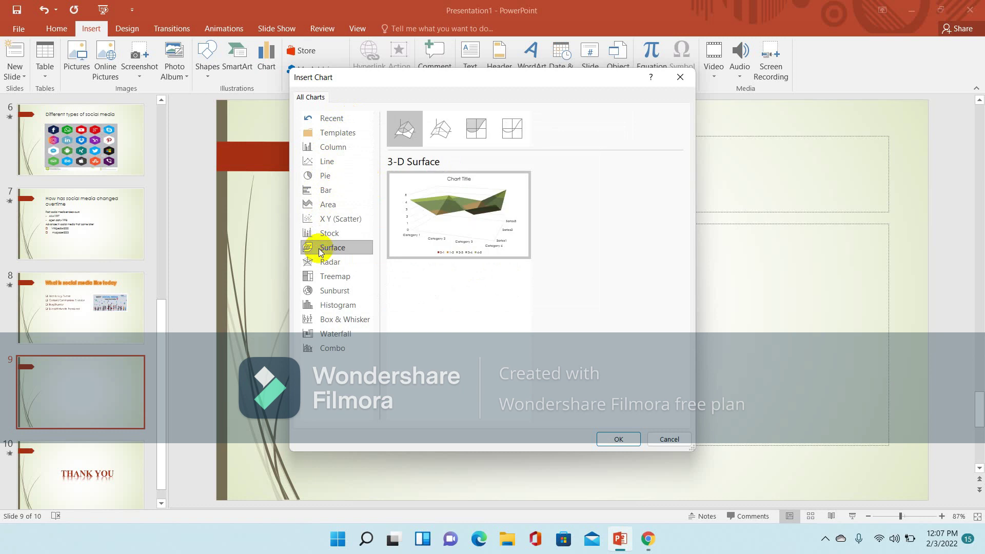
left_click(319, 262)
left_click(318, 276)
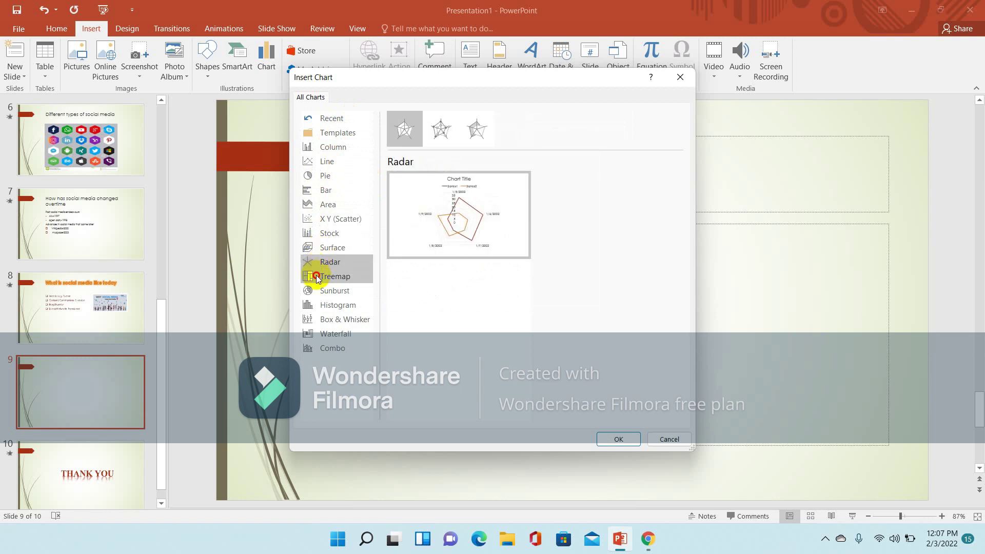
left_click(318, 293)
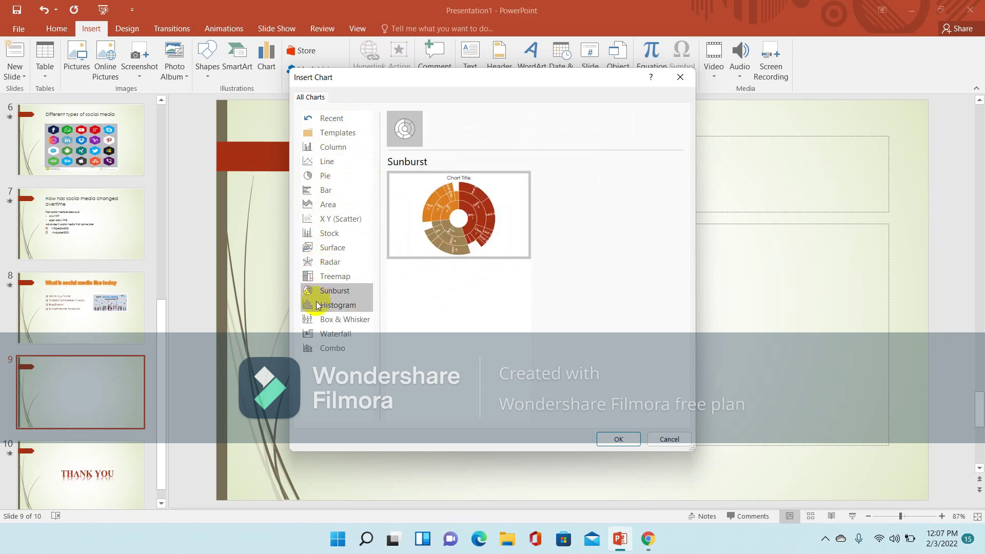
left_click(318, 306)
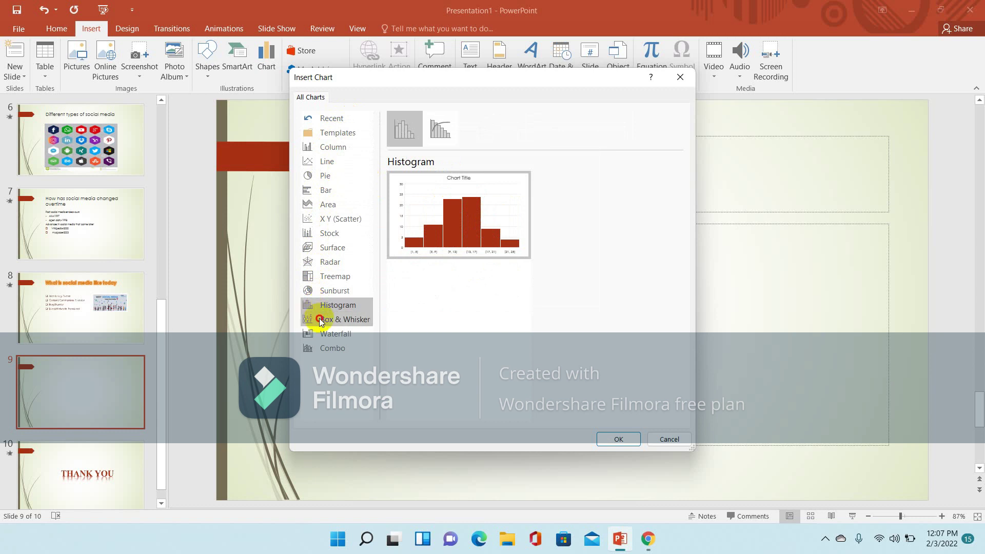
left_click(319, 319)
left_click(319, 337)
left_click(318, 350)
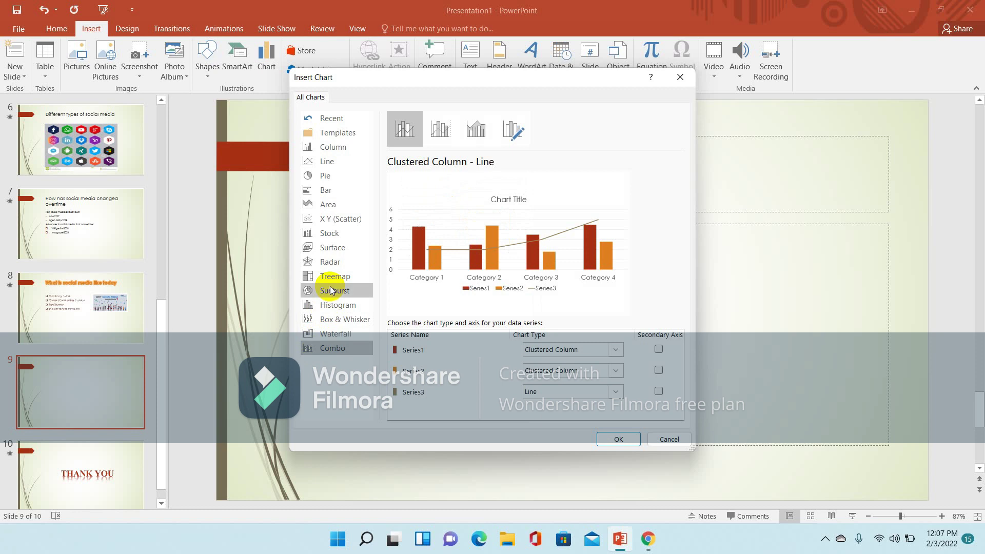
Step: Insert a basic Pie chart on slide 9
left_click(346, 122)
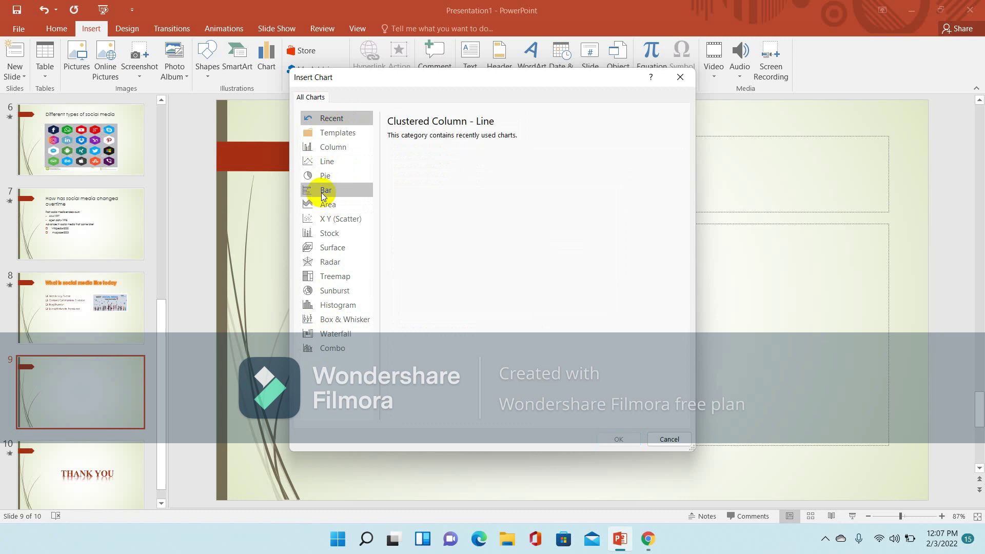
left_click(329, 178)
mouse_move(460, 218)
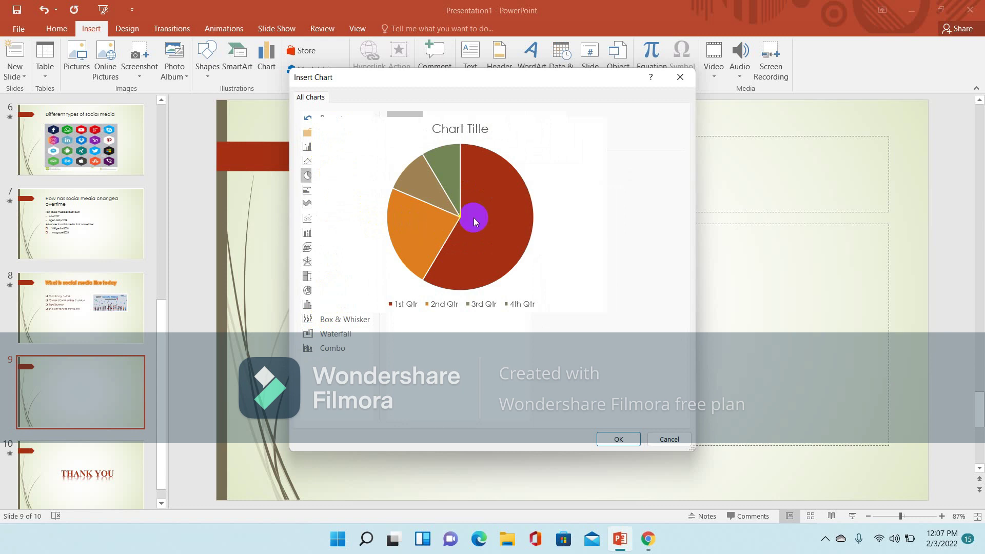
left_click(597, 439)
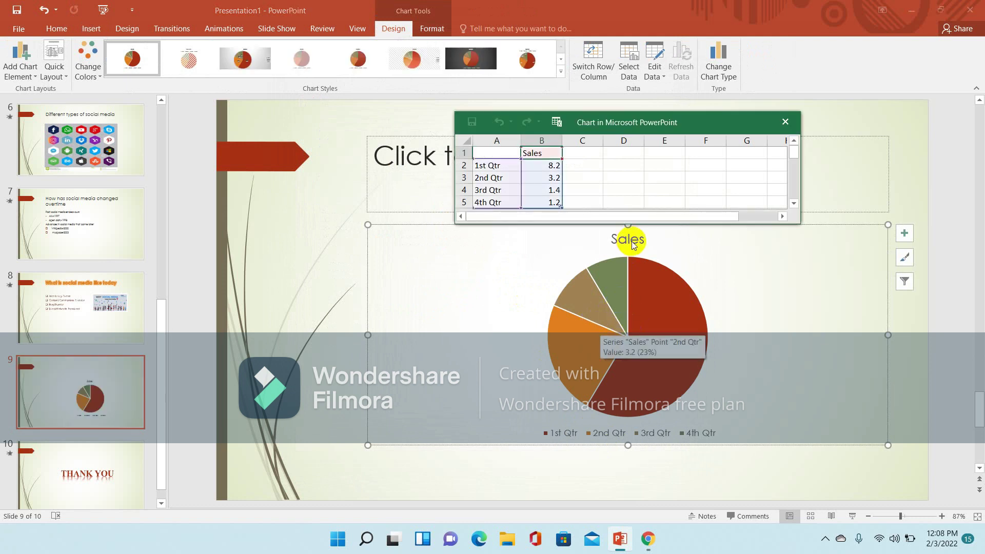
Step: Shrink the chart data window to reveal the Sales pie with values 8.2, 3.2, 1.4, 1.2
left_click(687, 129)
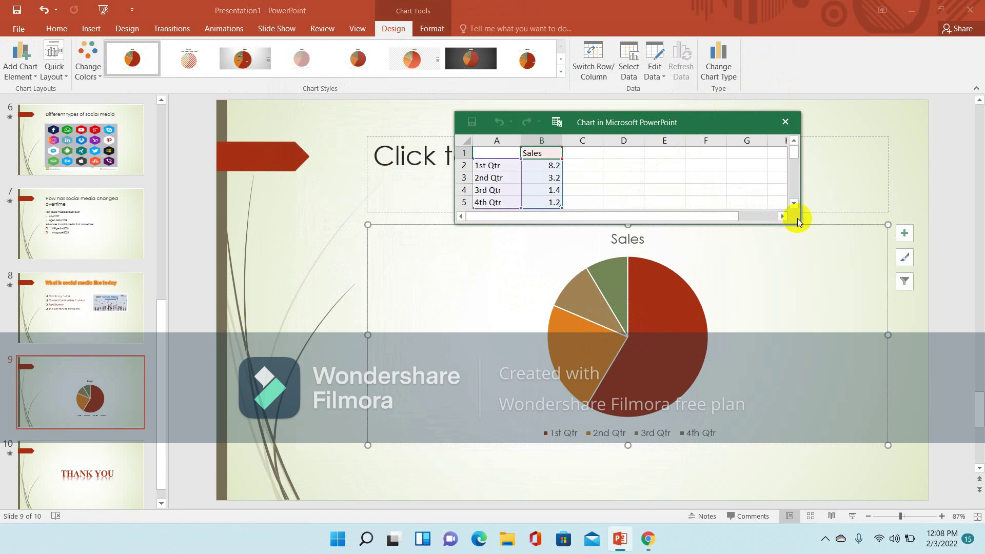
mouse_move(800, 224)
left_mouse_down()
mouse_move(751, 202)
mouse_move(756, 209)
left_mouse_up()
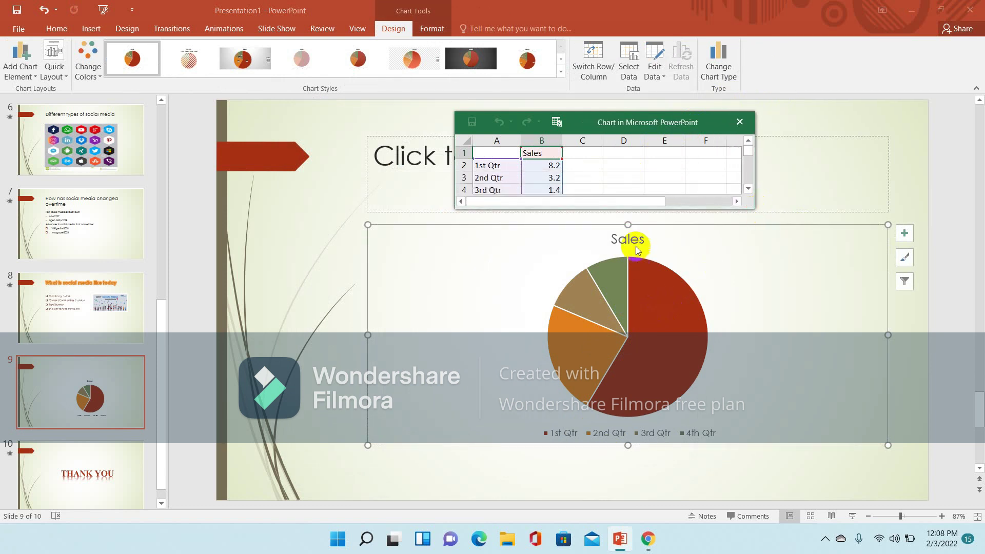
left_click(621, 172)
left_click_drag(621, 172, 576, 213)
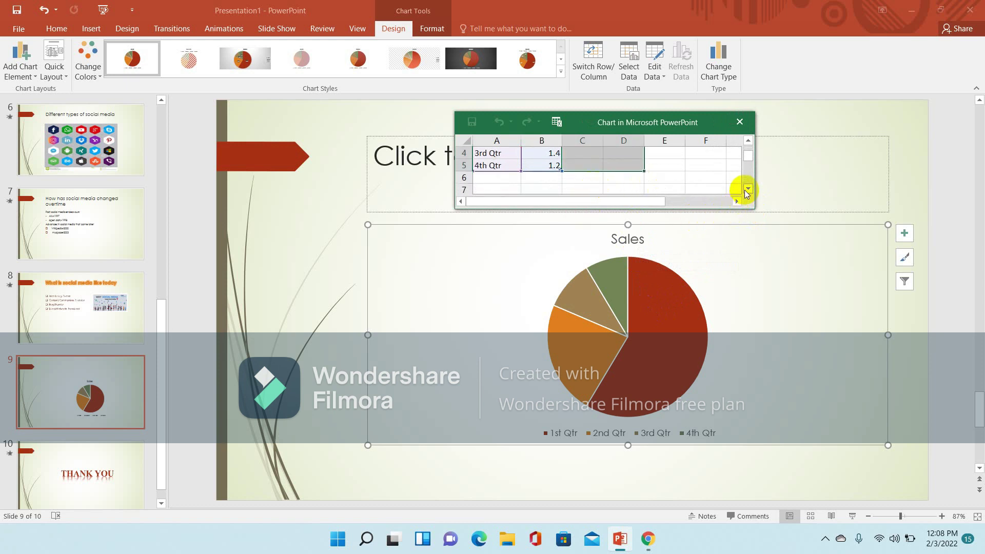
left_click(748, 142)
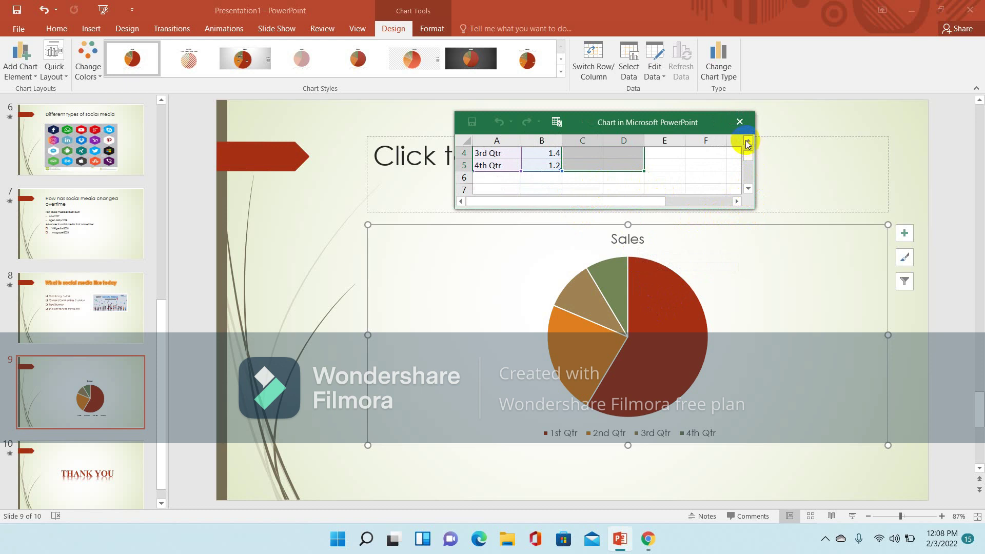
type("a")
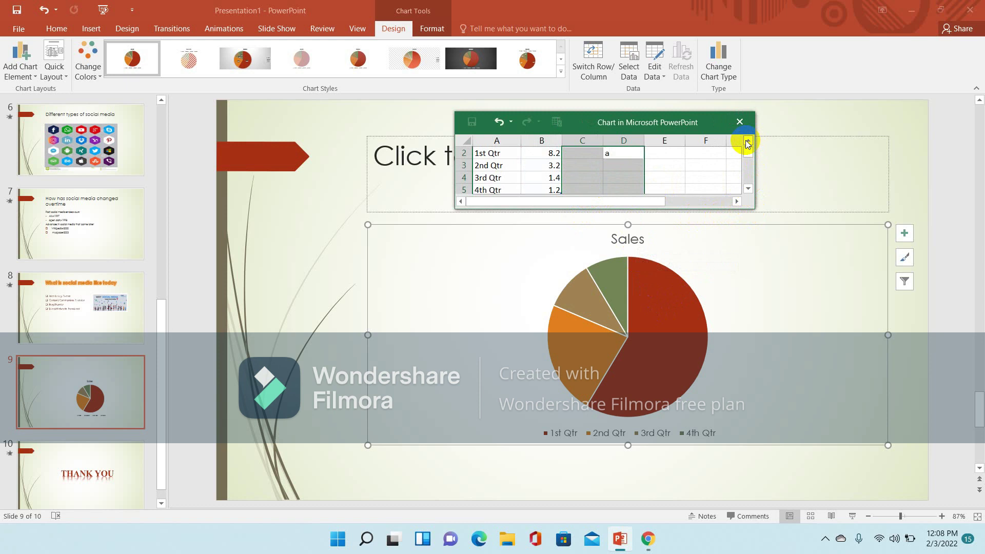
left_click(495, 271)
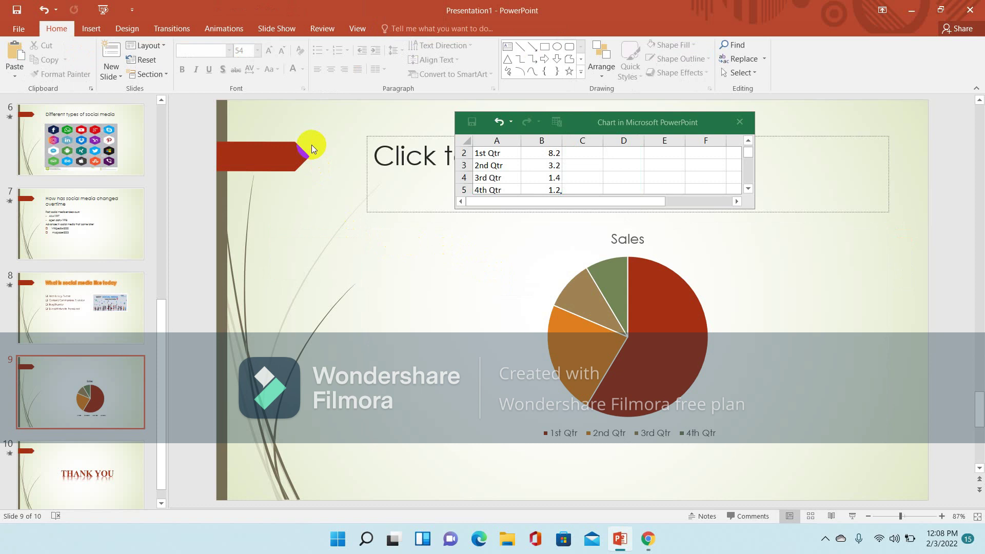
Step: Clear a stray typed letter, select pie chart slide 9, and show the New Slide layout gallery
type("a")
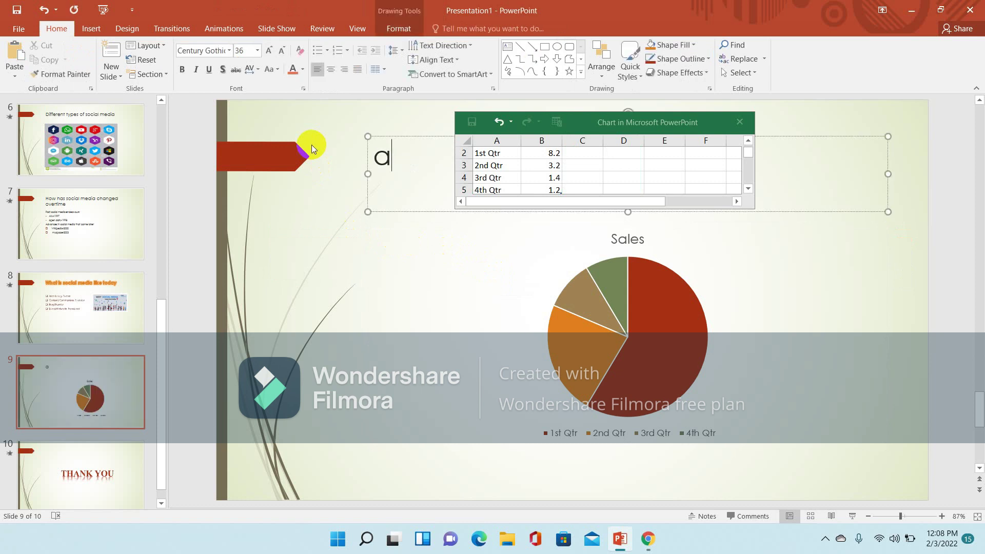
key("BackSpace")
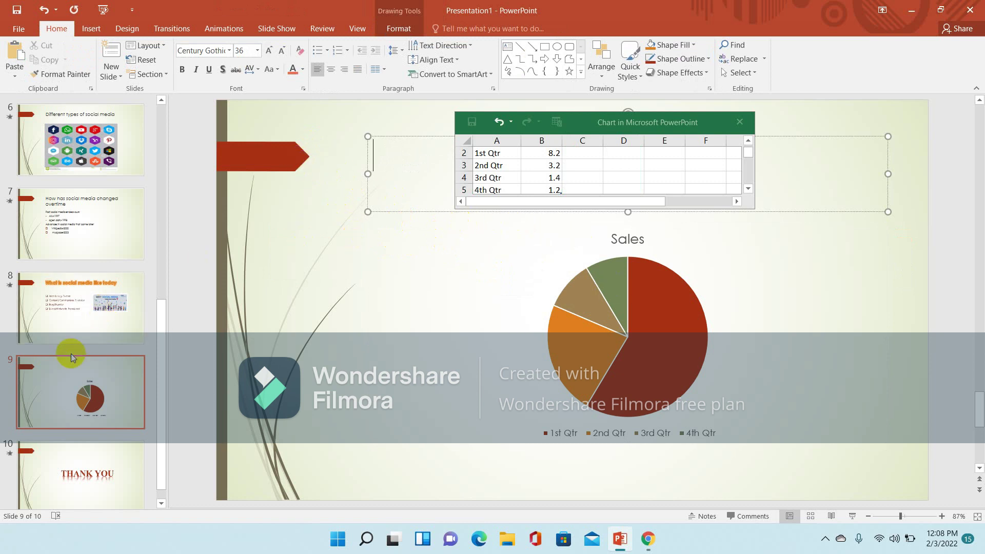
left_click(72, 380)
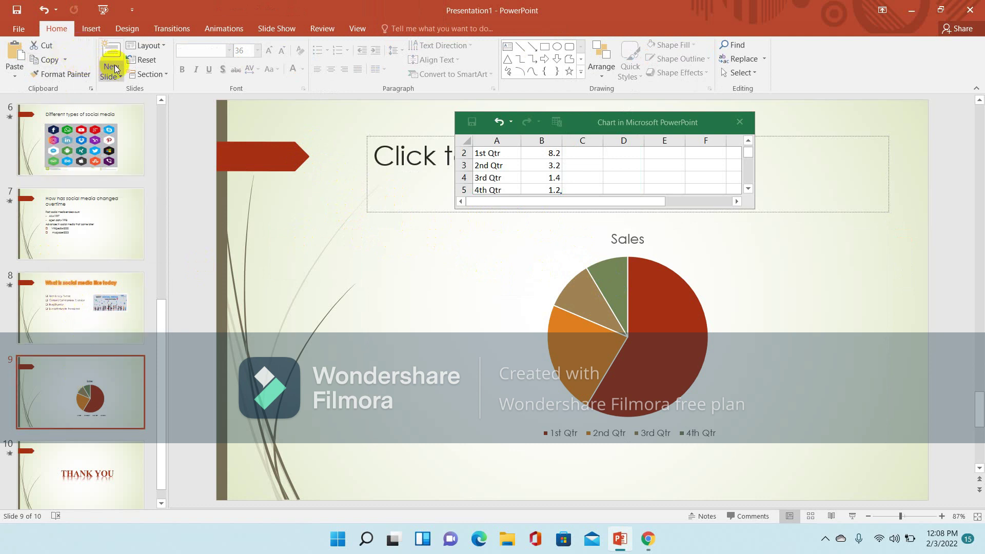
left_click(121, 77)
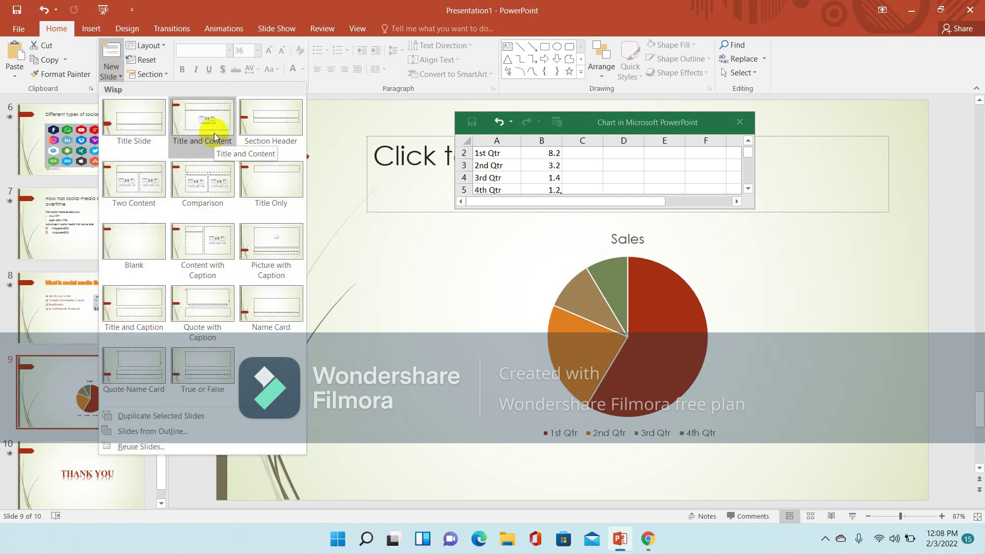
Step: Insert a Title Only slide 10 after the pie chart and close the 'Chart in Microsoft PowerPoint' window
left_click(255, 180)
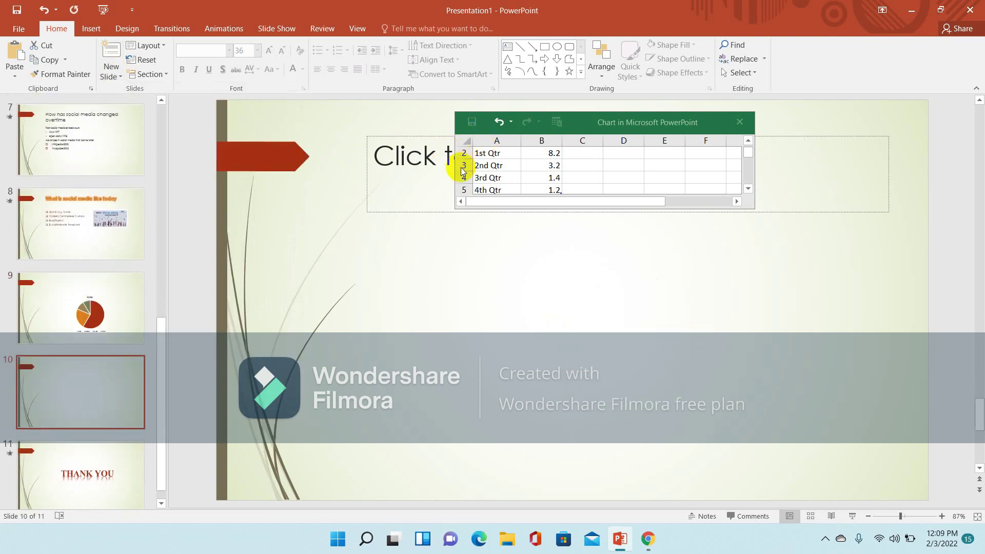
left_click(550, 164)
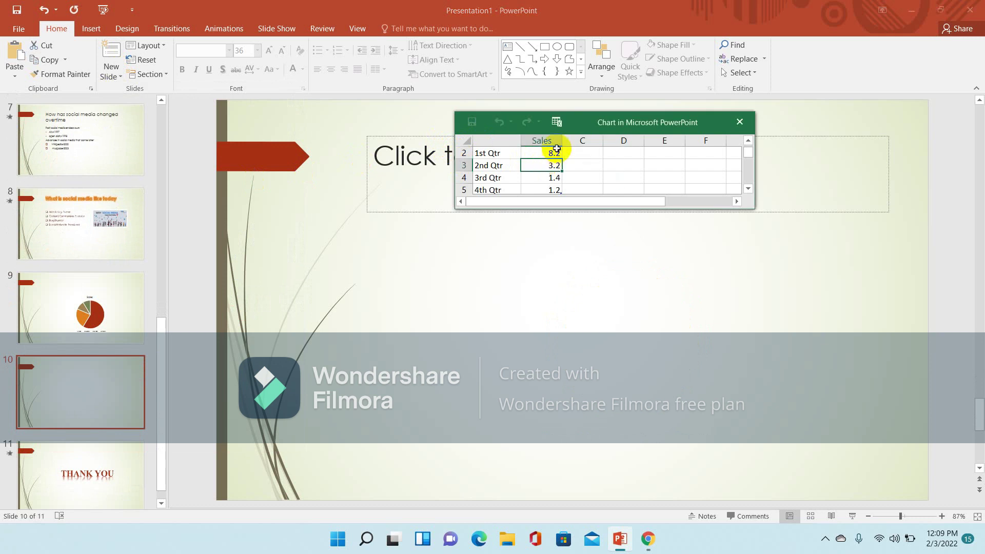
right_click(552, 122)
left_click(553, 122)
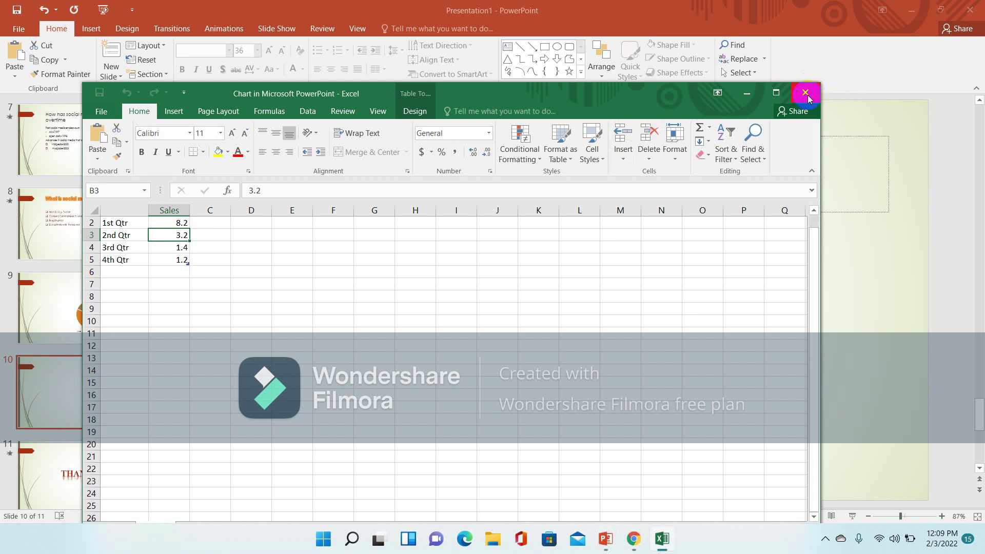
left_click(805, 94)
Step: Drag the slide 10 title placeholder toward mid-slide and undo the stray typed letters
left_click(635, 146)
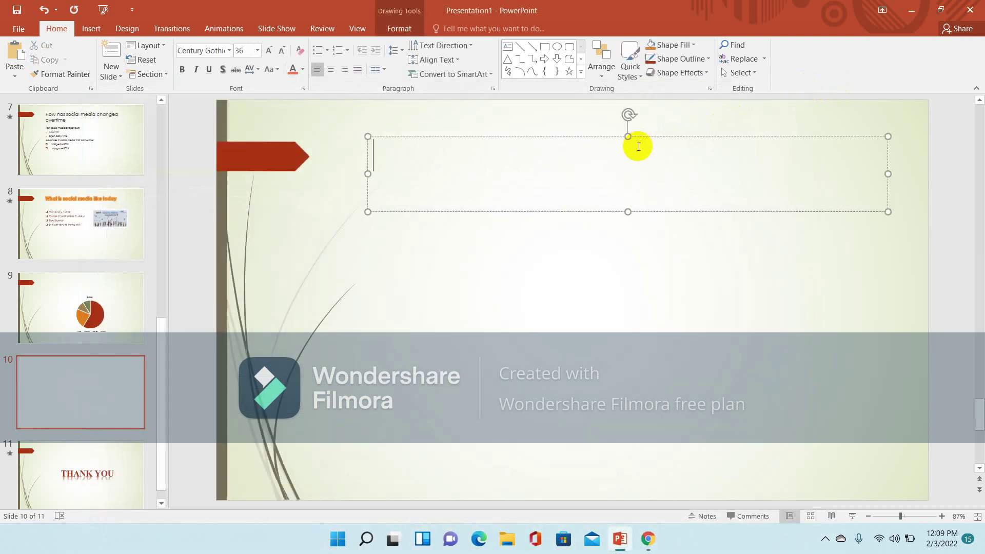
mouse_move(628, 114)
left_mouse_down()
mouse_move(592, 209)
mouse_move(606, 258)
left_mouse_up()
type("a")
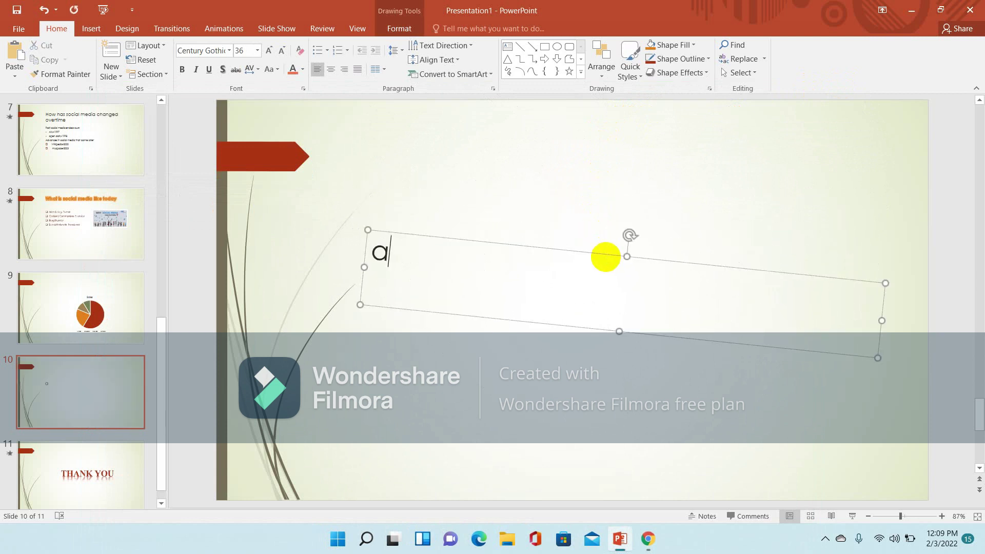
type("a")
key("BackSpace")
key("BackSpace")
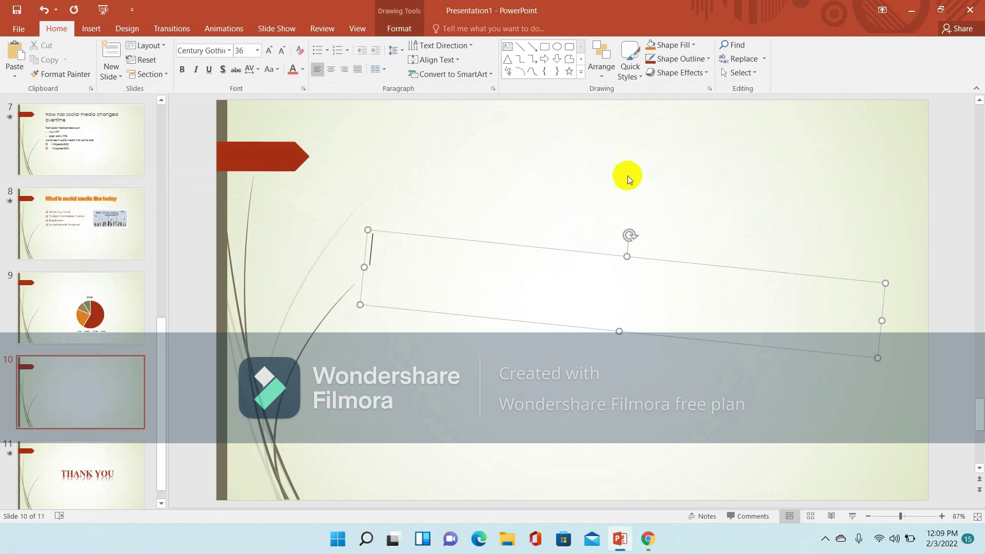
left_click(560, 189)
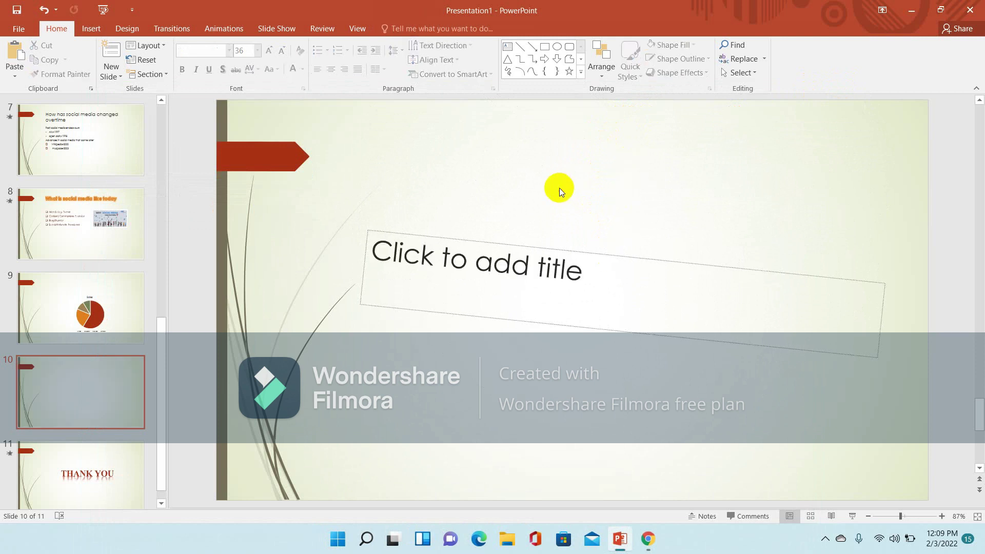
key("ctrl+z")
key("BackSpace")
left_click(506, 148)
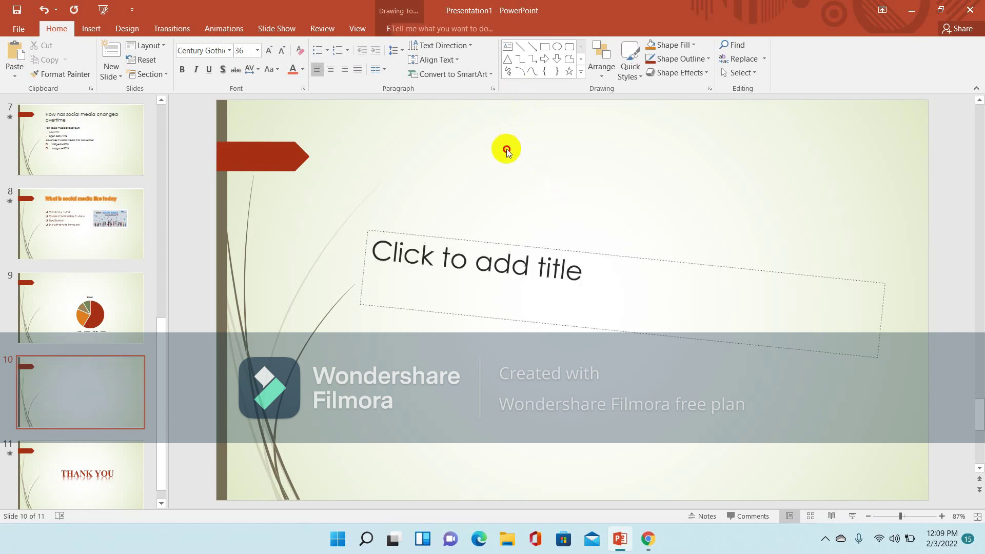
key("ctrl+z")
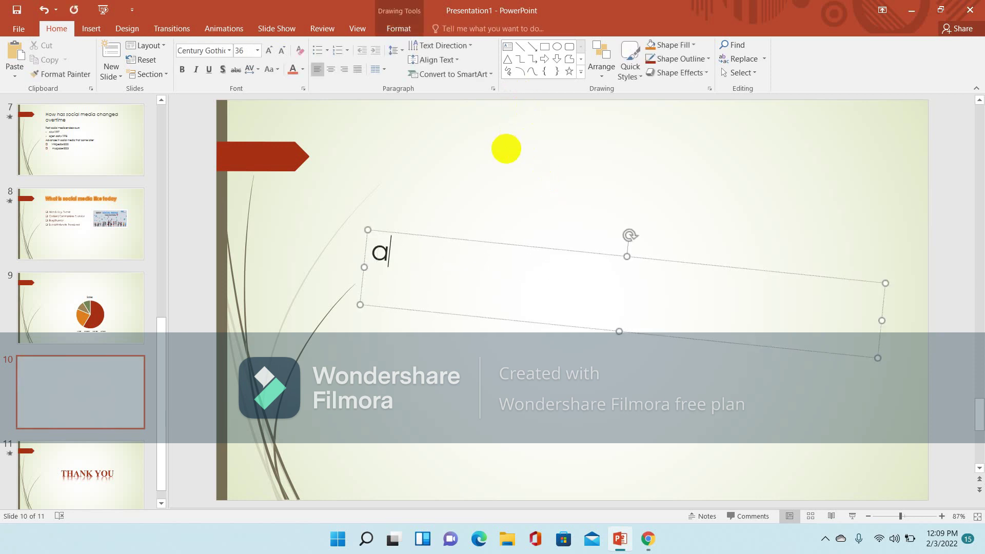
key("BackSpace")
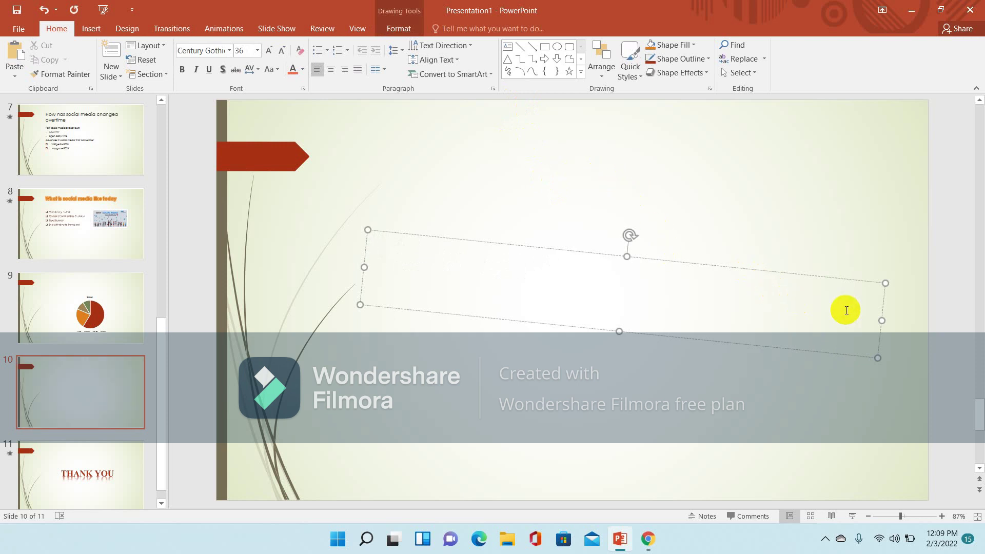
left_click(881, 319)
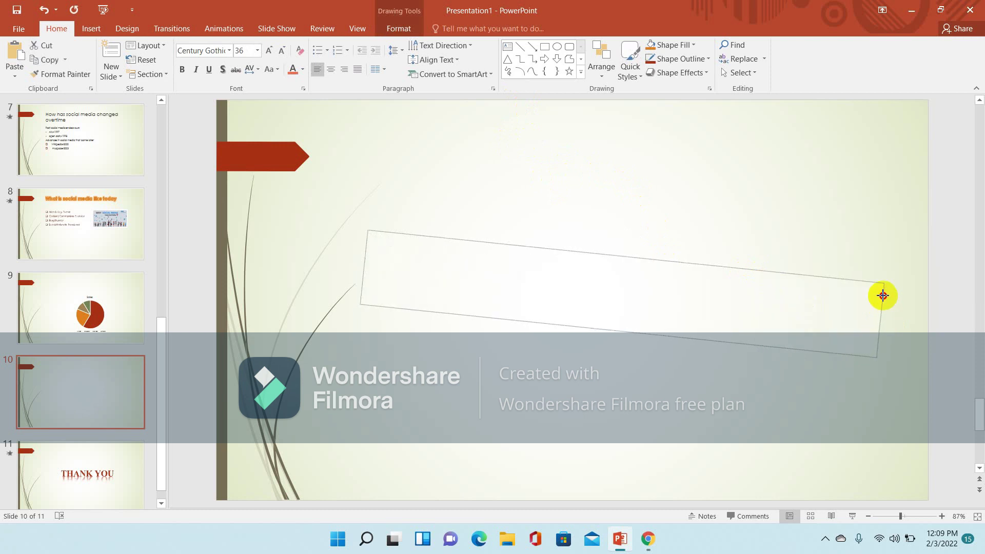
Step: Narrow the title box from its right edge and rotate it back to level
left_click_drag(878, 284, 850, 281)
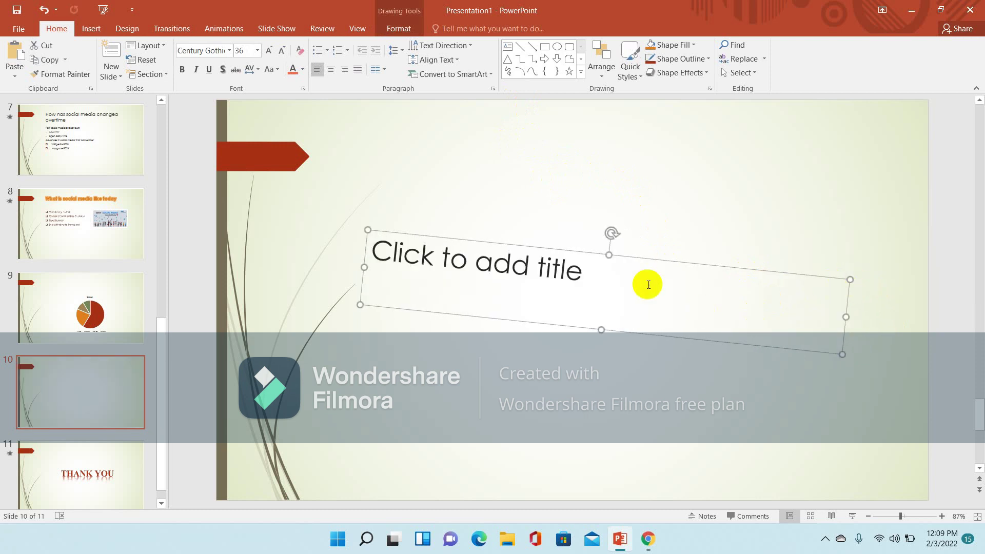
left_click_drag(612, 230, 606, 223)
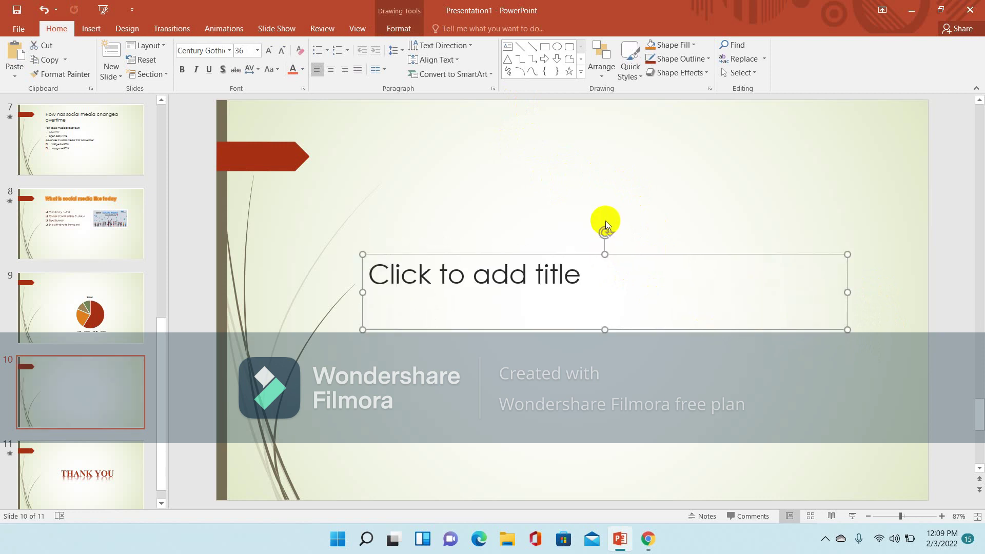
left_click(543, 281)
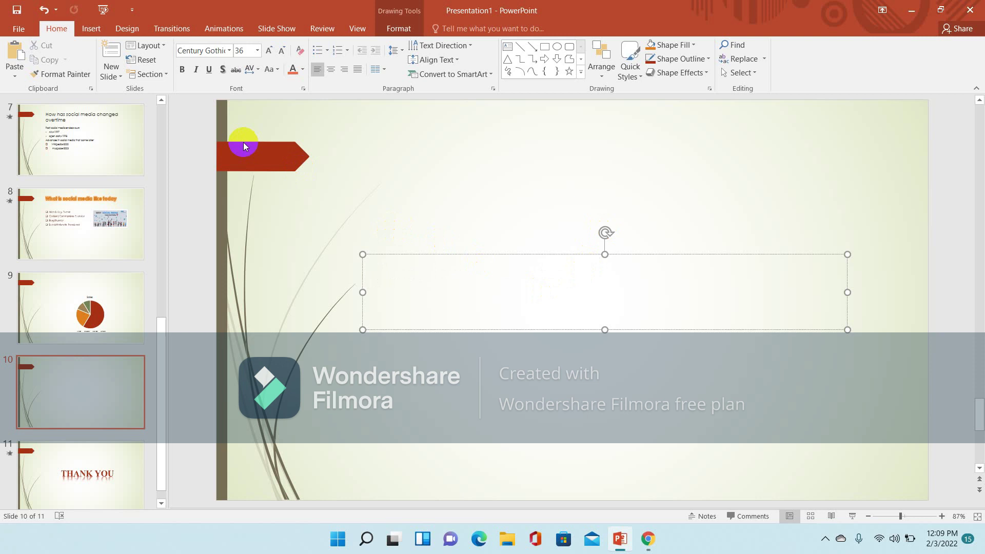
Step: Insert a default Clustered Column chart on slide 10, then return to pie chart slide 9
left_click(95, 32)
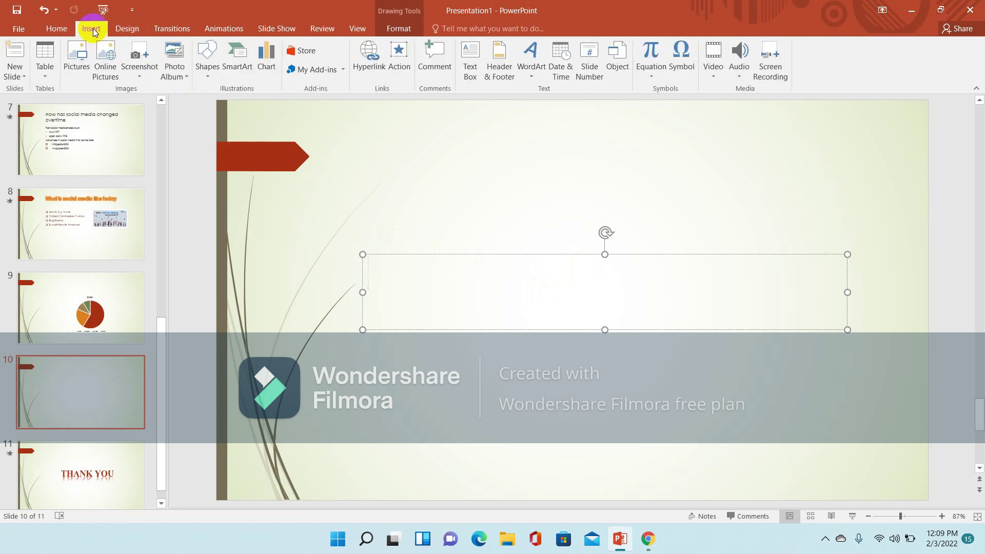
left_click(267, 61)
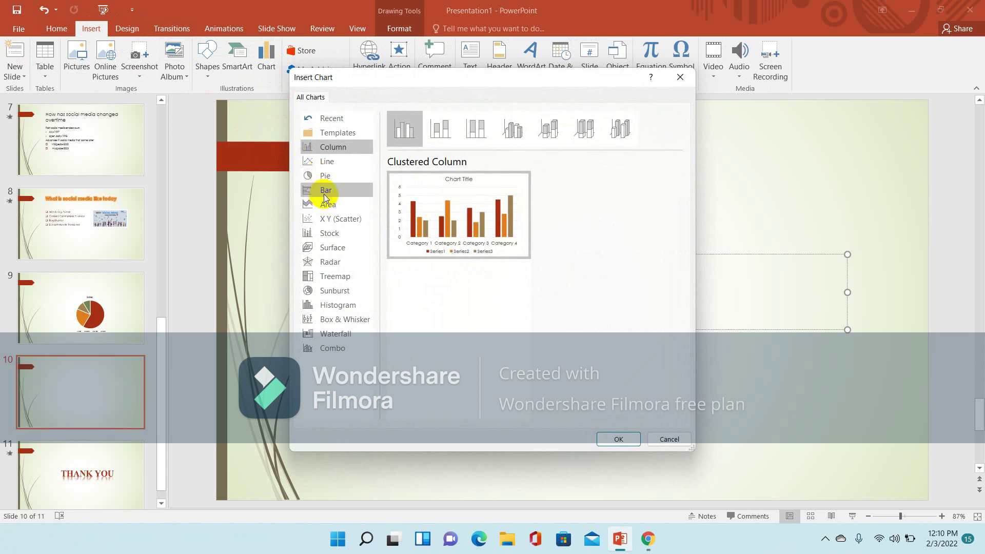
mouse_move(459, 215)
left_click(424, 219)
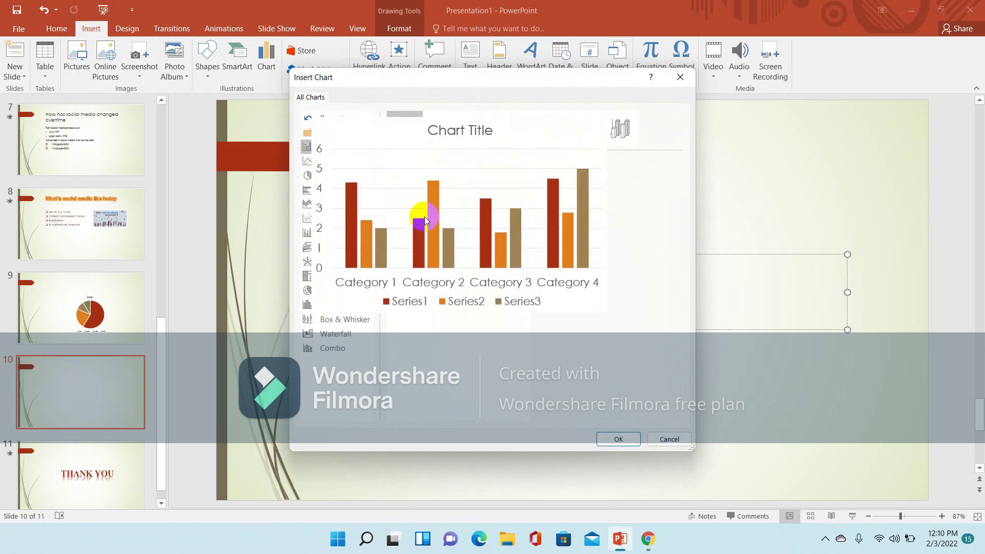
left_click(614, 441)
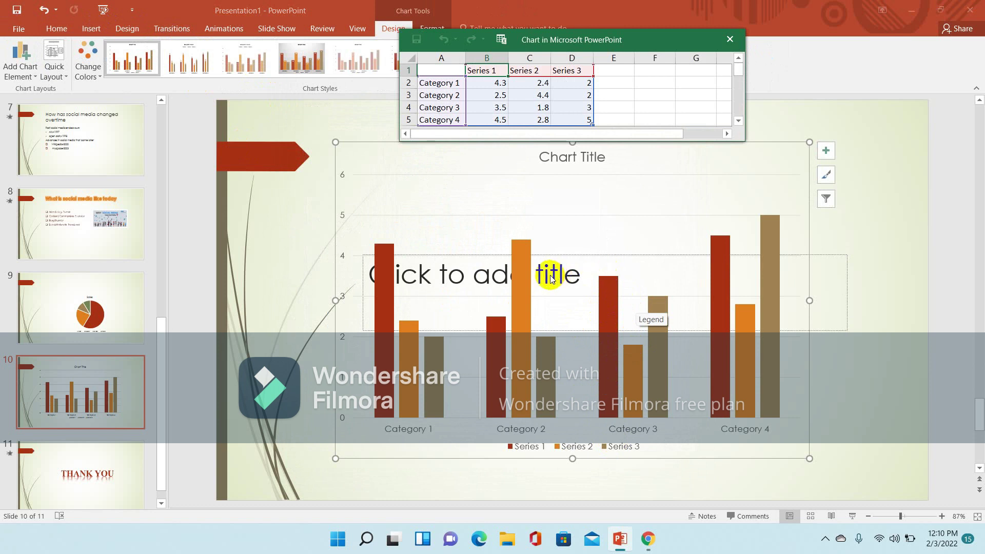
left_click(49, 305)
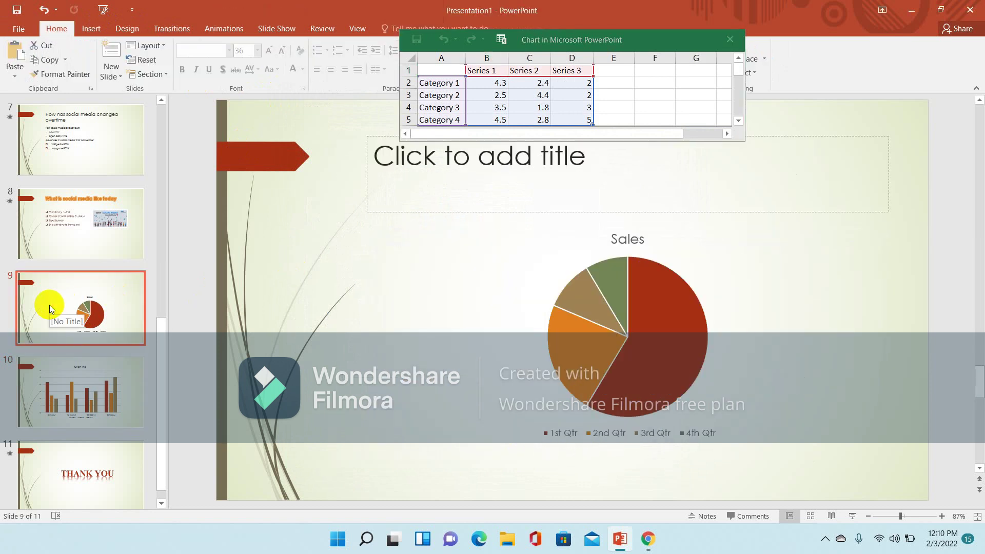
left_click(221, 31)
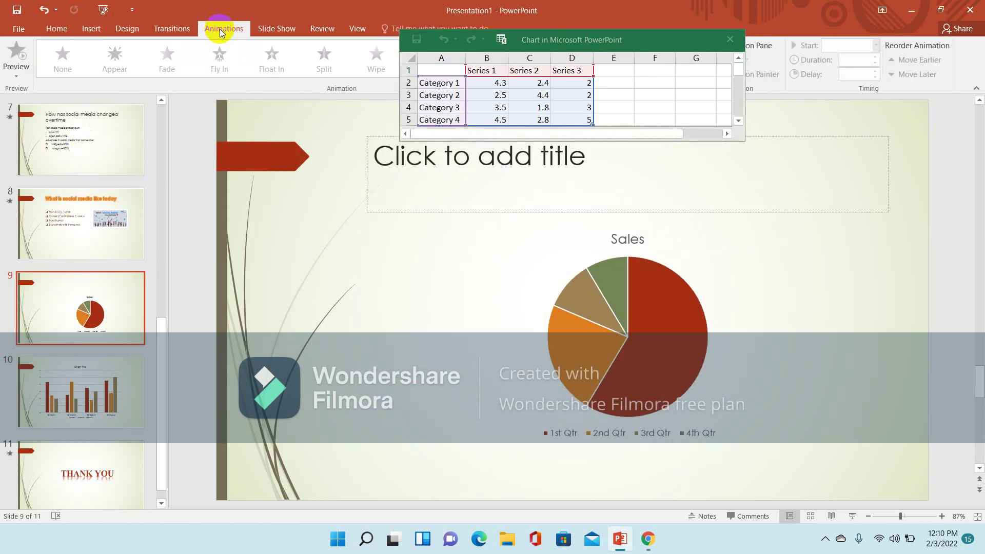
Step: Close the chart data window and apply the Cube transition to slide 9
left_click(171, 30)
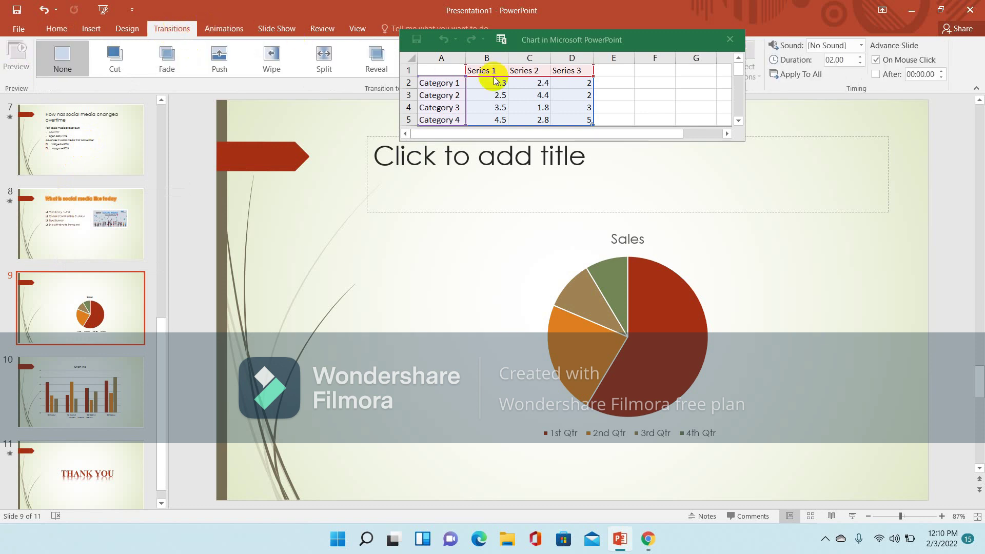
left_click(728, 39)
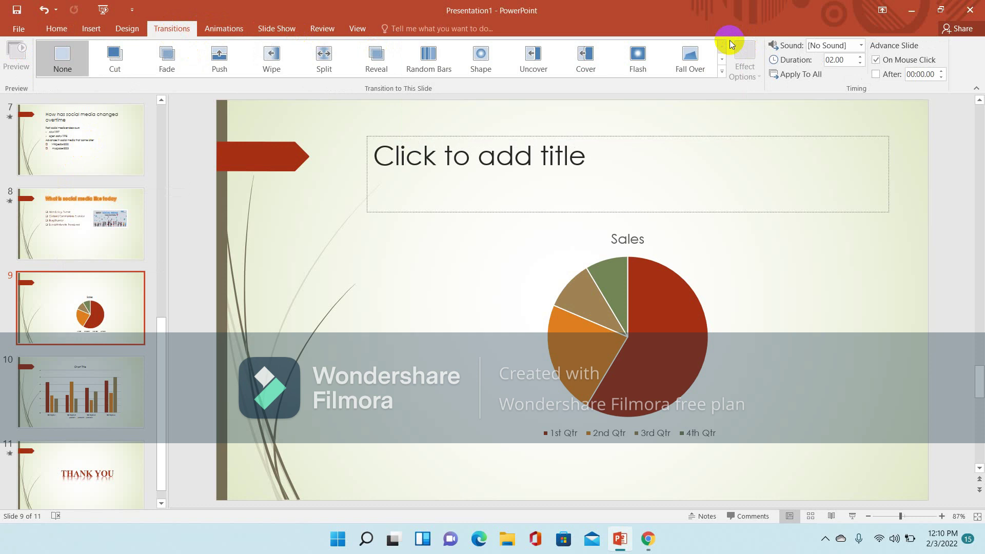
left_click(723, 72)
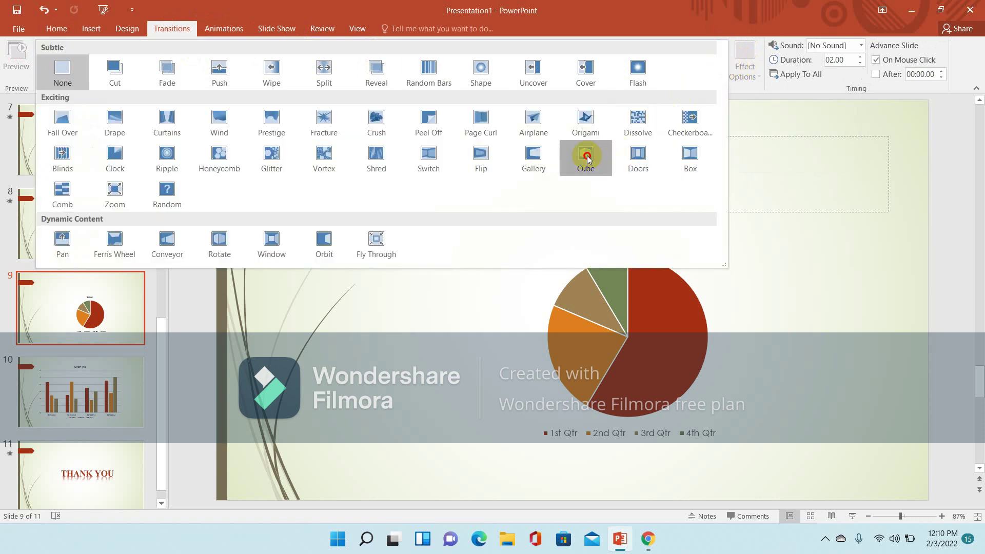
left_click(587, 159)
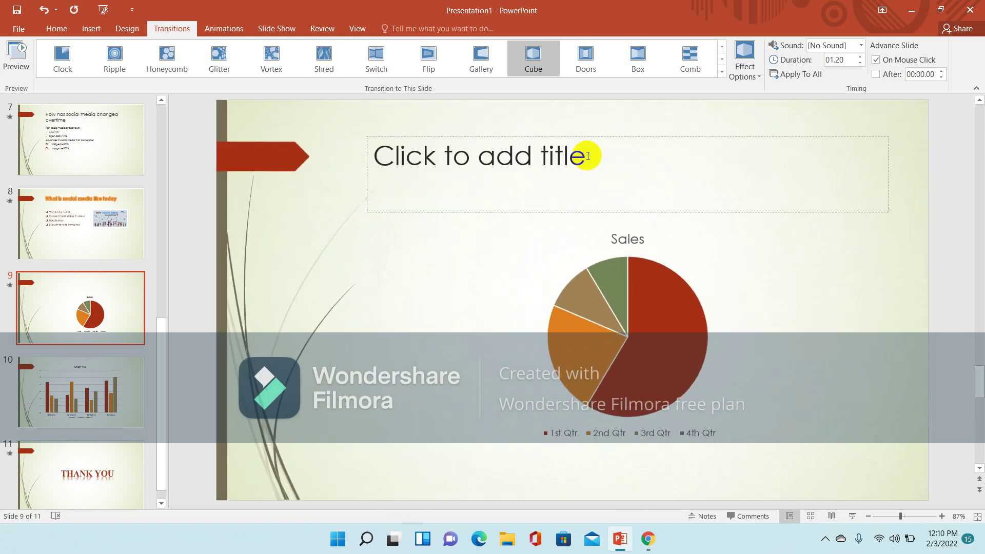
Step: Give column chart slide 10 the Switch transition and preview it
left_click(67, 416)
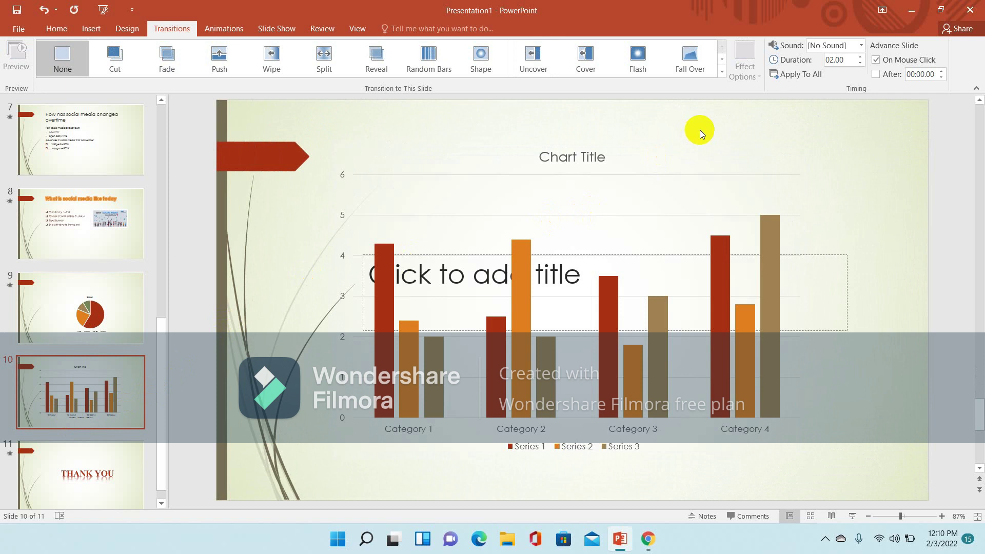
left_click(722, 71)
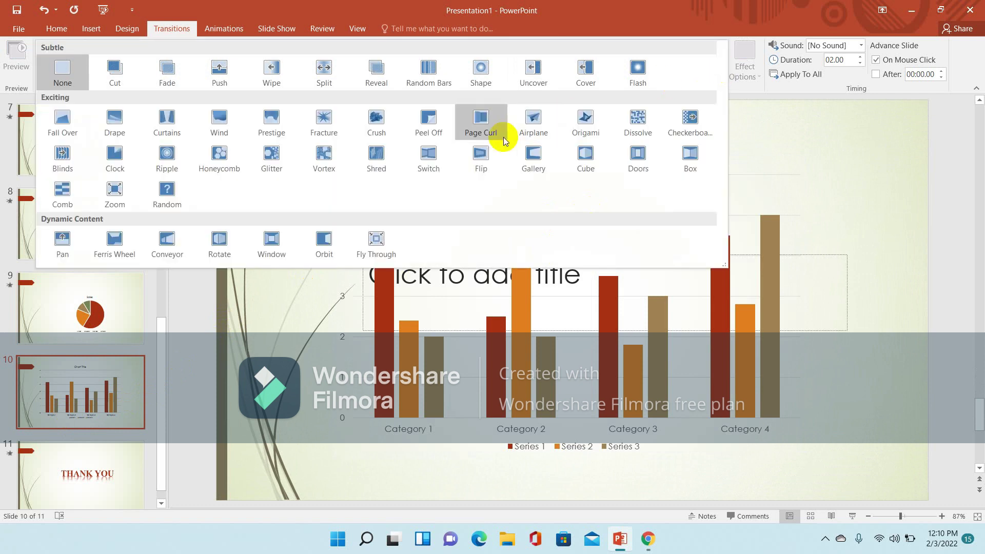
key("Escape")
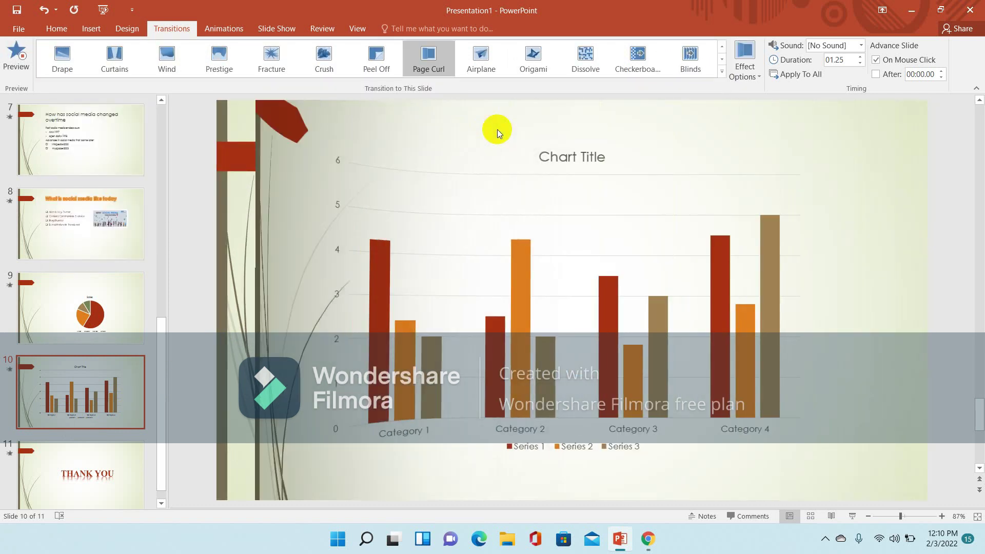
left_click(721, 73)
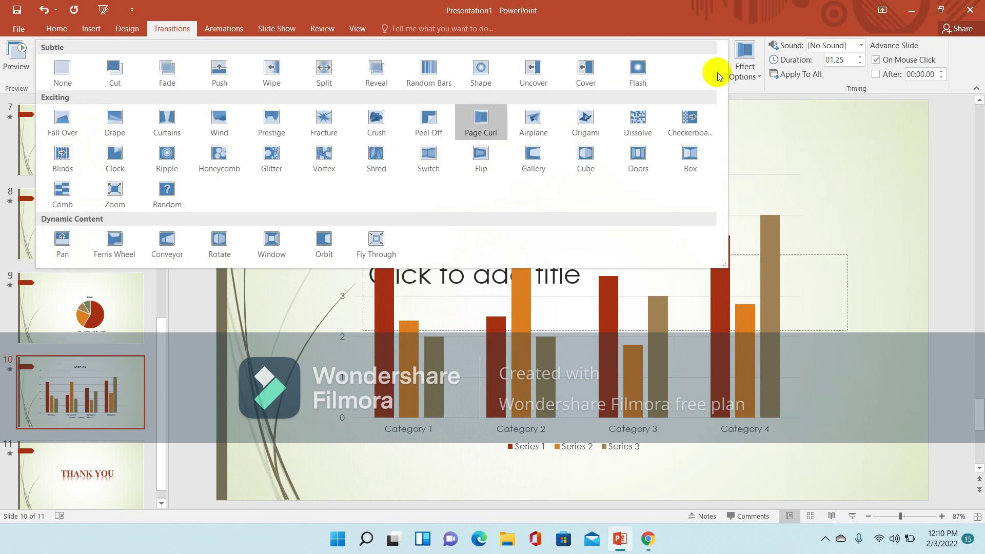
left_click(437, 164)
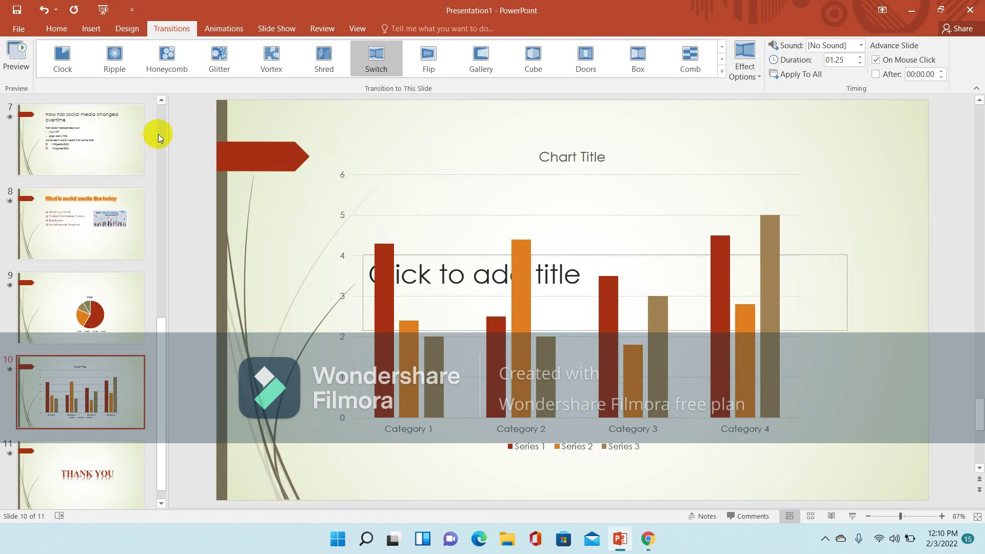
left_click(160, 100)
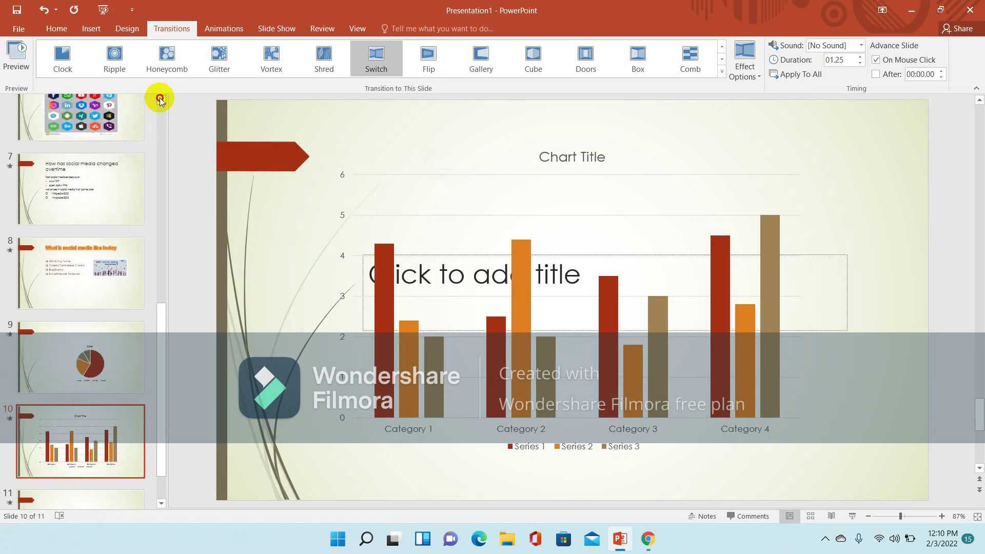
left_click_drag(160, 100, 161, 100)
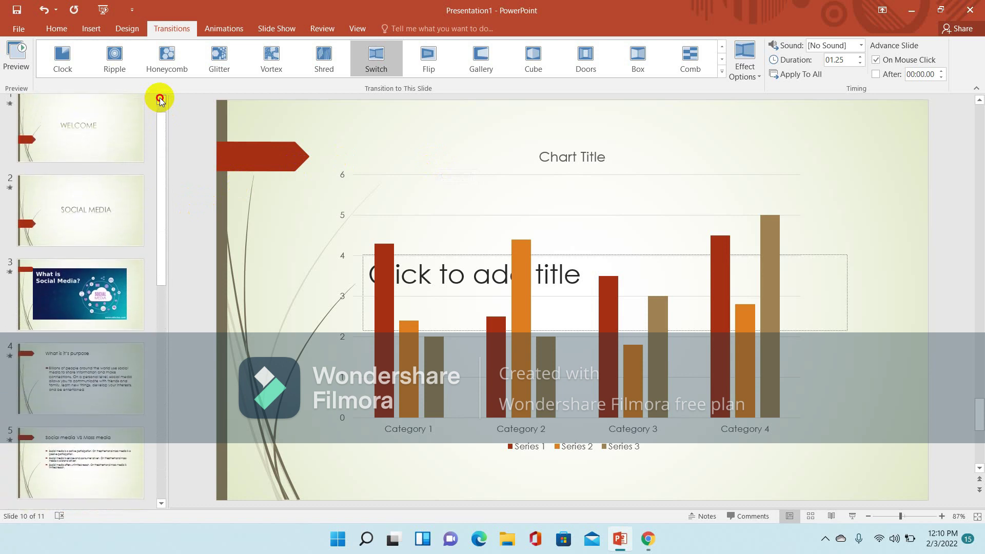
left_click(8, 64)
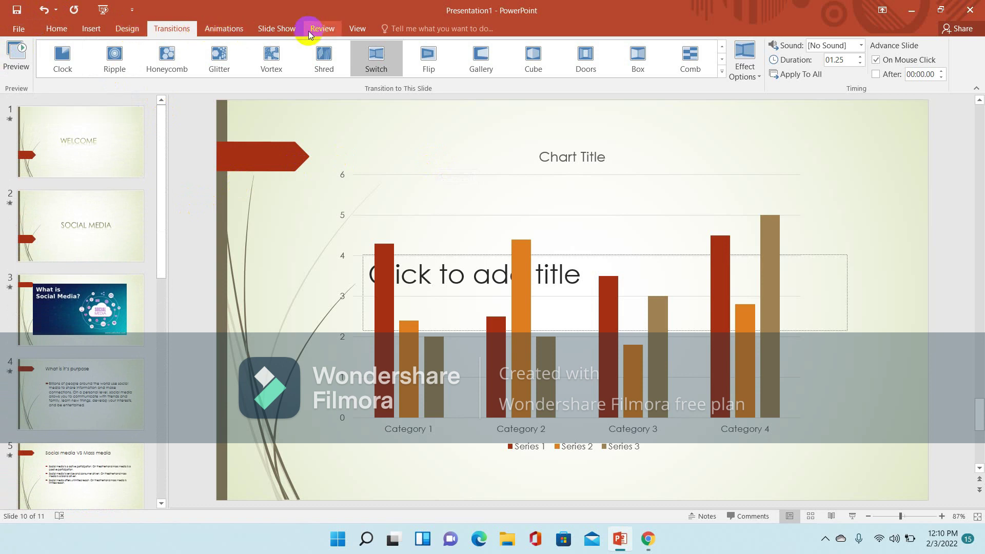
left_click(267, 31)
Step: Save the deck as 'abc' on the F: drive, then close PowerPoint
left_click(26, 33)
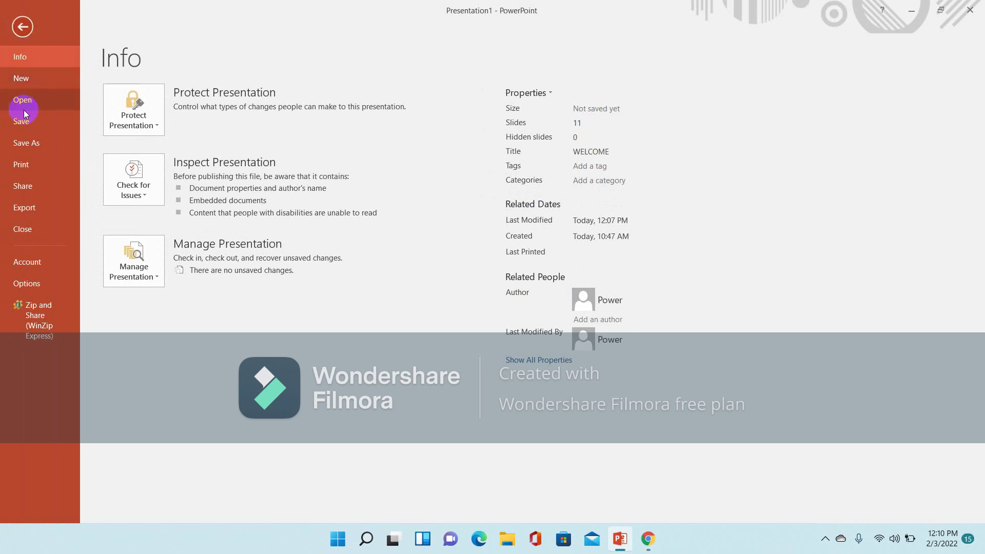
left_click(23, 124)
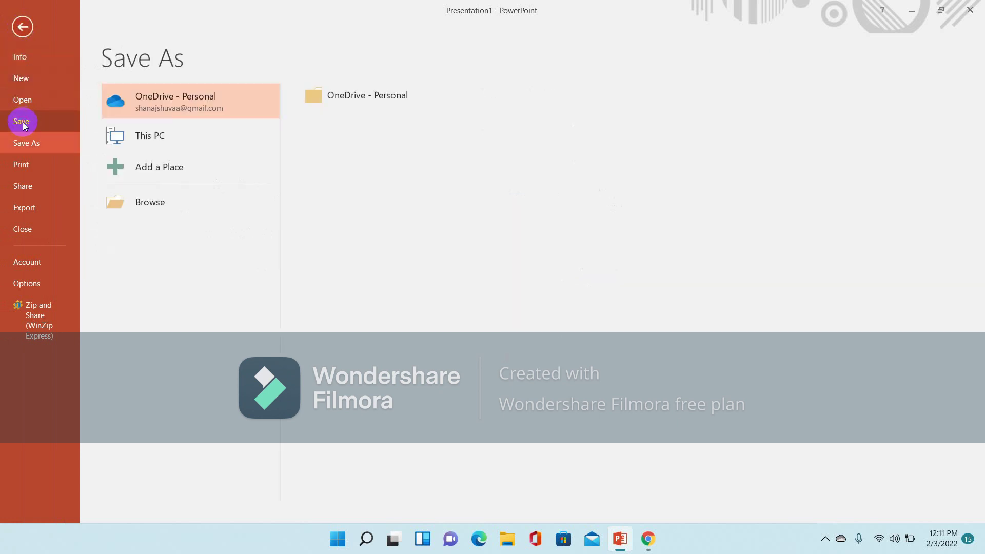
left_click(158, 137)
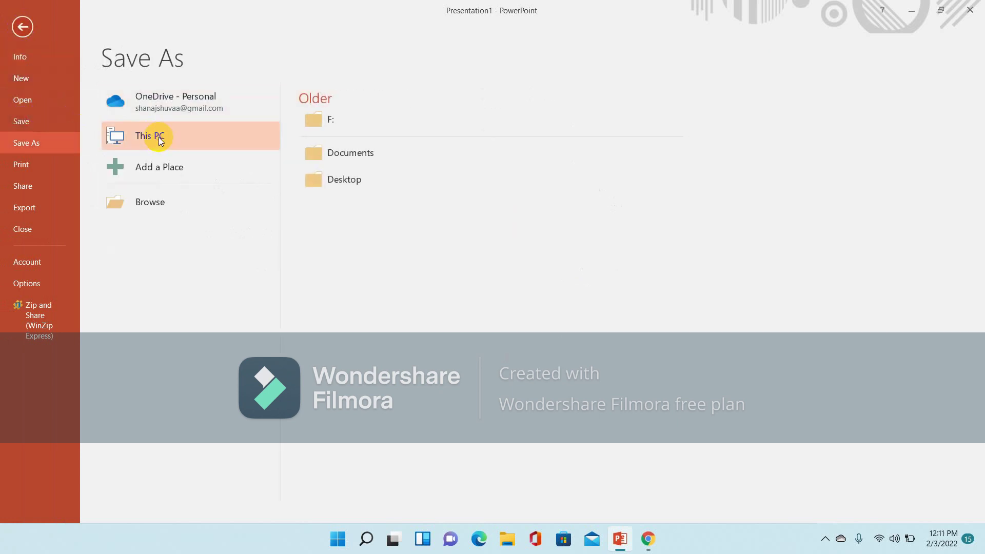
left_click(339, 128)
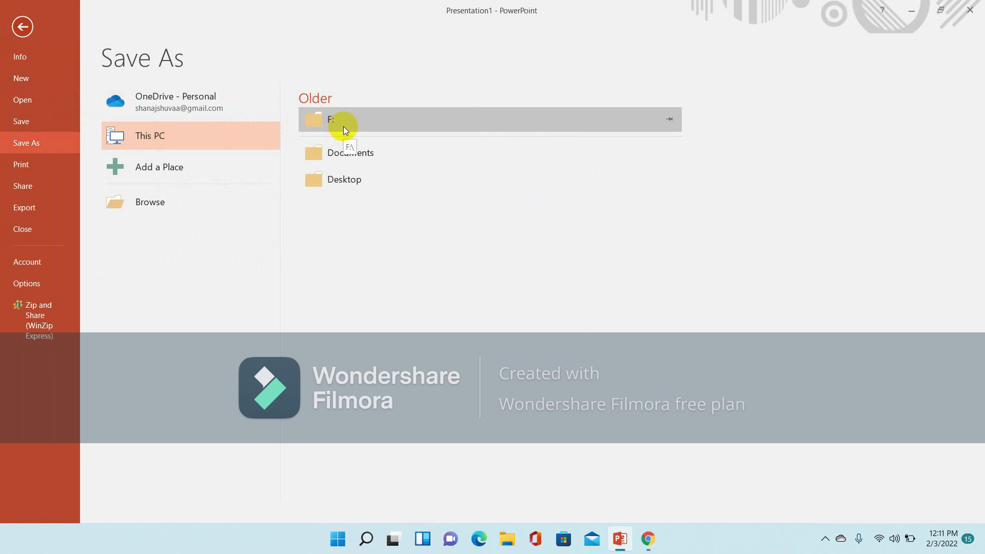
left_click(343, 126)
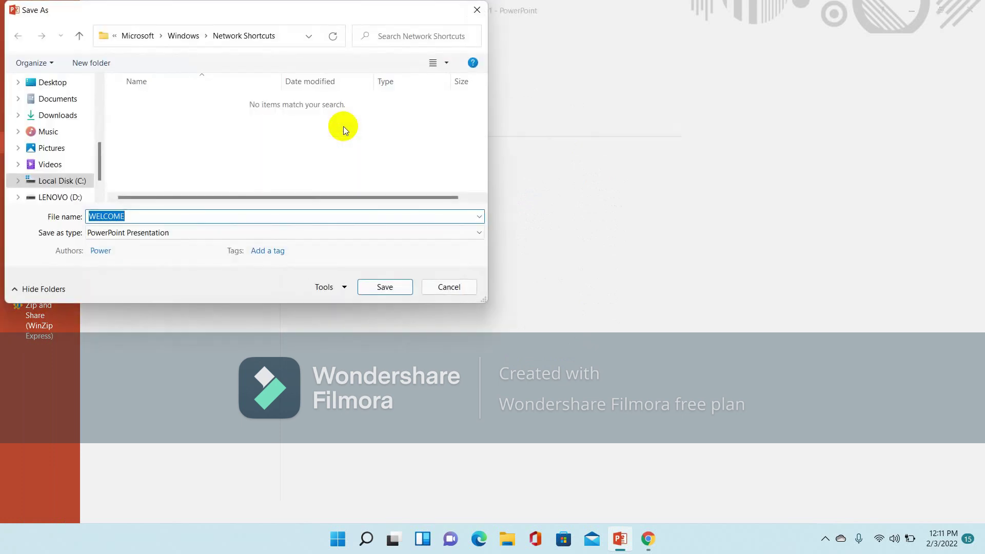
left_click(154, 215)
type("abc")
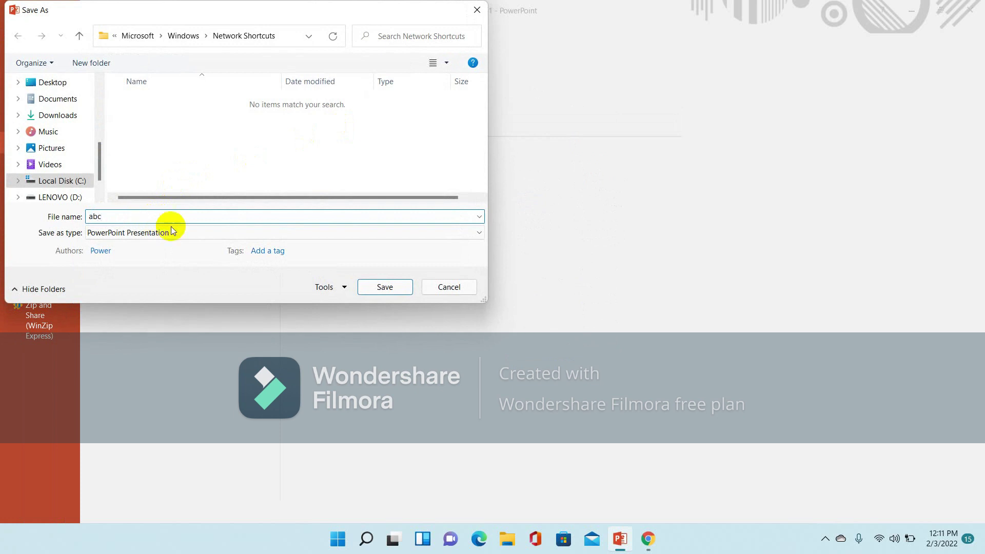
left_click(372, 284)
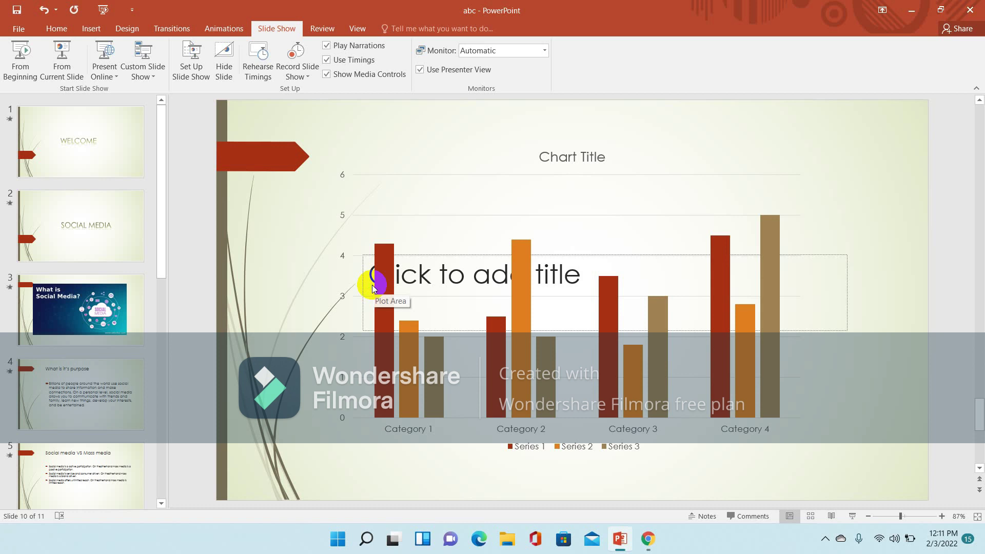
left_click(979, 9)
Step: Close Chrome and relaunch PowerPoint 2016 from the Windows search Recent list
left_click(978, 9)
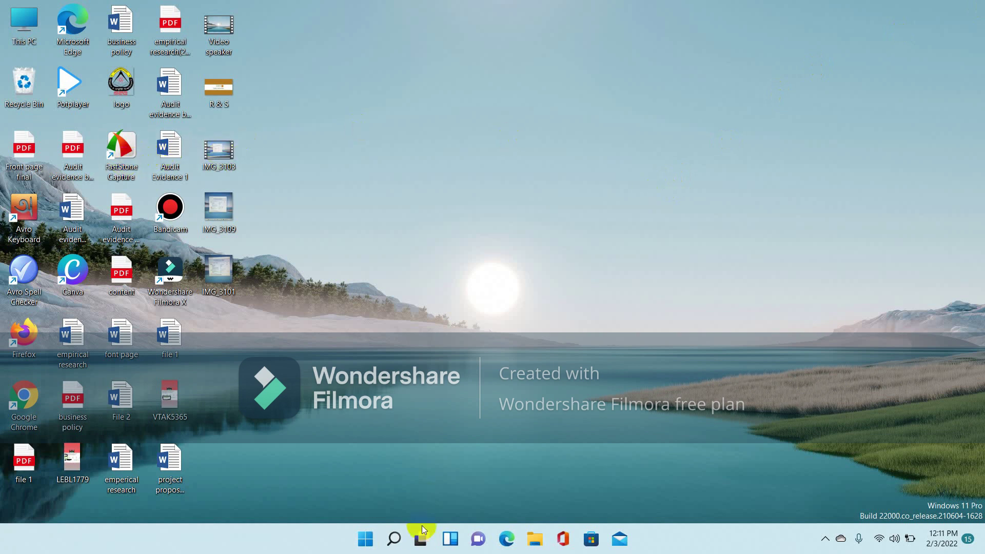
left_click(394, 539)
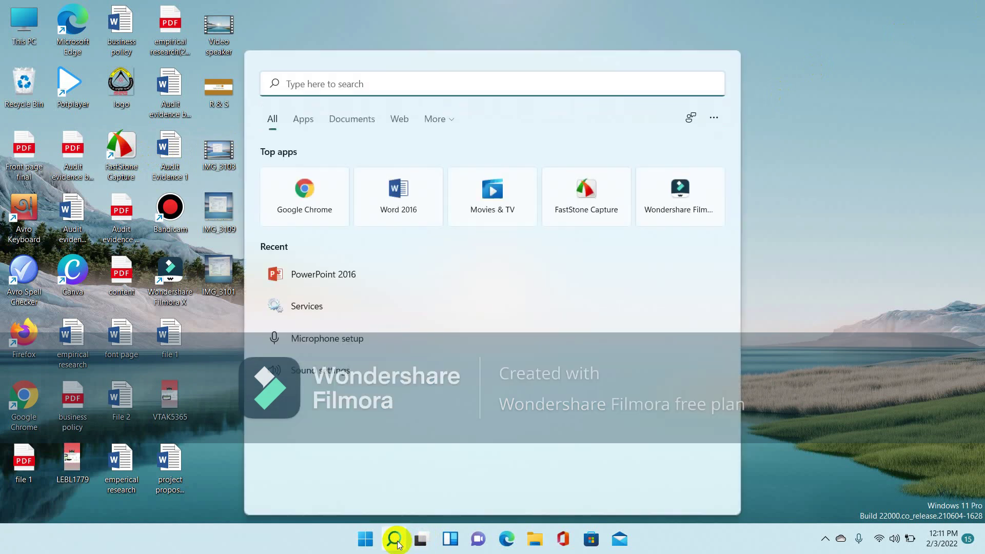
left_click(342, 277)
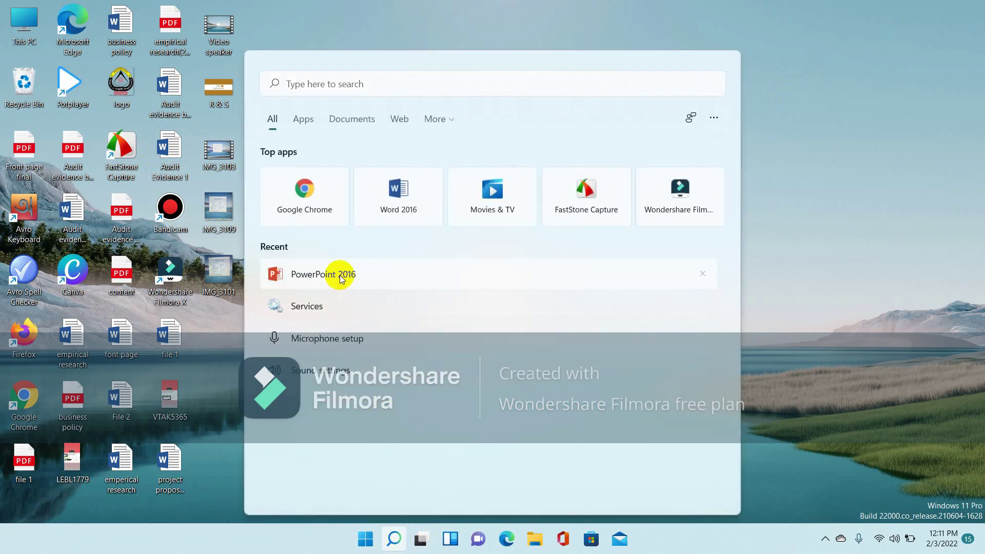
left_click(341, 278)
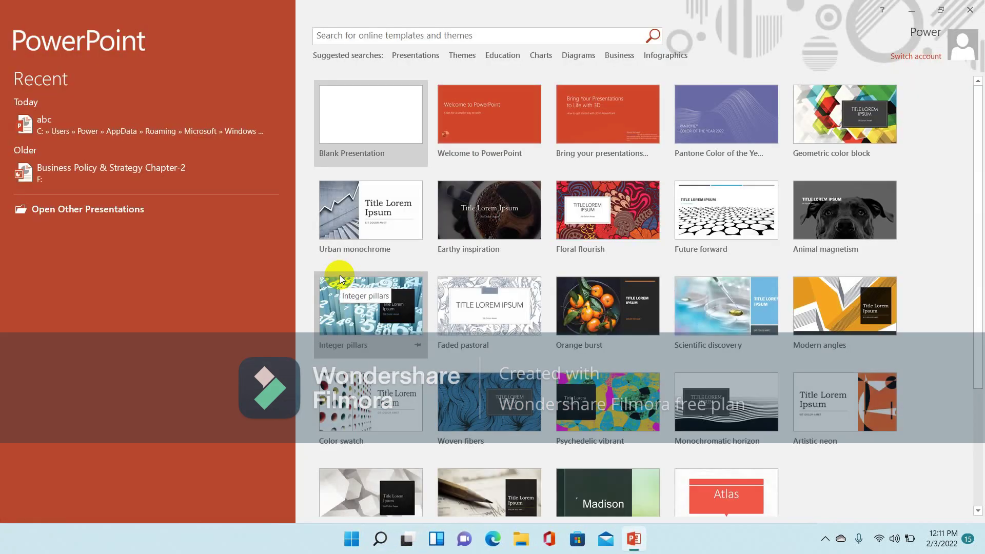
Step: Reopen the recent abc presentation and bring up its Slide Show commands
left_click(91, 116)
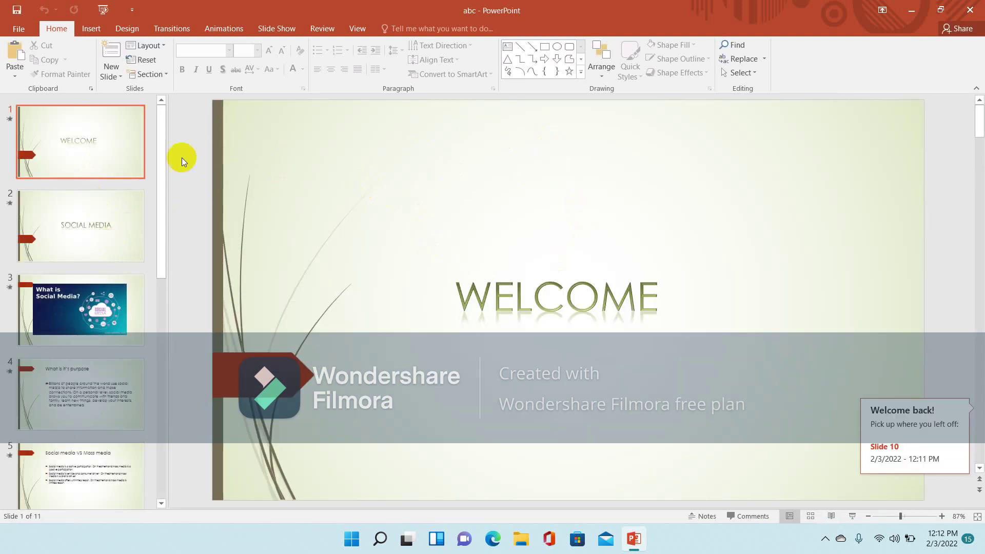
left_click(285, 27)
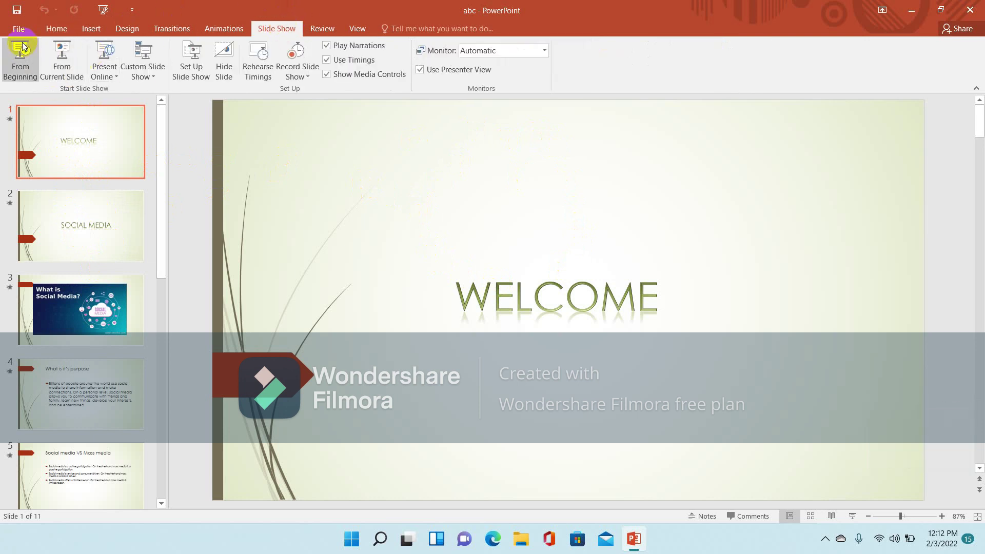
Step: Run the abc slide show from the WELCOME slide through the charts to THANK YOU, then exit
left_click(21, 66)
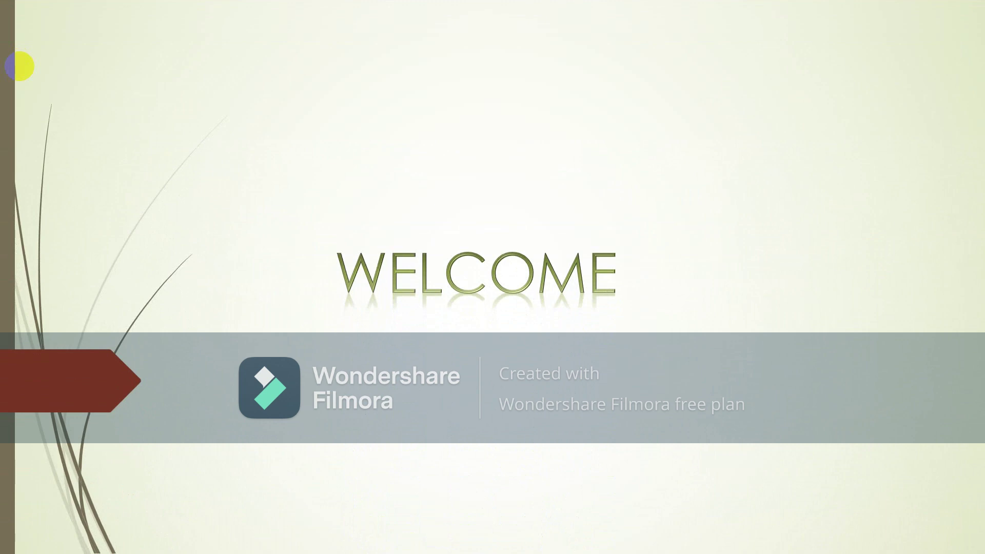
left_click(20, 66)
left_click(20, 65)
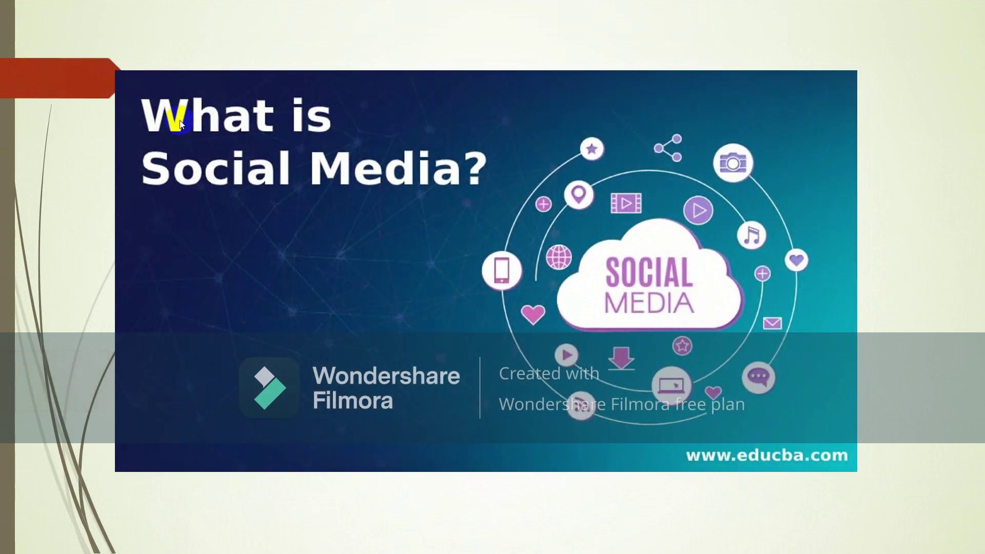
left_click(213, 155)
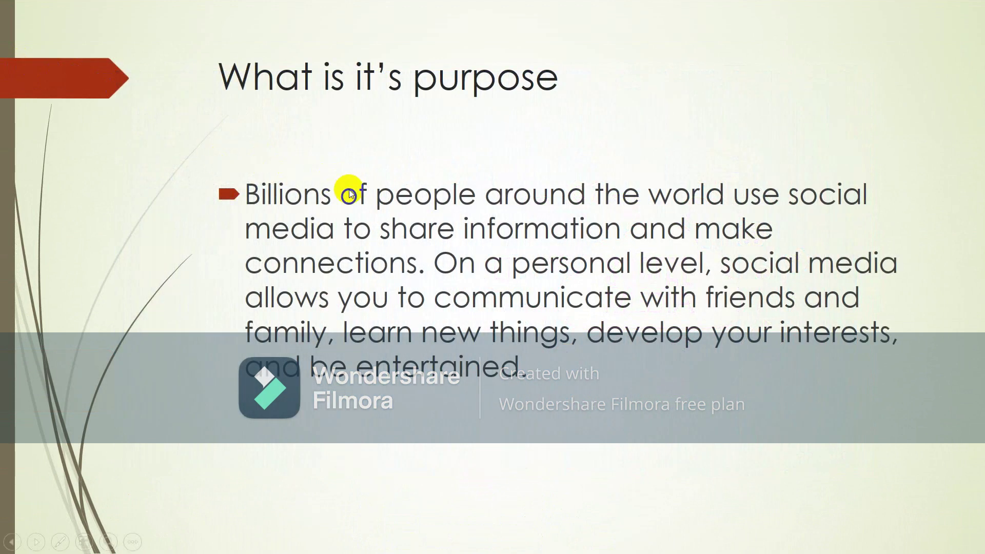
left_click(348, 191)
left_click(349, 191)
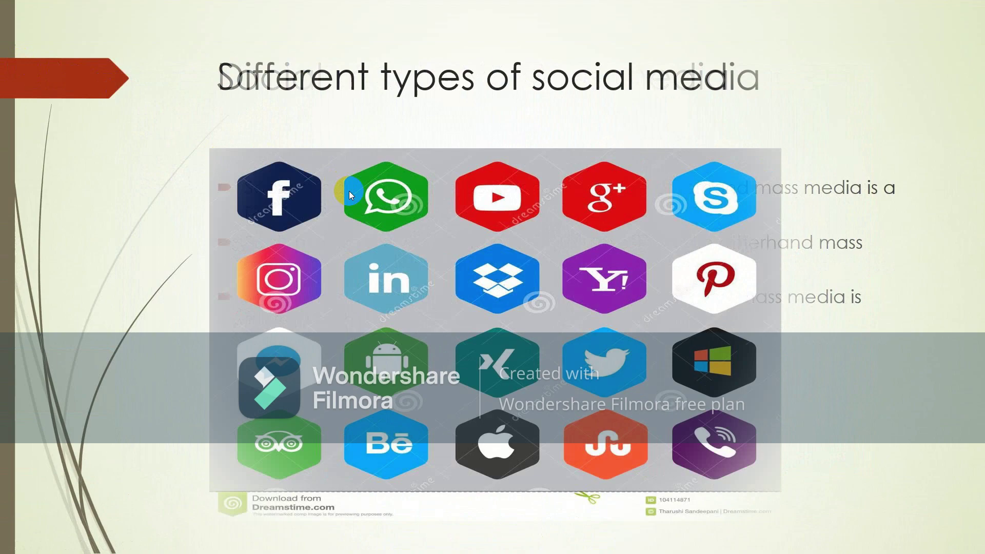
left_click(348, 191)
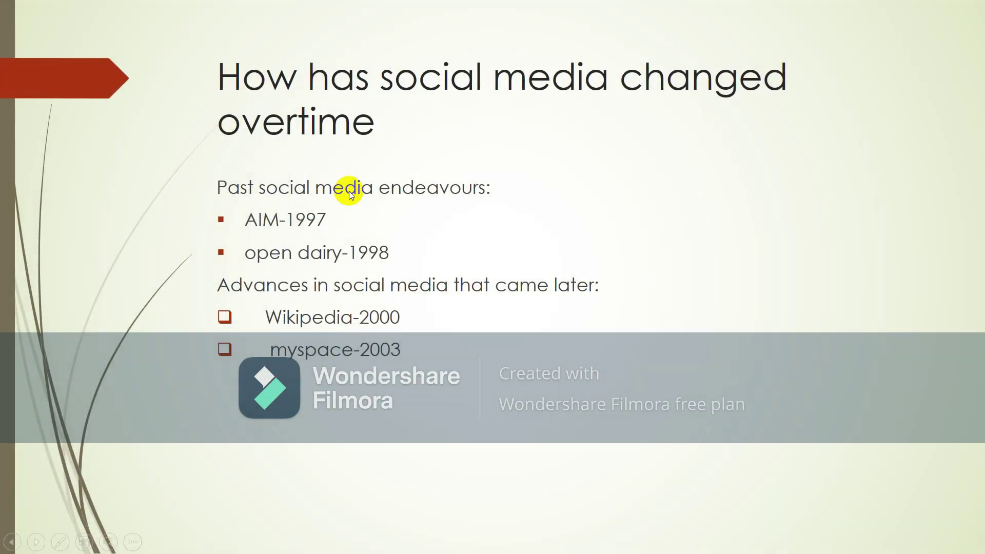
left_click(383, 199)
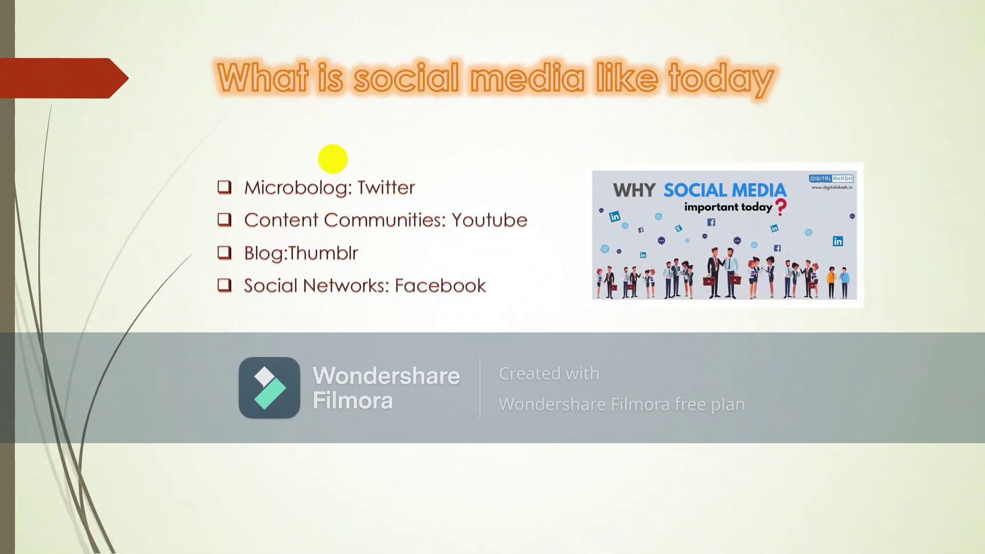
left_click(432, 193)
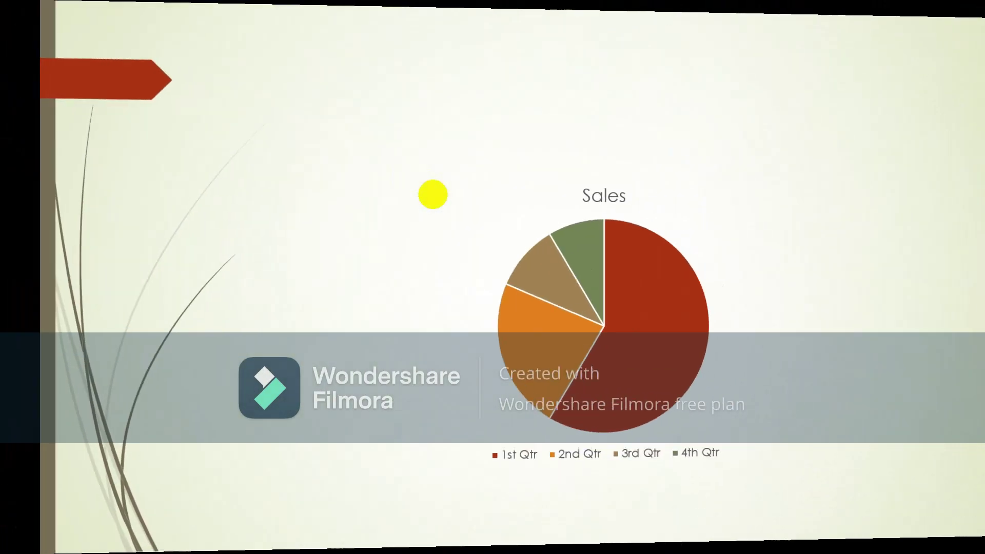
left_click(432, 194)
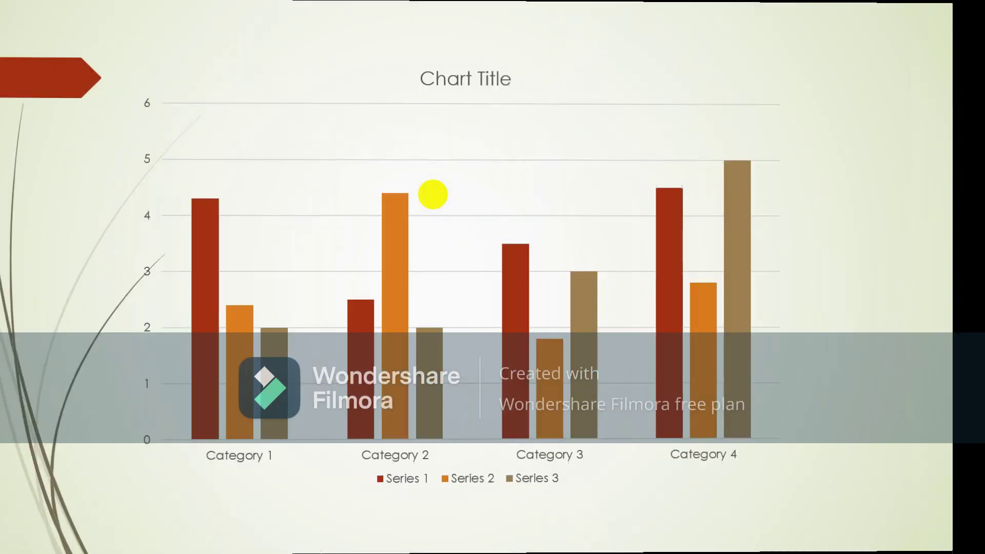
left_click(432, 194)
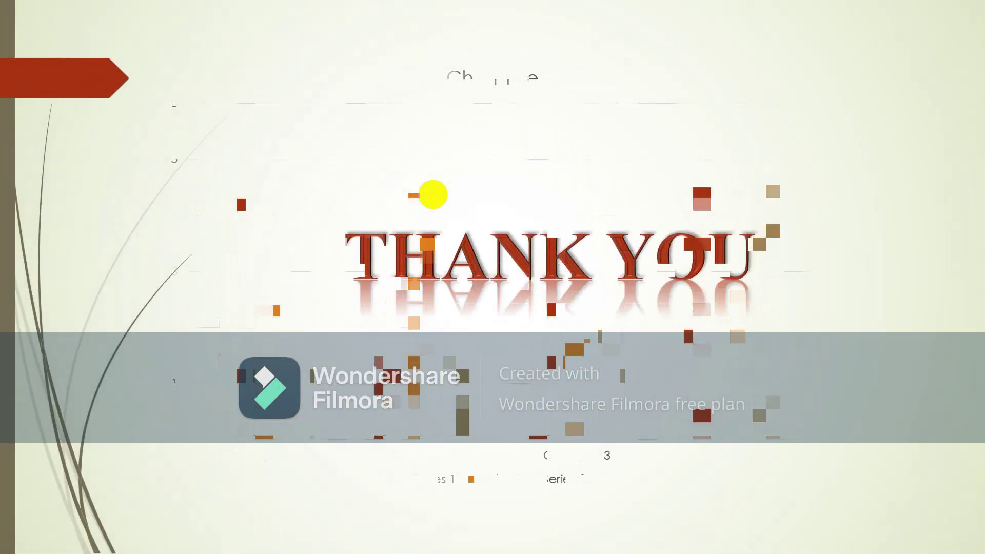
left_click(432, 194)
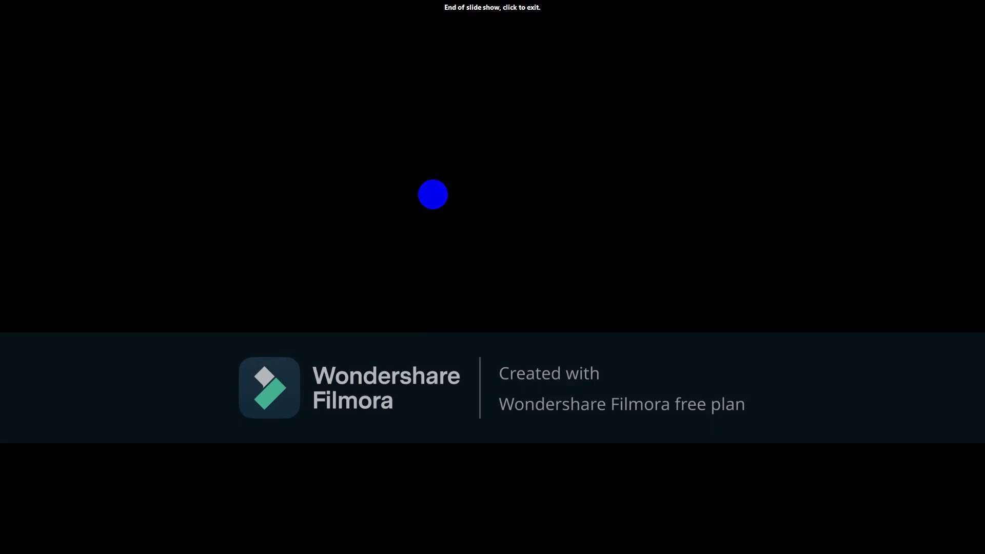
left_click(398, 195)
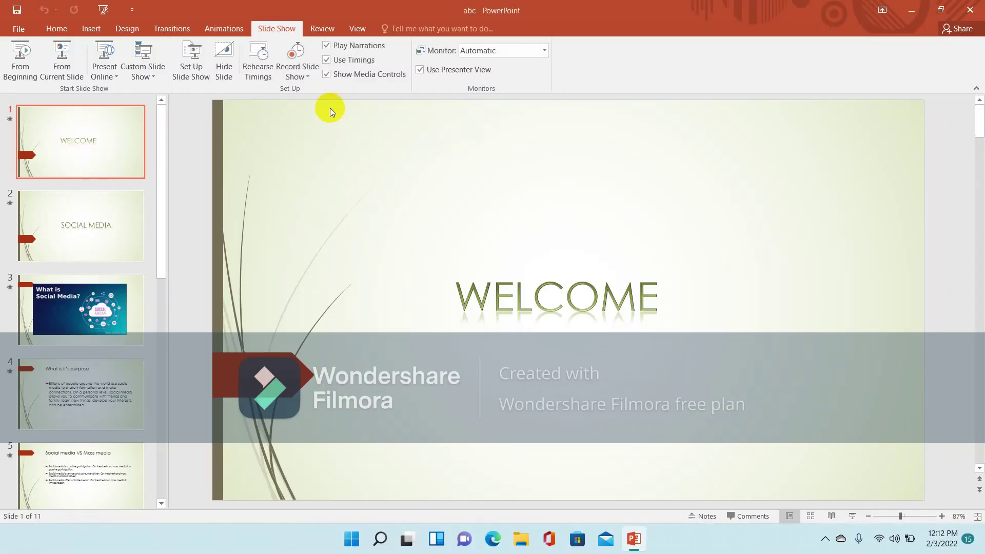
Step: Check the Record Slide Show choices, then start Rehearse Timings from the WELCOME slide
left_click(308, 74)
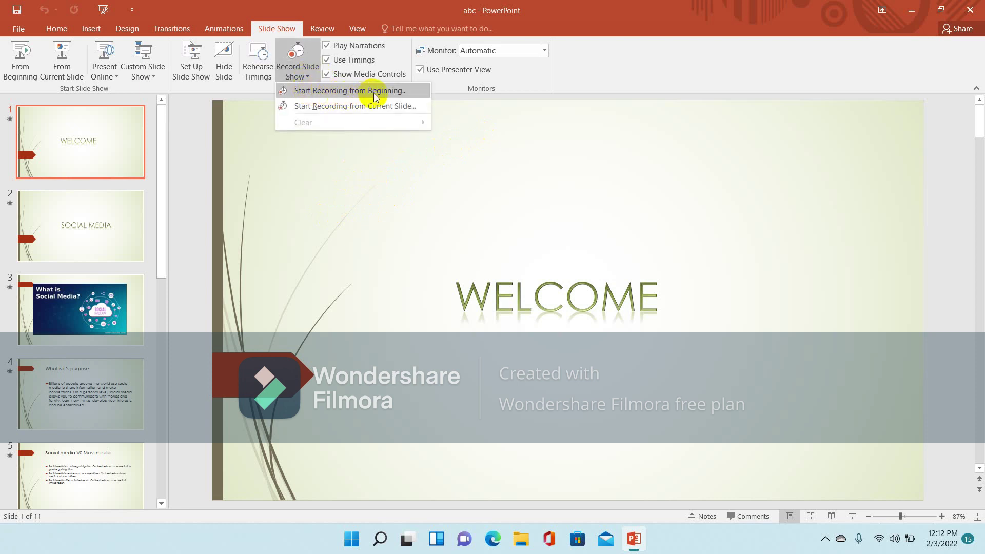
left_click(237, 137)
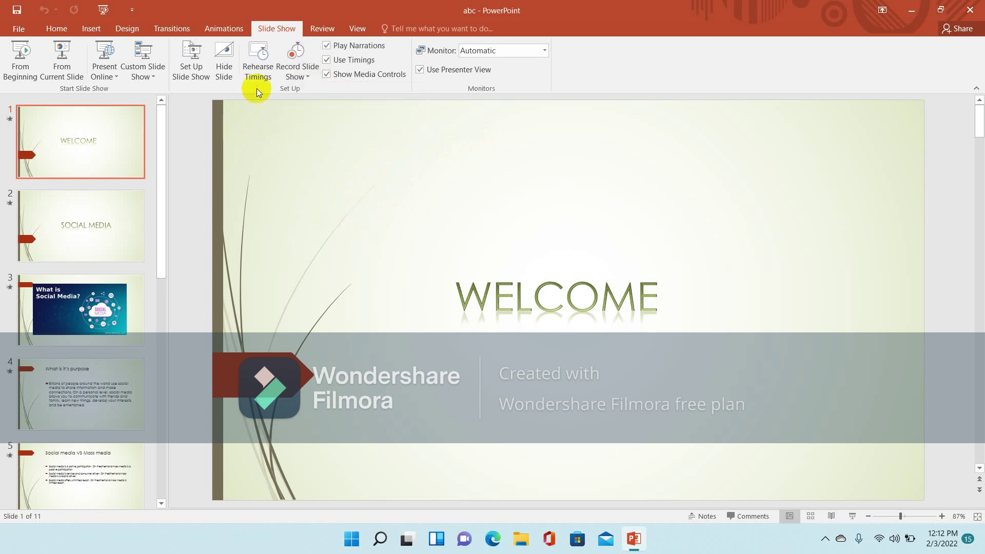
left_click(260, 72)
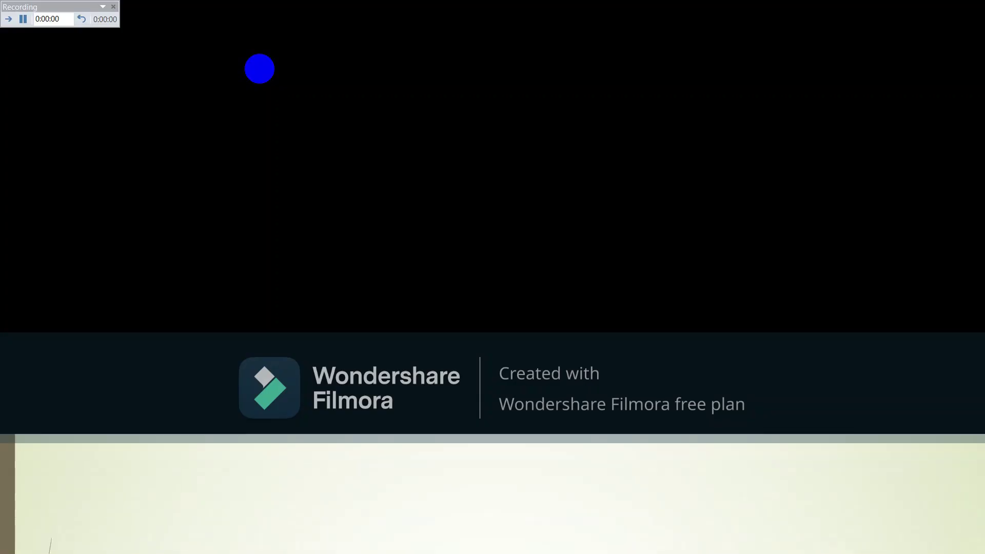
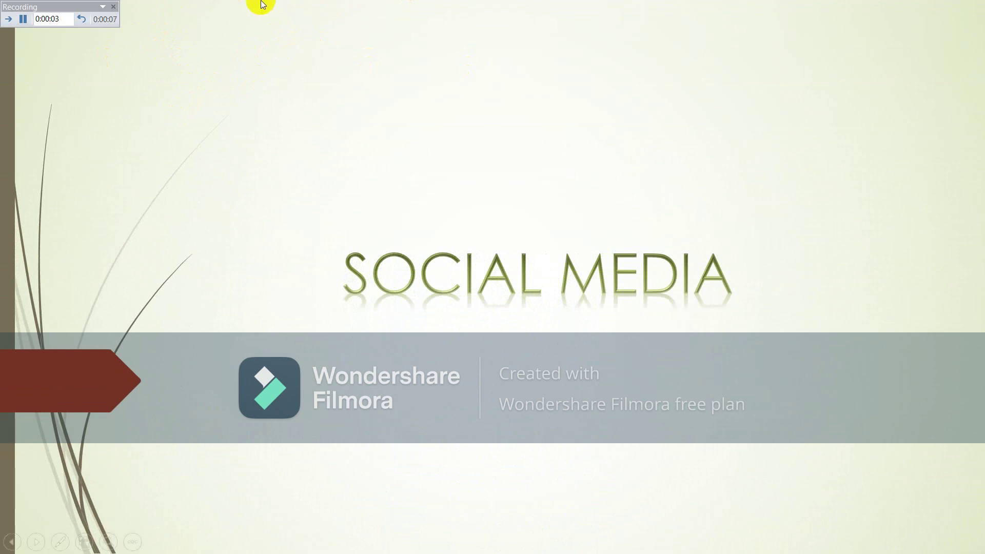
Step: Stop the slide show rehearsal at 0:00:10 and answer the save-slide-timings prompt
left_click(115, 6)
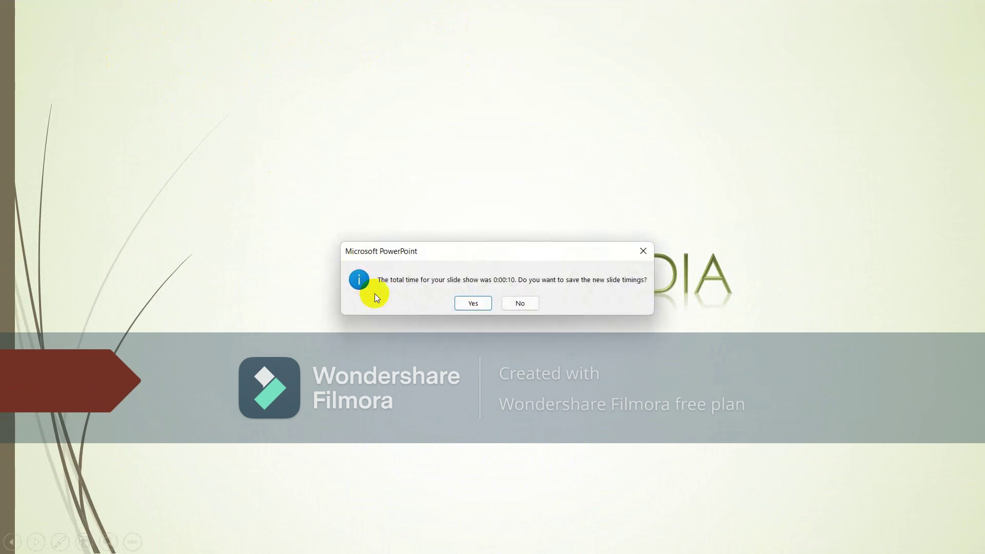
left_click(475, 306)
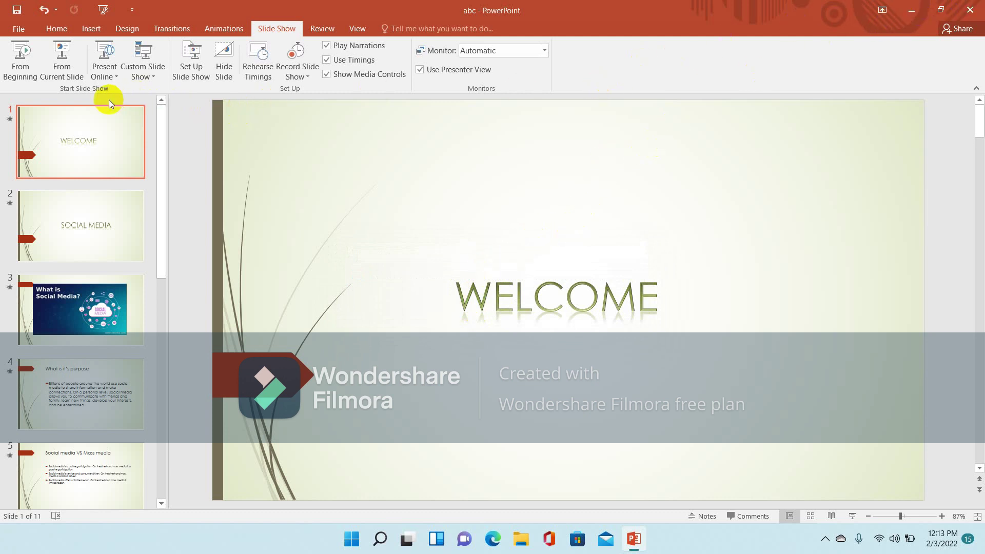
Step: Open the Save As dialog for abc in the Network Shortcuts folder
left_click(18, 29)
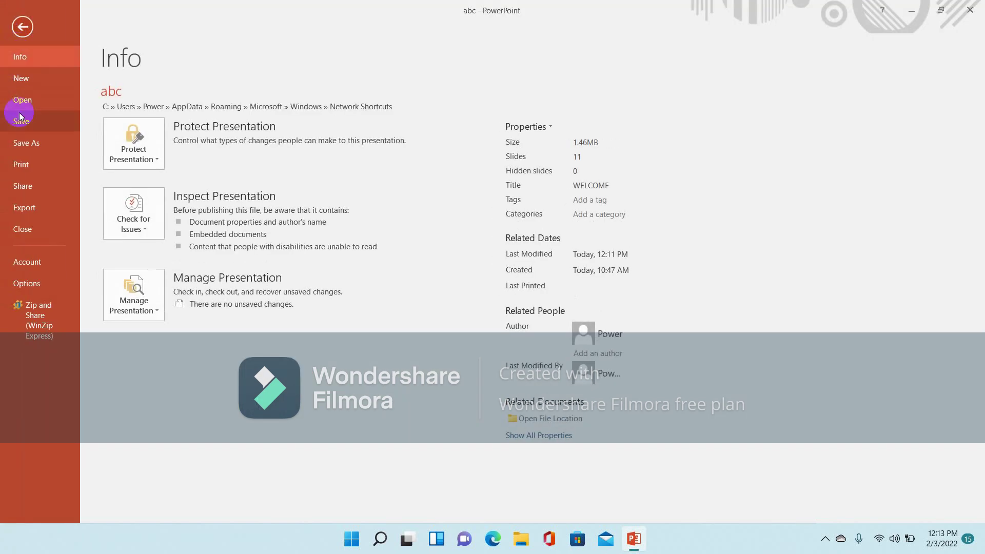
left_click(24, 143)
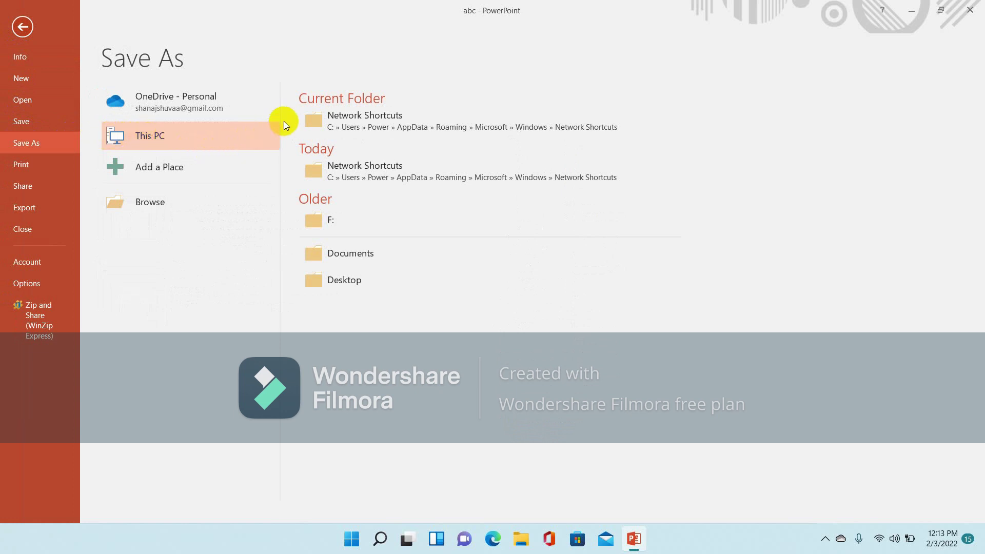
left_click(362, 129)
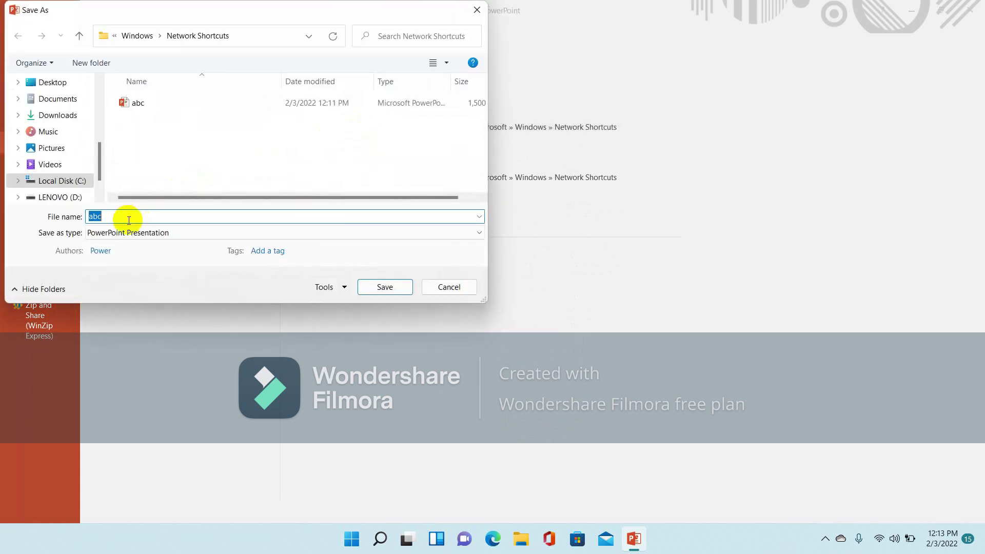
Step: Change the file type to PDF and publish abc.pdf so it opens in the browser
left_click(186, 229)
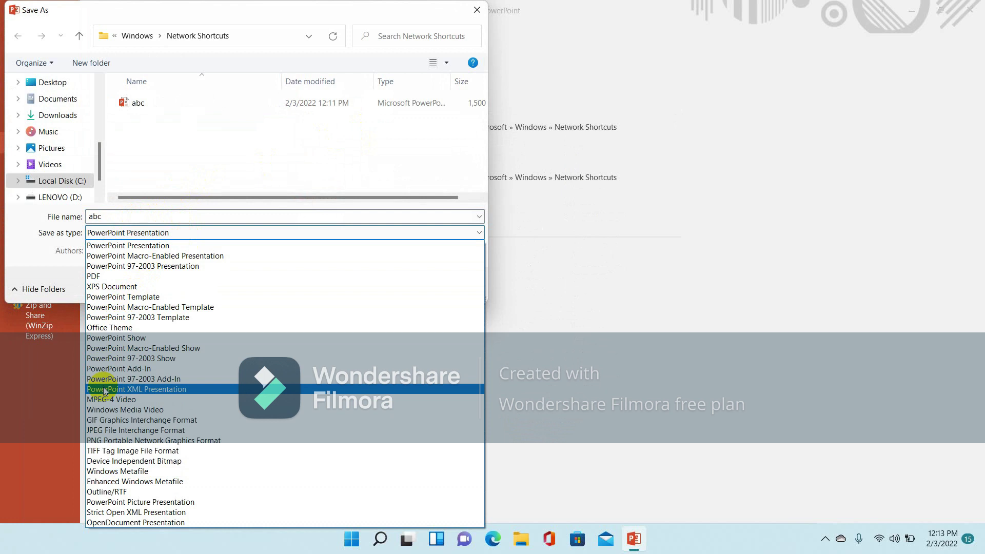
left_click(96, 277)
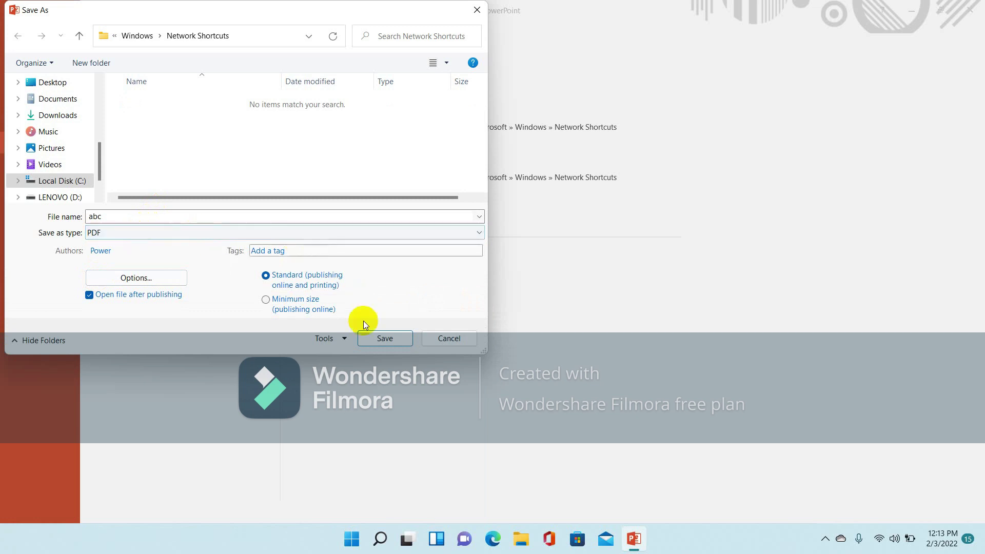
left_click(378, 339)
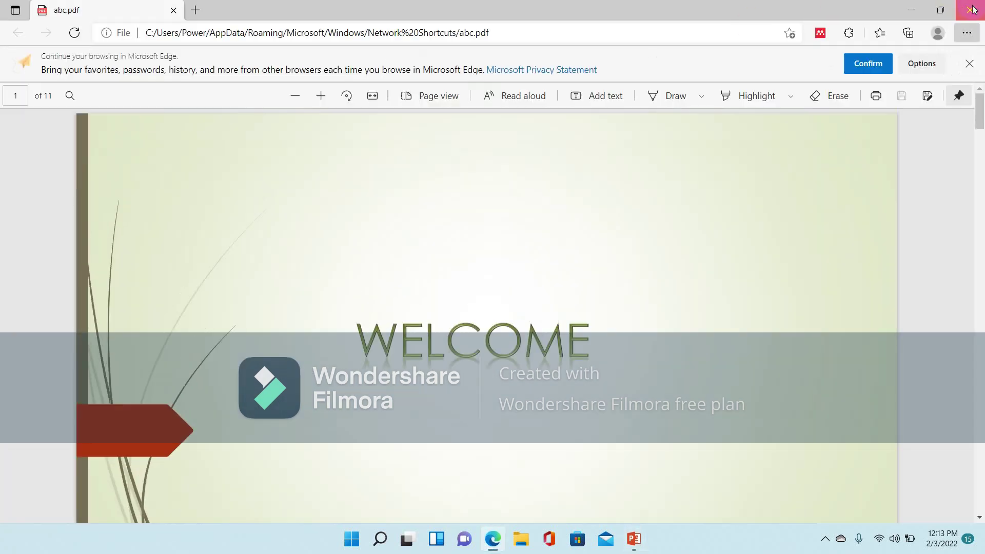
Step: Close the abc.pdf viewer and PowerPoint, answering the unsaved-changes prompt
left_click(970, 10)
left_click(971, 10)
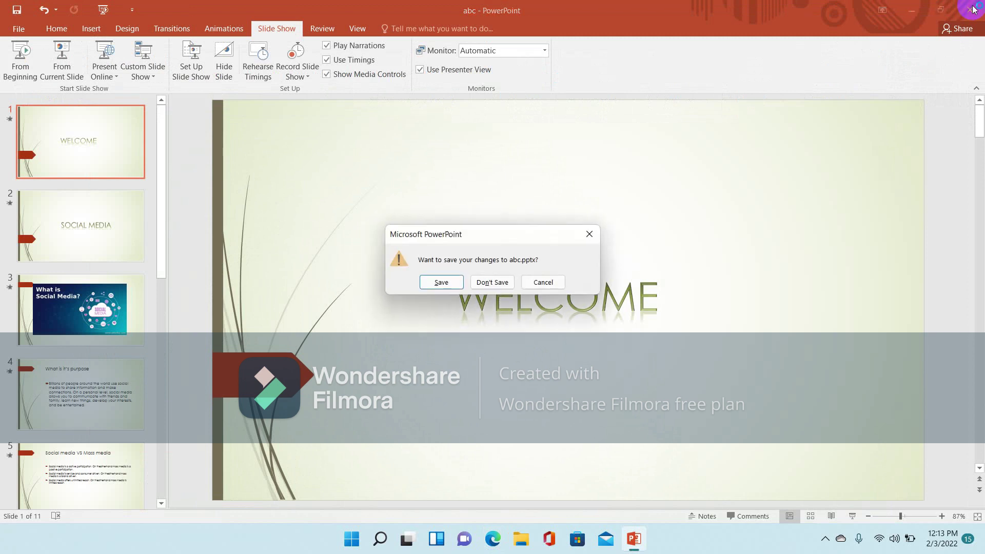
left_click(478, 282)
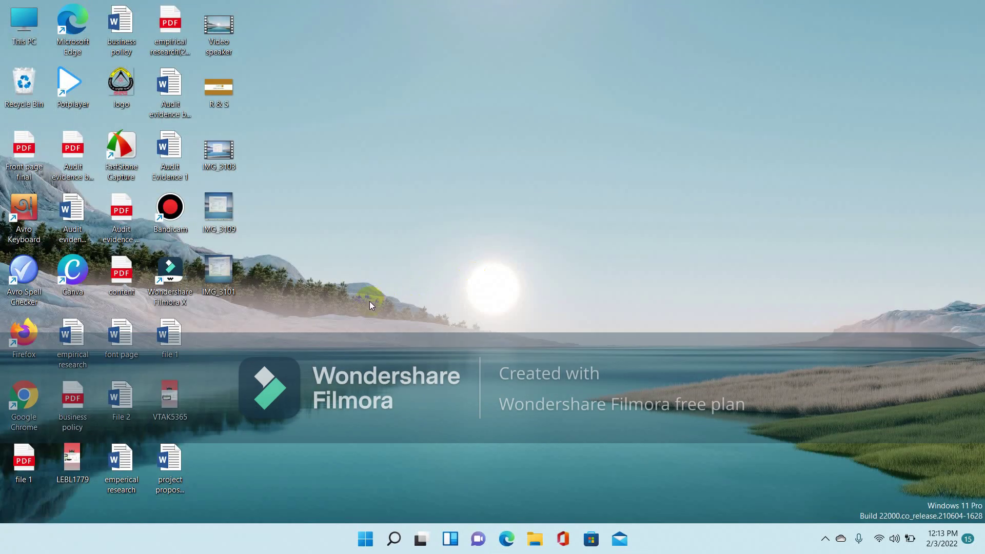